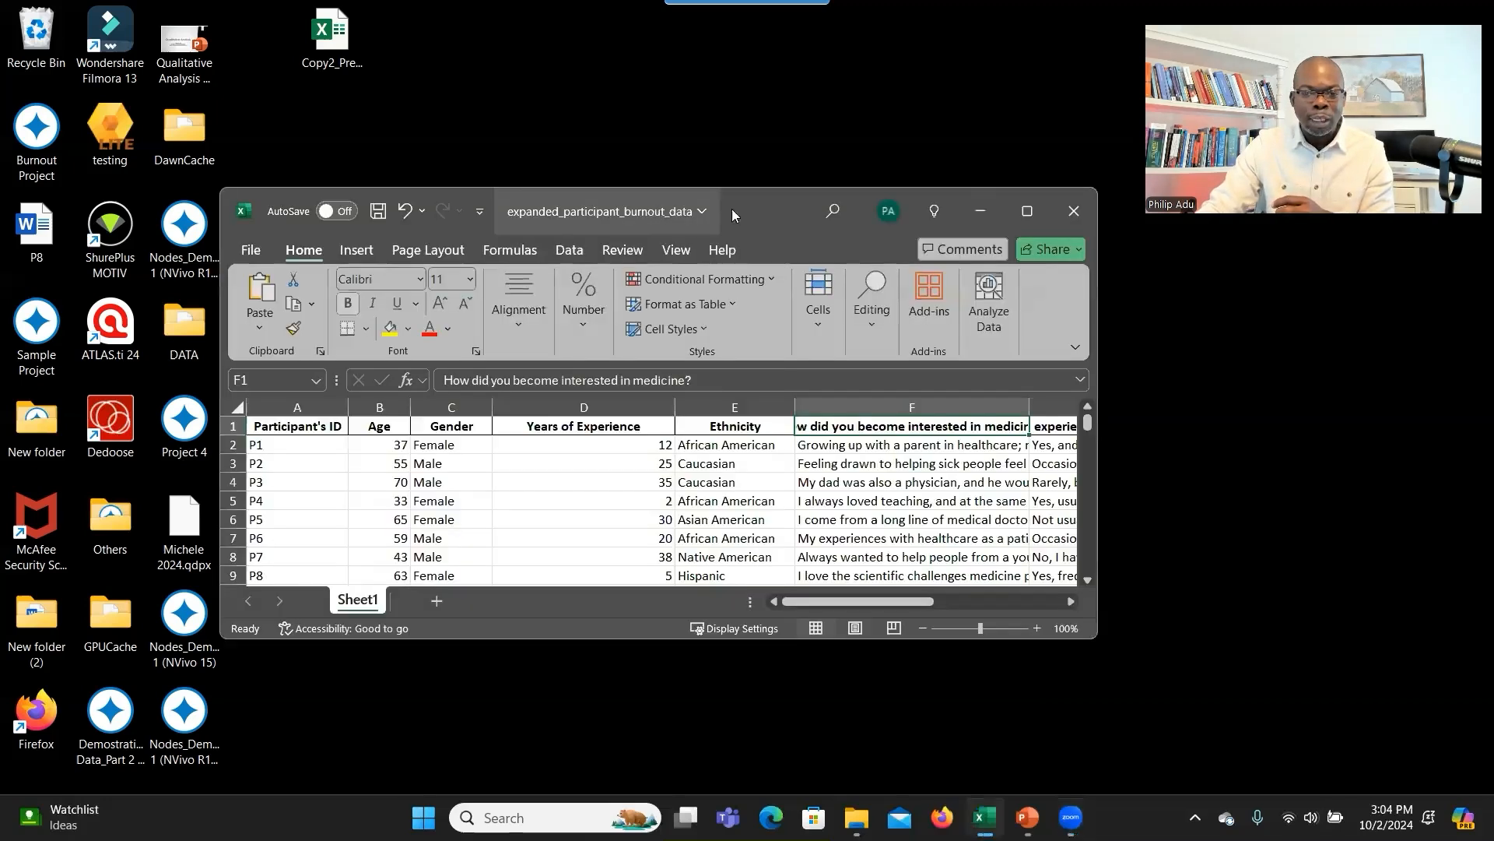
Maximize the expanded_participant_burnout_data workbook and look through the participant rows down to P150 and back to the header row.
double_click(731, 209)
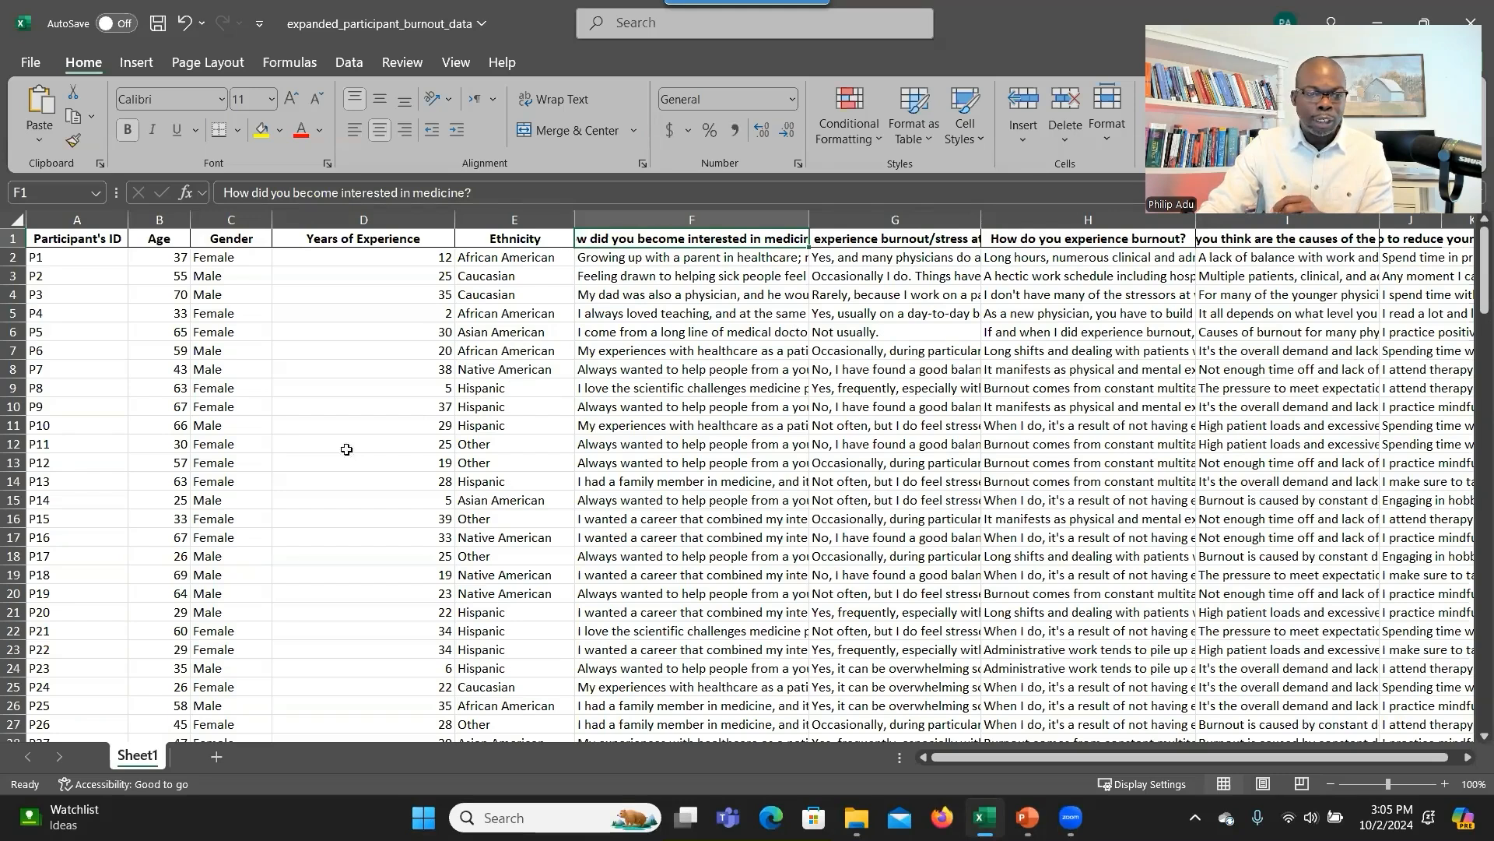
scroll(118, 311, down, 1)
scroll(126, 333, down, 20)
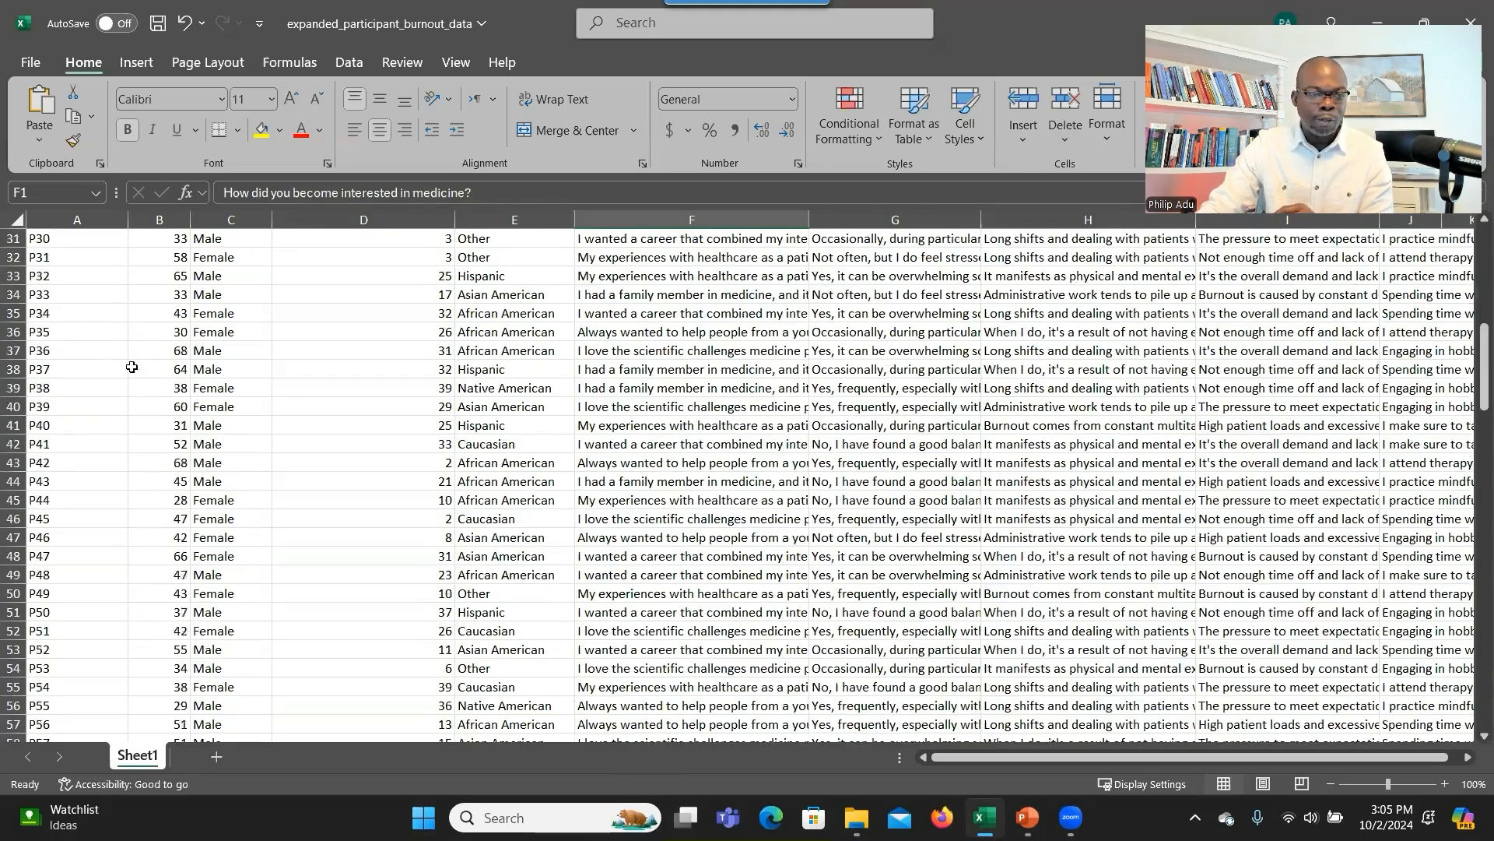
scroll(143, 400, down, 10)
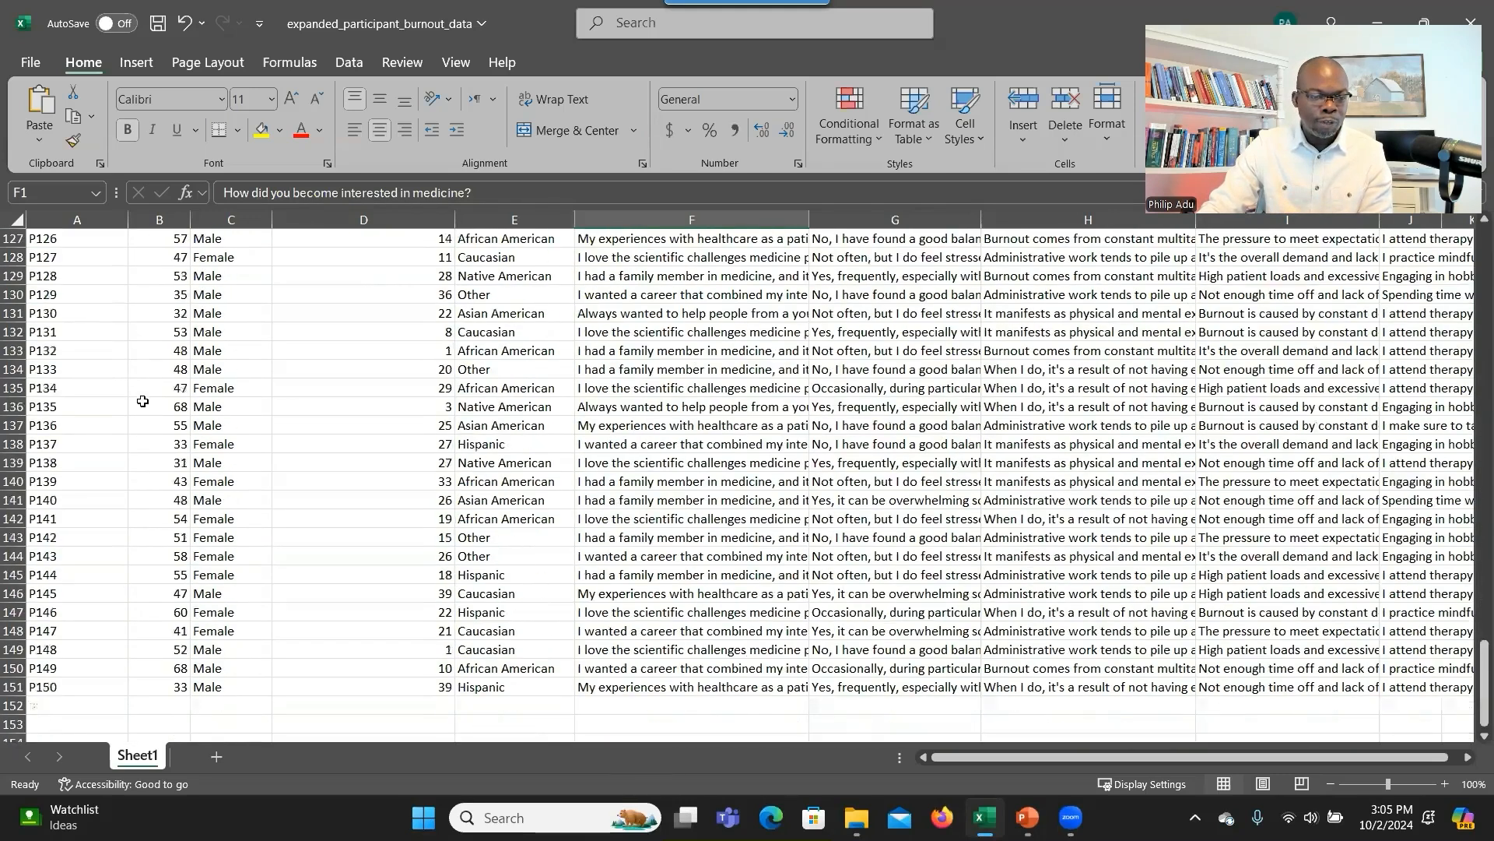
click(103, 381)
scroll(164, 365, up, 20)
scroll(180, 360, up, 1)
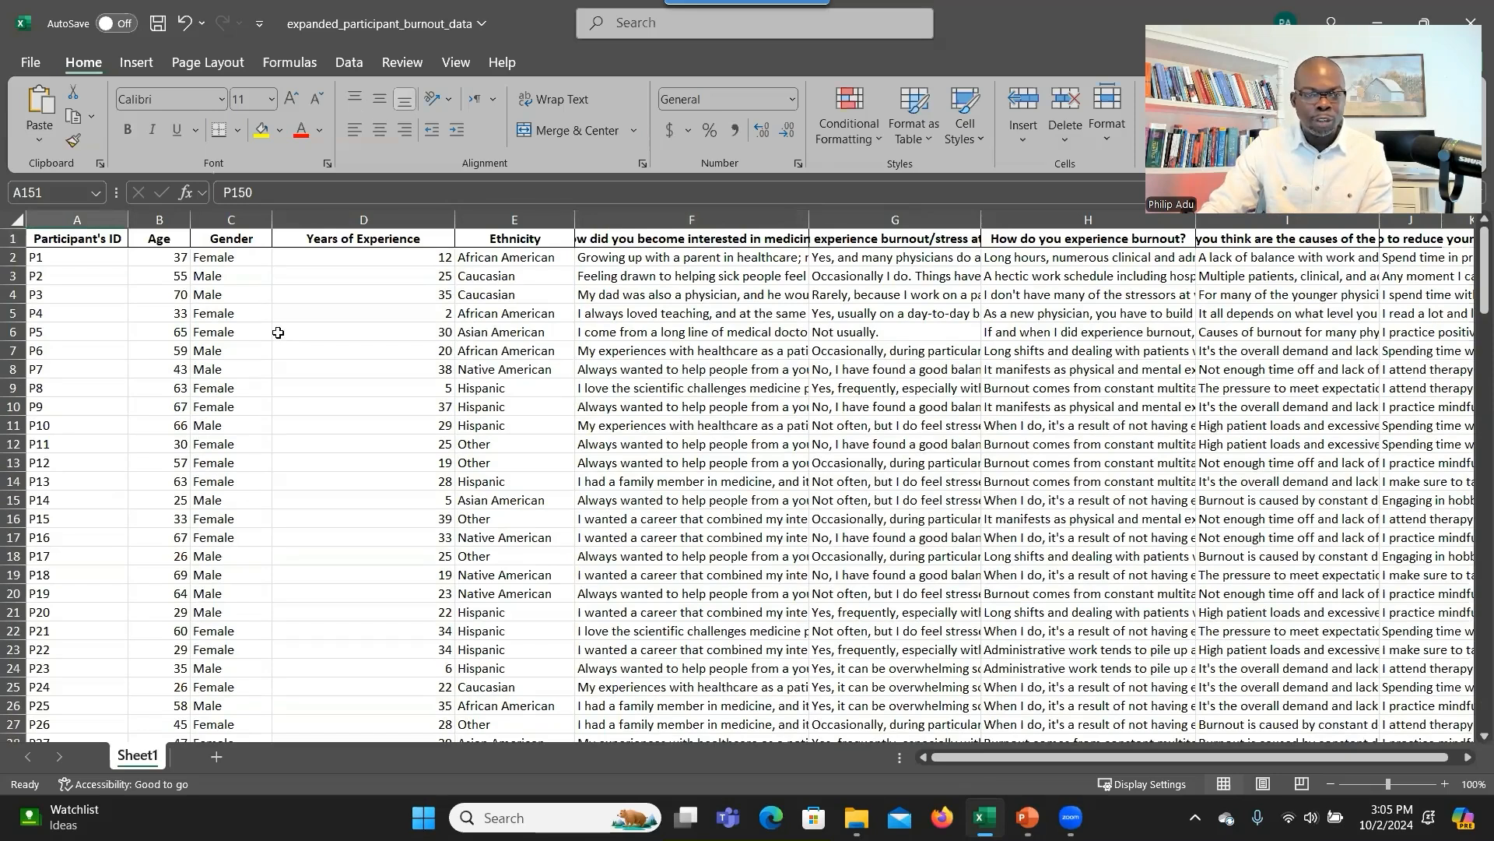
Examine the demographic columns from Age to Ethnicity and the open-ended question columns with some of their responses.
click(156, 238)
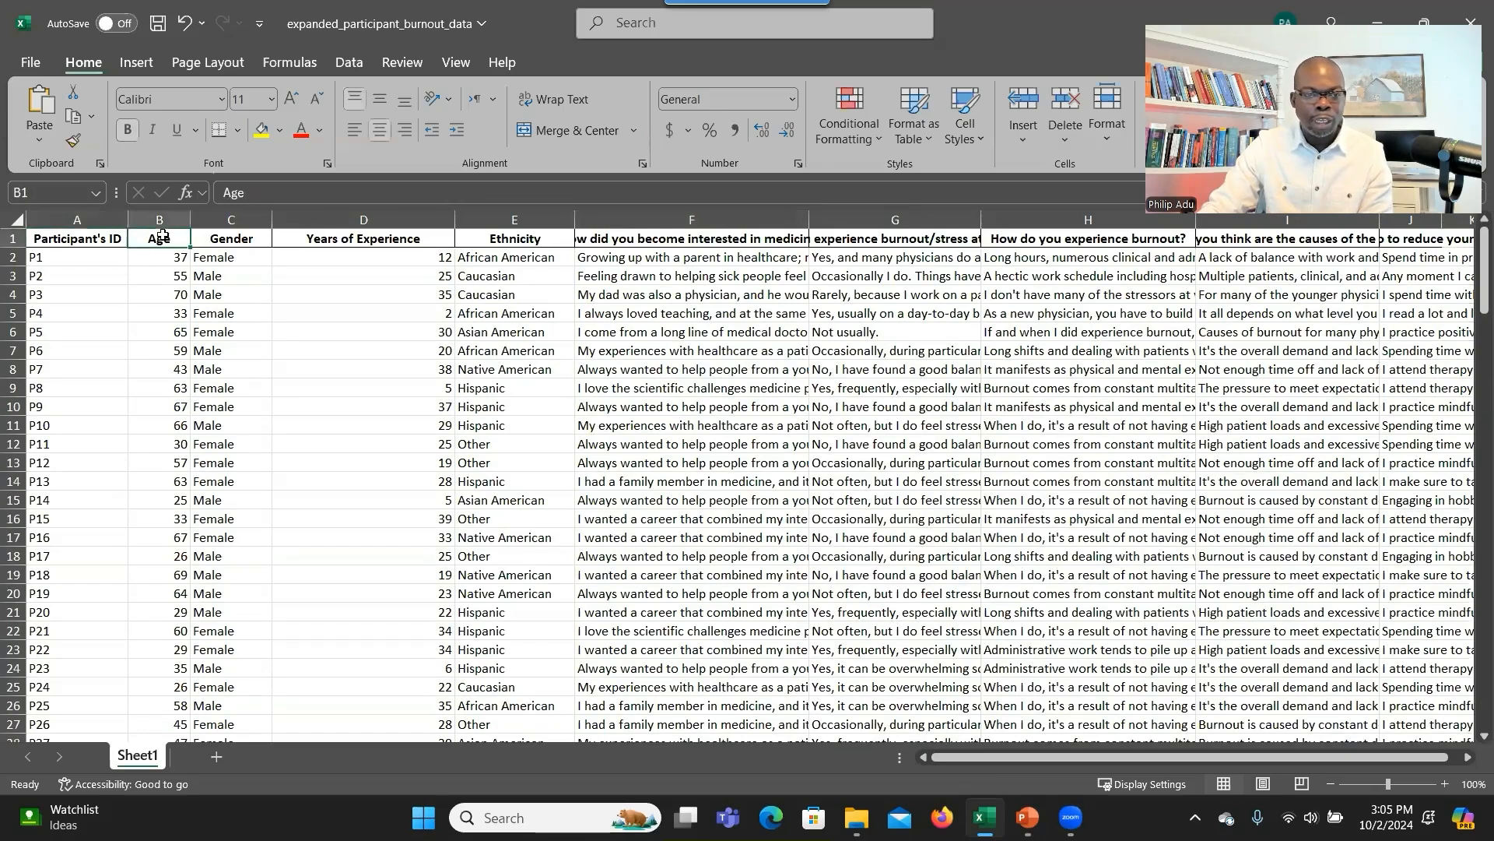
click(239, 223)
double_click(415, 238)
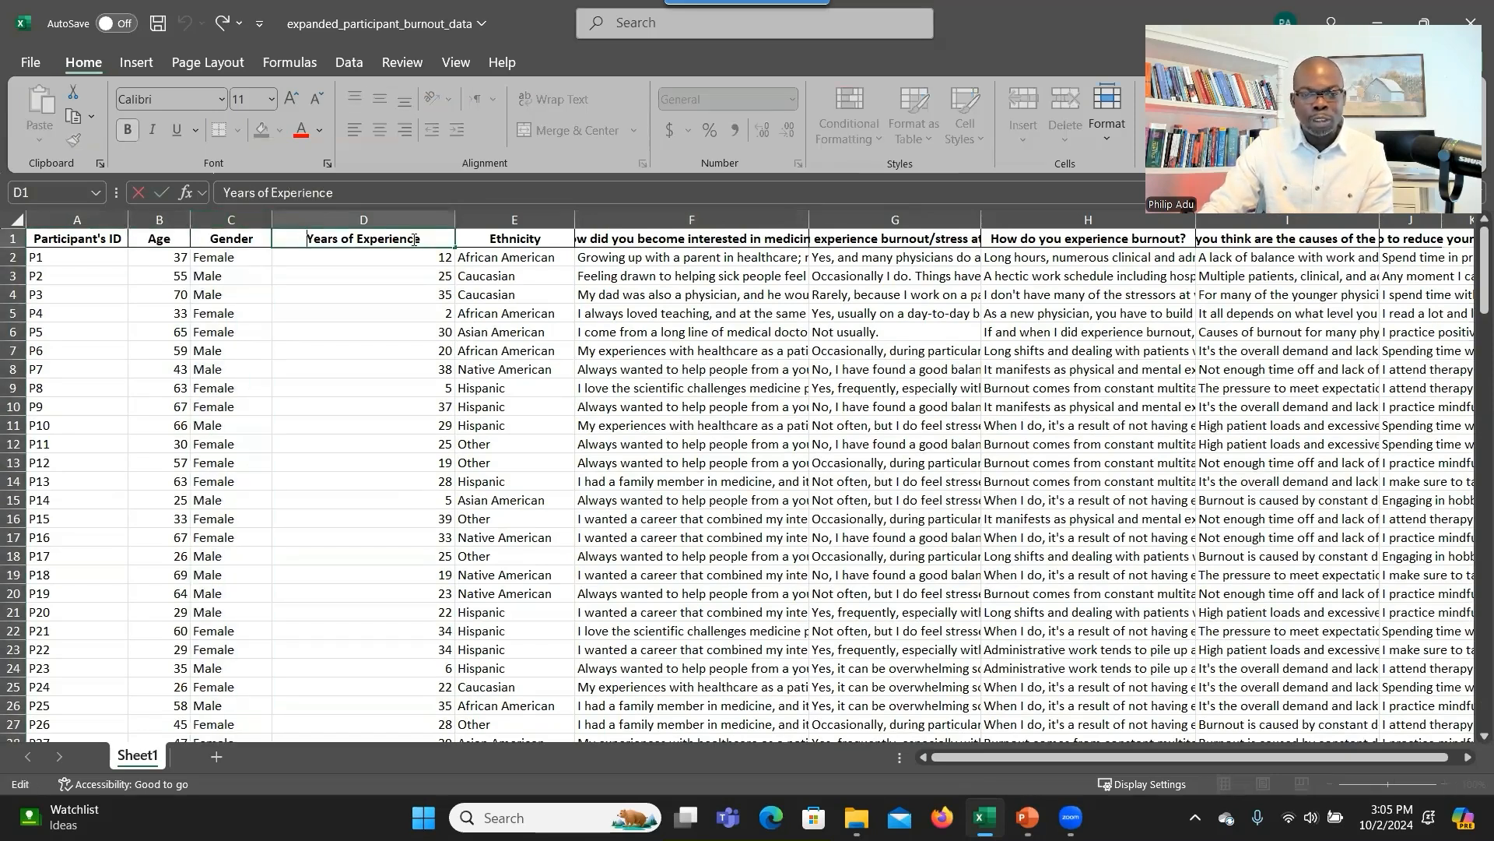
click(535, 222)
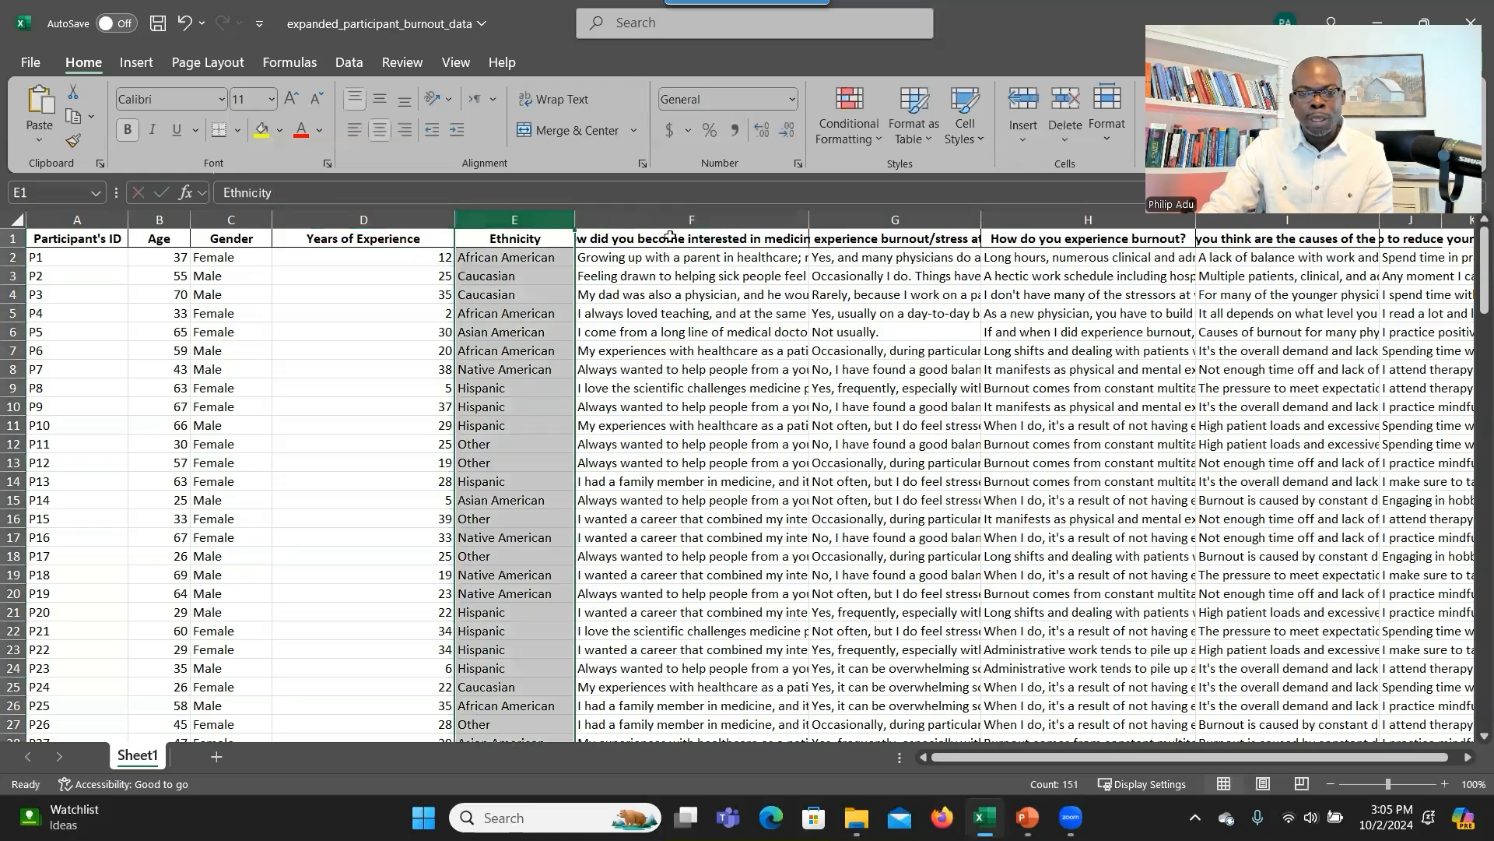
click(669, 236)
click(842, 239)
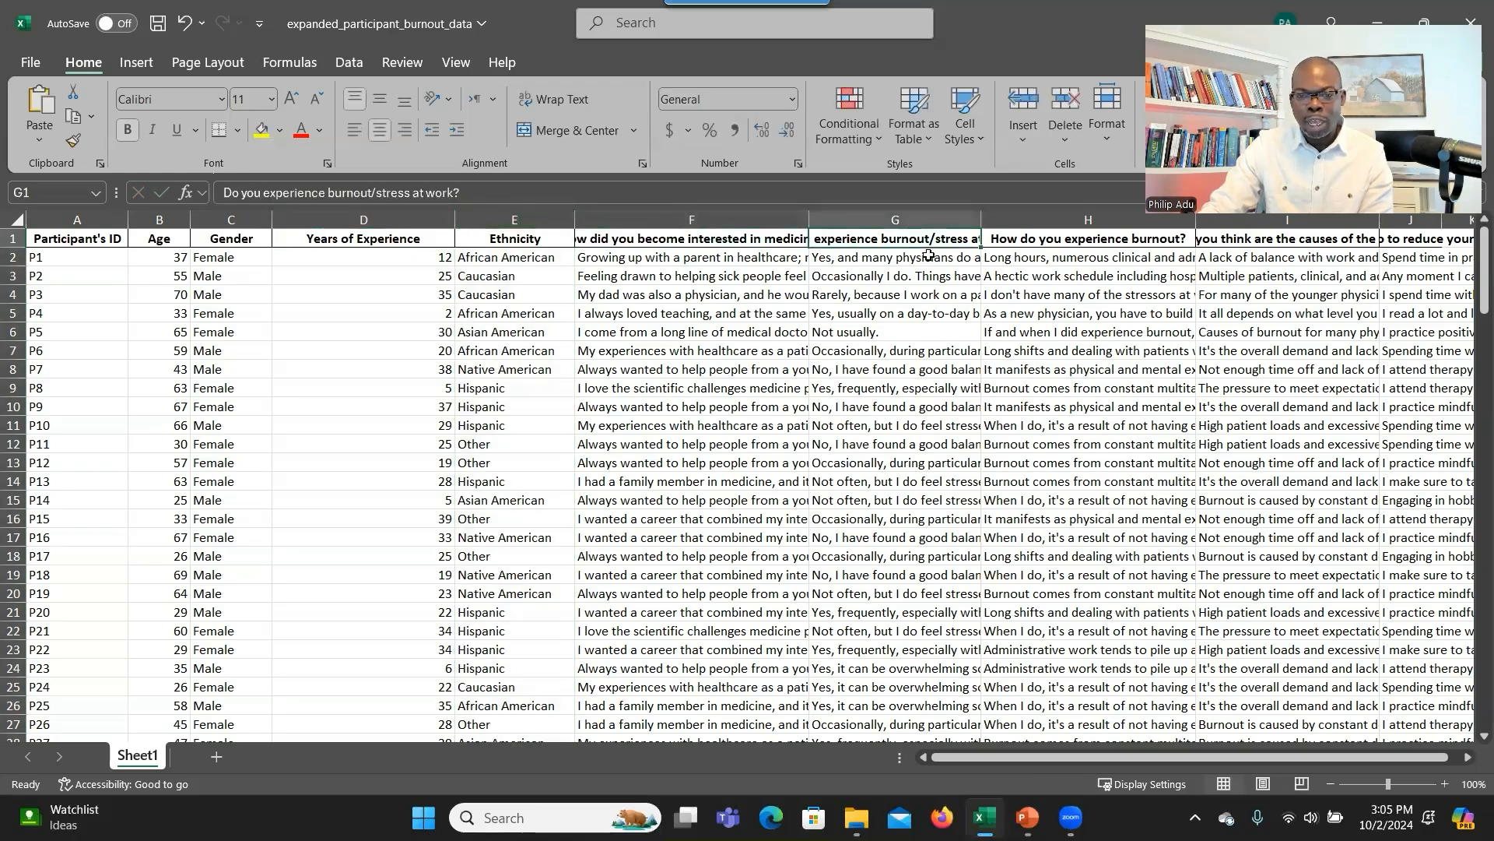
click(915, 274)
click(1017, 392)
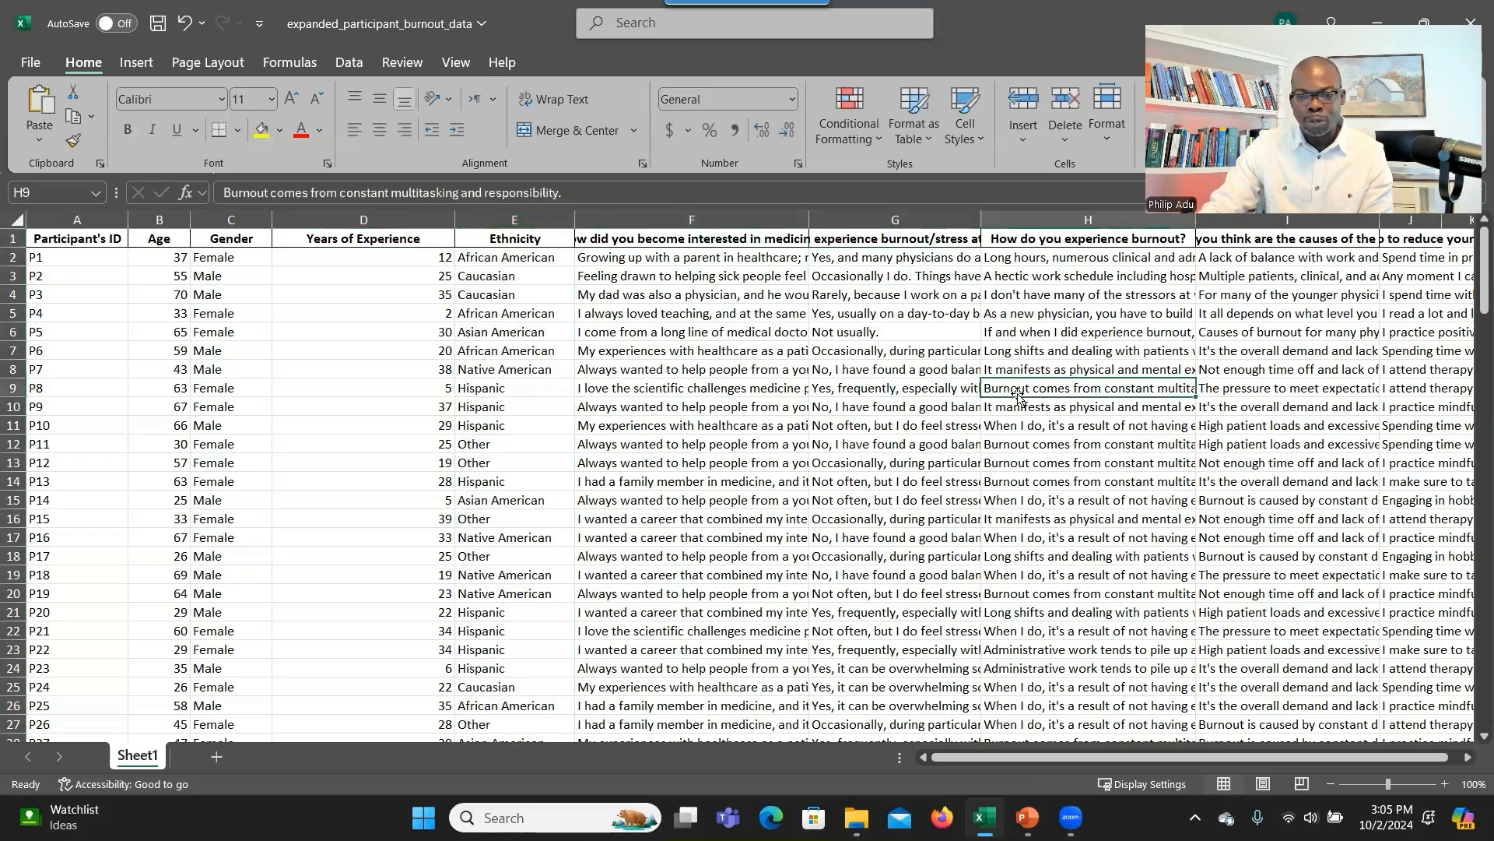
click(935, 462)
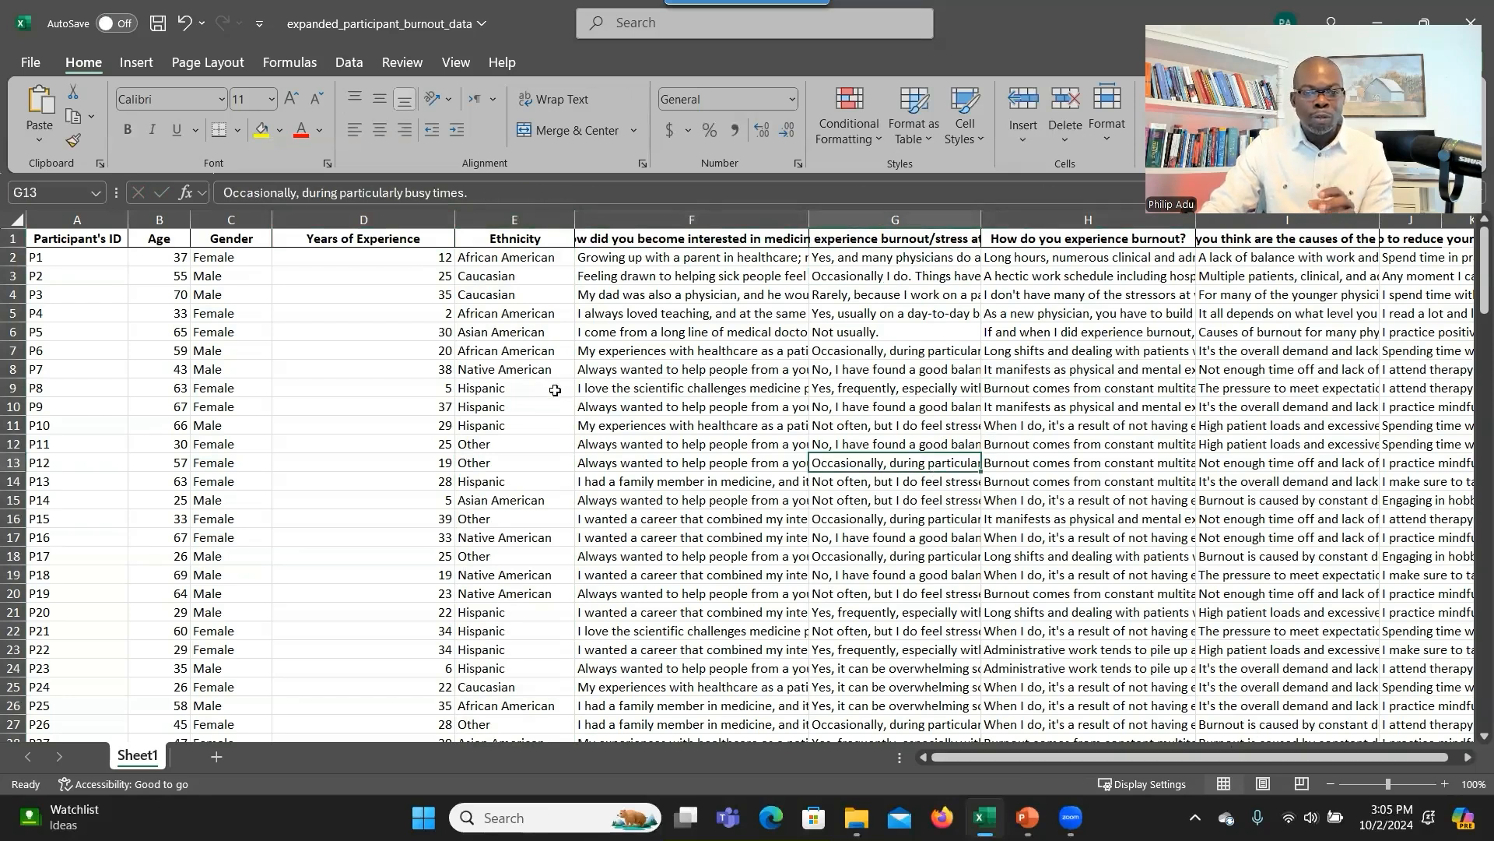
Look through more of the participants' survey responses and minimize the workbook.
scroll(564, 409, down, 3)
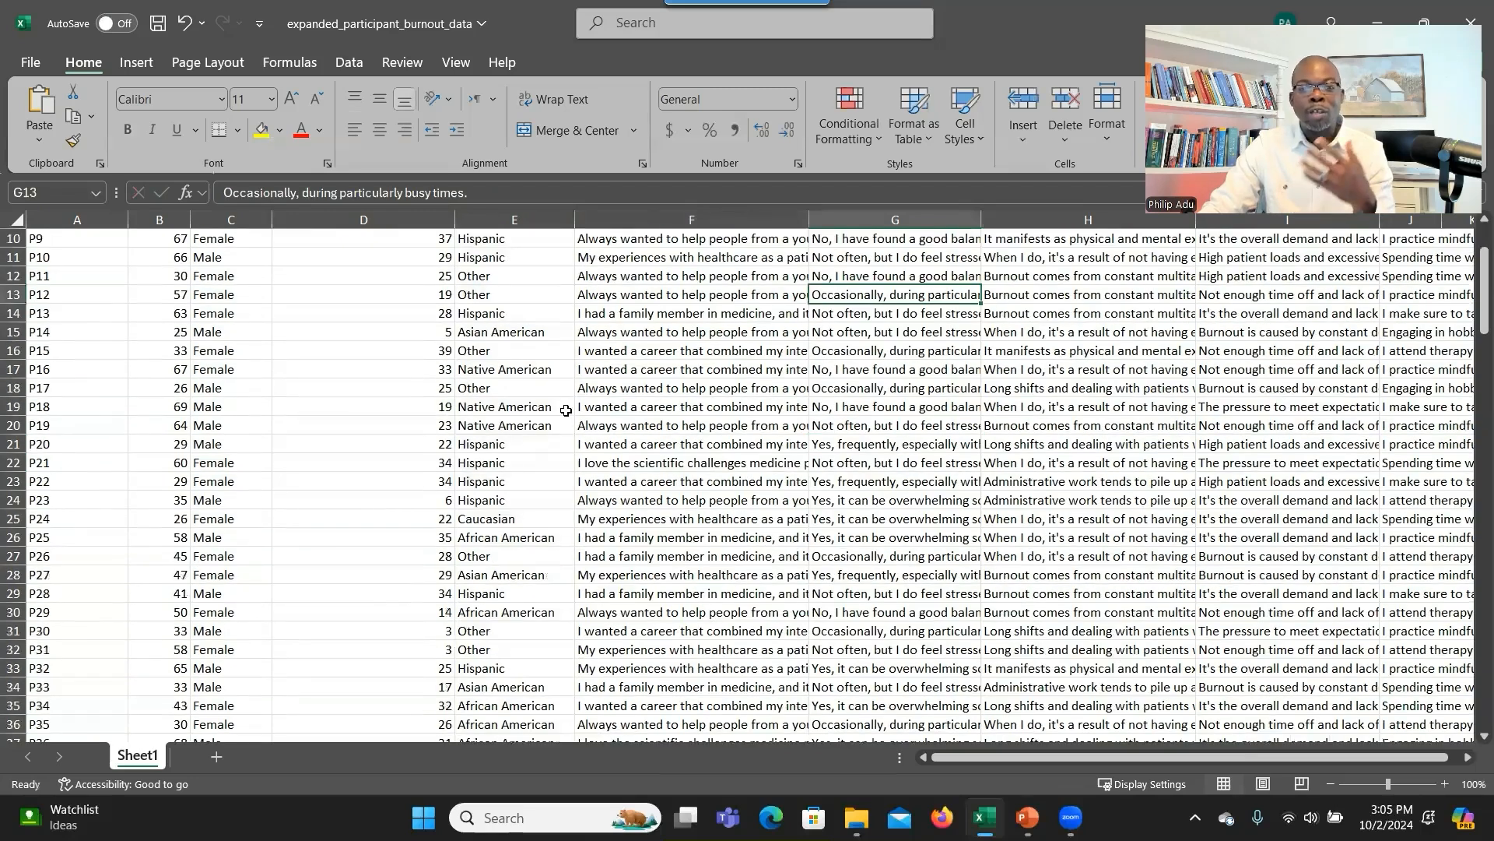
scroll(569, 422, down, 5)
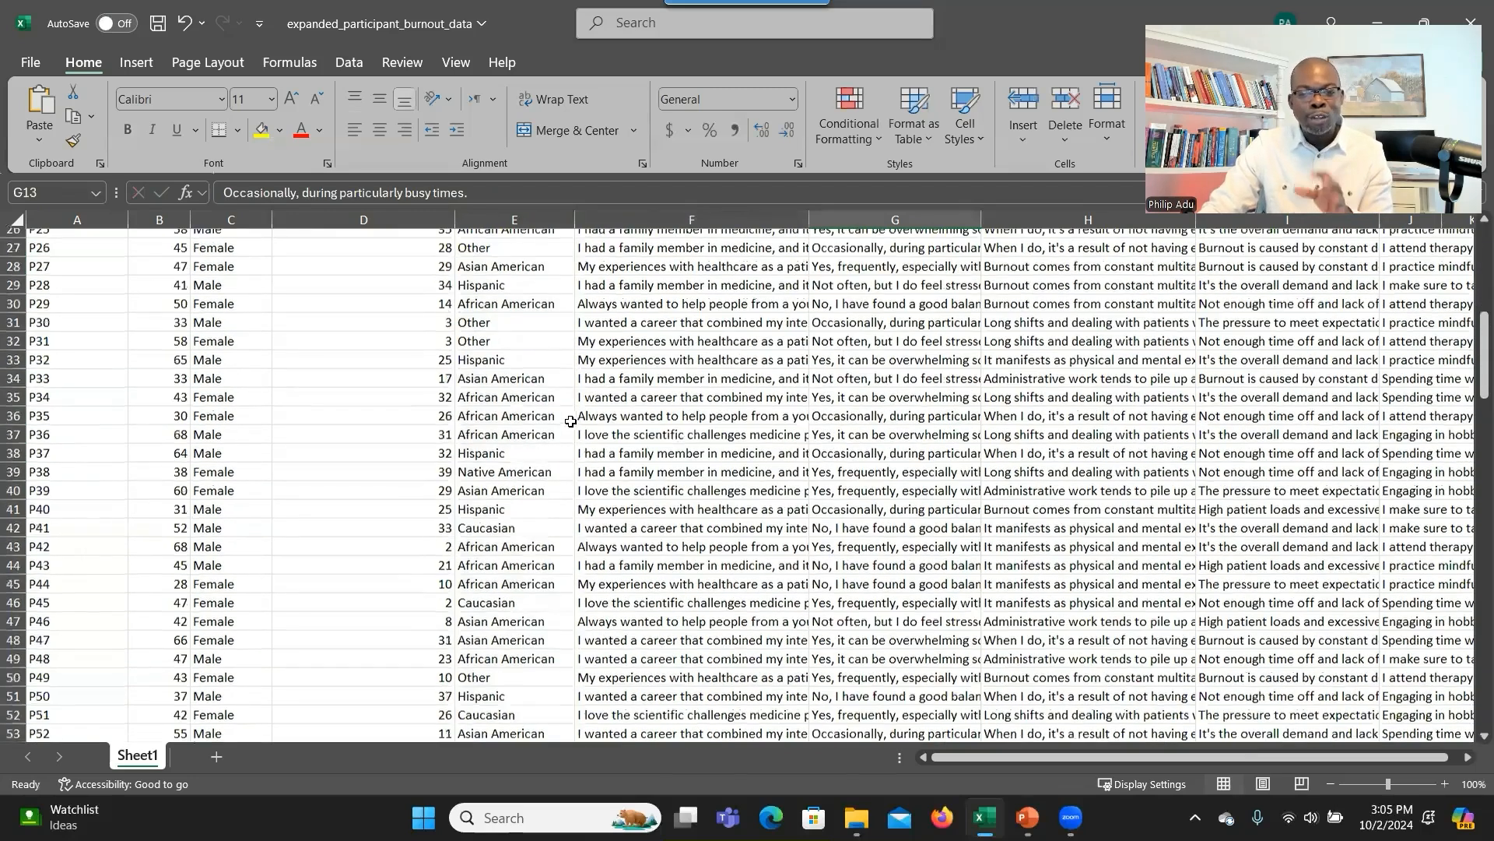
scroll(575, 420, down, 2)
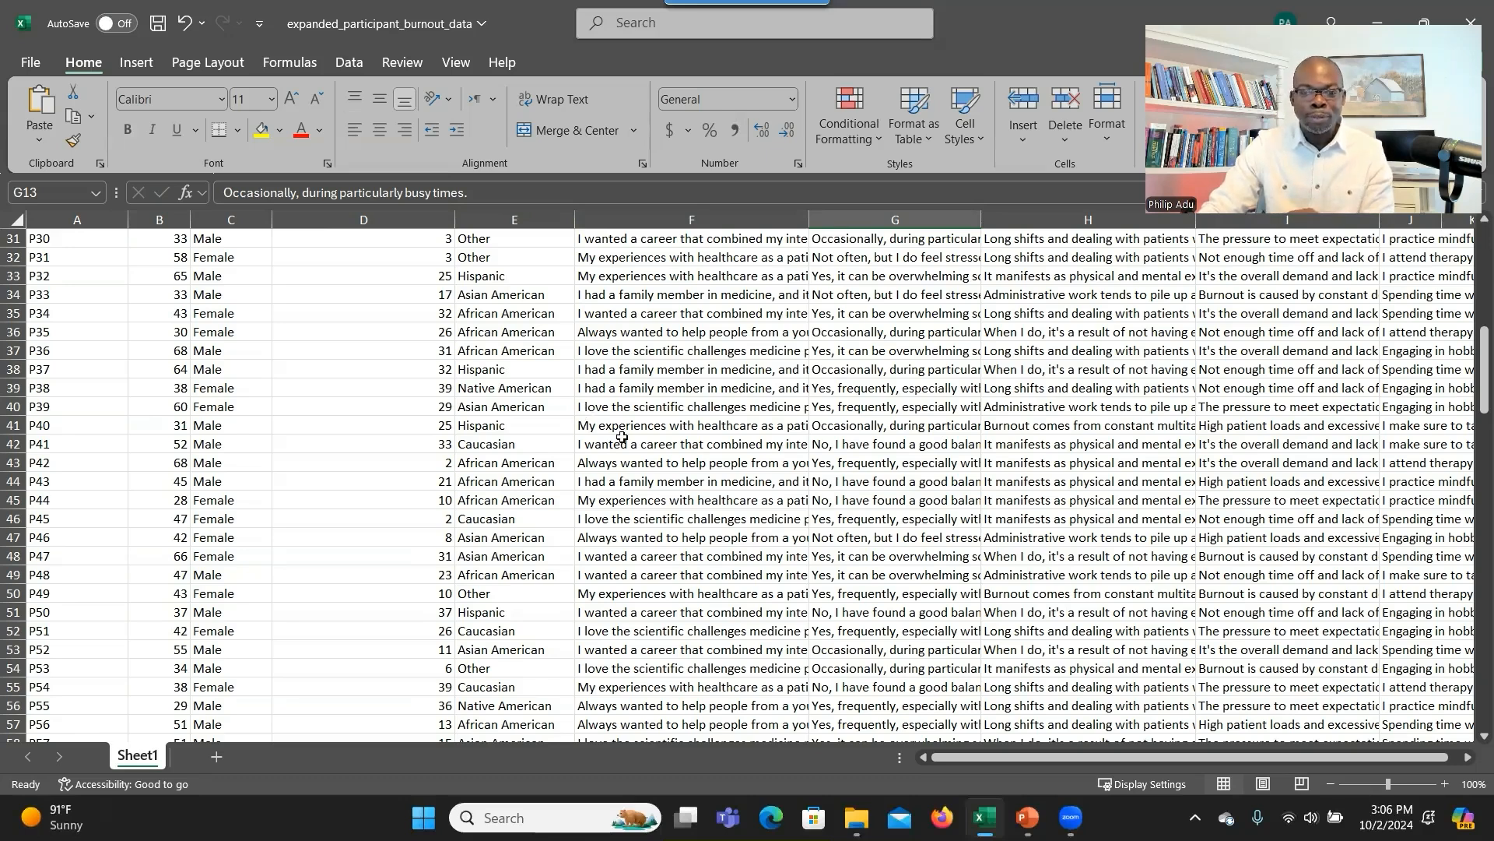
double_click(798, 56)
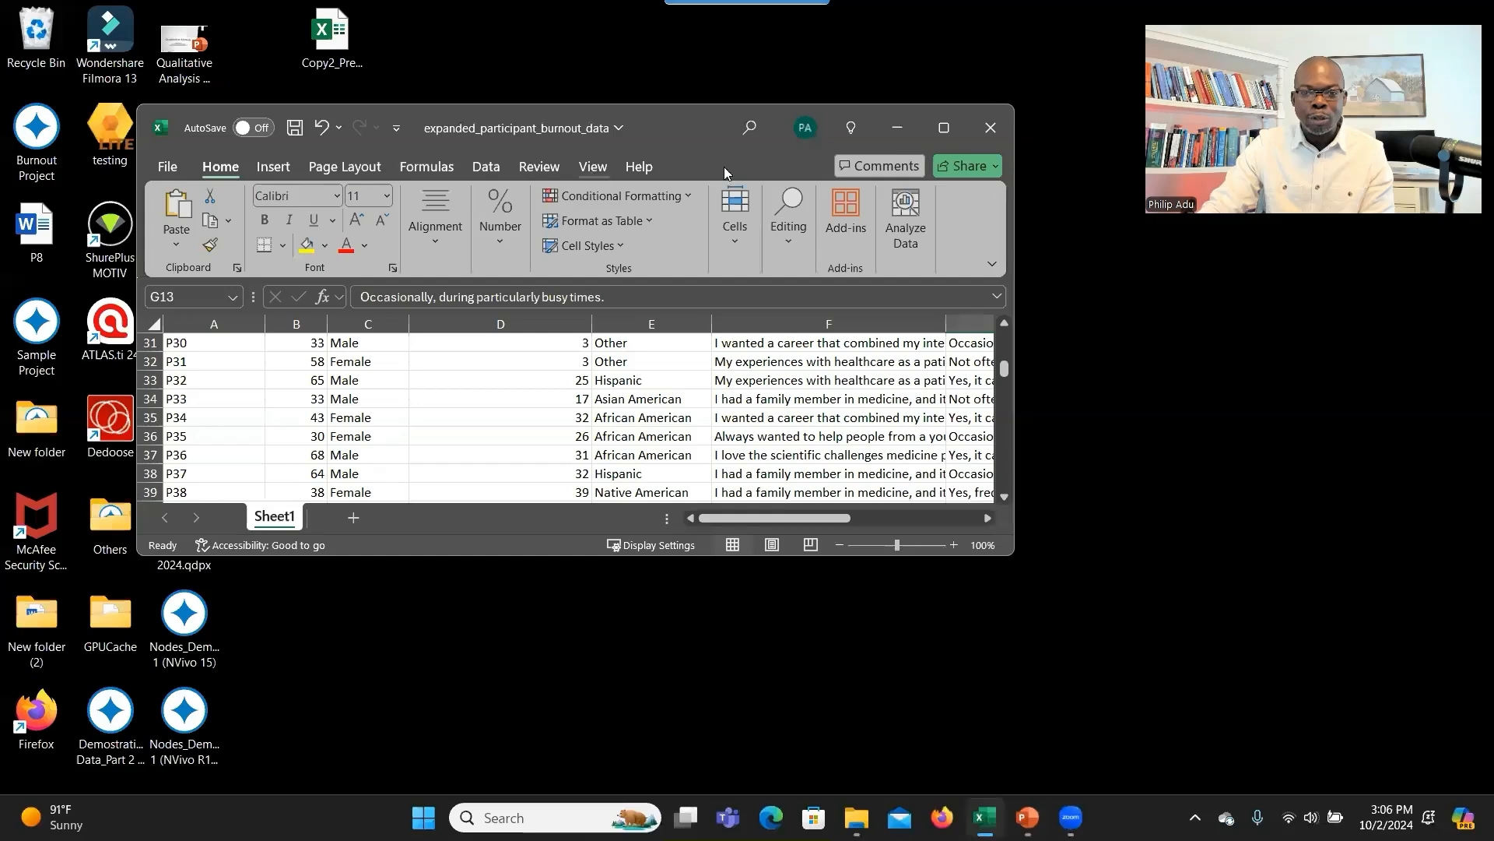
click(895, 129)
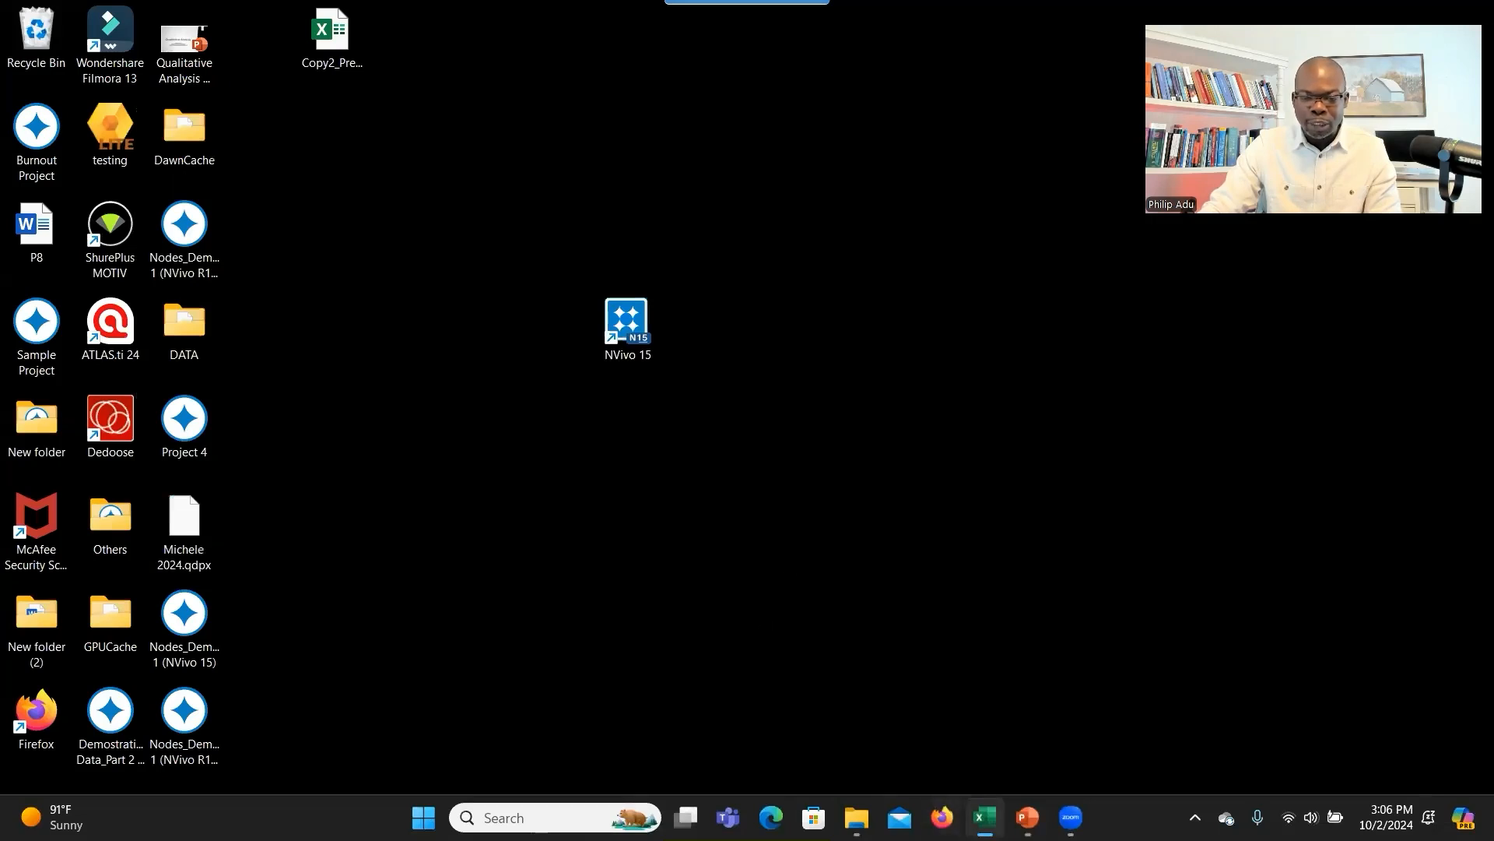
Switch to the PowerPoint presentation, read the two burnout research questions on slide 17, and minimize it.
click(1028, 817)
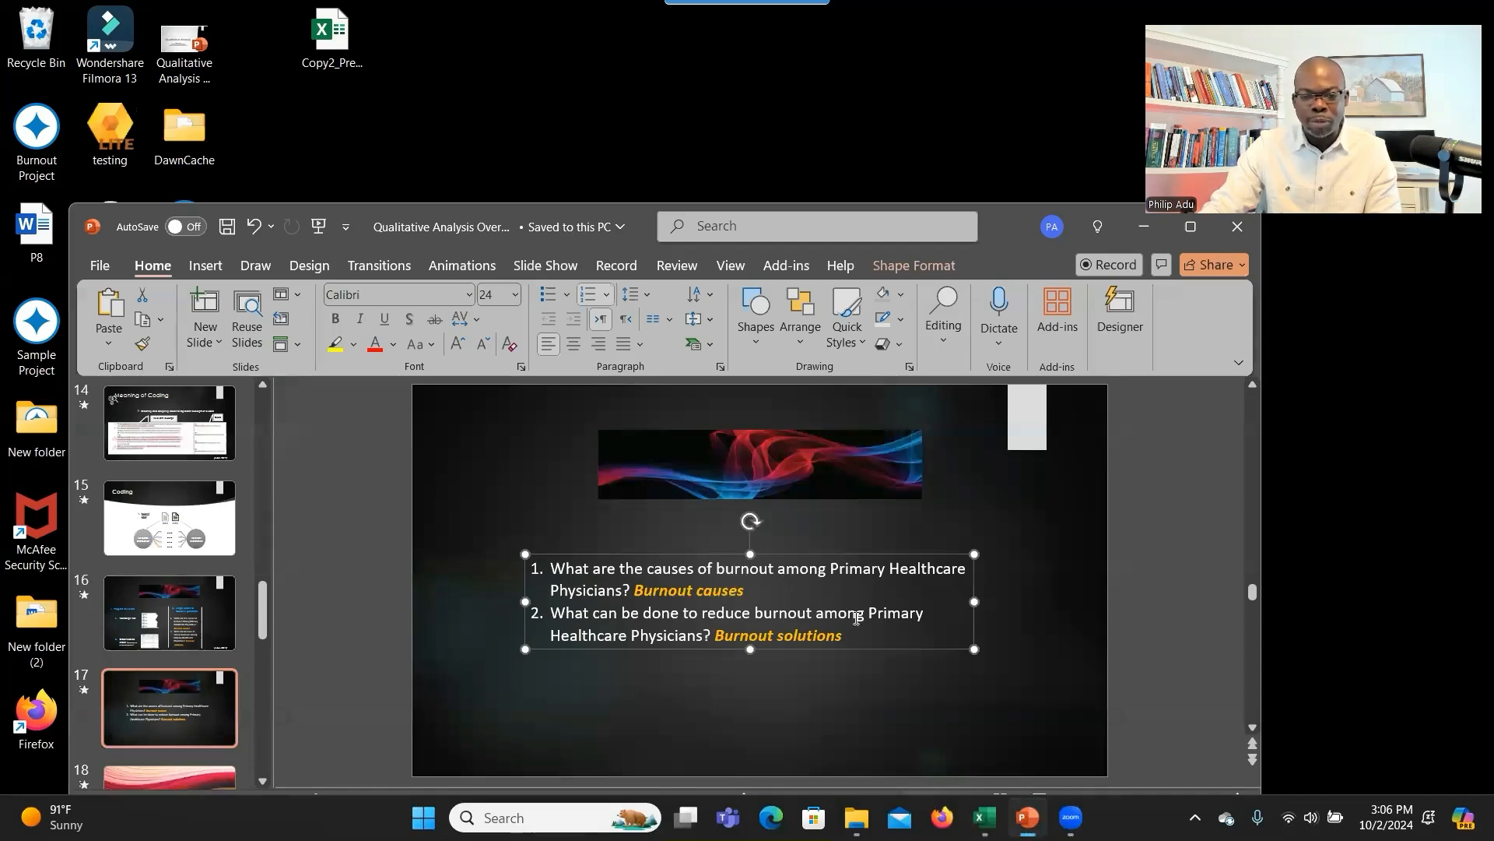
click(1195, 230)
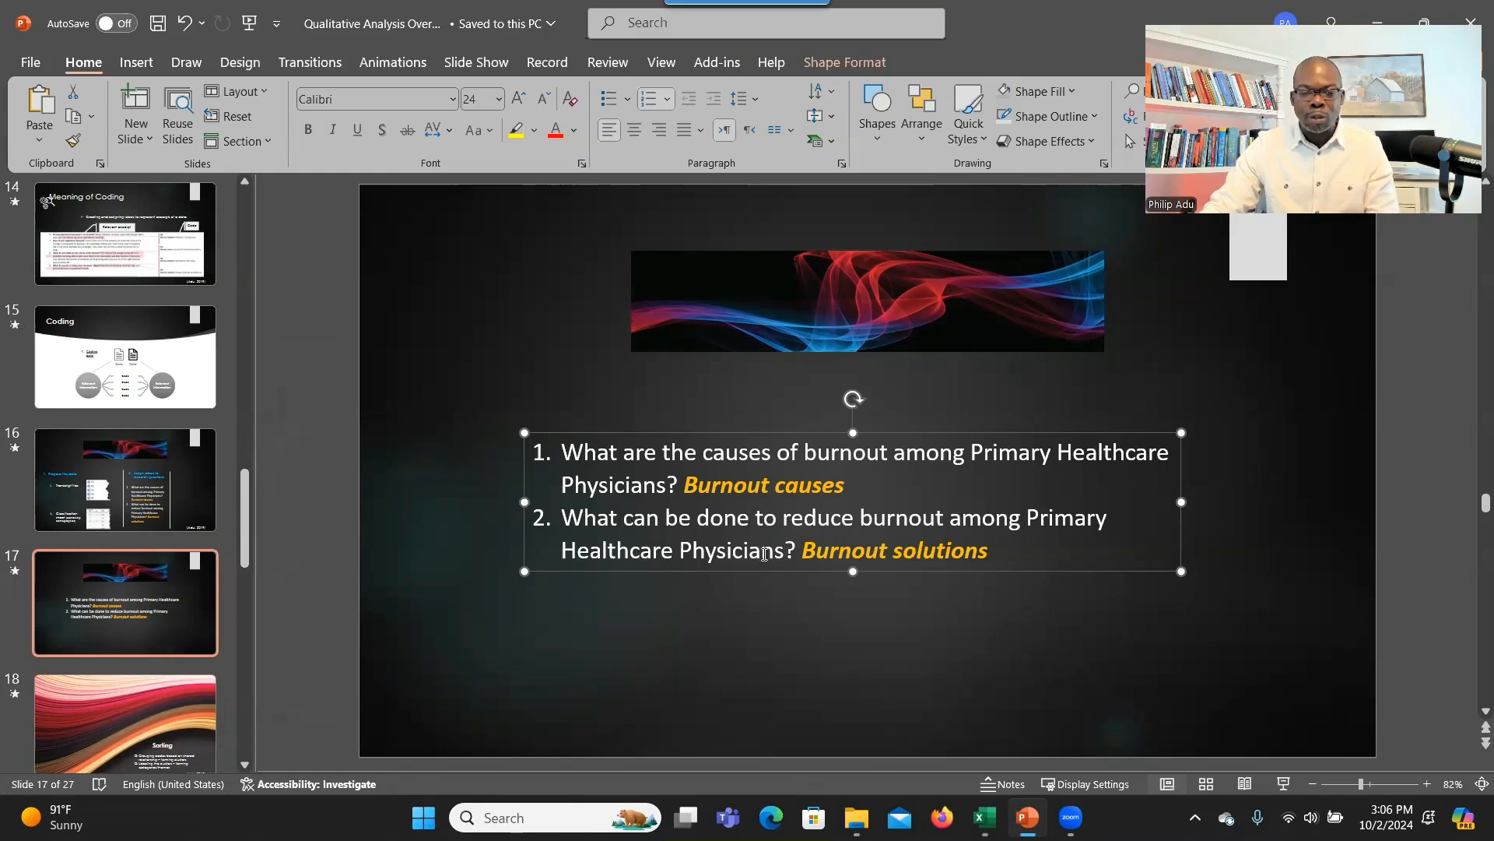
double_click(958, 45)
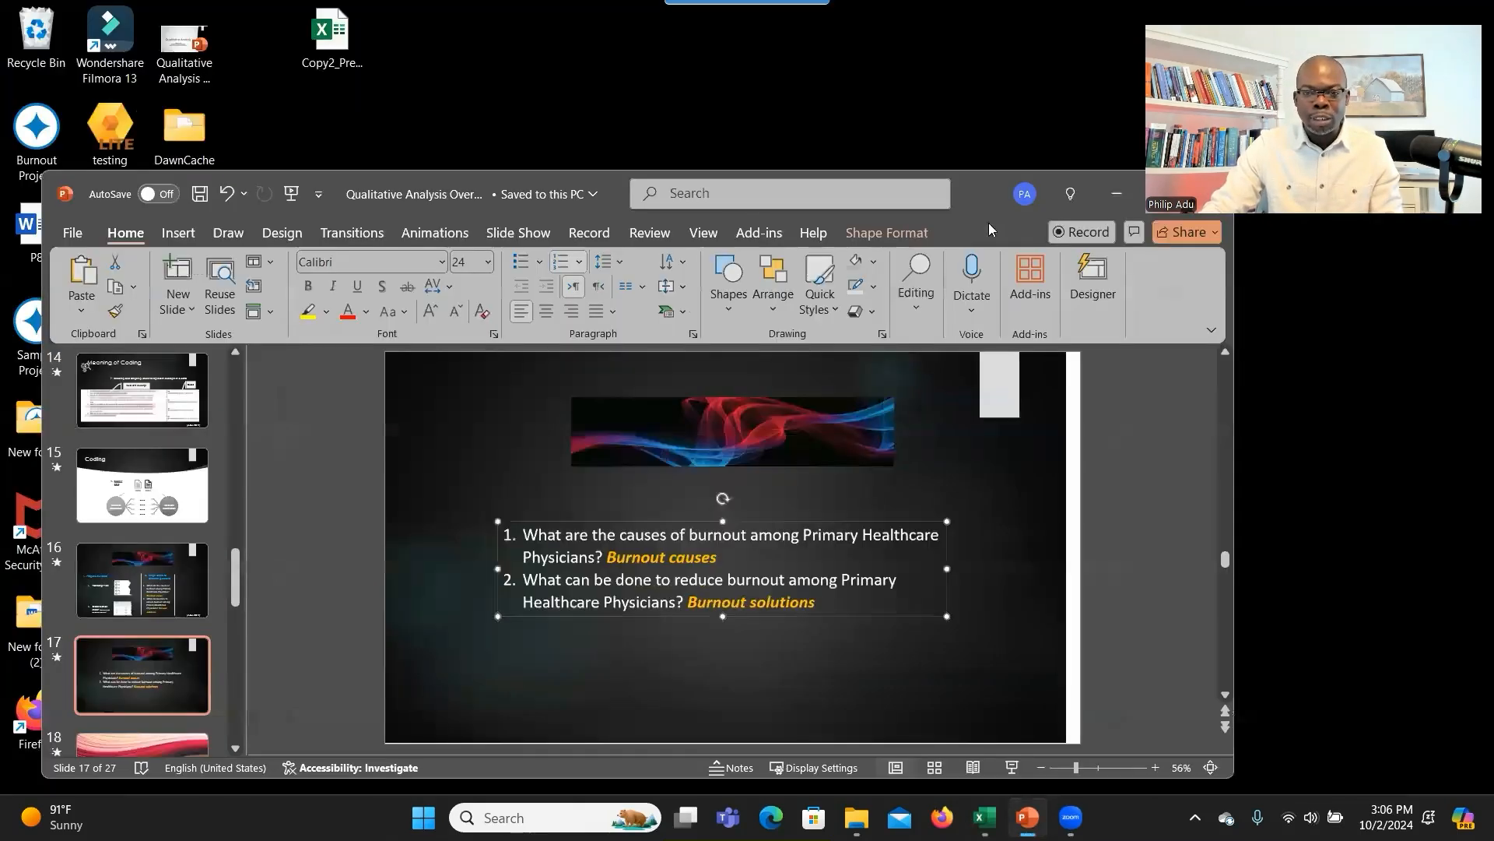
click(1096, 196)
Launch NVivo 15 and close the expanded_participant_burnout_data workbook in Excel, saving its changes.
click(625, 315)
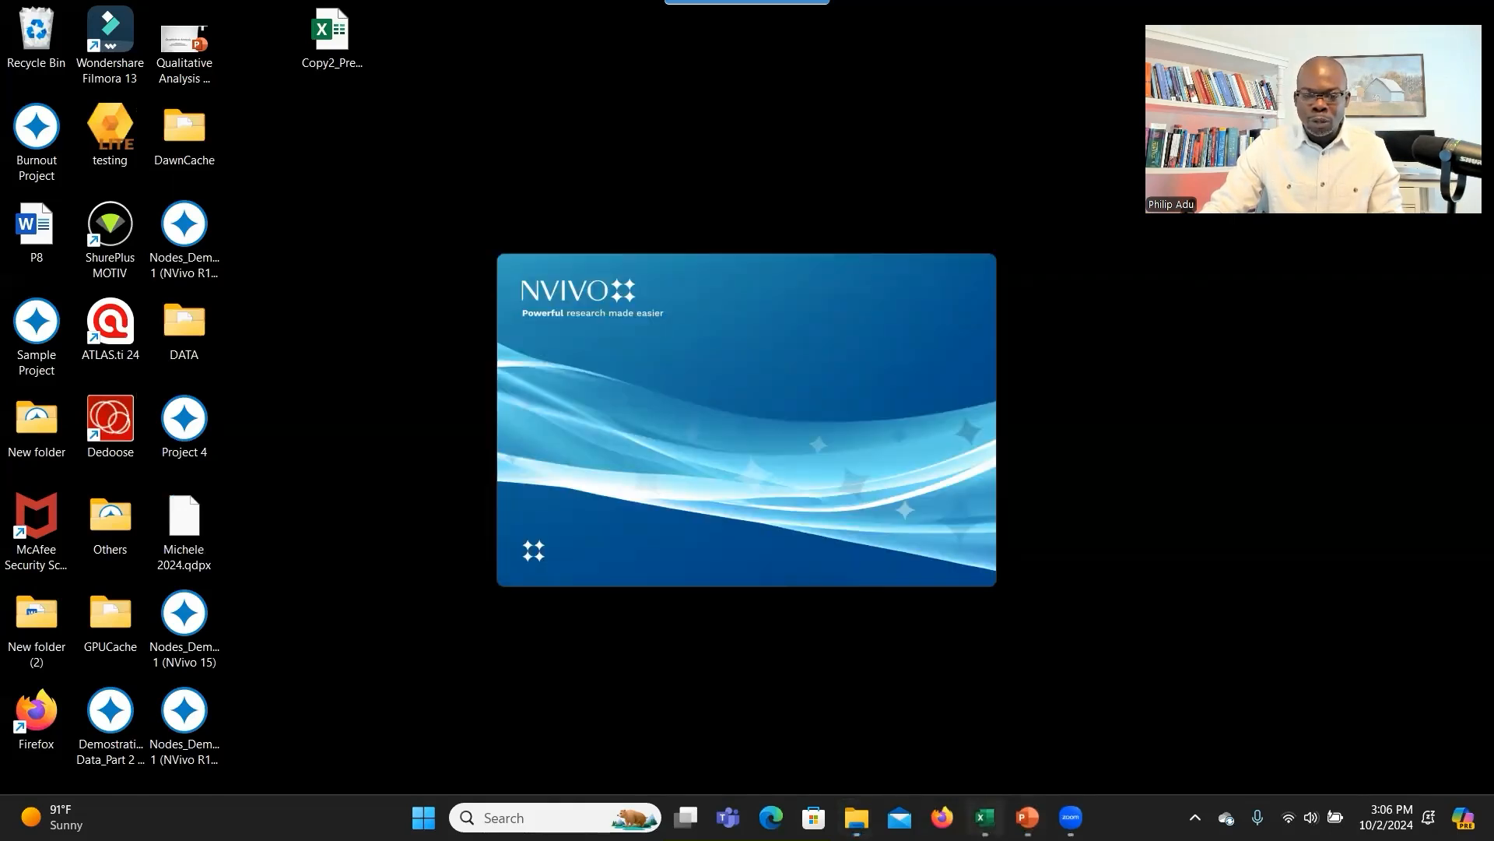
click(977, 812)
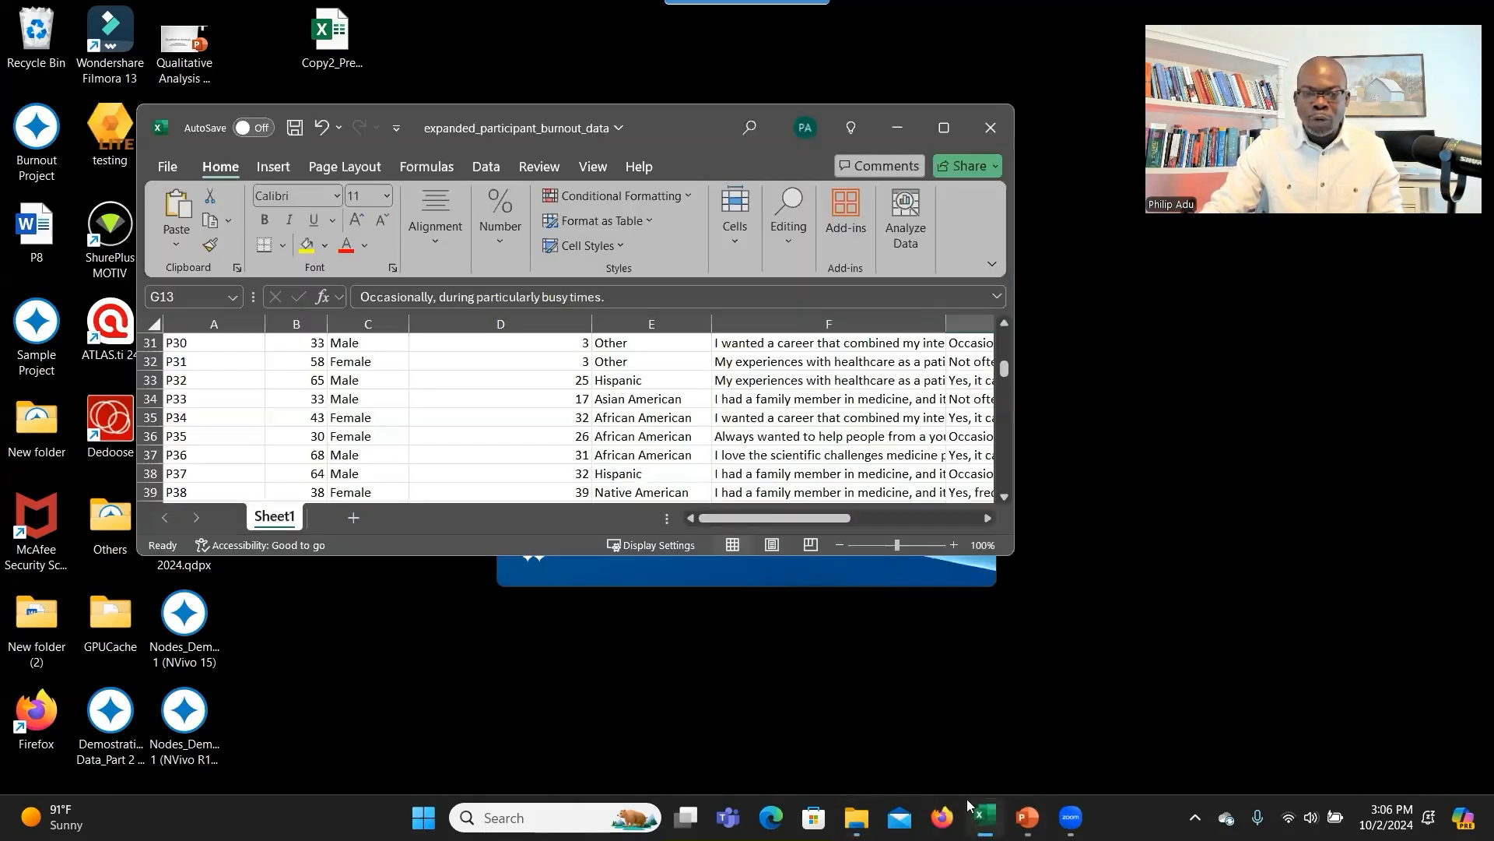
click(988, 128)
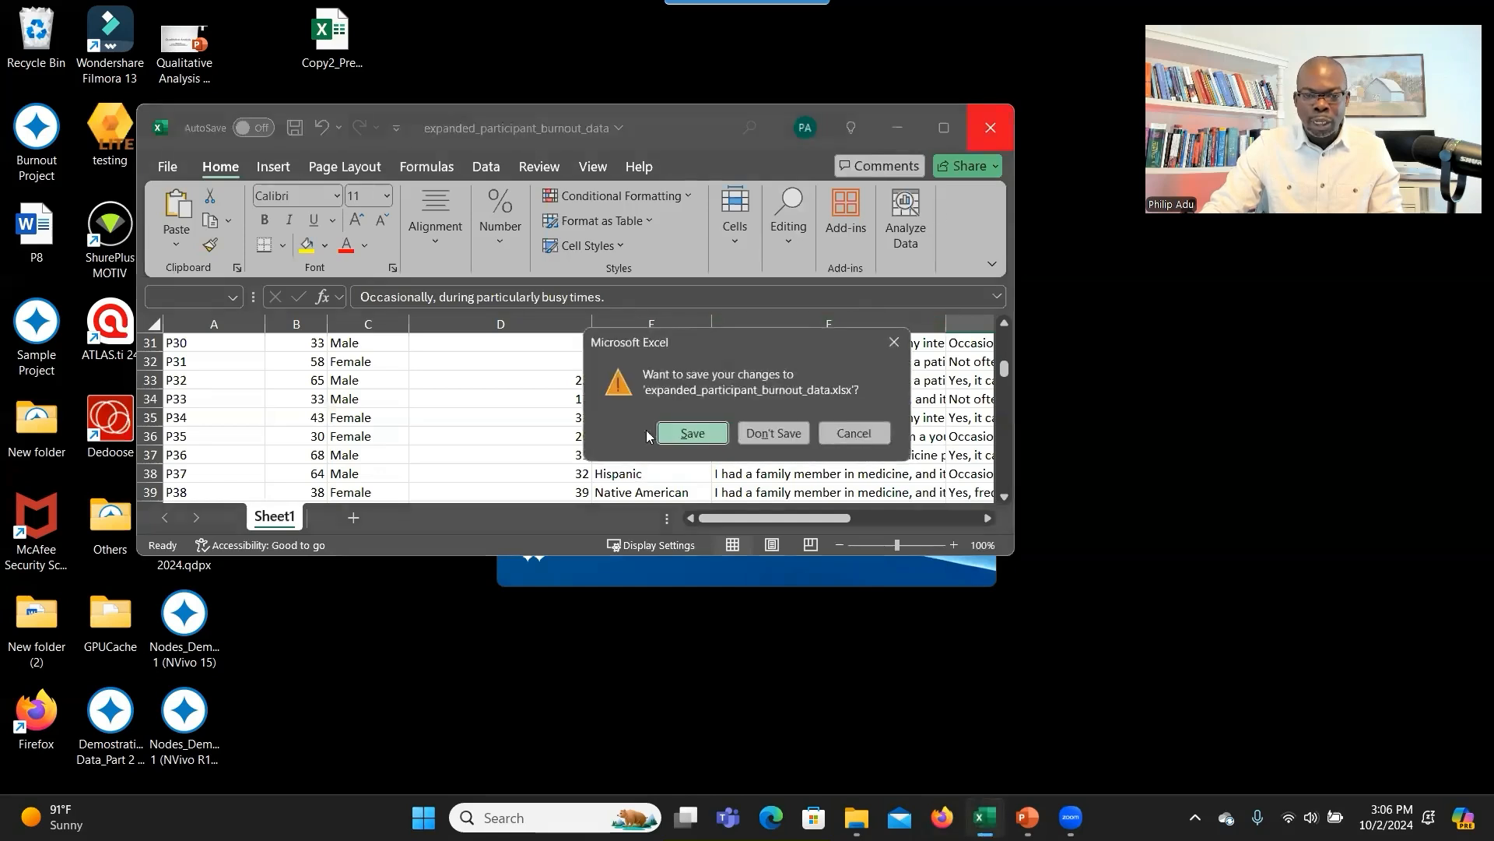
click(678, 436)
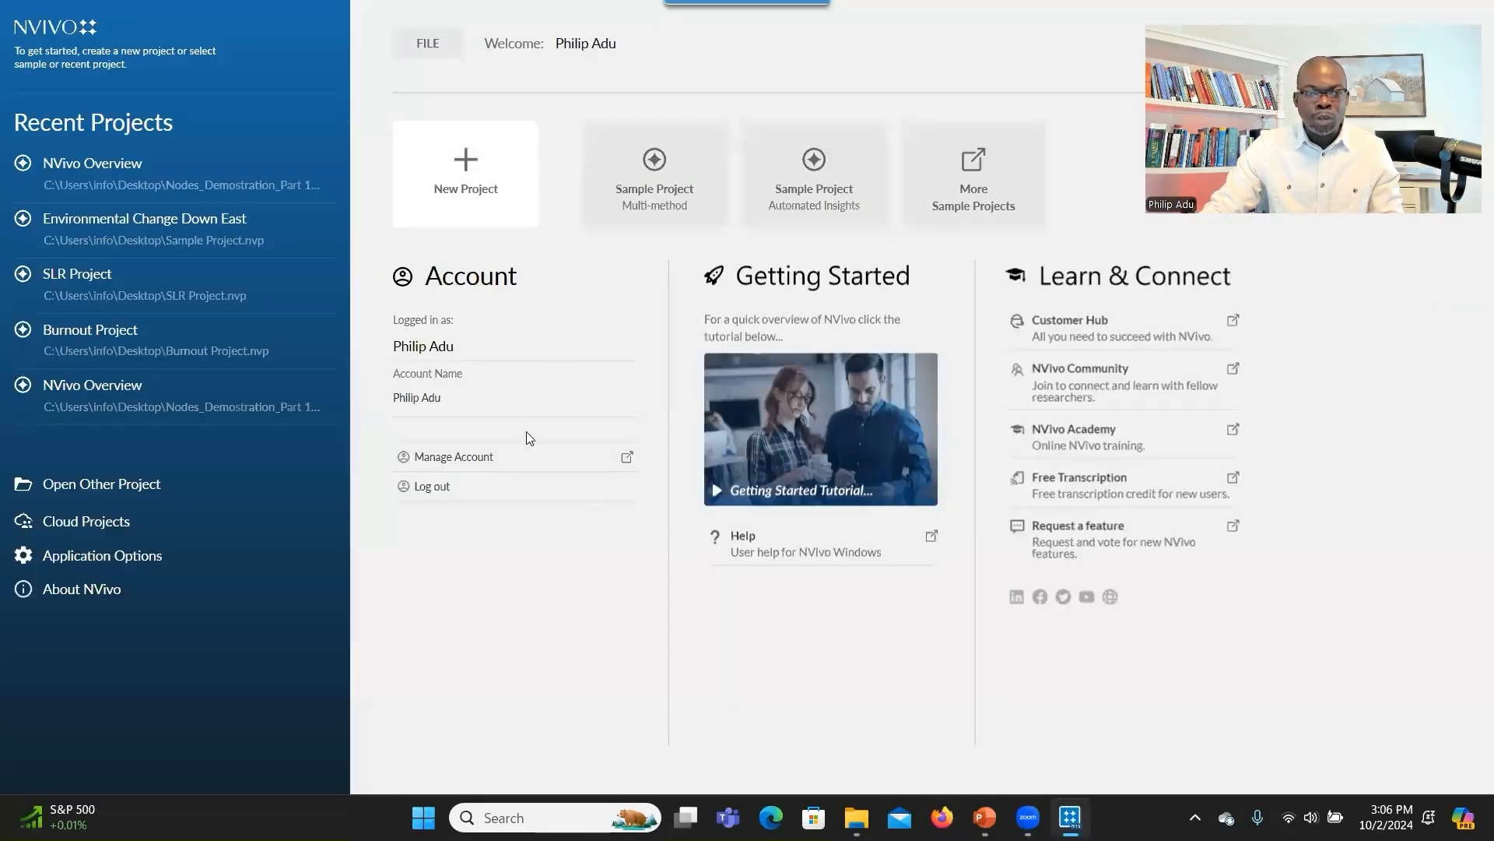
Start a new project titled "Survey data Project" and set its file location to the Desktop.
click(488, 216)
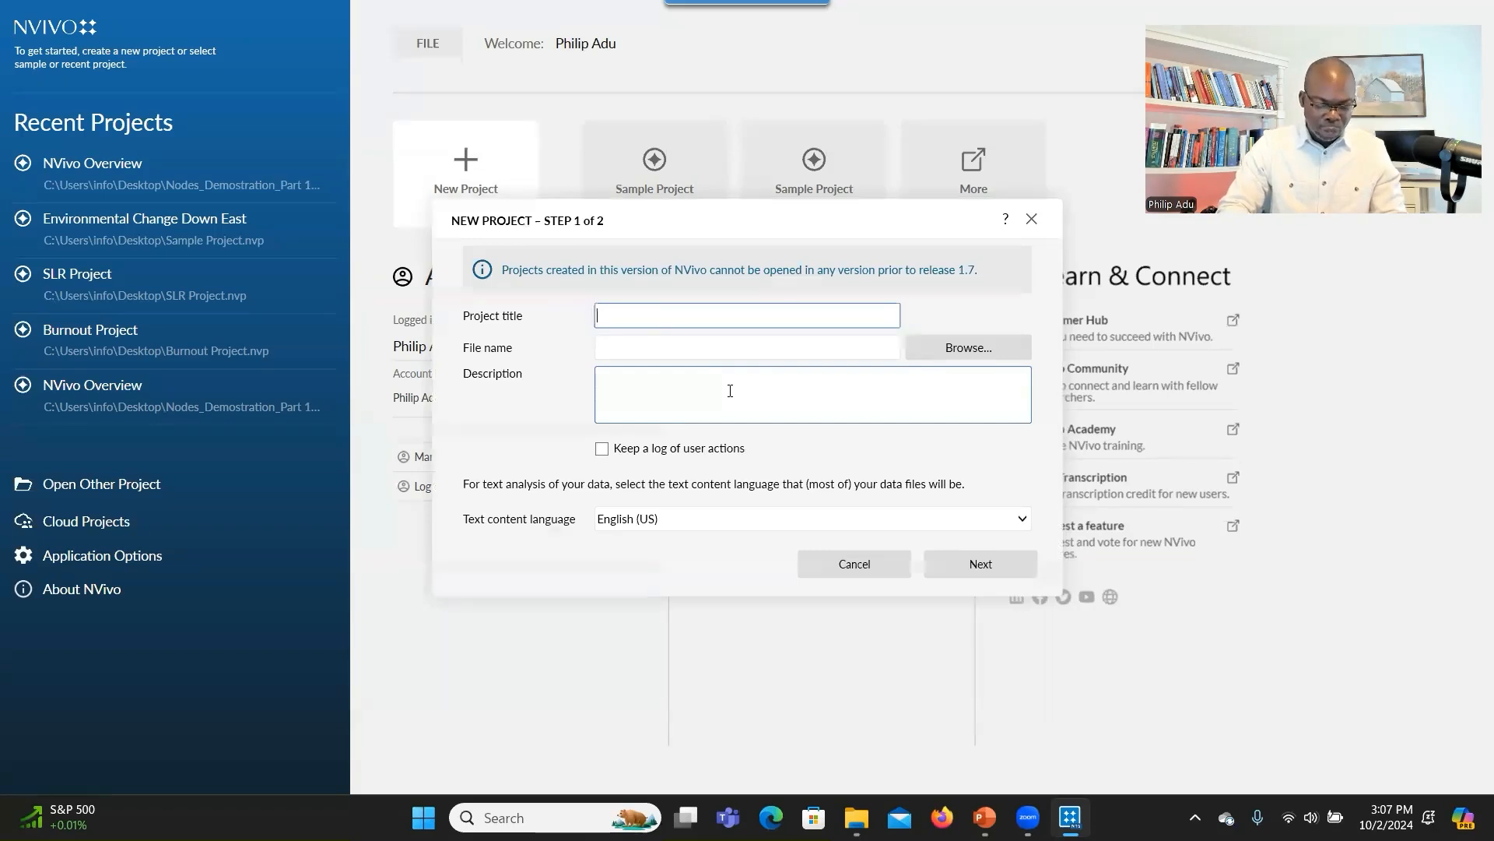
text(Survey )
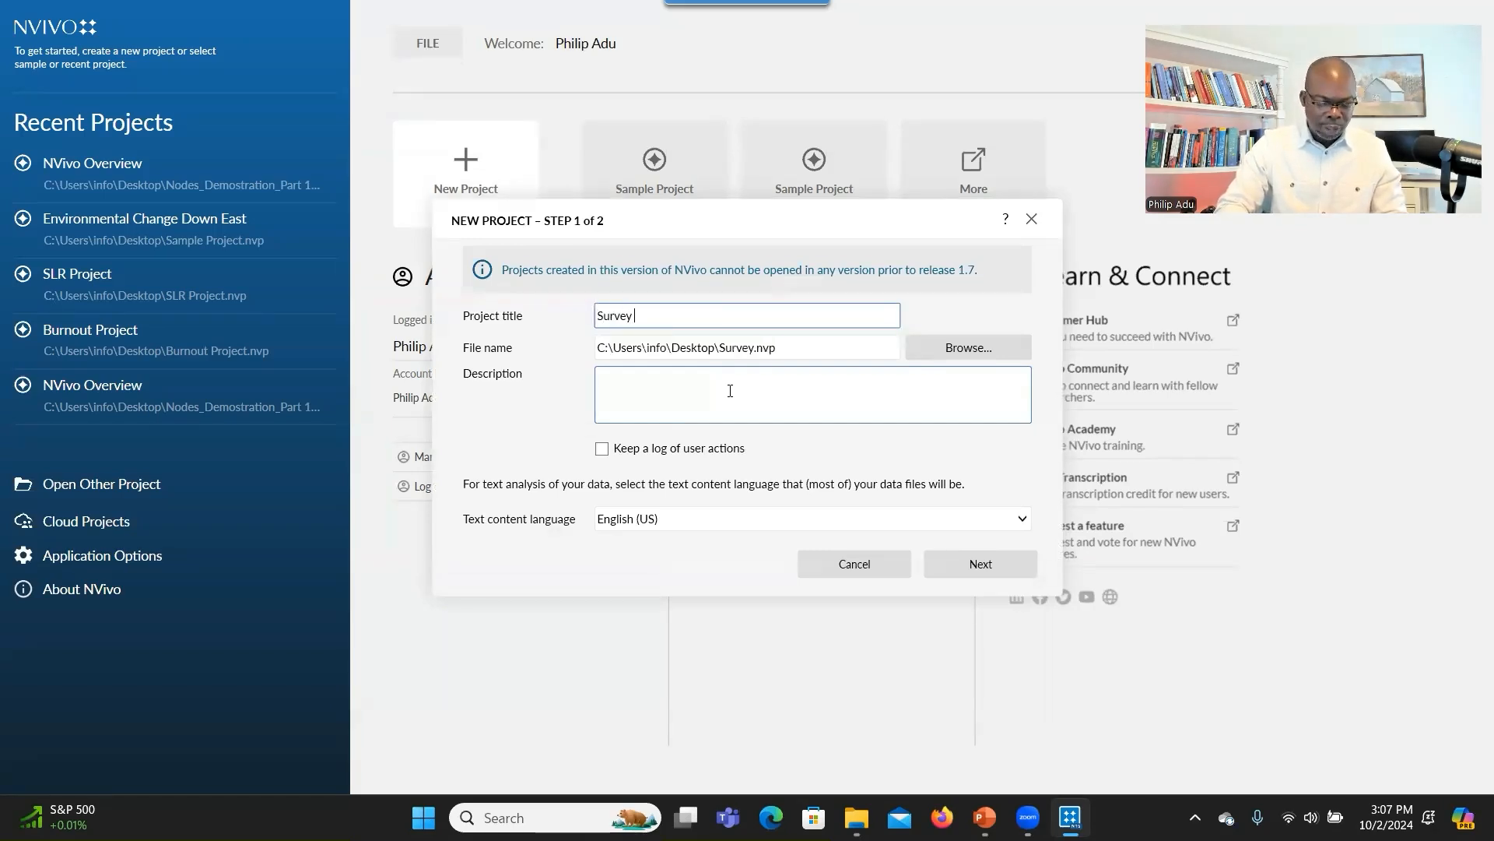
text(data Project)
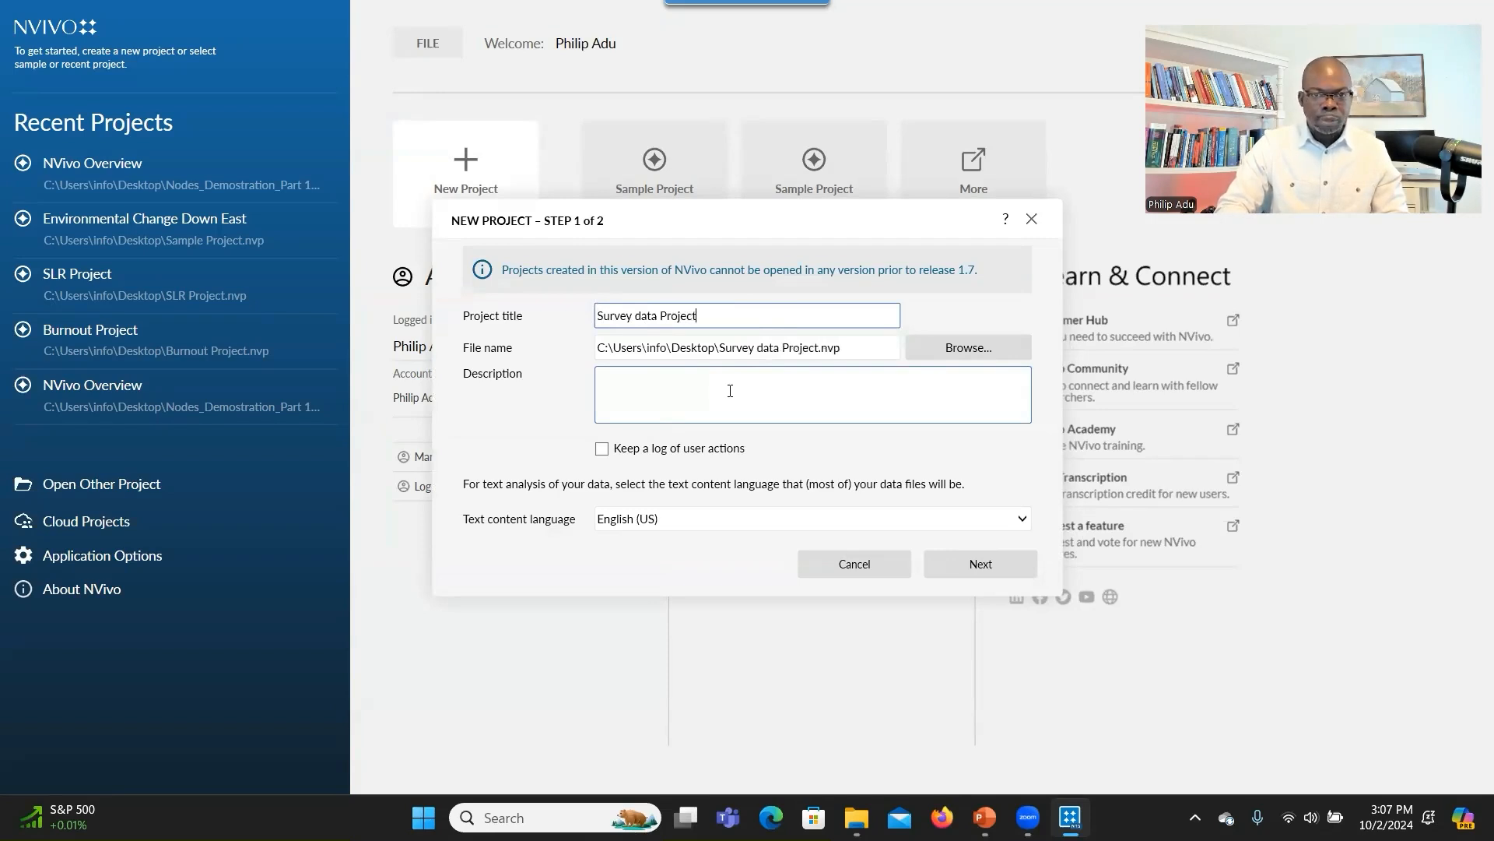
click(941, 351)
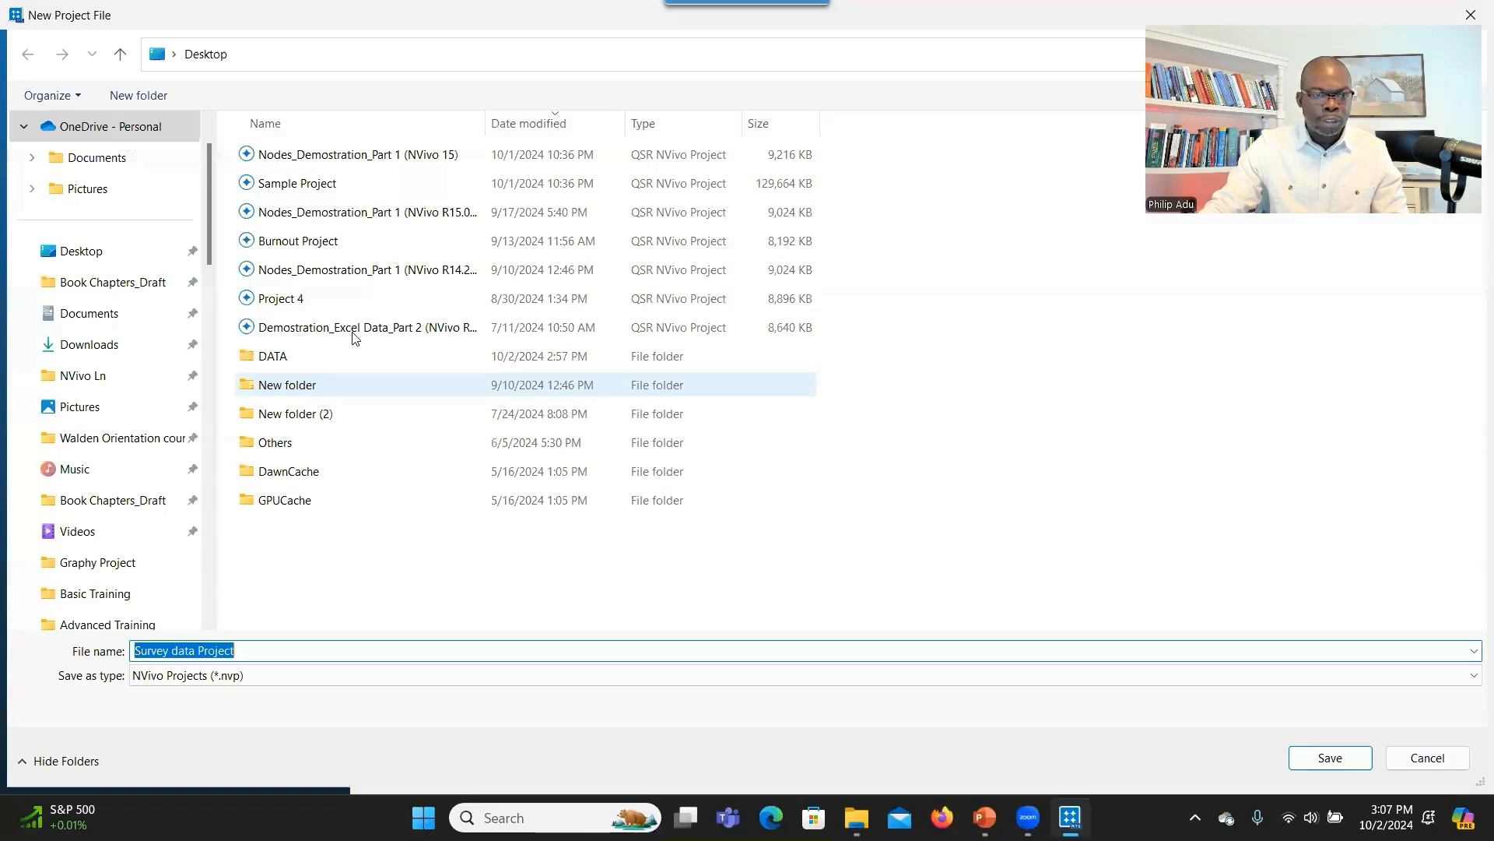
click(118, 254)
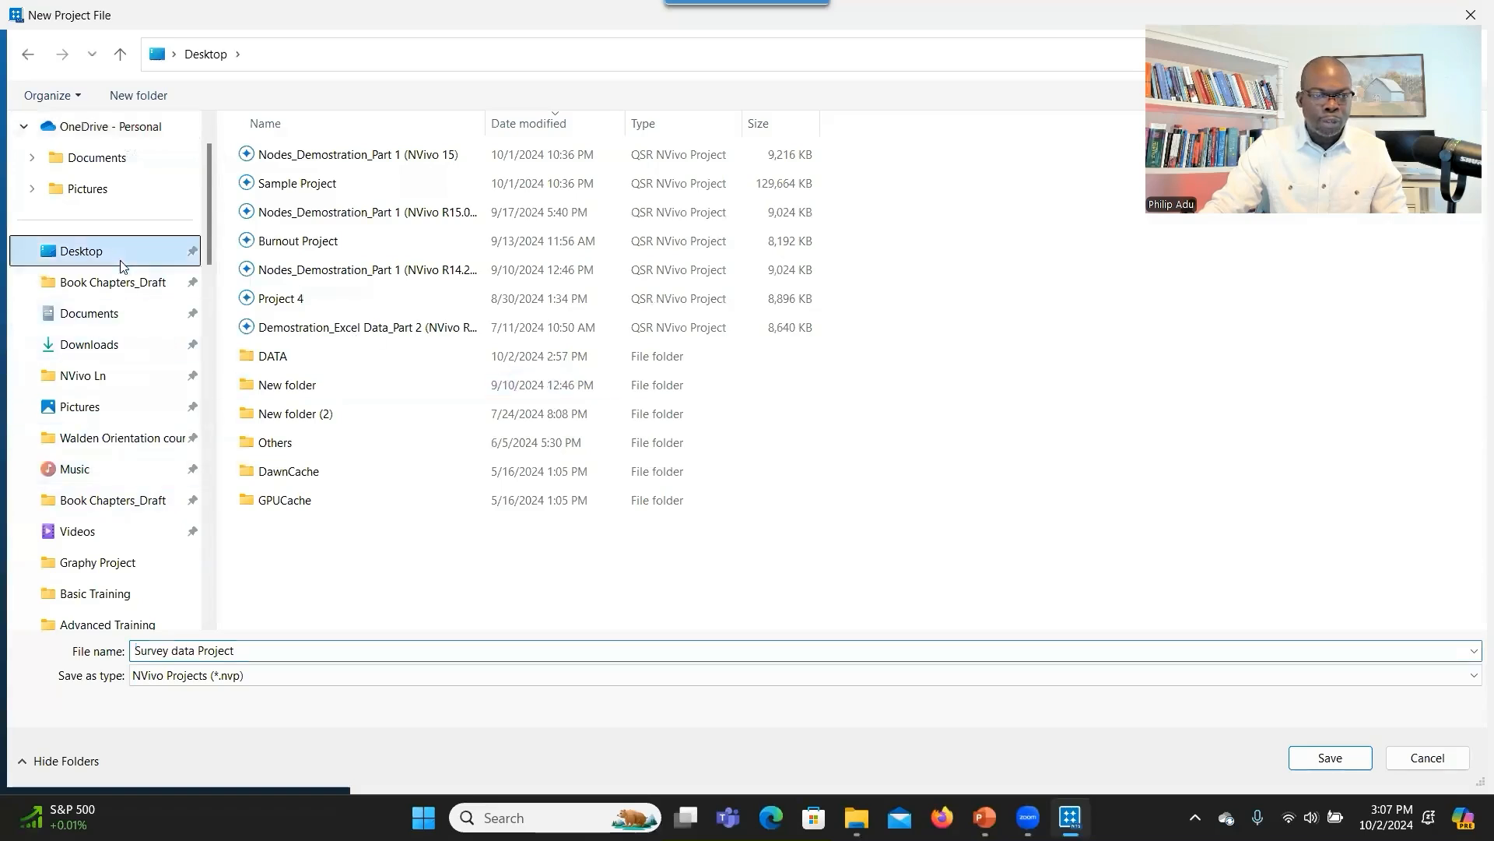
click(1329, 757)
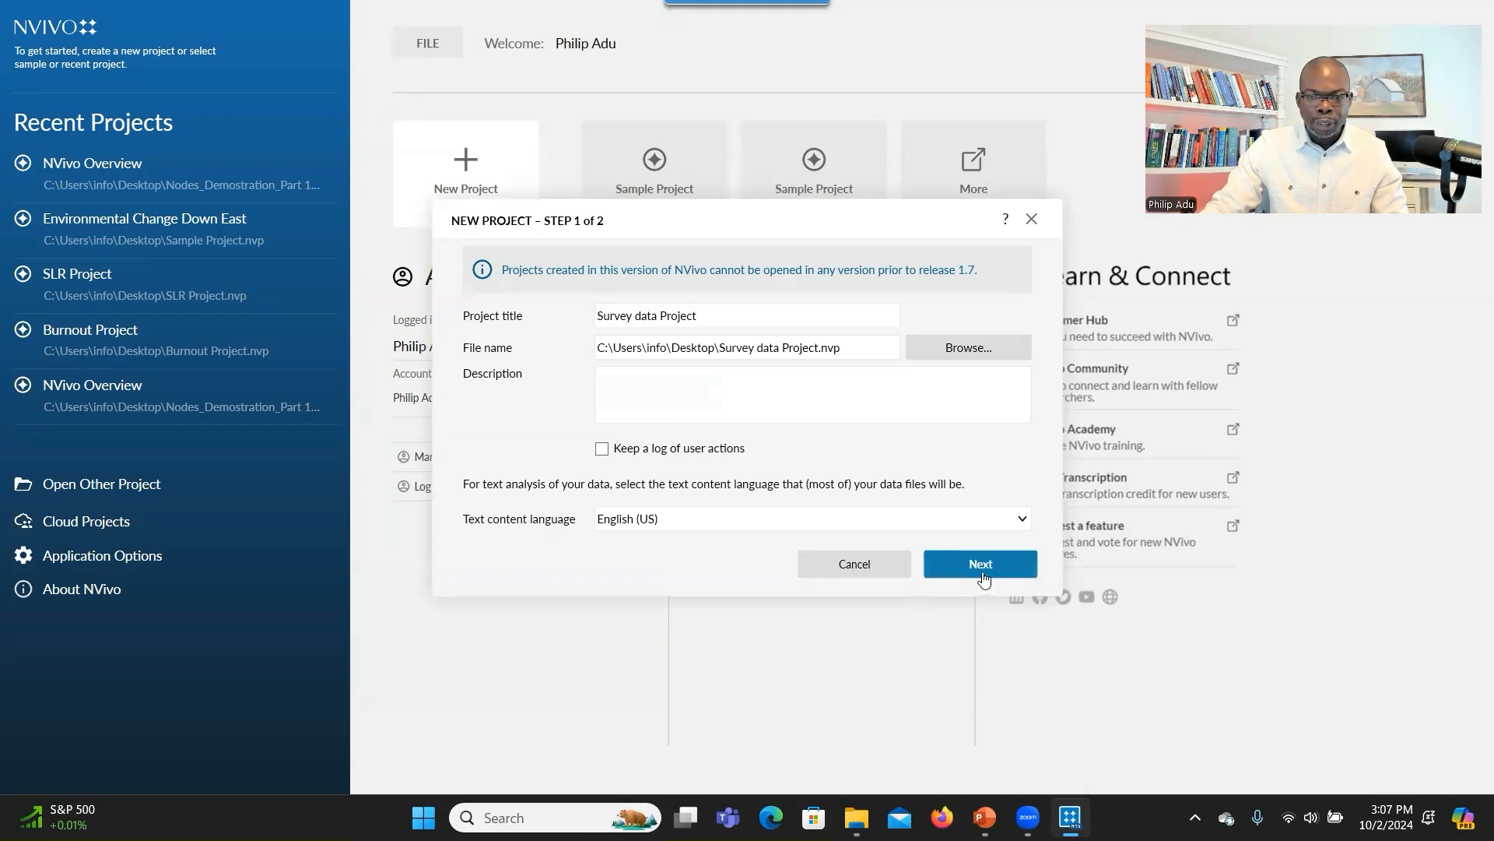
Create the project with autosave enabled, and dismiss the welcome tour and introductory help.
click(981, 563)
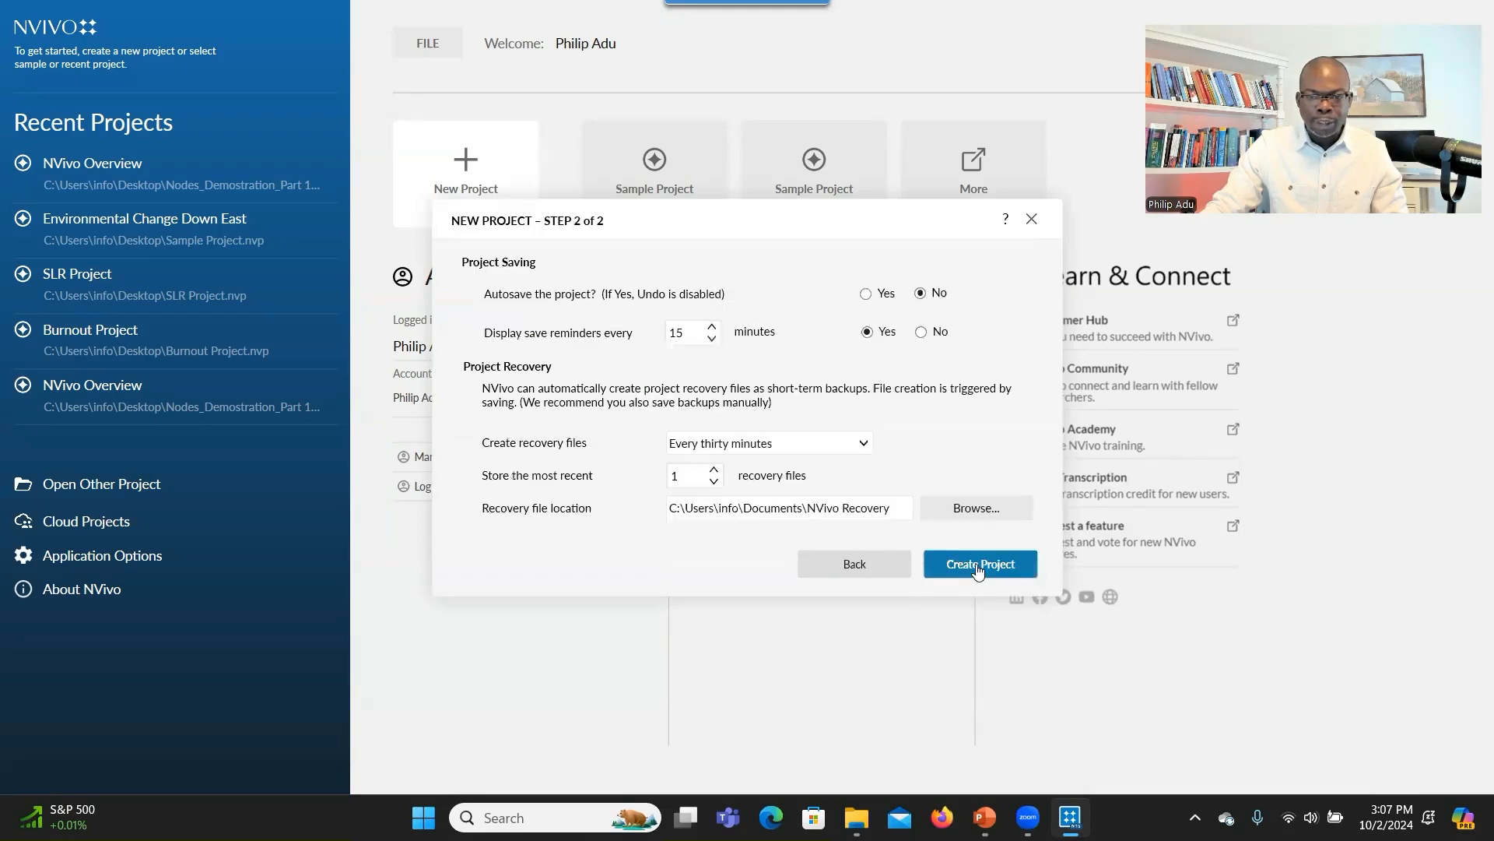
click(866, 297)
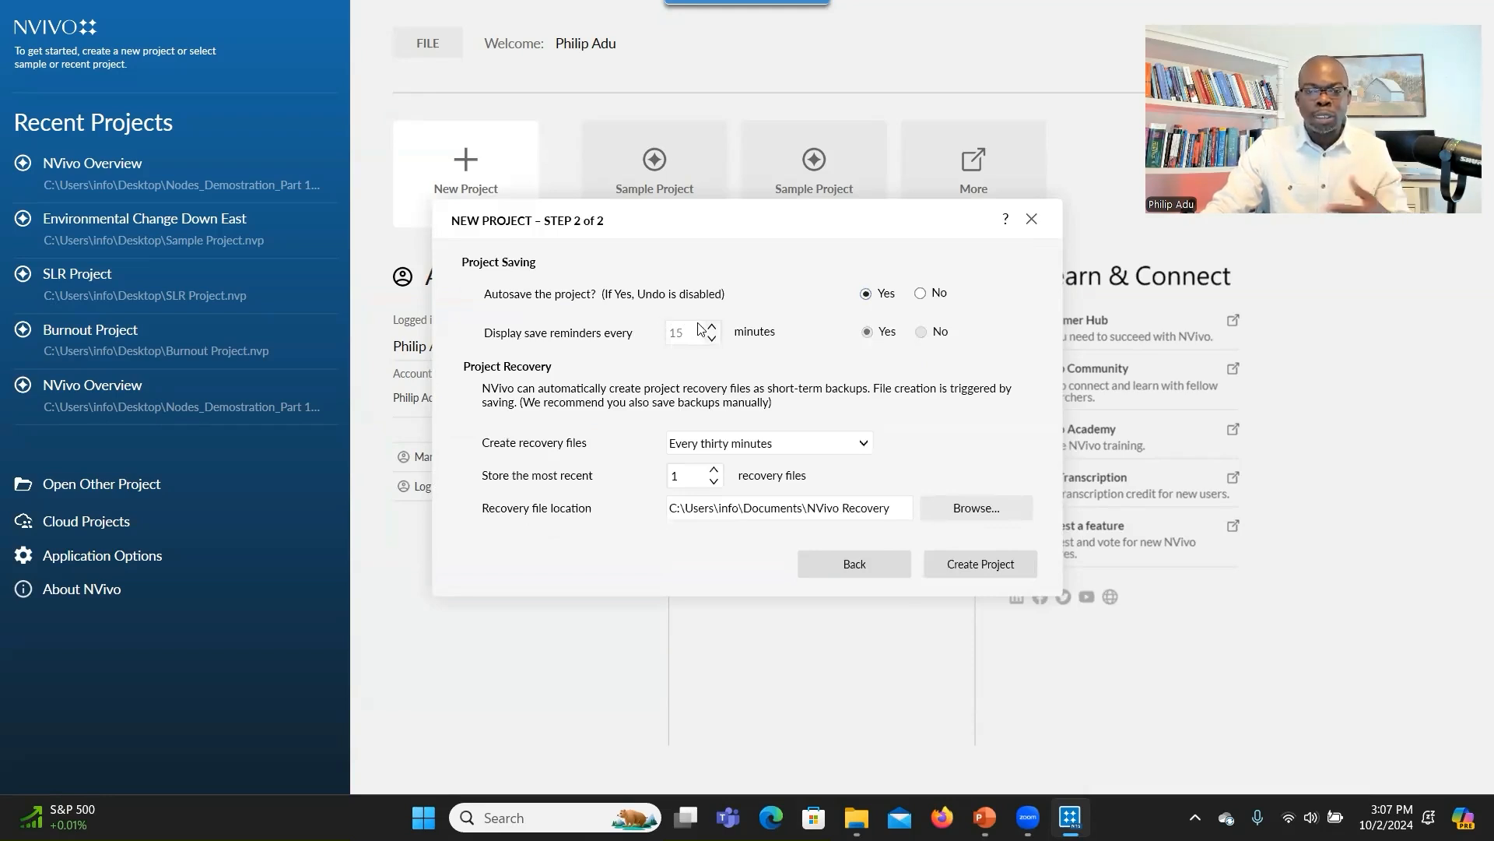
click(959, 573)
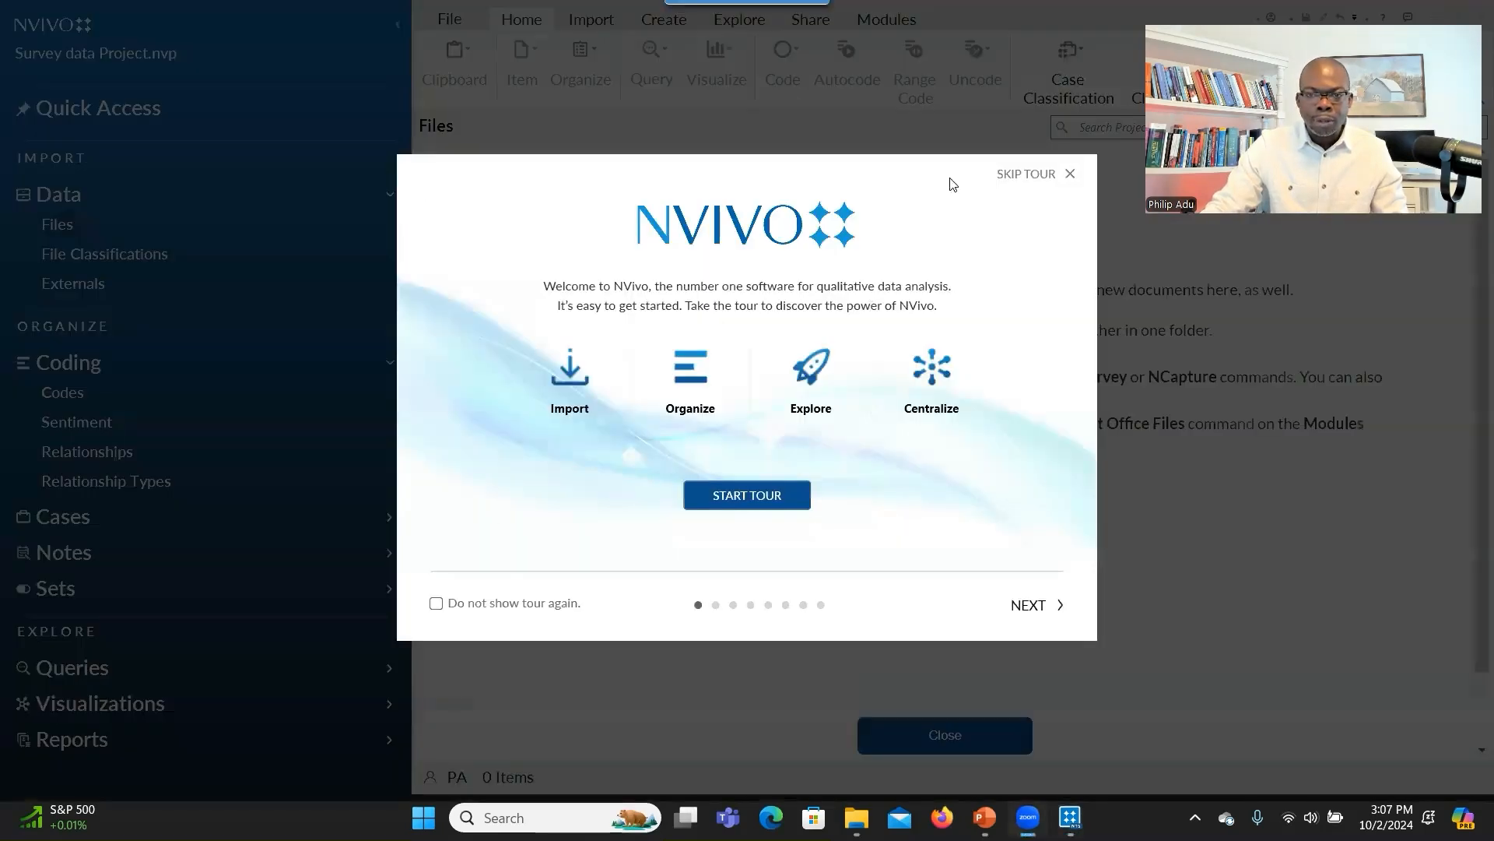
click(1010, 174)
click(821, 735)
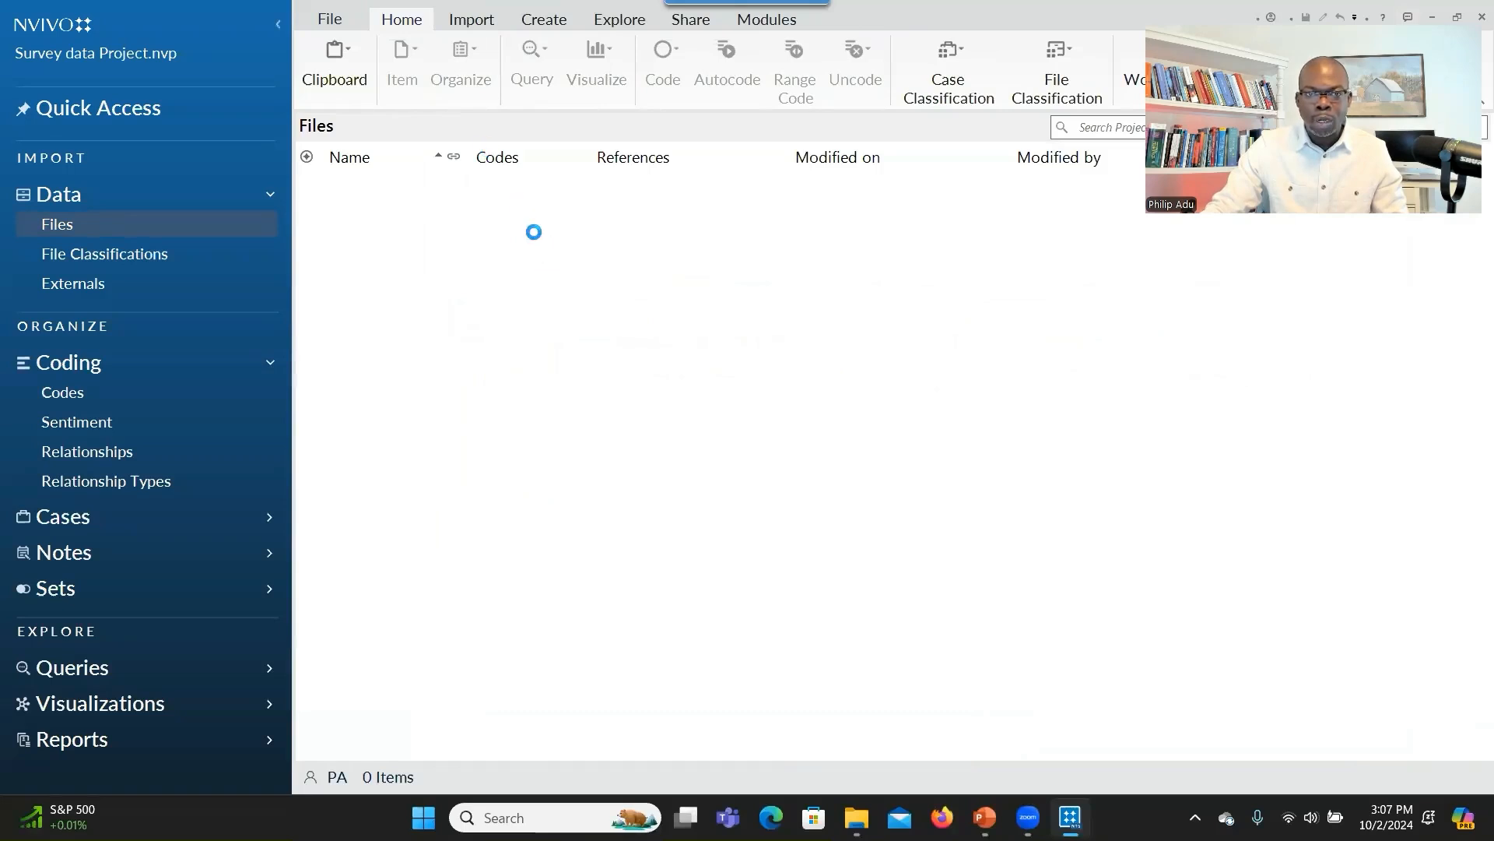
Start an Excel survey import and open expanded_participant_burnout_data from the October AI workshop folder in the OneDrive Documents.
click(472, 20)
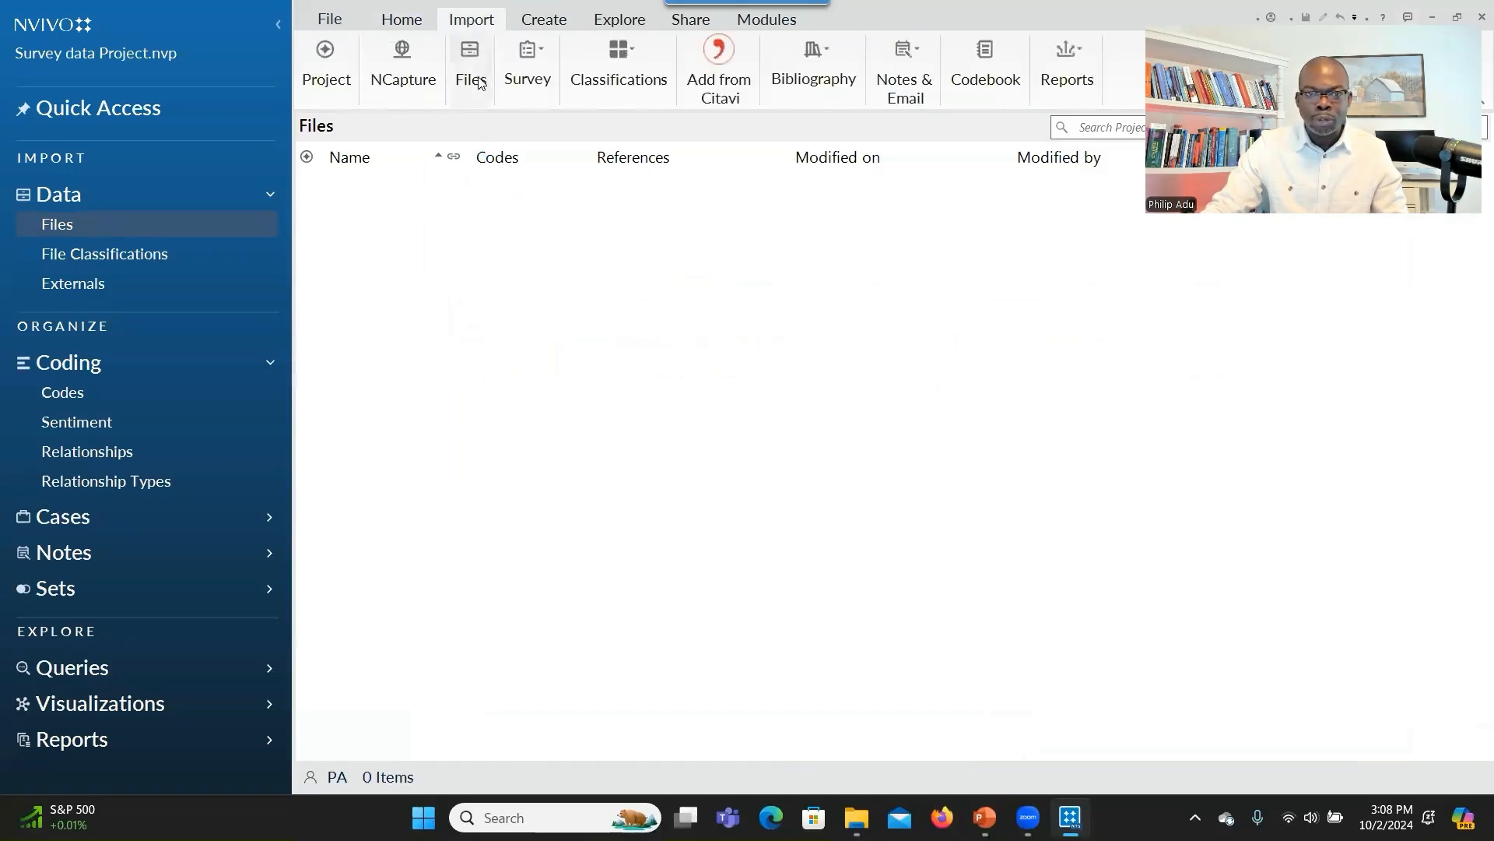
click(527, 72)
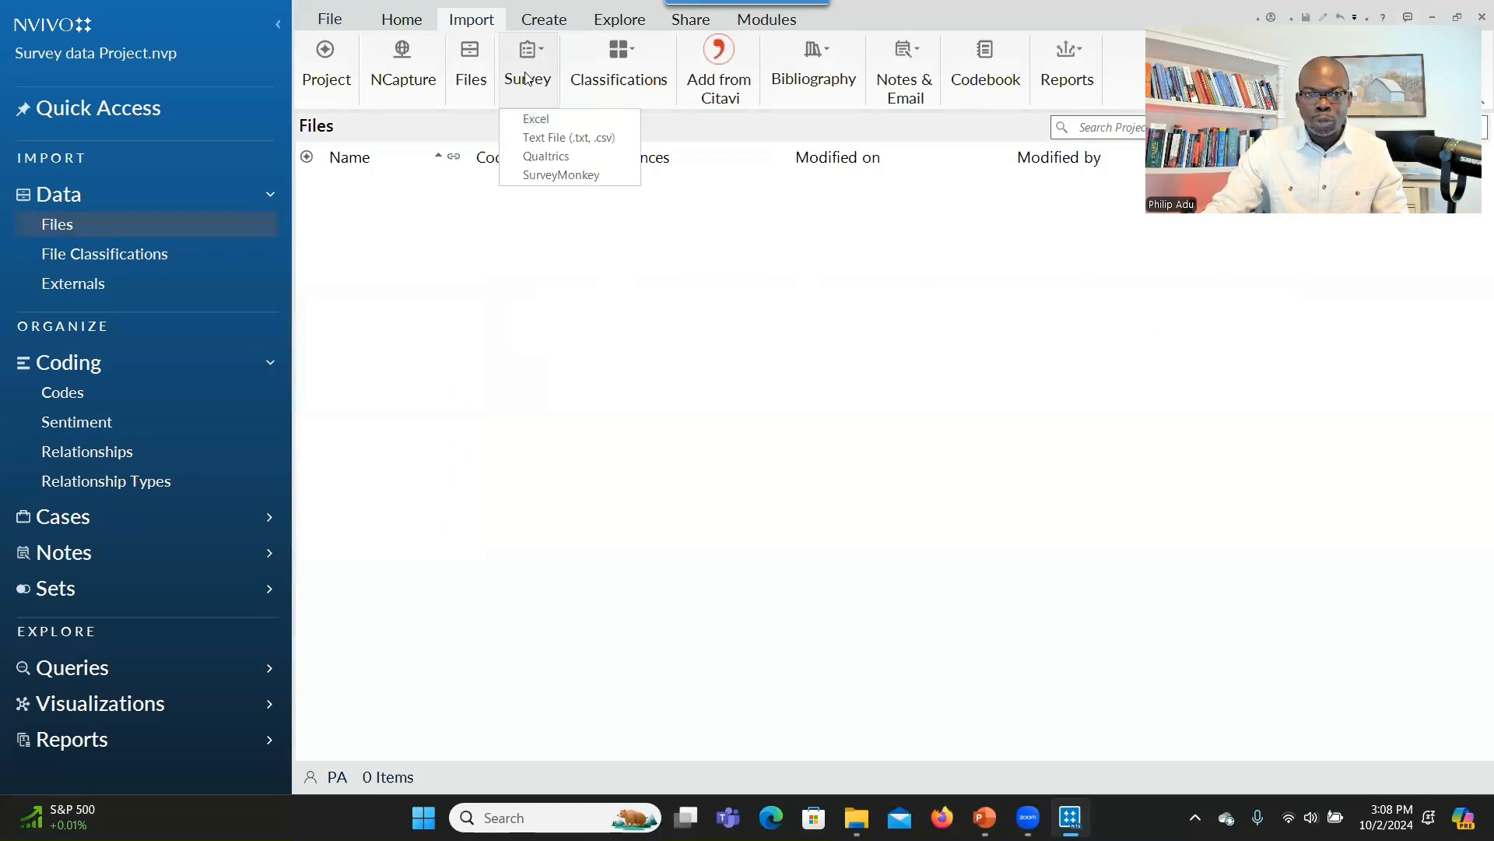
click(537, 119)
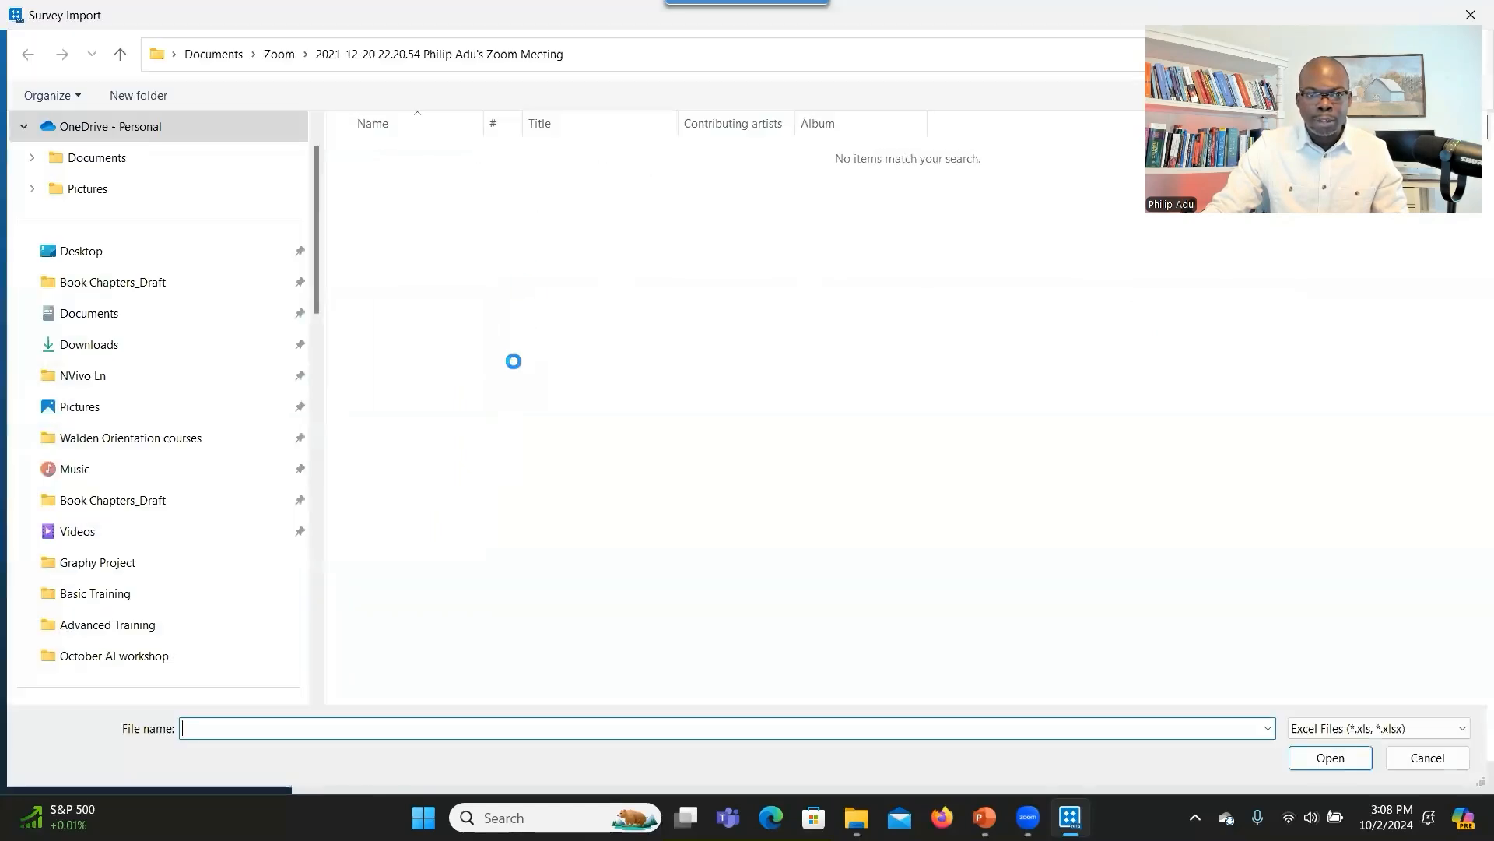
click(158, 253)
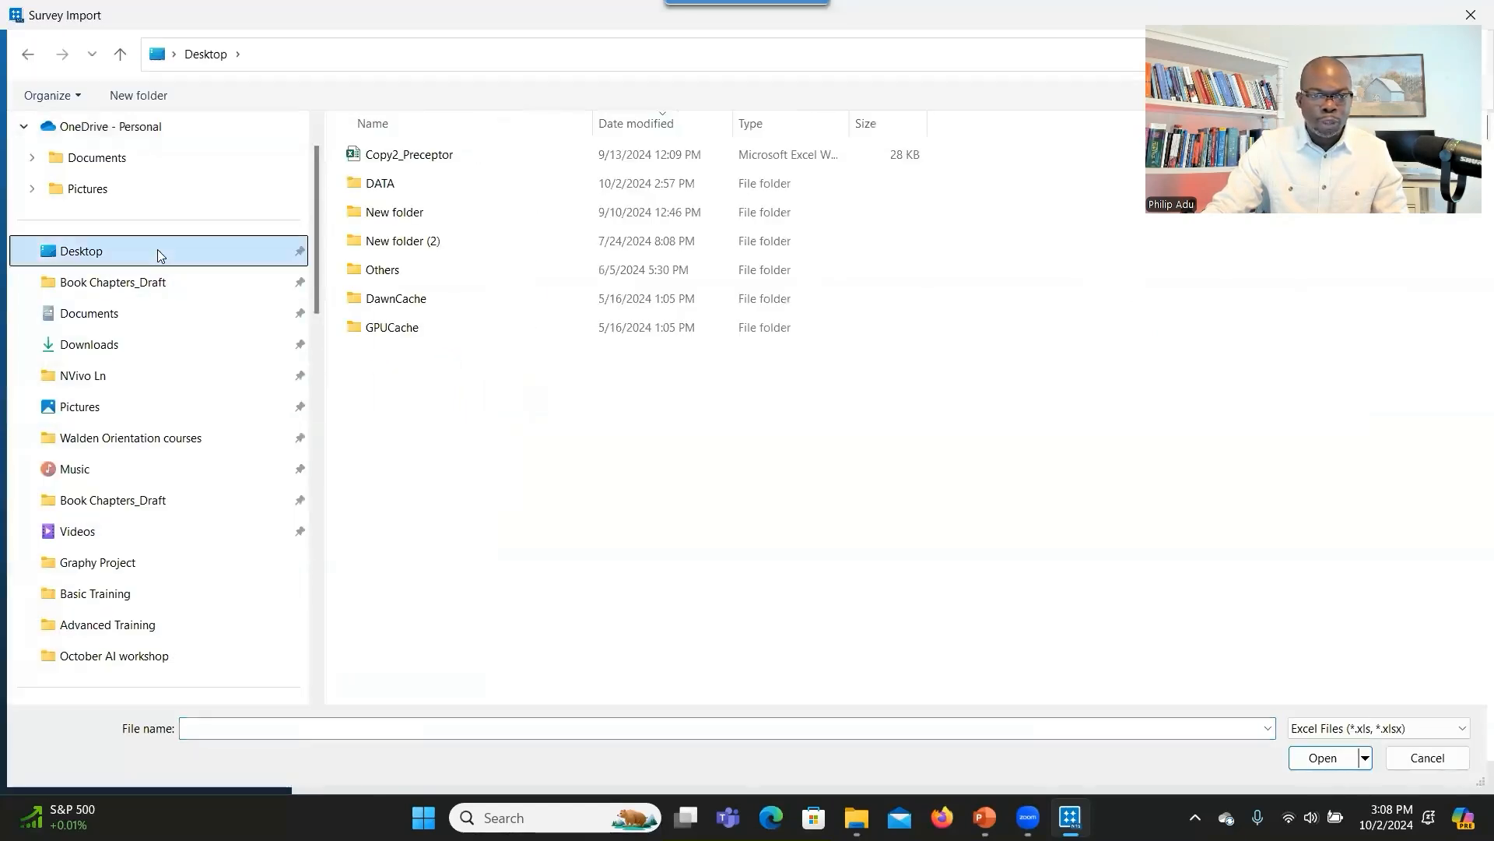
click(109, 157)
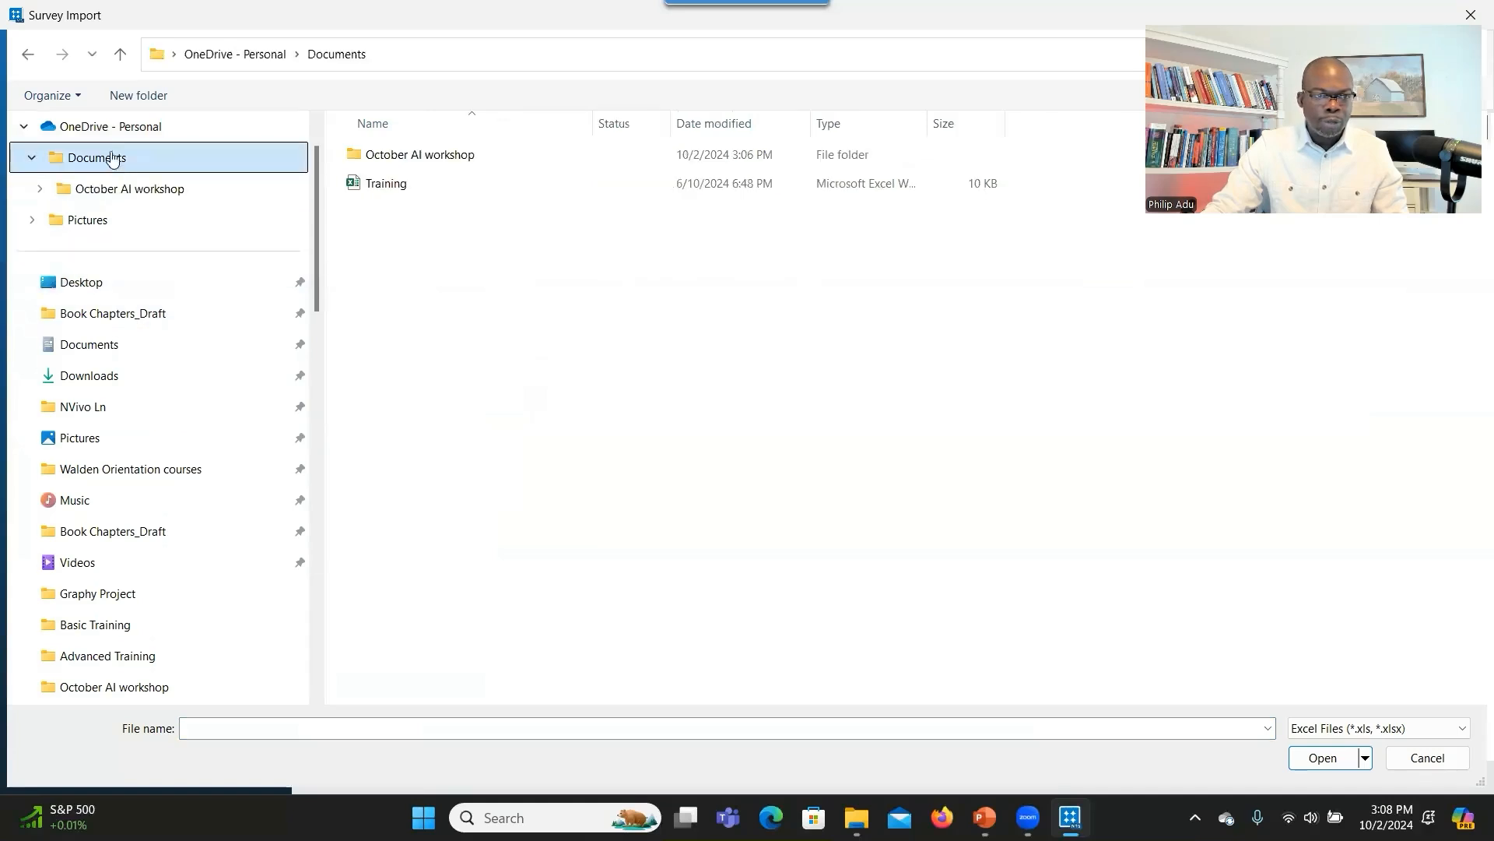
click(410, 153)
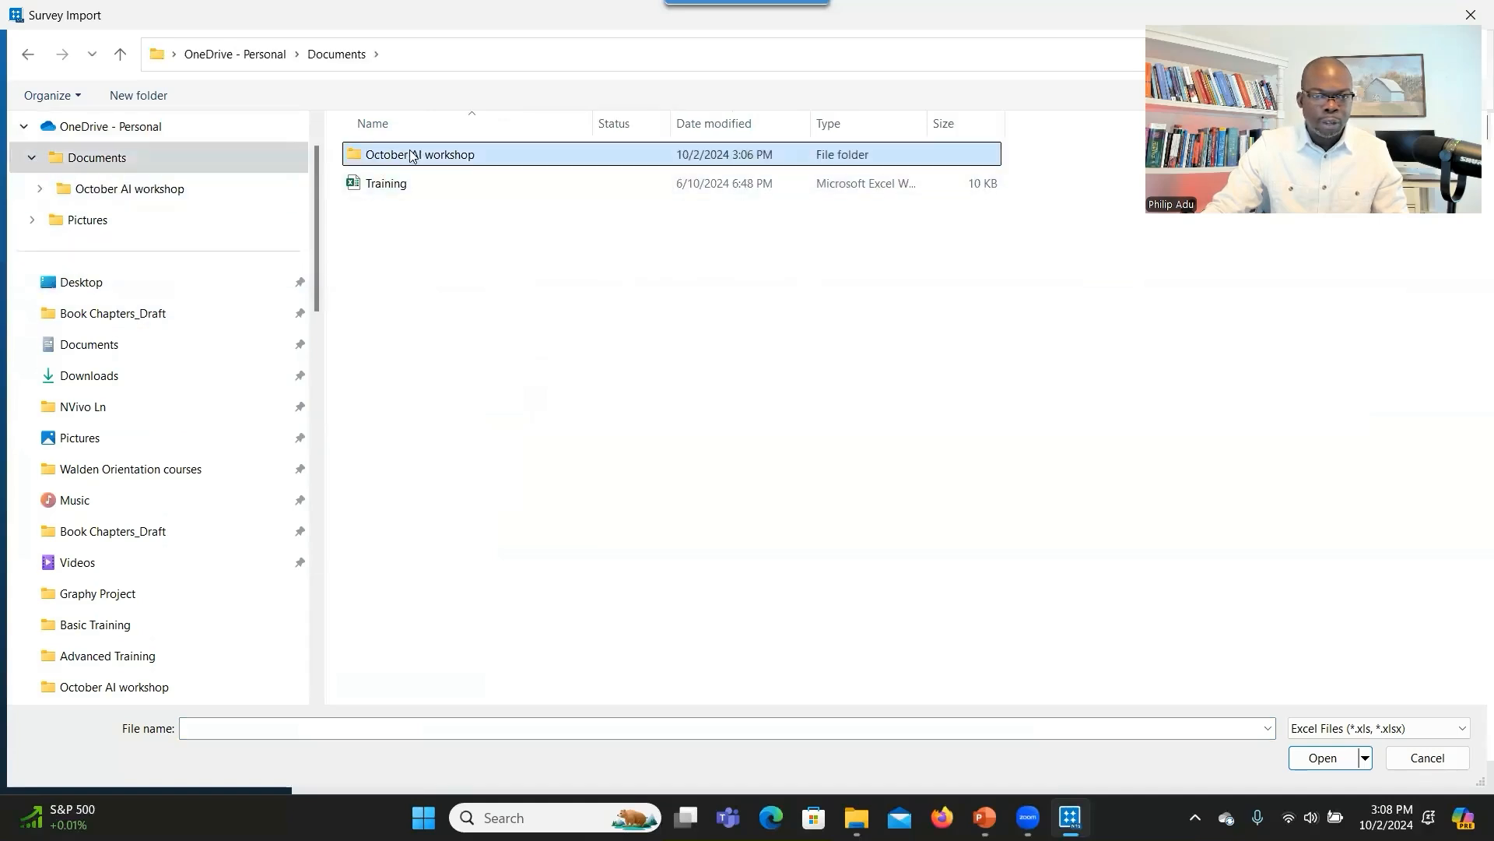
double_click(410, 154)
double_click(411, 214)
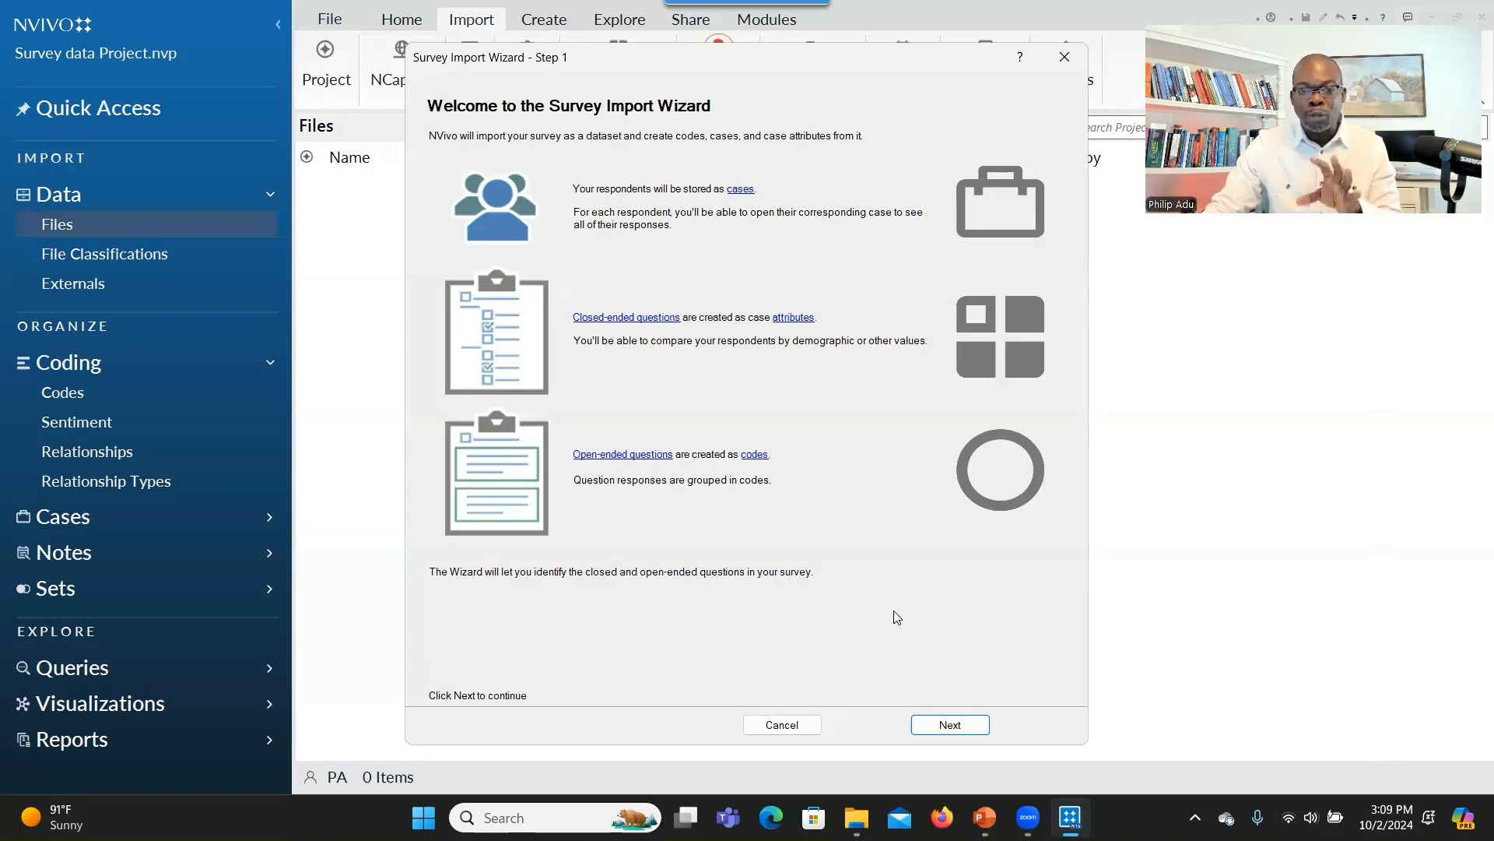
Check the survey data format with one header row, and accept Participants ID as case ID and Survey Respondent as classification.
click(950, 723)
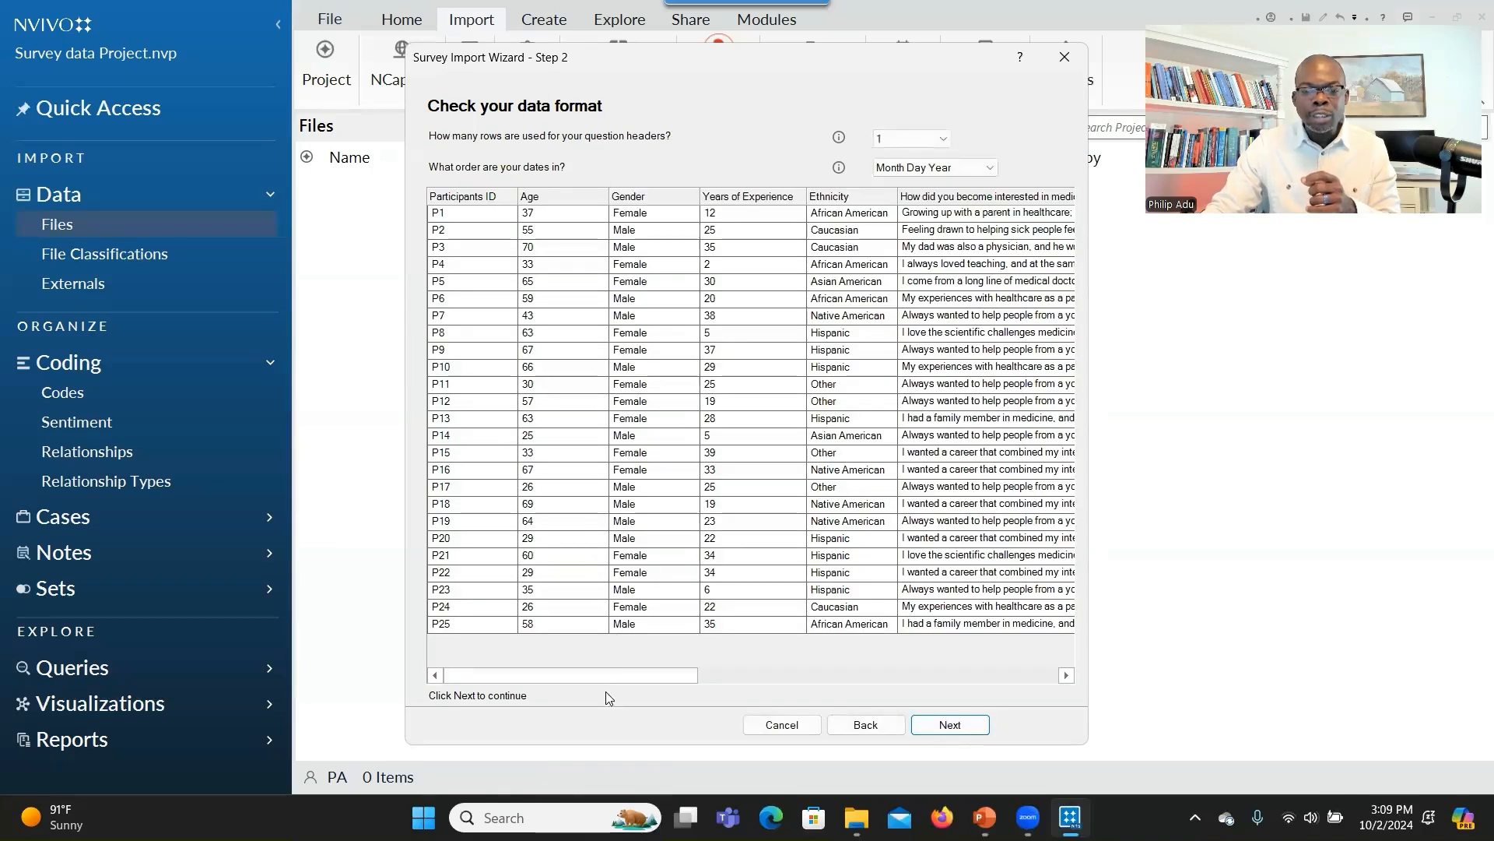
drag(666, 675, 635, 661)
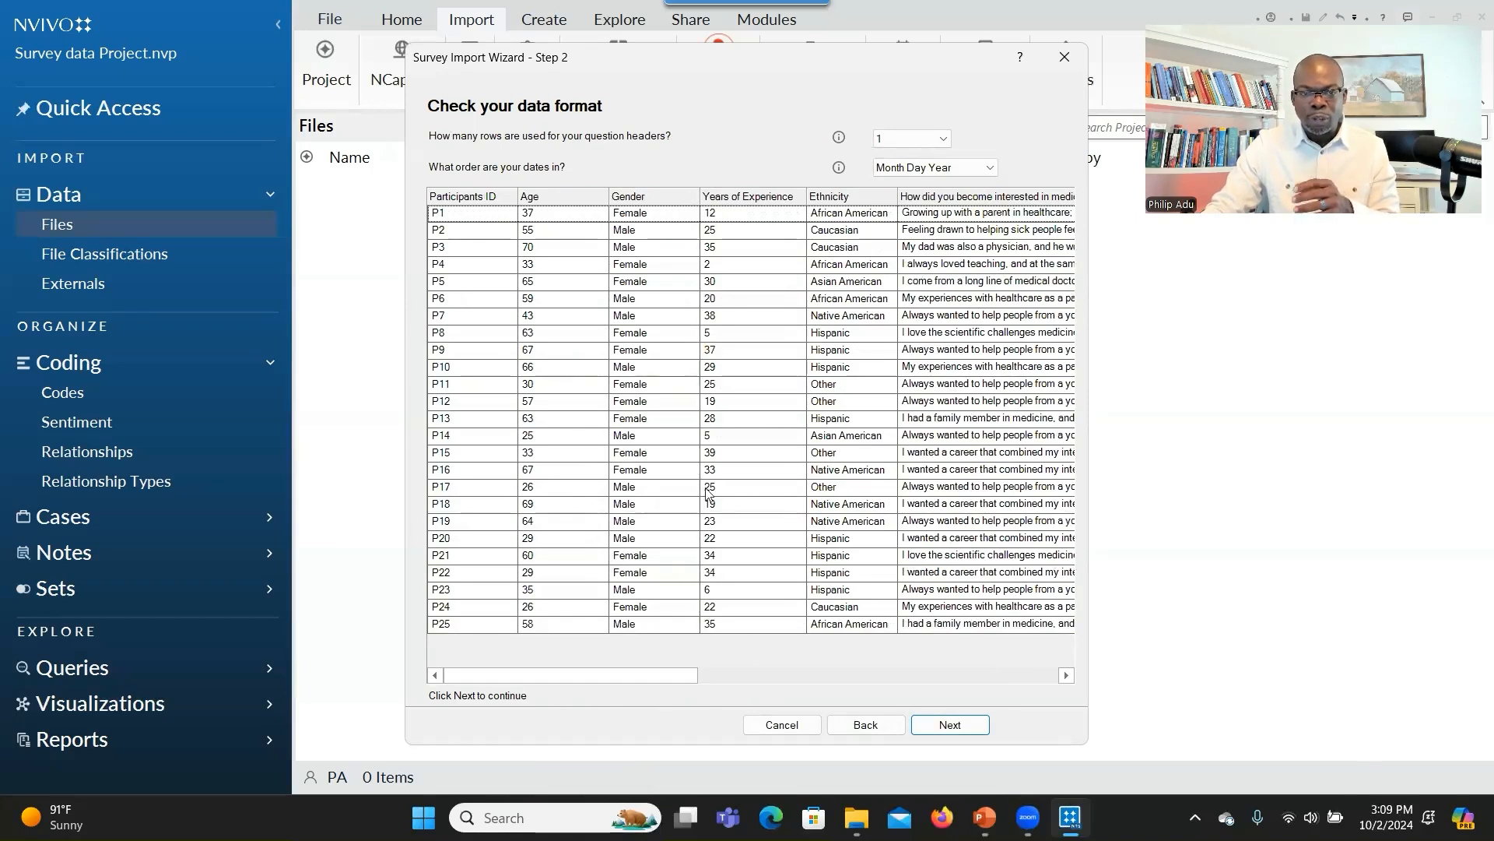
drag(642, 676, 1031, 682)
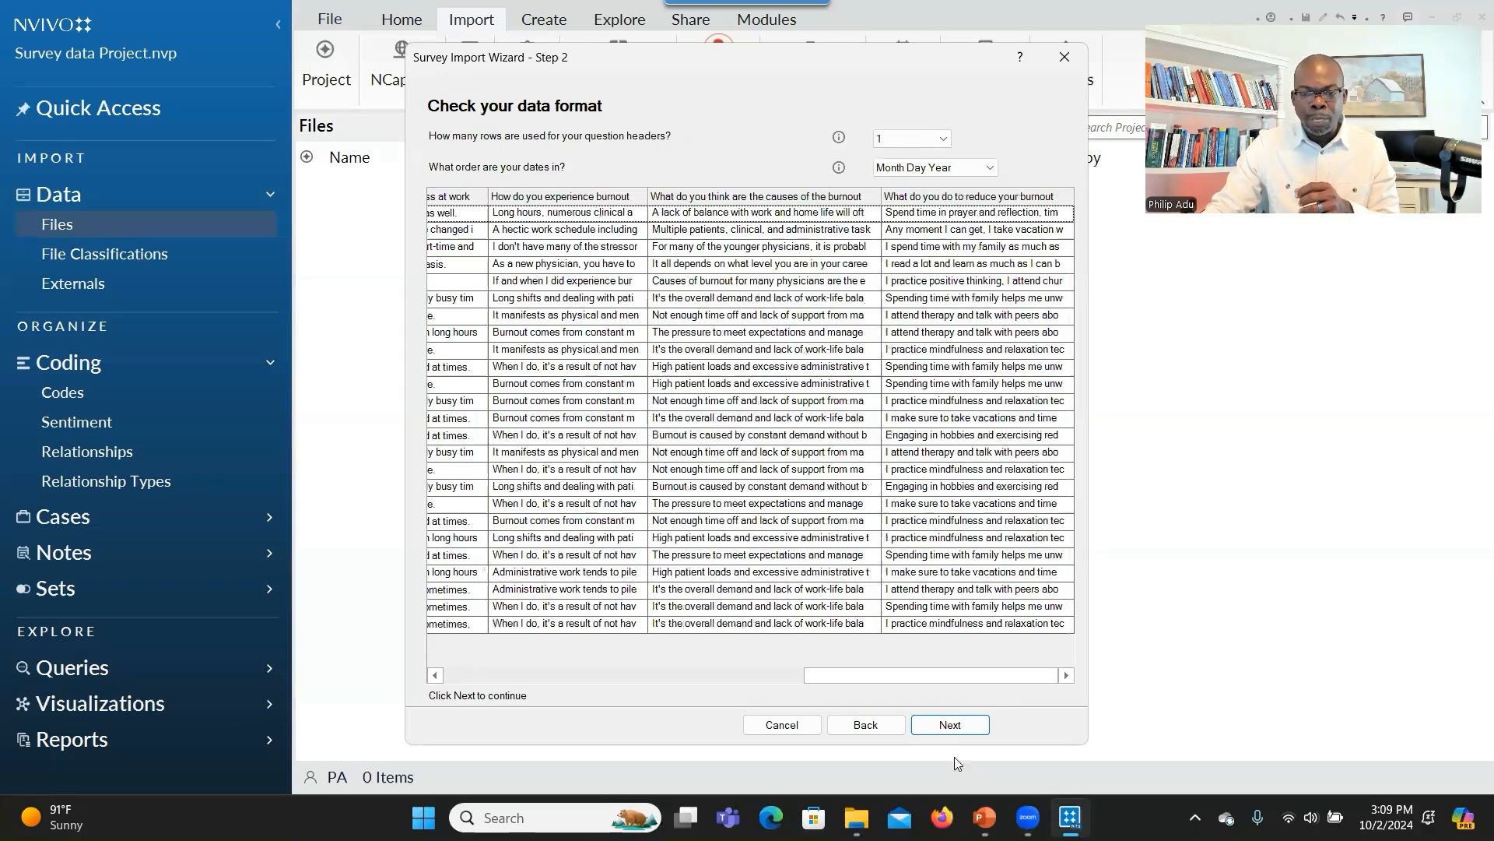
click(948, 725)
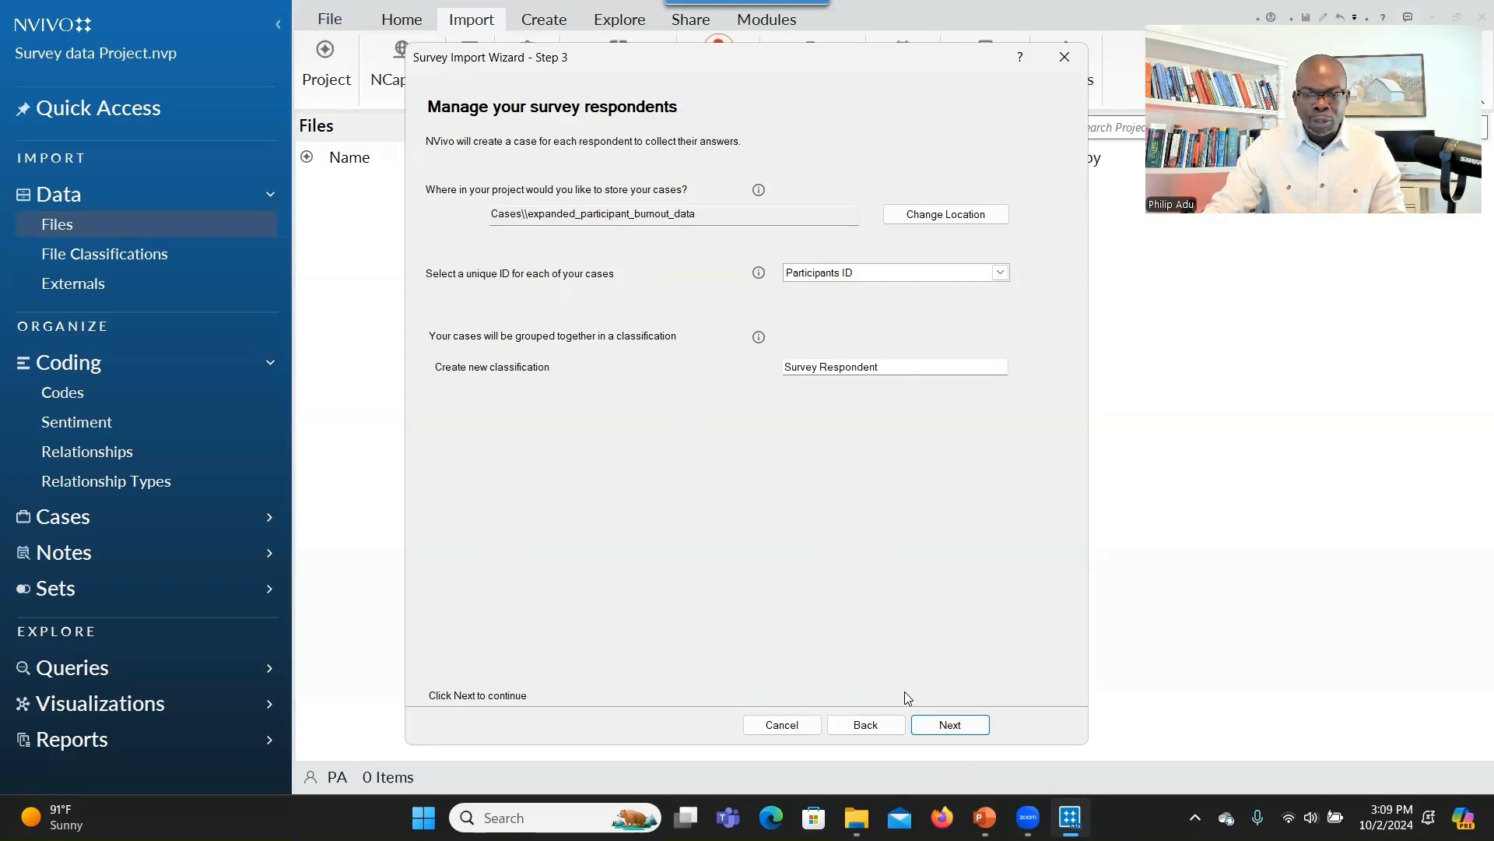
click(936, 725)
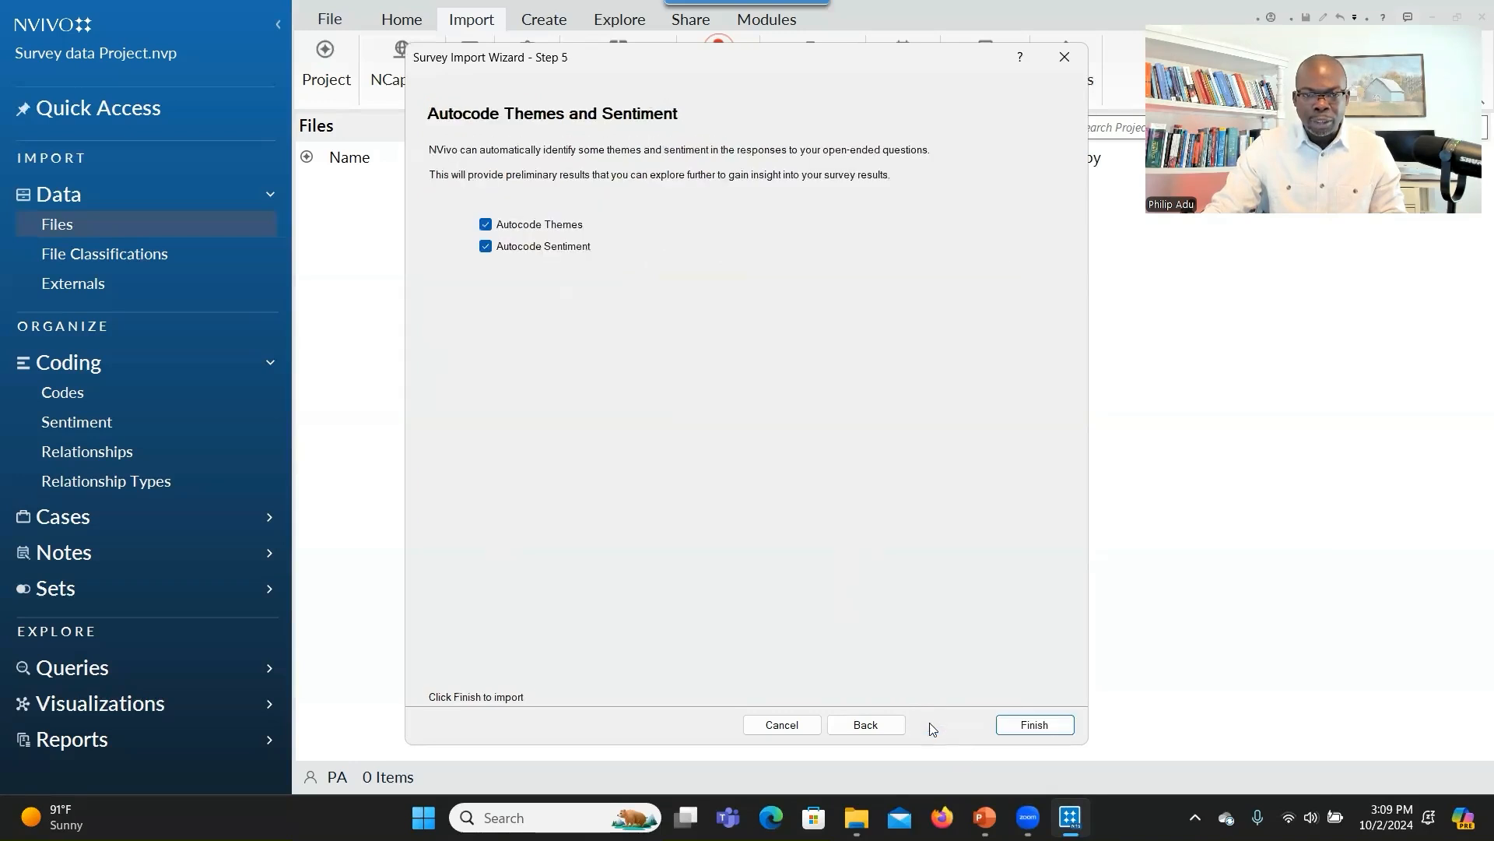
Turn off Autocode Themes and Autocode Sentiment, run the survey import, and close the wizard.
click(486, 225)
click(486, 246)
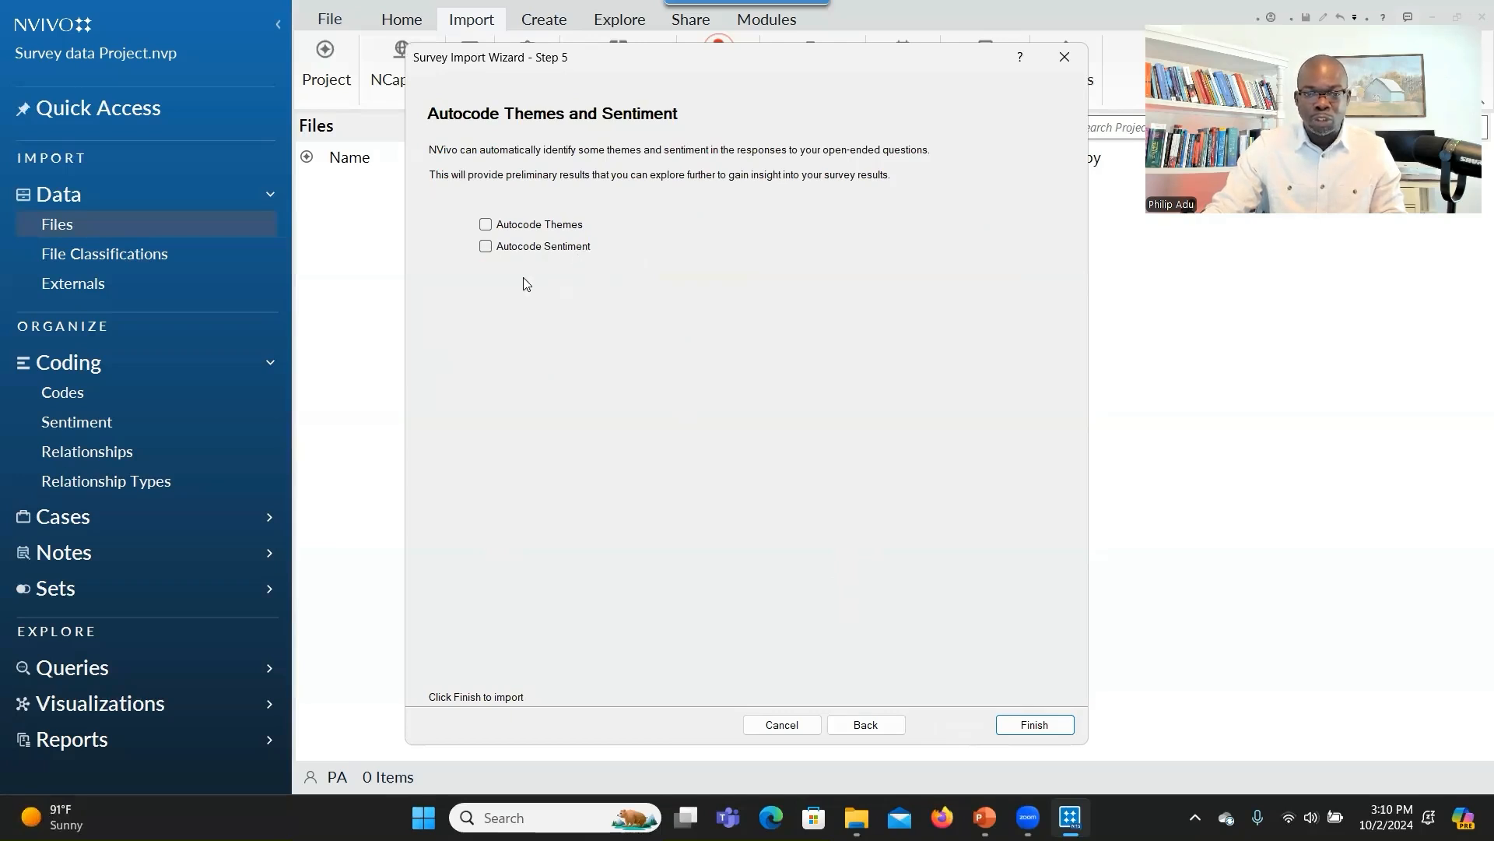
click(1010, 726)
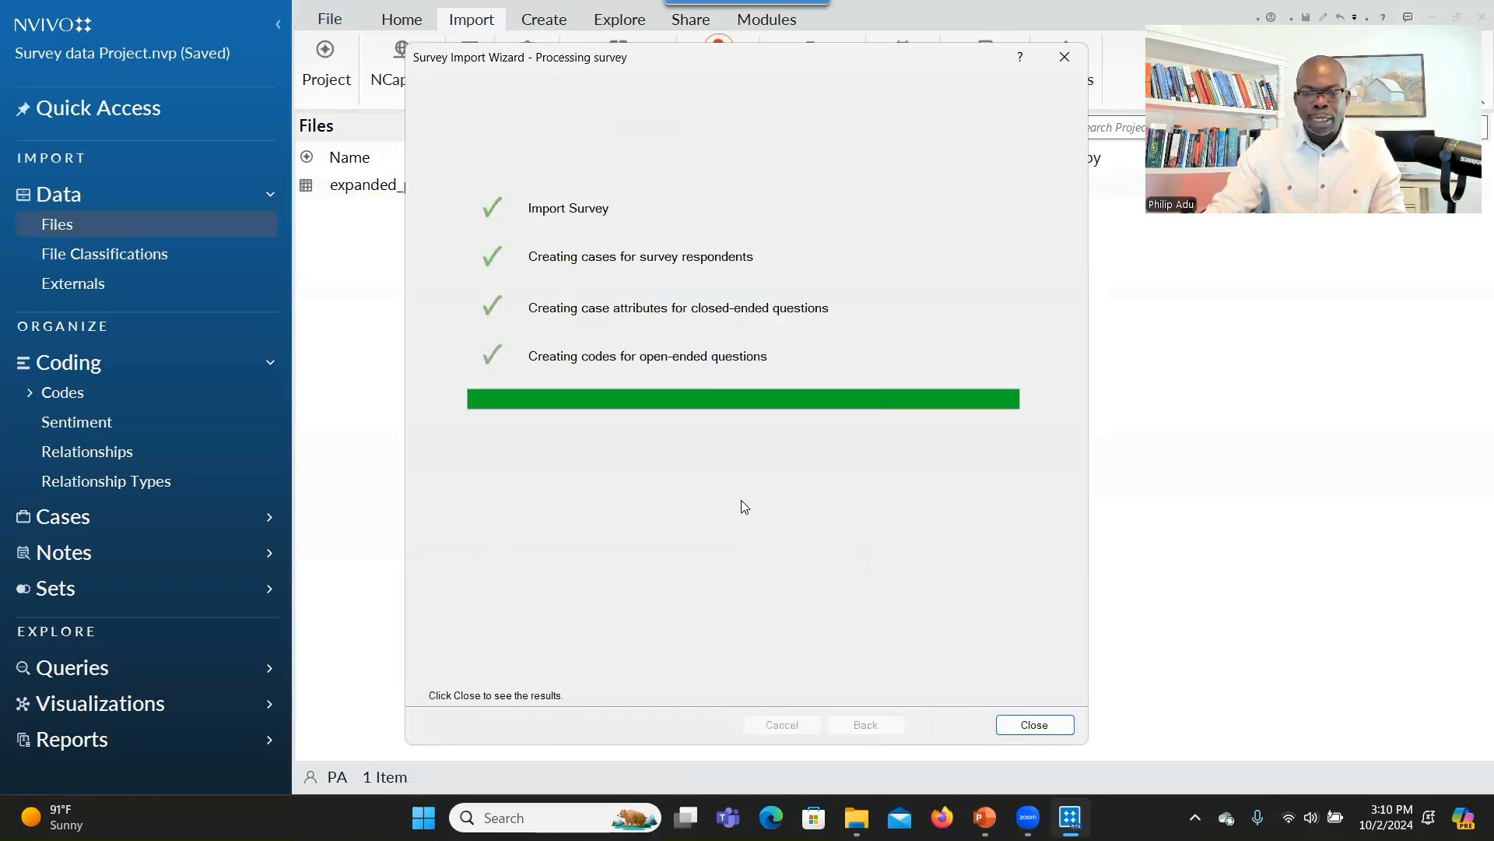
click(1034, 724)
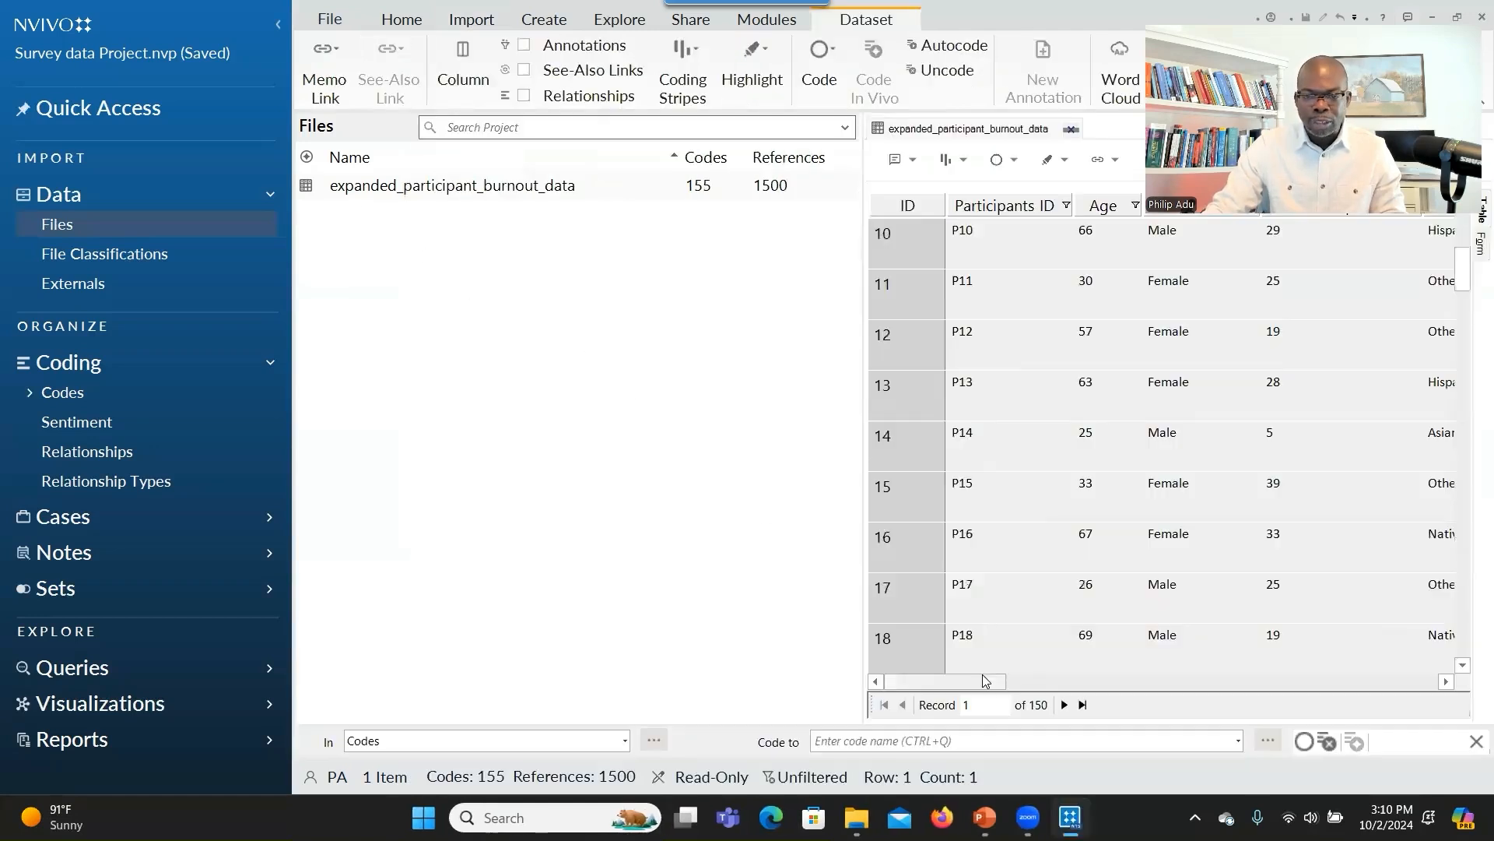
Look through the imported dataset's participant rows and open-ended burnout responses.
drag(992, 683, 1355, 681)
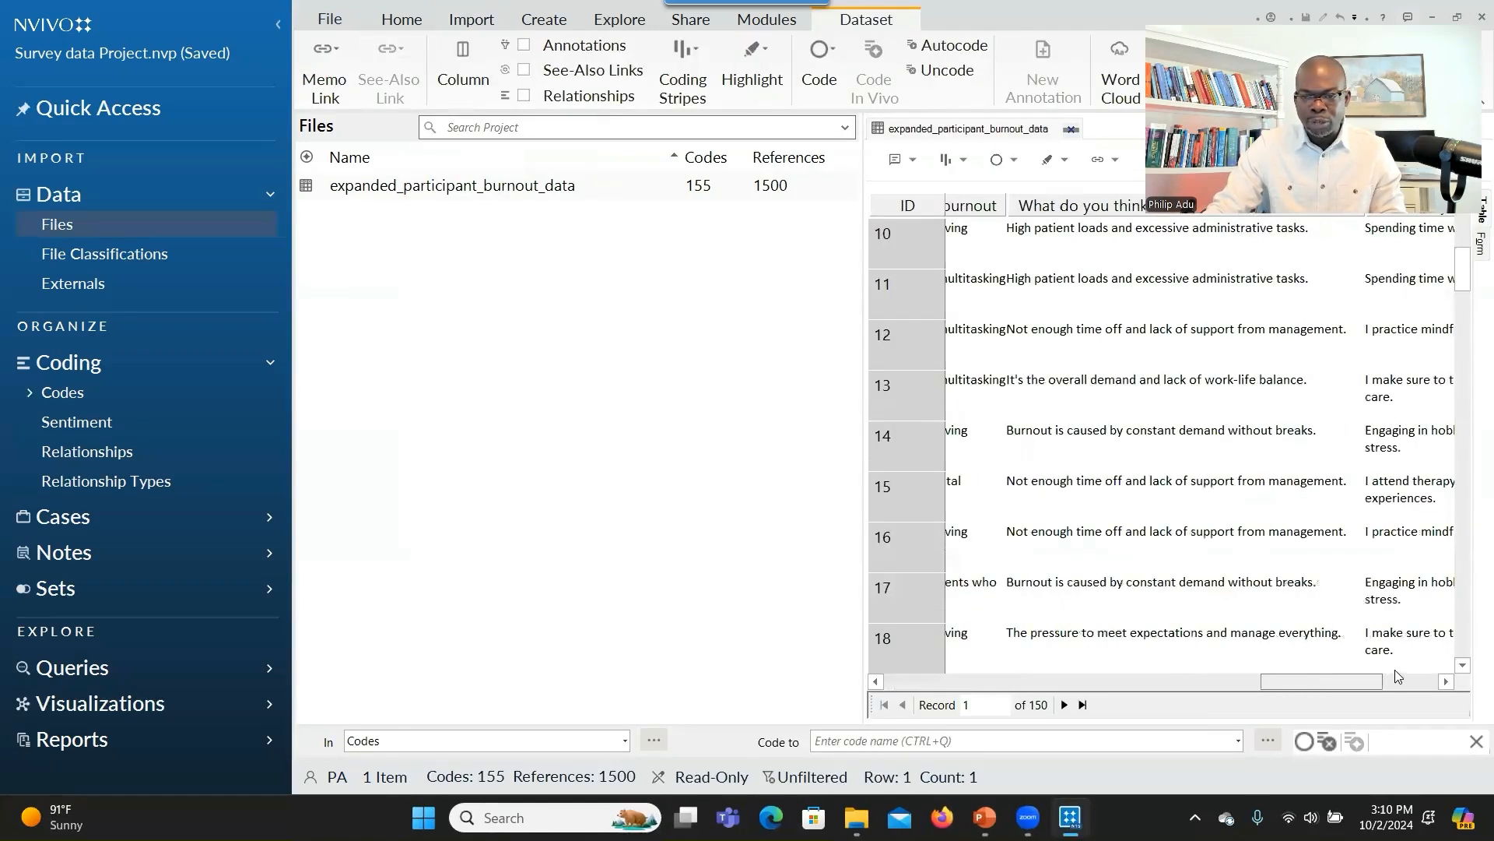
drag(1203, 690, 1083, 687)
scroll(1177, 675, down, 13)
drag(1181, 681, 1355, 672)
scroll(937, 378, down, 4)
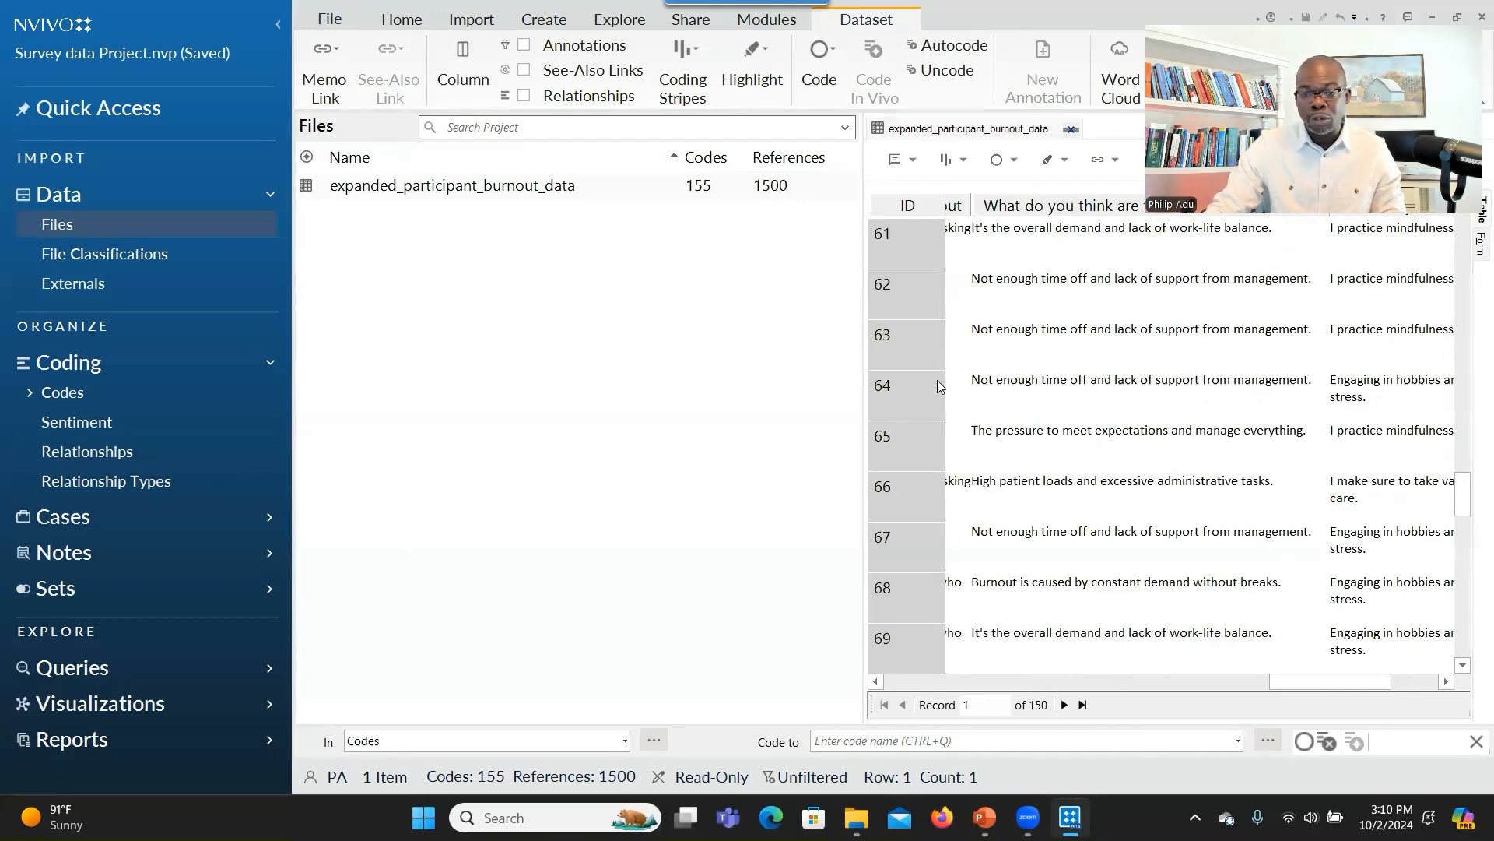
click(1000, 681)
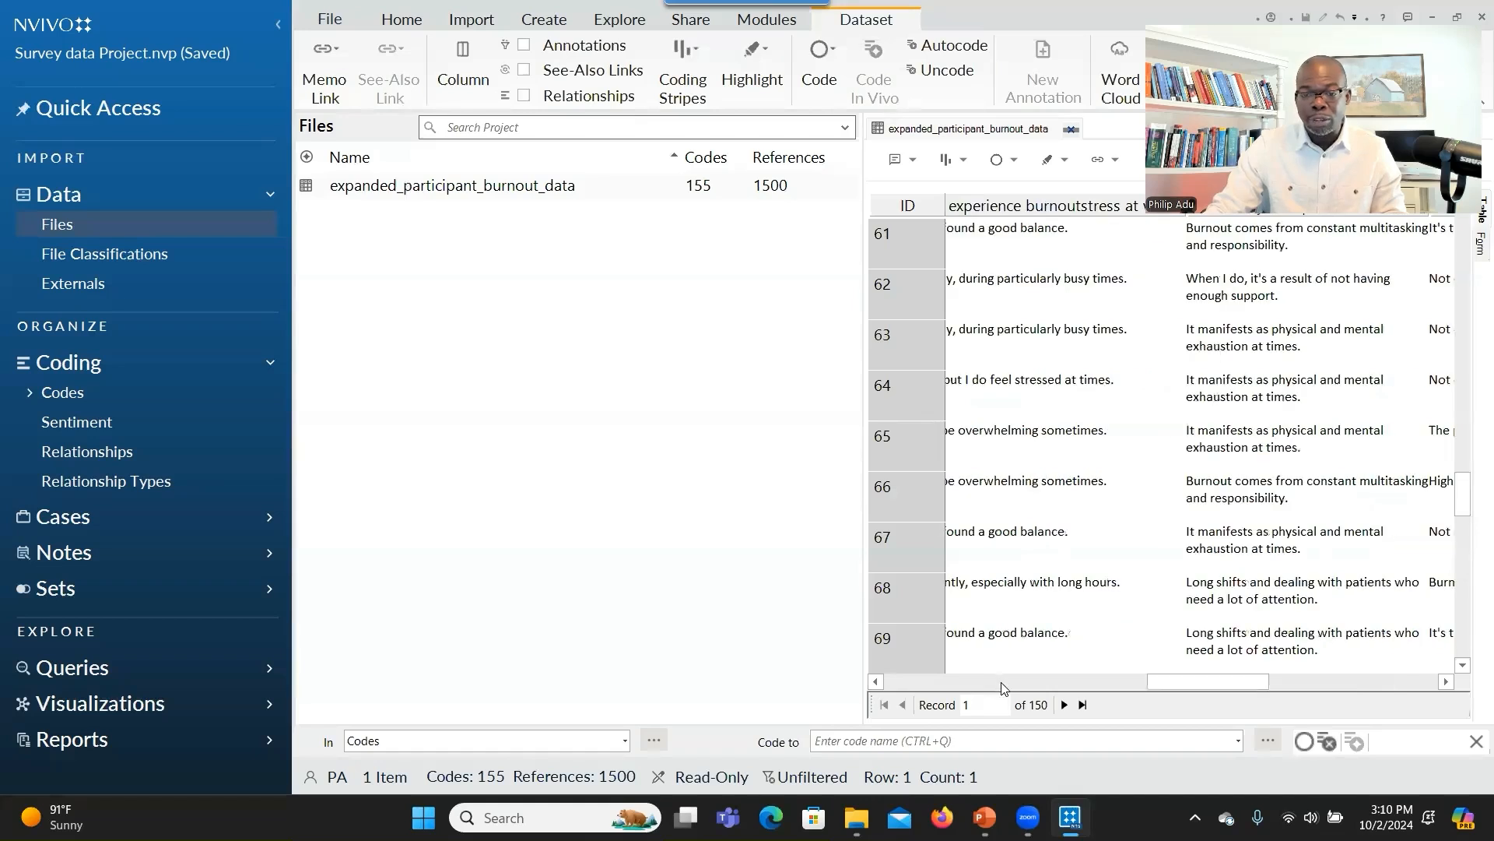
click(1118, 681)
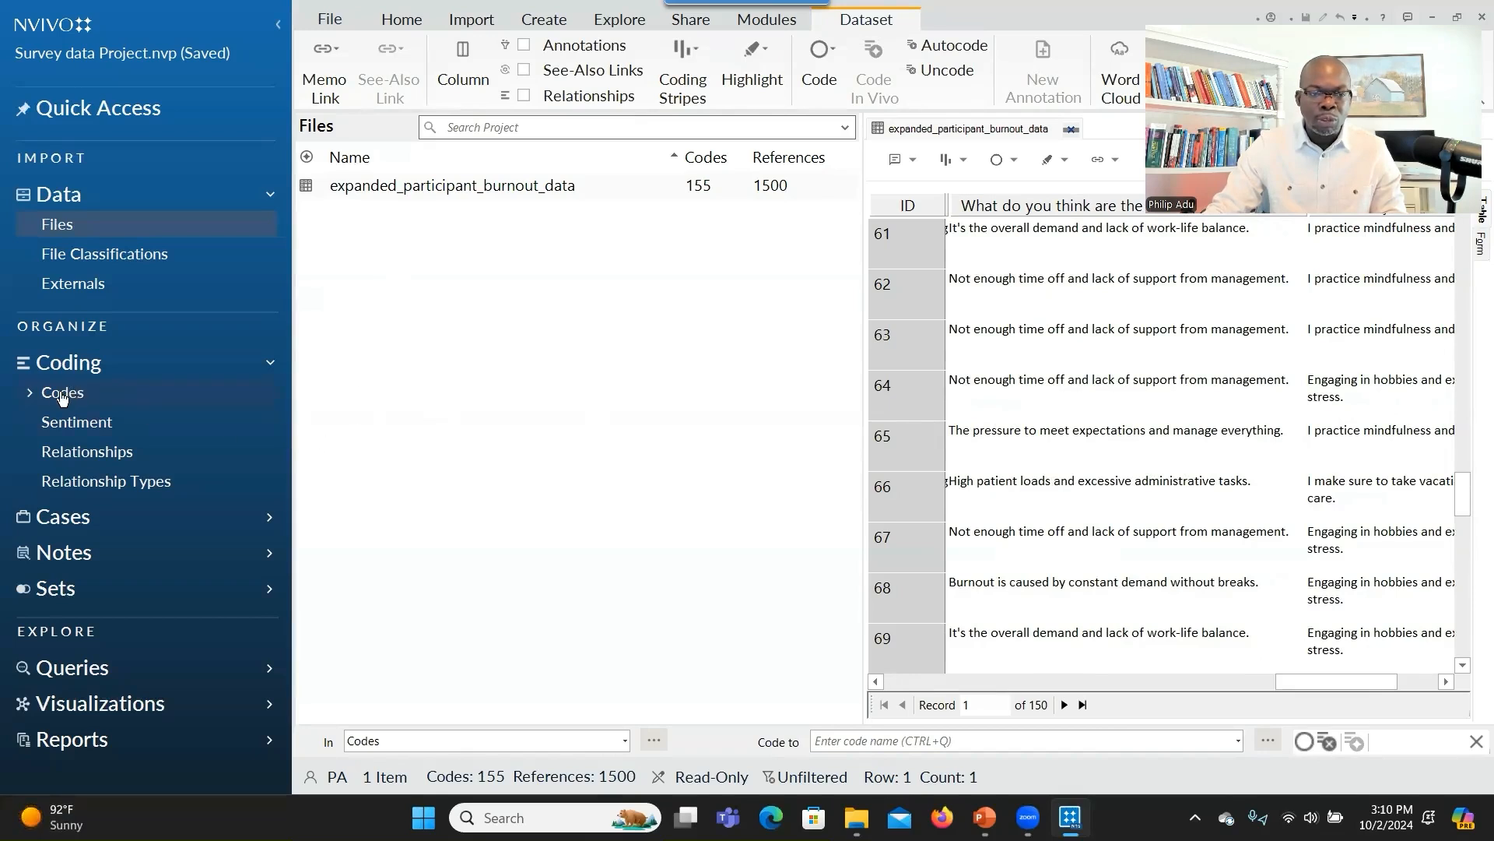
Expand the Codes section and open the expanded_participant_burnout_data folder to view the codes made from the open-ended questions.
click(30, 395)
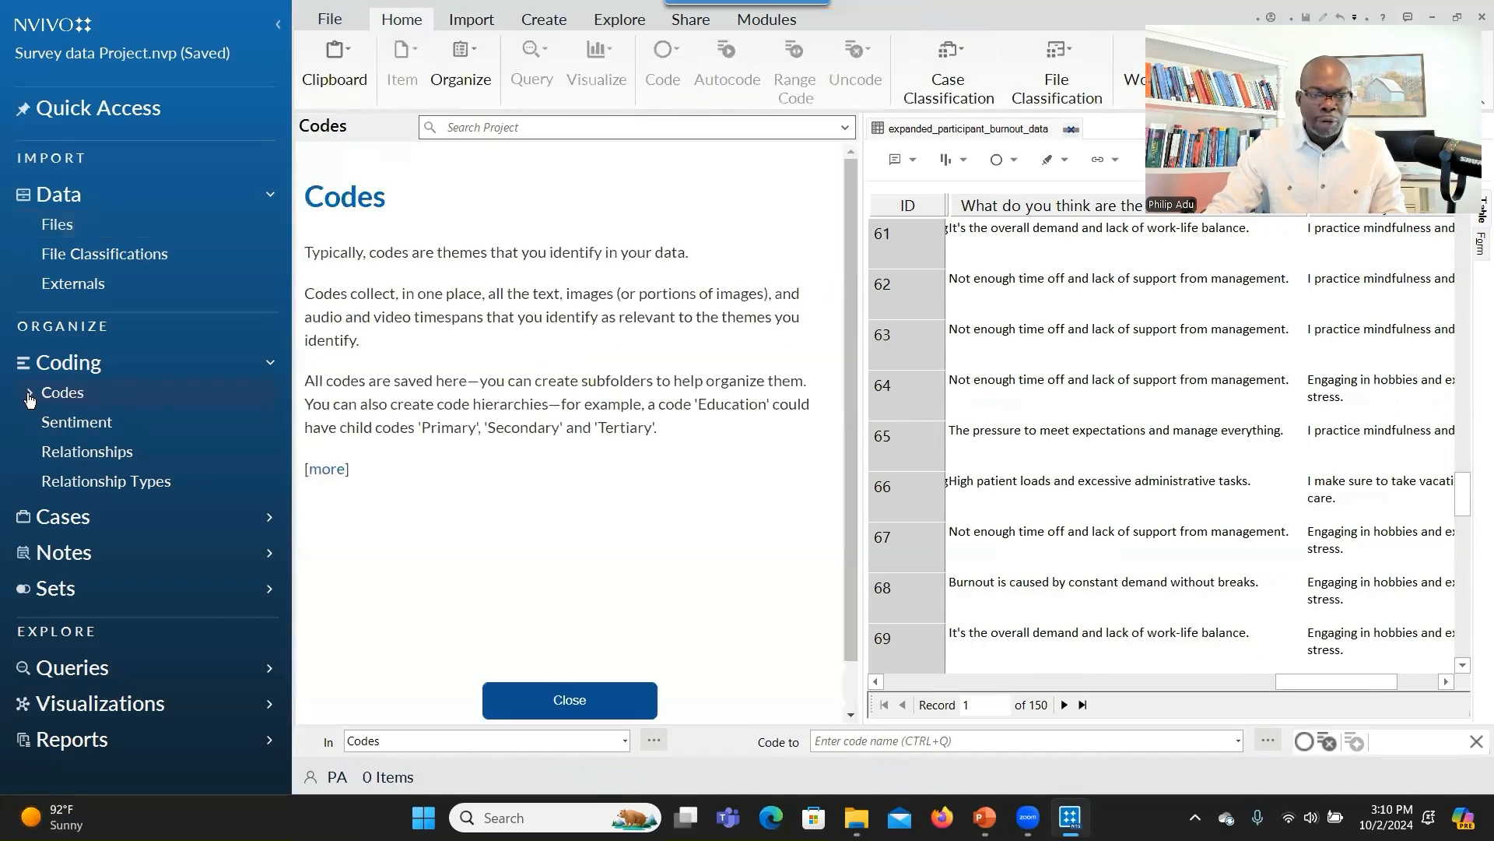
click(30, 395)
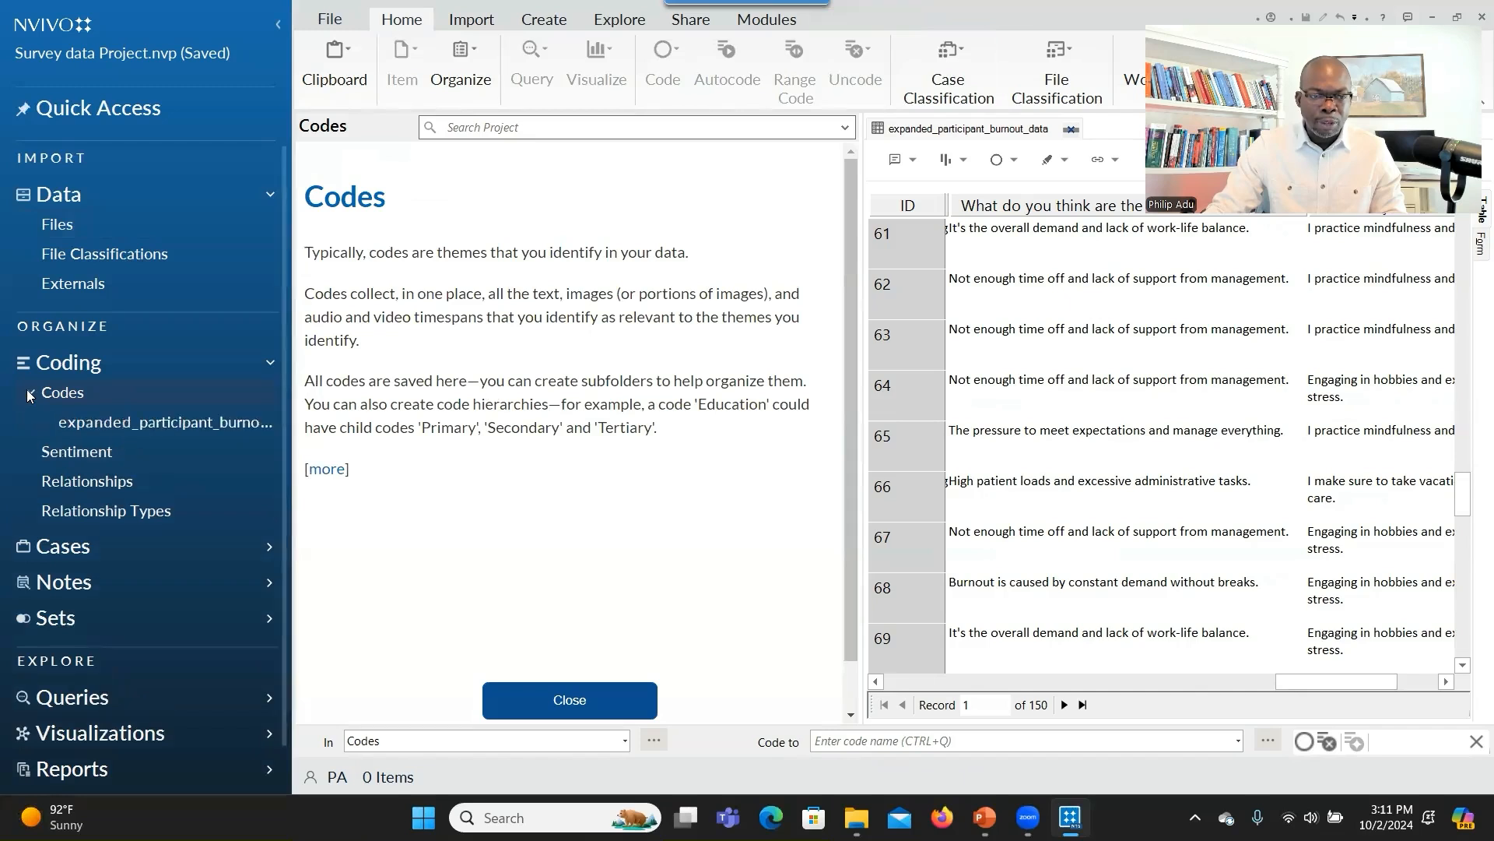
click(82, 427)
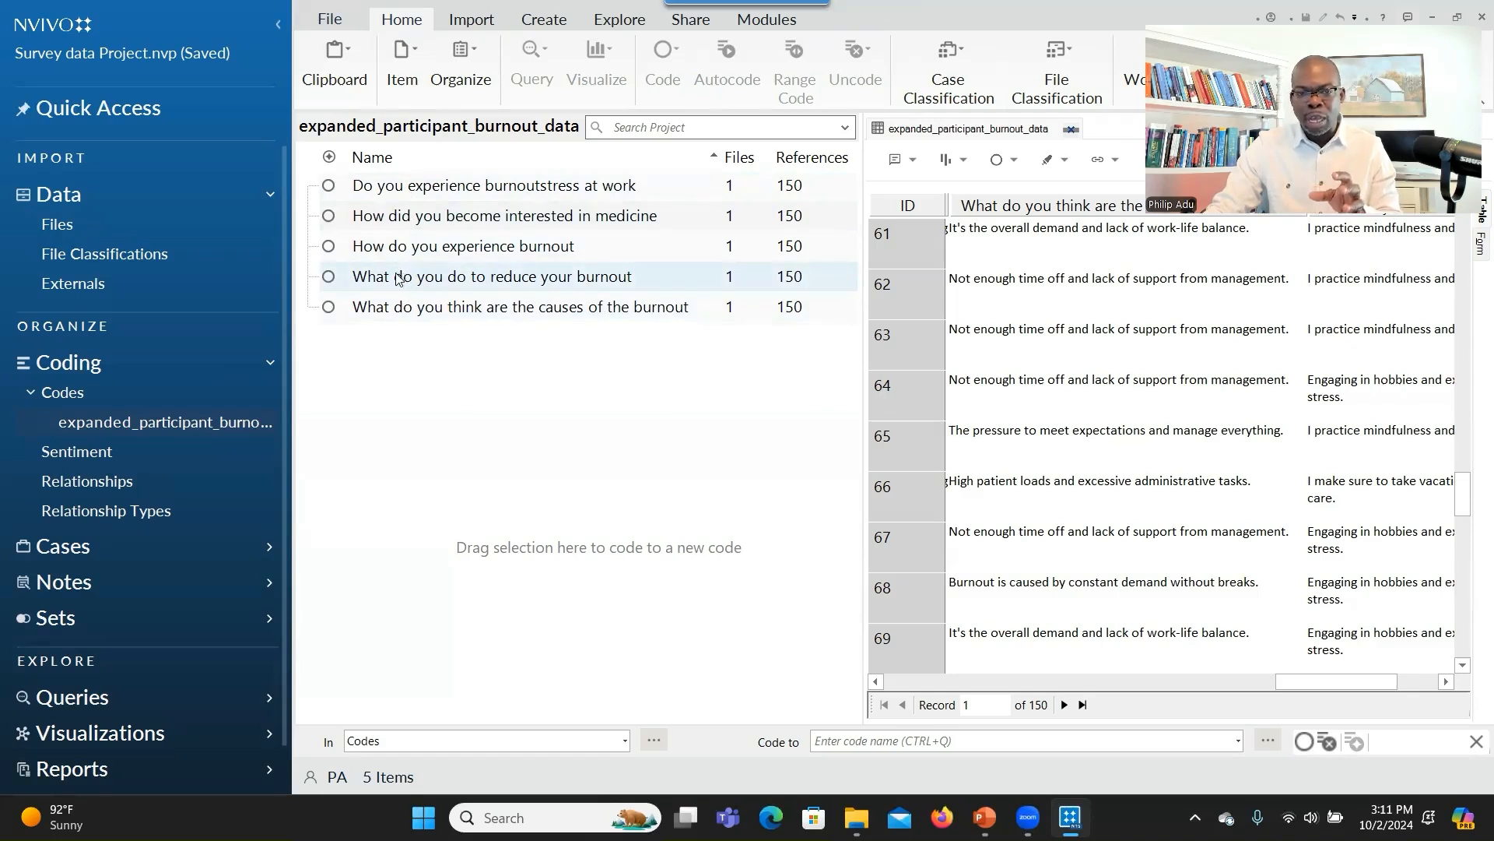
Read the responses coded under "Do you experience burnoutstress at work", and close that code and the dataset.
click(457, 193)
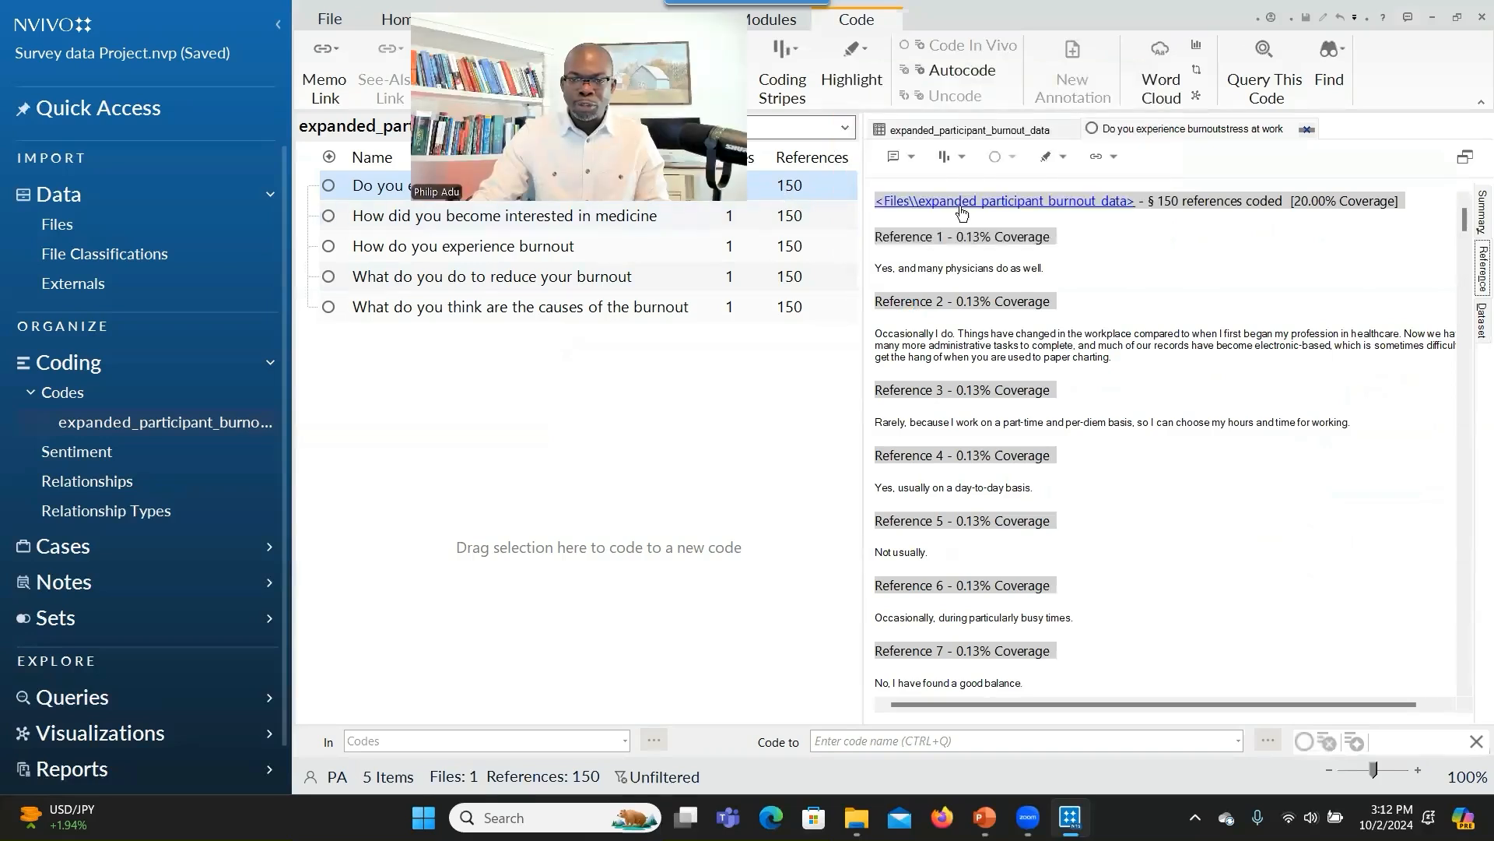
scroll(1018, 332, down, 8)
scroll(1018, 332, down, 20)
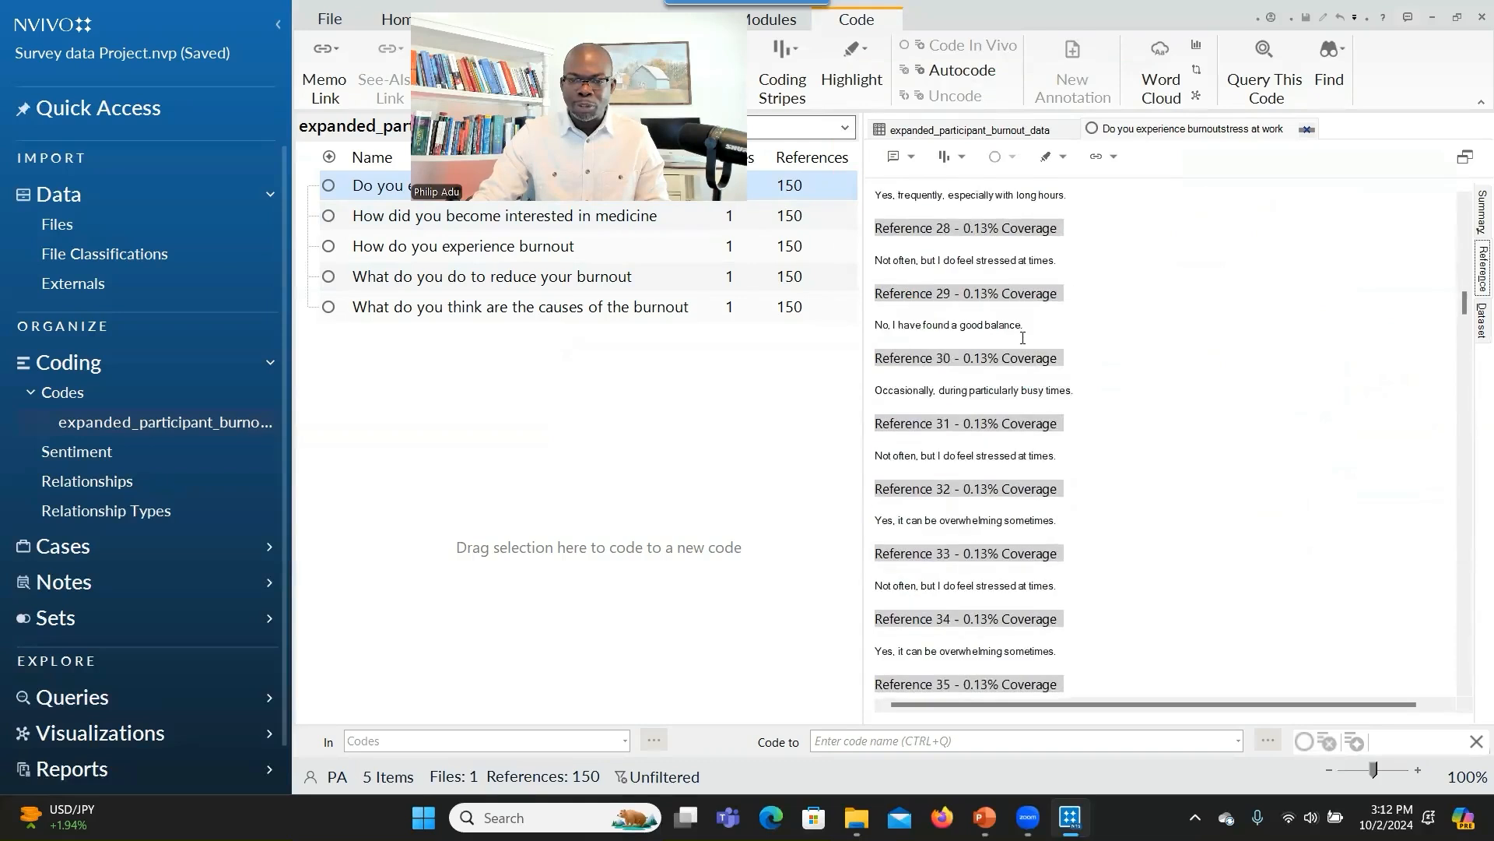
scroll(1060, 407, down, 20)
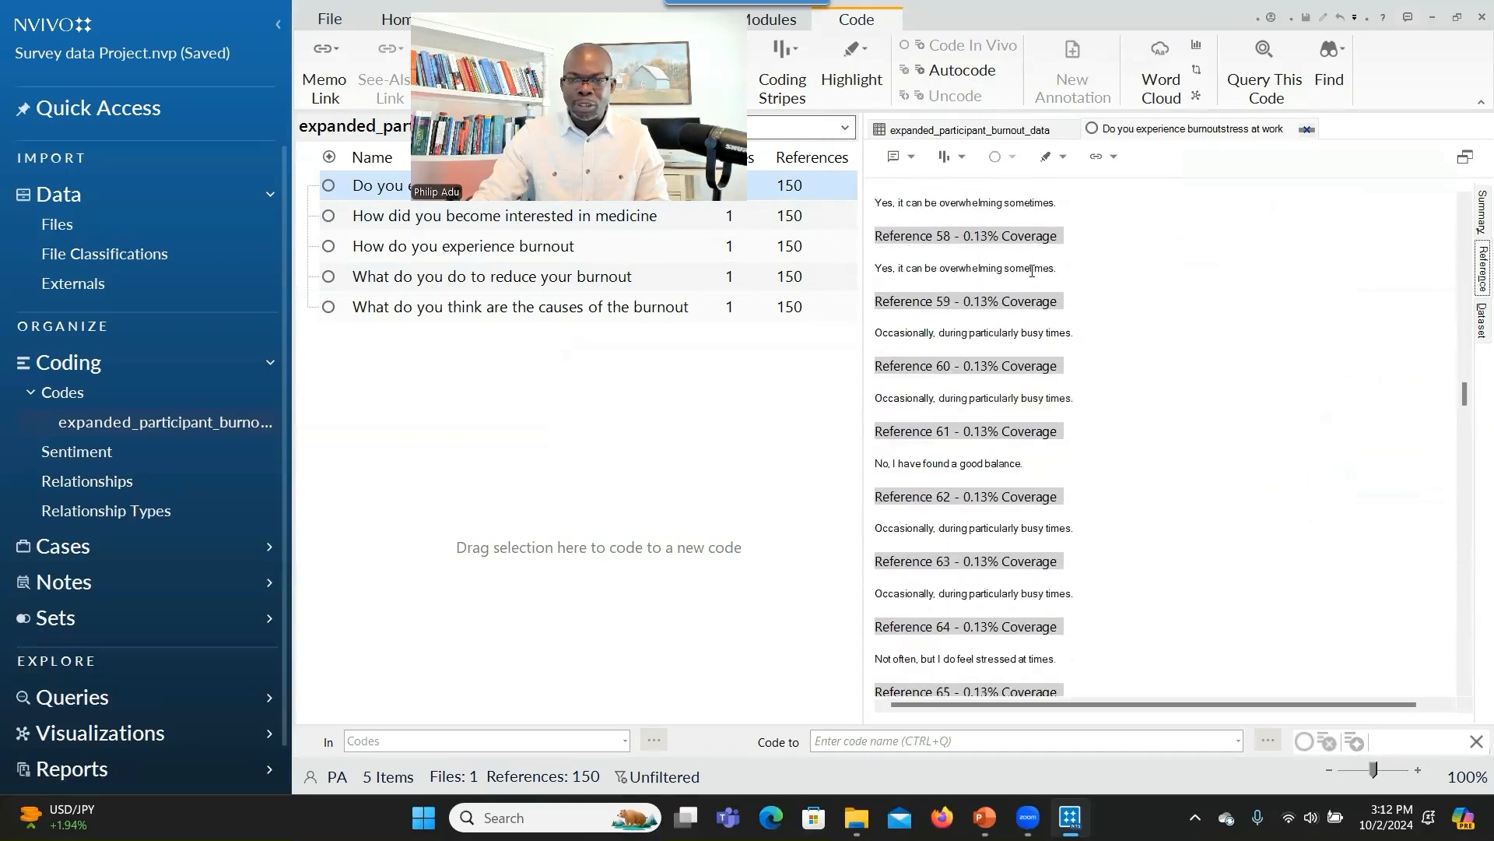
scroll(1016, 424, down, 15)
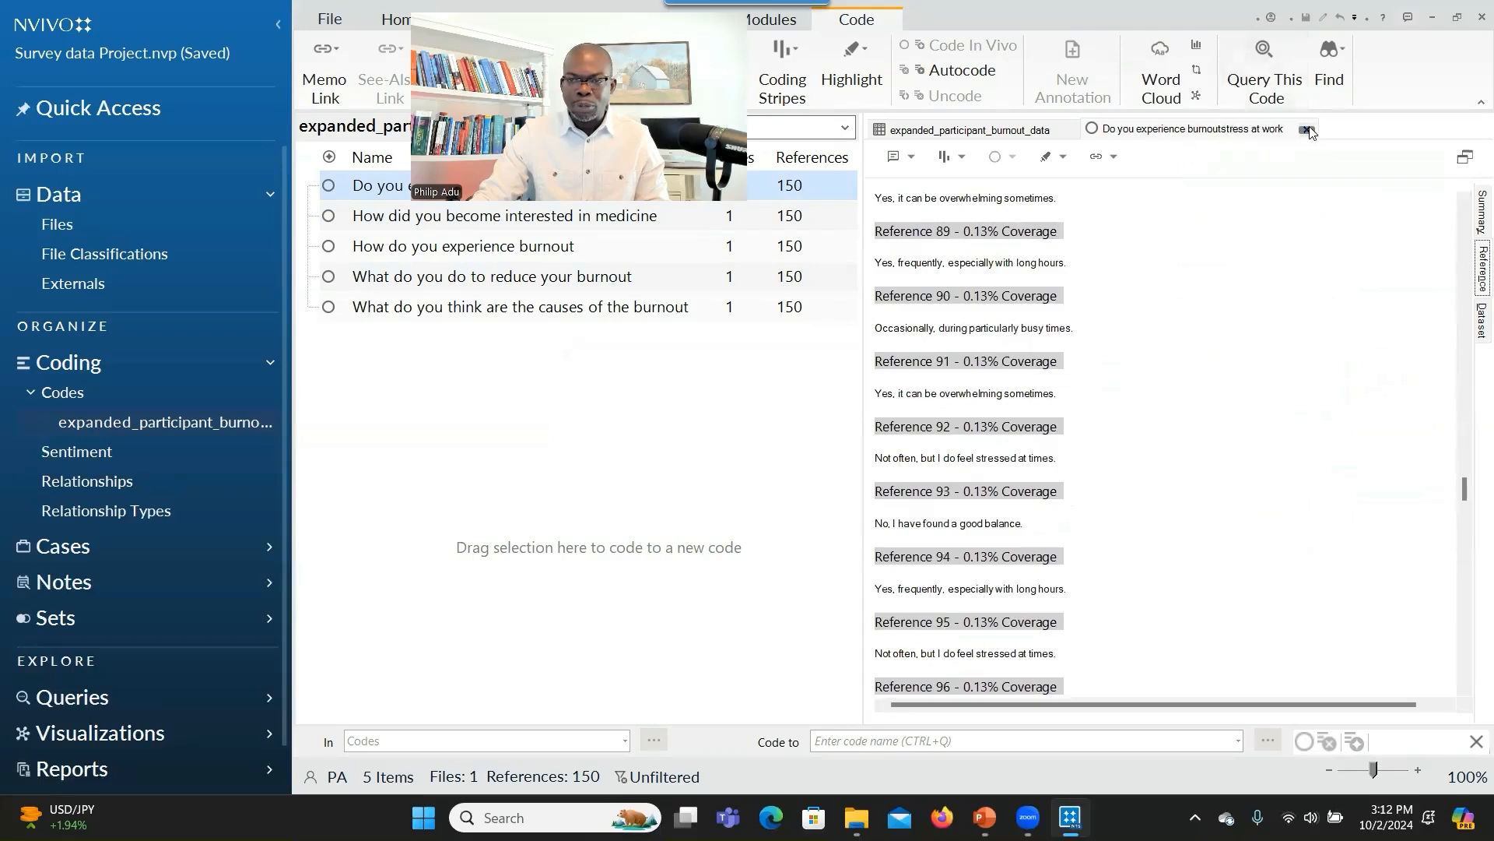
click(1060, 134)
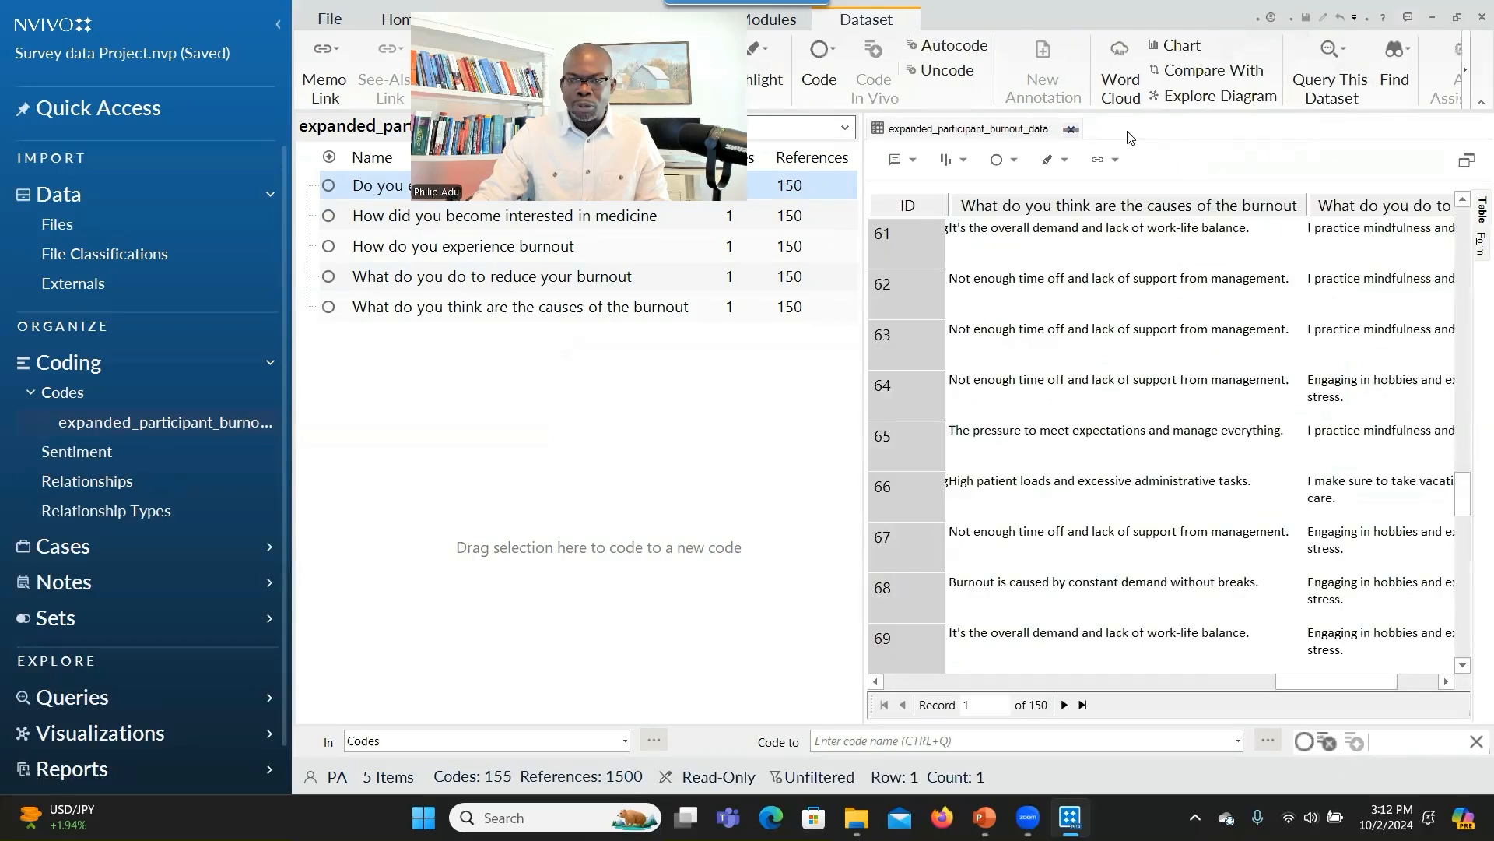
click(1071, 130)
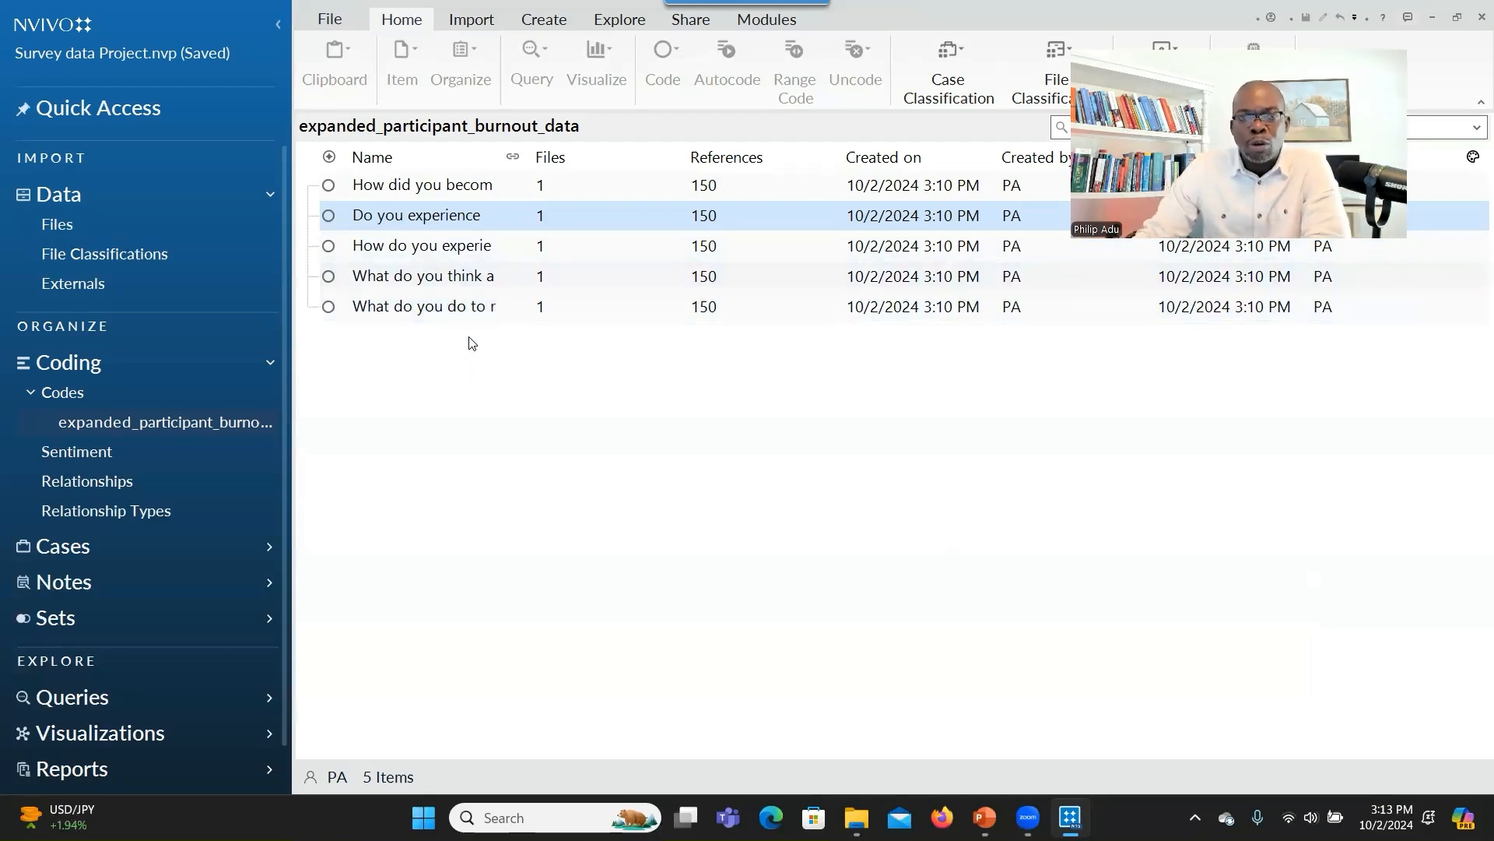
click(433, 281)
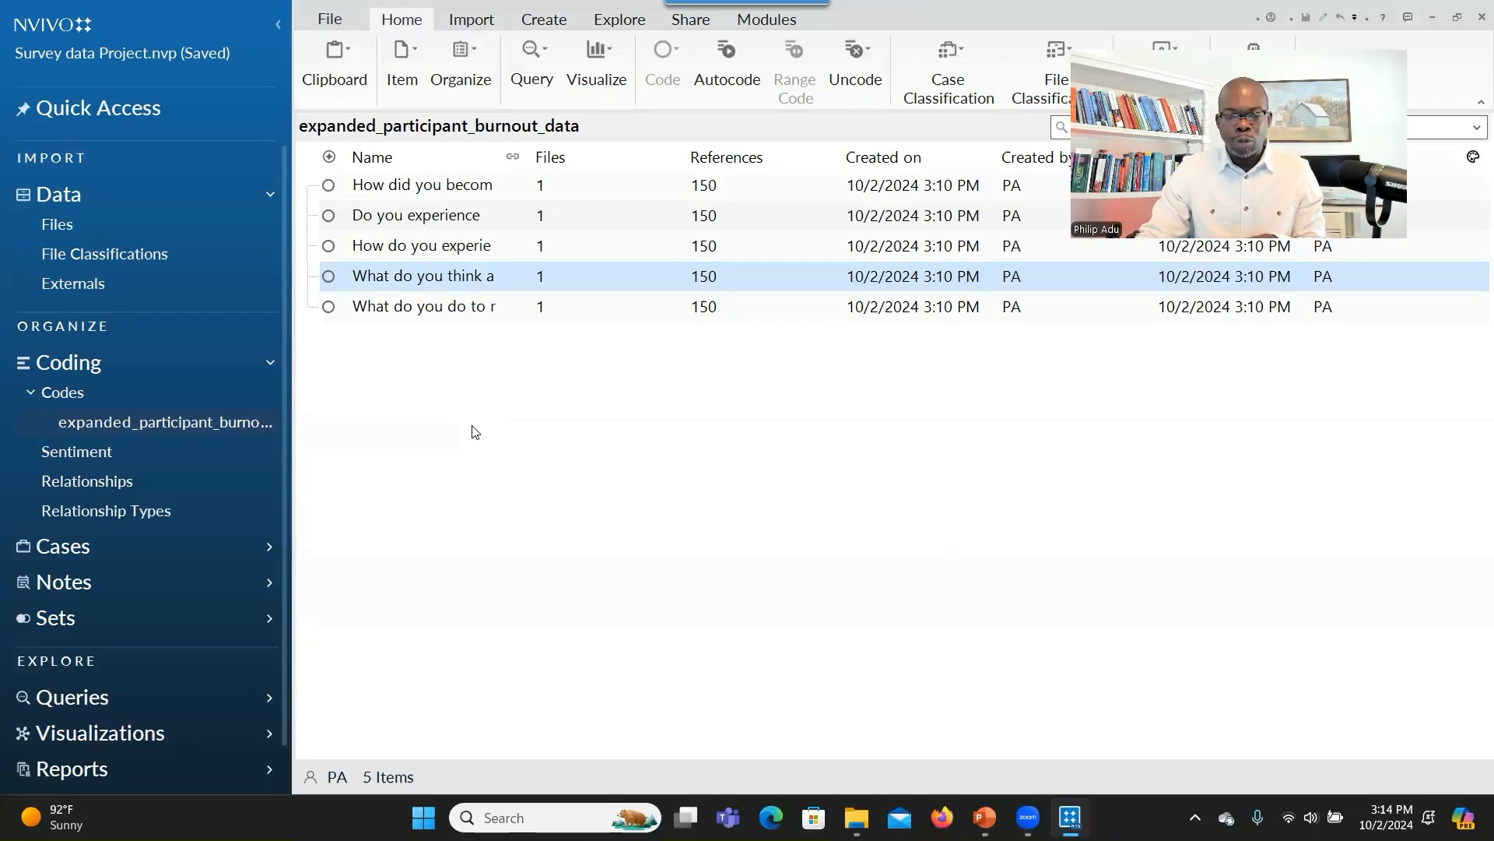
click(1068, 108)
drag(1069, 102, 1144, 78)
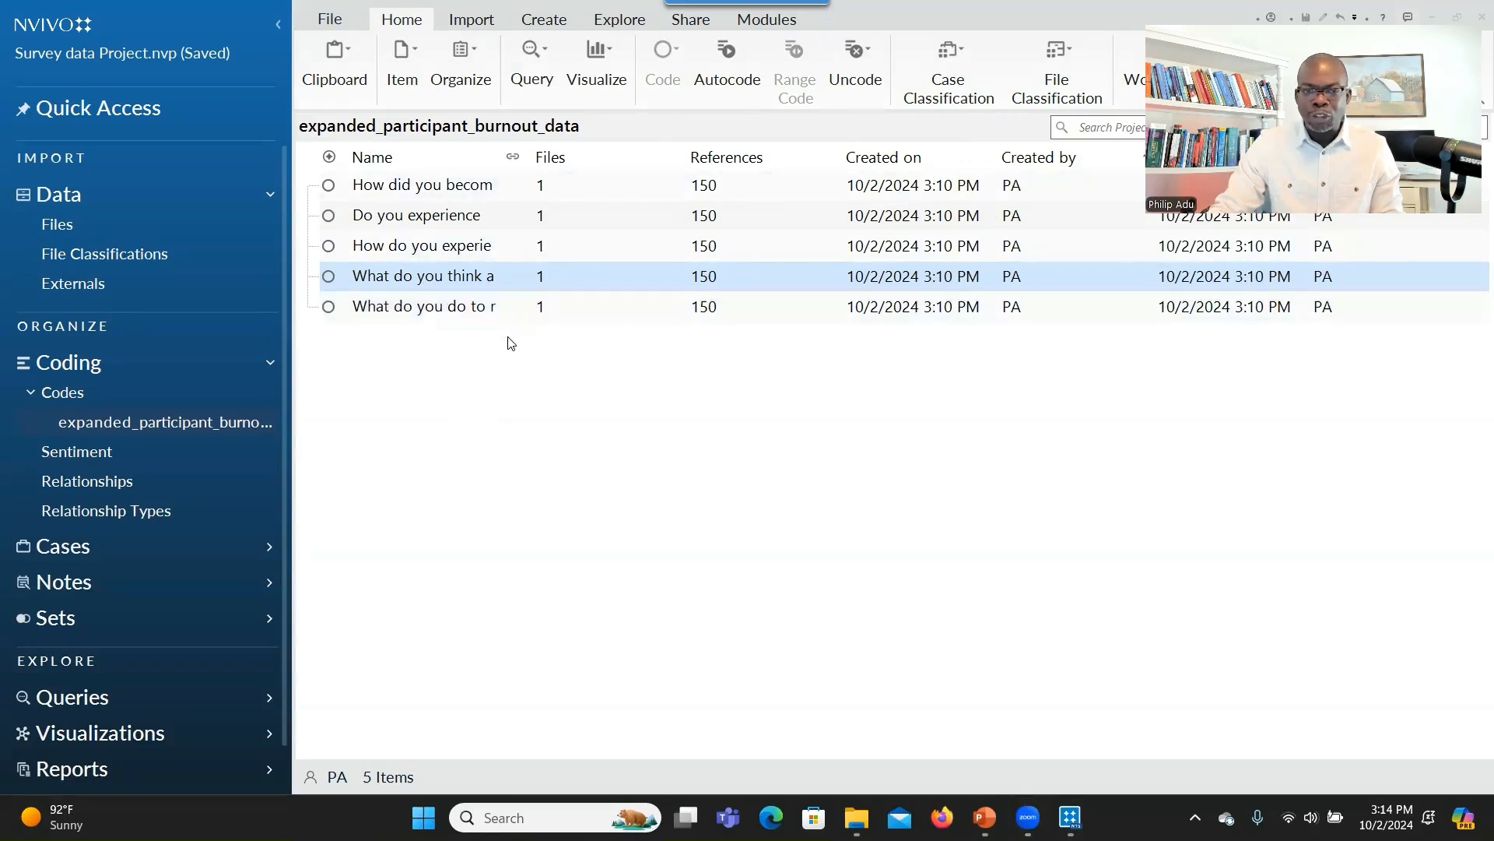
Open the code "How did you become interested in medicine", examine passages of its first response, and close it.
double_click(403, 196)
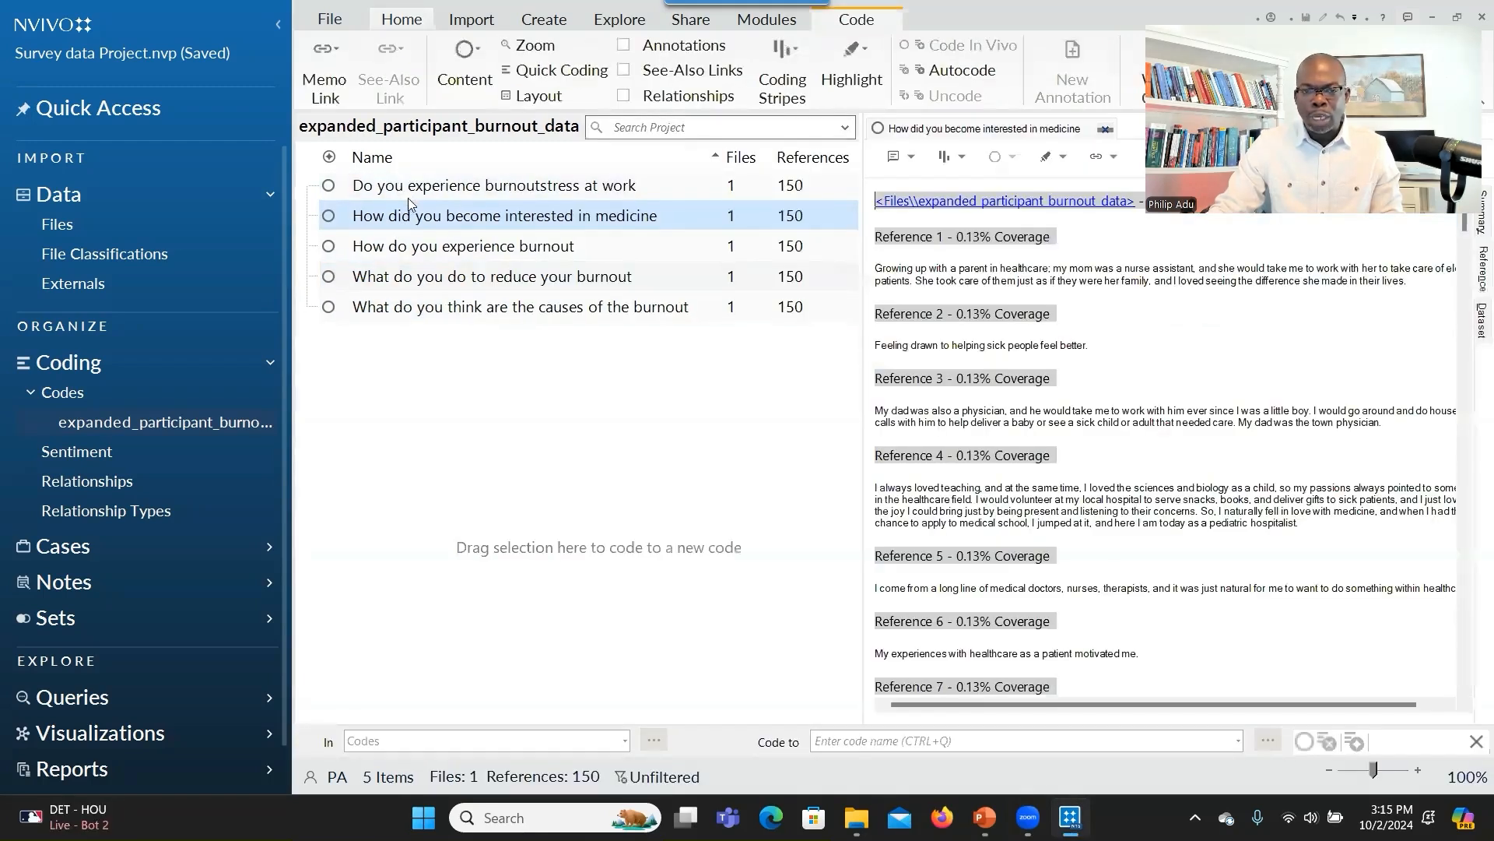
drag(993, 281, 1141, 282)
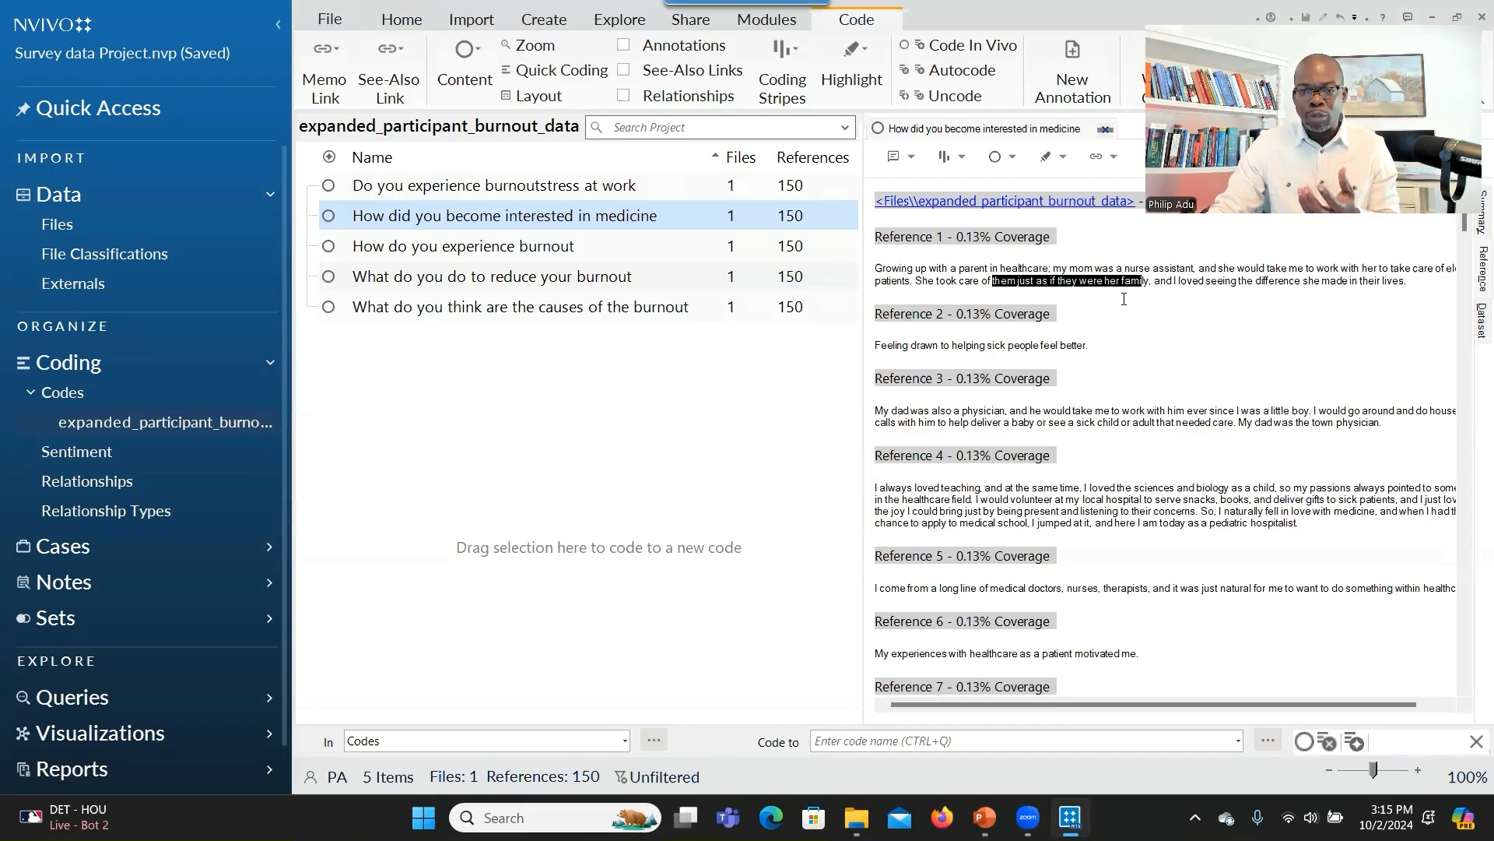
drag(913, 283, 975, 279)
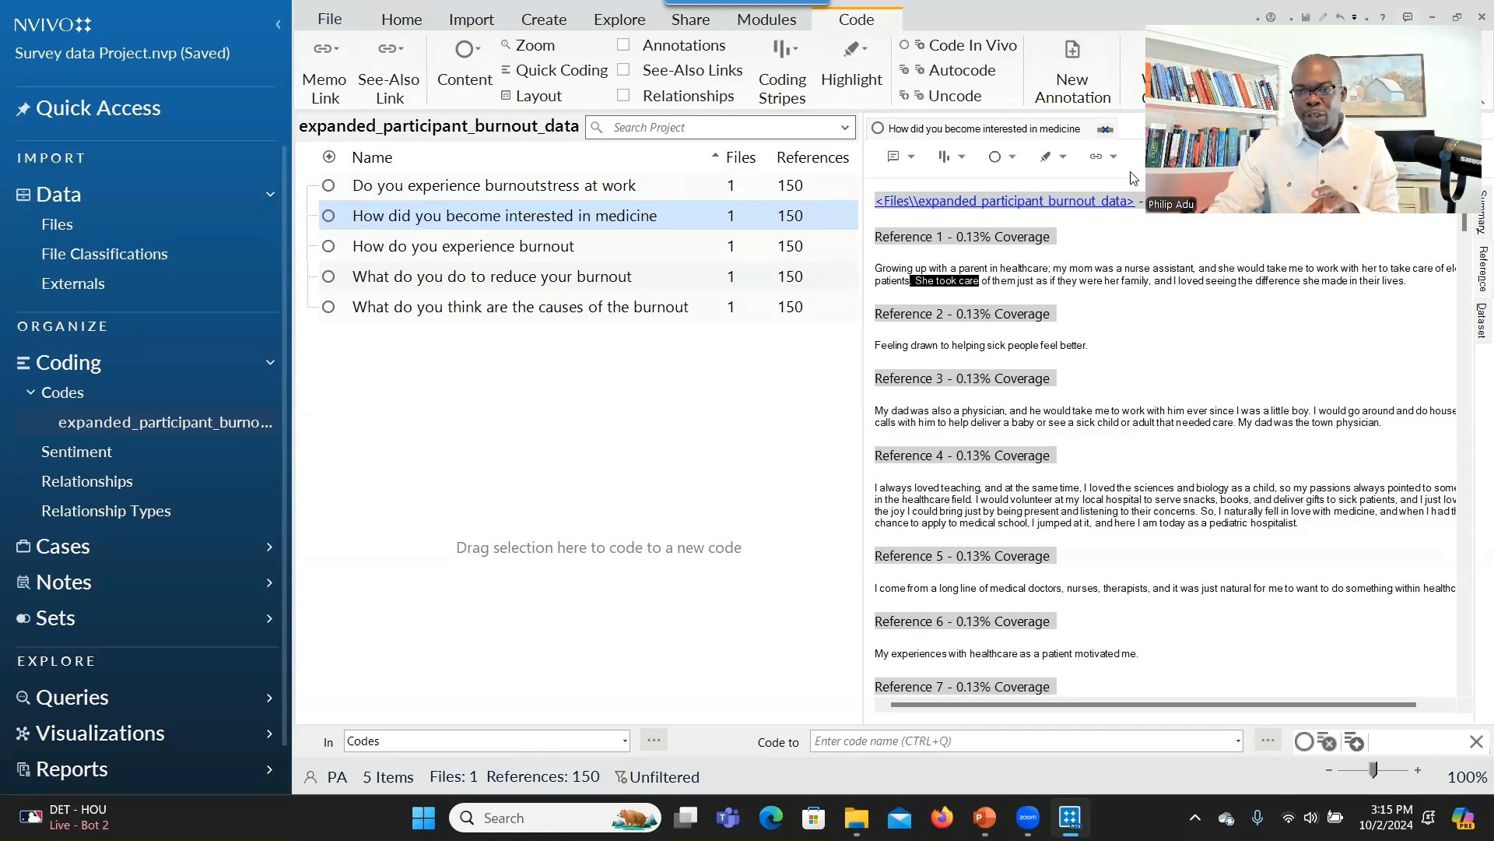
click(389, 22)
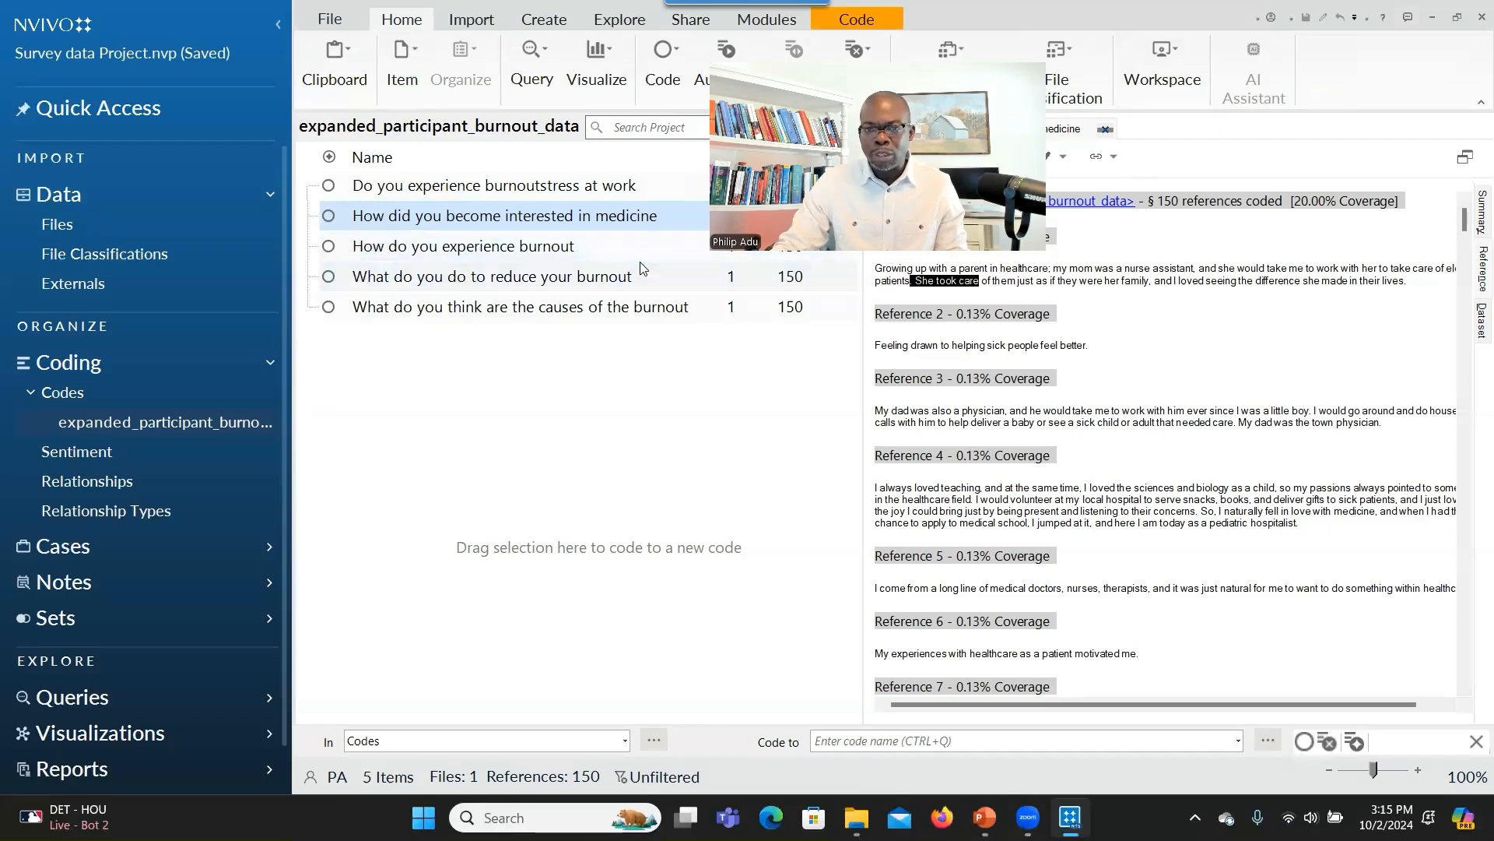
click(1105, 129)
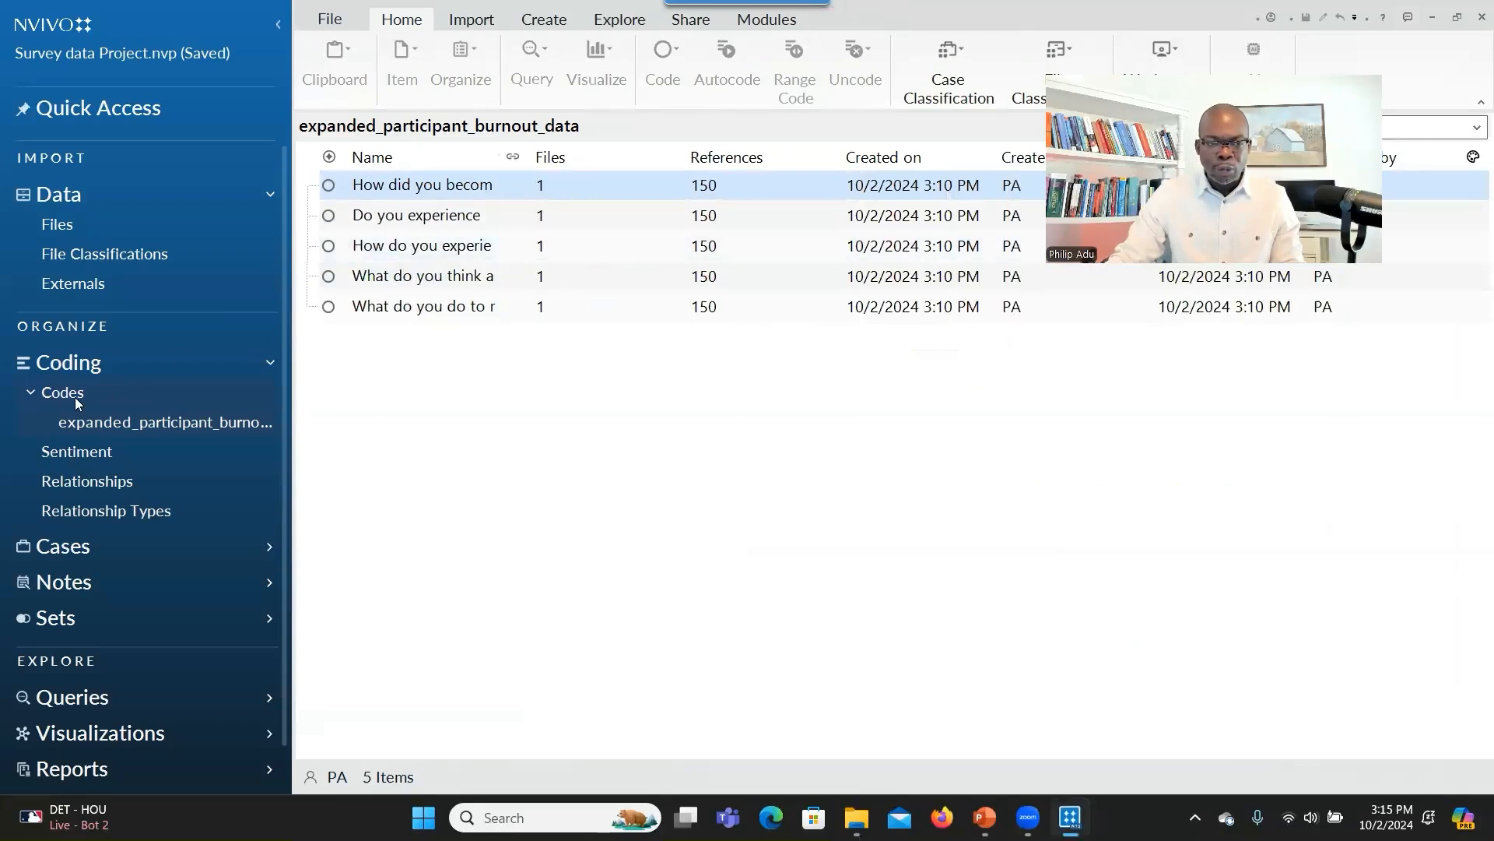
click(31, 393)
click(32, 393)
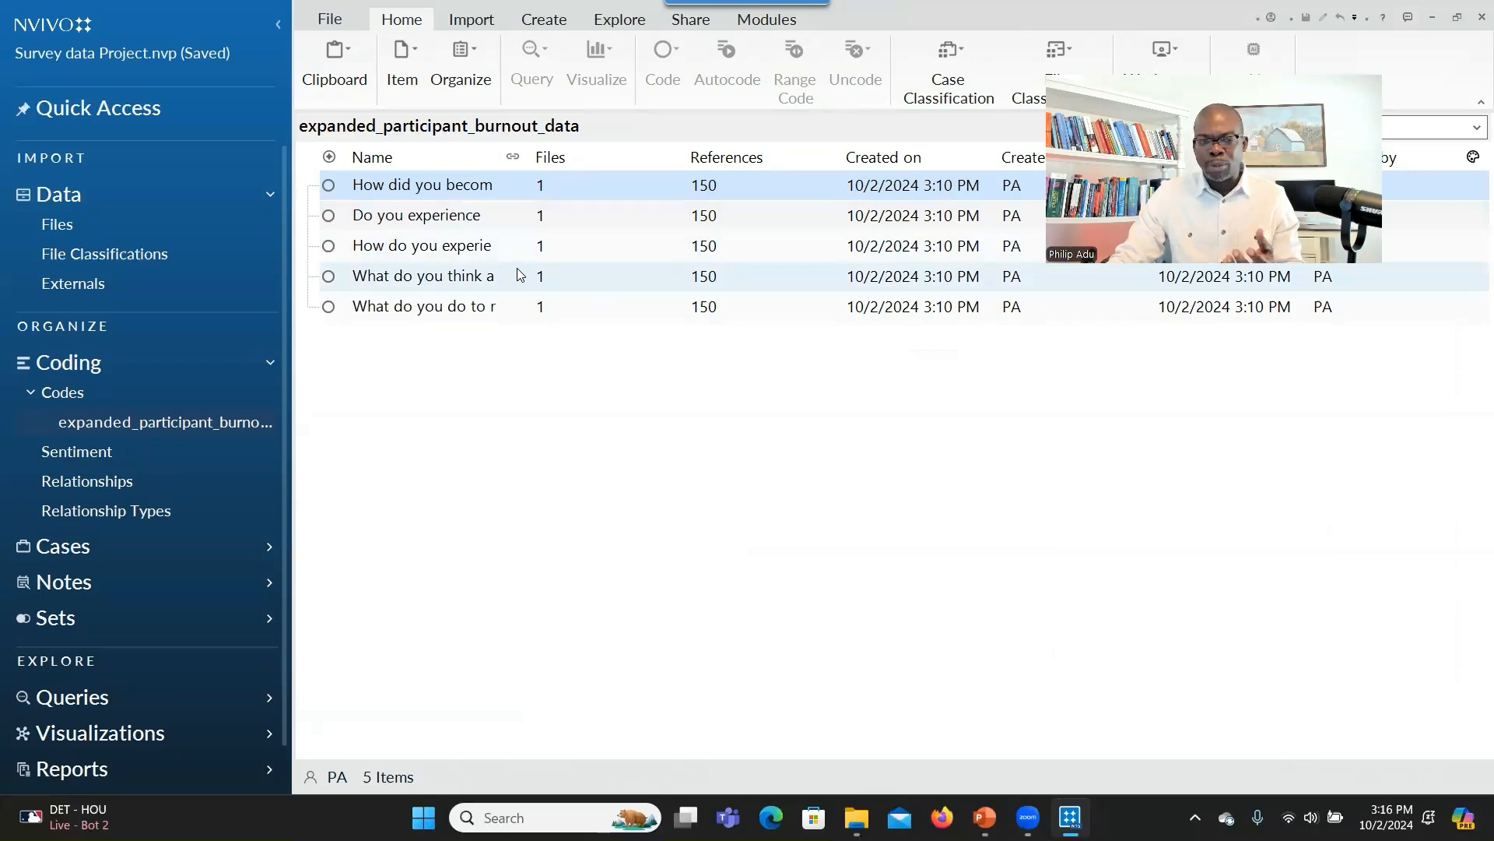
Request AI Assistant child code suggestions for "How did you become interested in medicine", viewing and accepting the AI Terms of Use.
right_click(448, 188)
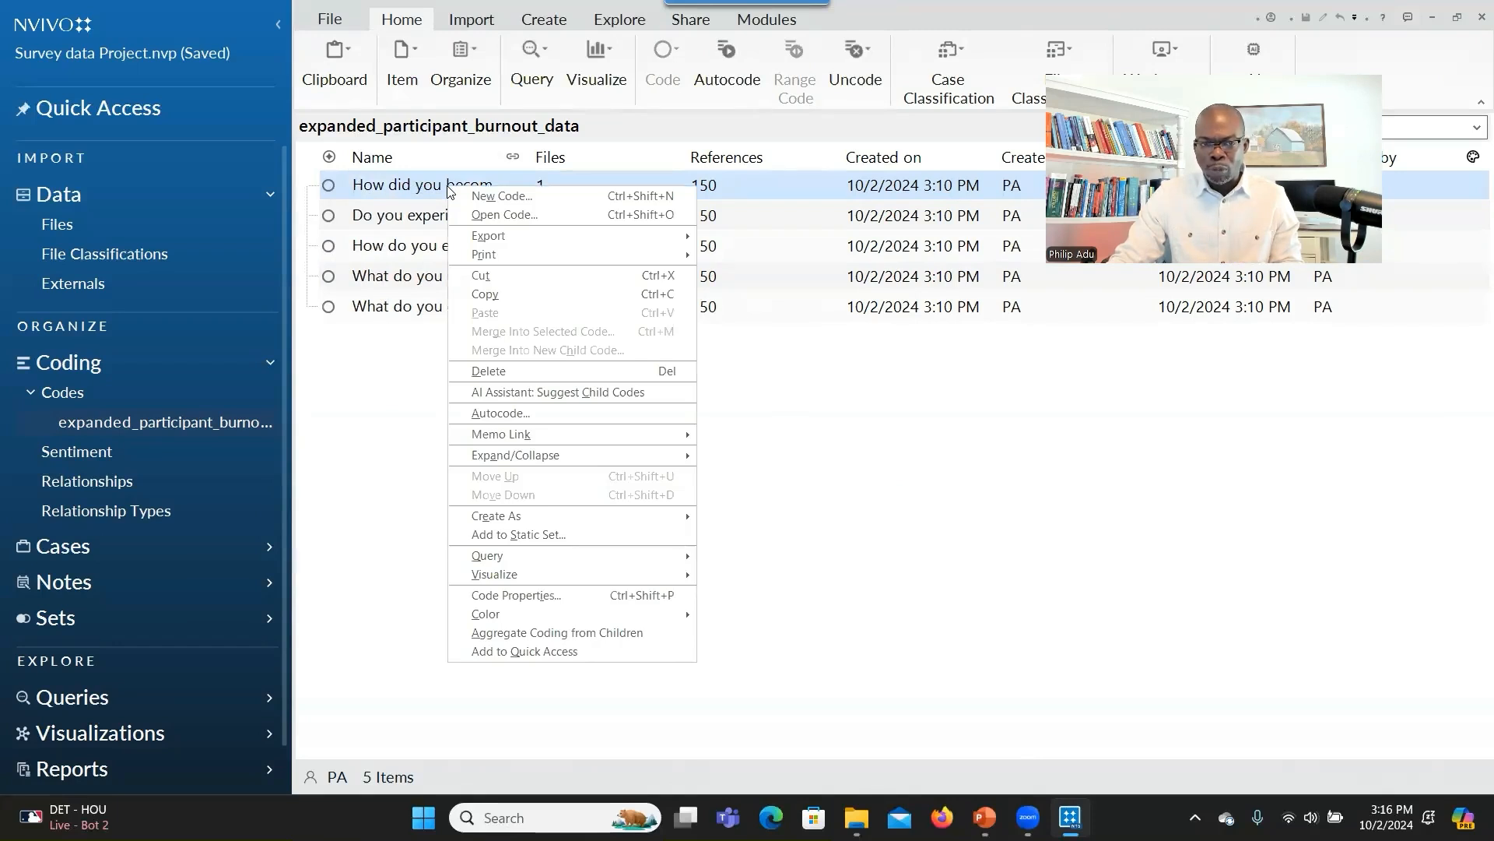
click(512, 400)
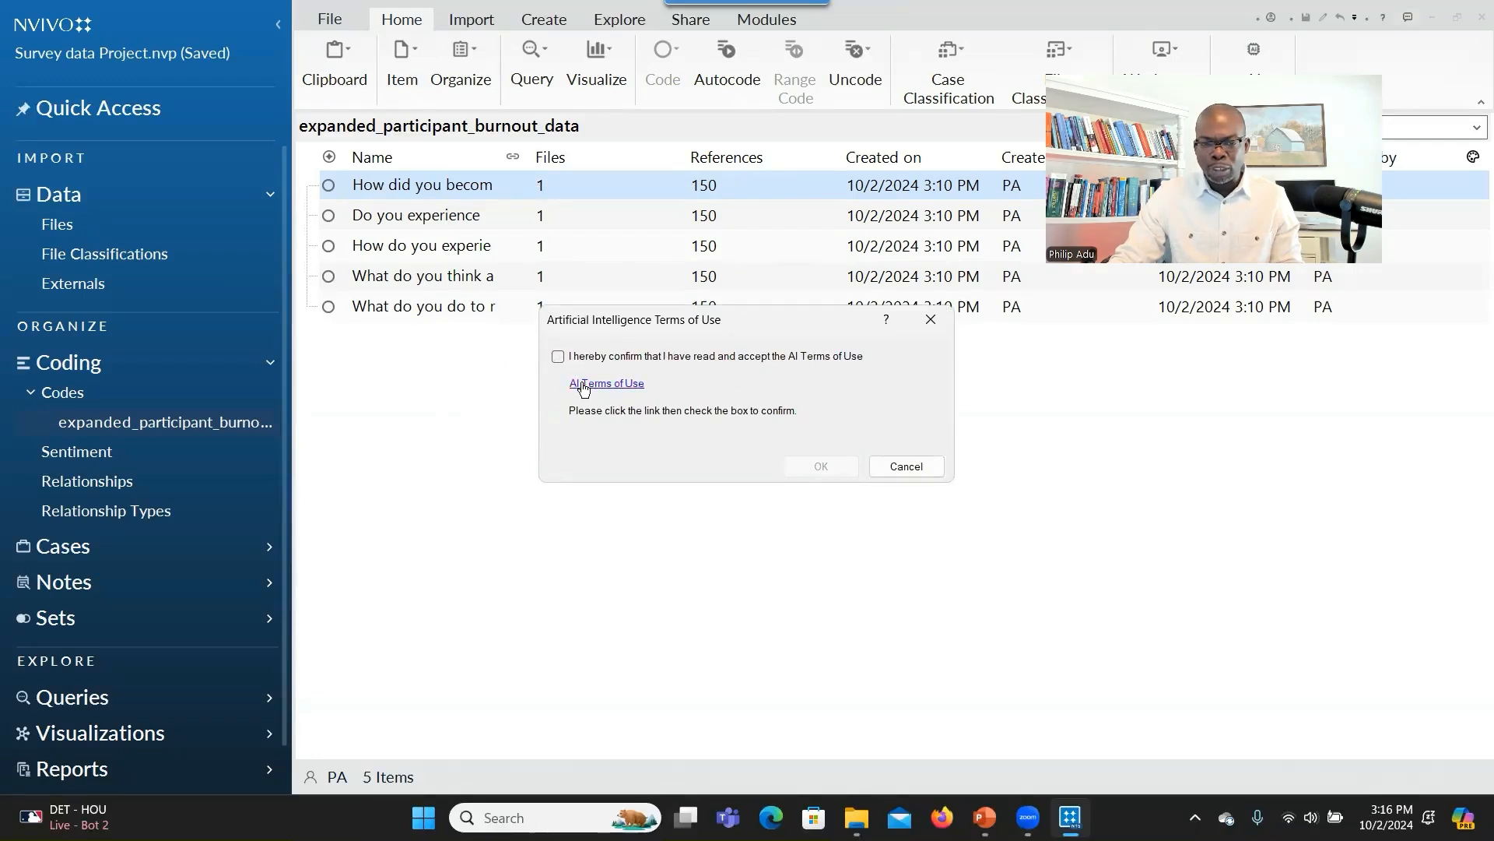
click(584, 385)
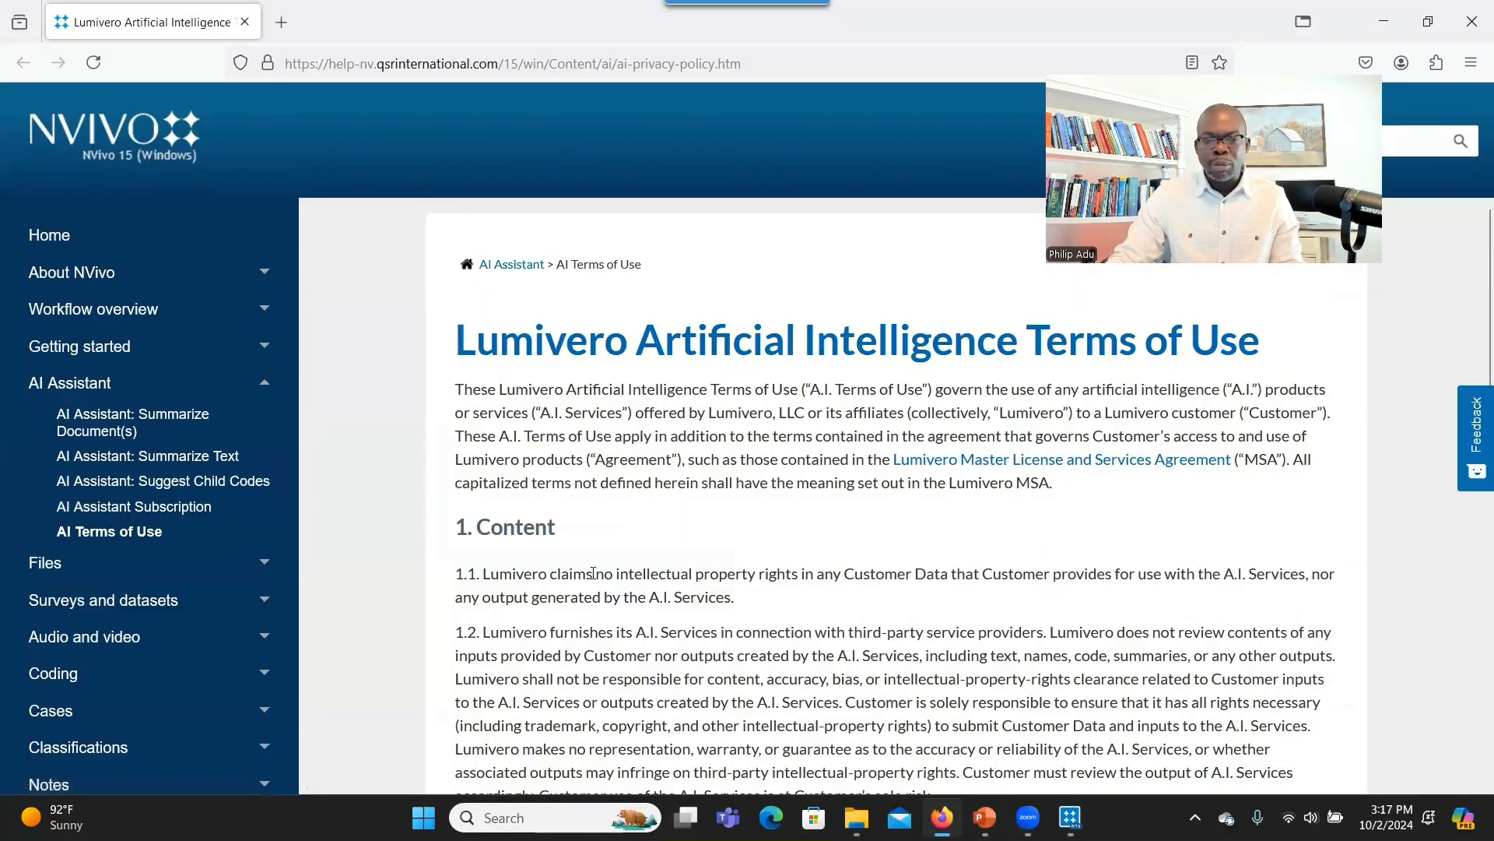
double_click(561, 36)
click(993, 56)
click(560, 360)
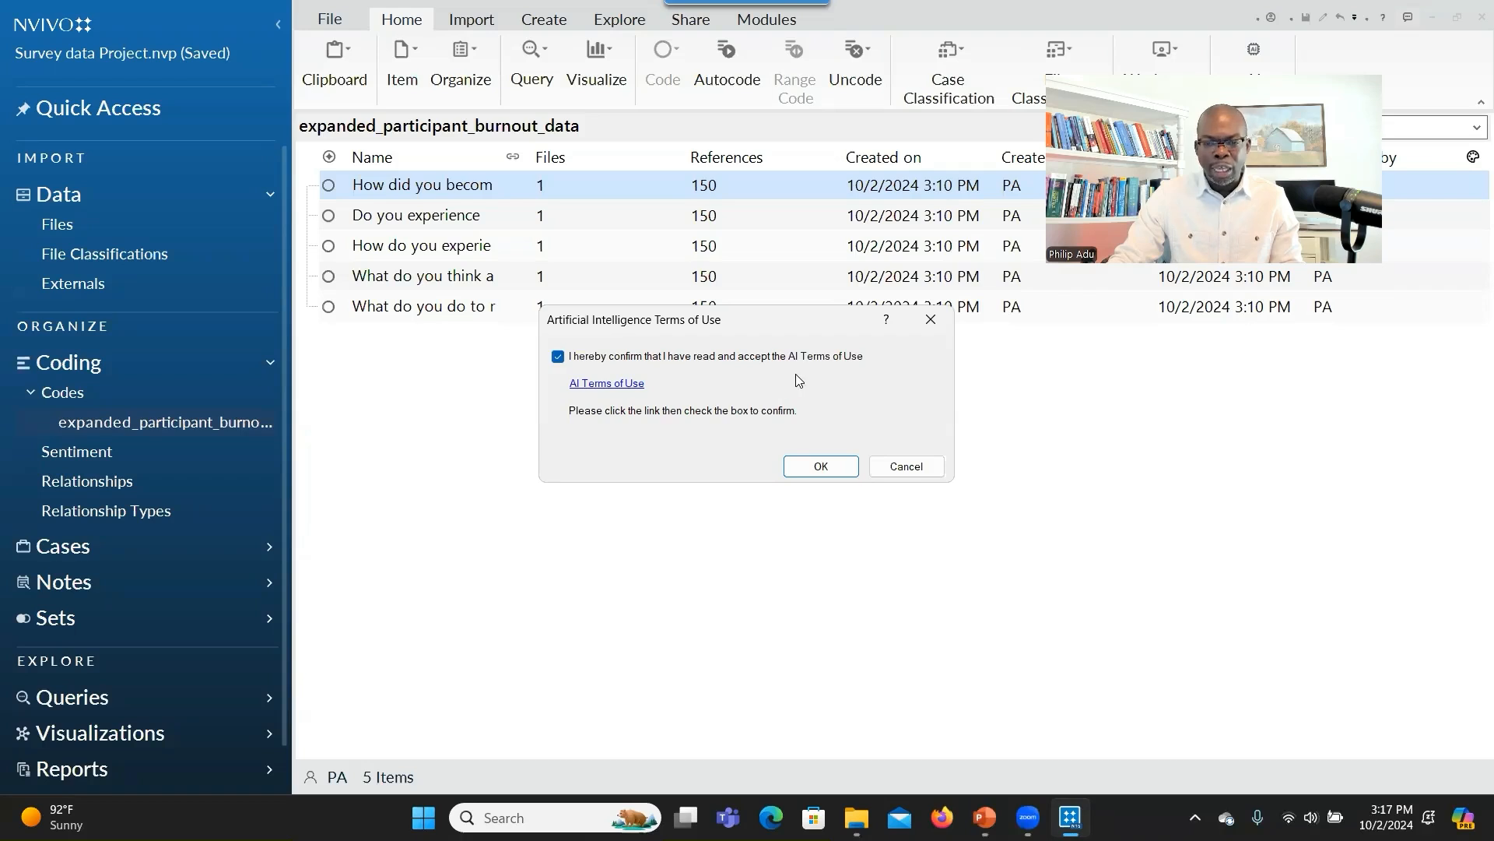
click(822, 468)
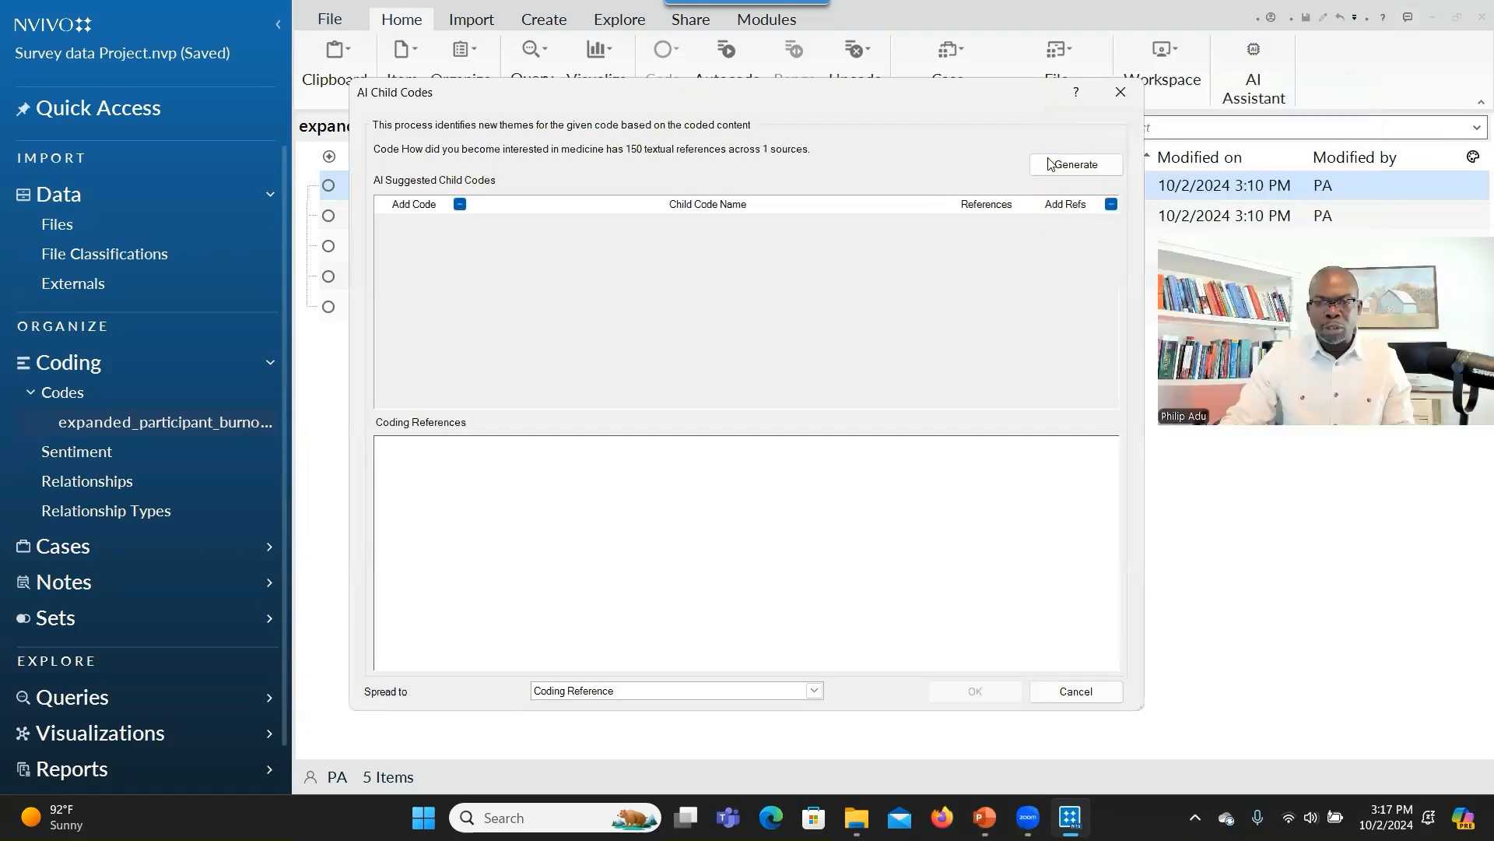
Generate the suggested child codes and check the references under Early Interest in Helping People, Passion for Science and Personal Experiences as a Patient.
click(1076, 169)
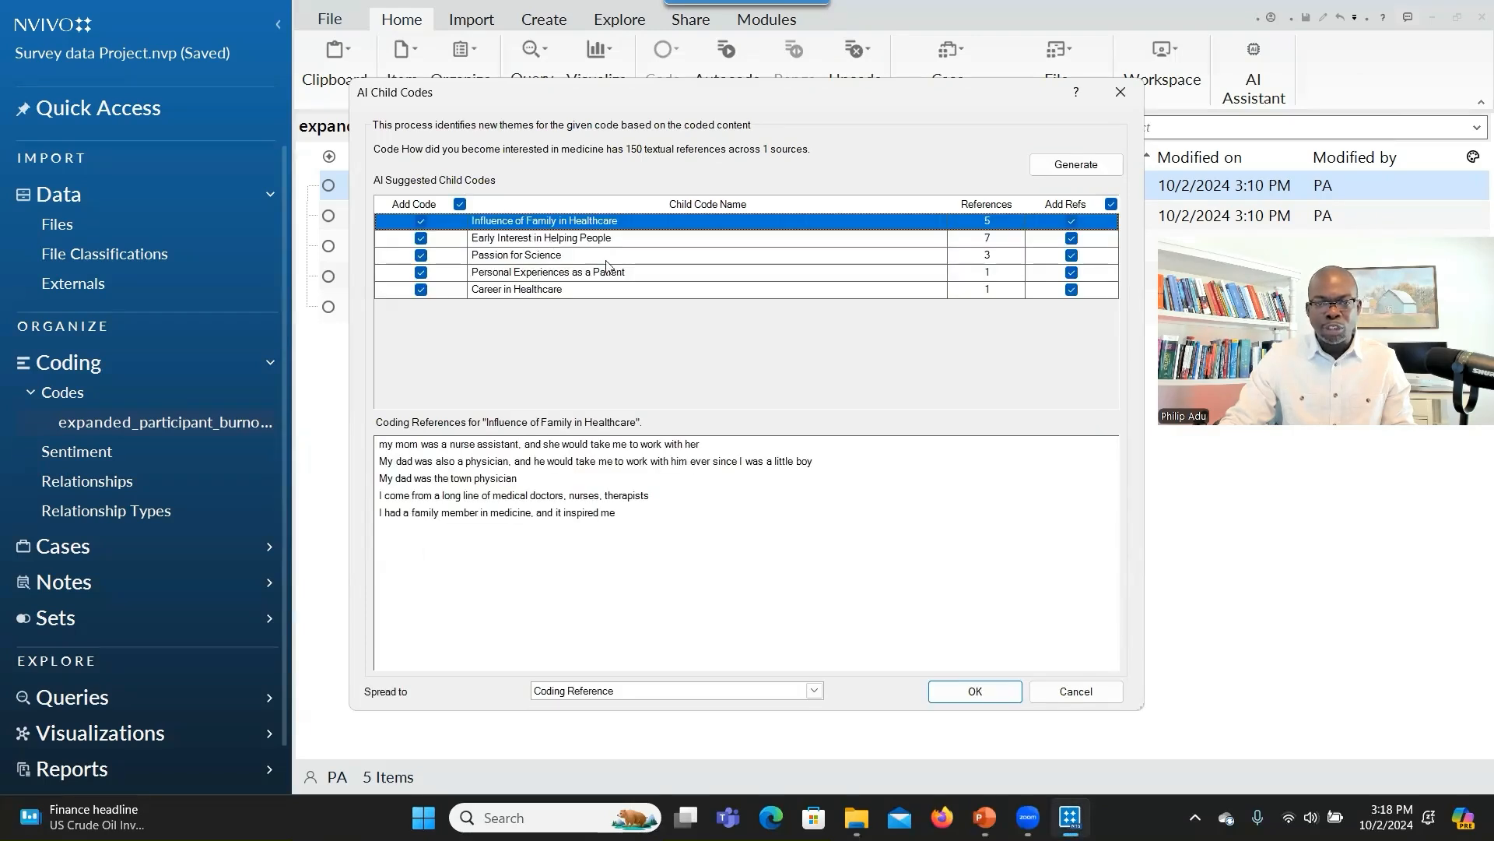
click(537, 238)
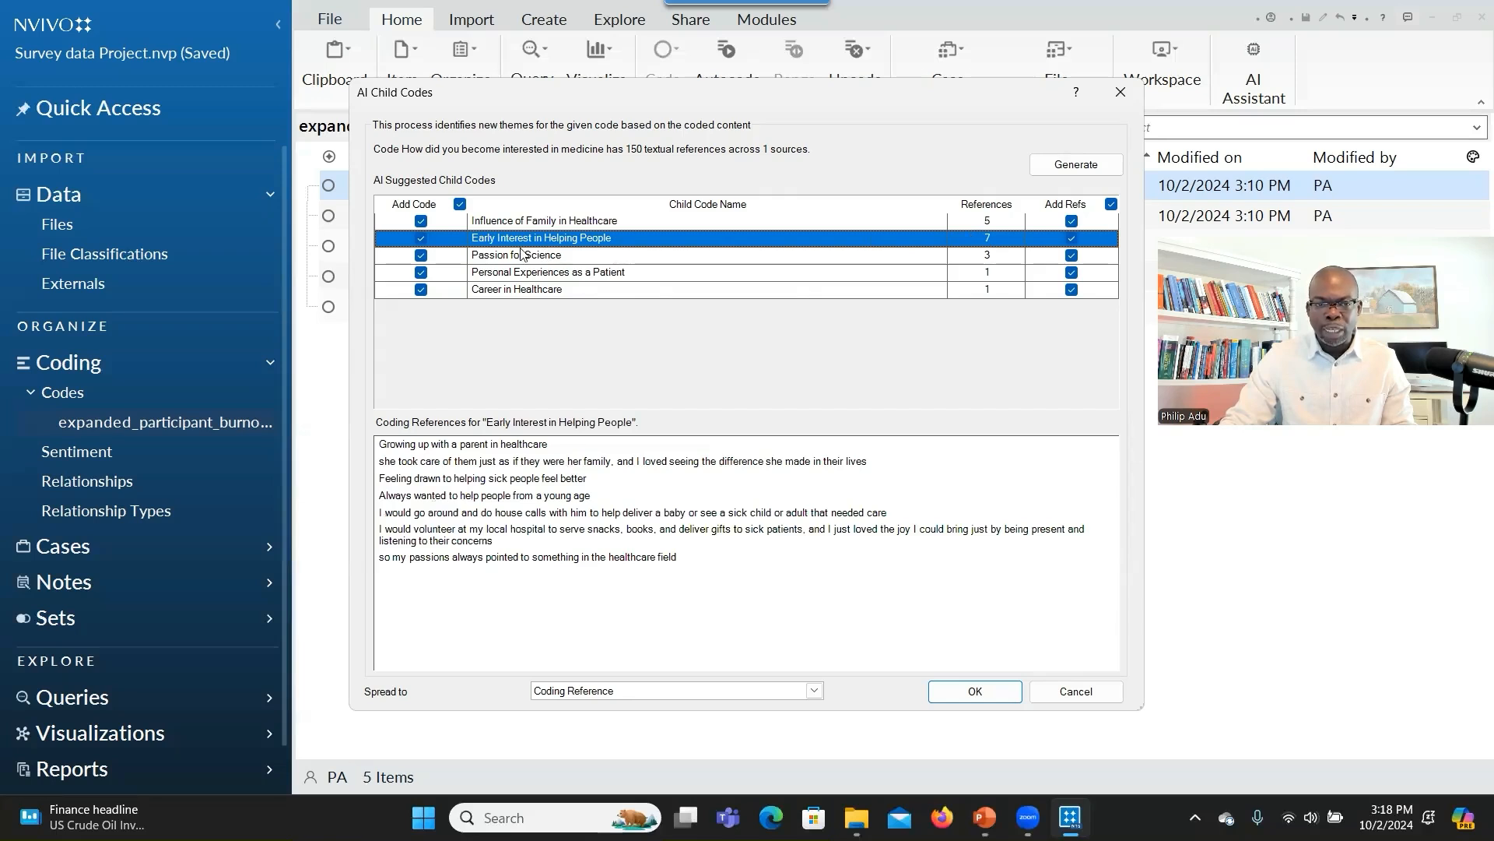
click(593, 259)
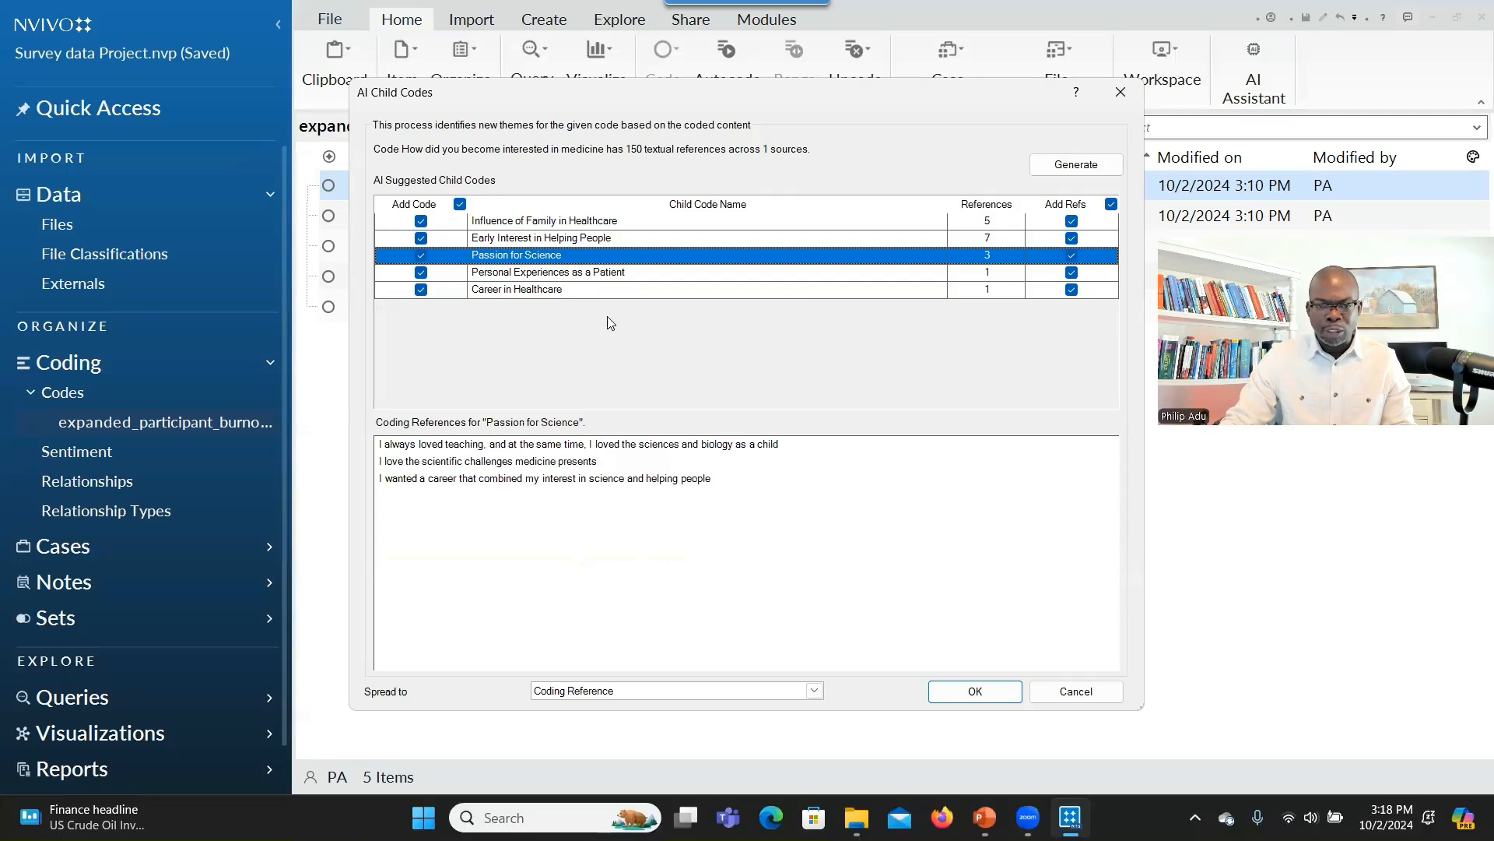
click(638, 269)
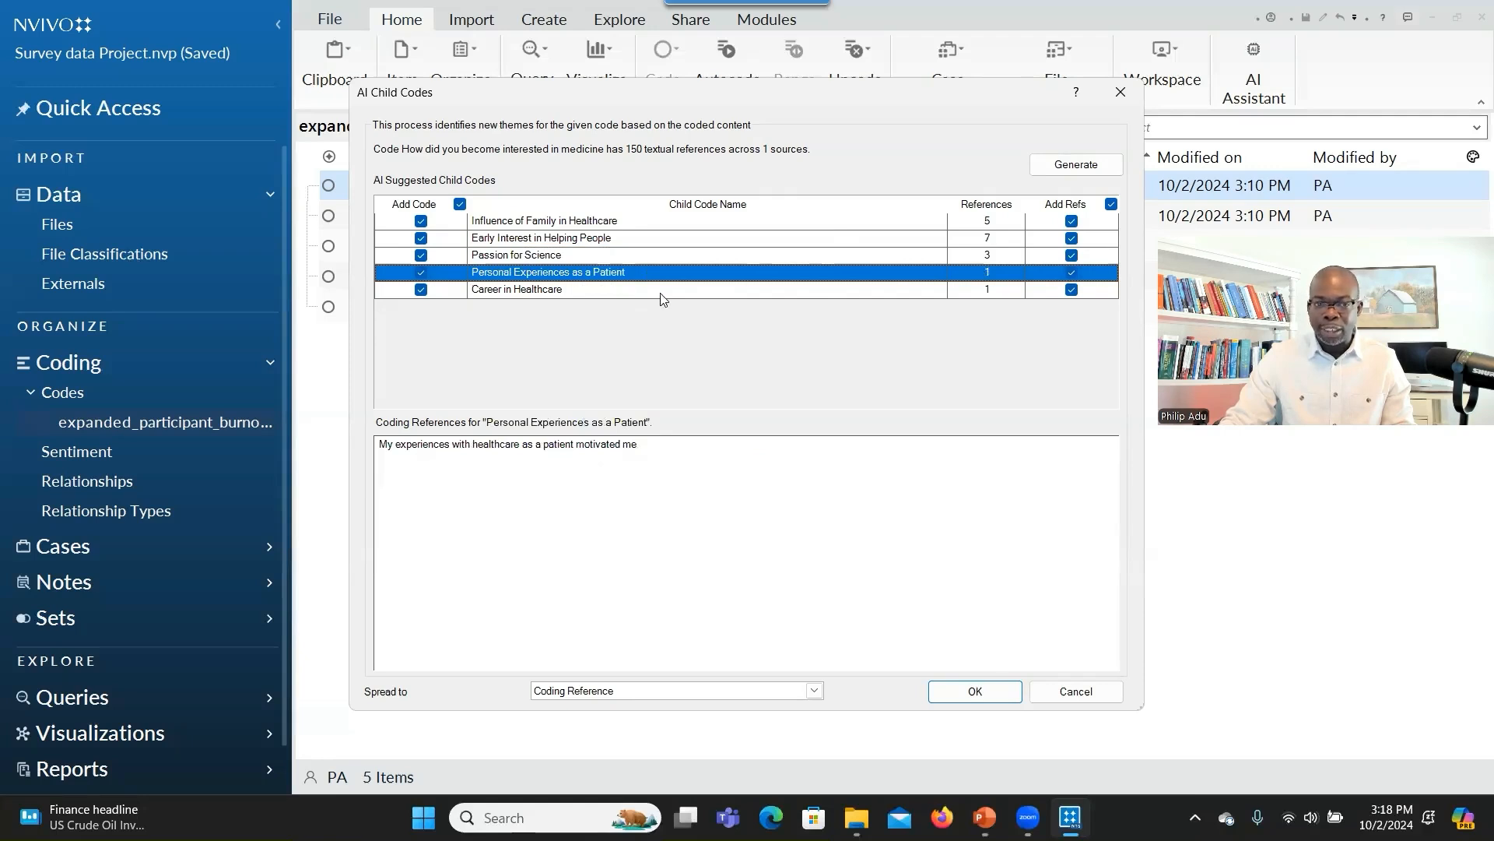
Add all suggested child codes with their references, keeping Influence of Family in Healthcare included, and expand or collapse the parent code to show them.
click(421, 221)
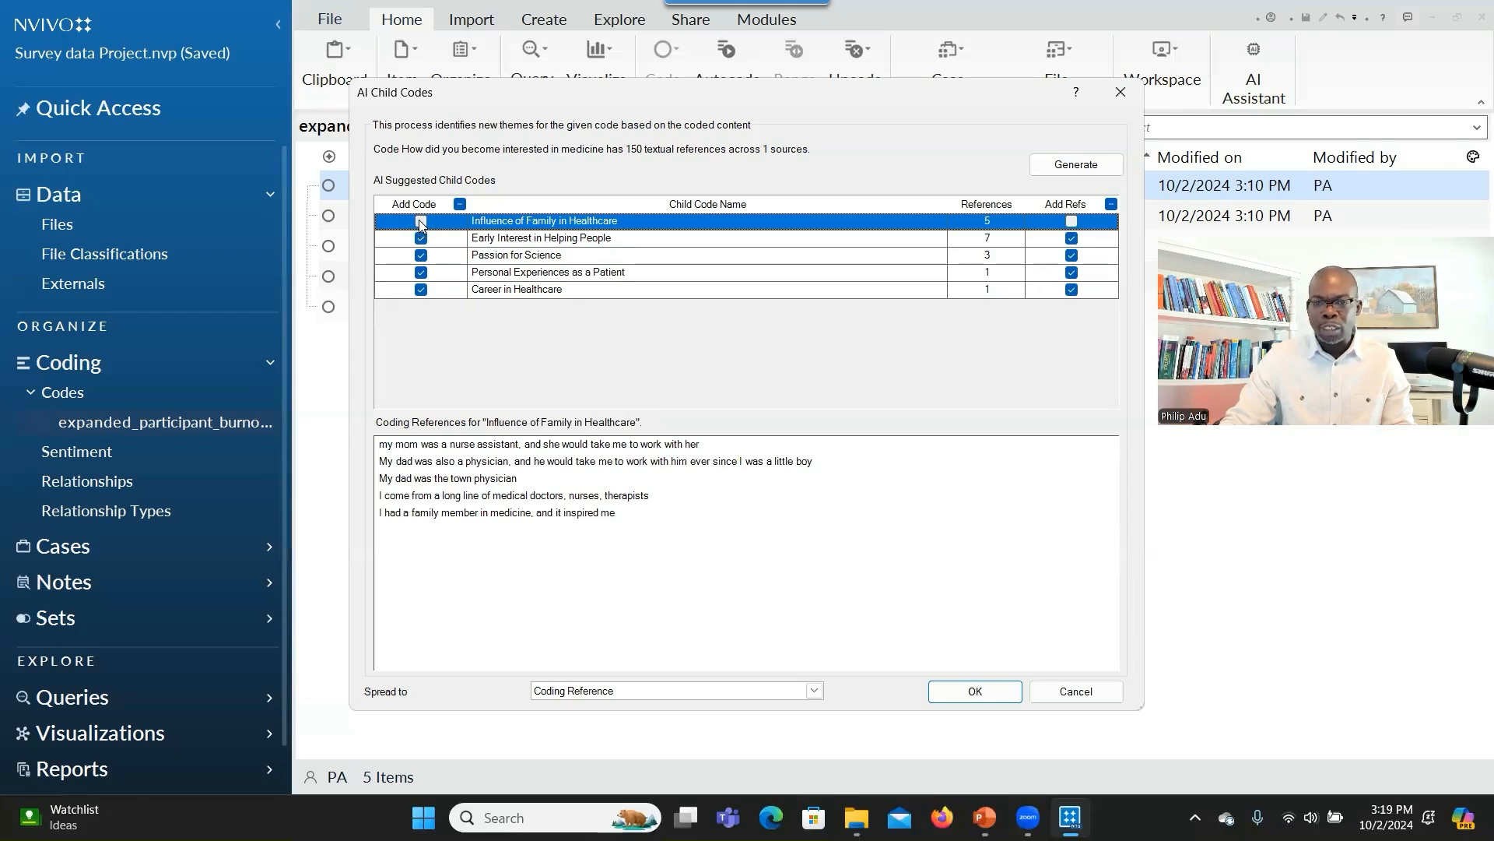
click(421, 222)
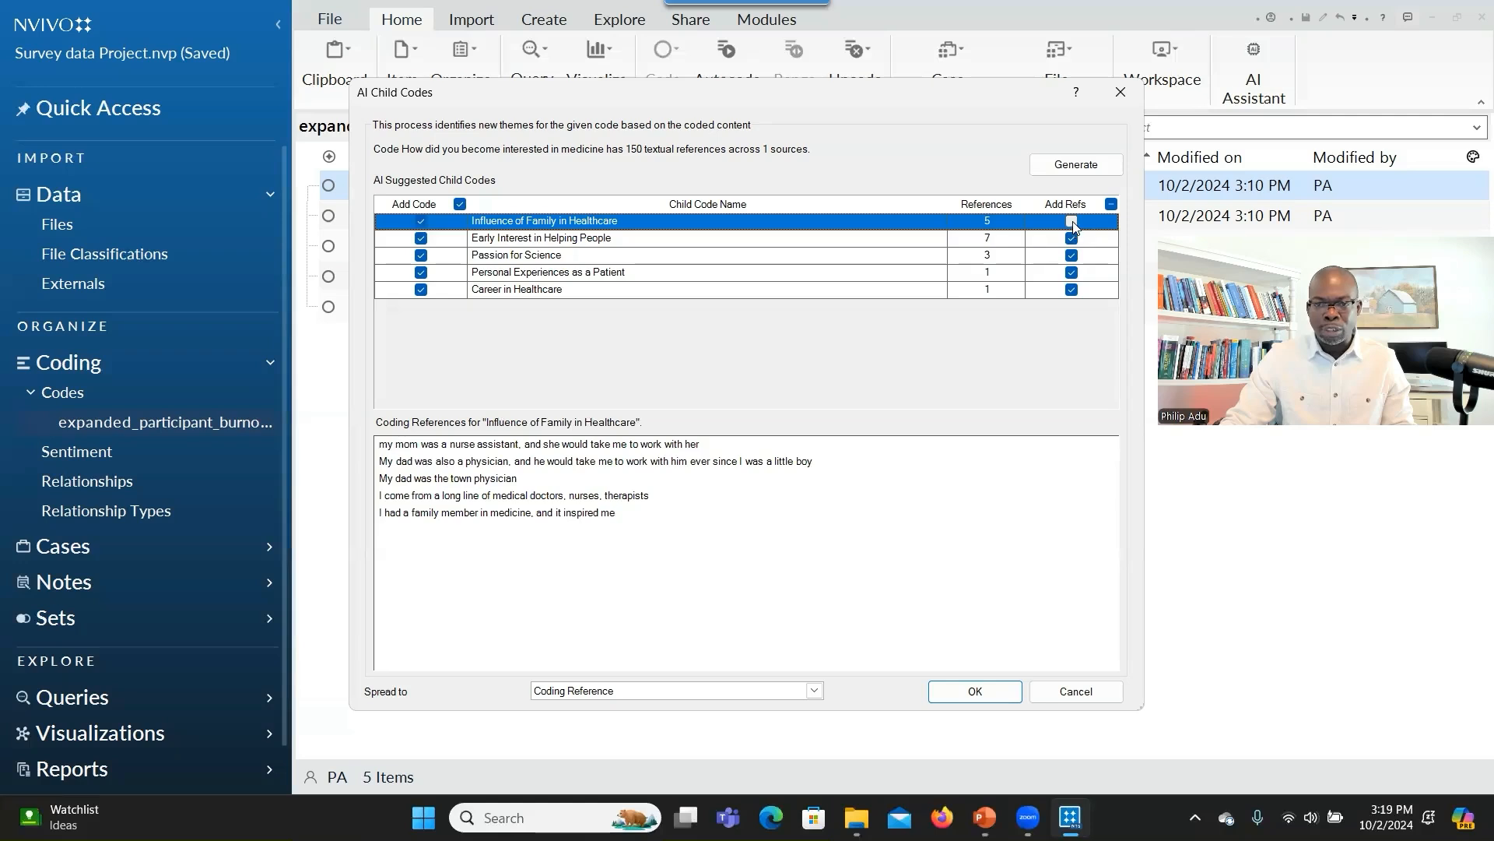
click(969, 690)
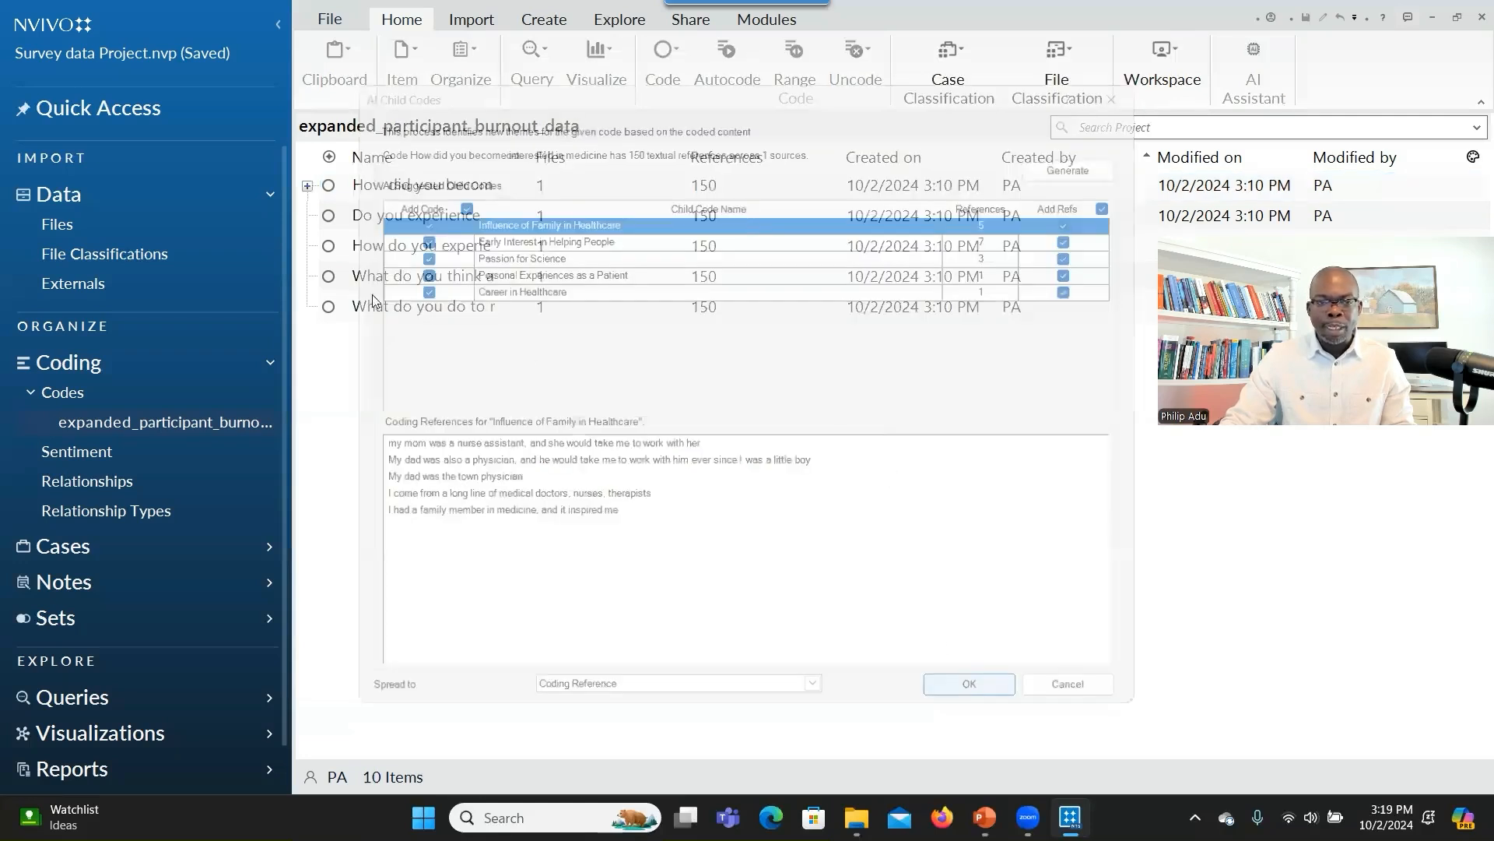
click(308, 185)
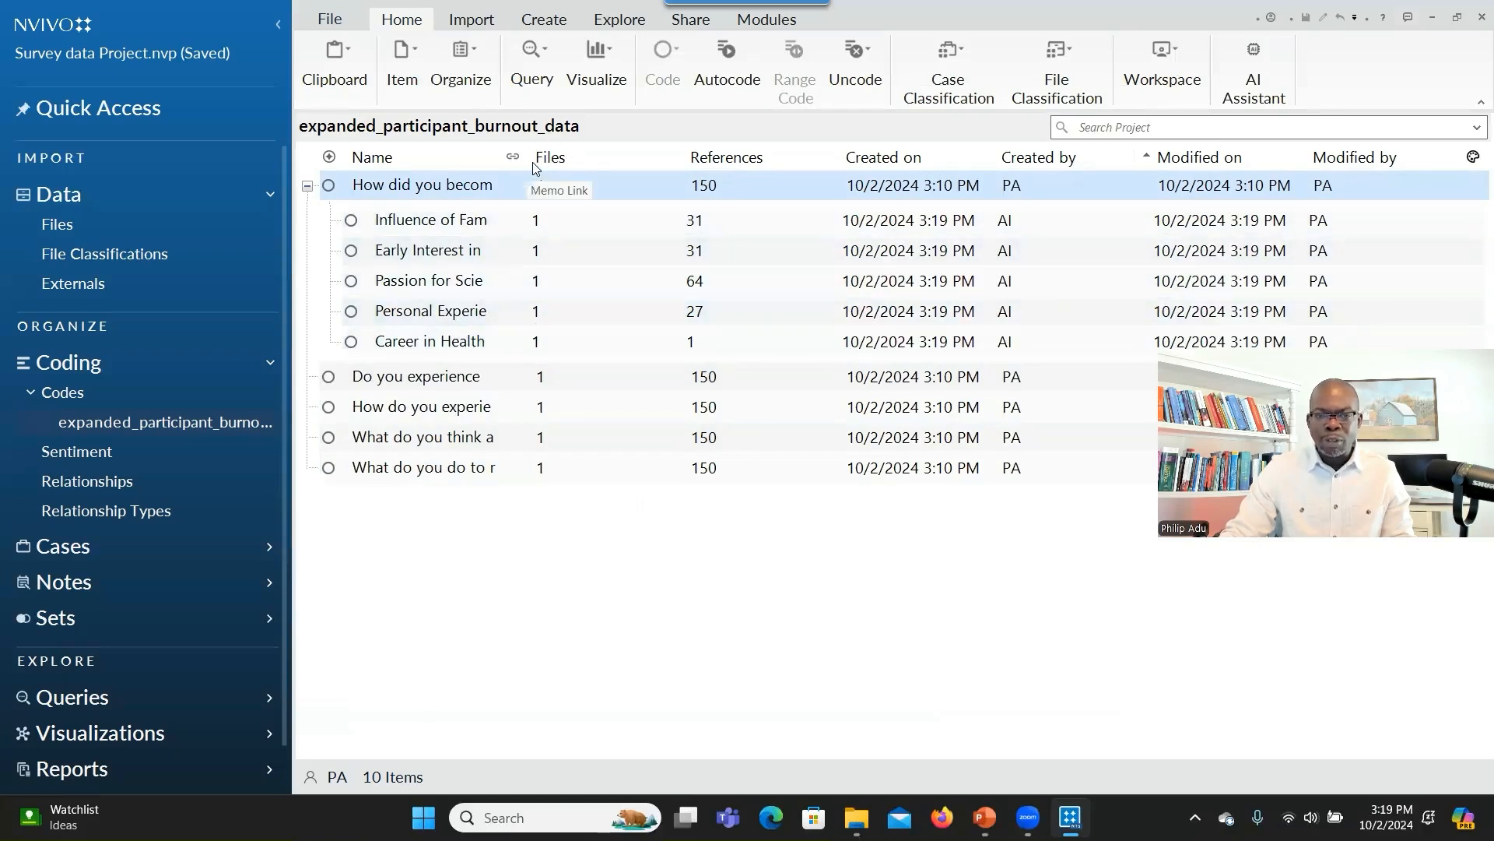
Check the code properties of the child code "Influence of Family in Healthcare" and close them without renaming it.
right_click(478, 226)
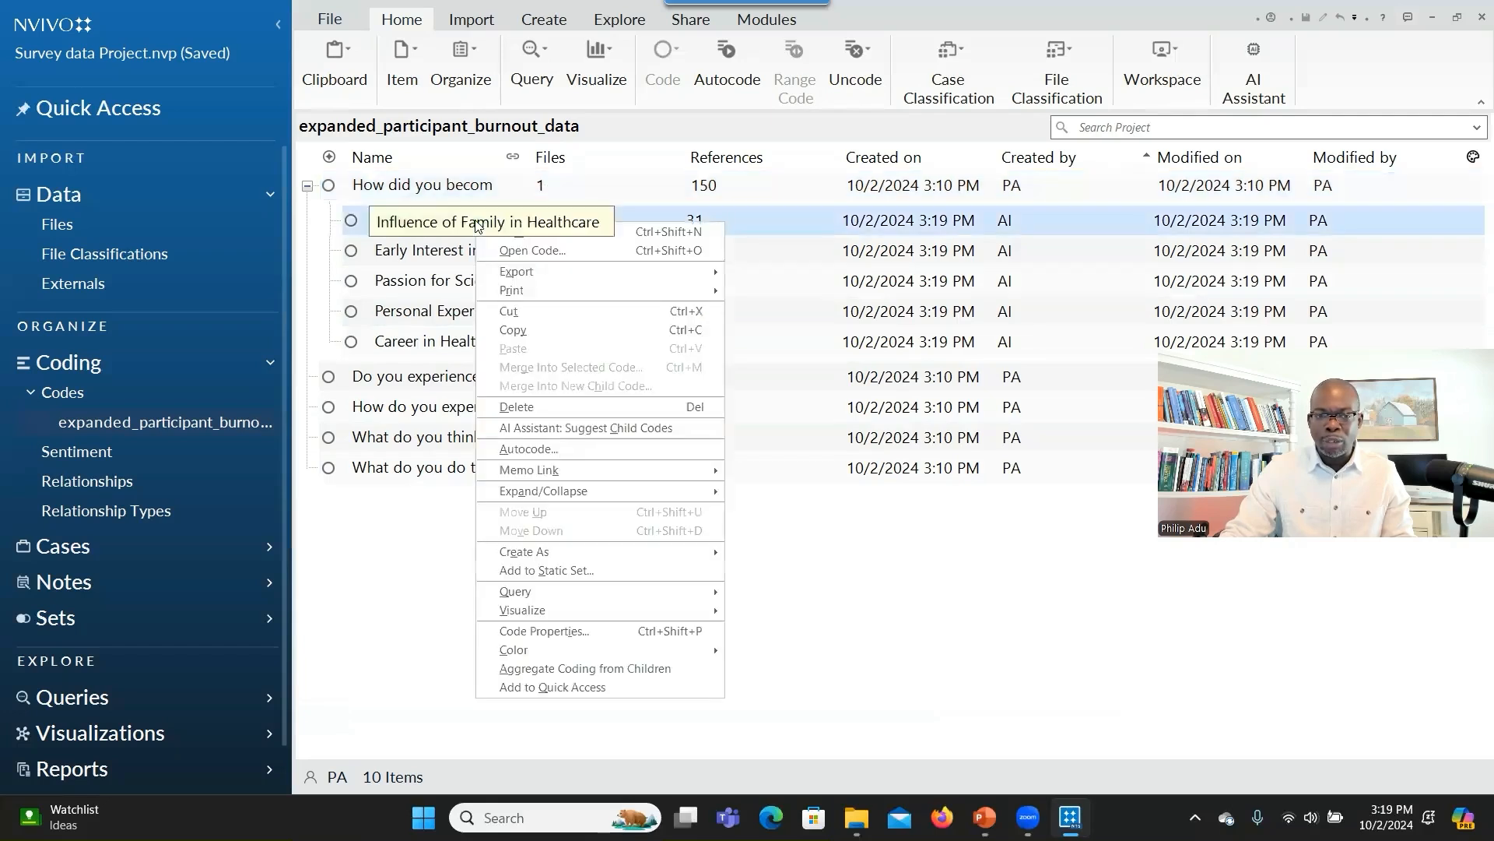
click(551, 630)
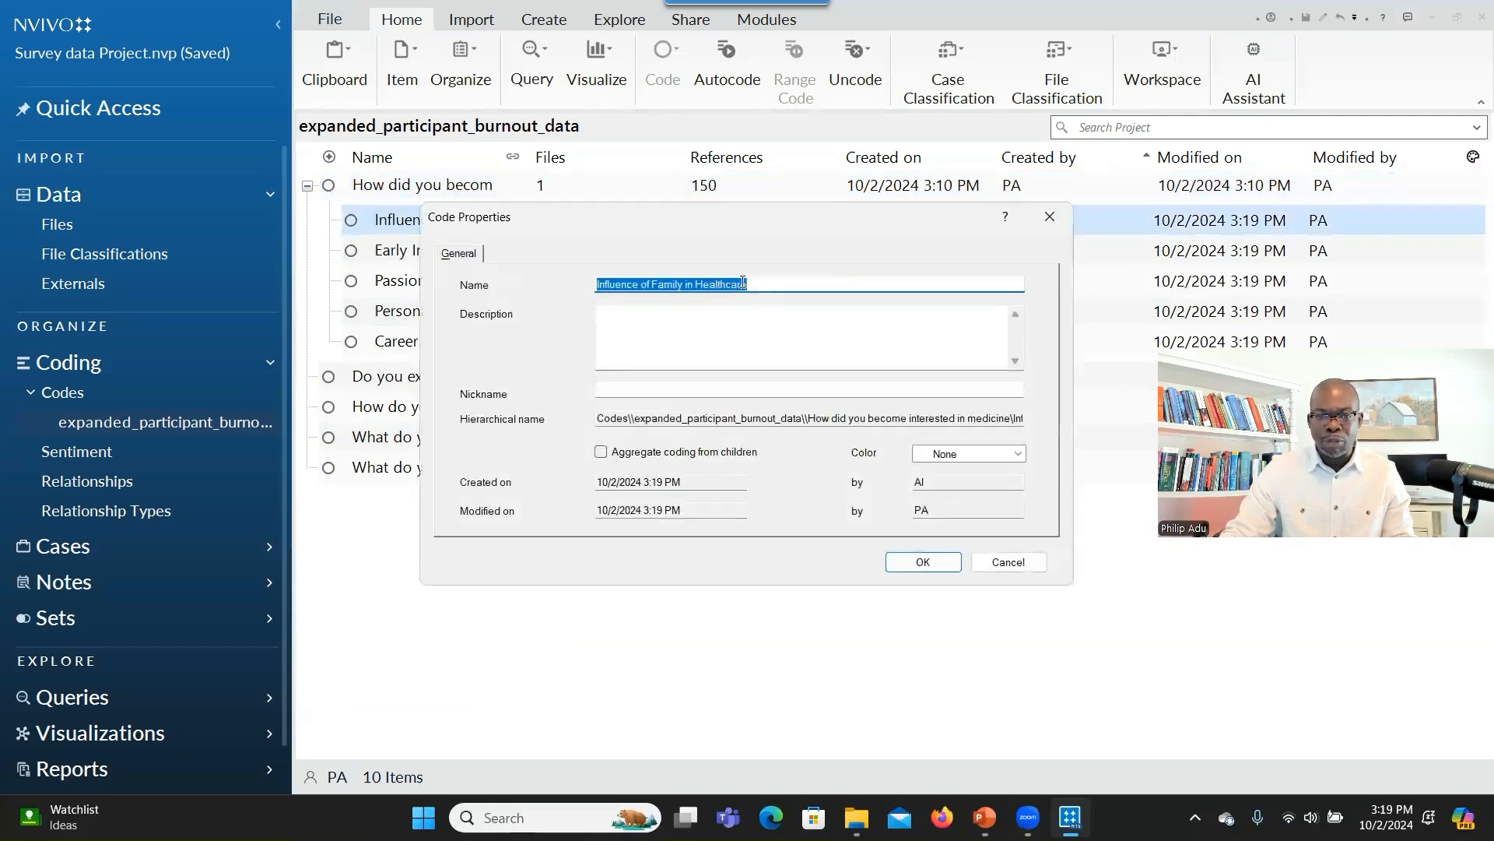
drag(743, 282, 752, 282)
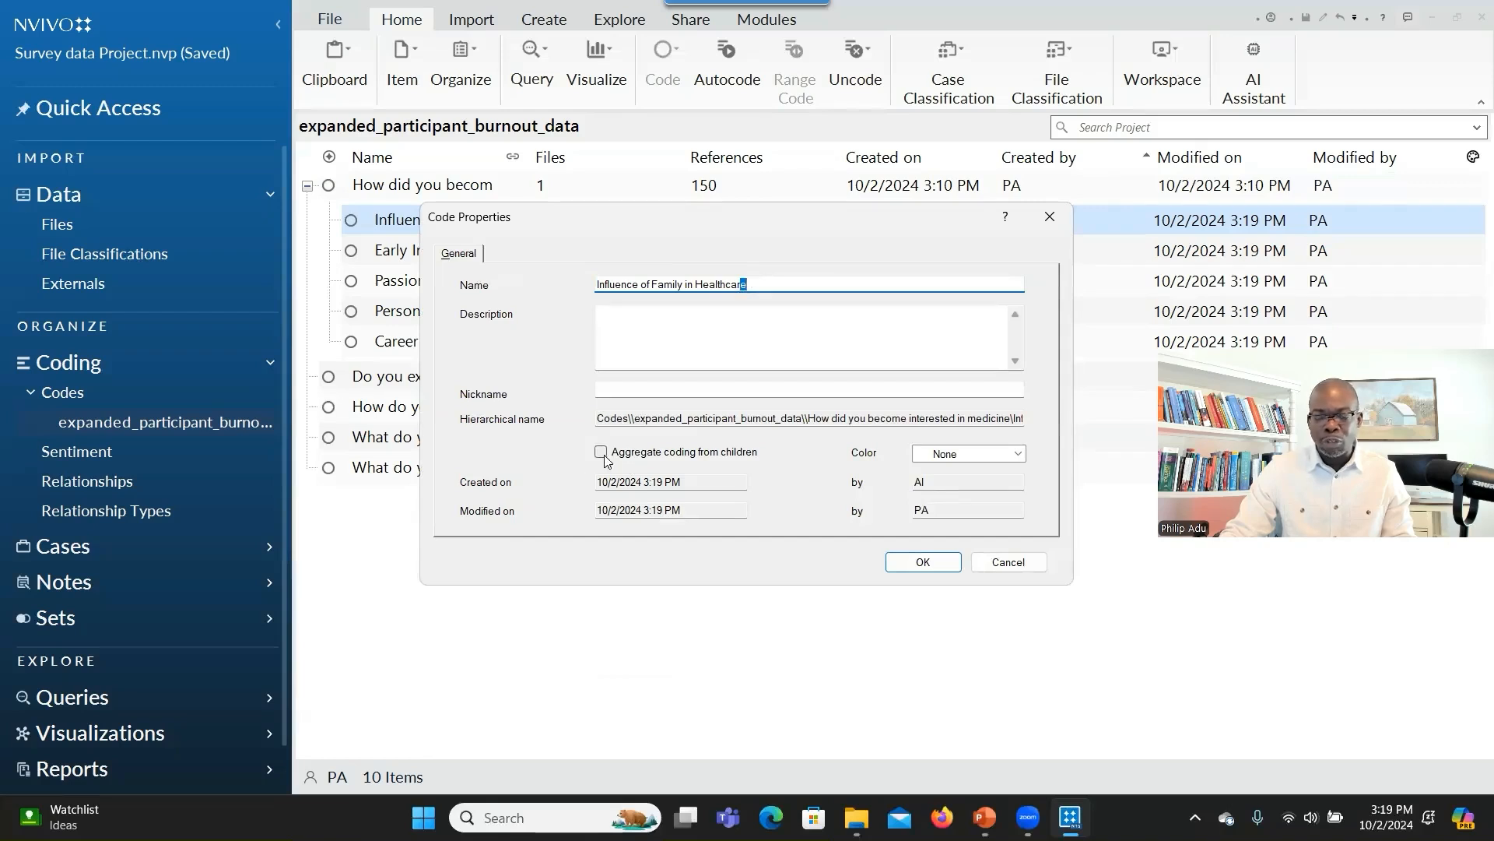
click(922, 562)
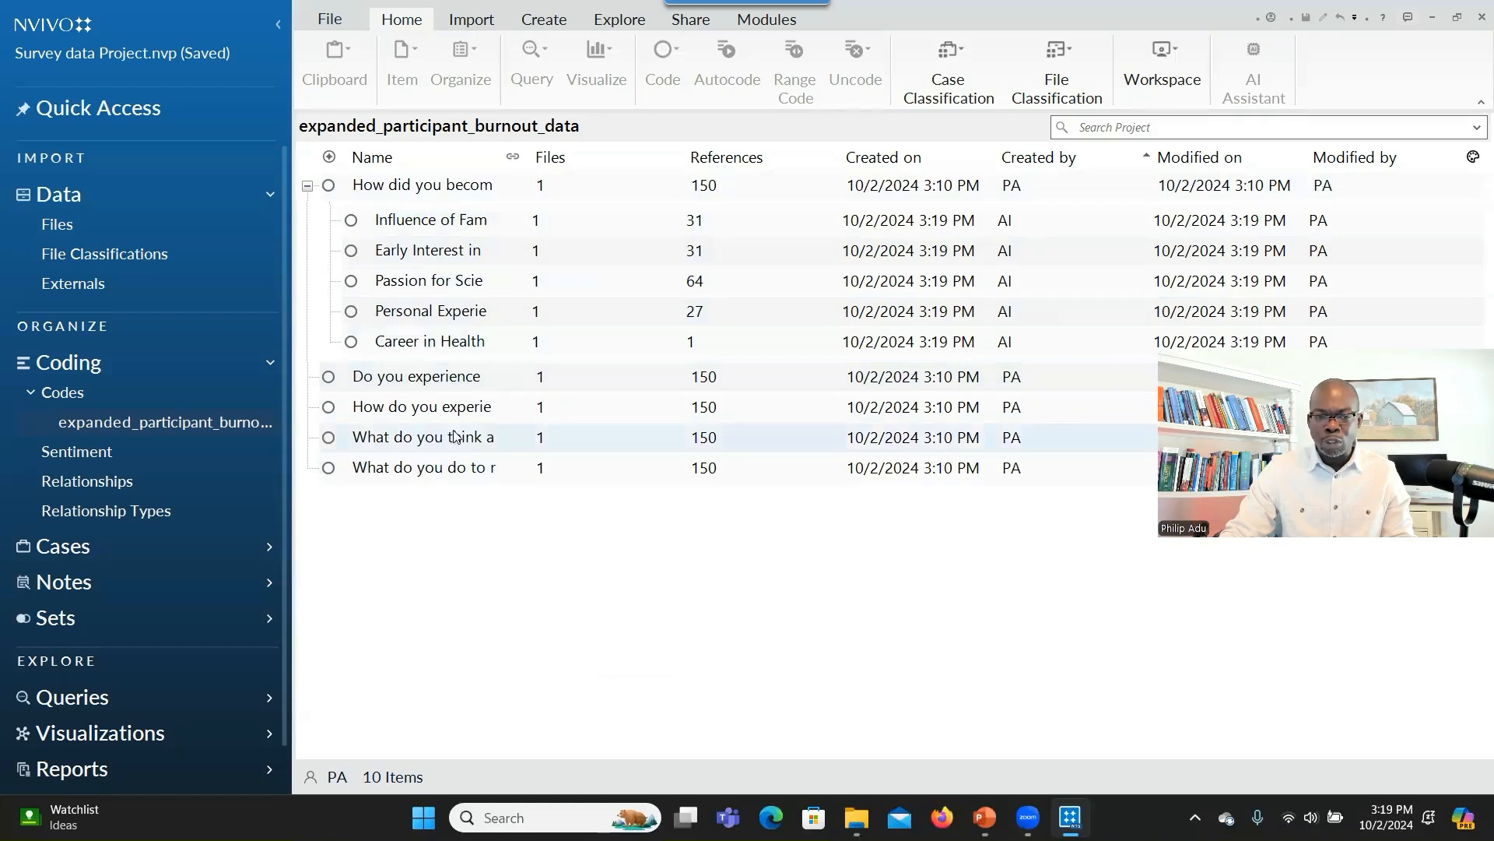
Generate AI child codes for "Do you experience burnoutstress at work", check the Day-to-Day Stress reference, and add all suggestions with their references.
right_click(420, 379)
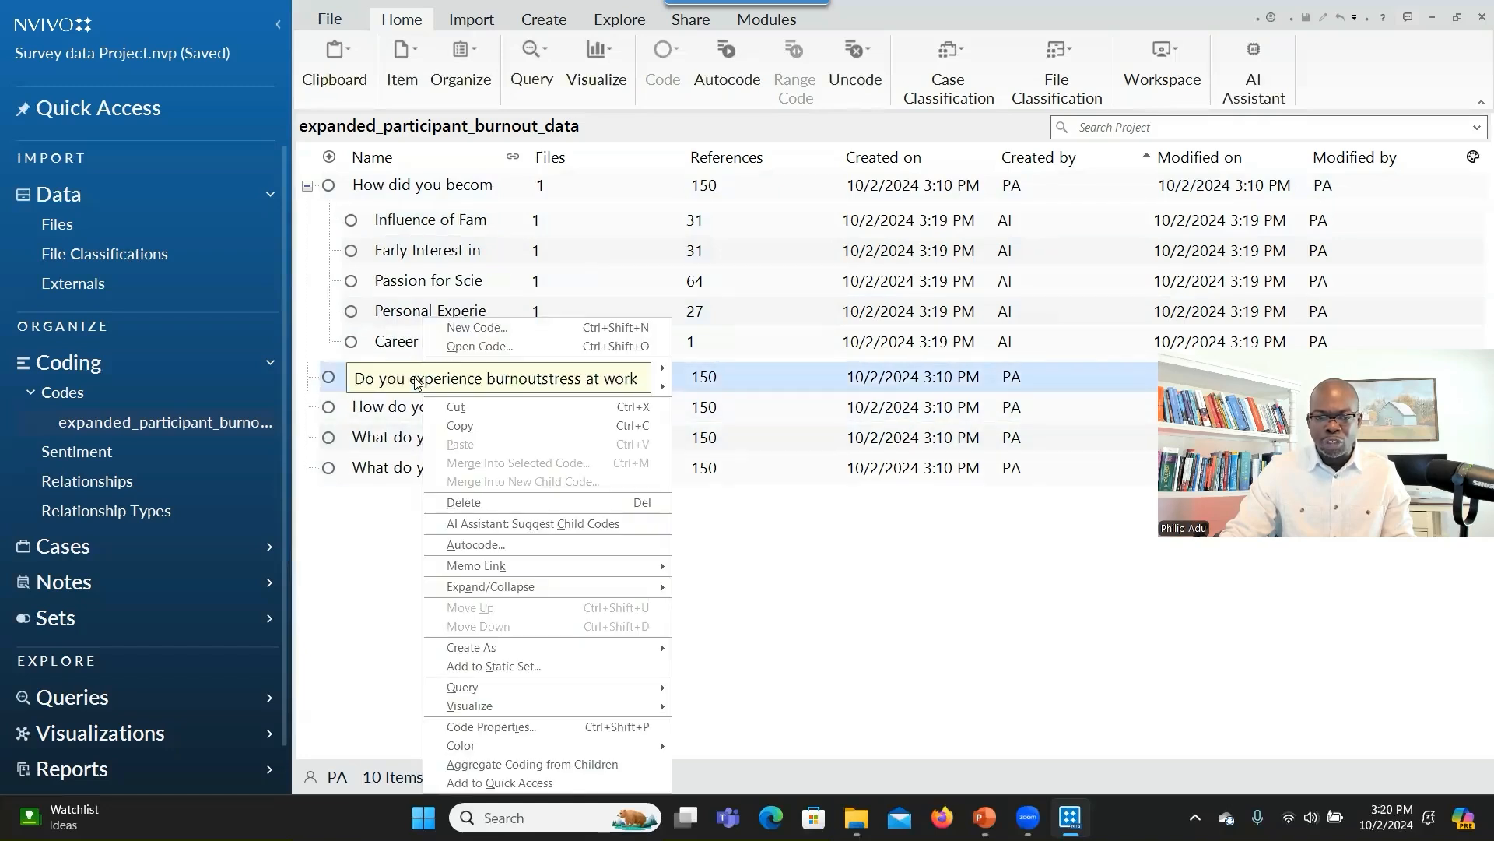
click(526, 523)
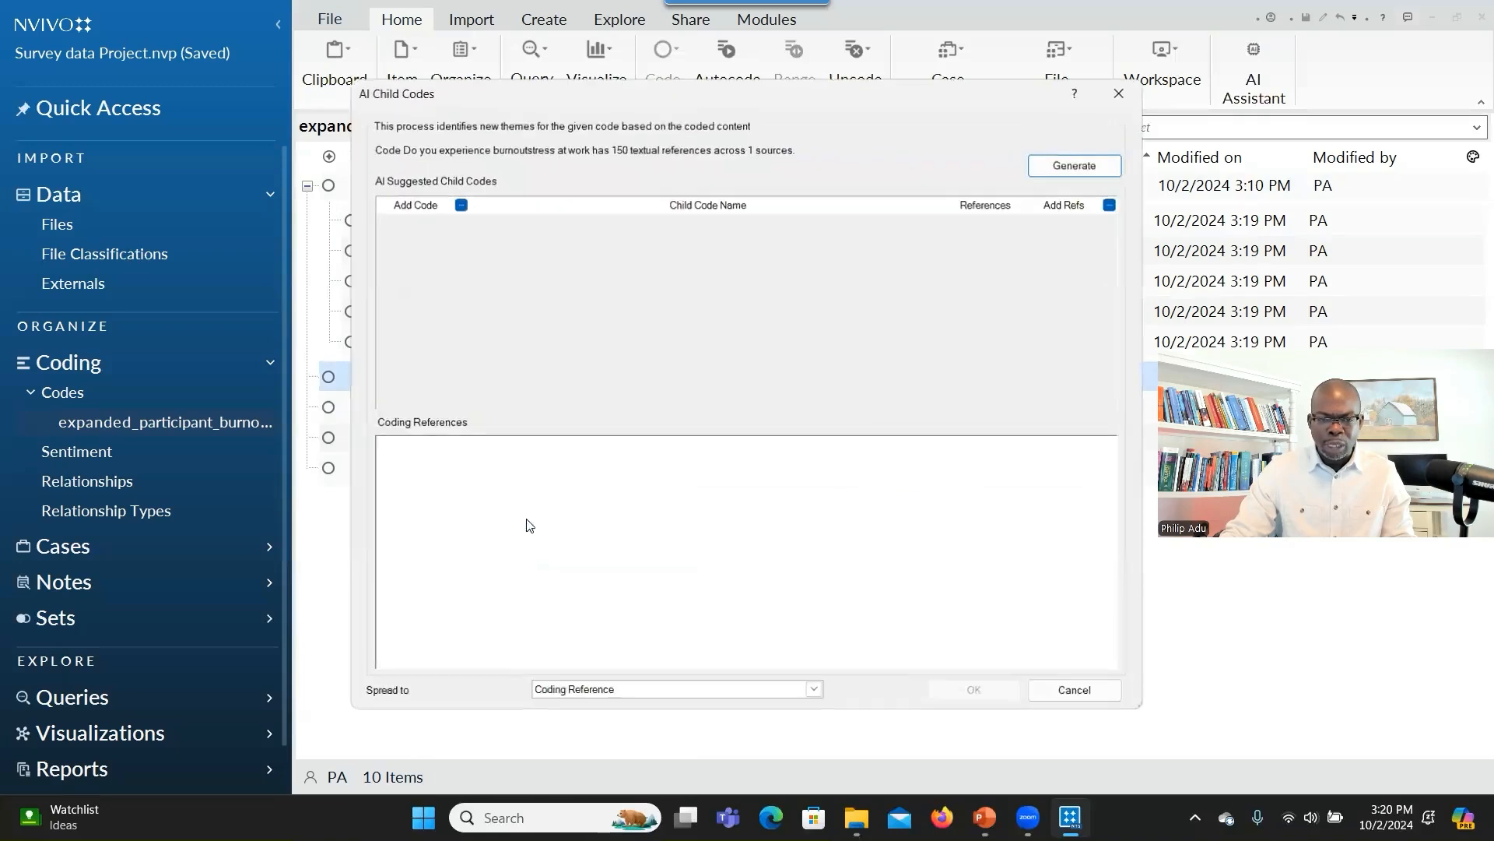
click(1074, 165)
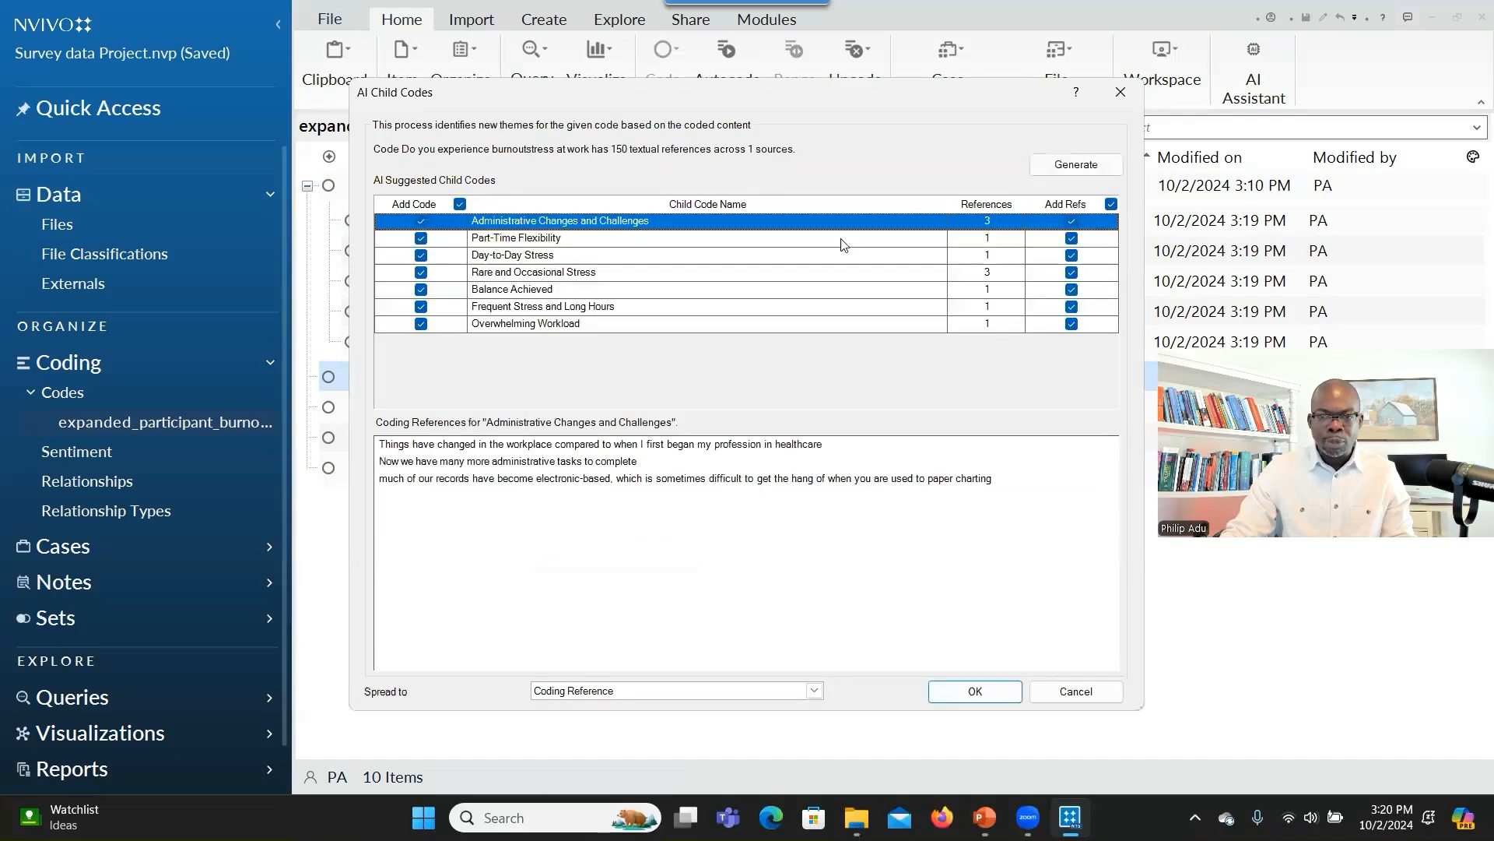
click(866, 256)
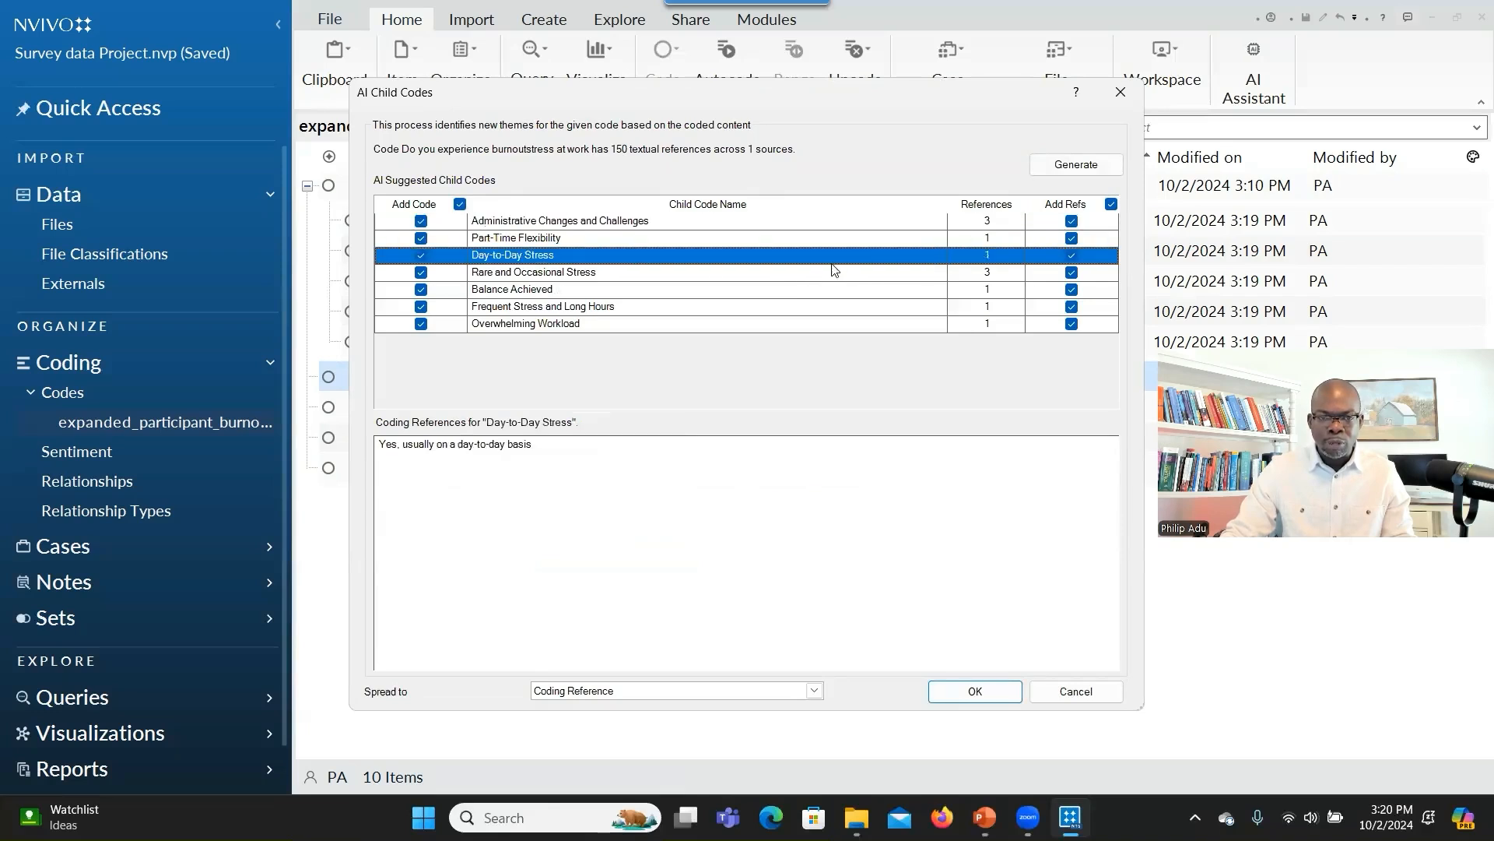
click(990, 691)
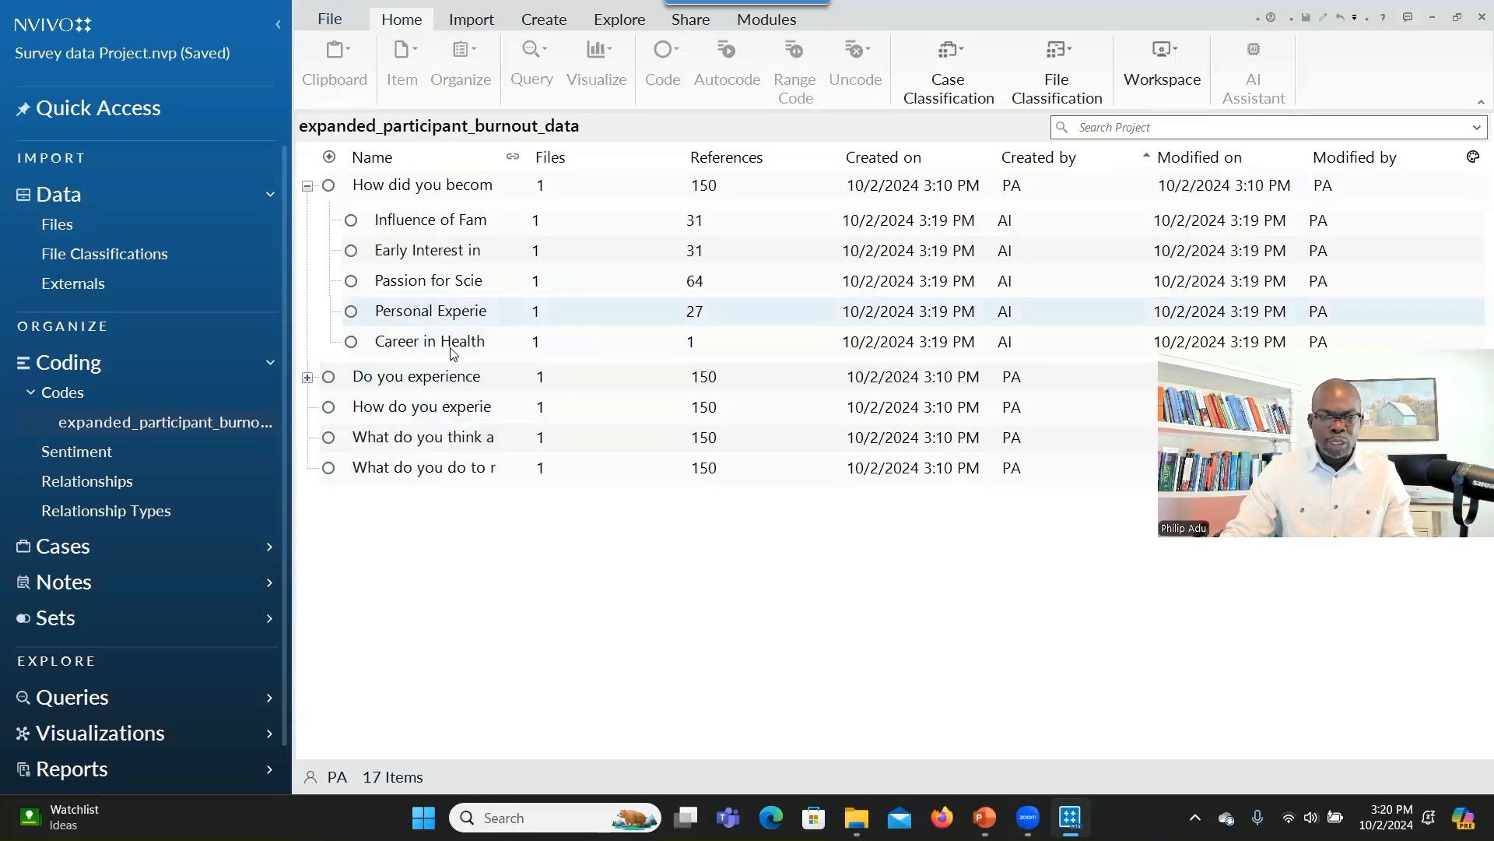
click(307, 377)
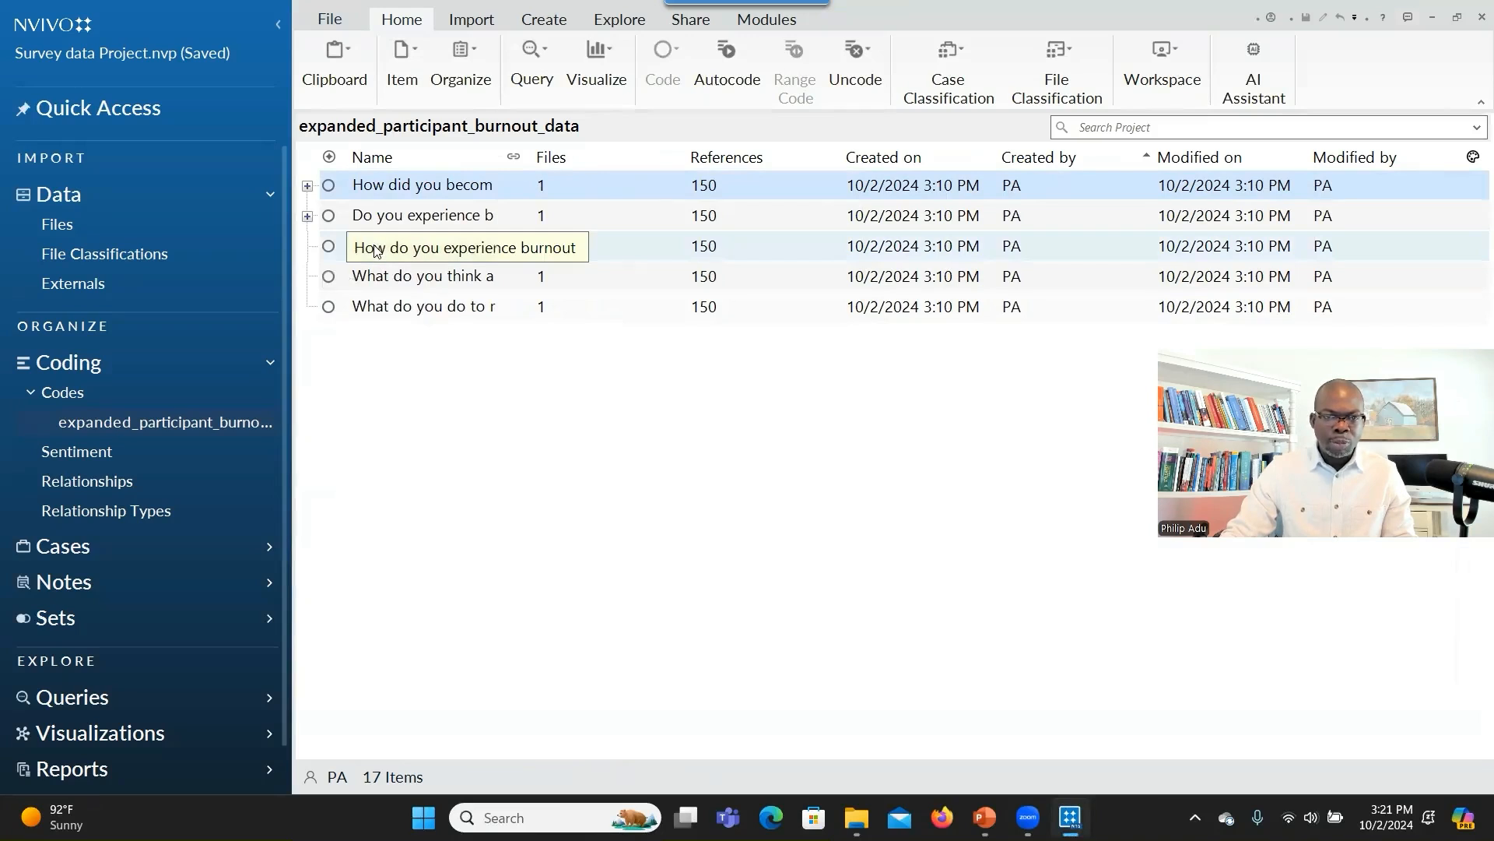
Generate AI child codes for "How do you experience burnout" and add all suggestions with their references.
right_click(374, 250)
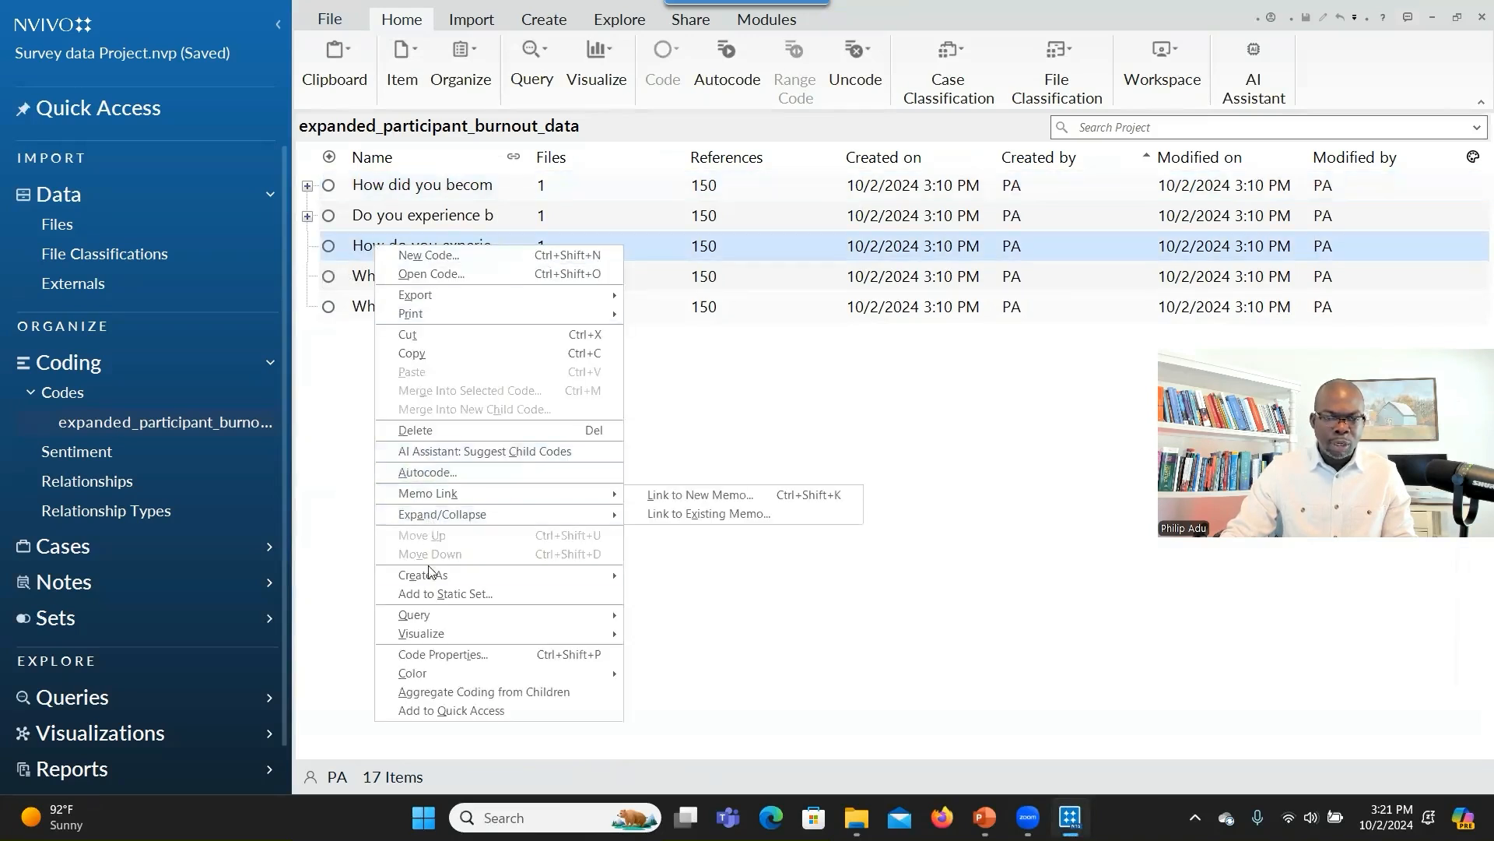
click(448, 452)
click(1074, 166)
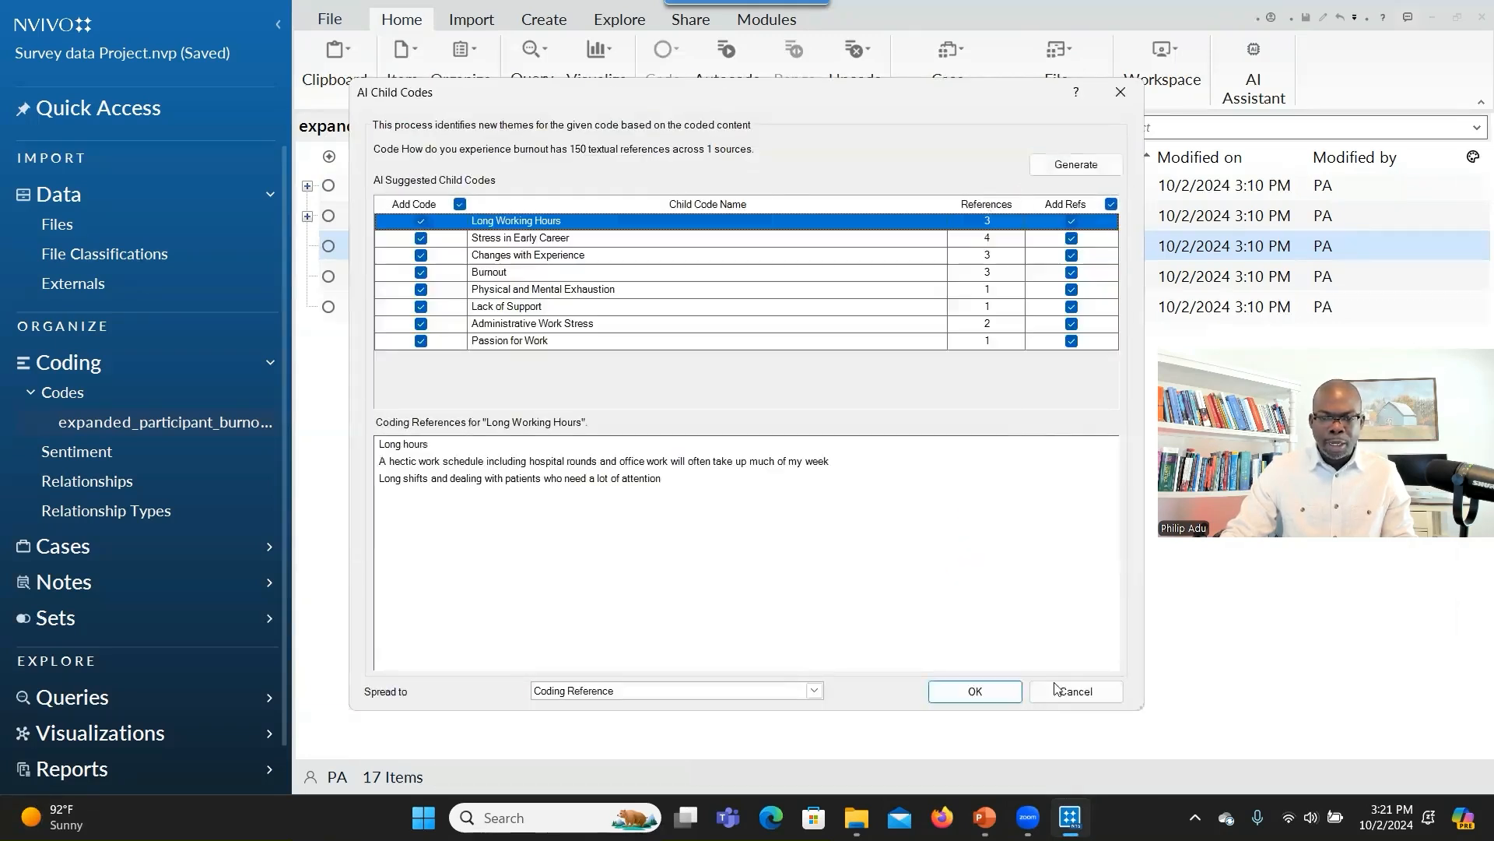
click(974, 692)
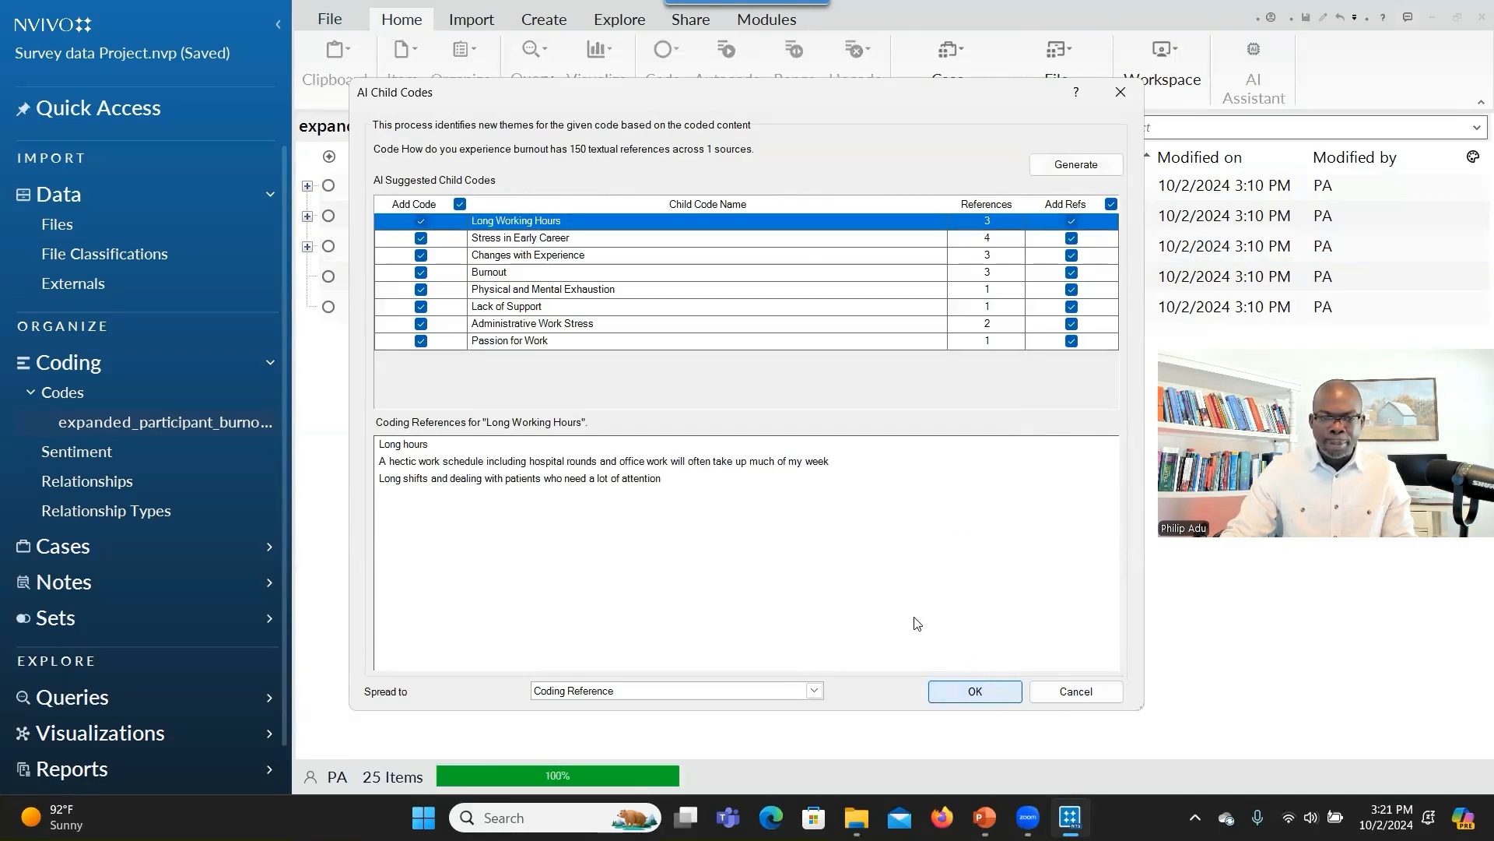
Generate AI child codes for "What do you think are the causes of the burnout", review the Work-Life Balance Issues references, and add all suggestions.
right_click(395, 278)
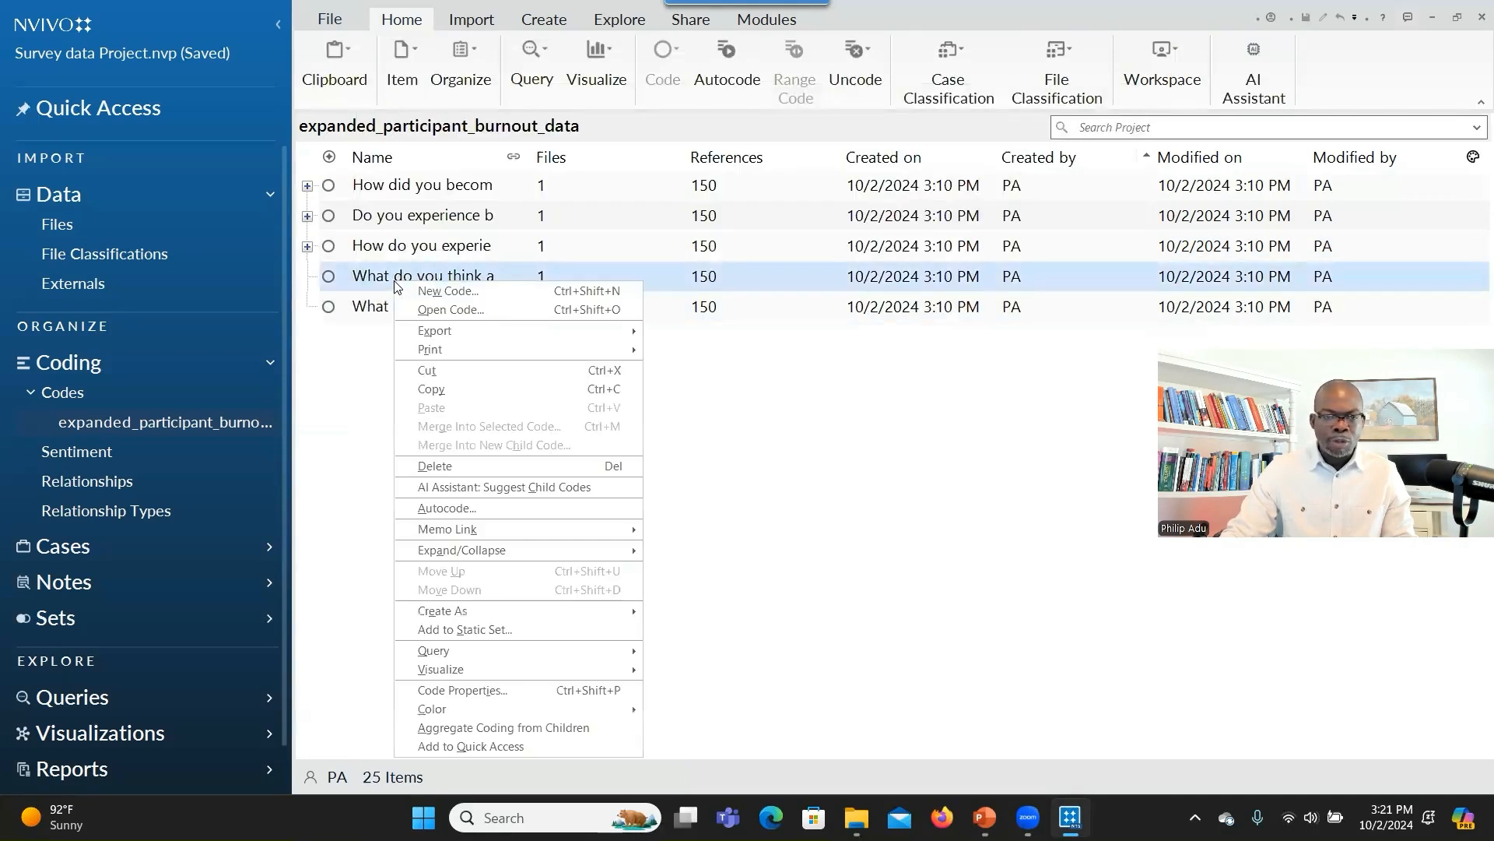
click(485, 489)
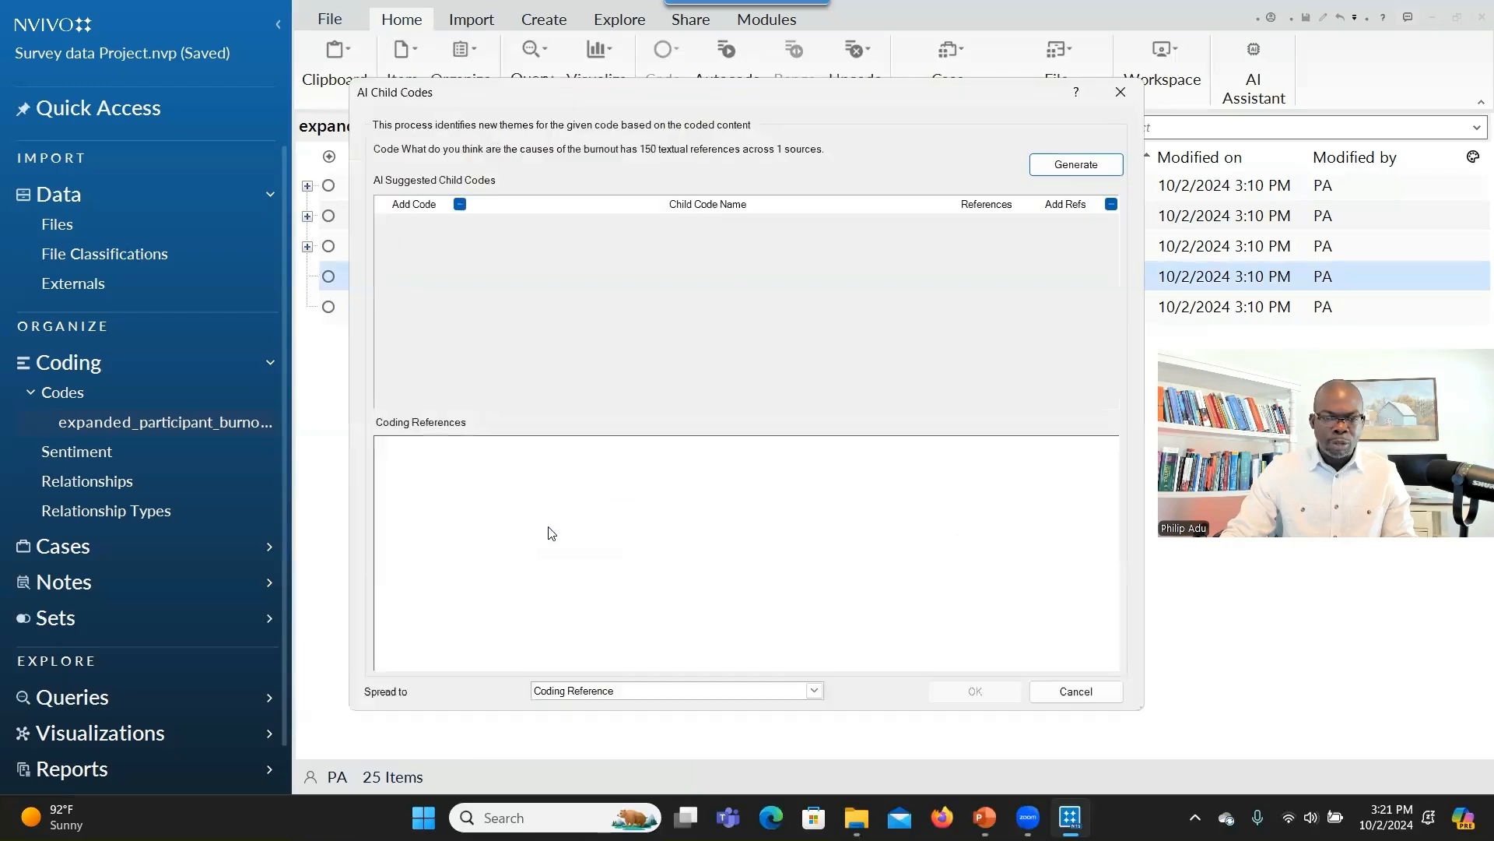
click(1064, 164)
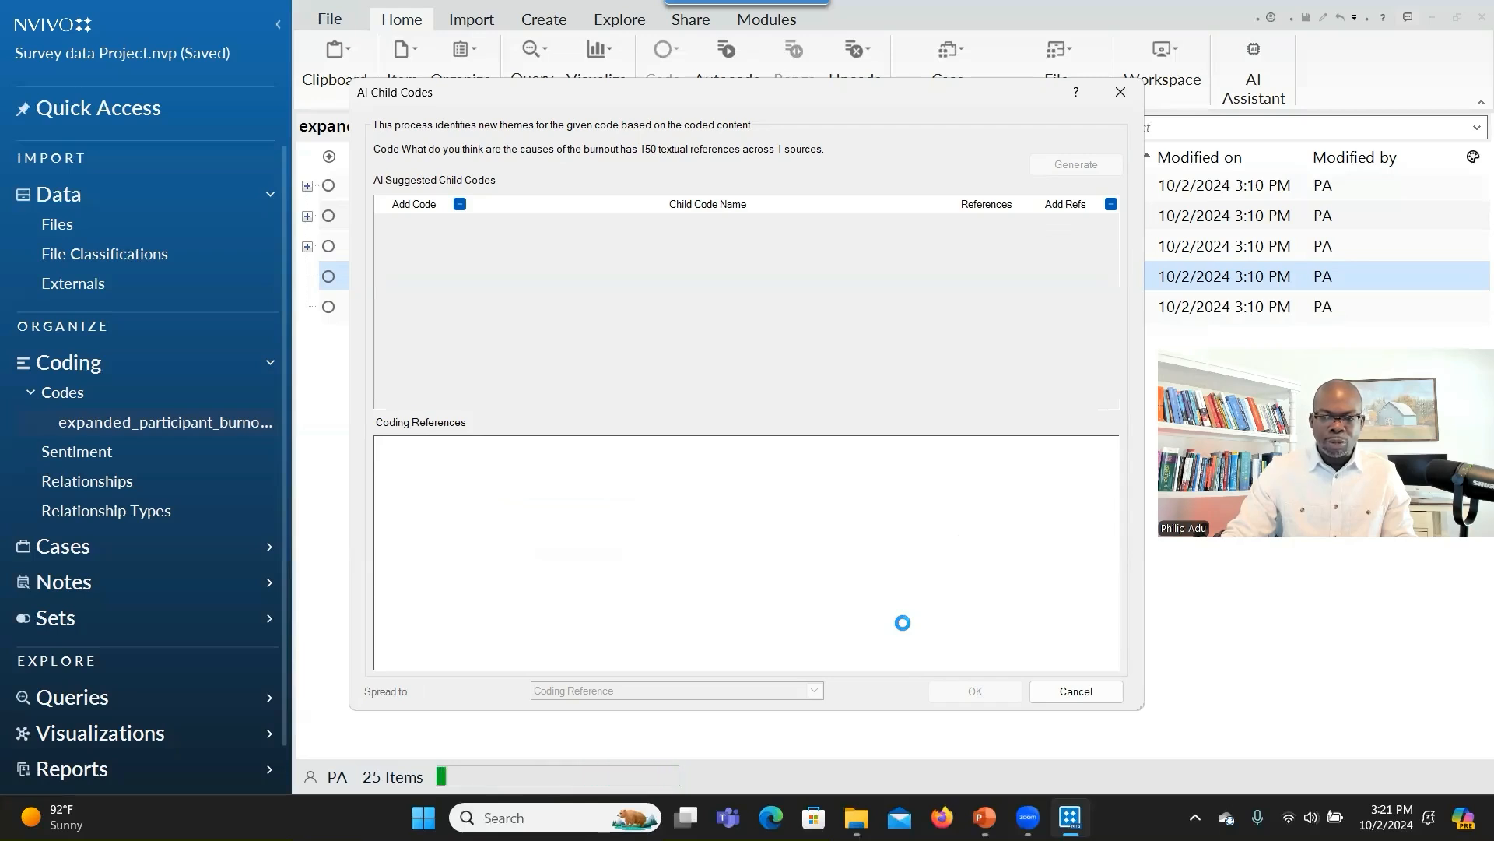
scroll(814, 523, down, 10)
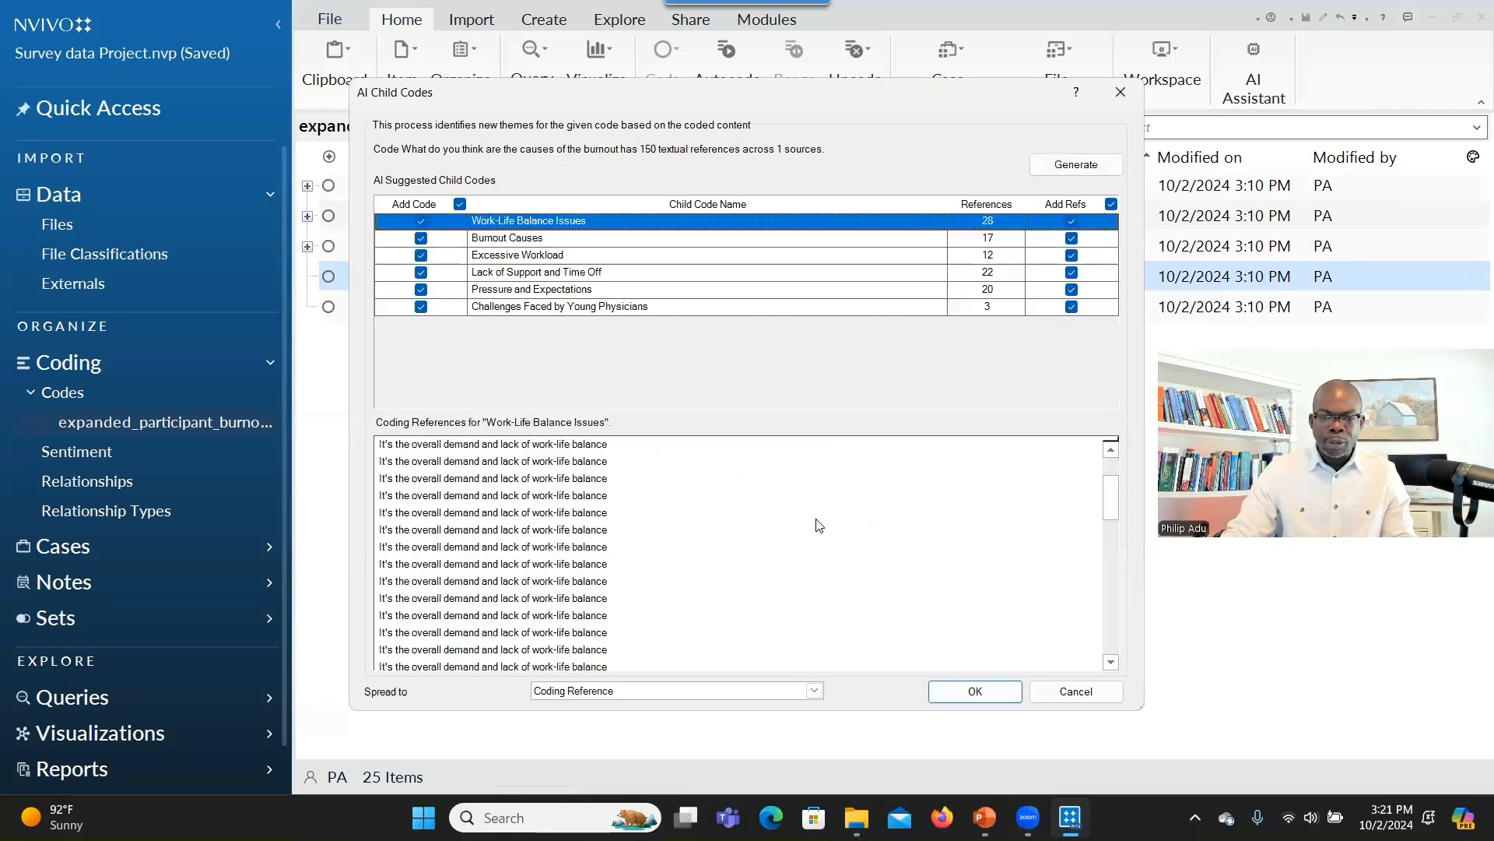
scroll(614, 521, up, 2)
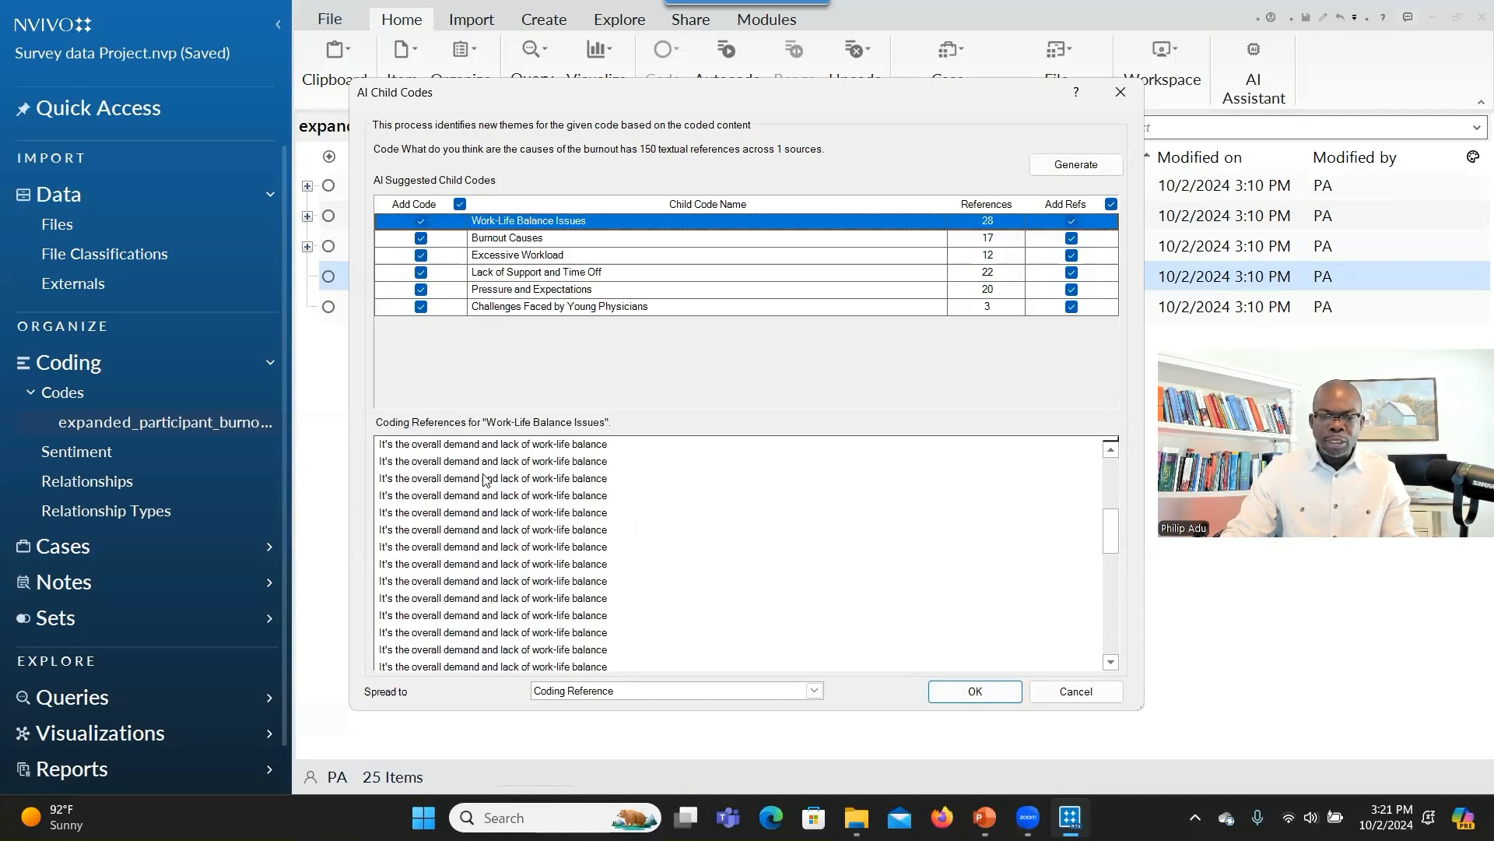
scroll(484, 498, up, 3)
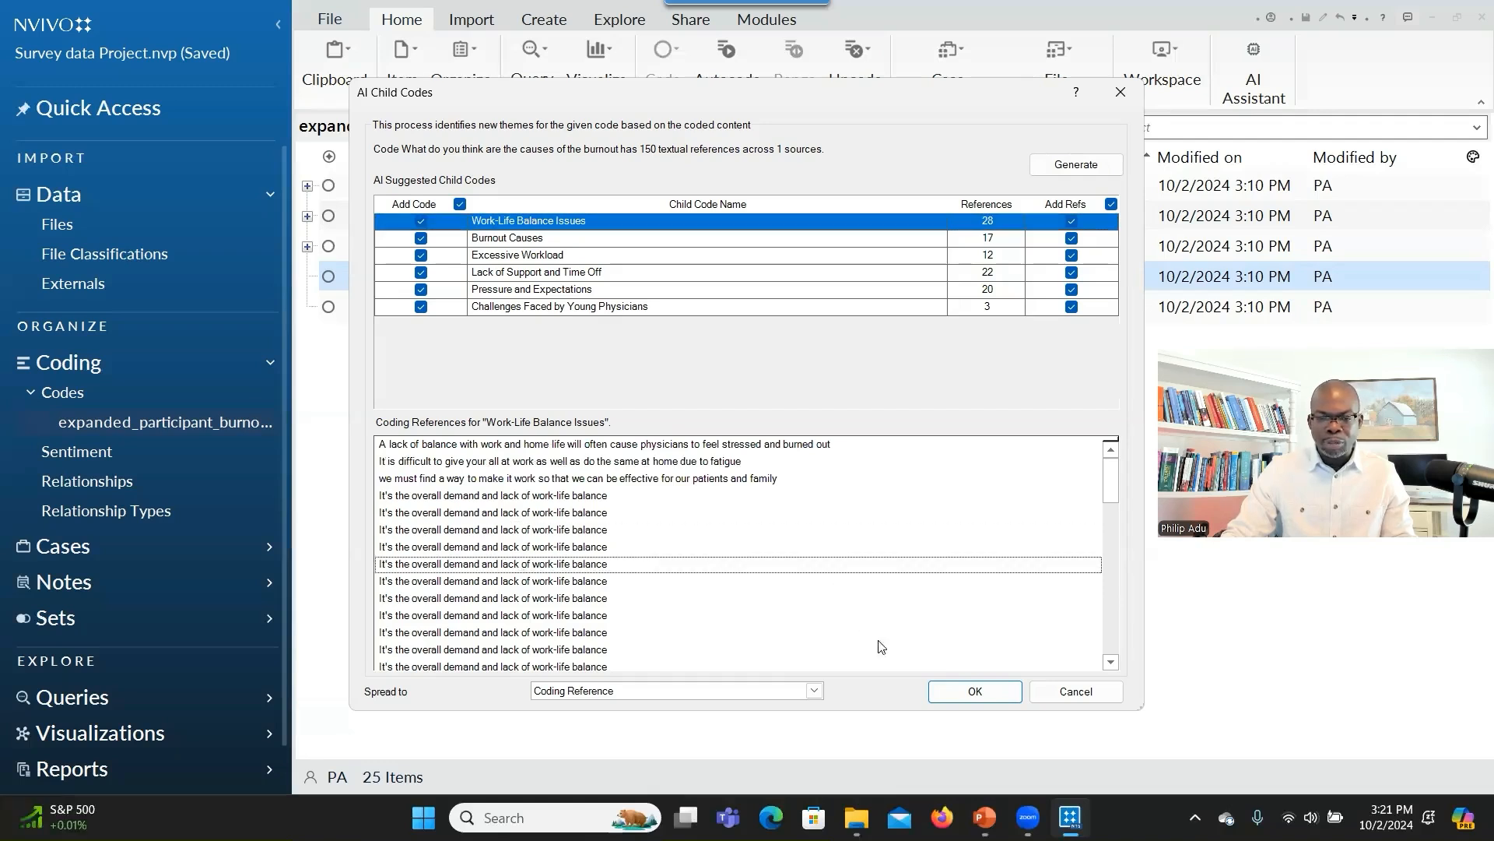
click(954, 692)
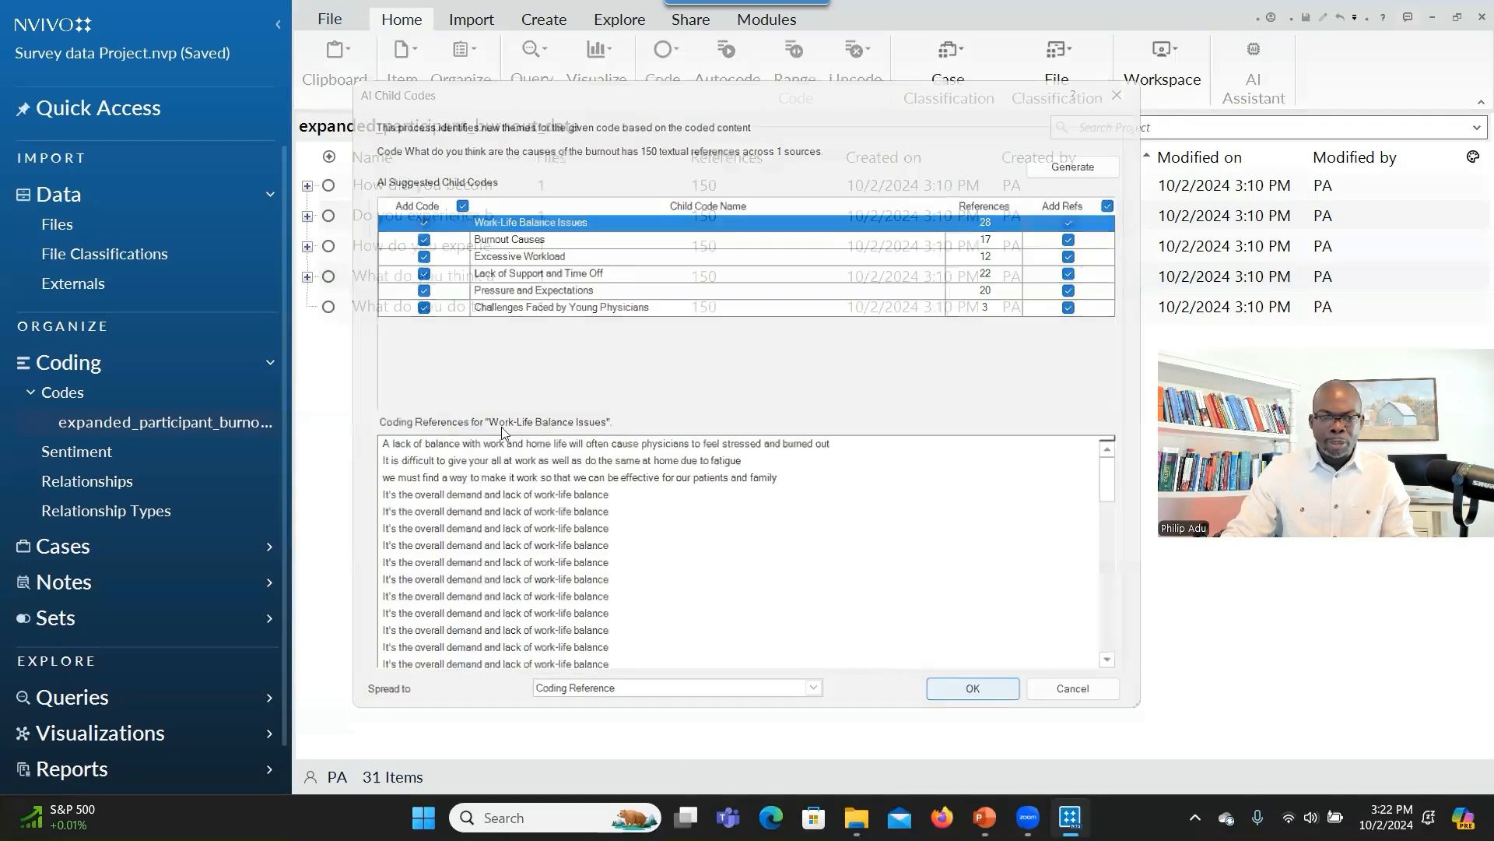
Generate AI child codes for "What do you do to reduce your burnout" and add all suggestions with their references.
right_click(433, 310)
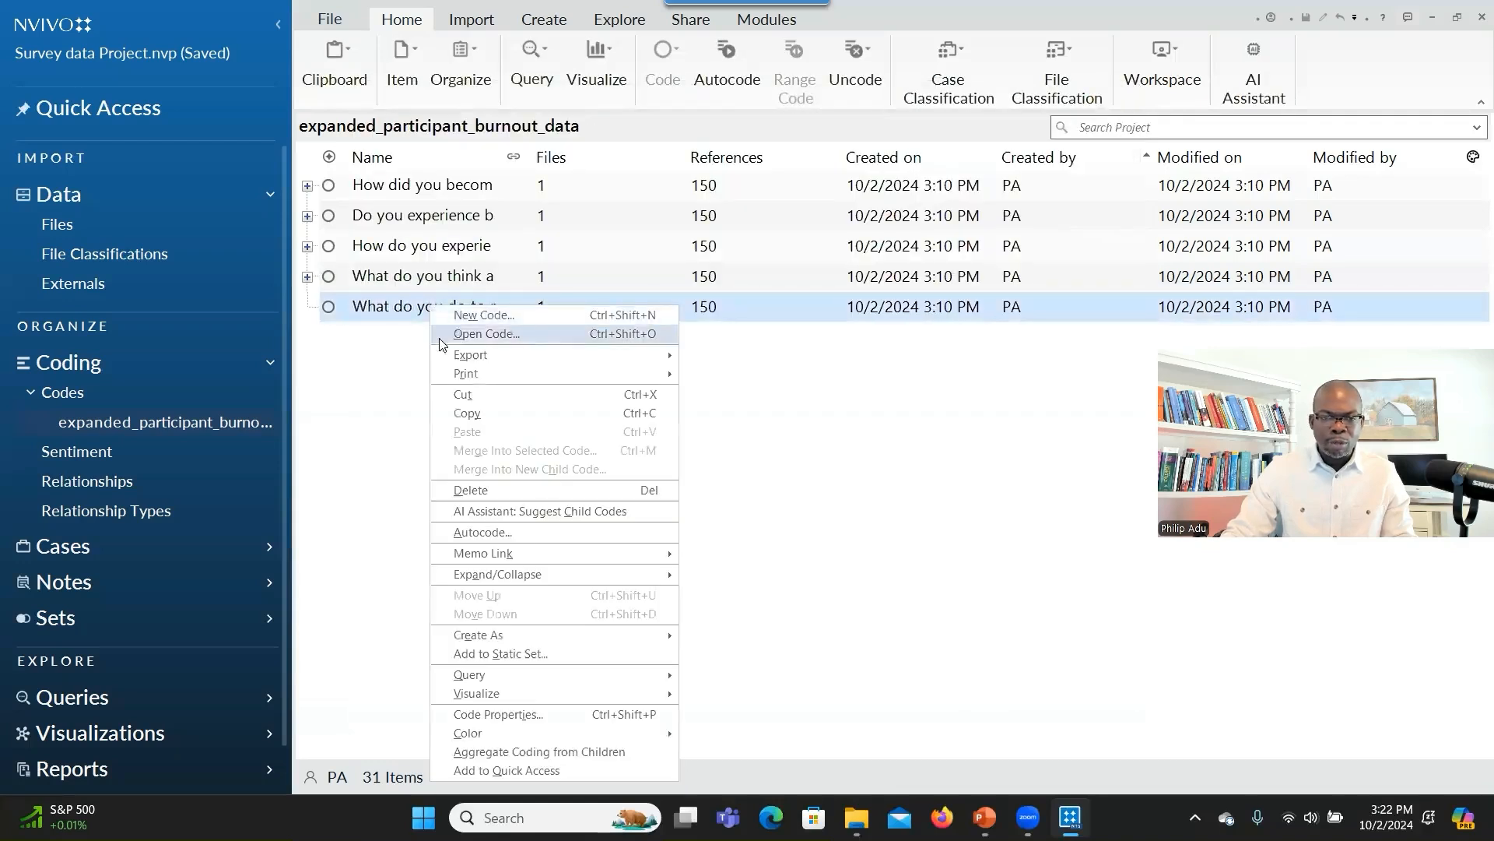
key(Escape)
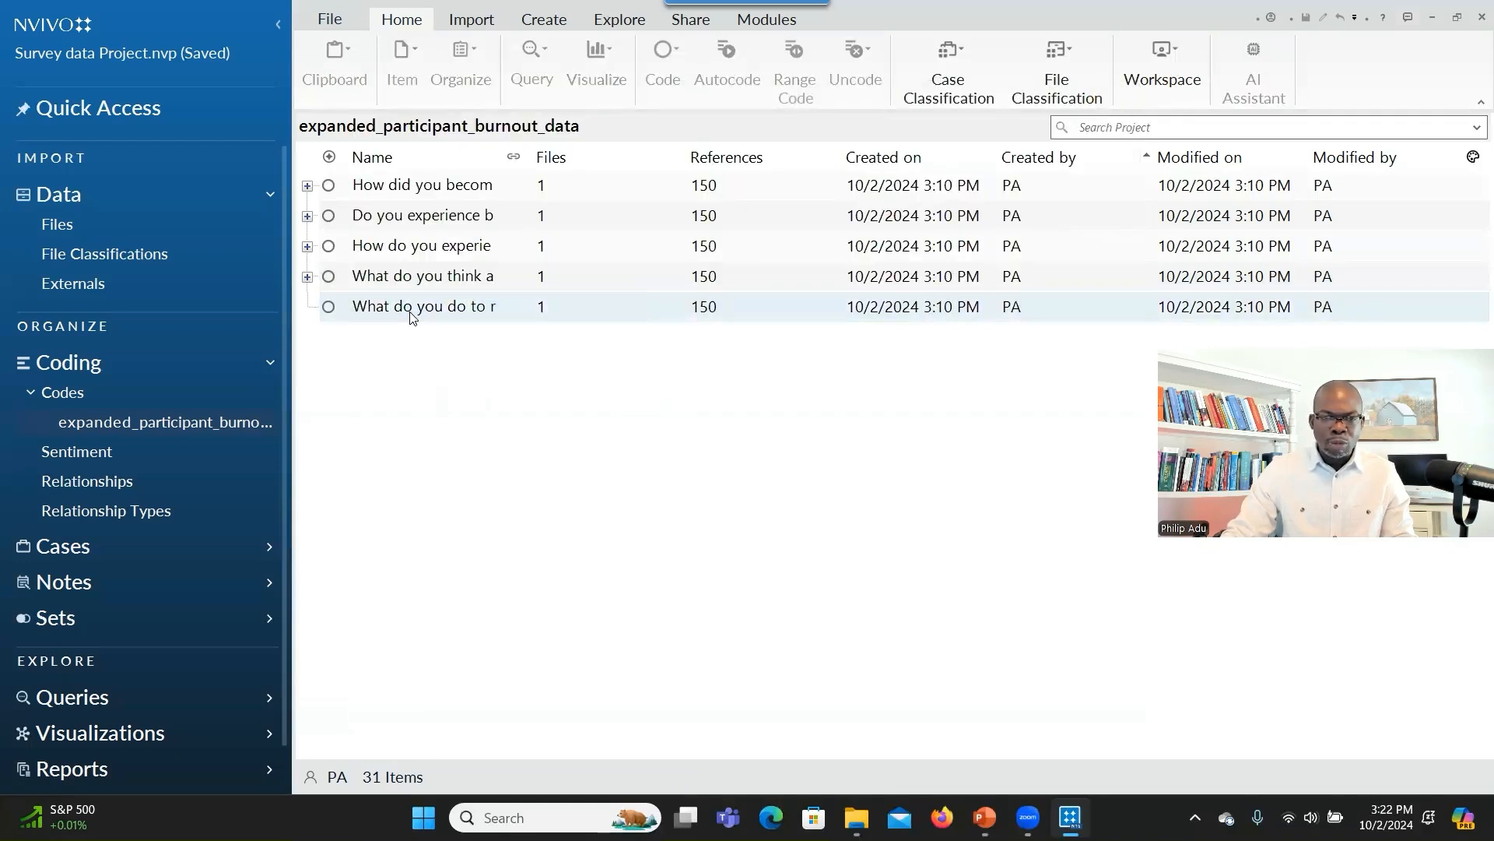
right_click(411, 312)
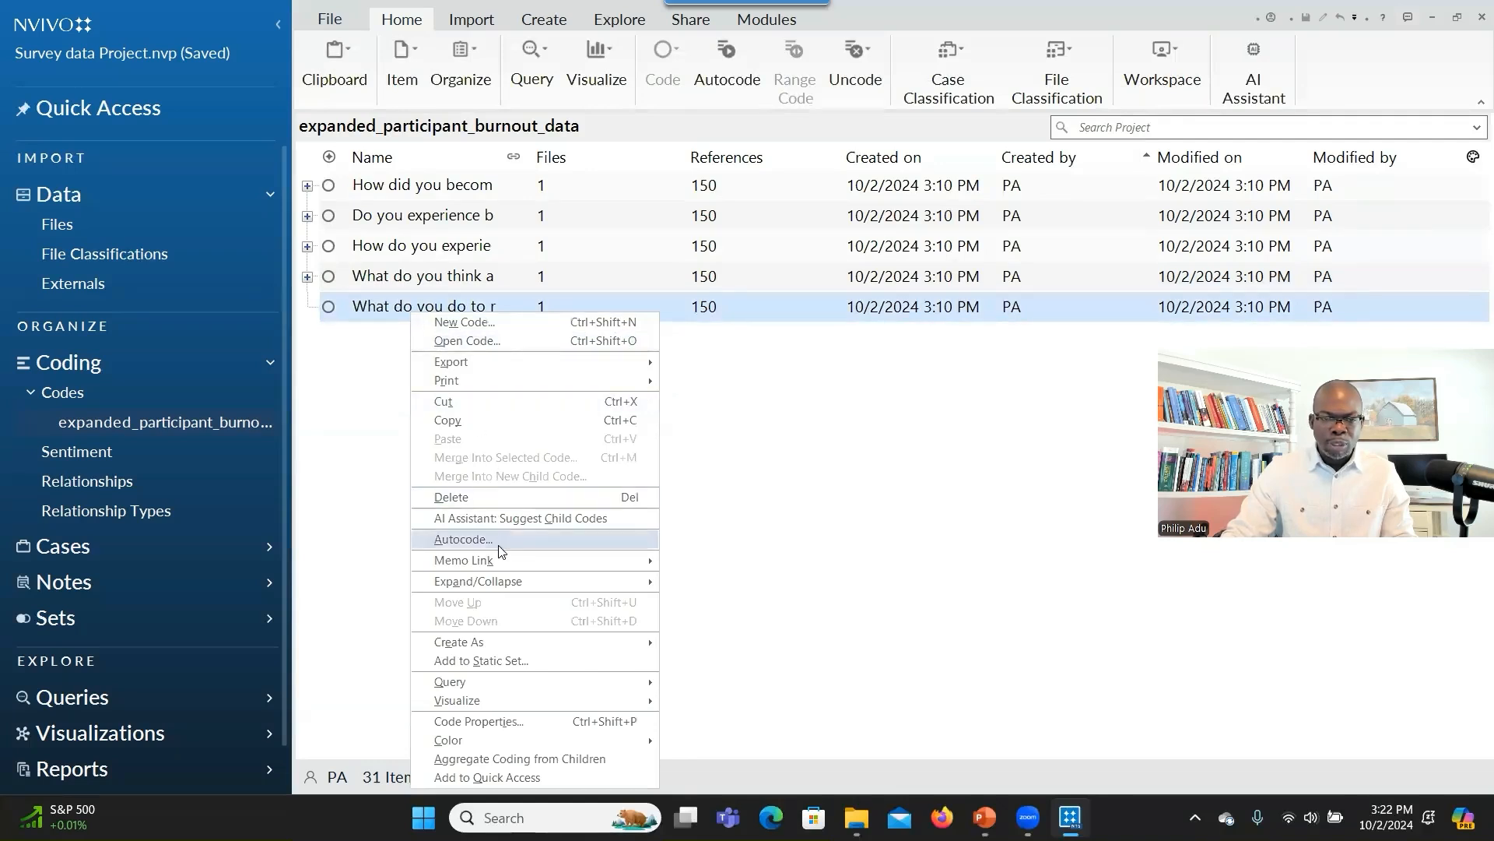
click(500, 517)
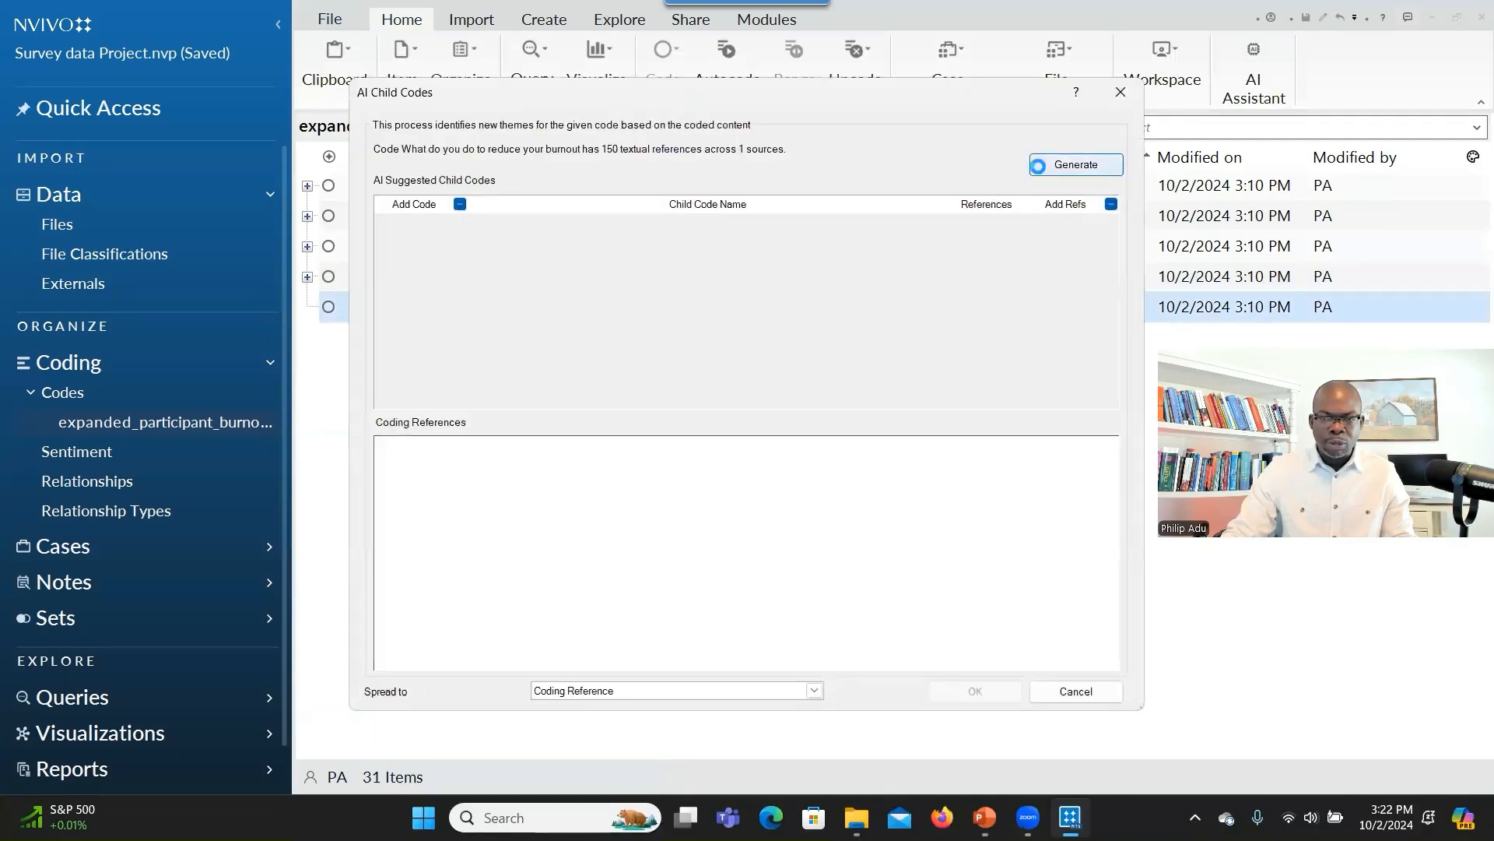
click(1039, 165)
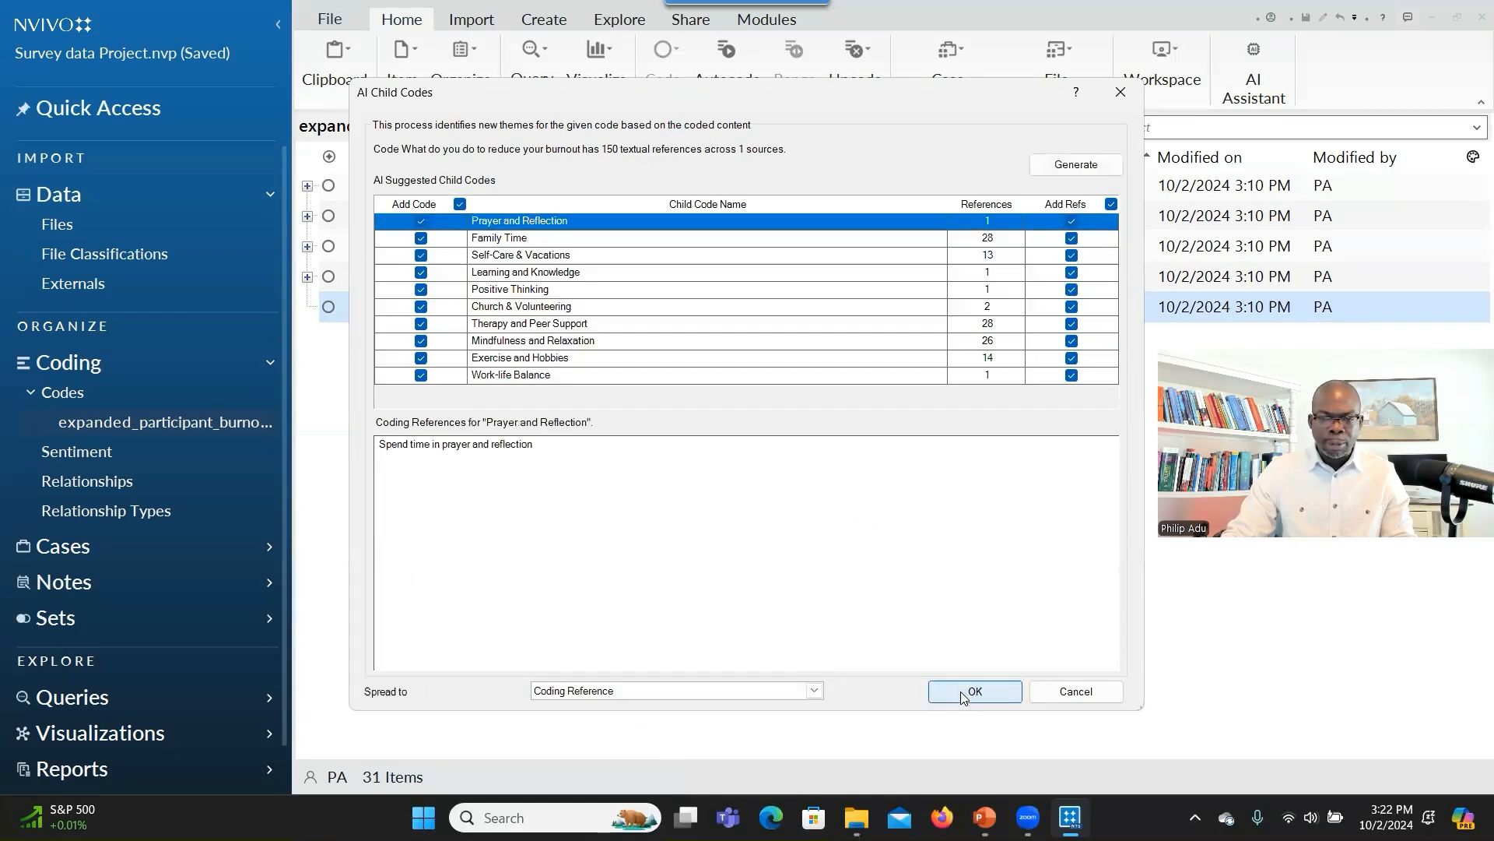
click(964, 694)
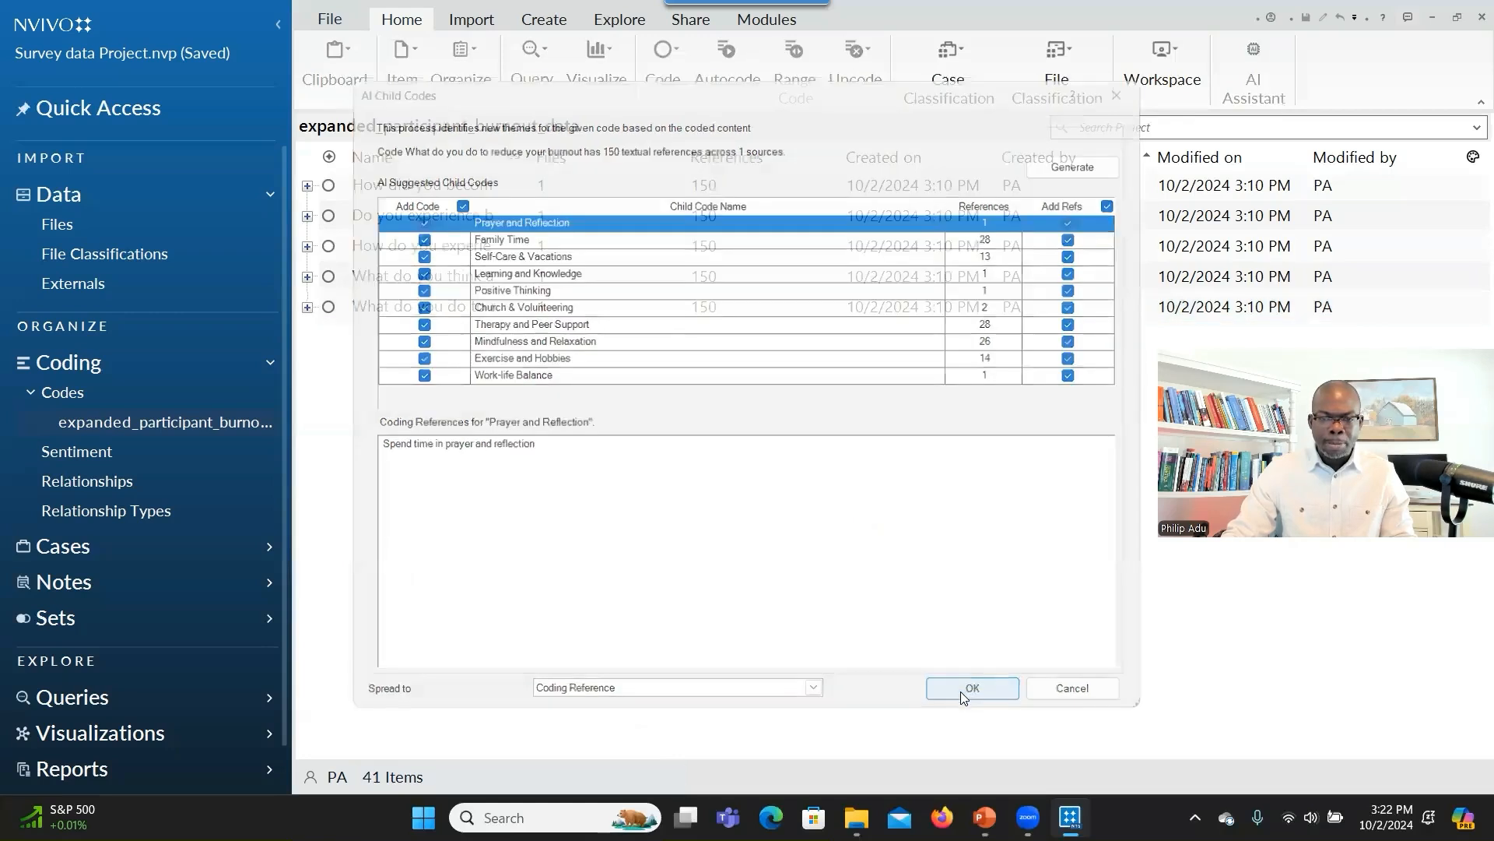
Examine the AI child codes and their reference counts under the burnout causes and burnout reduction questions, collapsing both codes again.
click(307, 277)
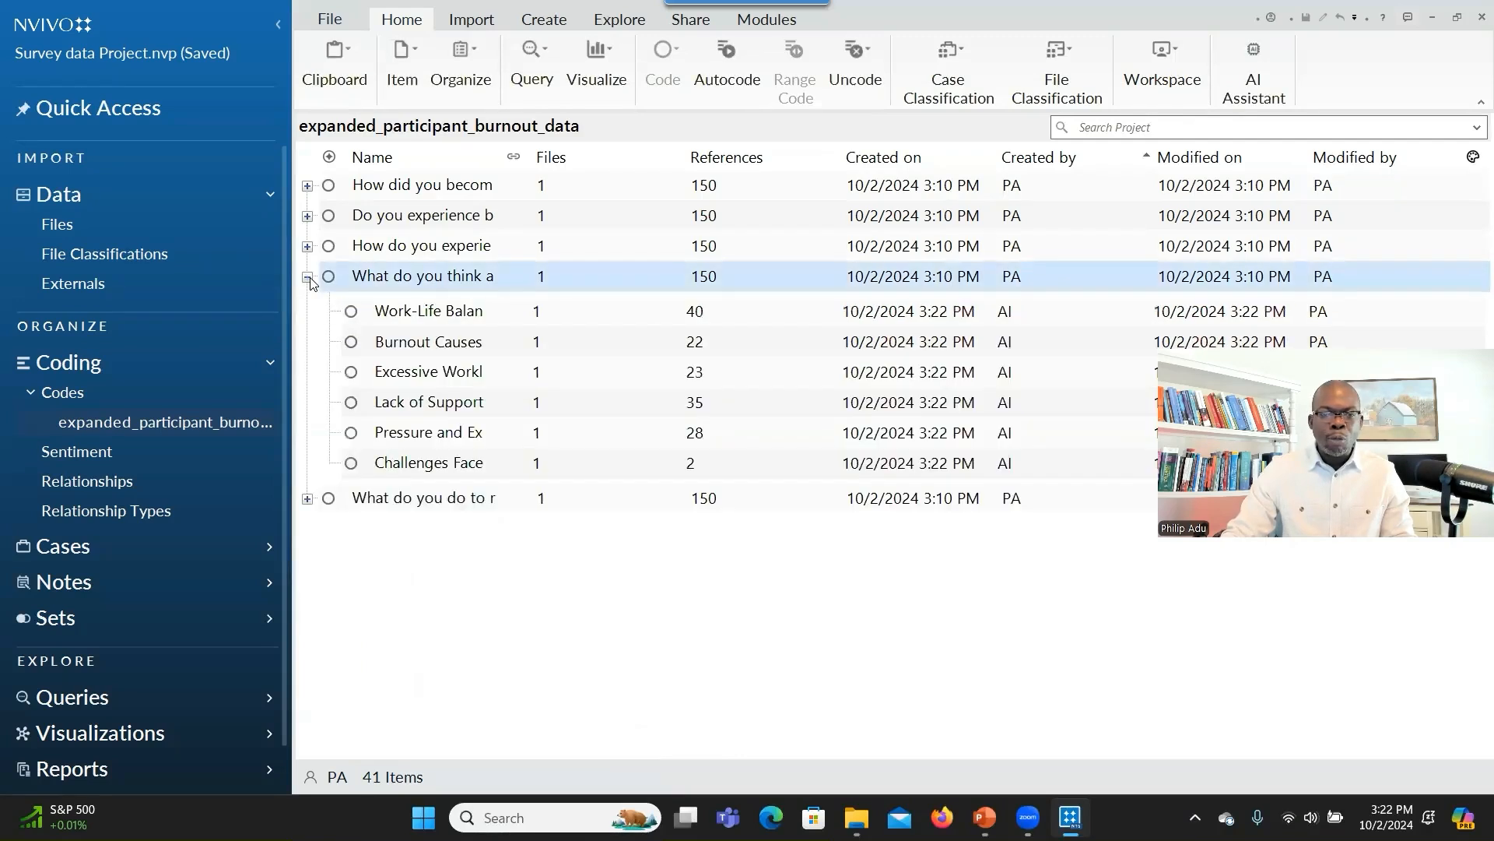
click(308, 498)
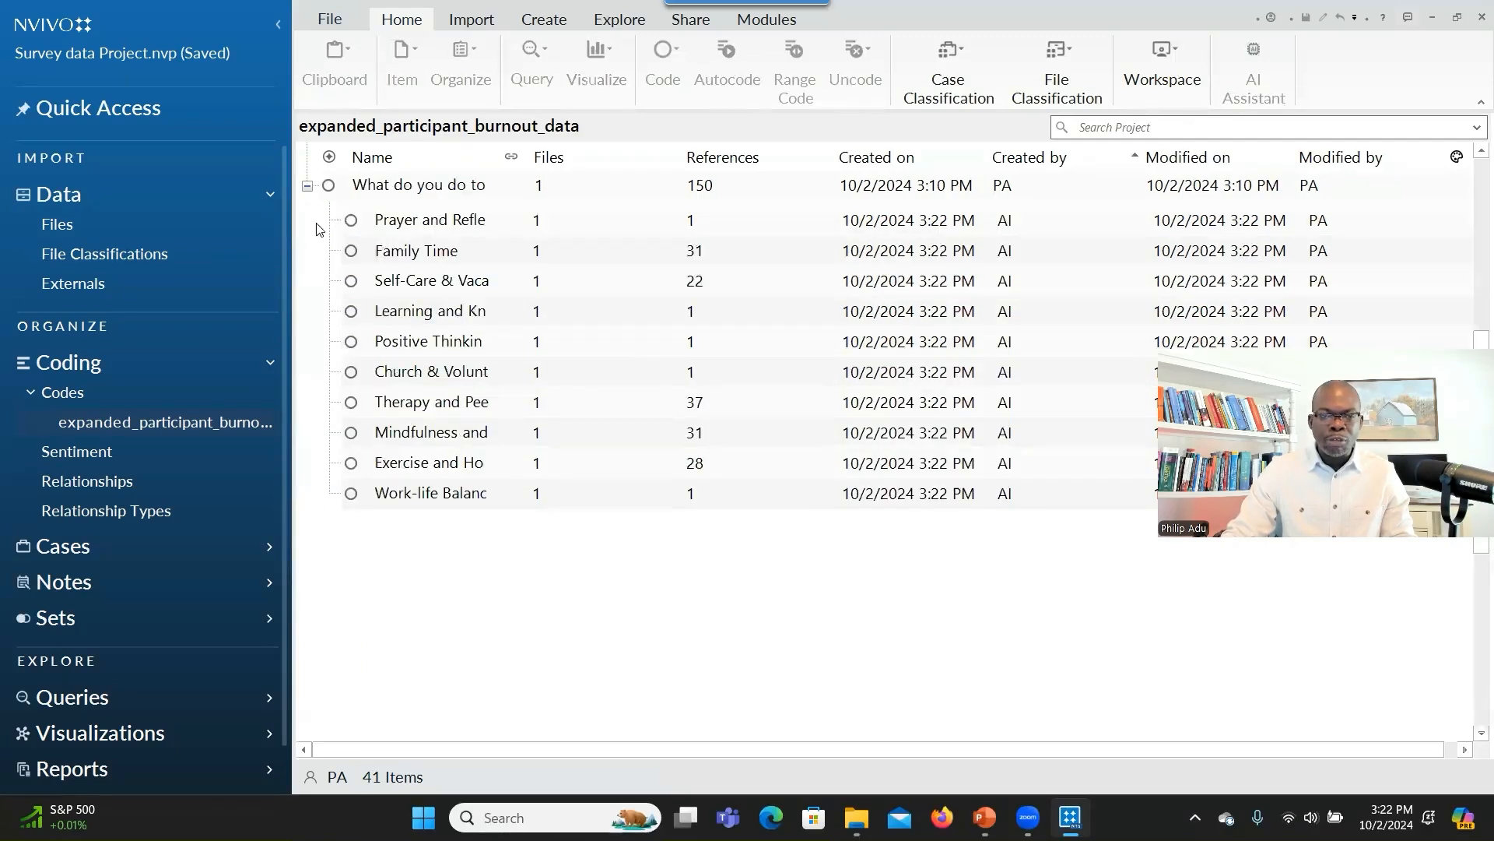
click(308, 186)
click(308, 276)
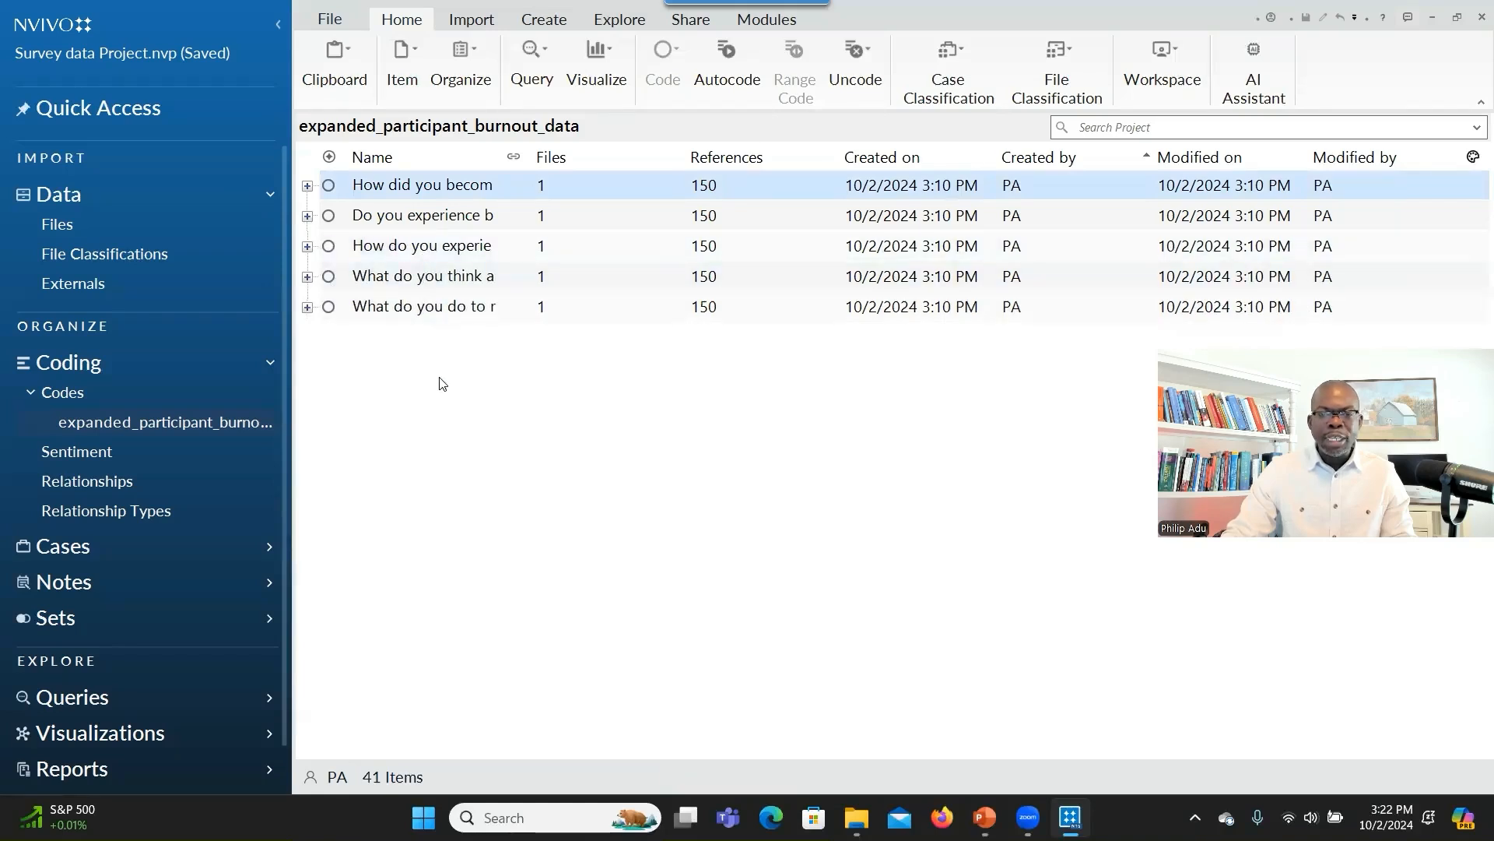
click(308, 308)
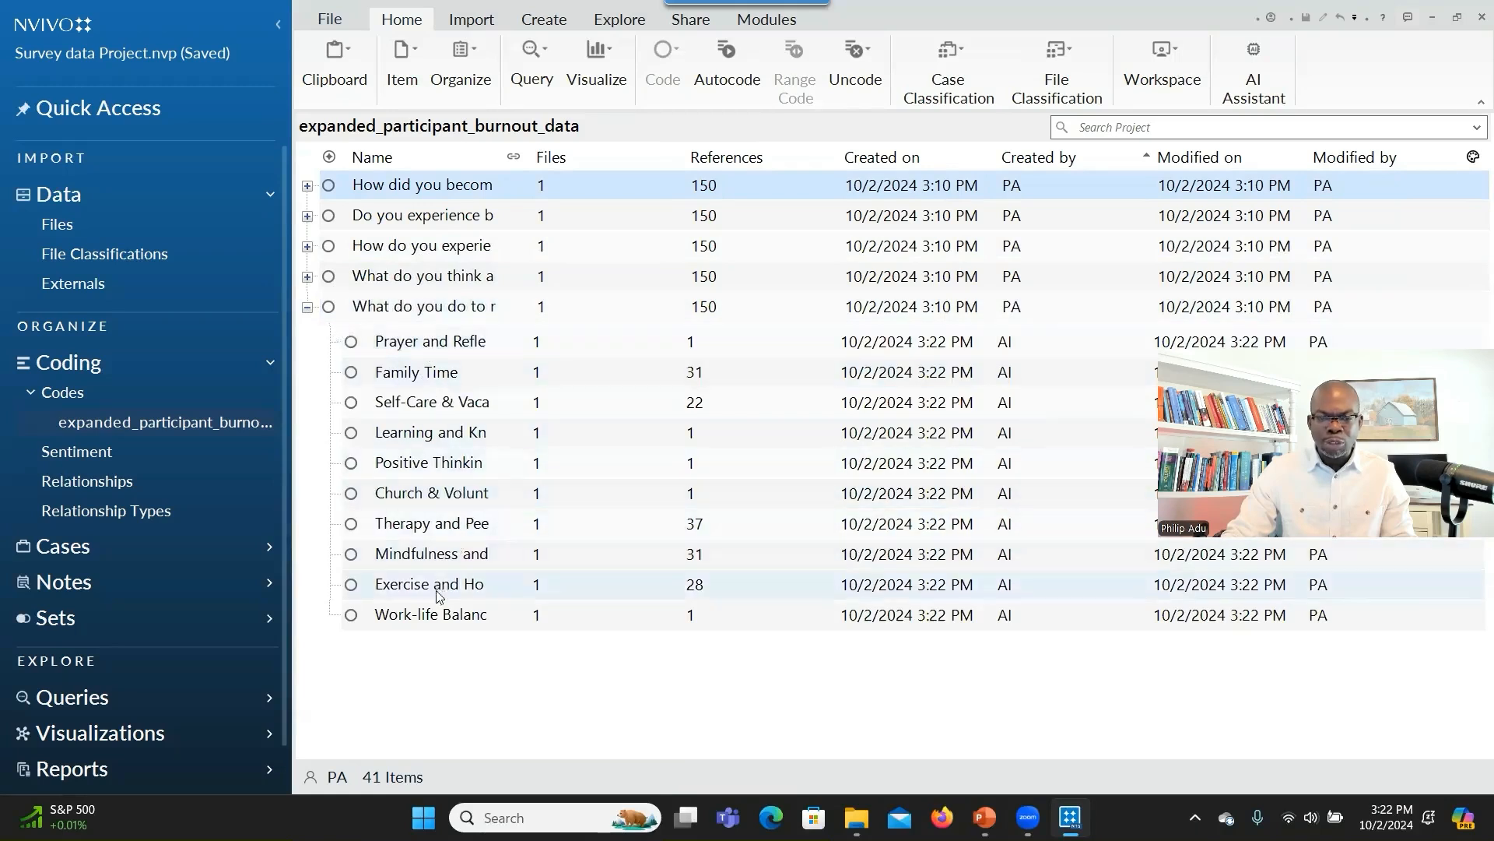
click(308, 307)
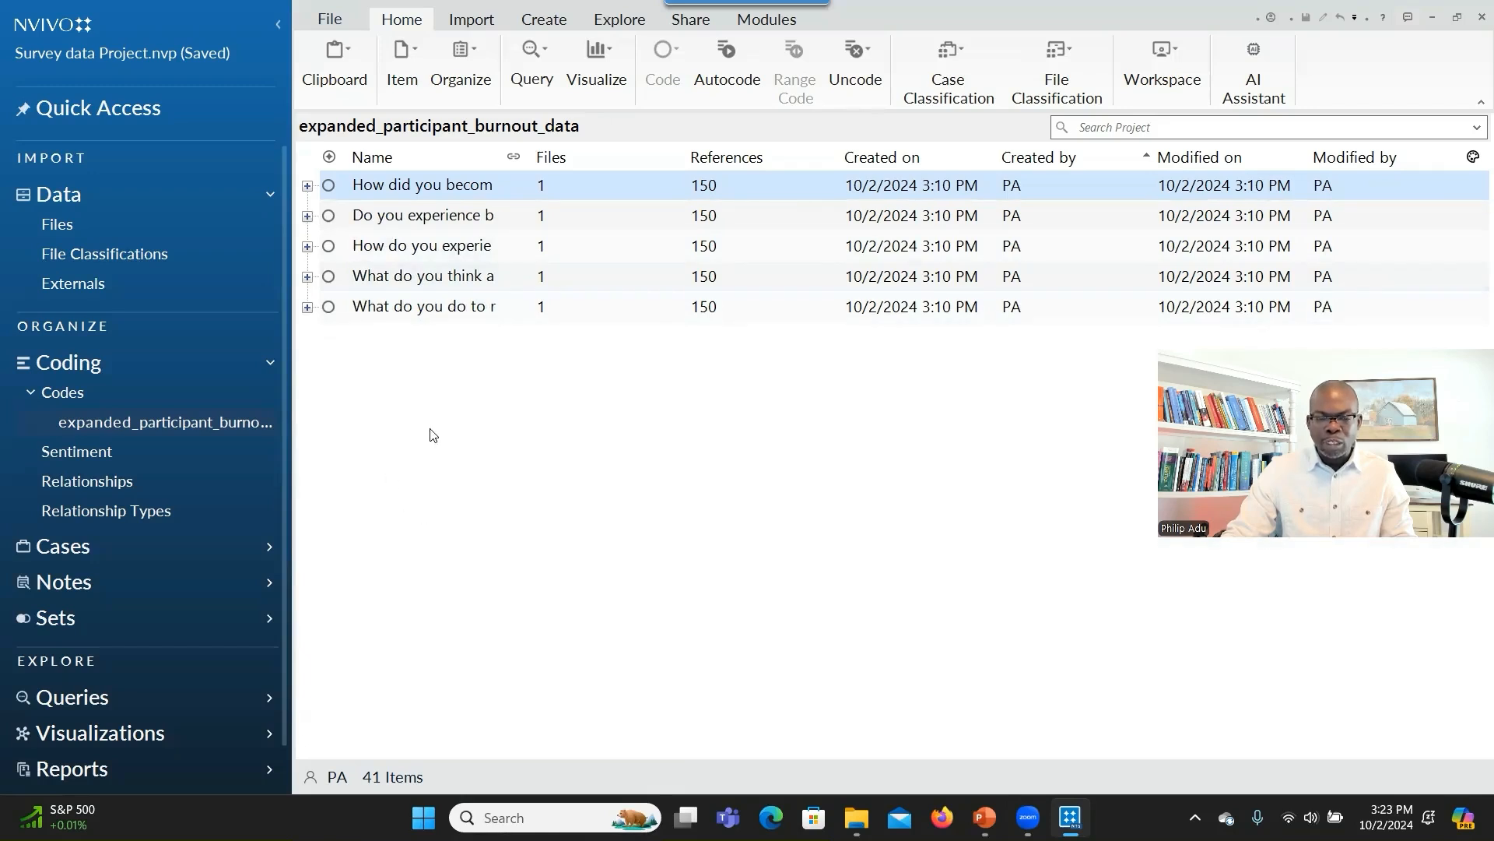
click(308, 307)
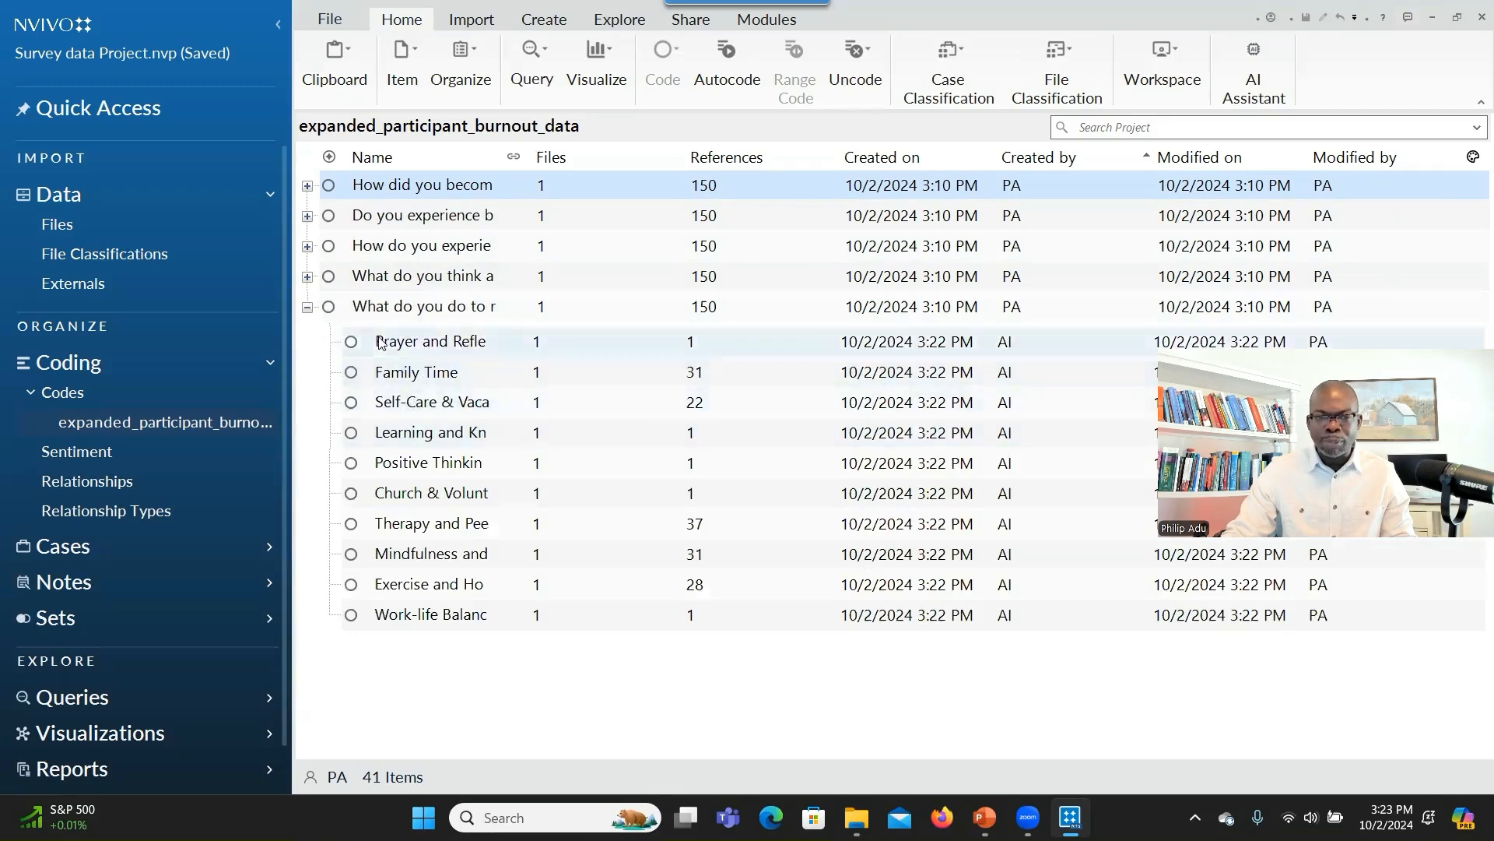
click(308, 307)
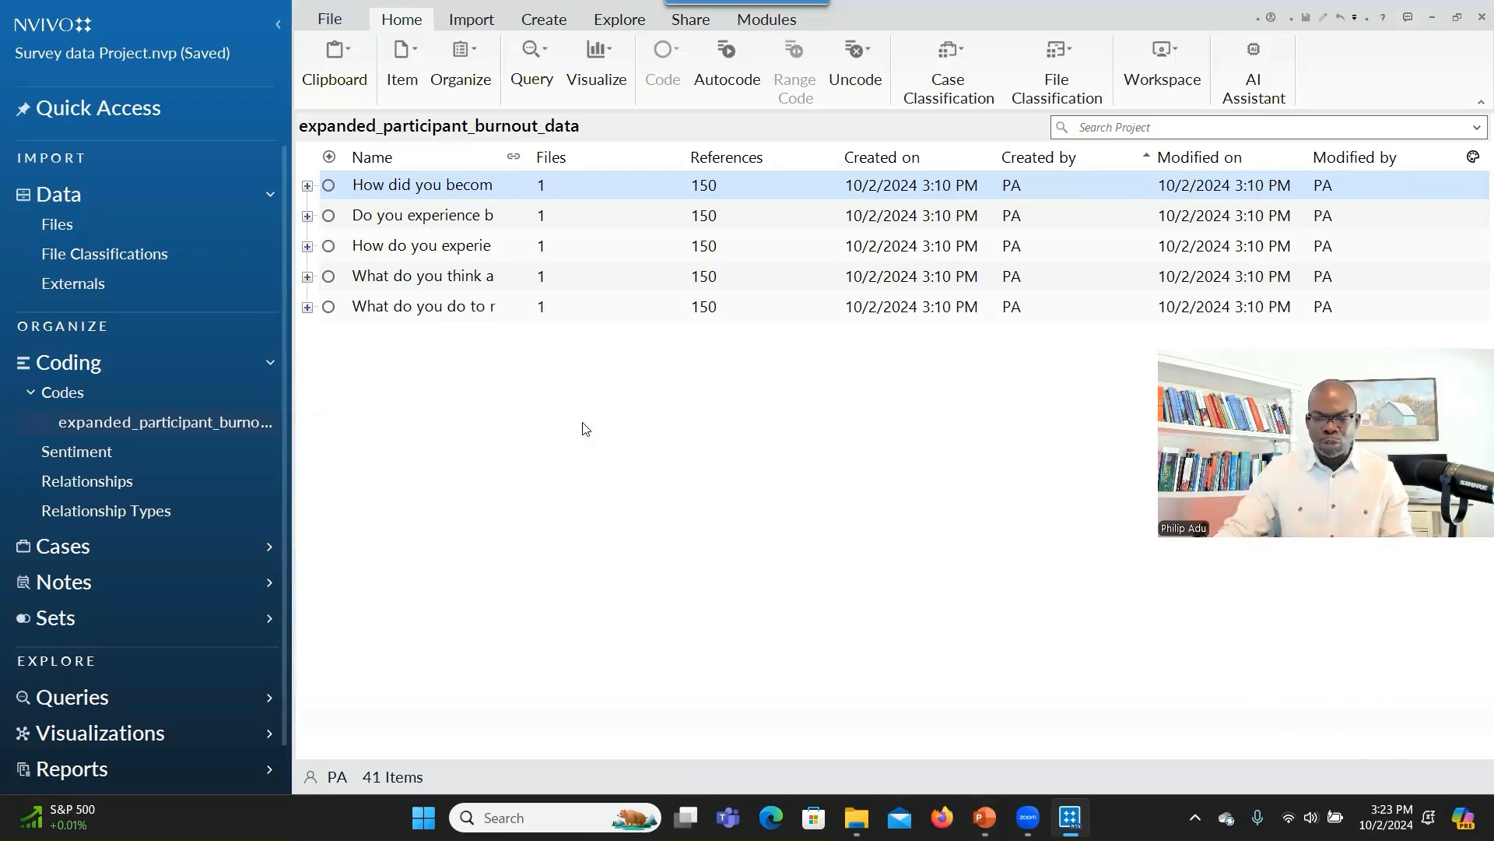
Switch to the PowerPoint presentation and review the two research questions and their labels on slide 17, then return to NVivo.
mouse_move(984, 817)
click(915, 696)
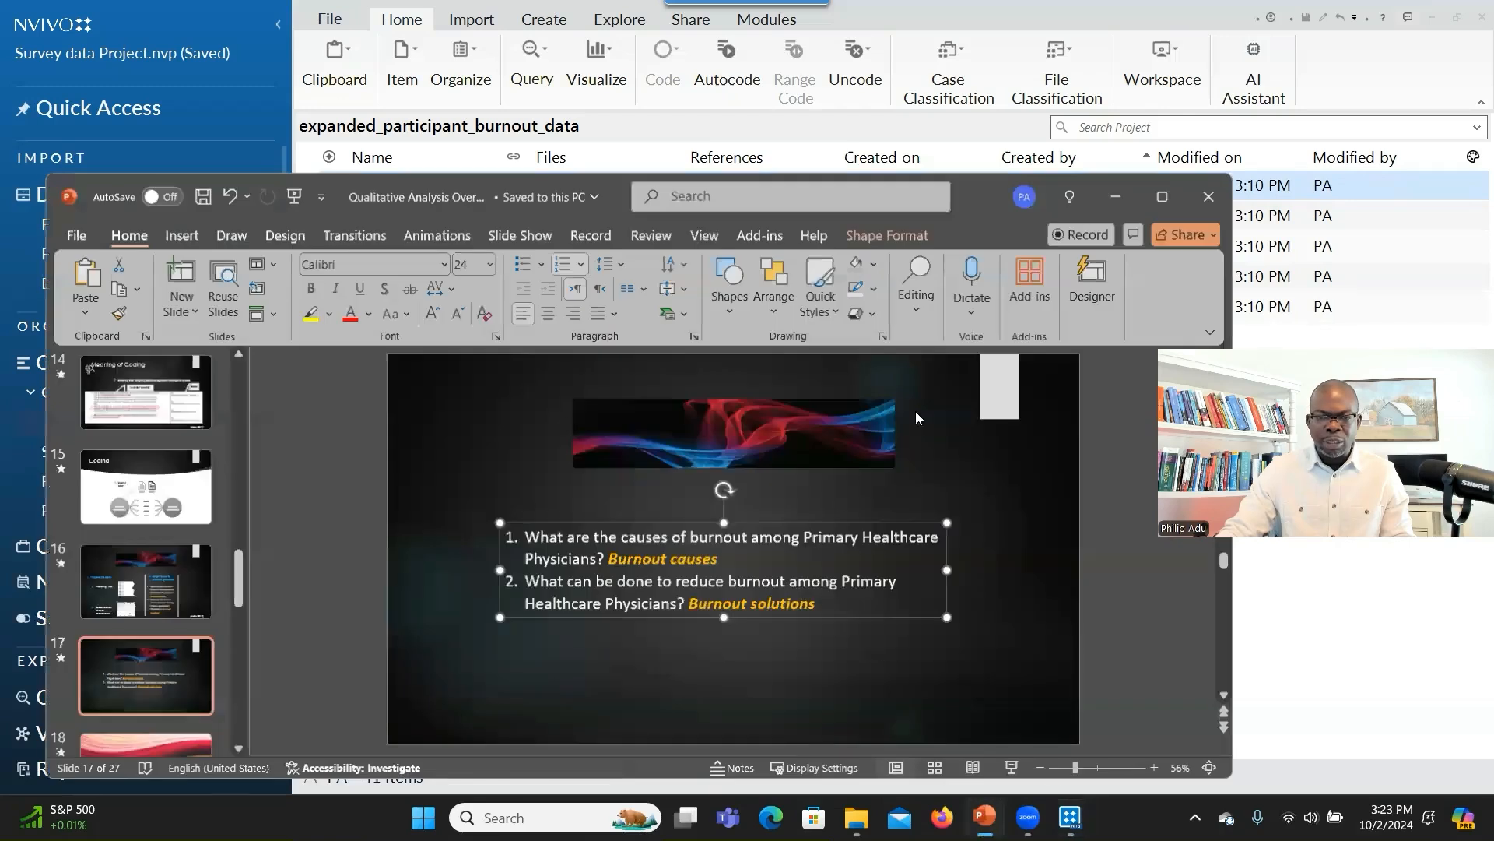
click(1172, 189)
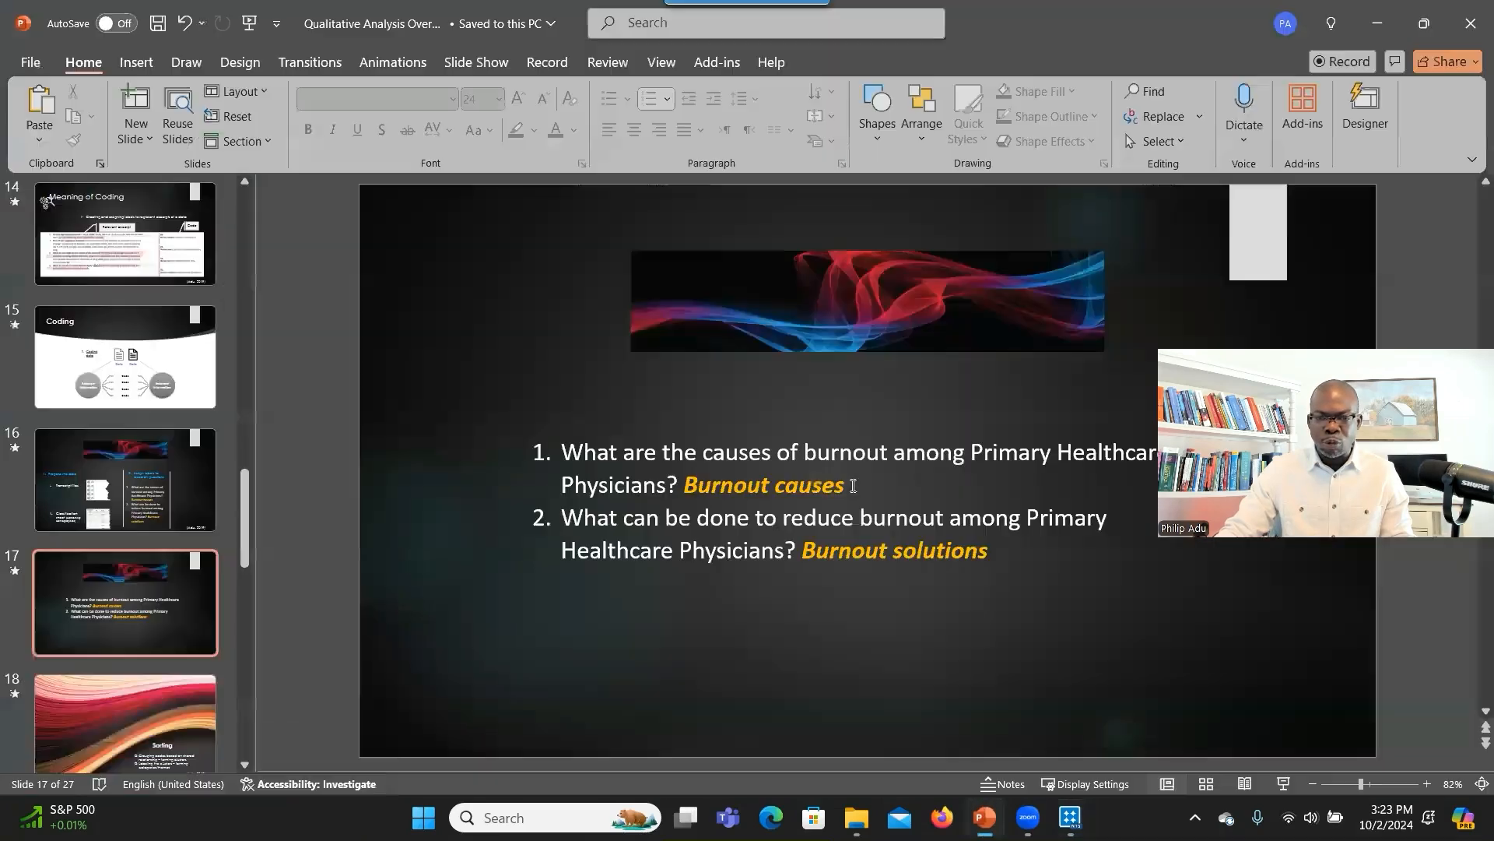
drag(837, 480, 725, 481)
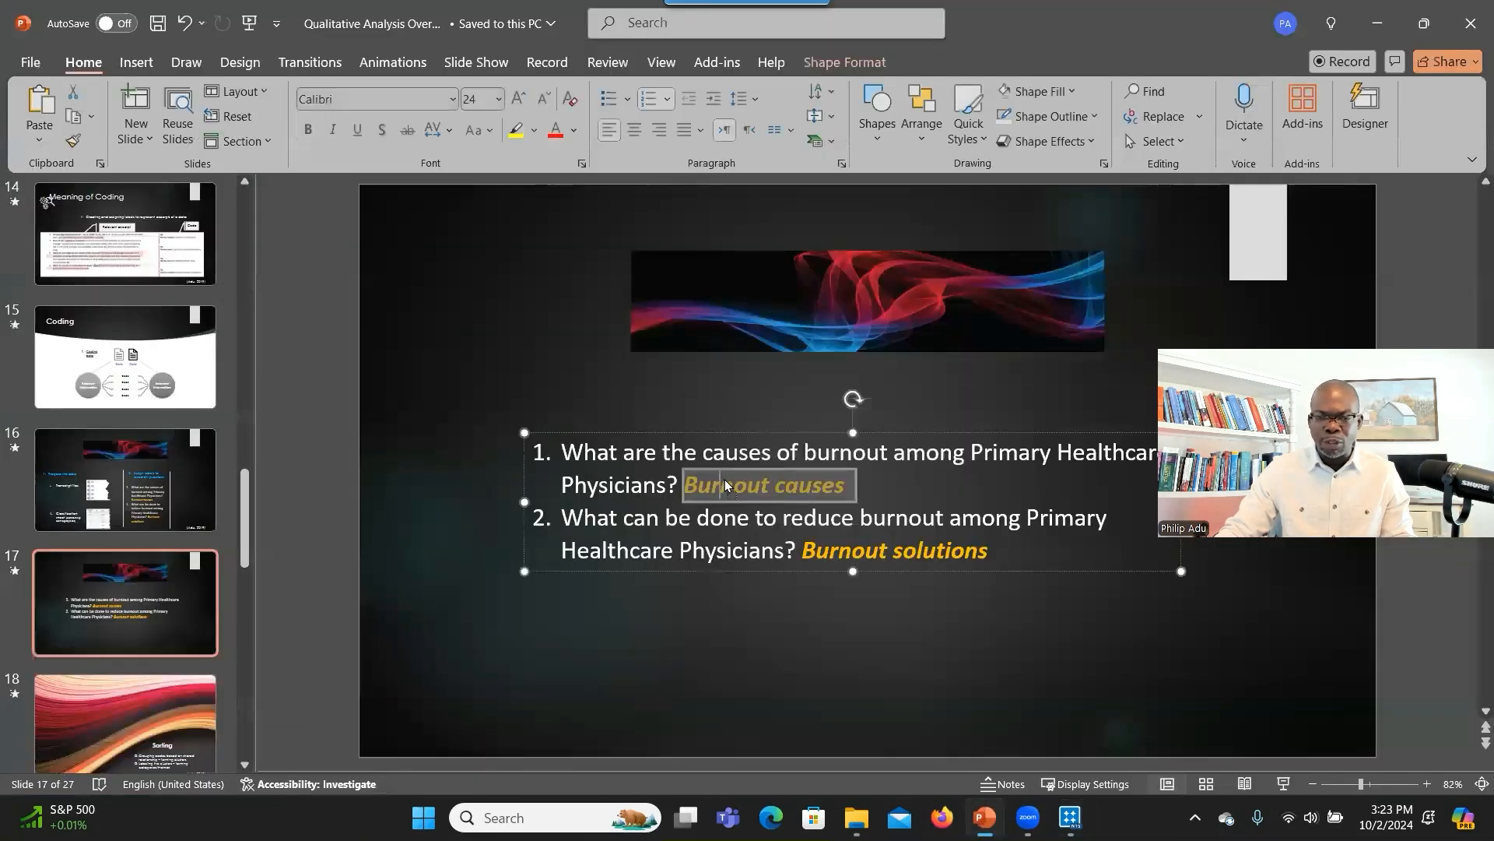
right_click(724, 480)
click(765, 274)
click(766, 274)
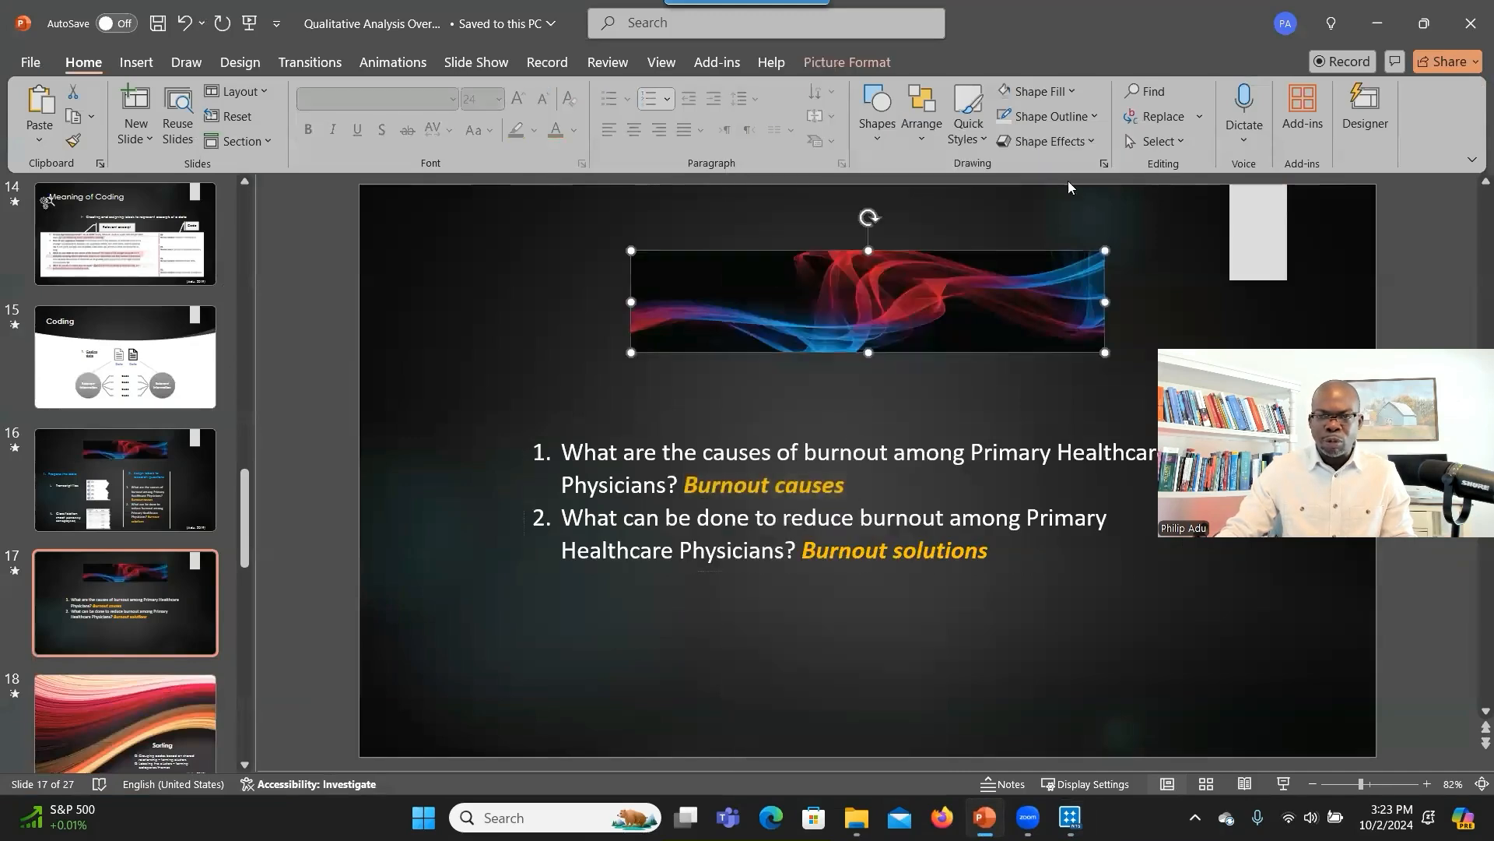
click(1385, 30)
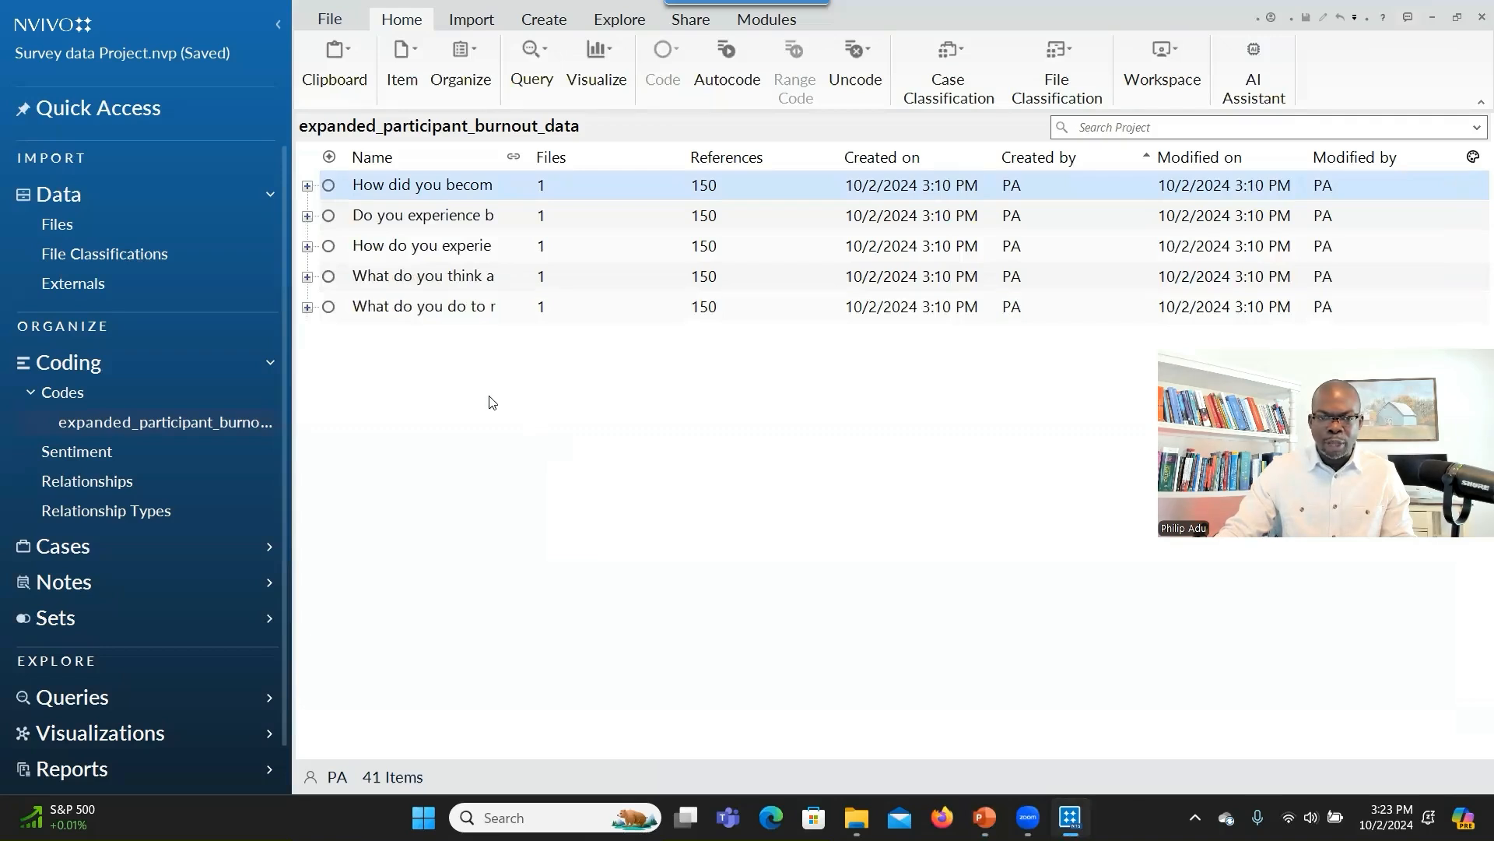
Start a new code in expanded_participant_burnout_data and name it "(RQ1) Burnout causes".
right_click(489, 402)
click(518, 405)
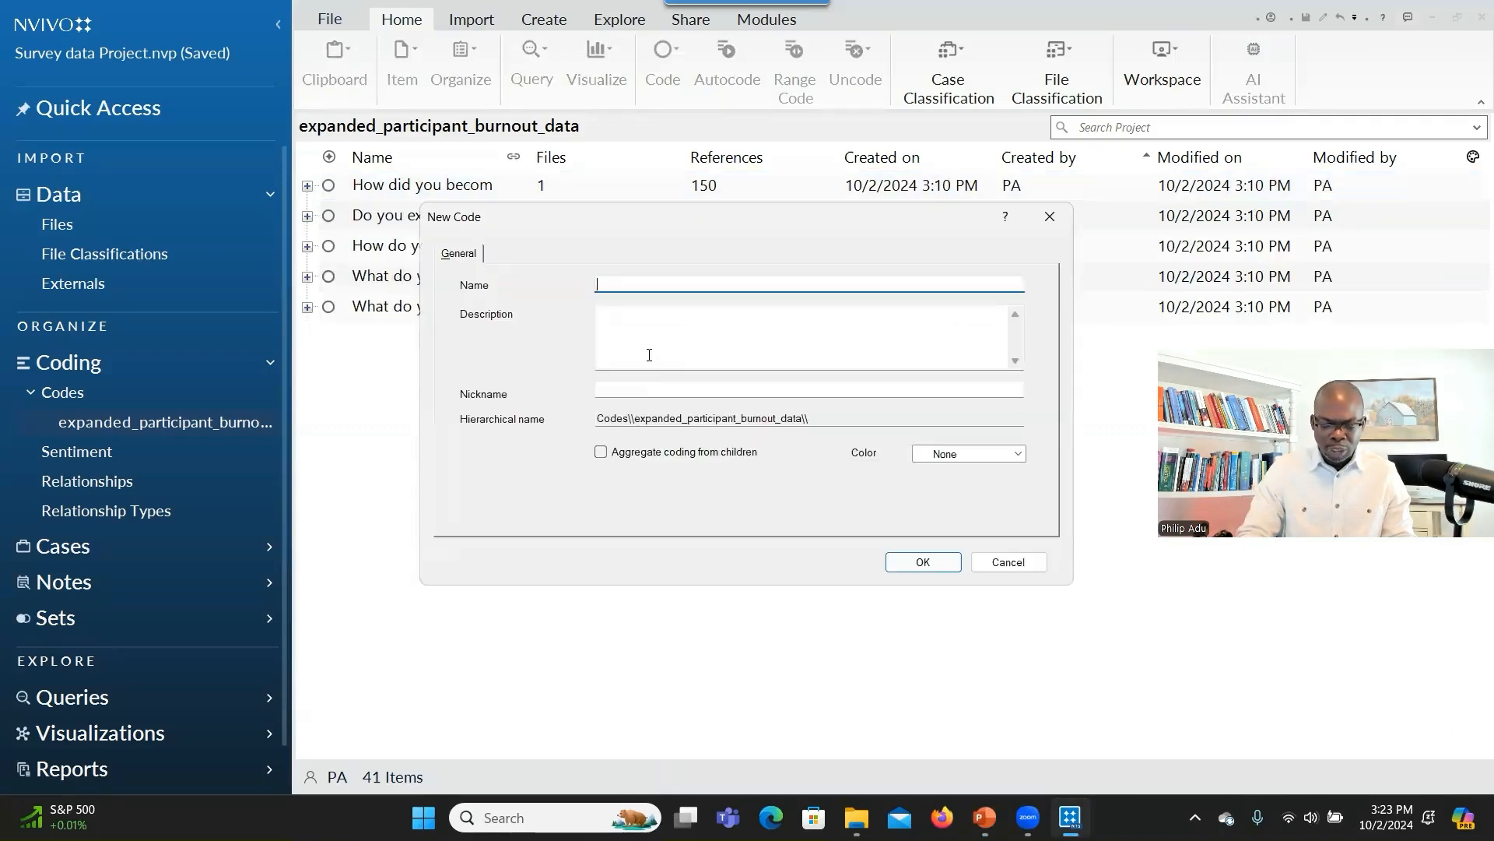
text((RQ1)
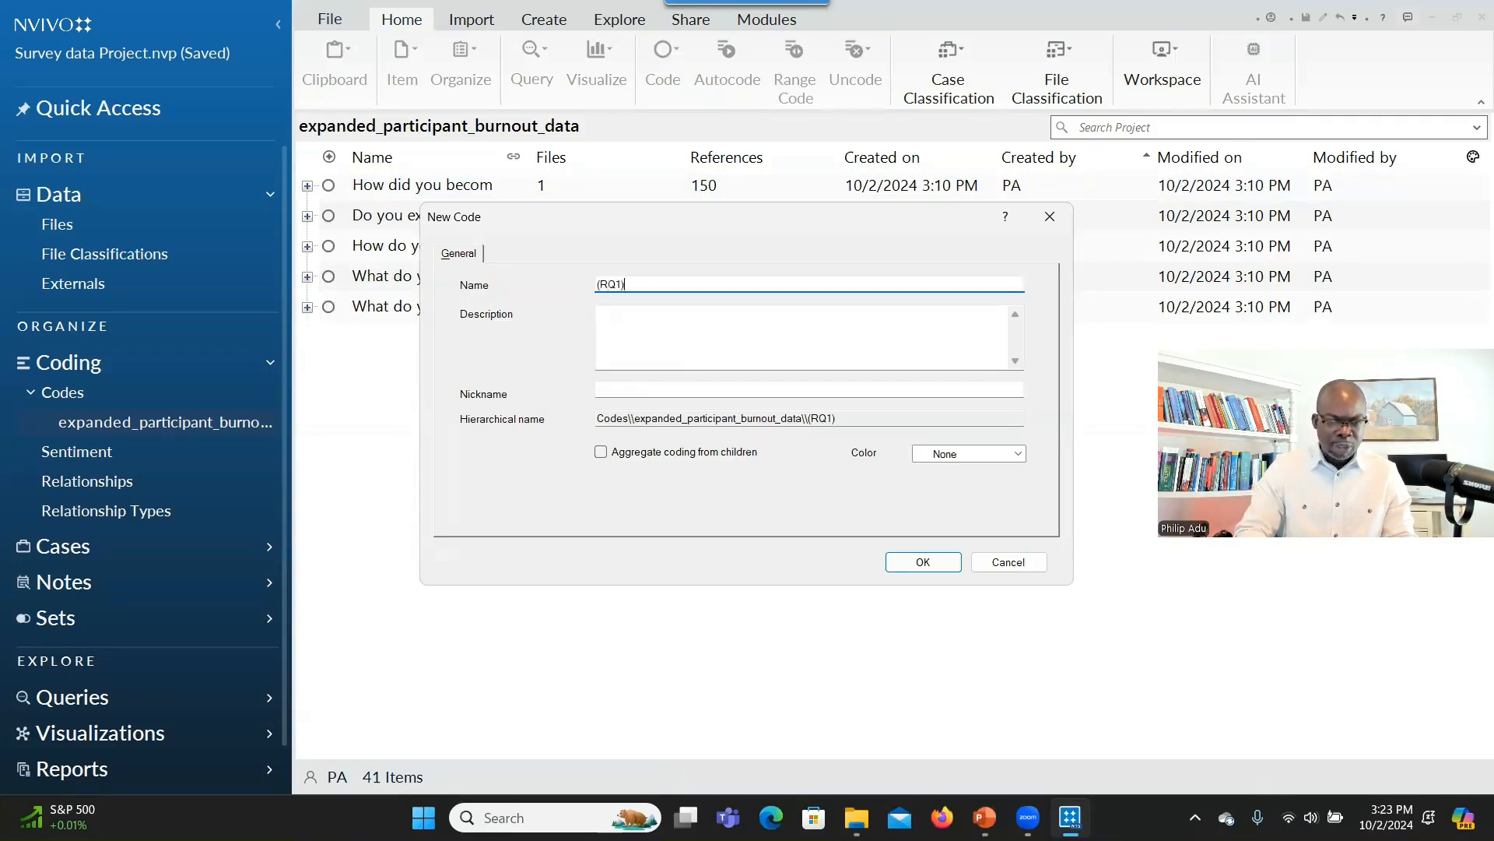
text() Burnout causes)
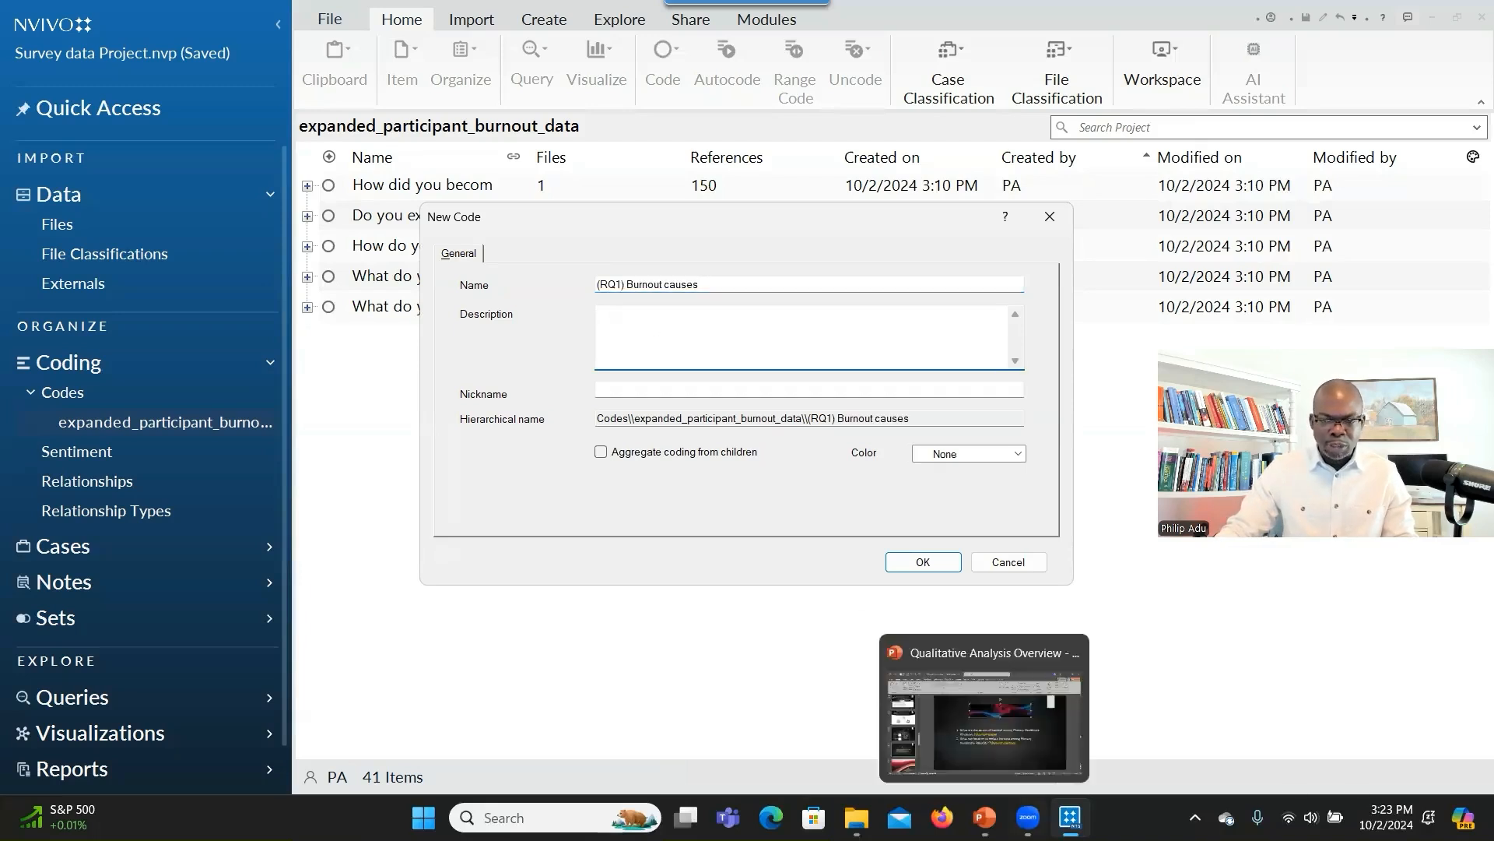
Copy the first research question from the PowerPoint slide into the RQ1 code's description and create it with coding aggregated from children.
click(985, 818)
drag(684, 484, 567, 455)
key(ctrl+c)
key(alt+Tab)
key(Tab)
key(ctrl+v)
click(601, 452)
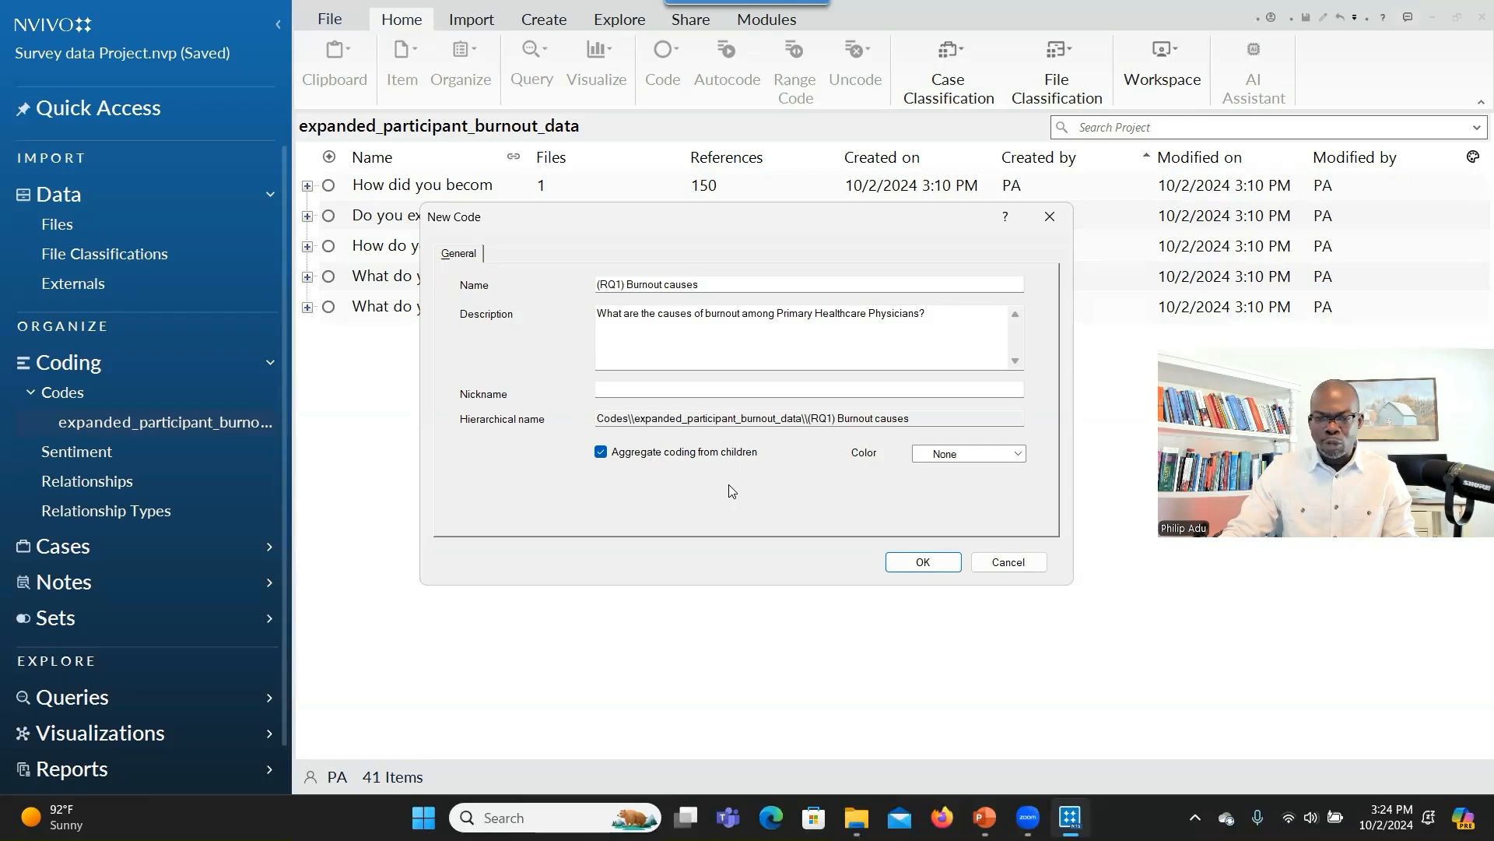
click(903, 562)
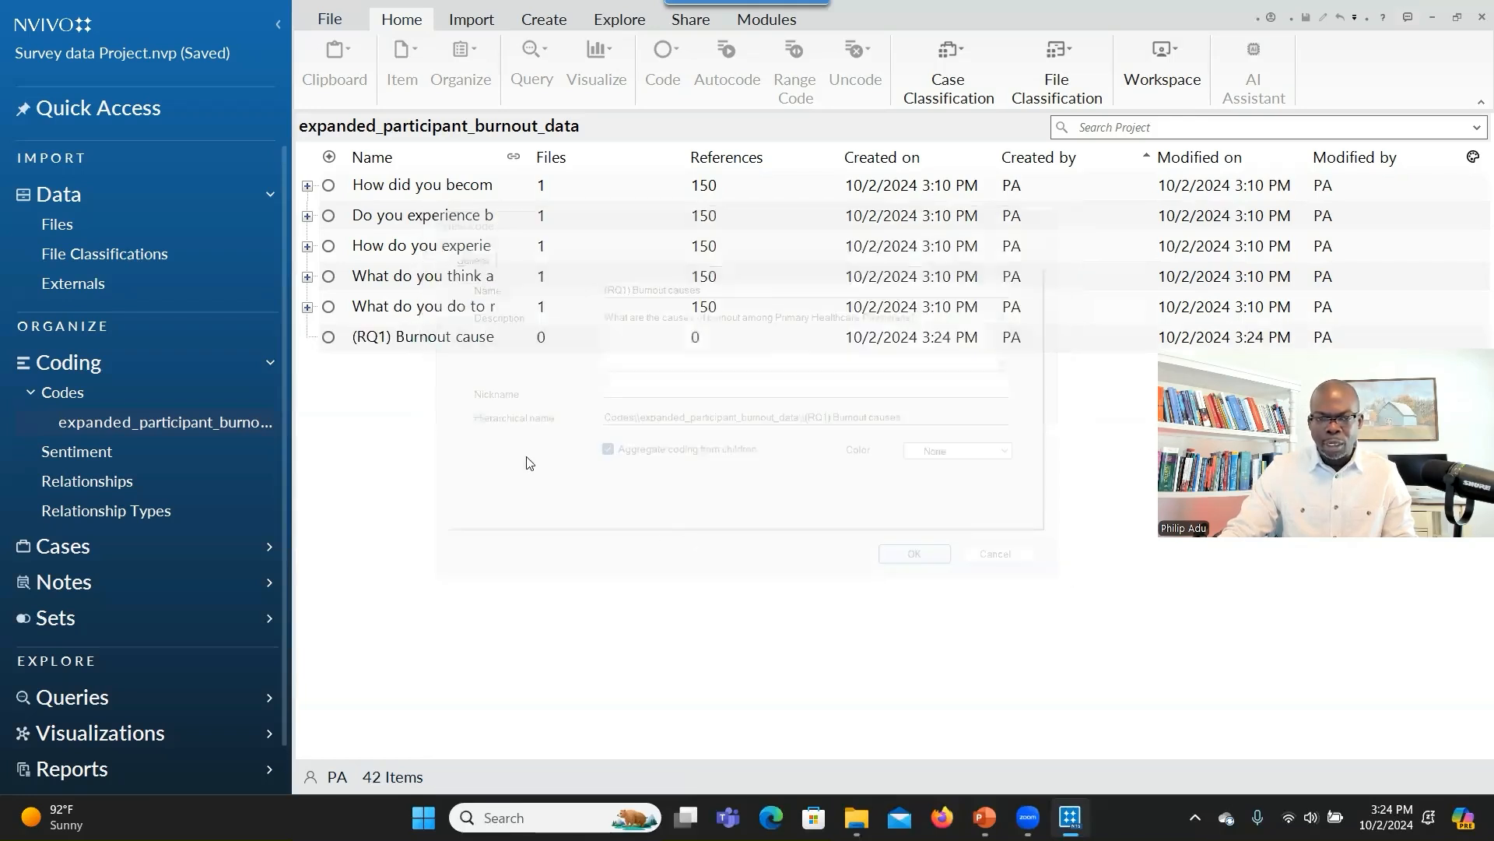
Start another new code in expanded_participant_burnout_data with the name prefix "(RQ2)".
right_click(513, 436)
click(547, 437)
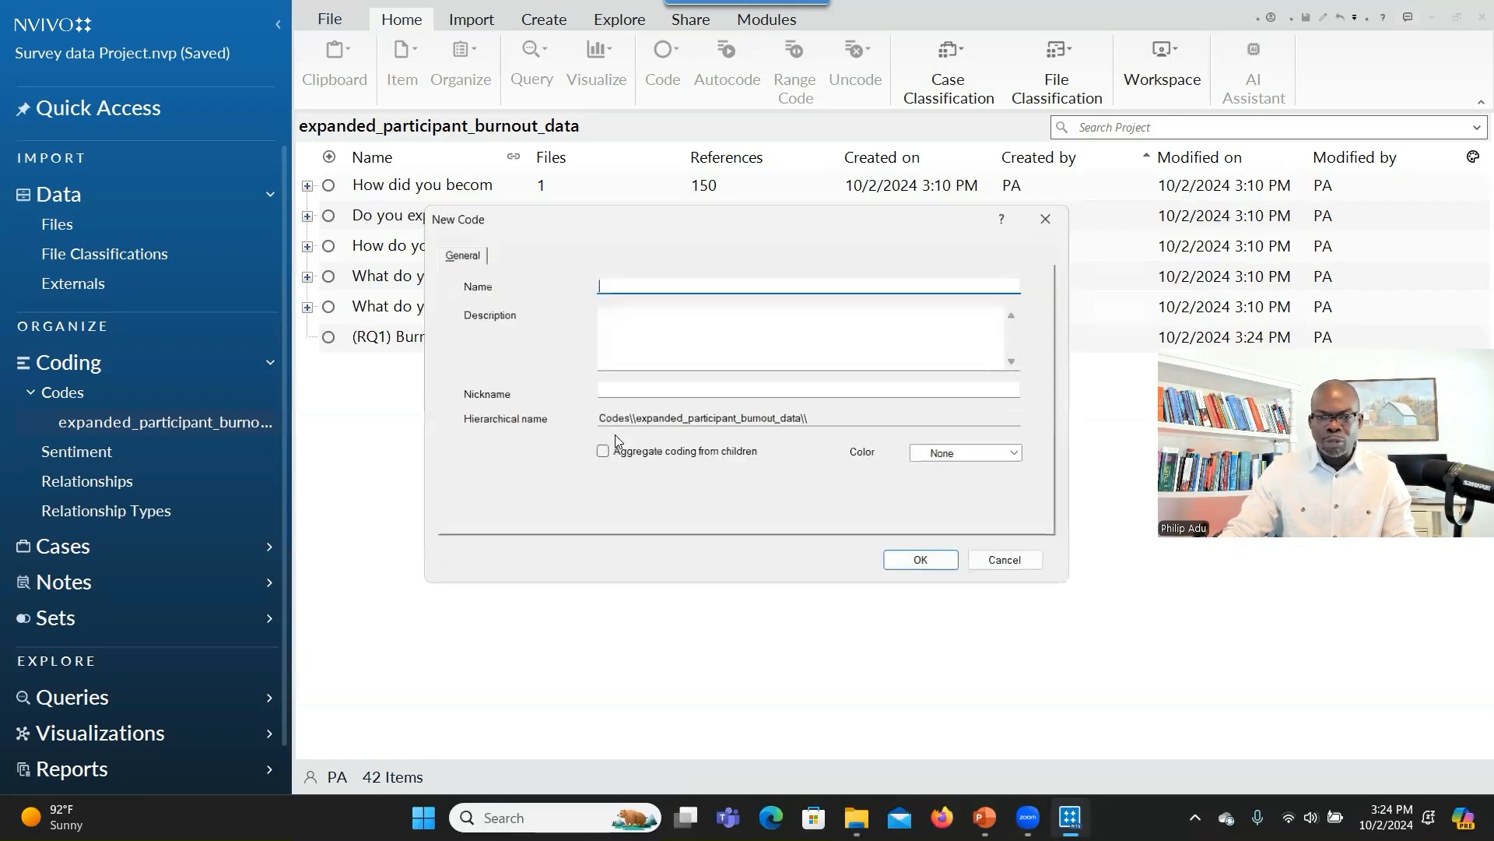
text((RQ2))
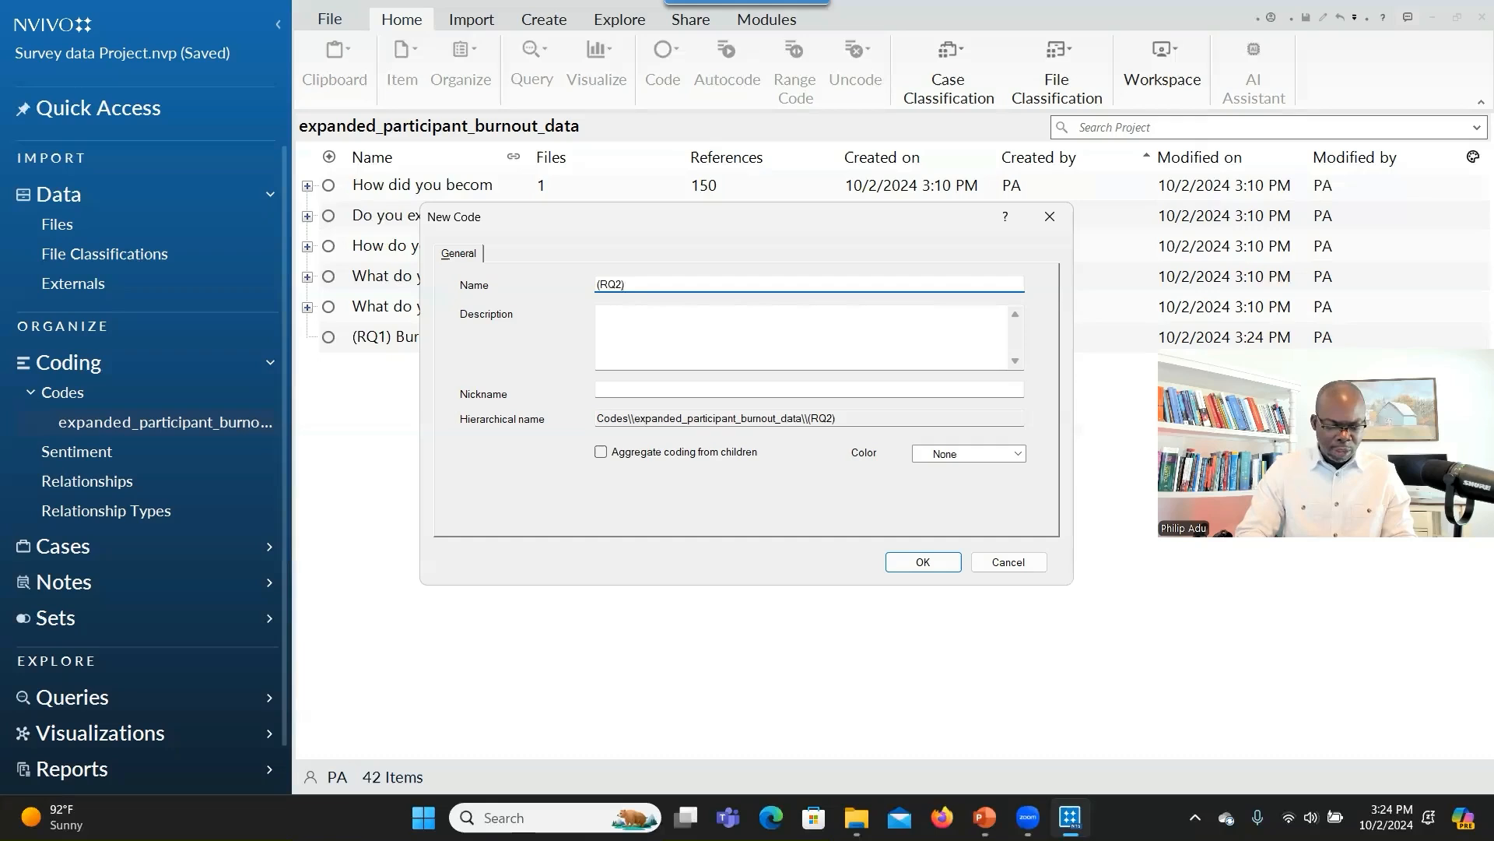
key(ctrl+v)
key(BackSpace)
key(BackSpace)
key(BackSpace)
key(BackSpace)
key(BackSpace)
key(BackSpace)
key(BackSpace)
key(BackSpace)
key(BackSpace)
key(BackSpace)
key(BackSpace)
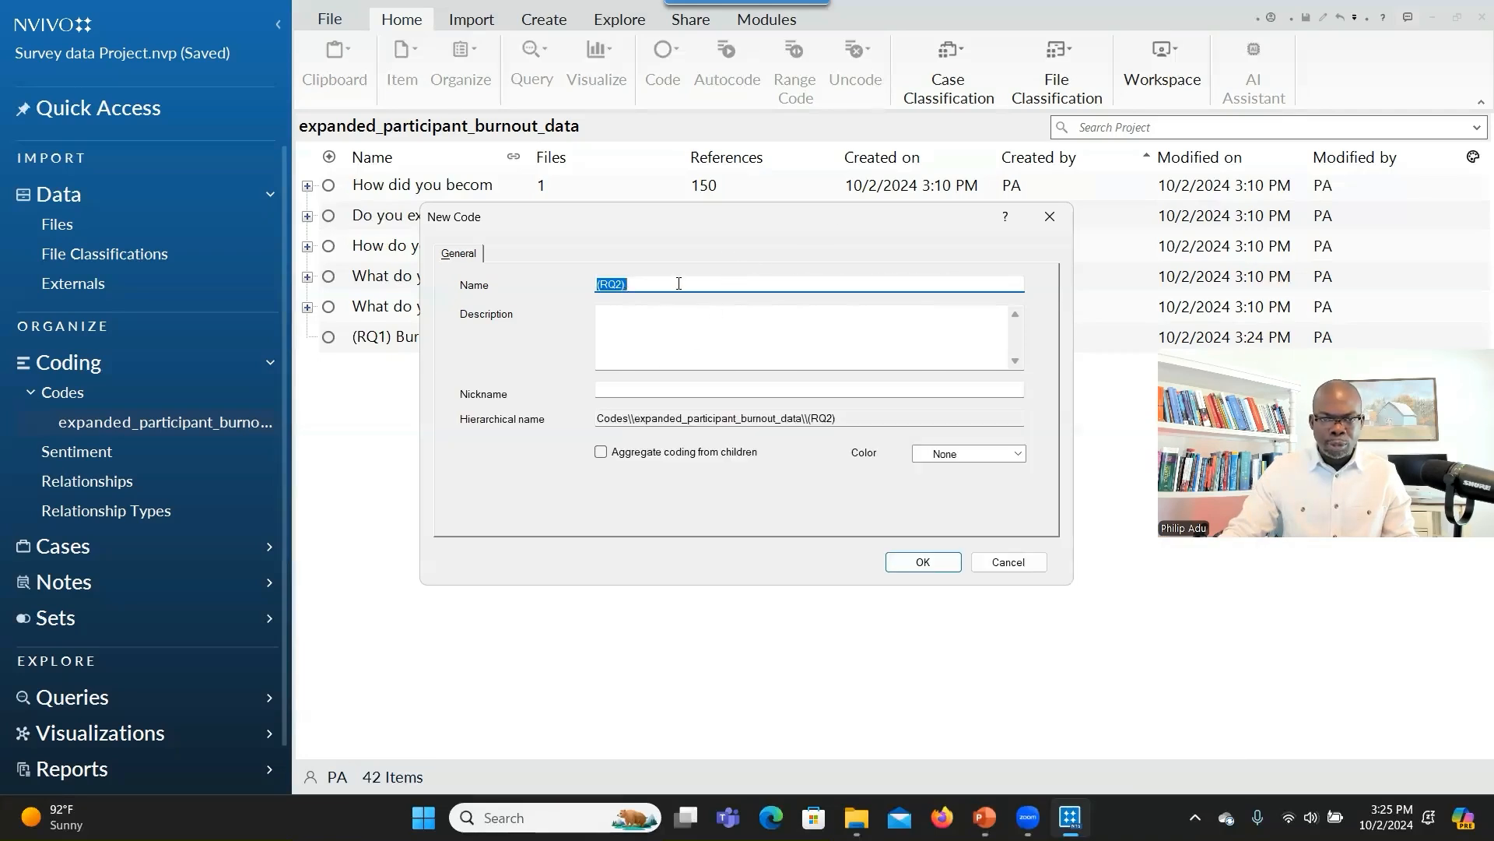
Complete the new code's name as "(RQ2) Burnout solutions".
click(678, 283)
text(Burnout solutions)
click(666, 317)
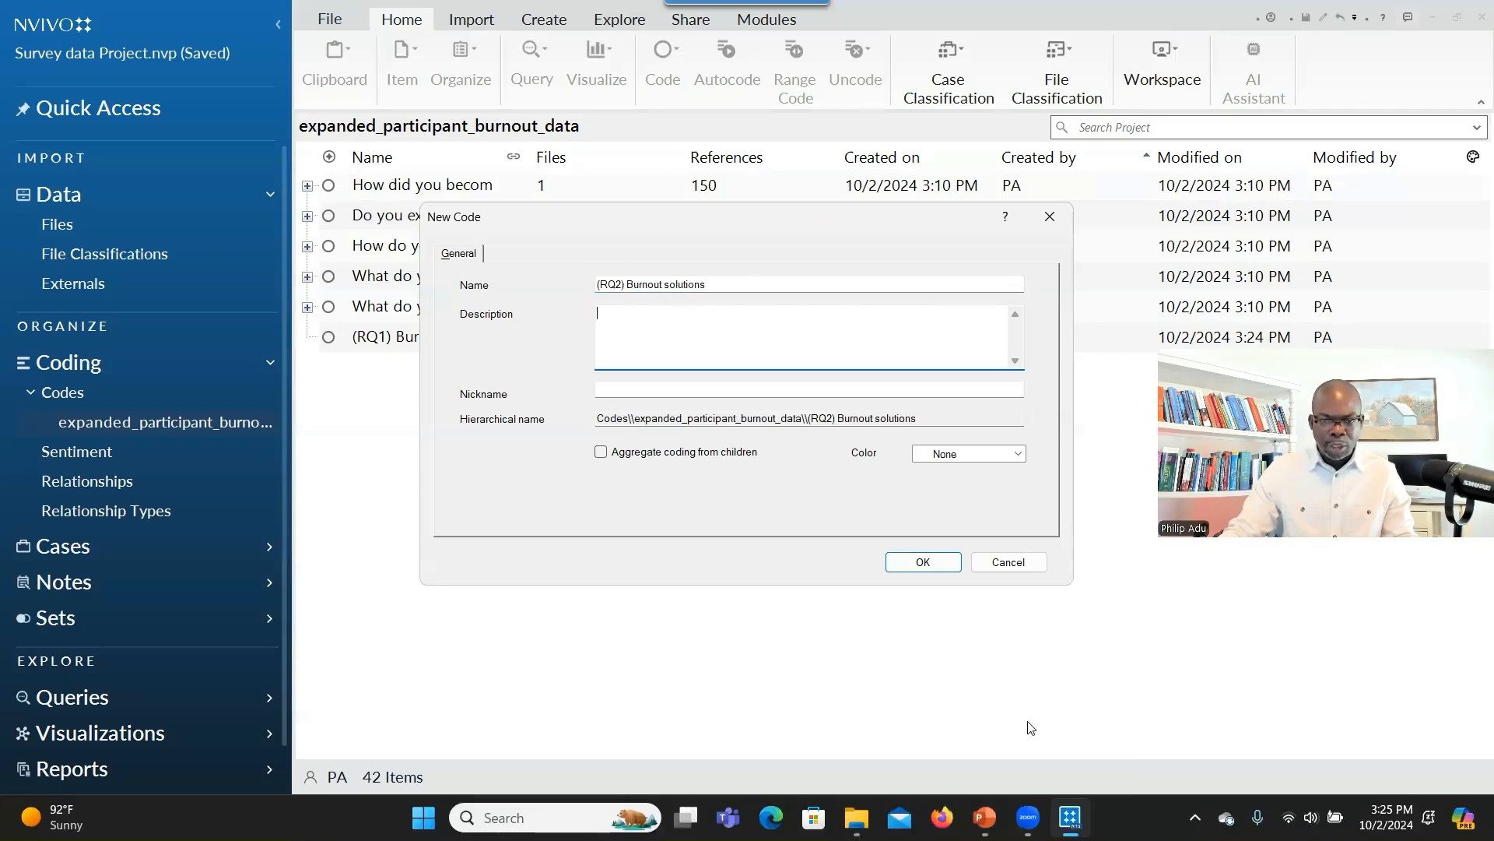
Copy the second research question from the PowerPoint slide into the RQ2 code's description and create it with coding aggregated from children.
mouse_move(986, 815)
click(977, 736)
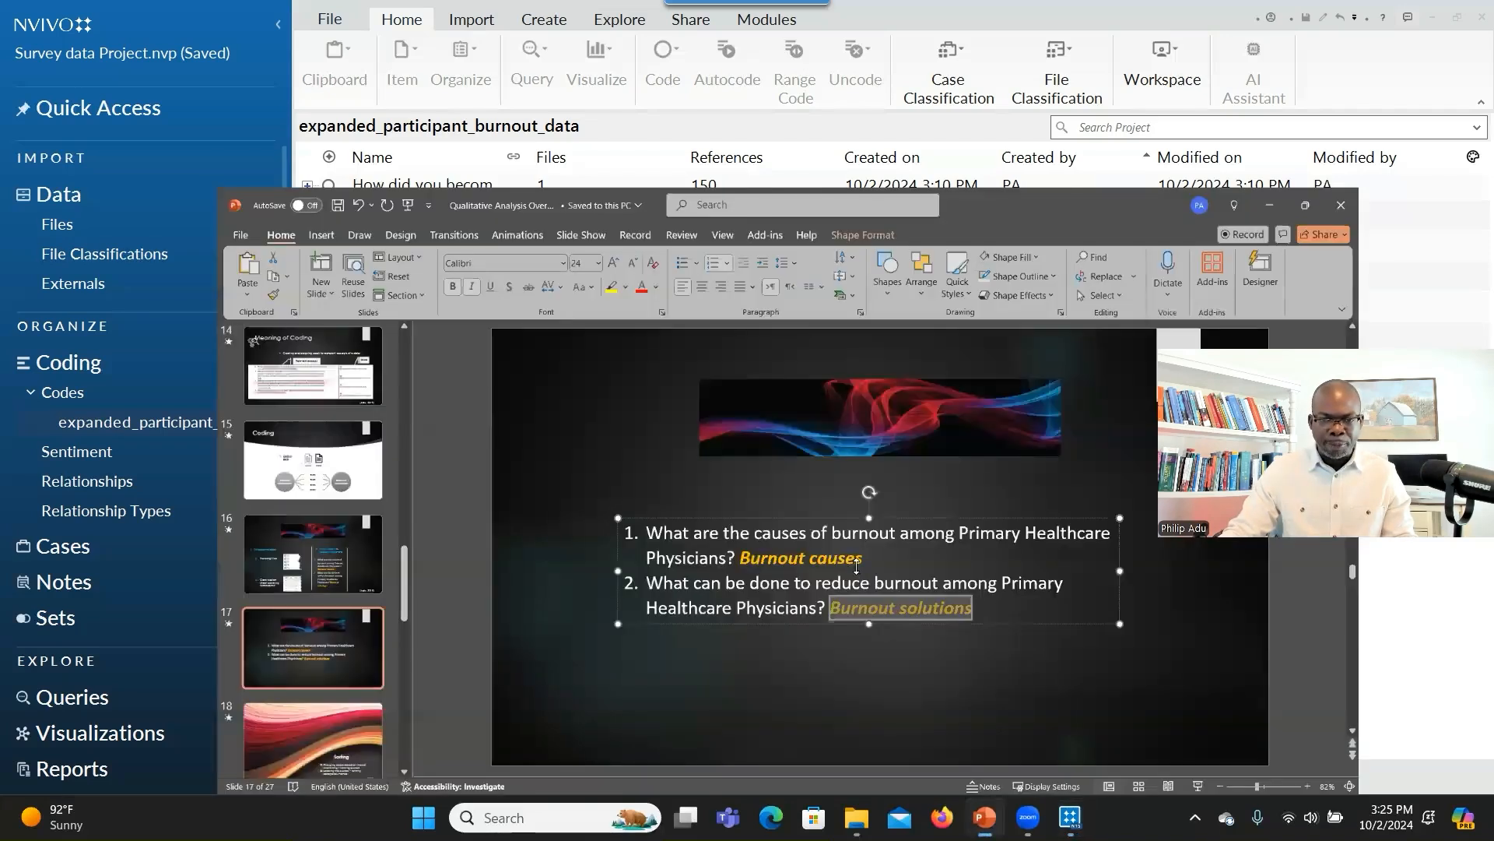
drag(798, 549, 574, 519)
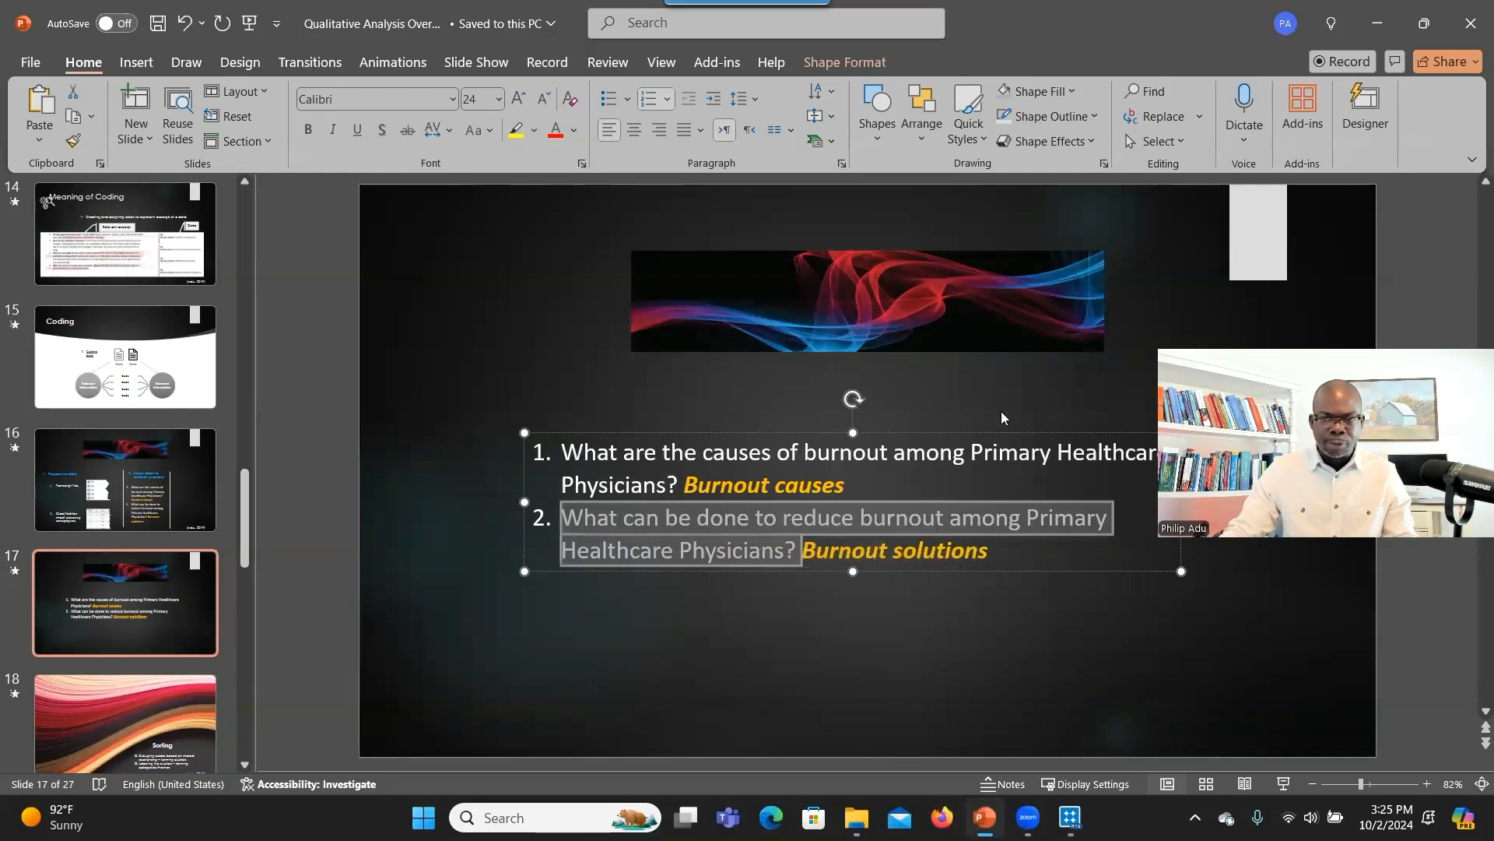
key(alt+Tab)
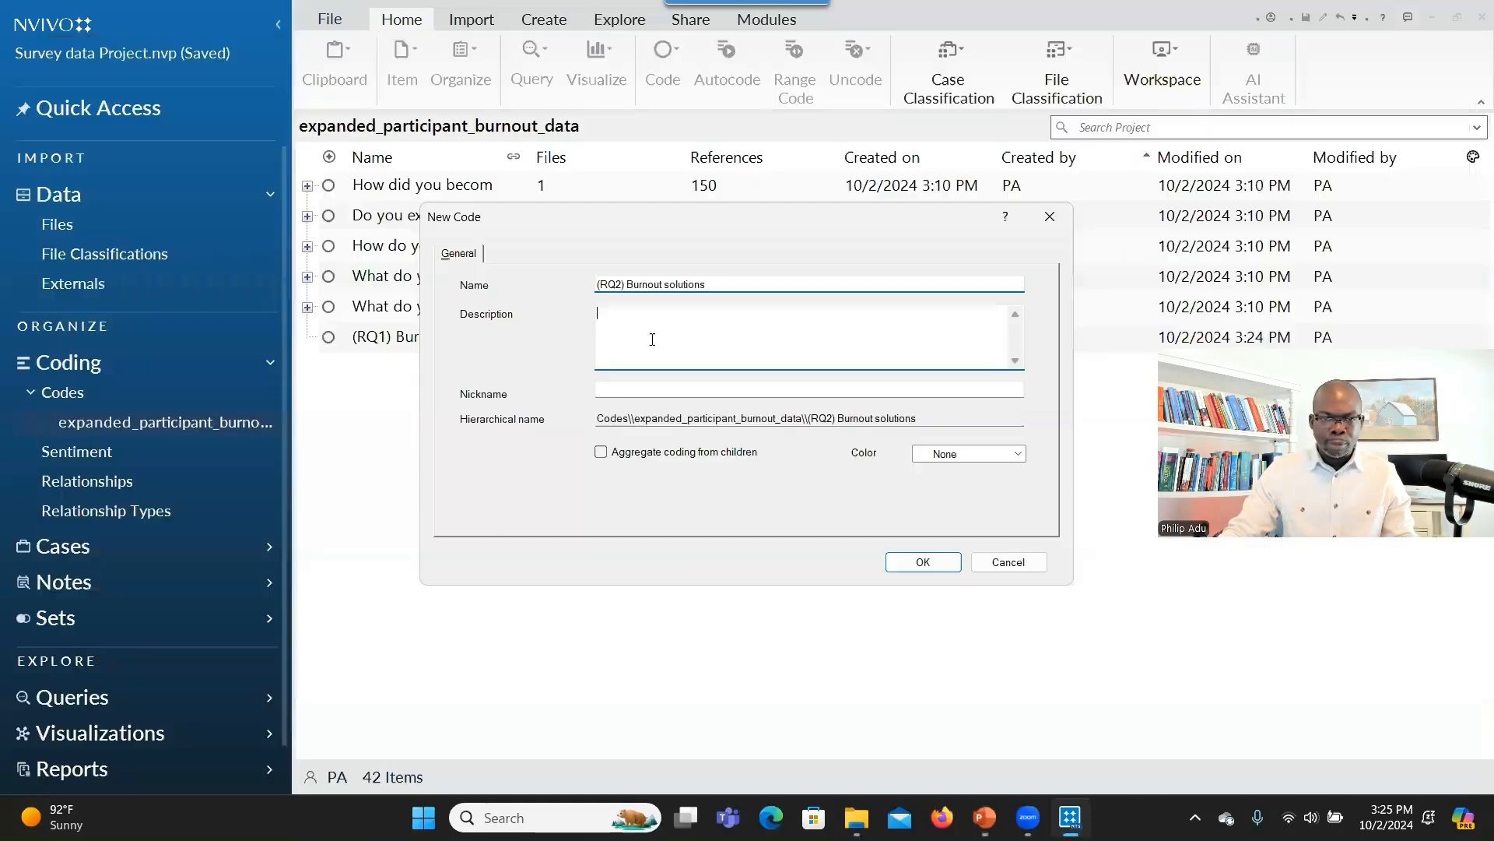
key(ctrl+v)
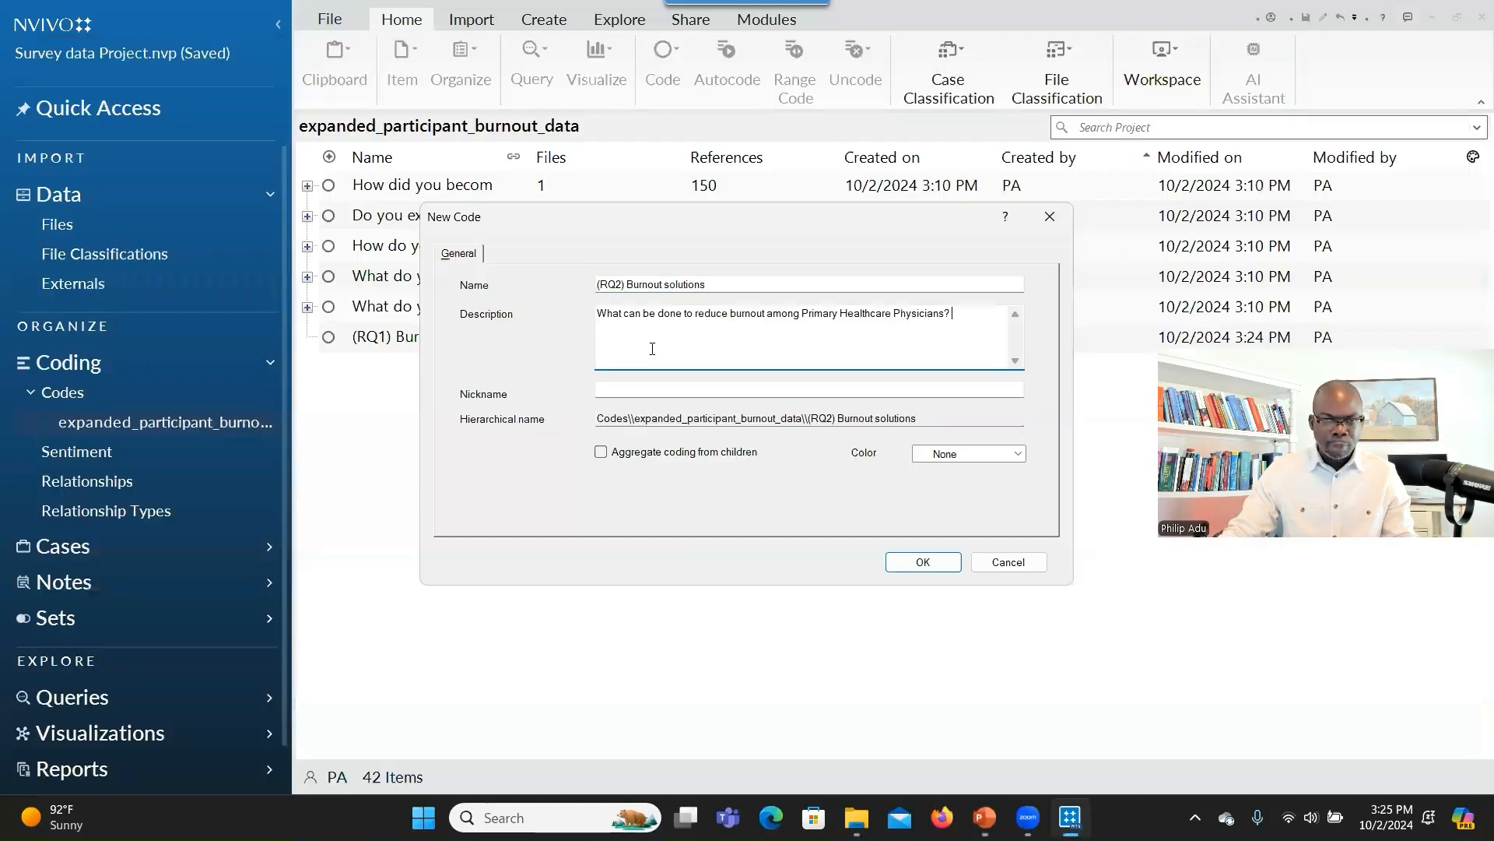
click(602, 453)
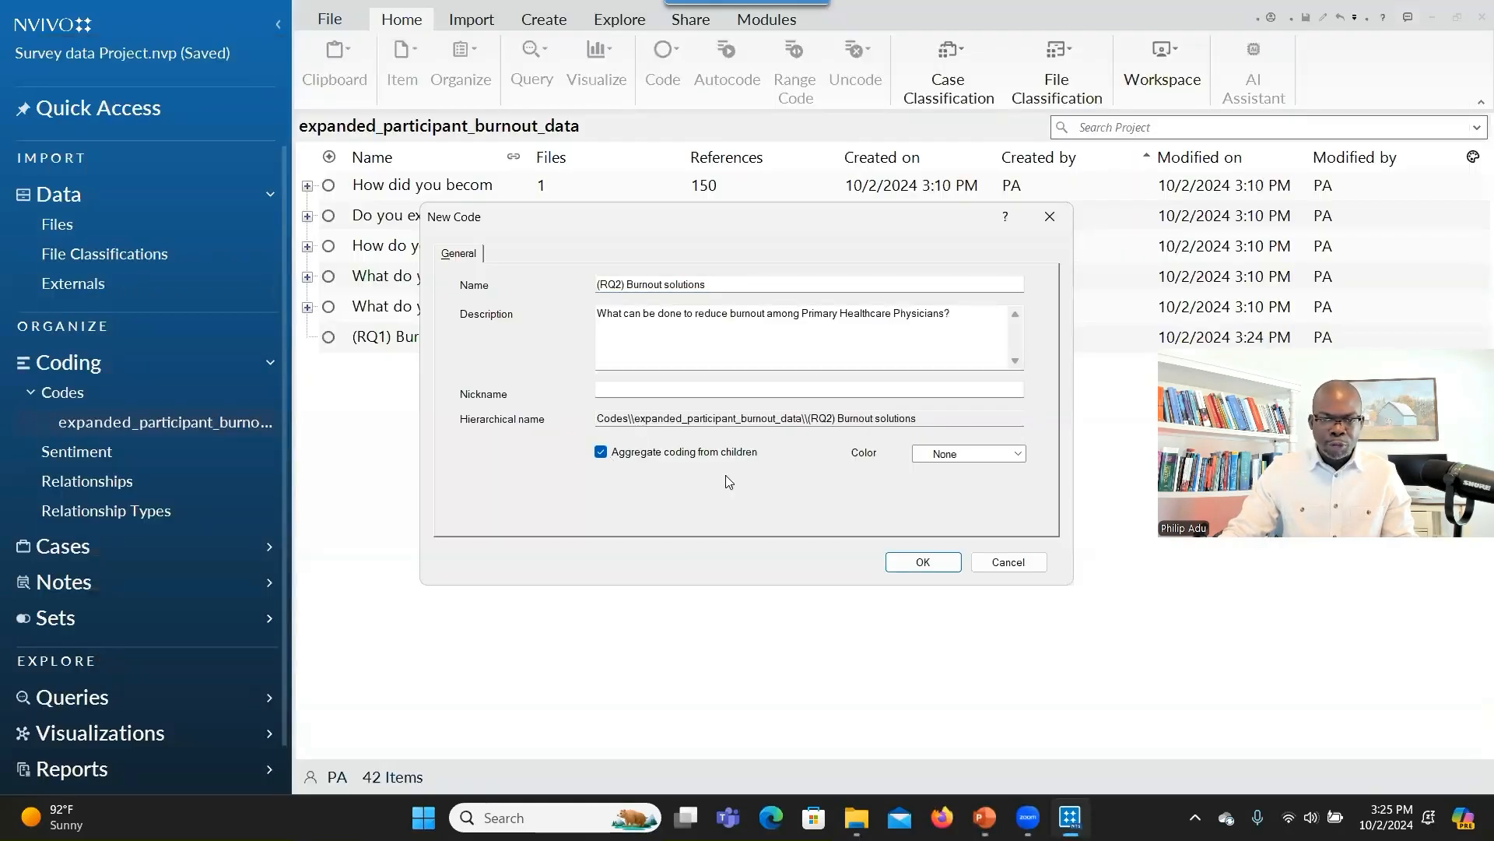
click(912, 562)
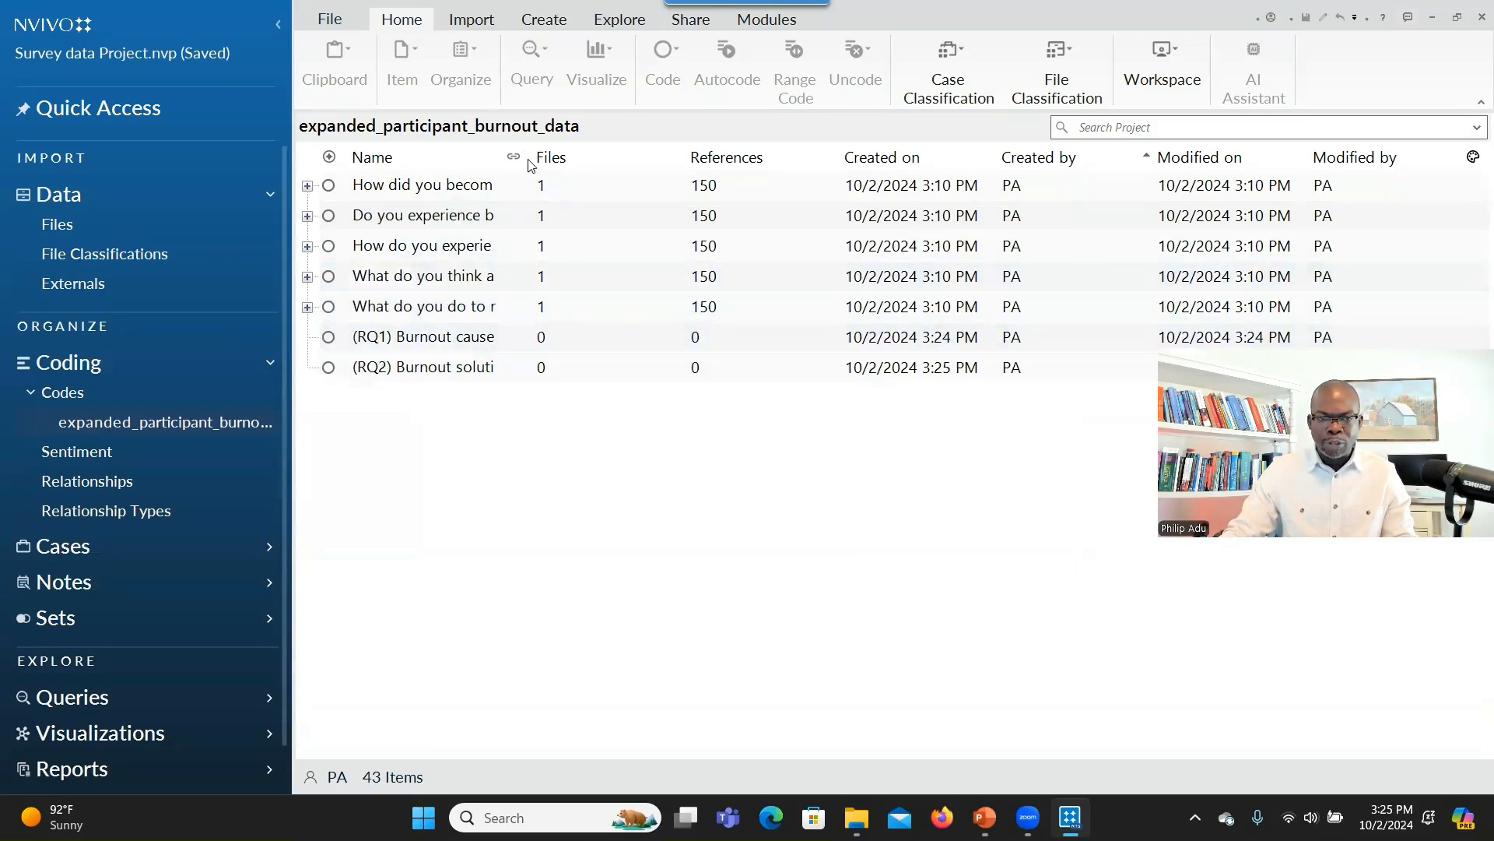
Widen the Name column to show the full code names and expand the child codes of "Do you experience burnoutstress at work".
drag(502, 158, 697, 158)
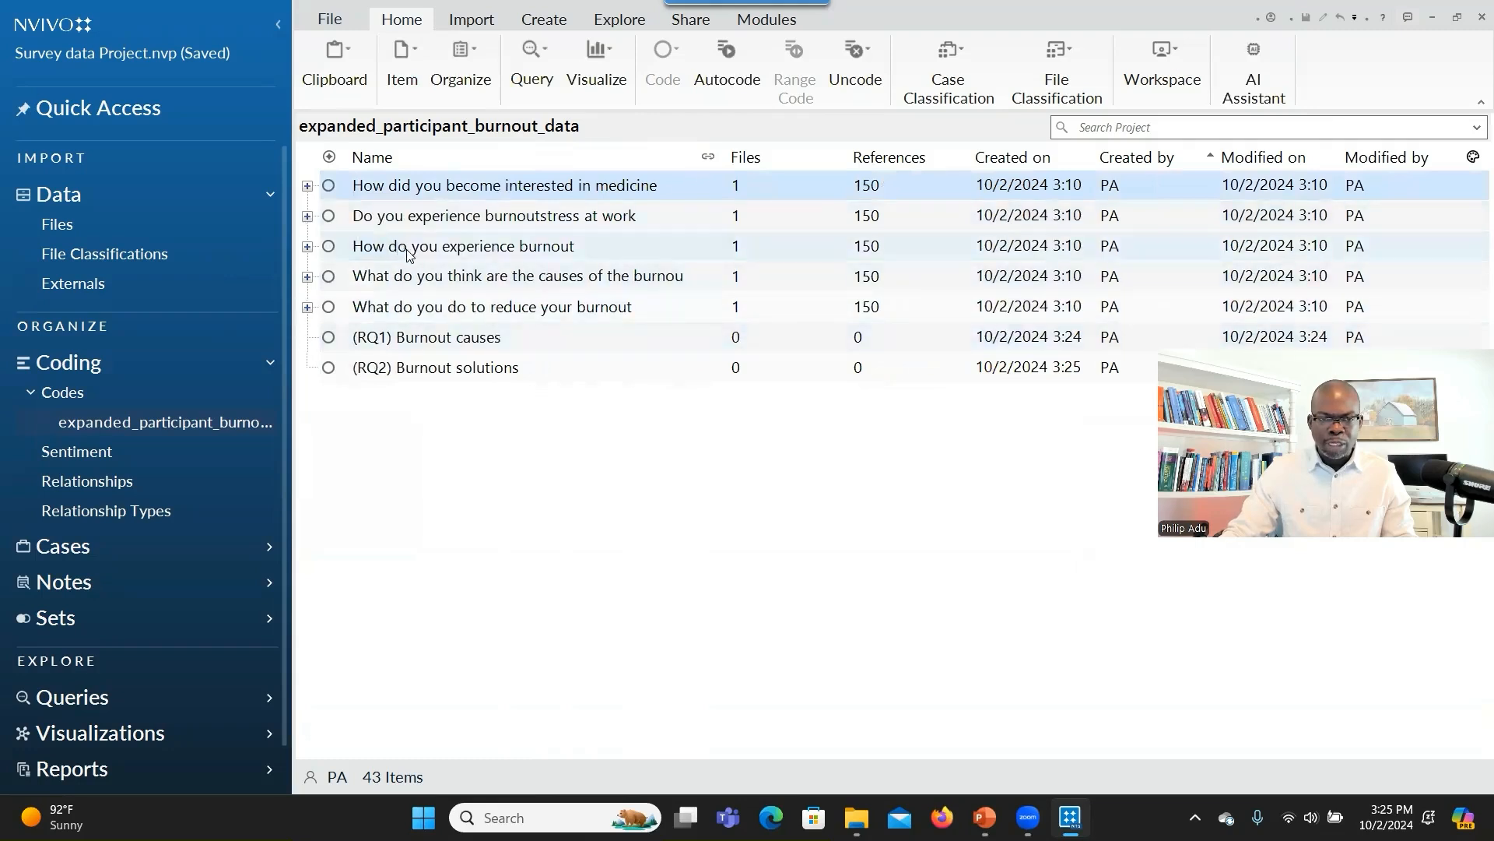
click(307, 218)
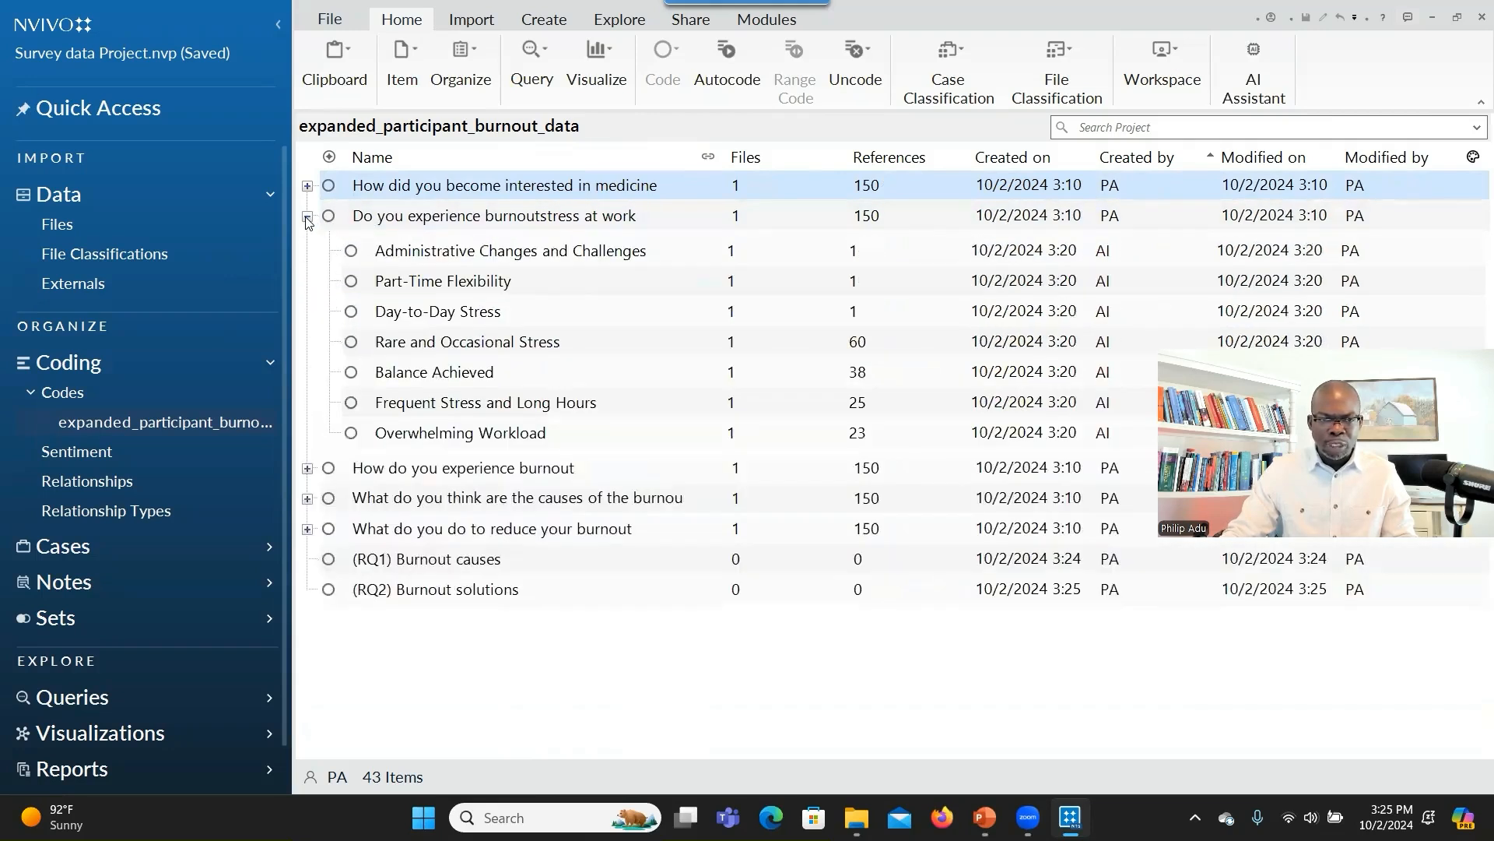
Read the reference coded at Administrative Changes and Challenges and move that code under "(RQ1) Burnout causes".
click(505, 260)
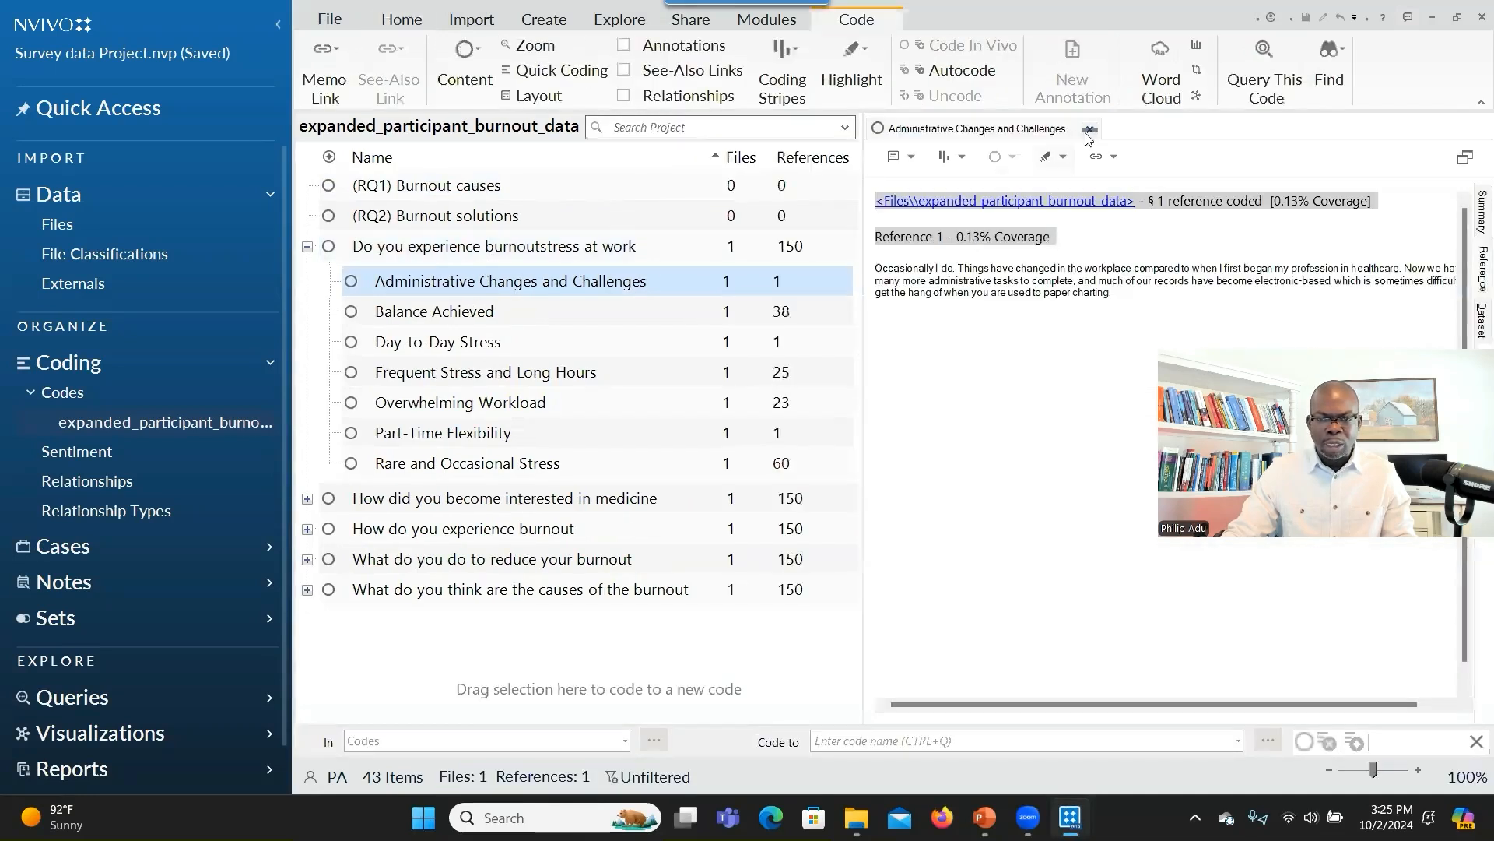
click(1089, 129)
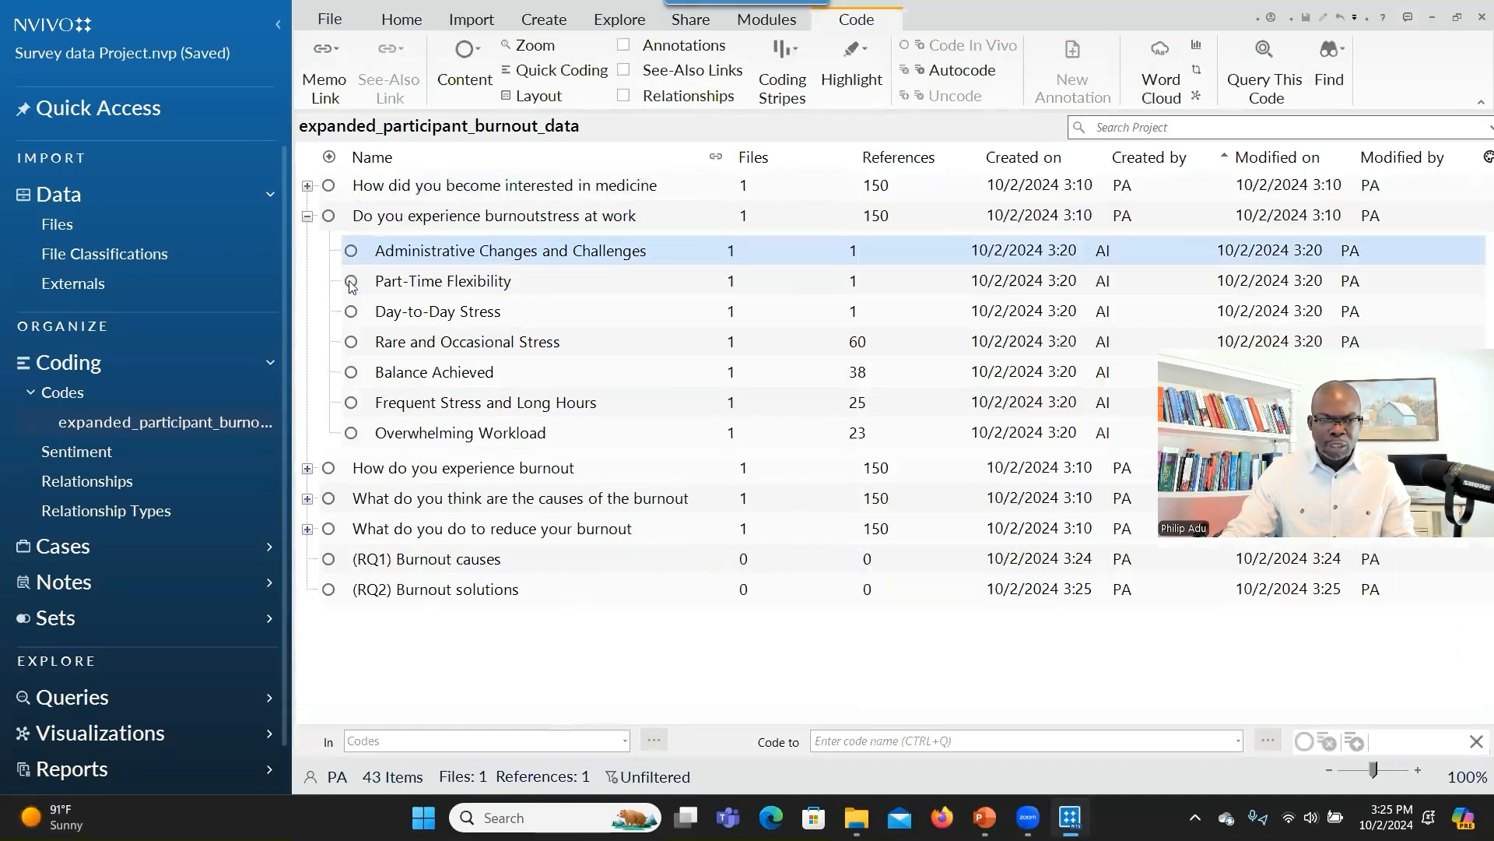
ctrl+click(347, 282)
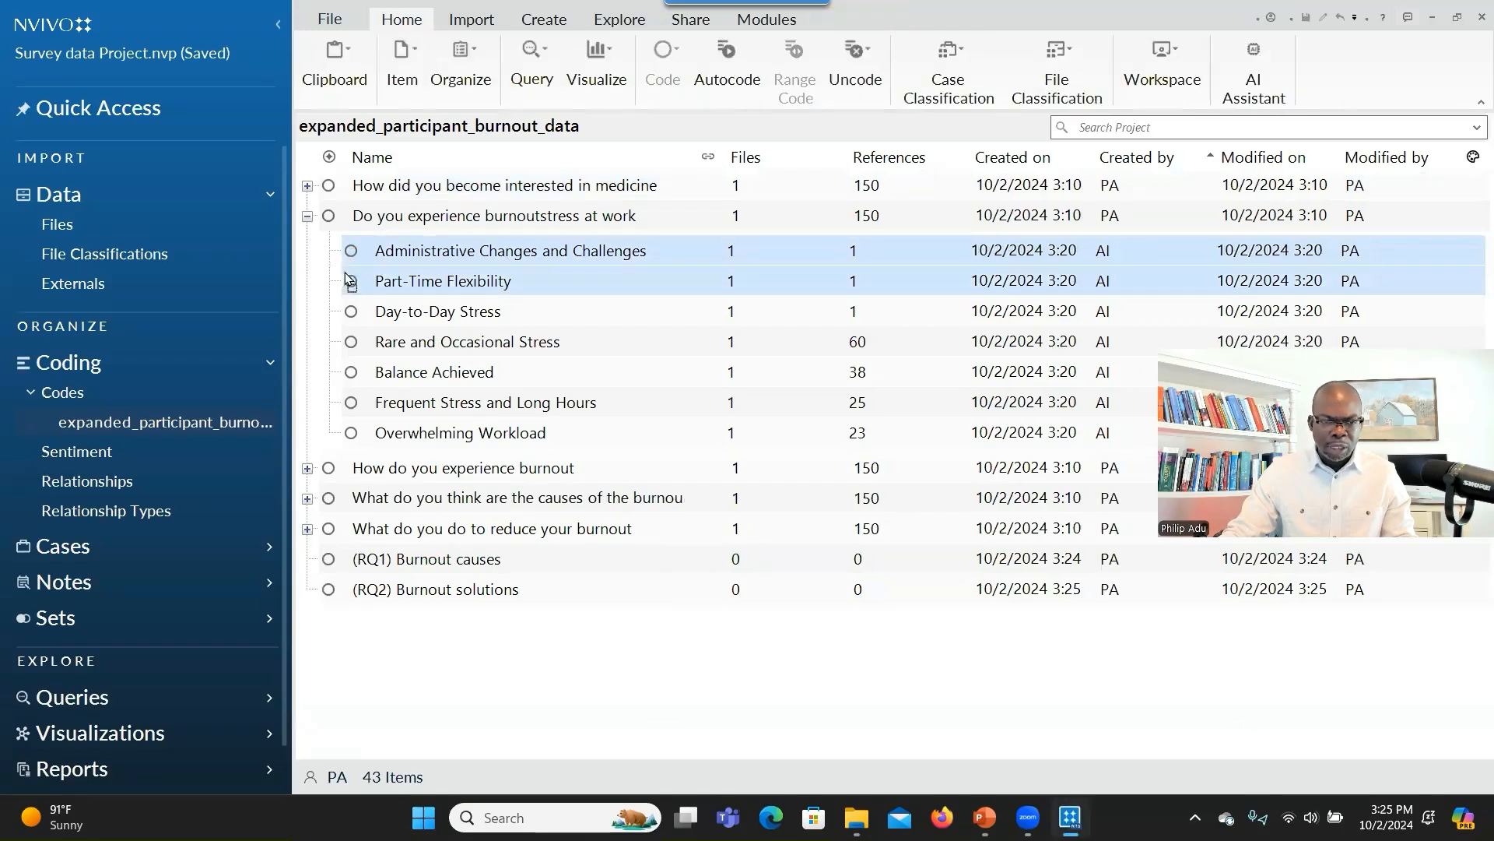
drag(340, 307, 353, 556)
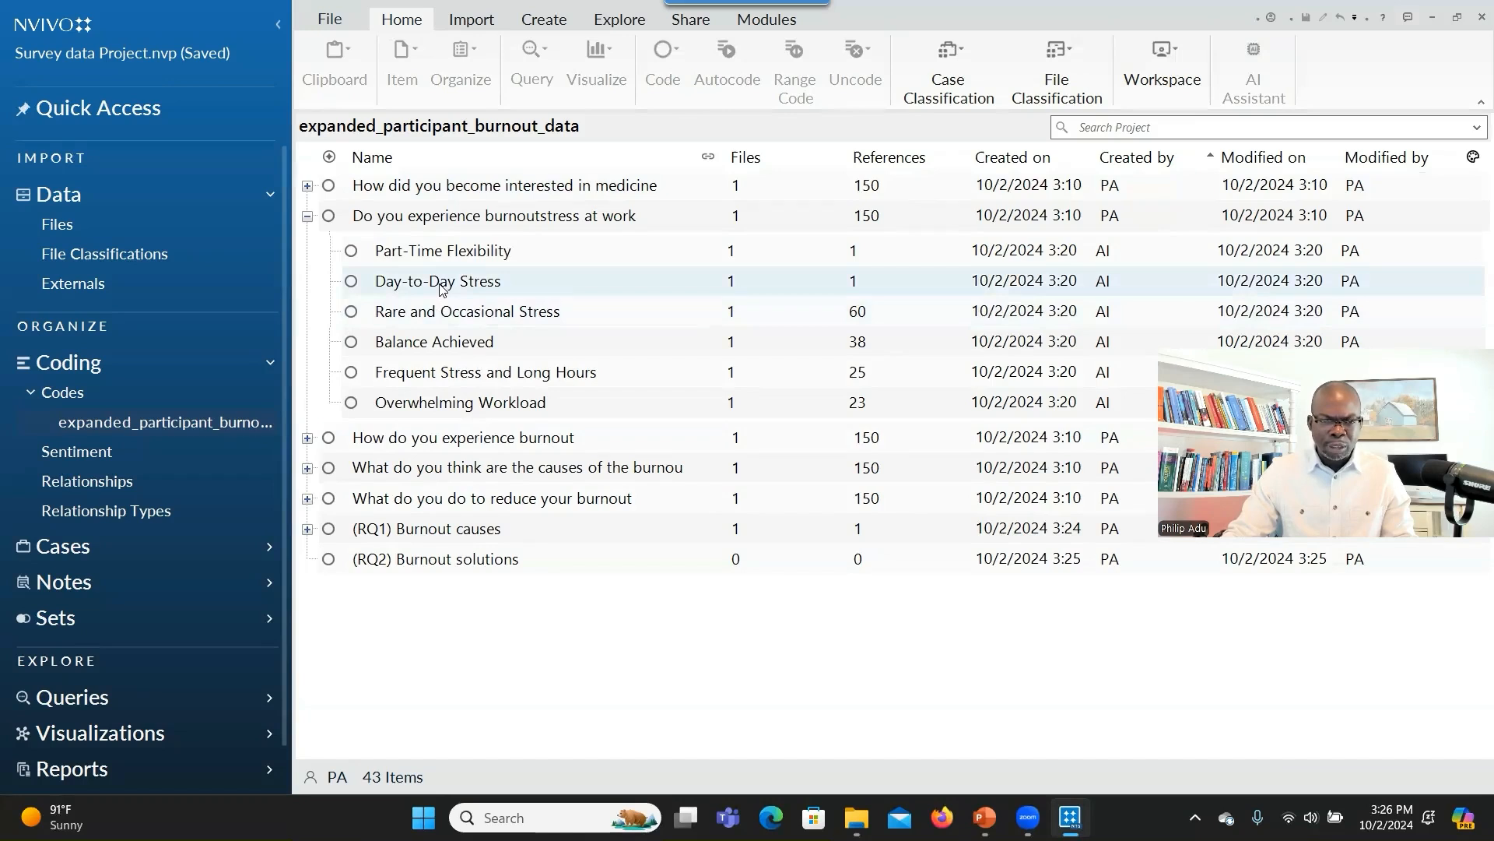
Open the Day-to-Day Stress code to read its coded reference and close it again.
click(441, 289)
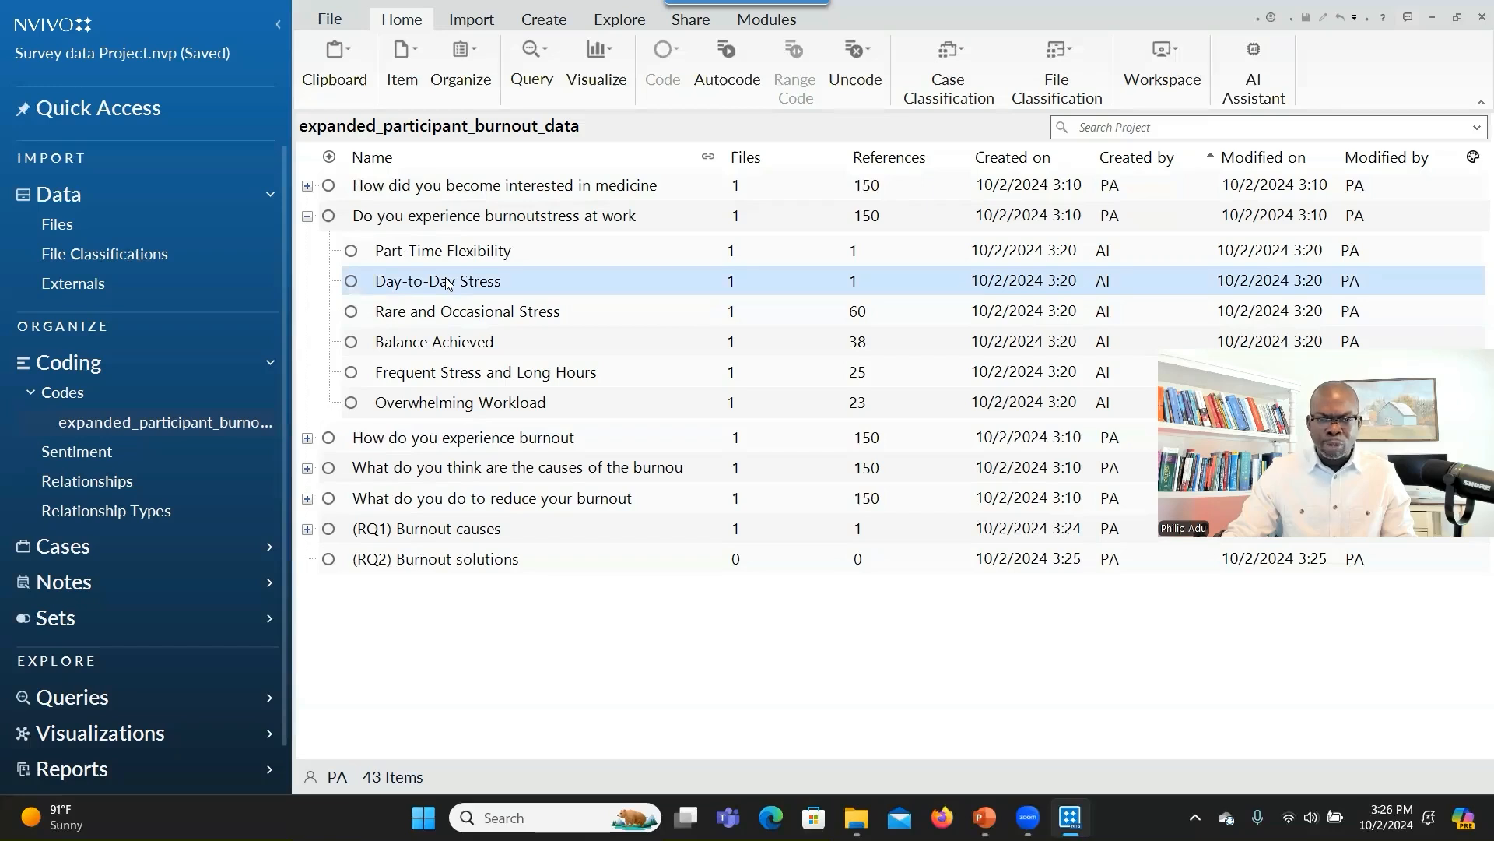
double_click(450, 311)
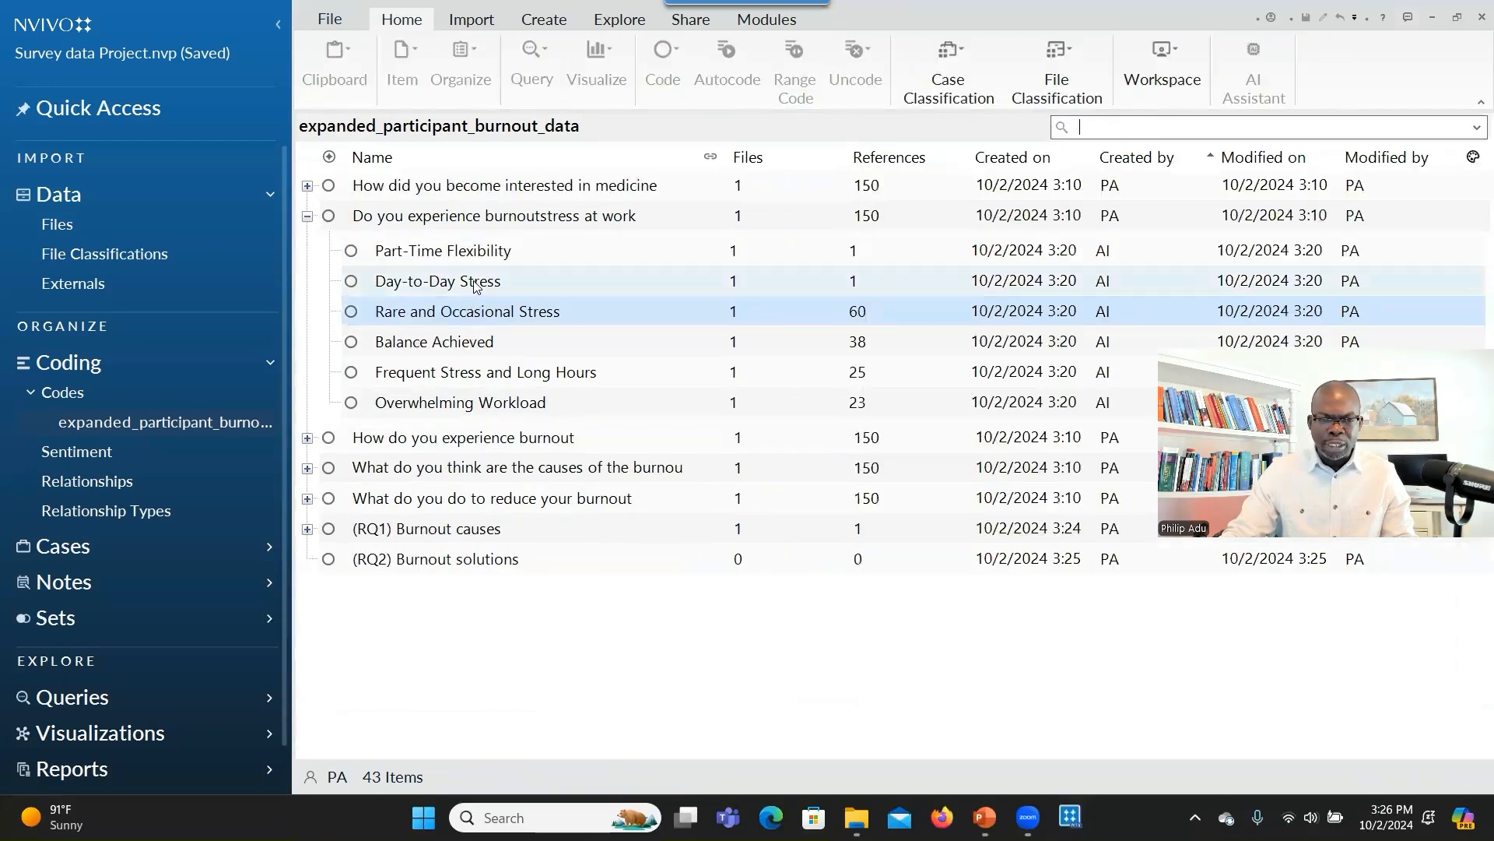
click(477, 286)
double_click(477, 285)
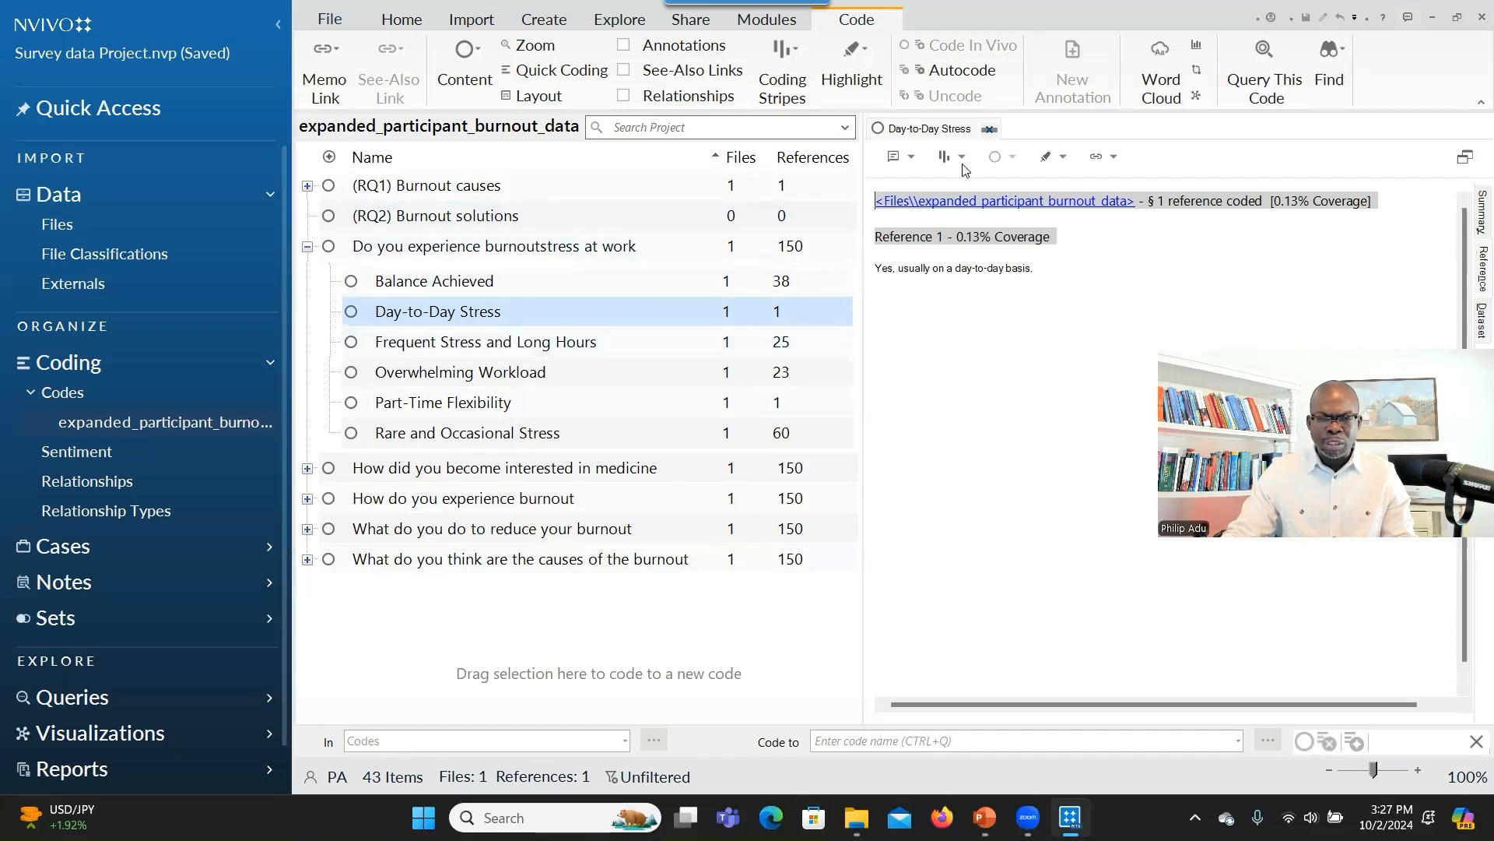
click(989, 130)
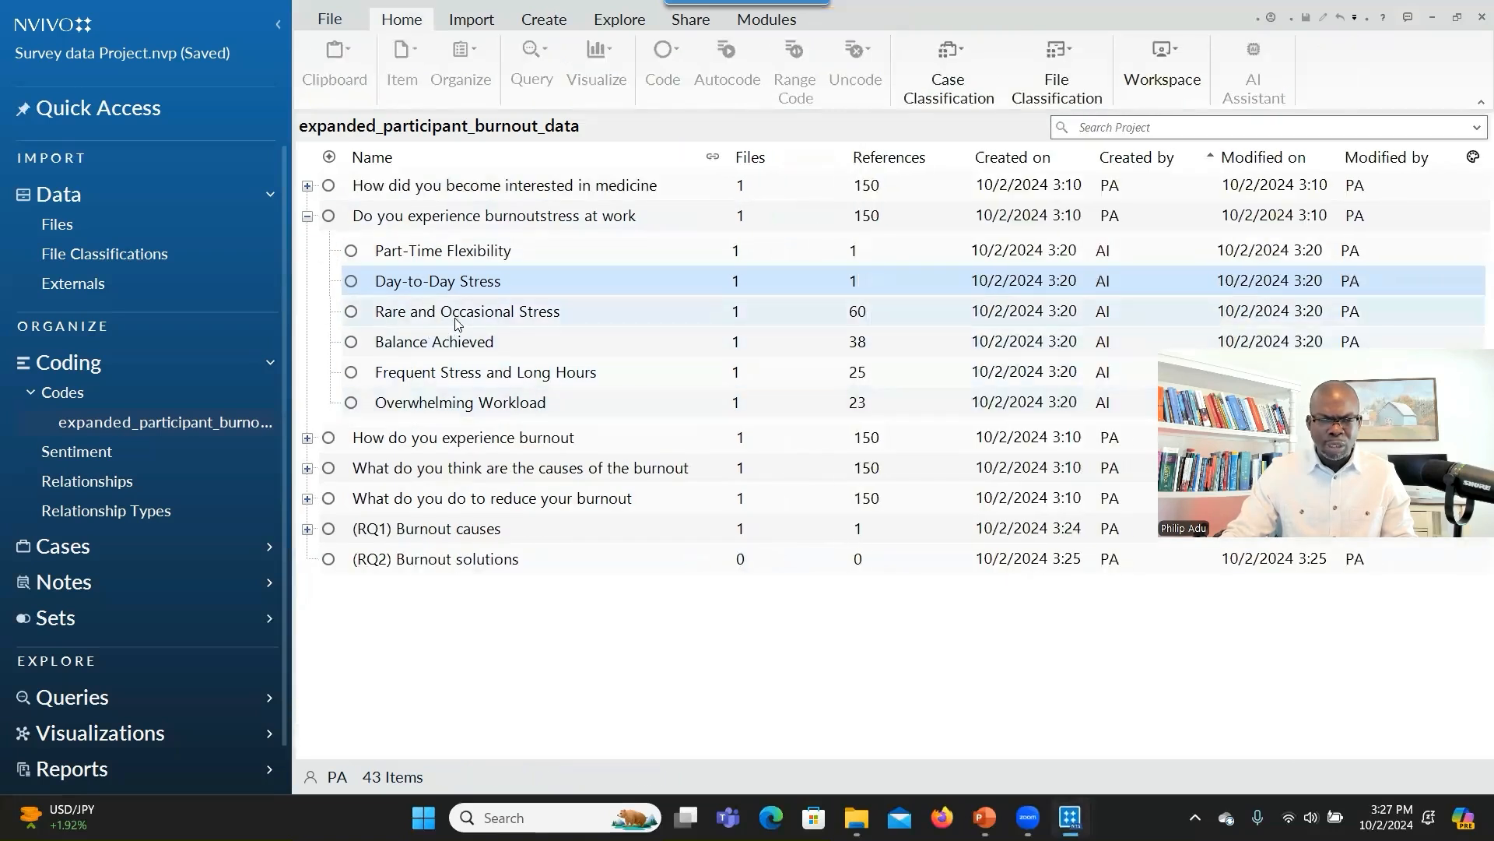
Read the references coded at Frequent Stress and Long Hours and move that code under "(RQ1) Burnout causes".
click(451, 342)
click(446, 377)
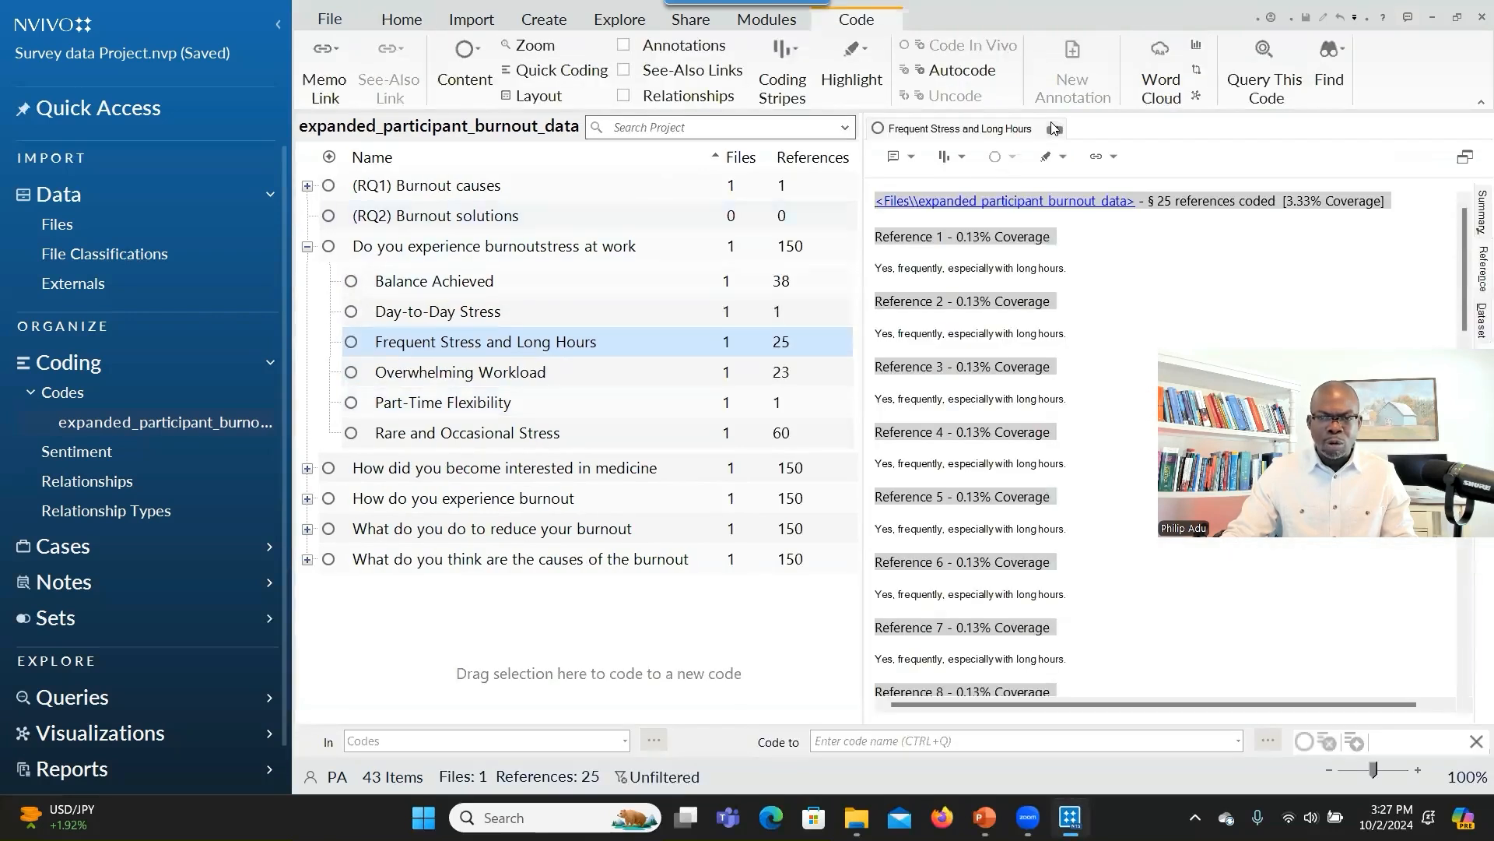
click(1054, 130)
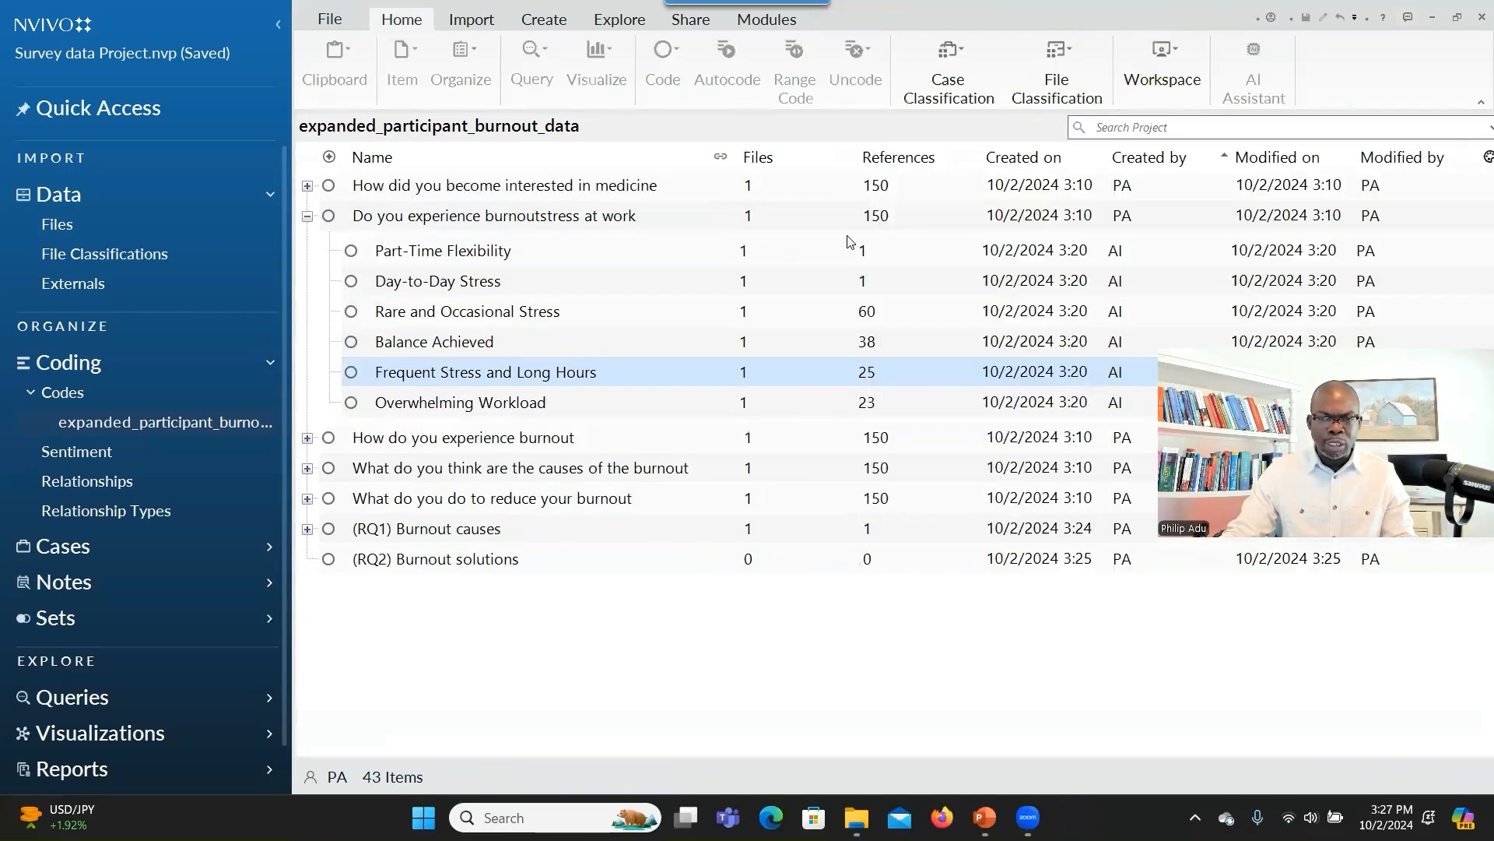
drag(352, 377, 354, 533)
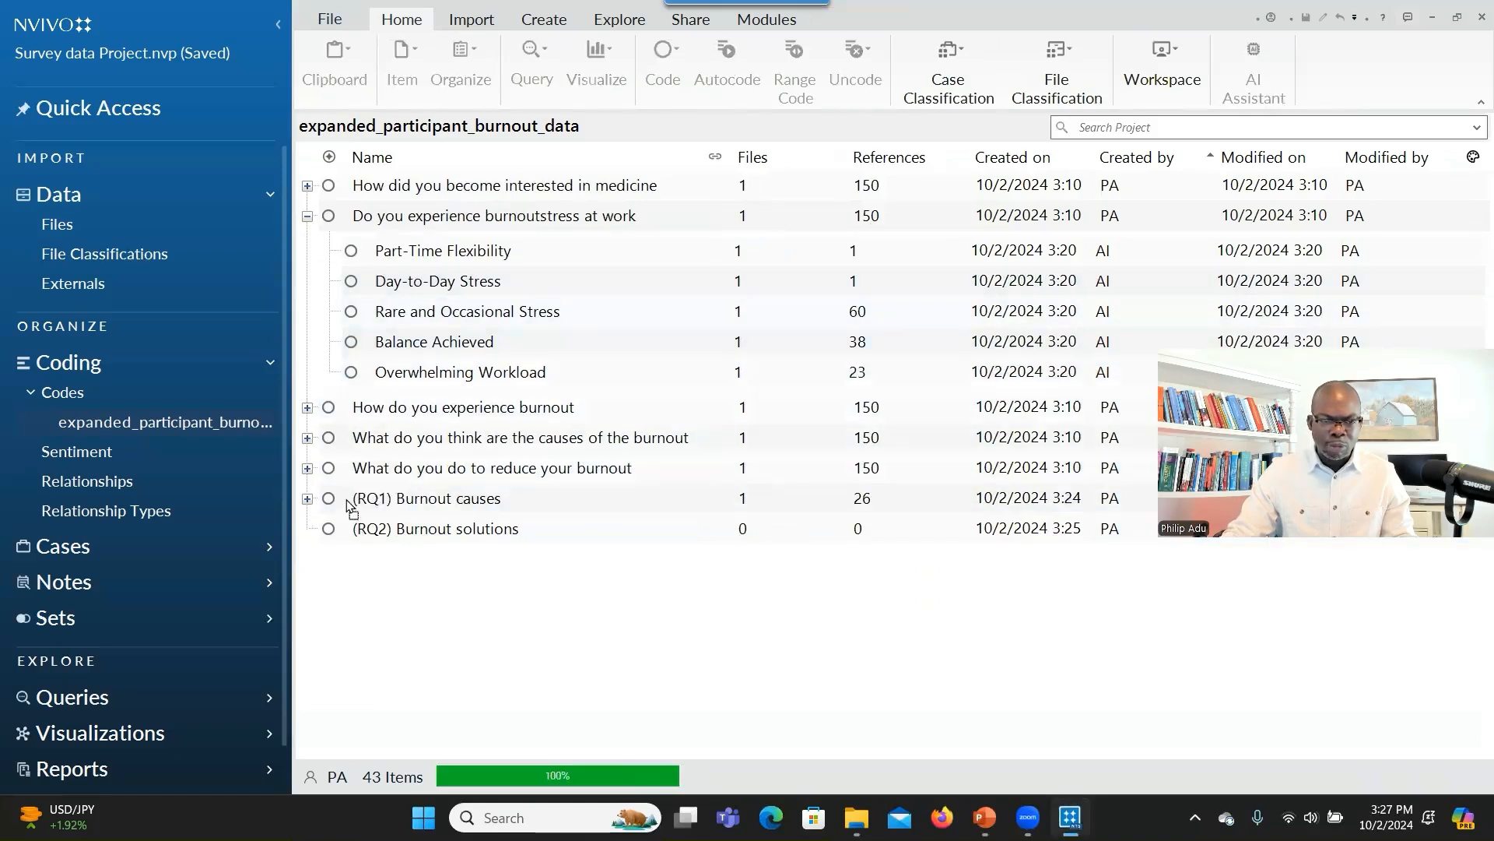
Move Overwhelming Workload, and Administrative Work Stress from "How do you experience burnout", under "(RQ1) Burnout causes".
click(350, 375)
drag(349, 376, 340, 502)
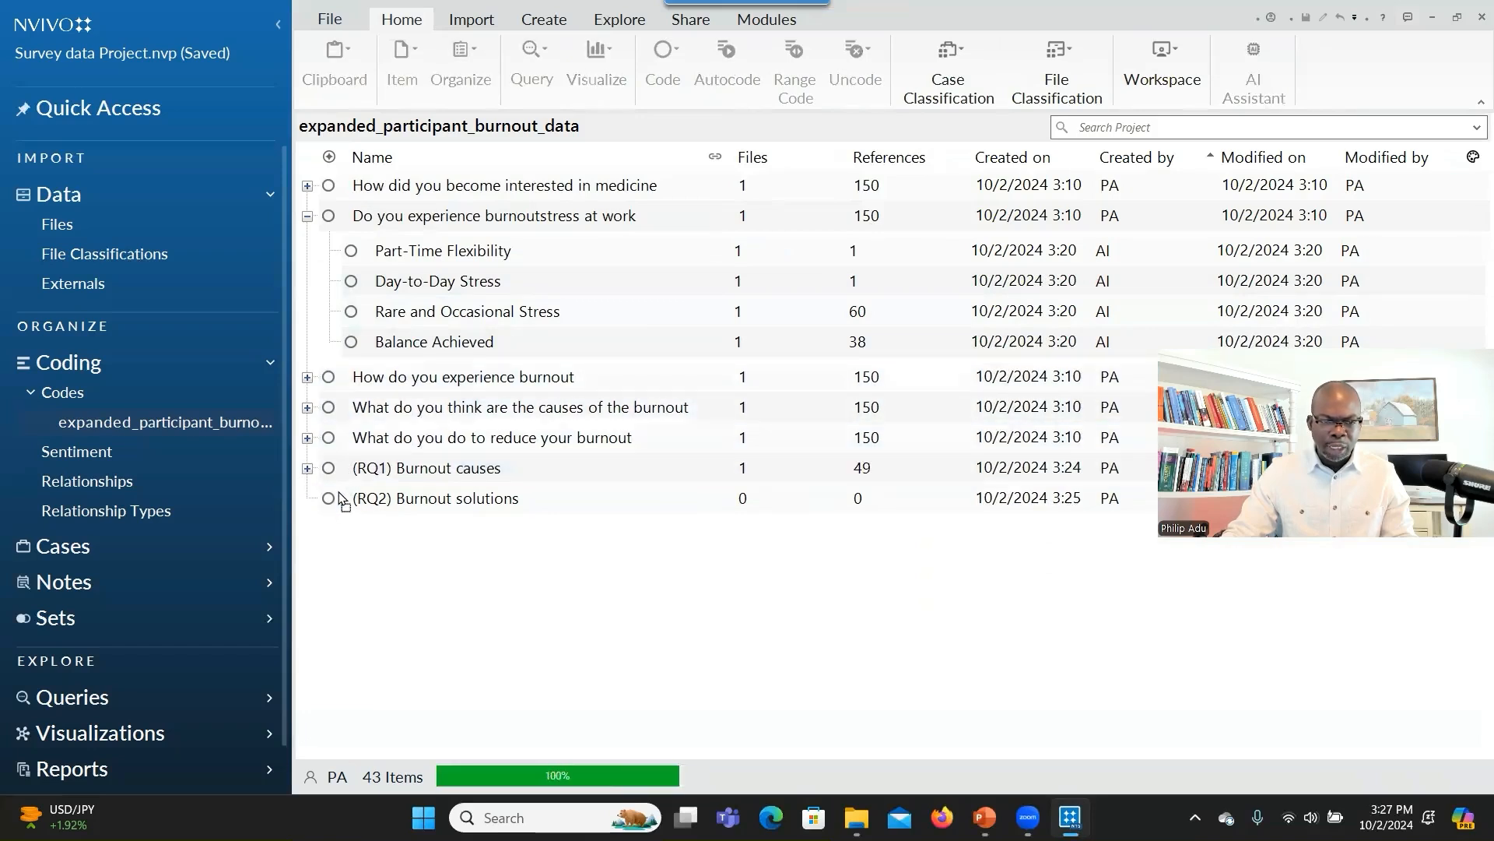
click(308, 377)
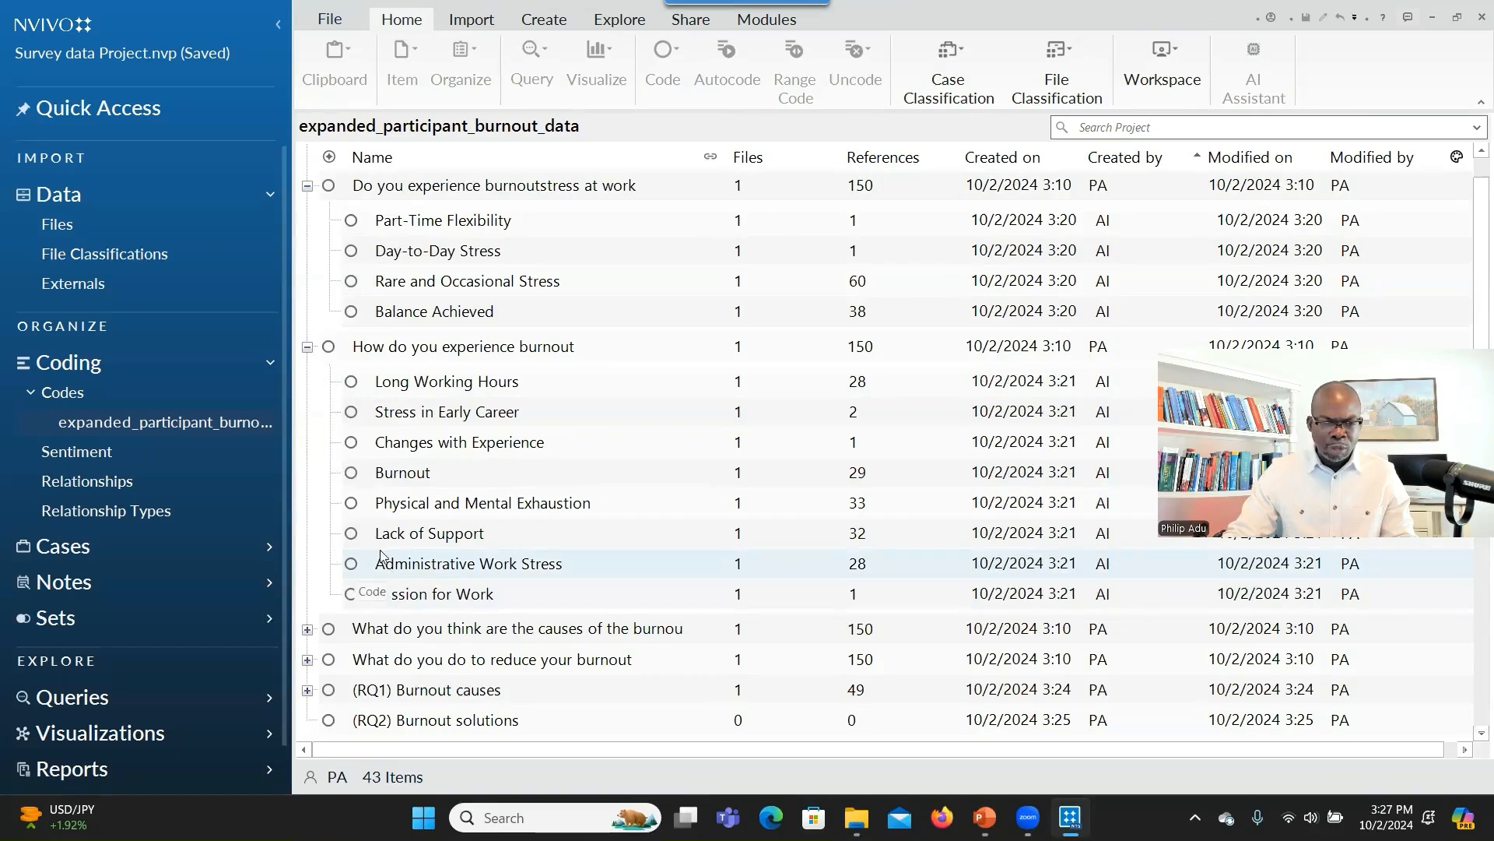
drag(353, 561, 323, 688)
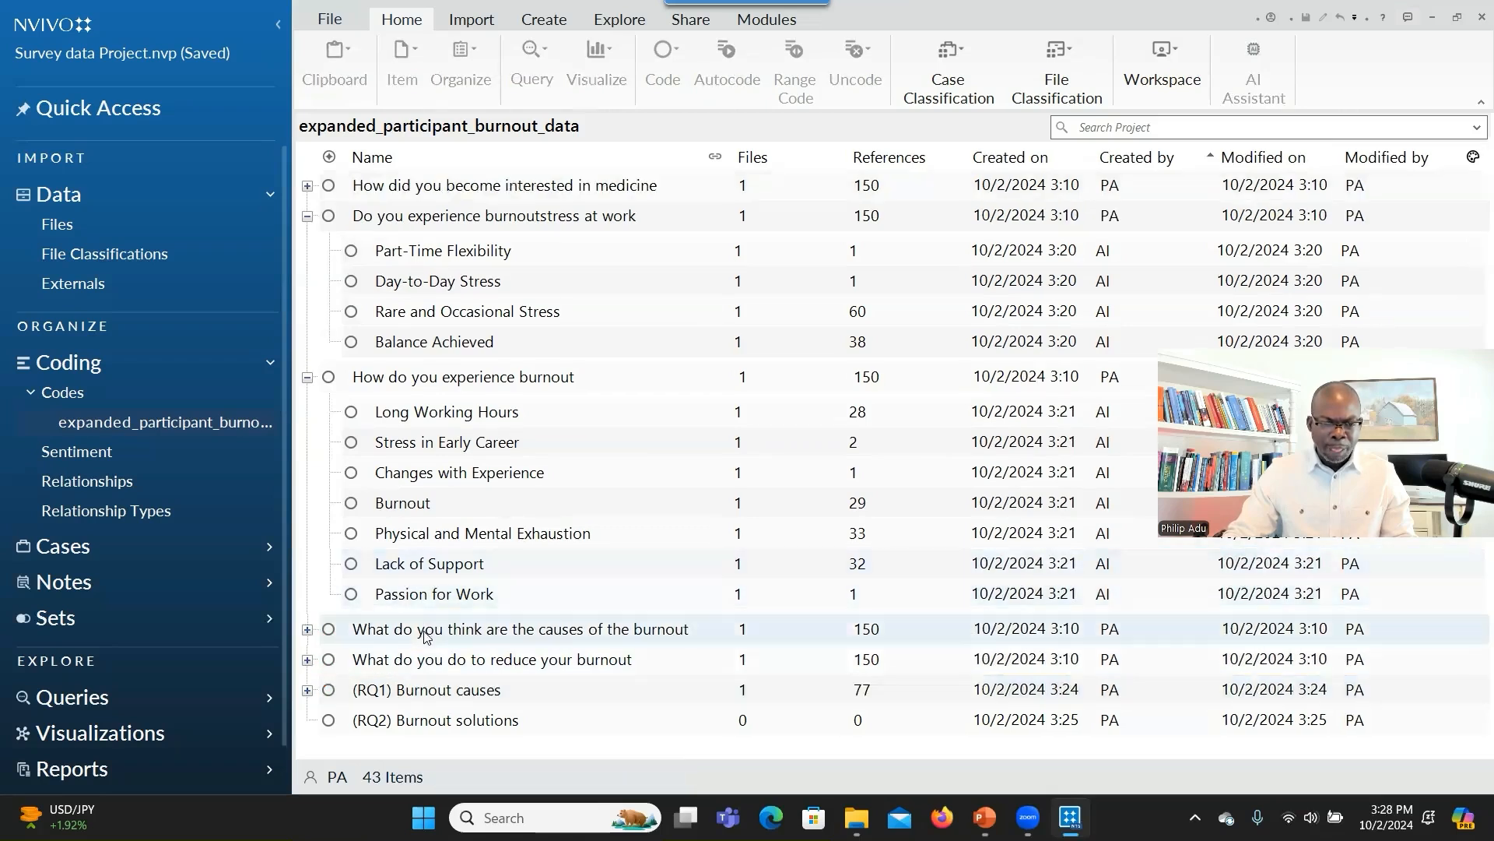
Move all child codes of "What do you think are the causes of the burnout" under "(RQ1) Burnout causes" and expand that code.
click(308, 629)
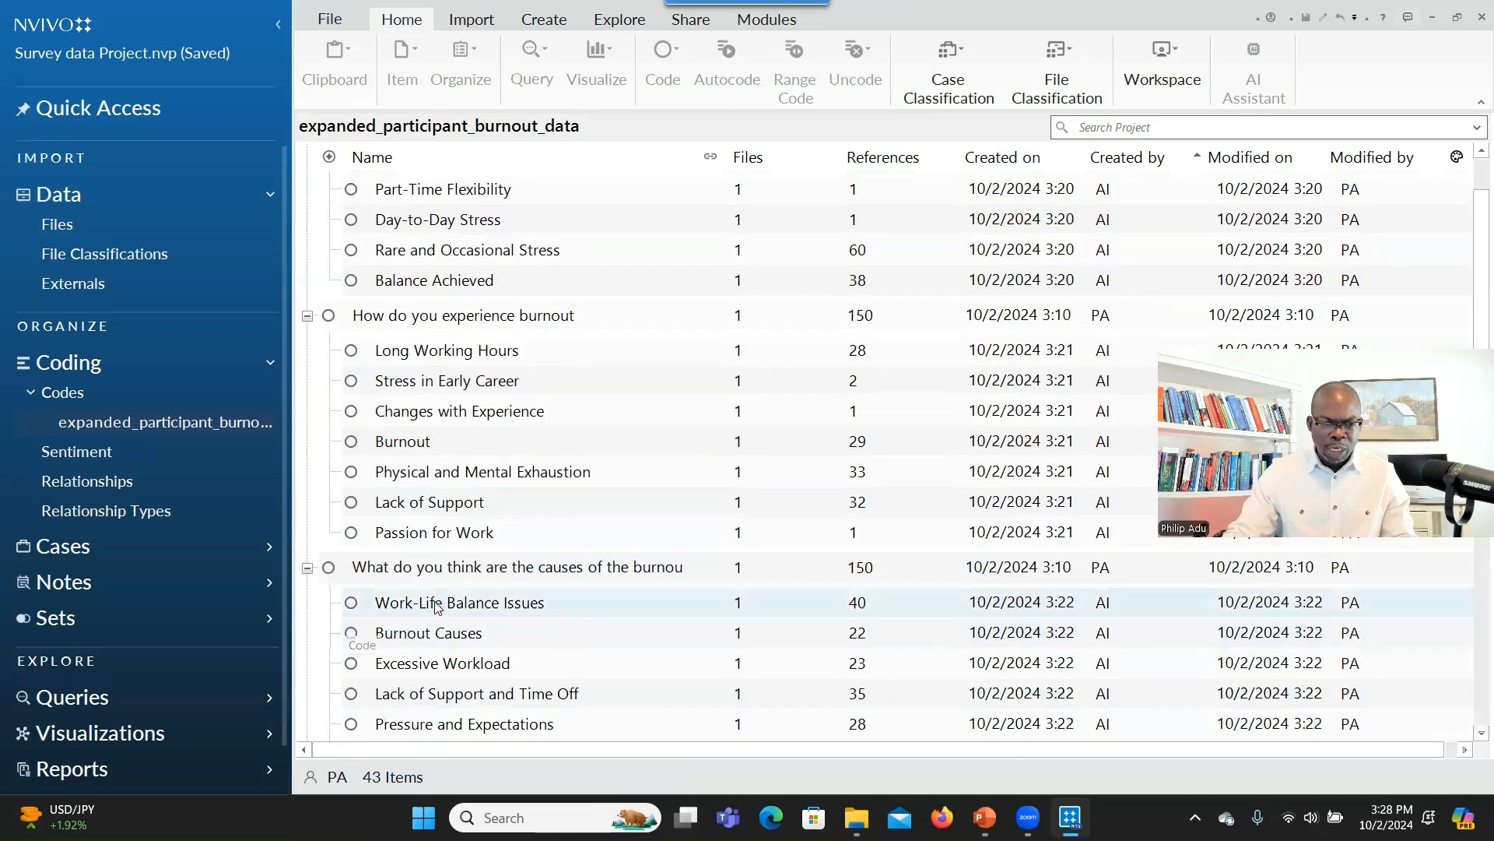
scroll(560, 393, down, 3)
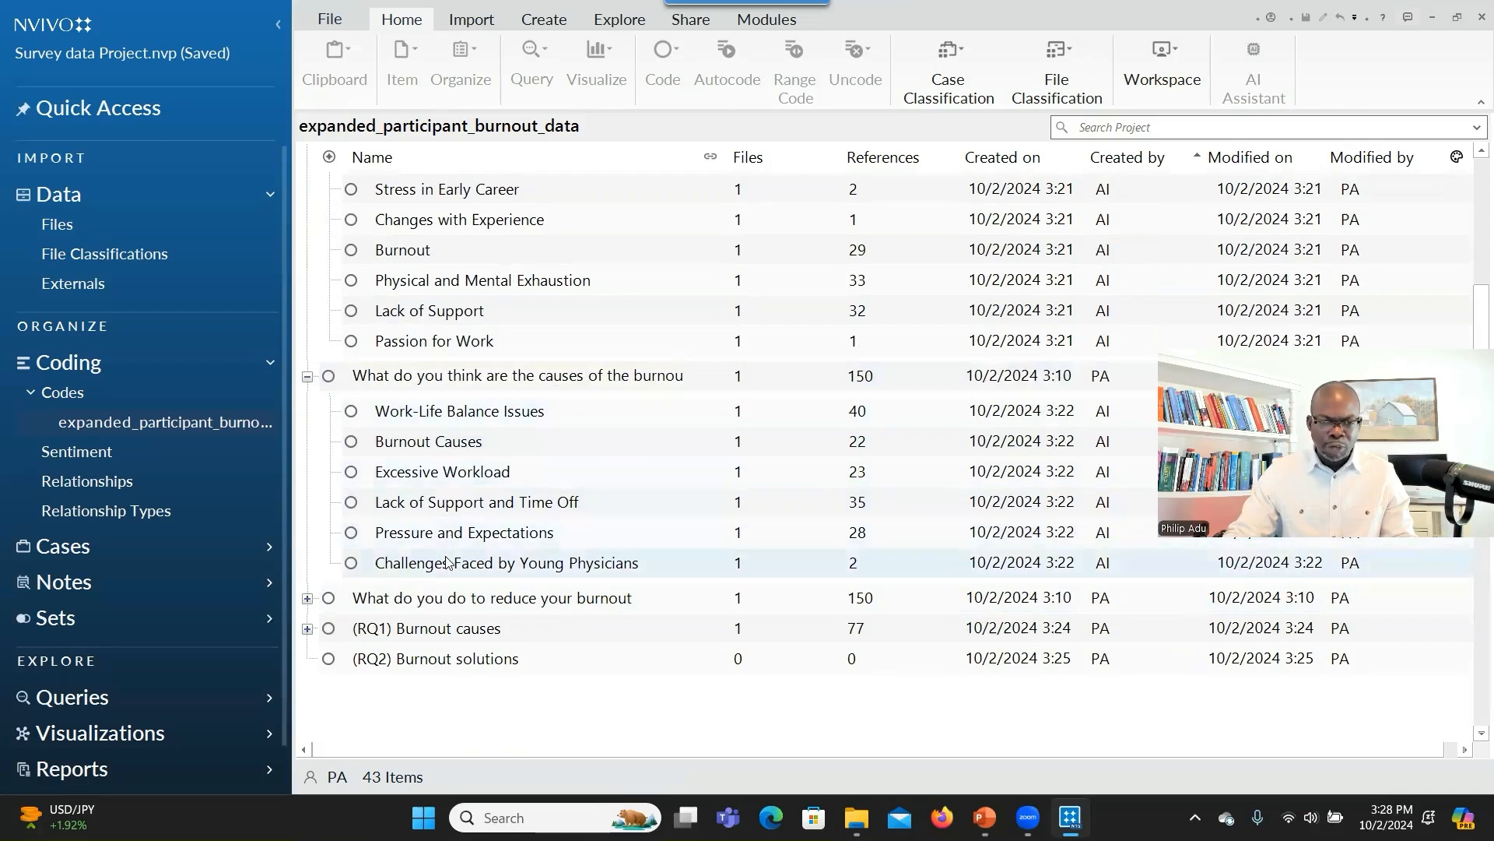
click(405, 412)
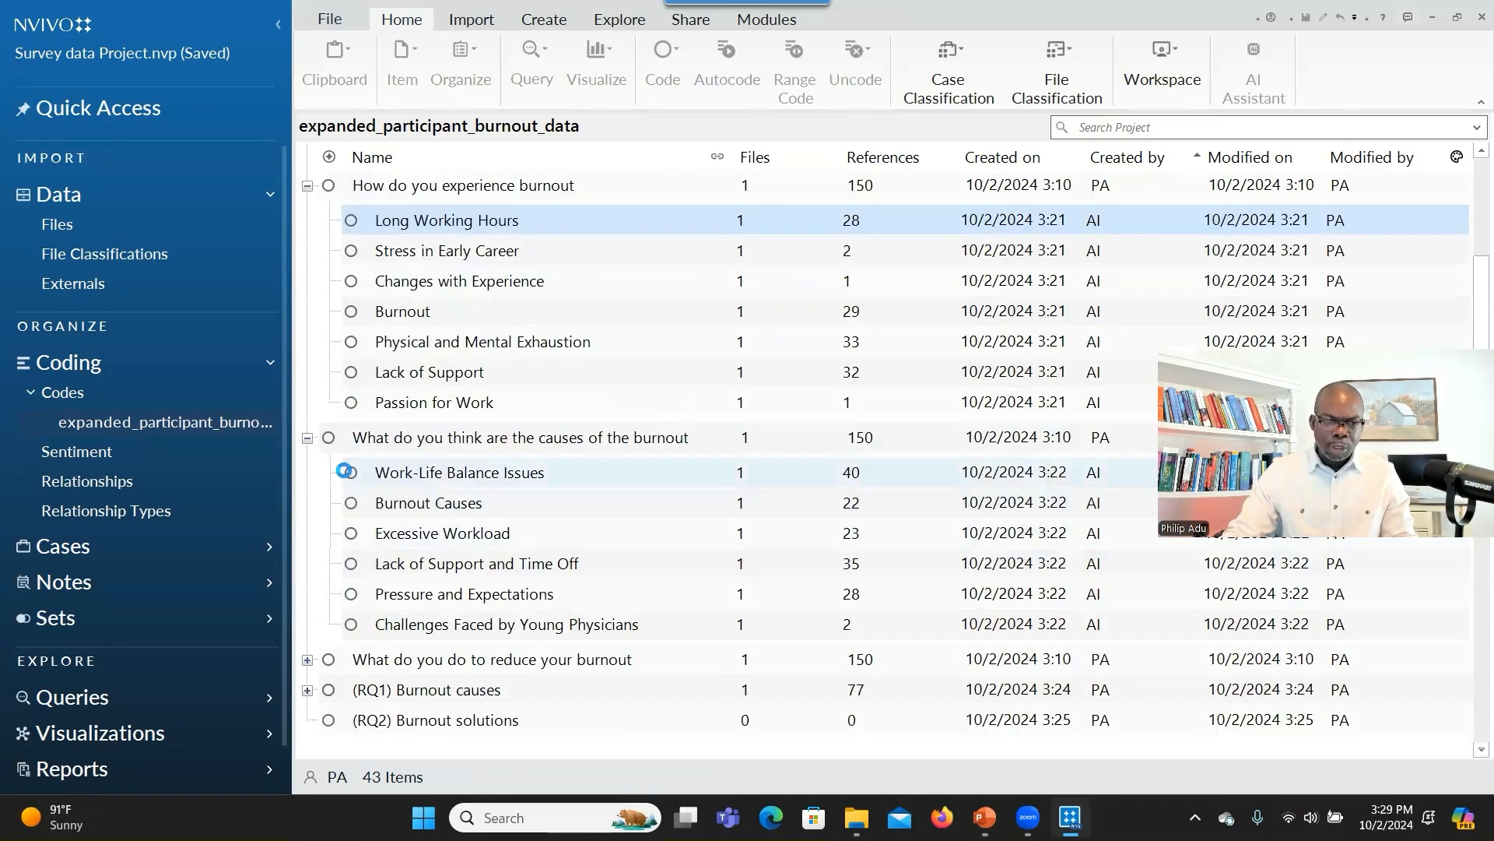
click(345, 471)
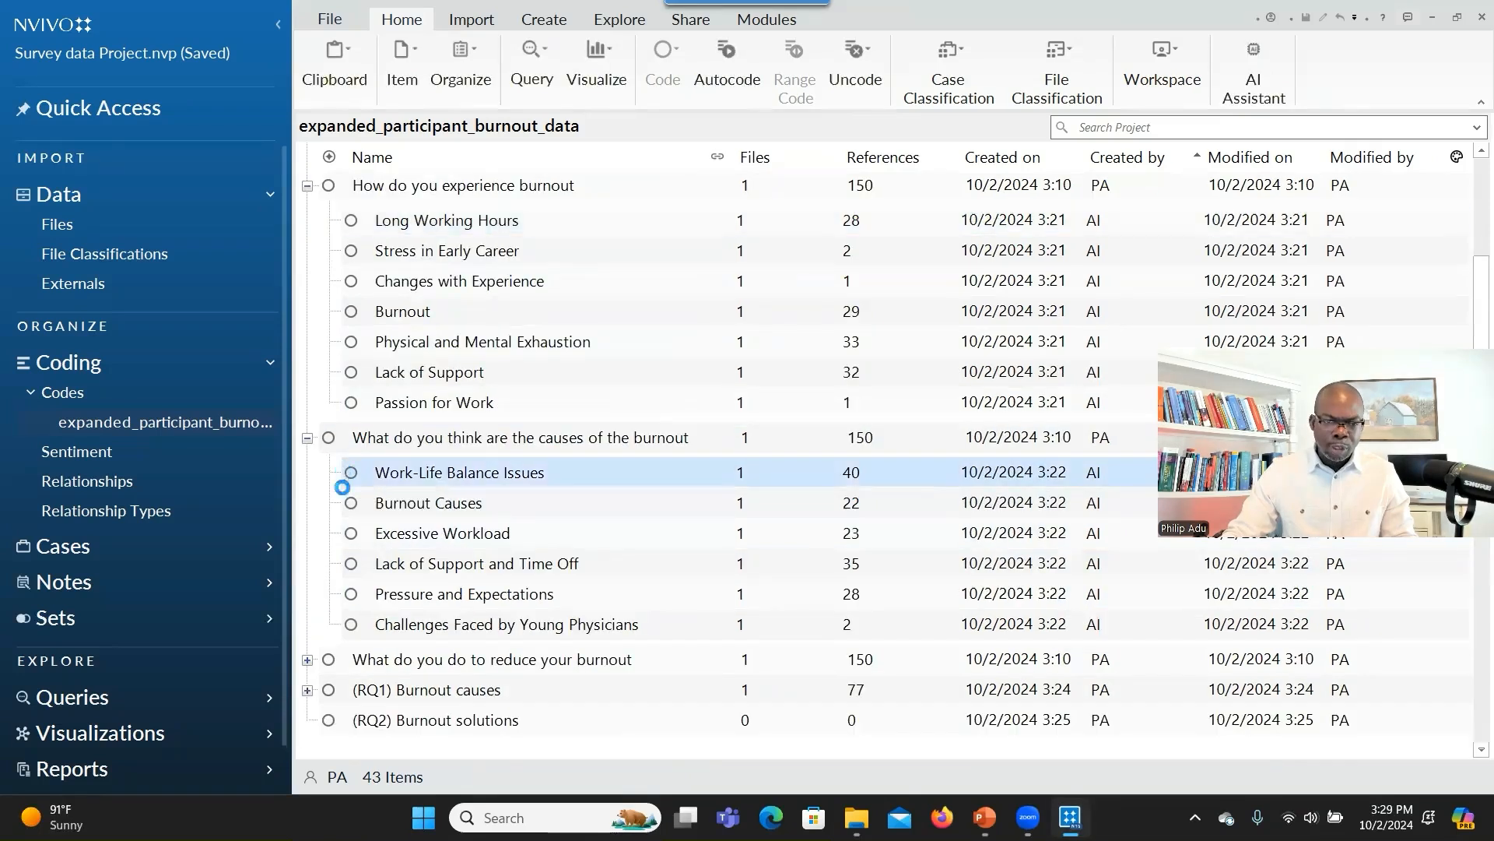
shift+click(348, 621)
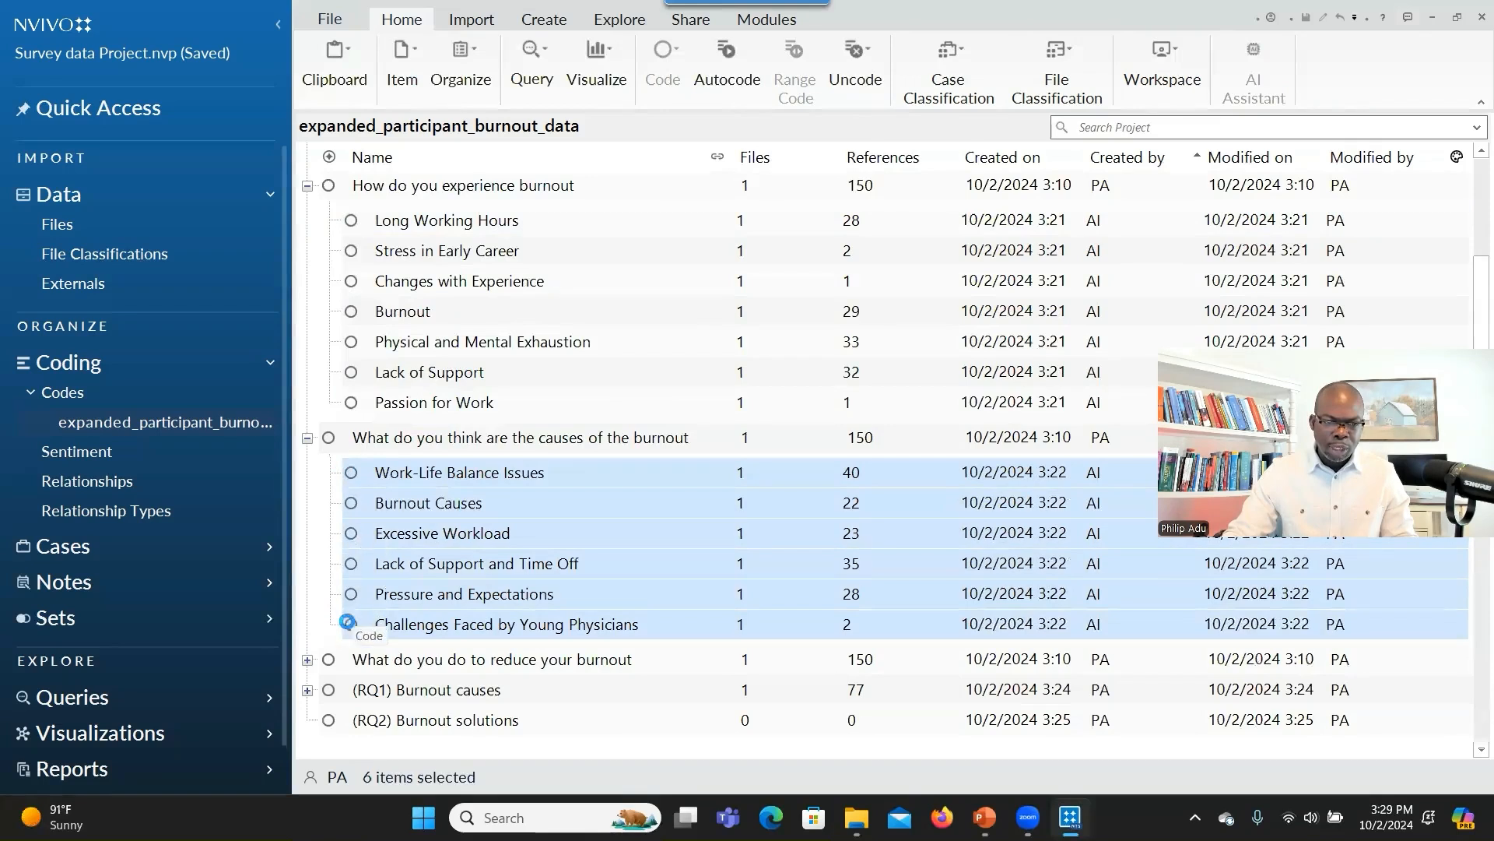
scroll(353, 583, down, 1)
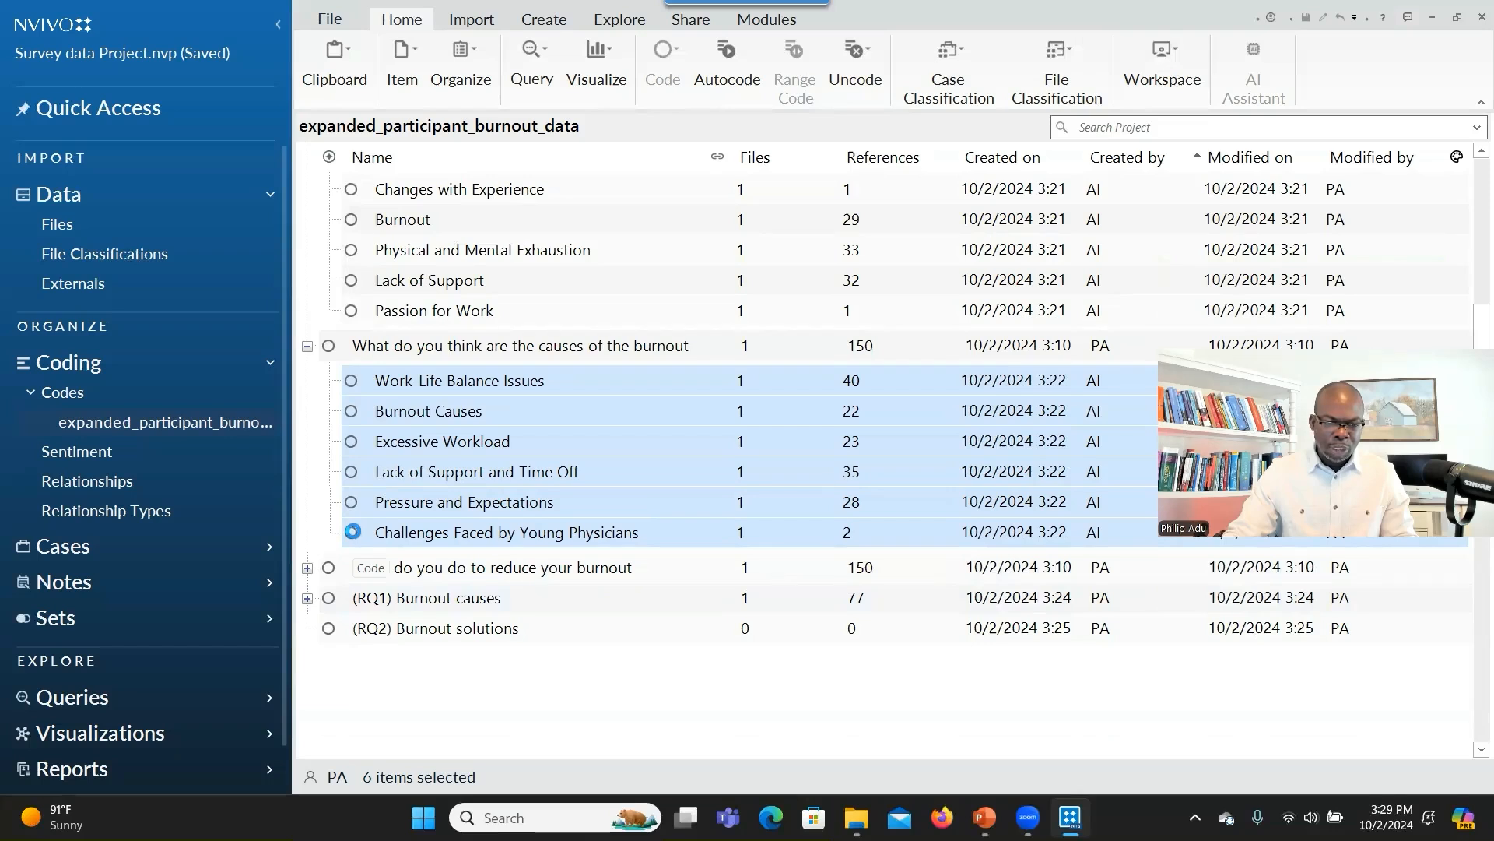
drag(352, 532, 364, 605)
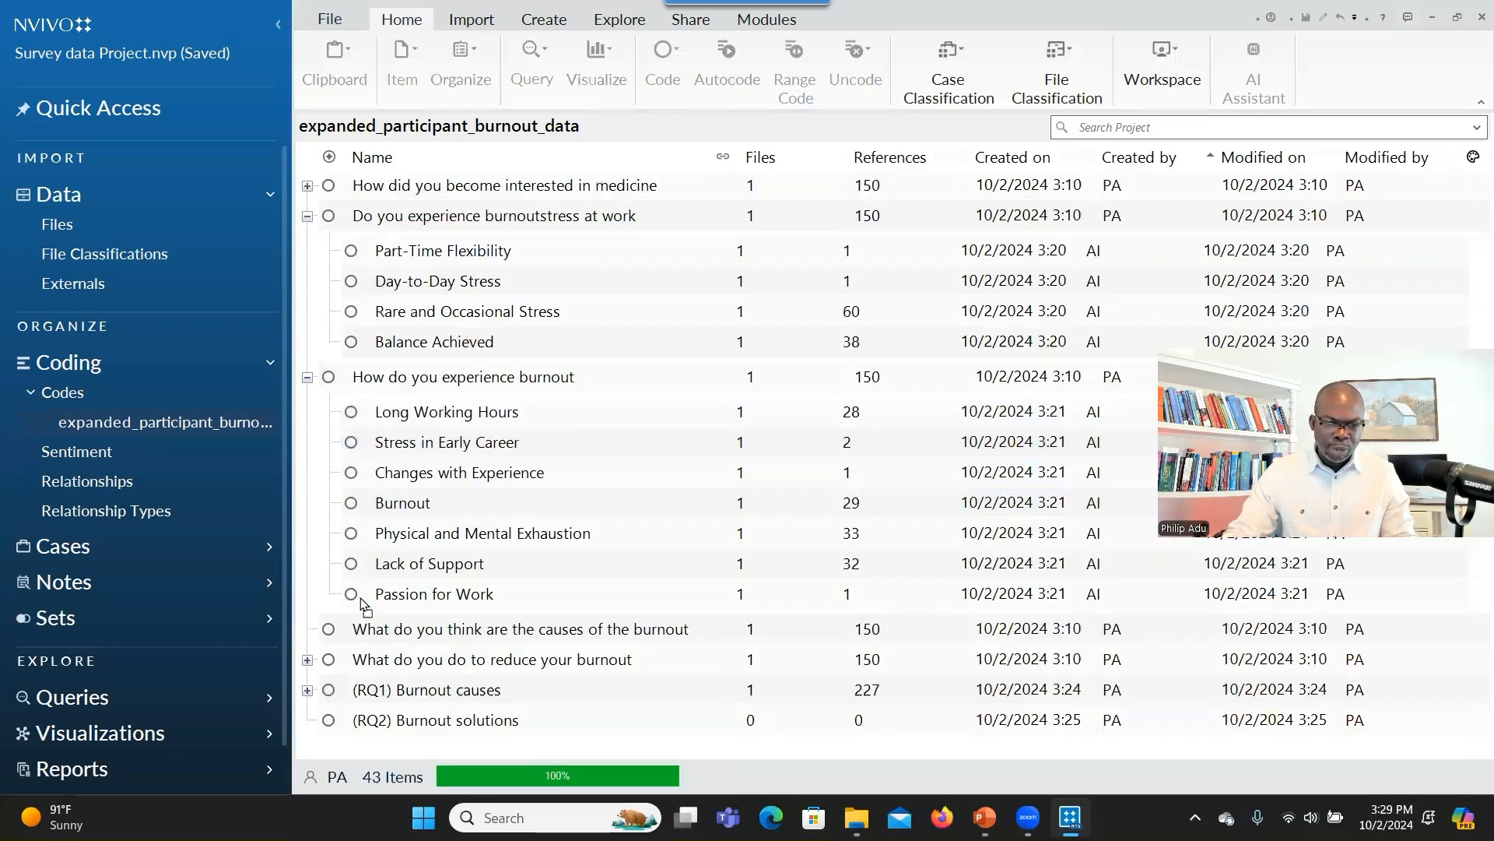
click(308, 690)
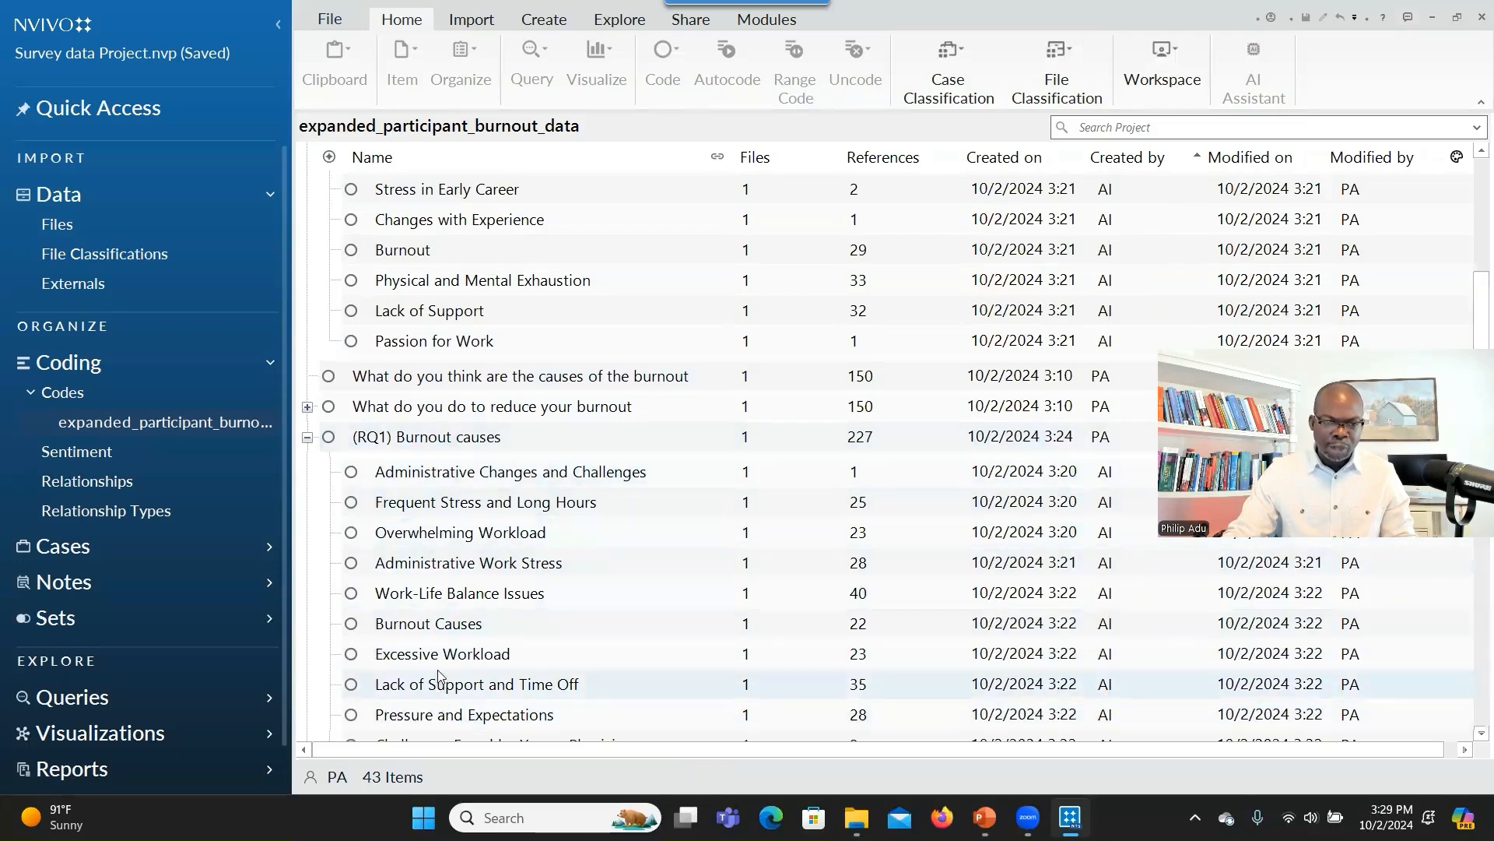
Read the reference coded at Part-Time Flexibility and move that code under "What do you think are the causes of the burnout".
scroll(450, 486, up, 3)
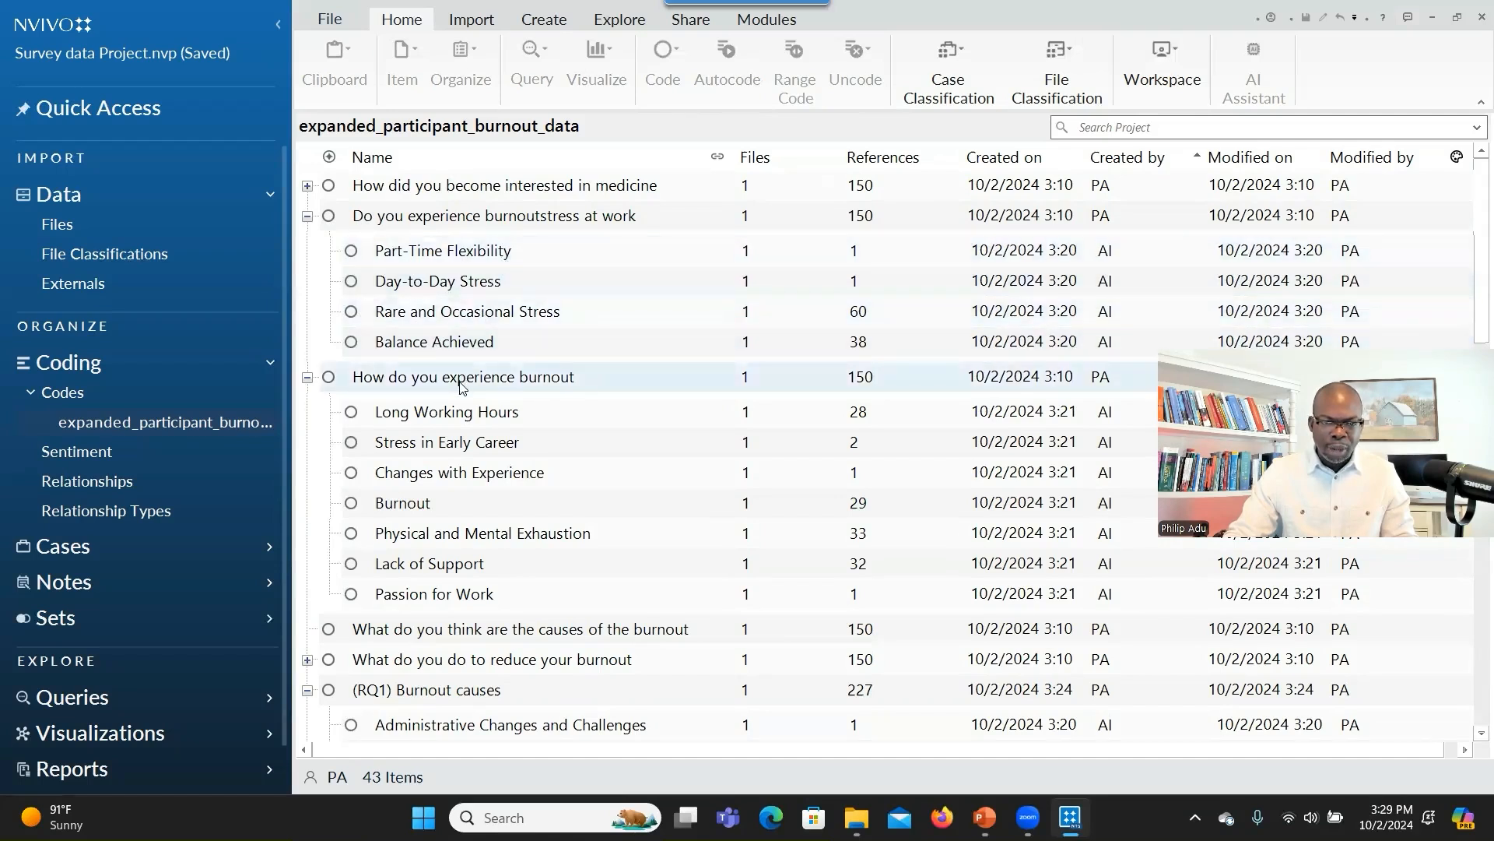
click(482, 250)
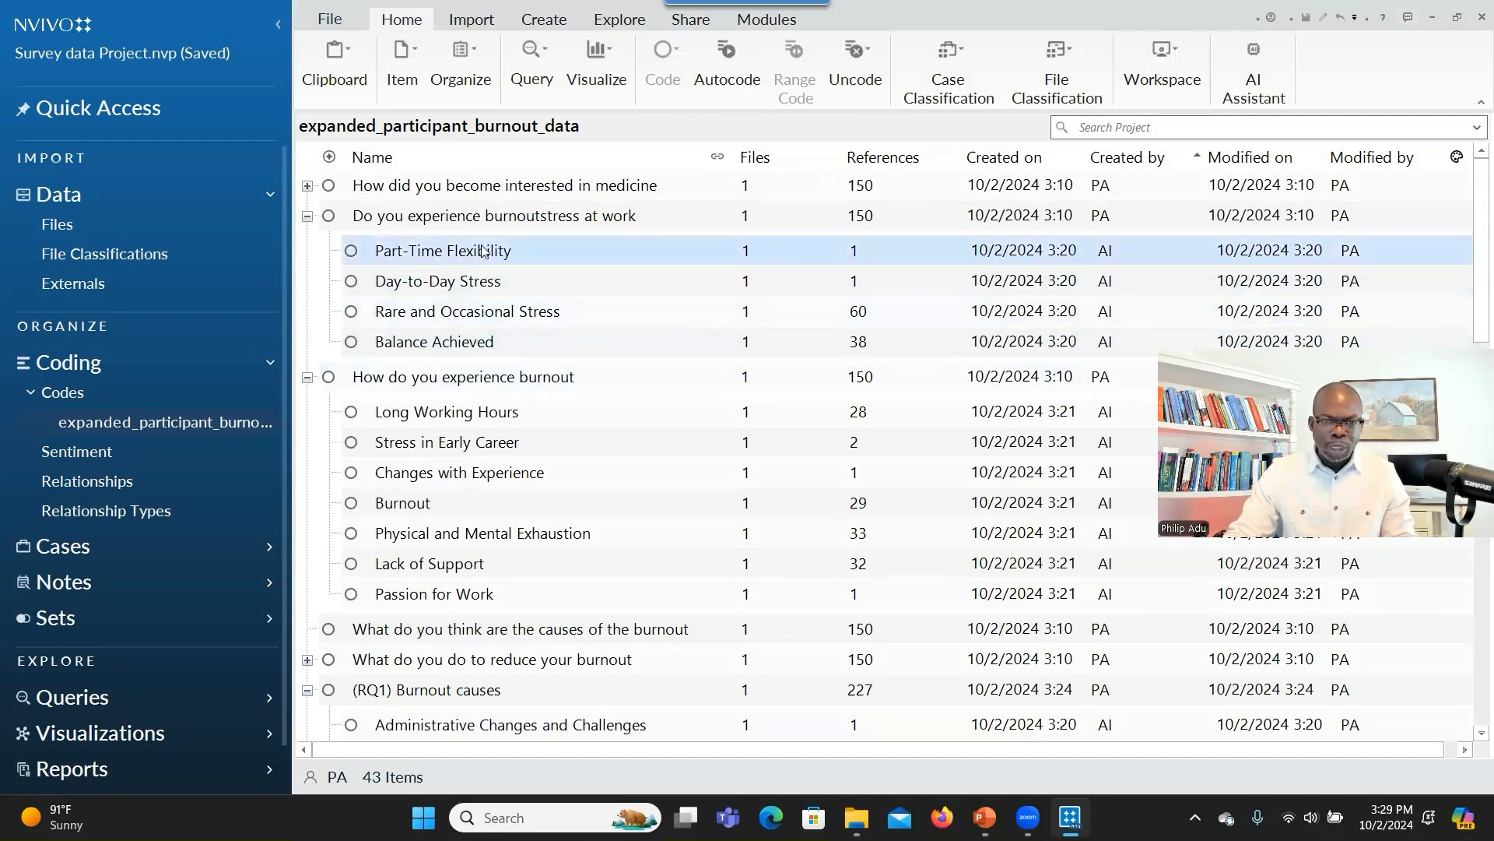
double_click(485, 251)
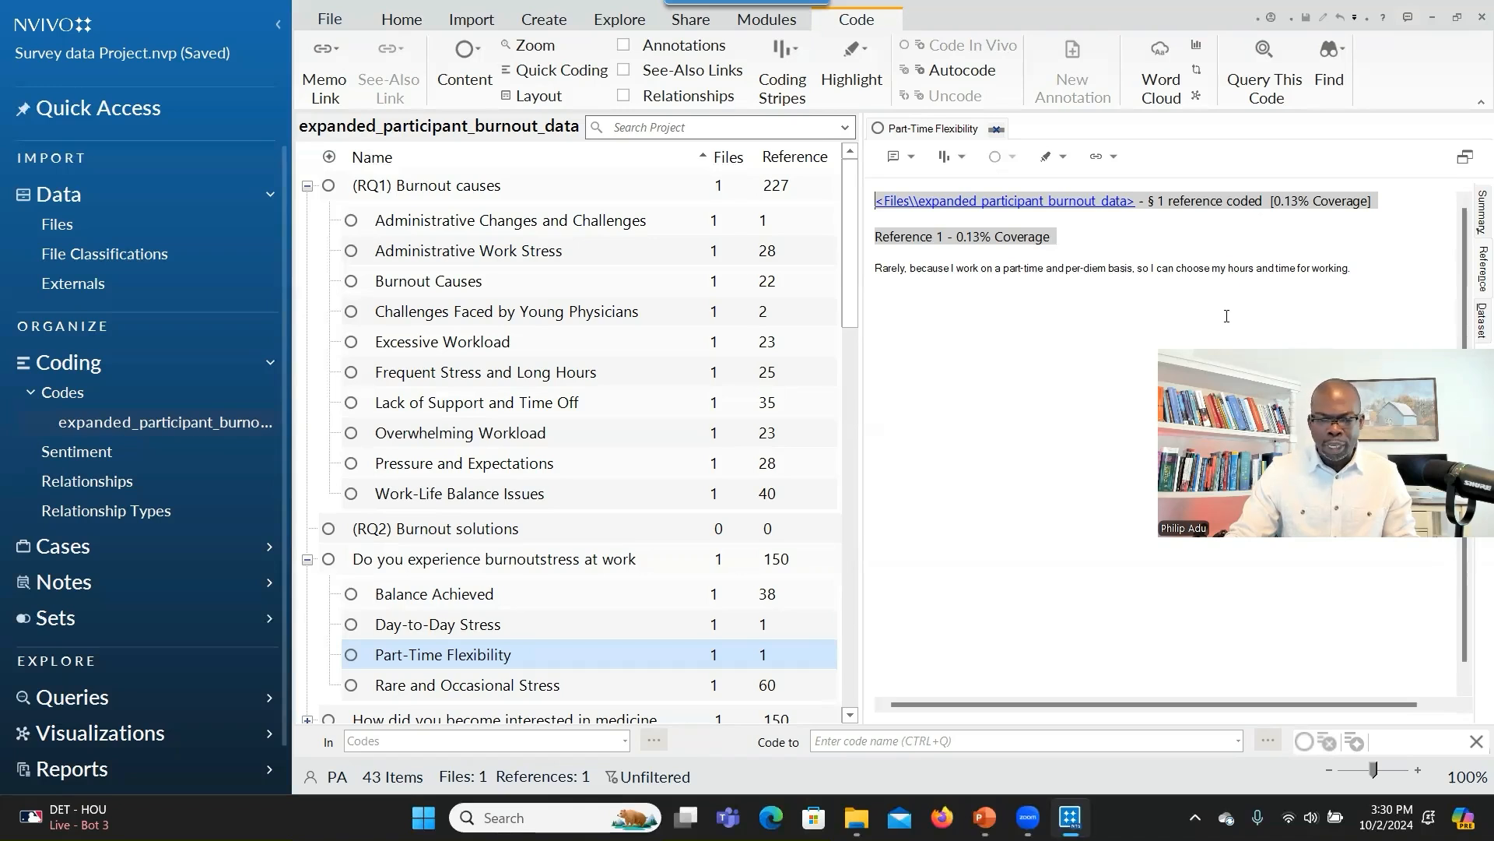
click(850, 716)
click(849, 716)
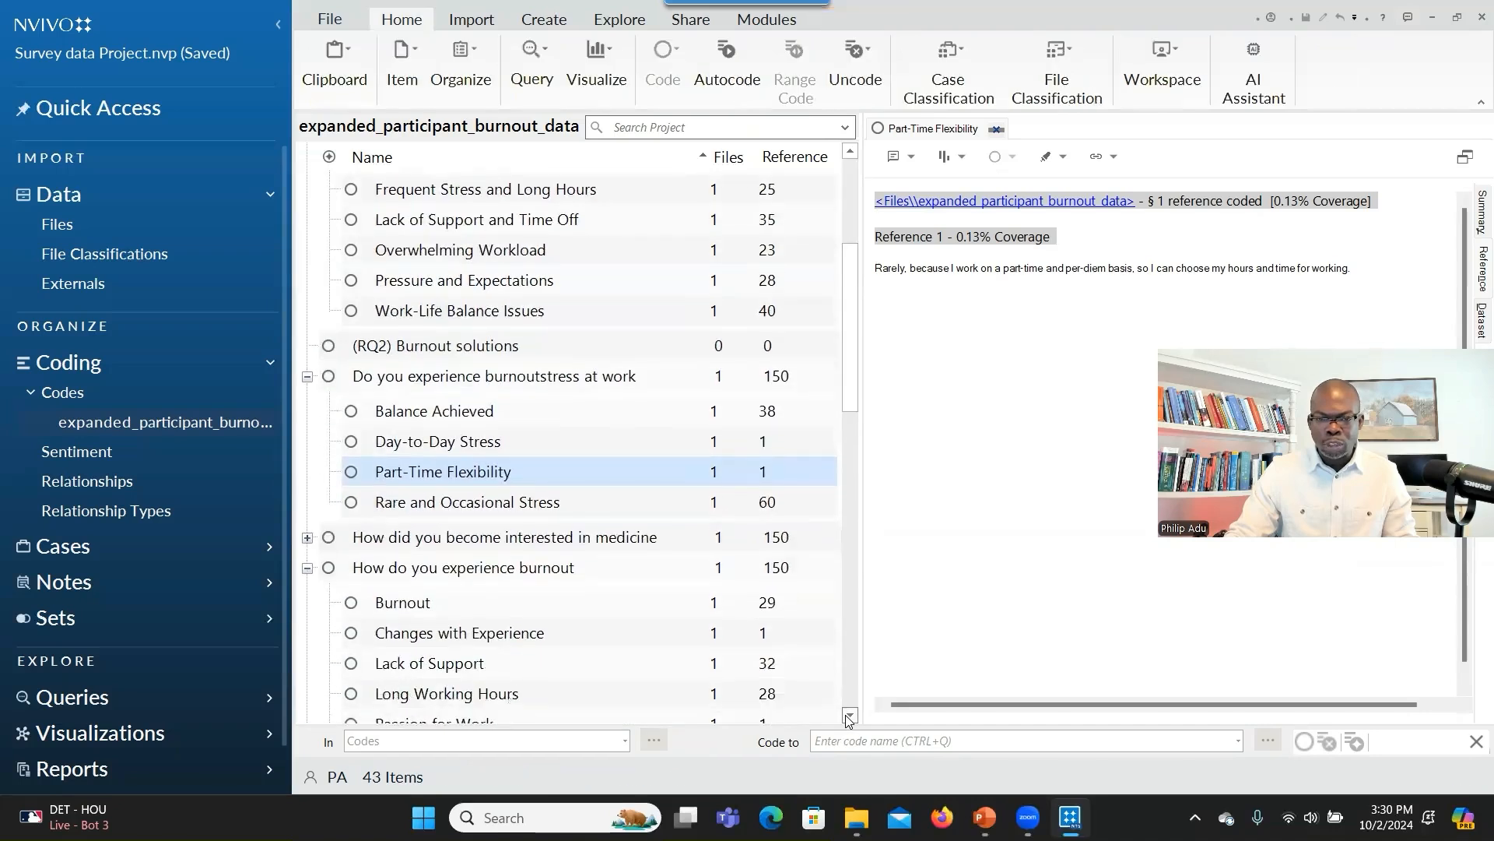
click(849, 716)
click(849, 716)
click(849, 717)
click(849, 716)
click(849, 716)
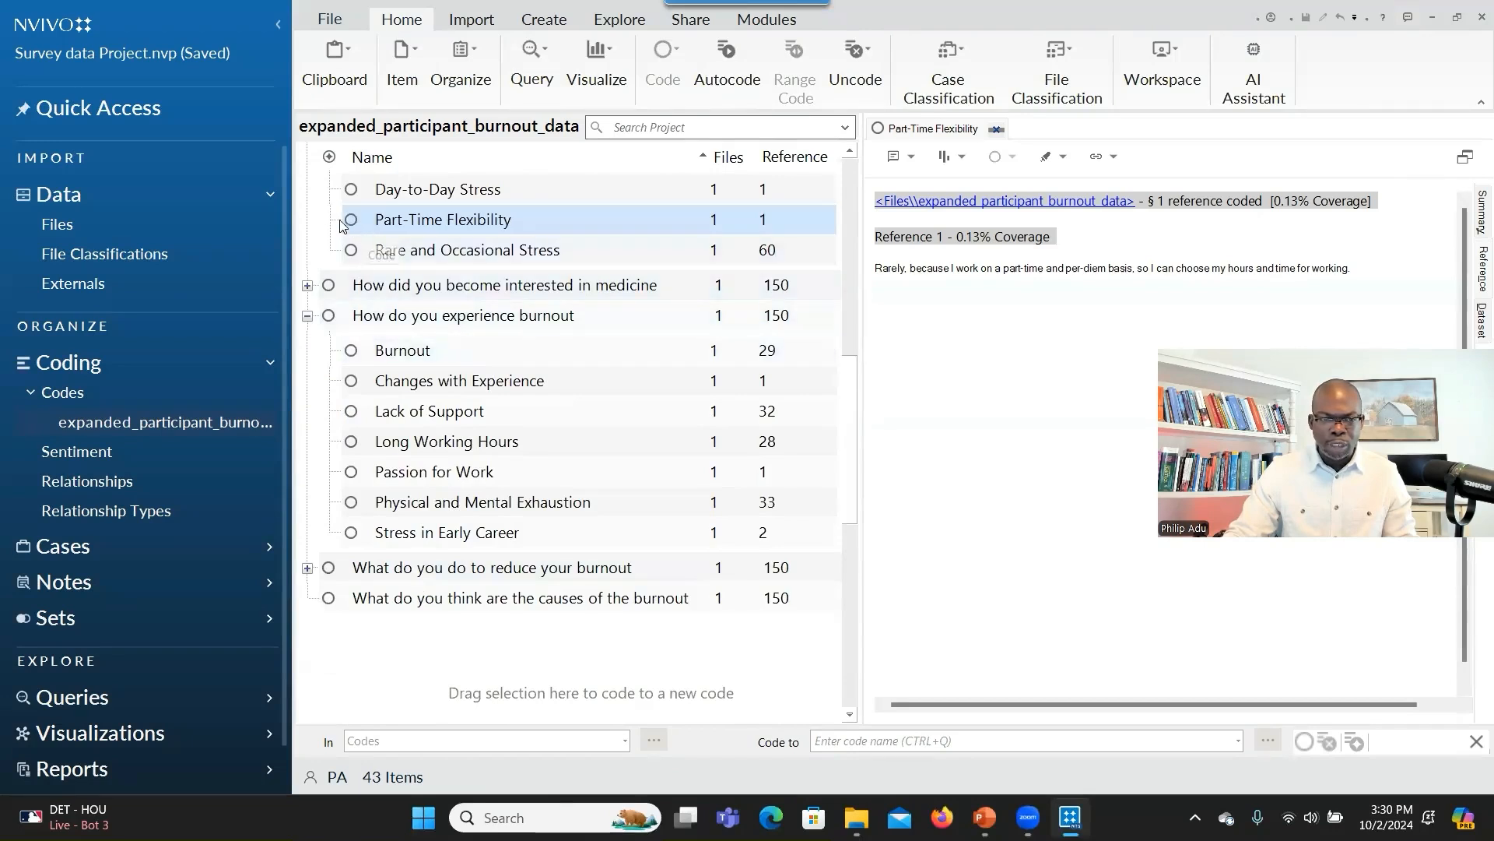
drag(351, 222, 351, 599)
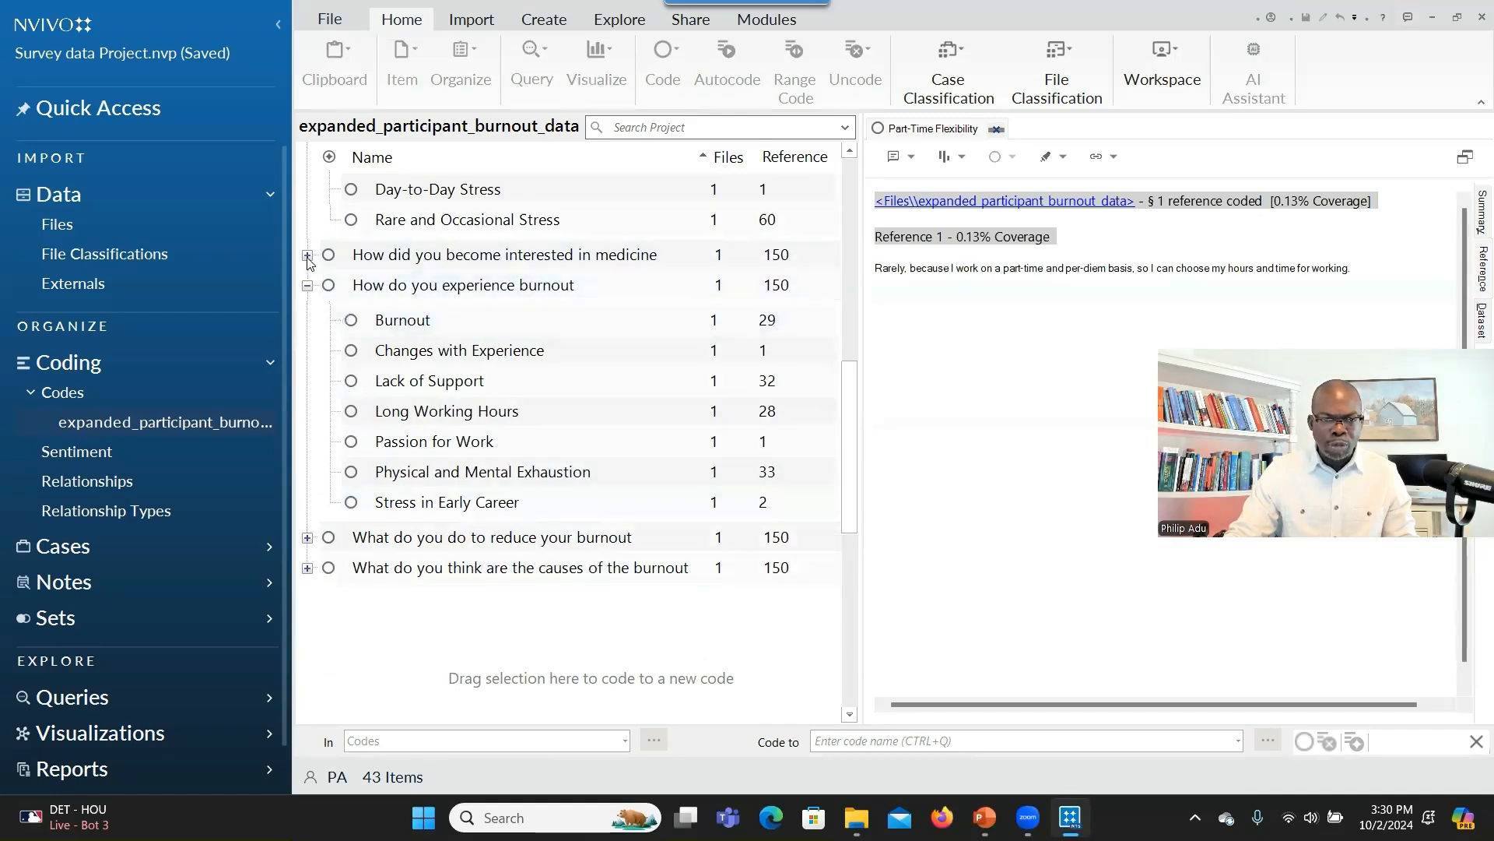
Move all child codes of "What do you do to reduce your burnout" under "(RQ2) Burnout solutions" and expand that code.
click(308, 537)
scroll(475, 537, down, 1)
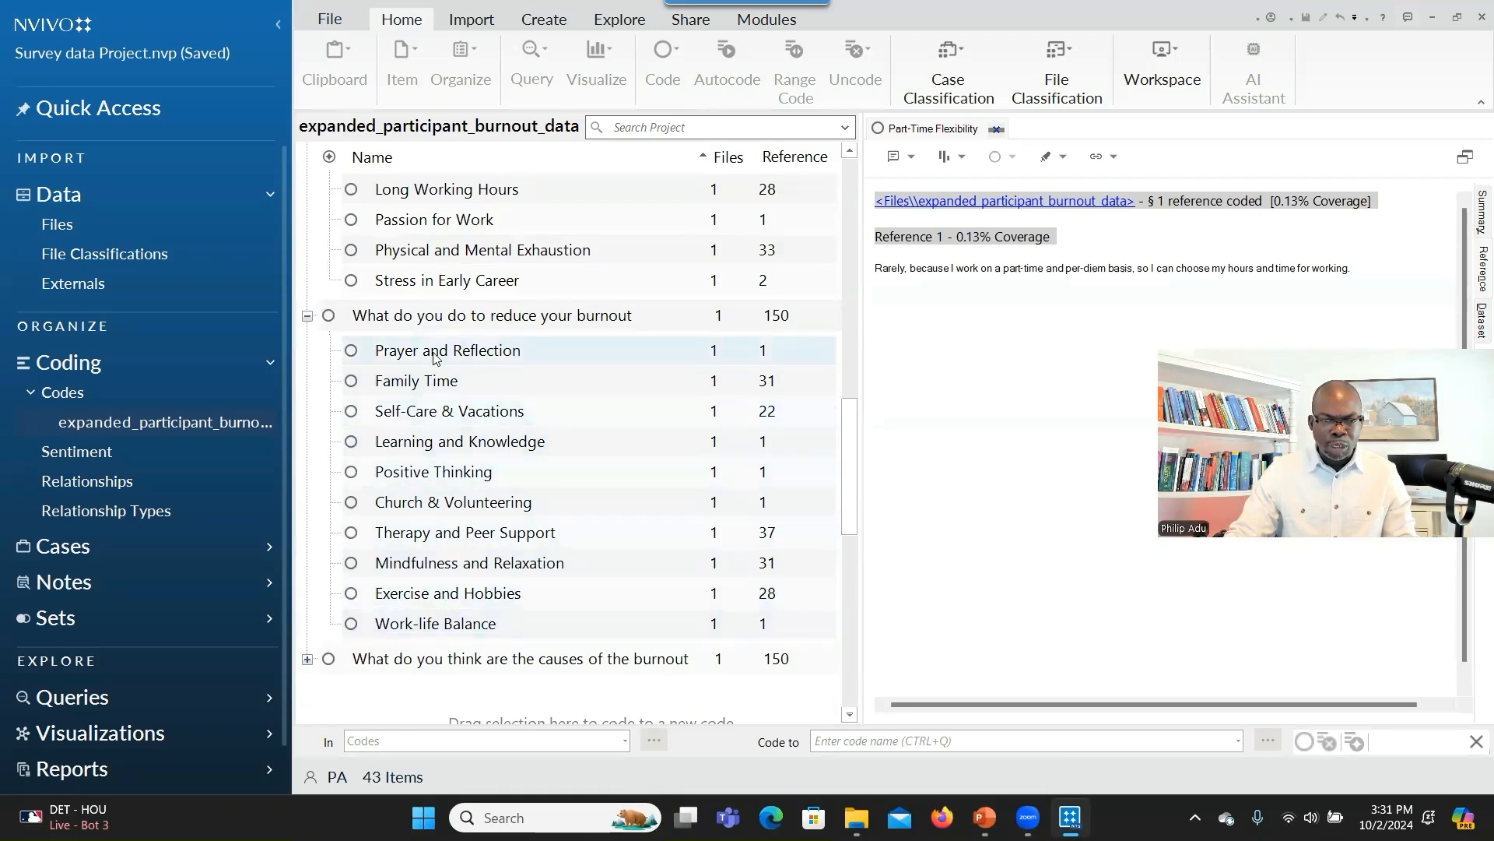
click(350, 352)
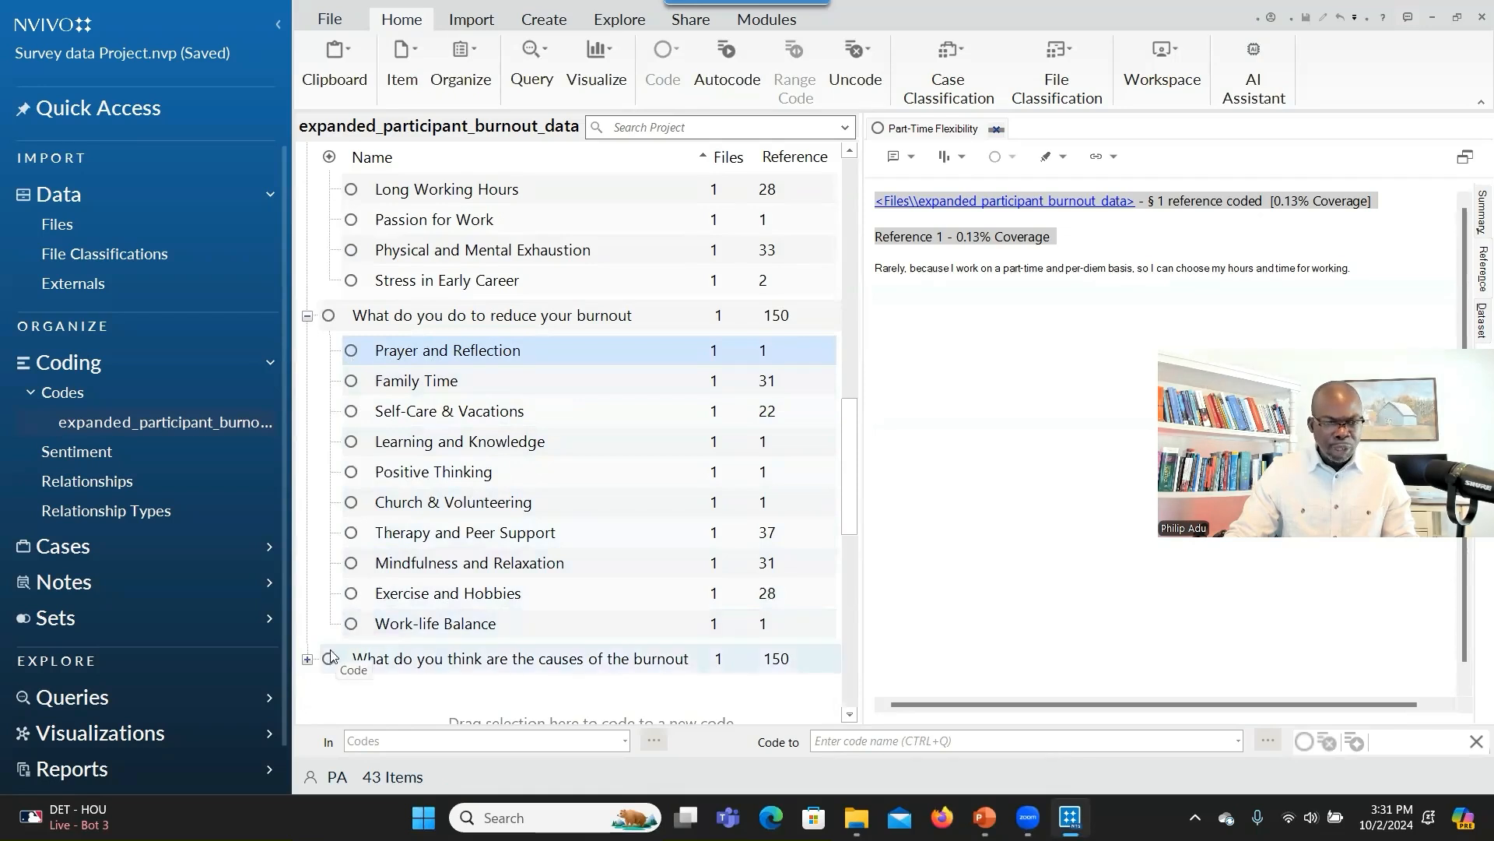
shift+click(352, 625)
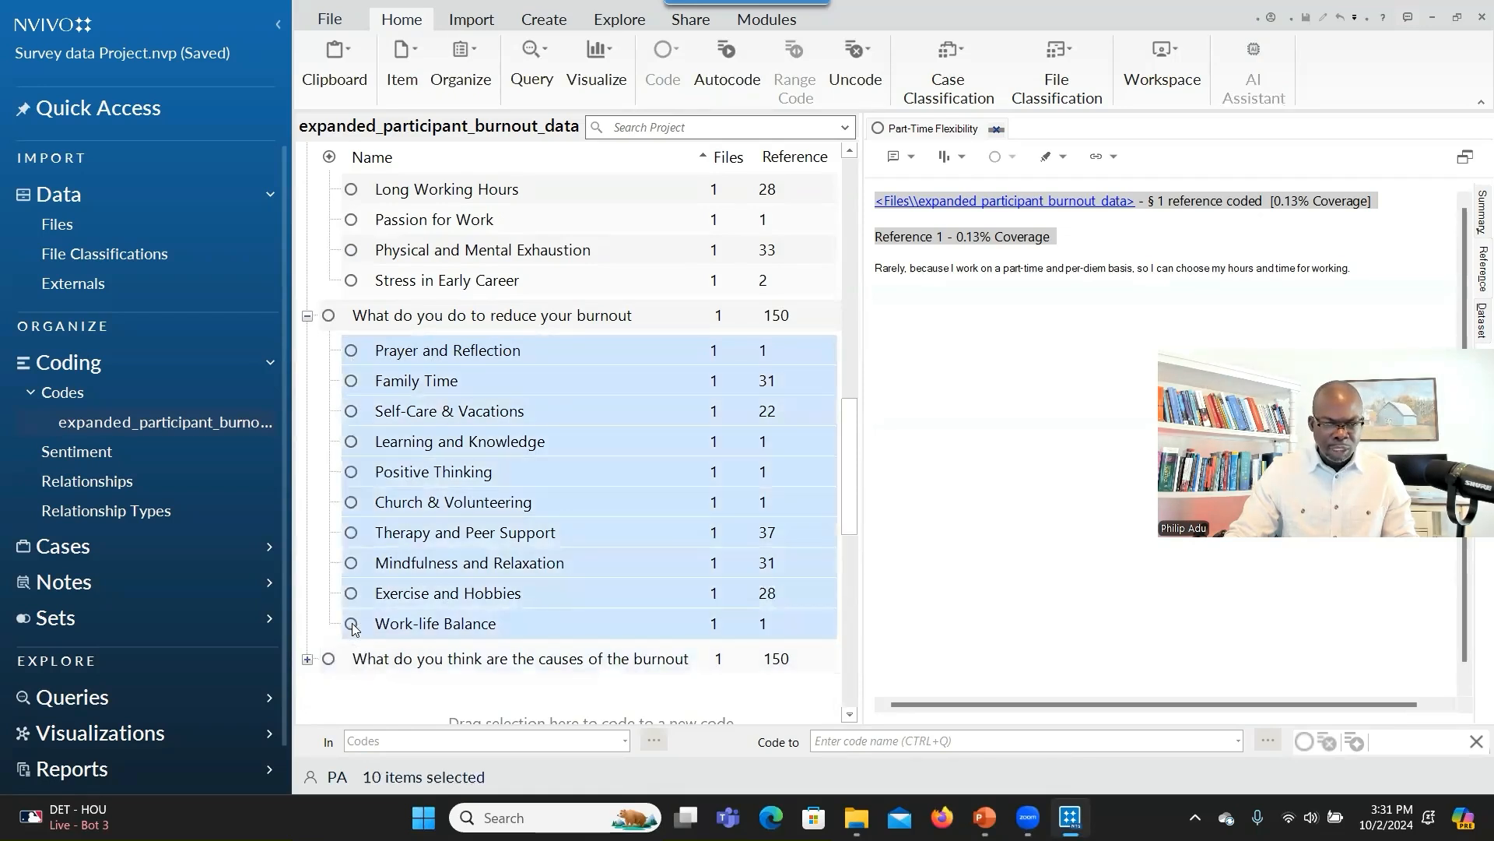
scroll(447, 617, down, 1)
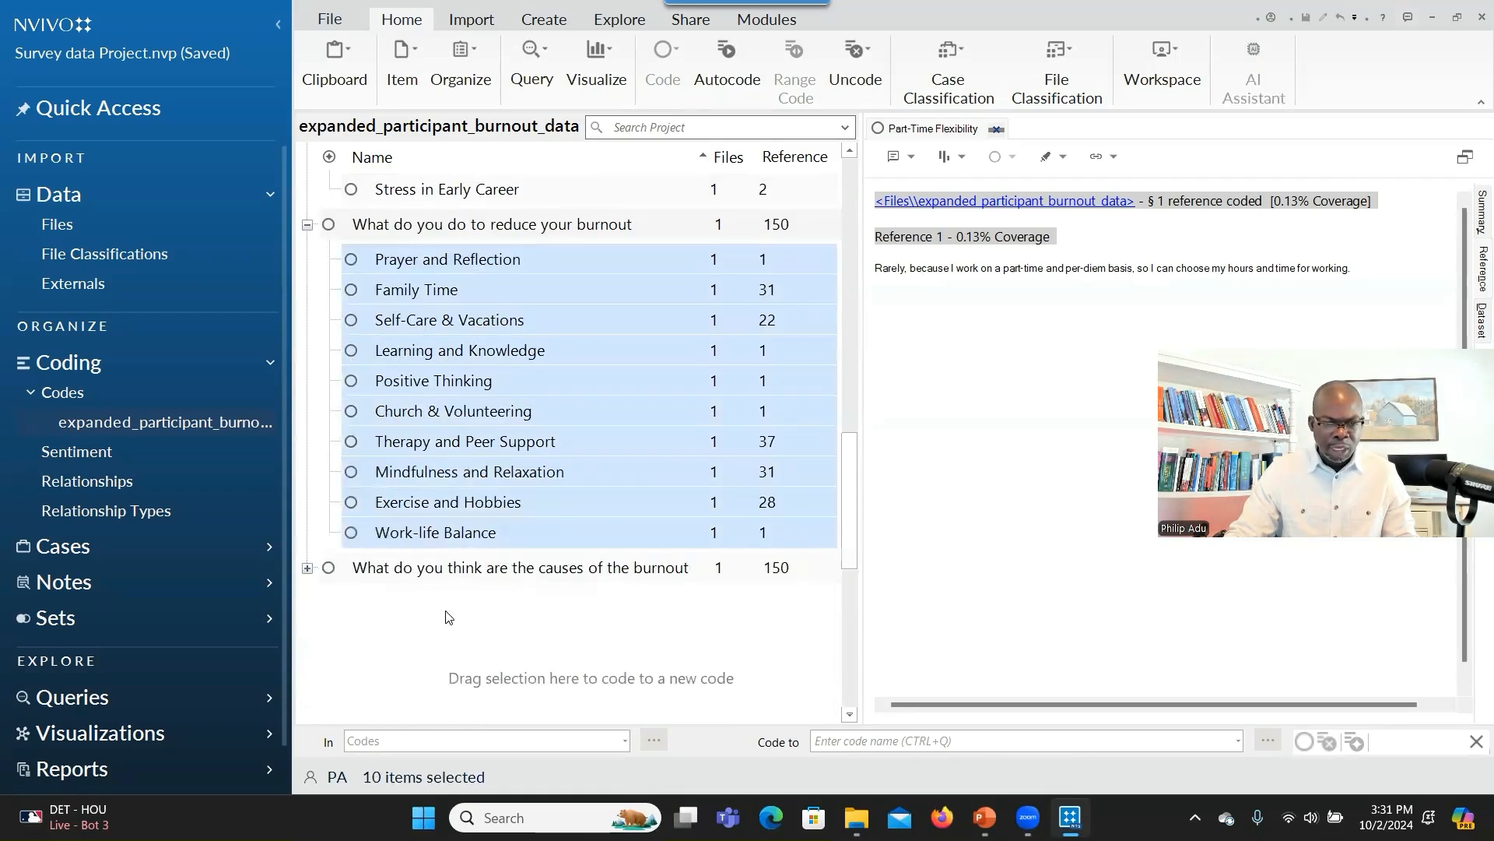
scroll(441, 601, up, 2)
scroll(438, 597, up, 2)
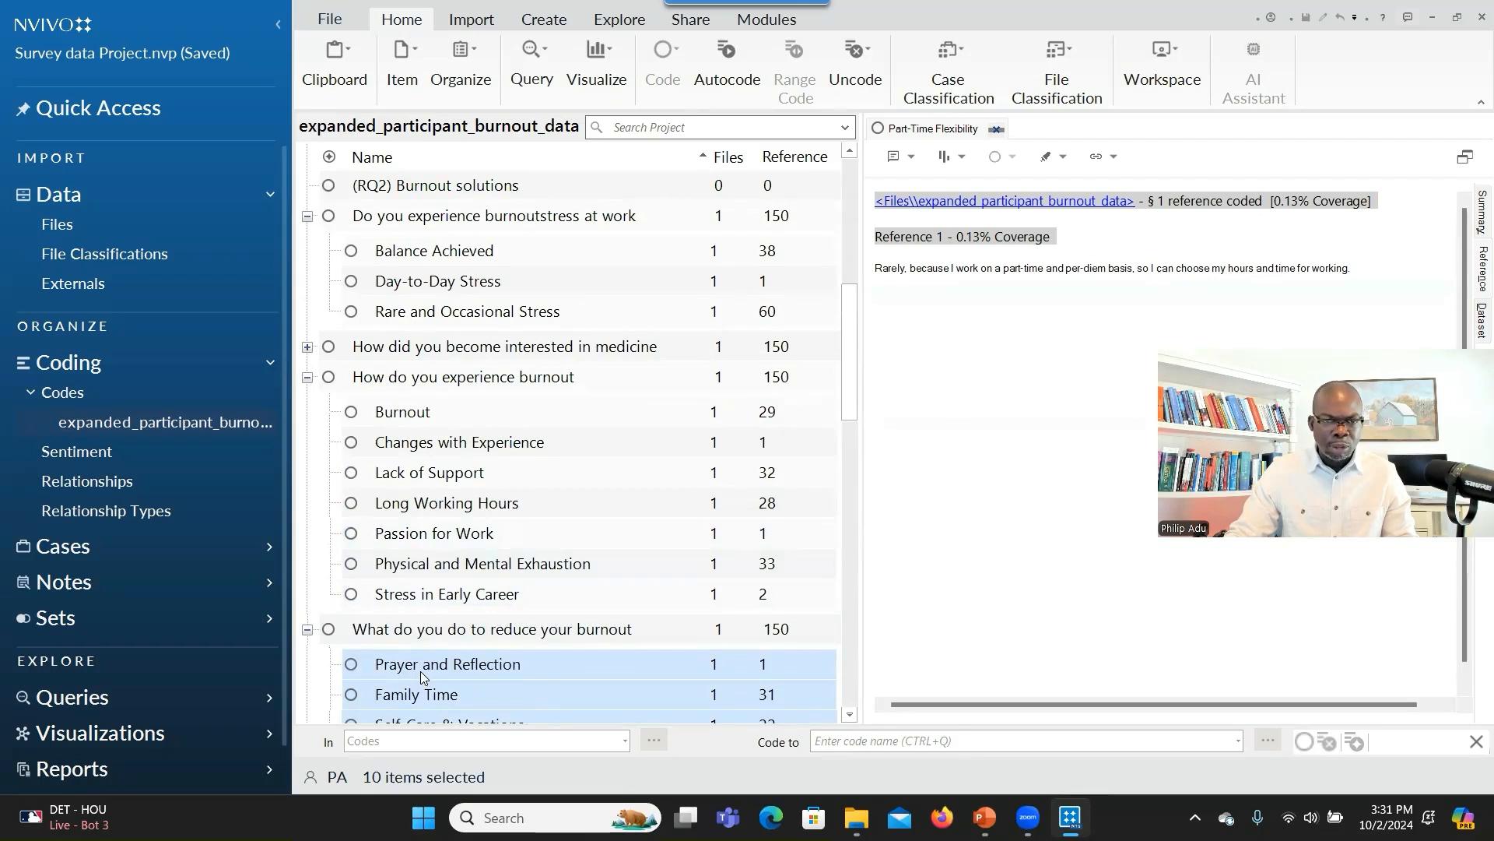
drag(421, 671, 439, 188)
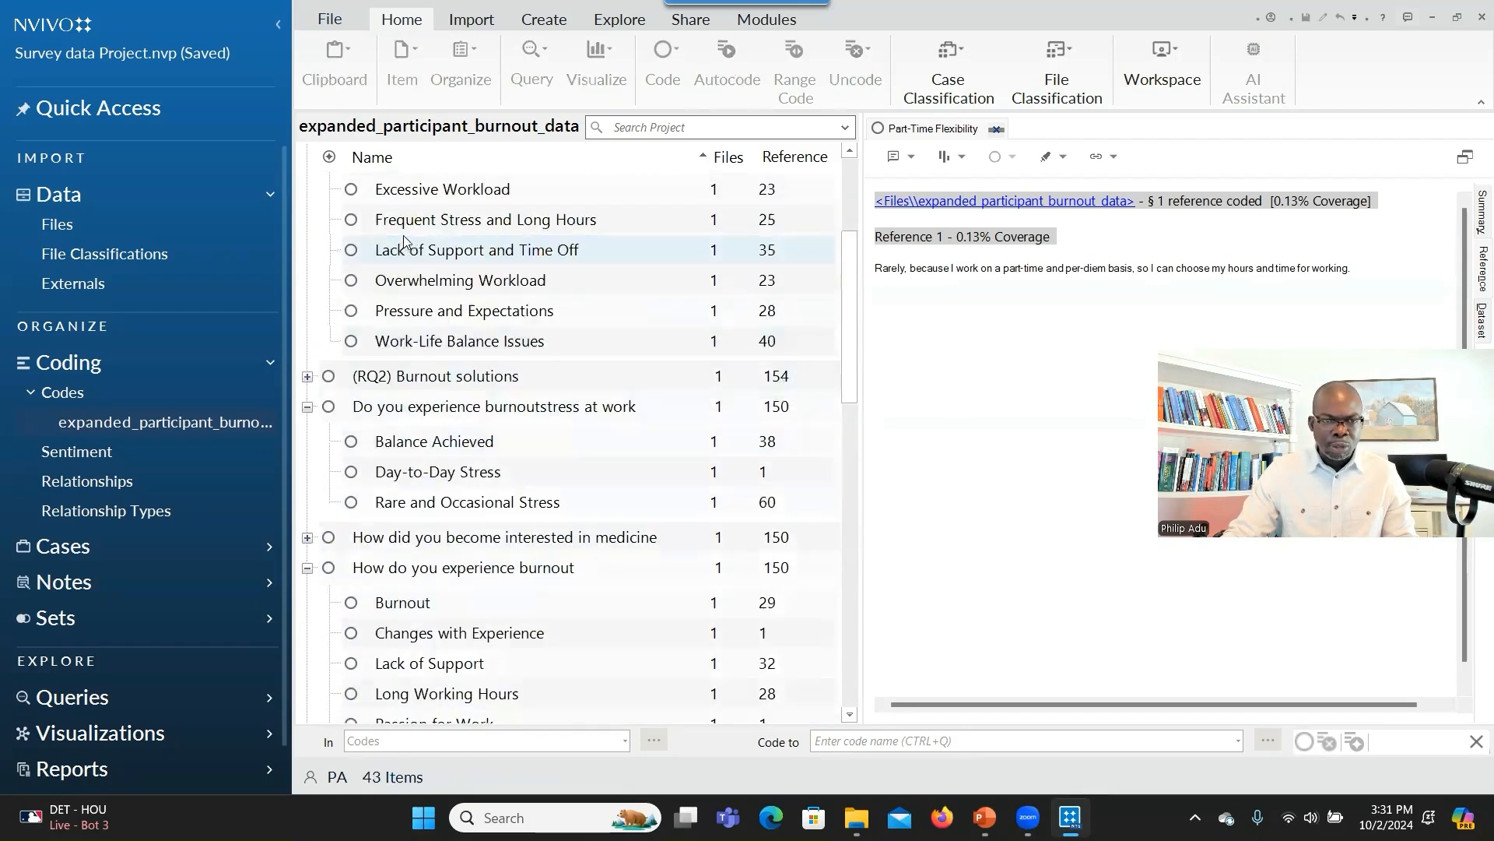
click(307, 378)
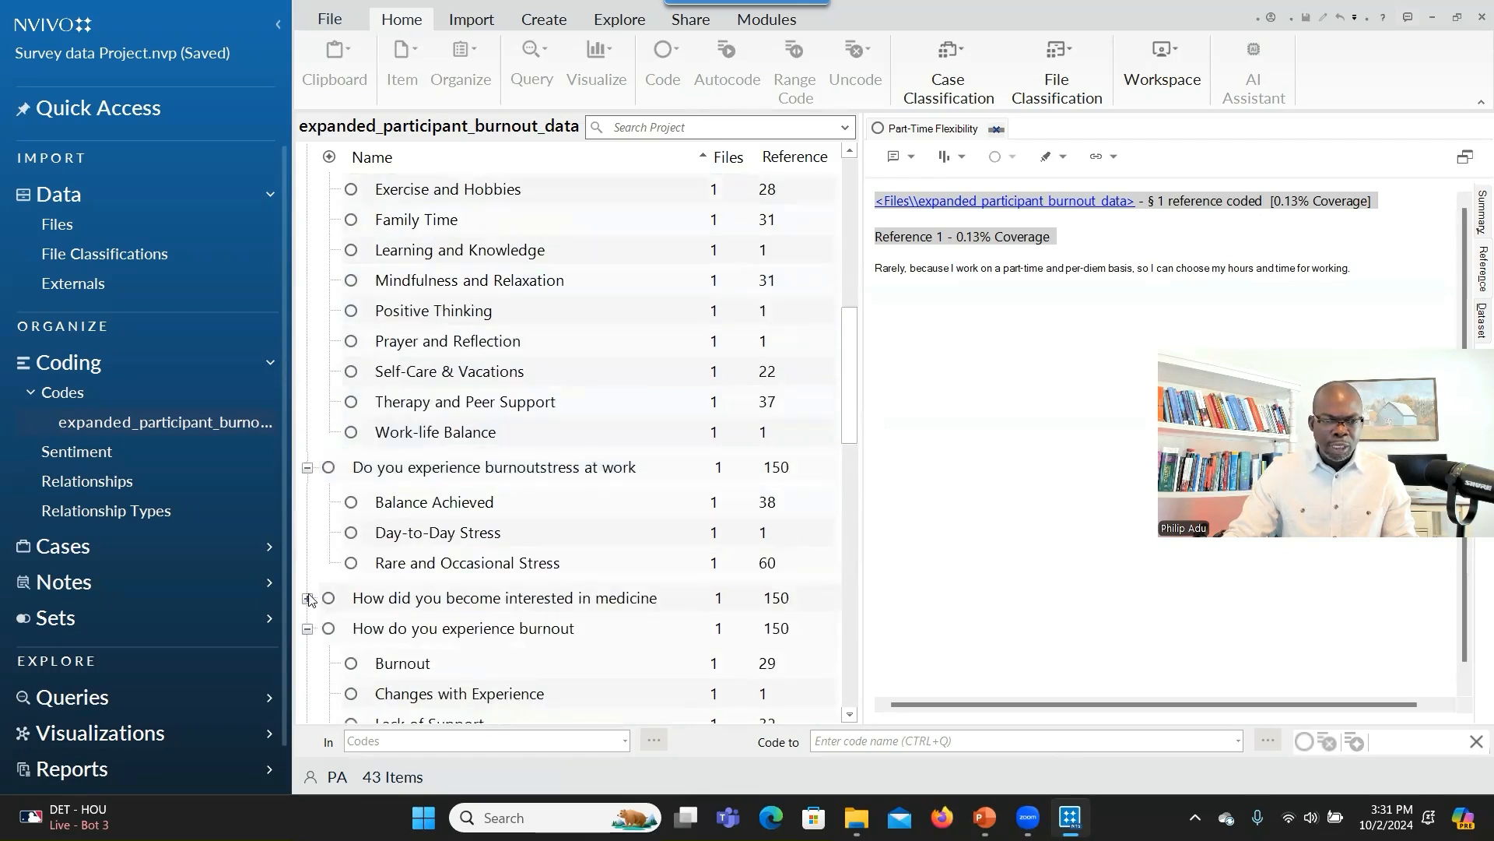
Collapse the "How do you experience burnout" and "Do you experience burnoutstress at work" codes.
click(309, 623)
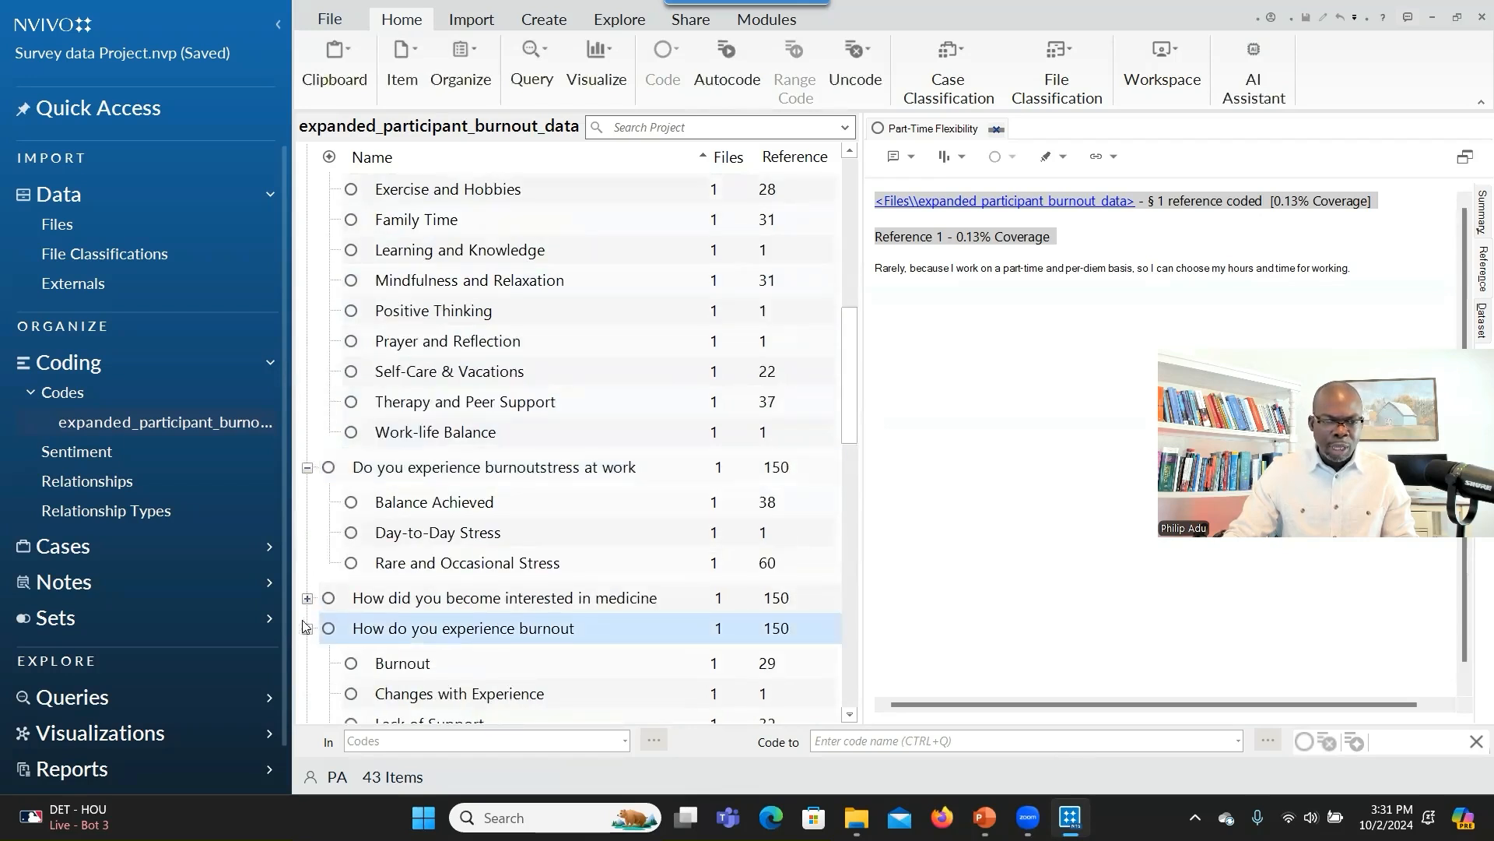
click(307, 631)
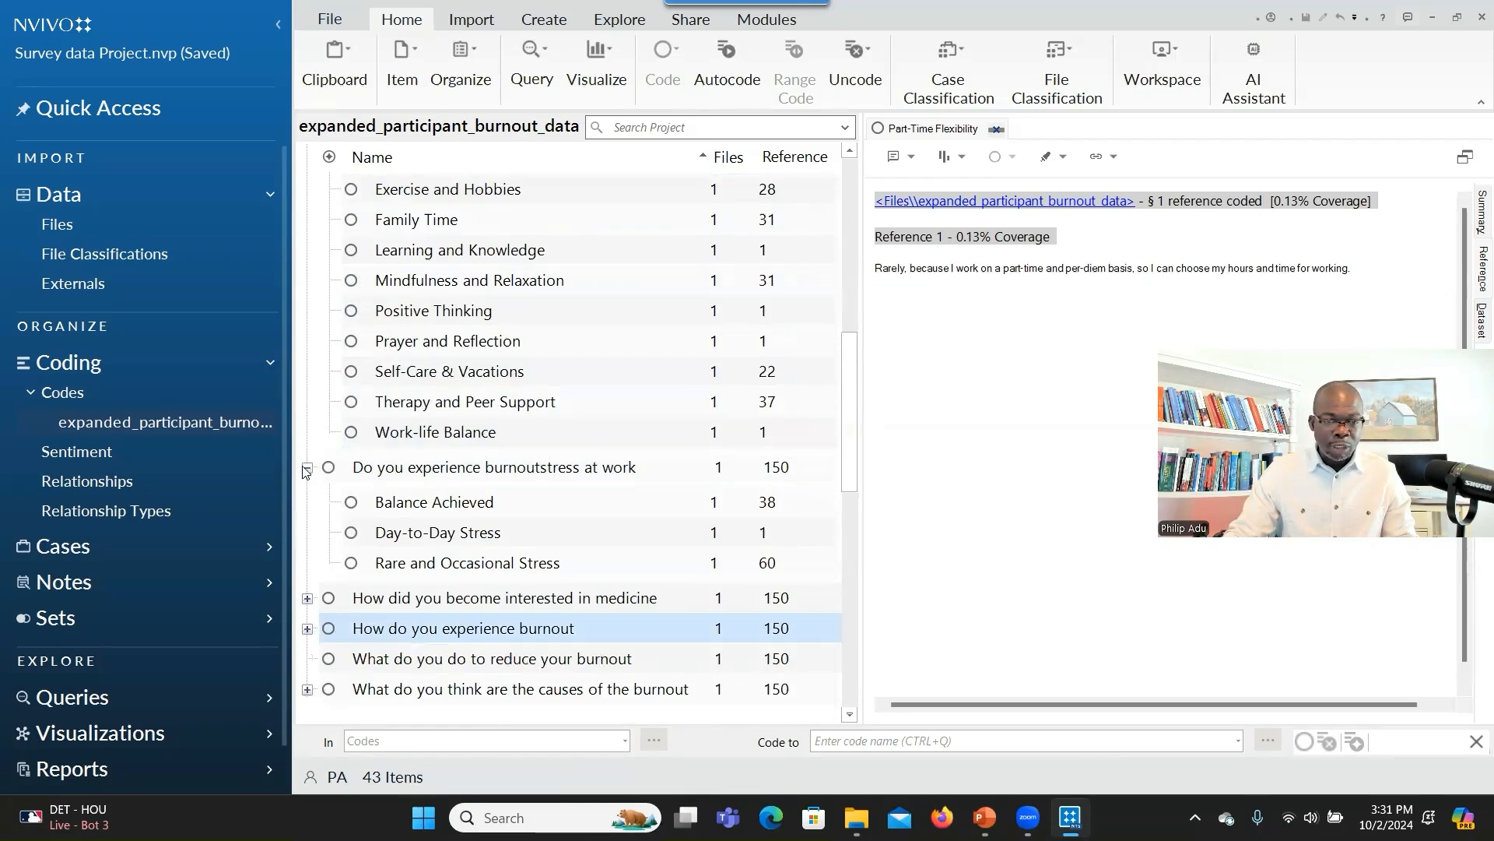
scroll(305, 467, down, 1)
click(340, 428)
scroll(340, 424, down, 1)
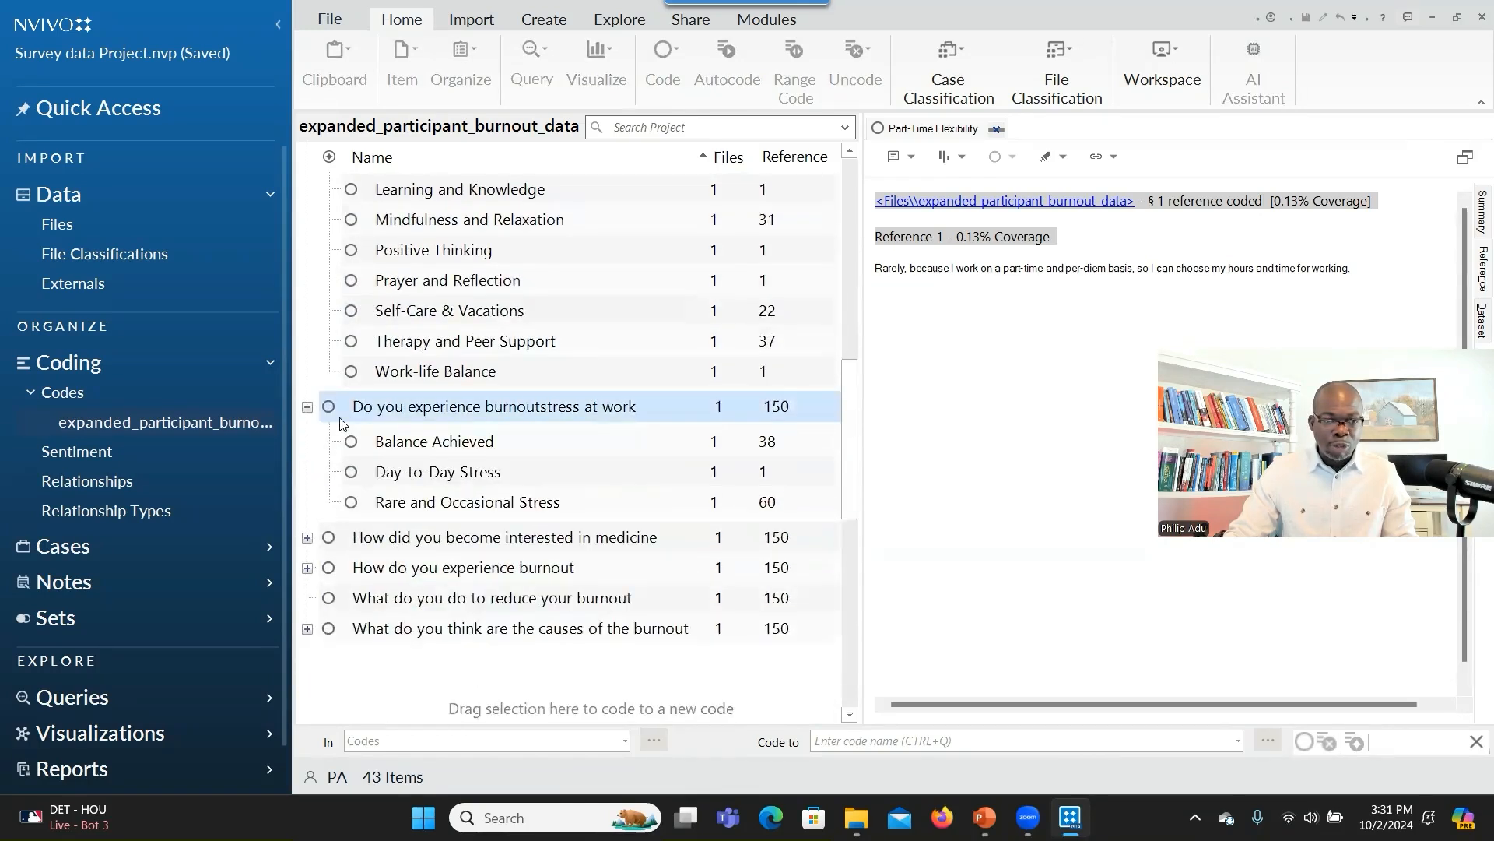
click(306, 406)
Review the child codes under "(RQ1) Burnout causes" and "(RQ2) Burnout solutions", and collapse both parent codes.
scroll(490, 428, up, 5)
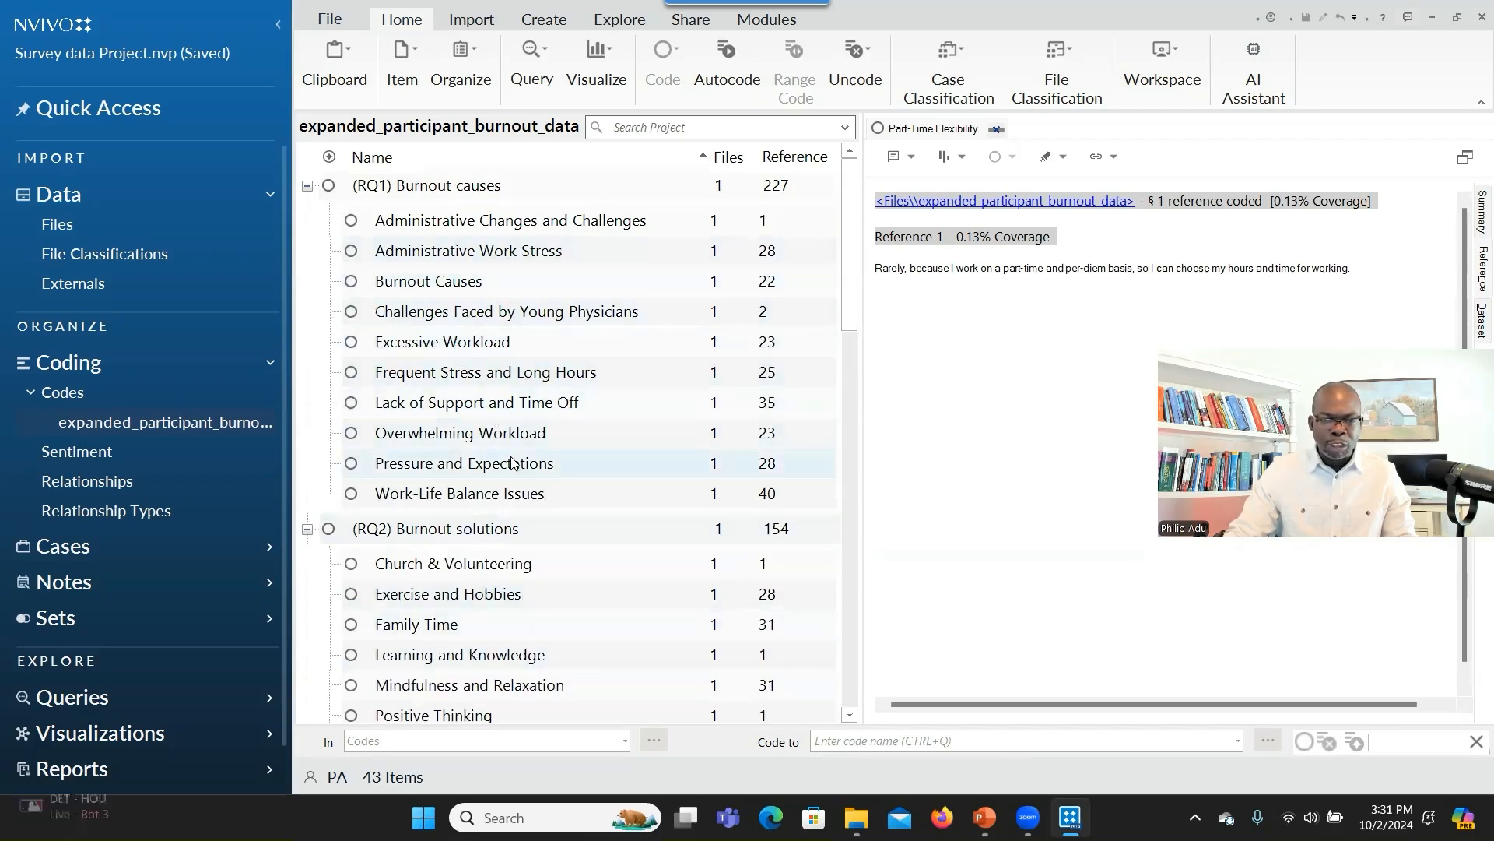
scroll(534, 529, down, 2)
scroll(534, 543, down, 1)
scroll(534, 541, up, 1)
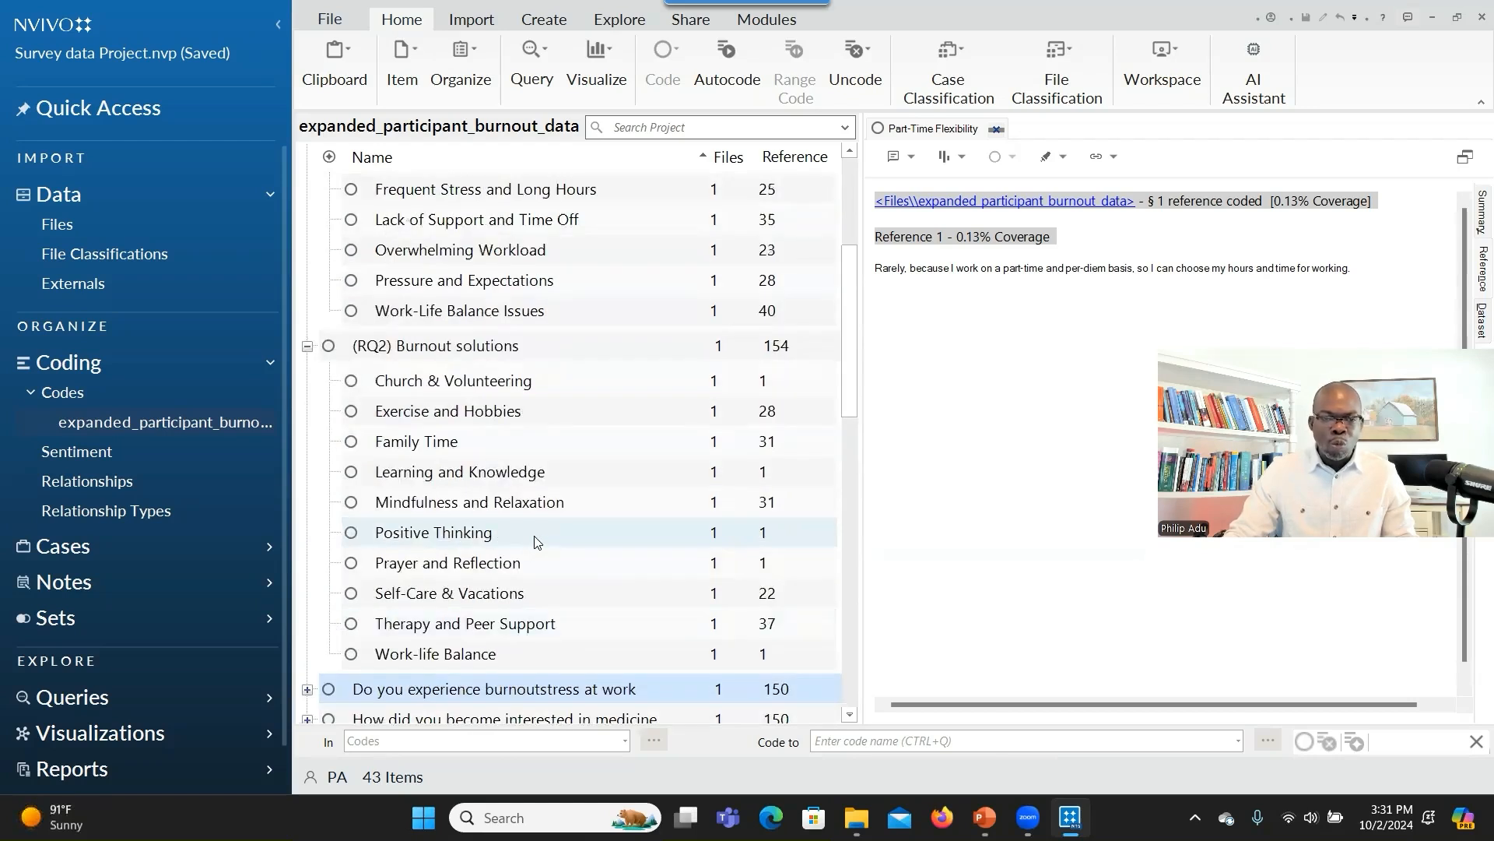
scroll(534, 529, up, 1)
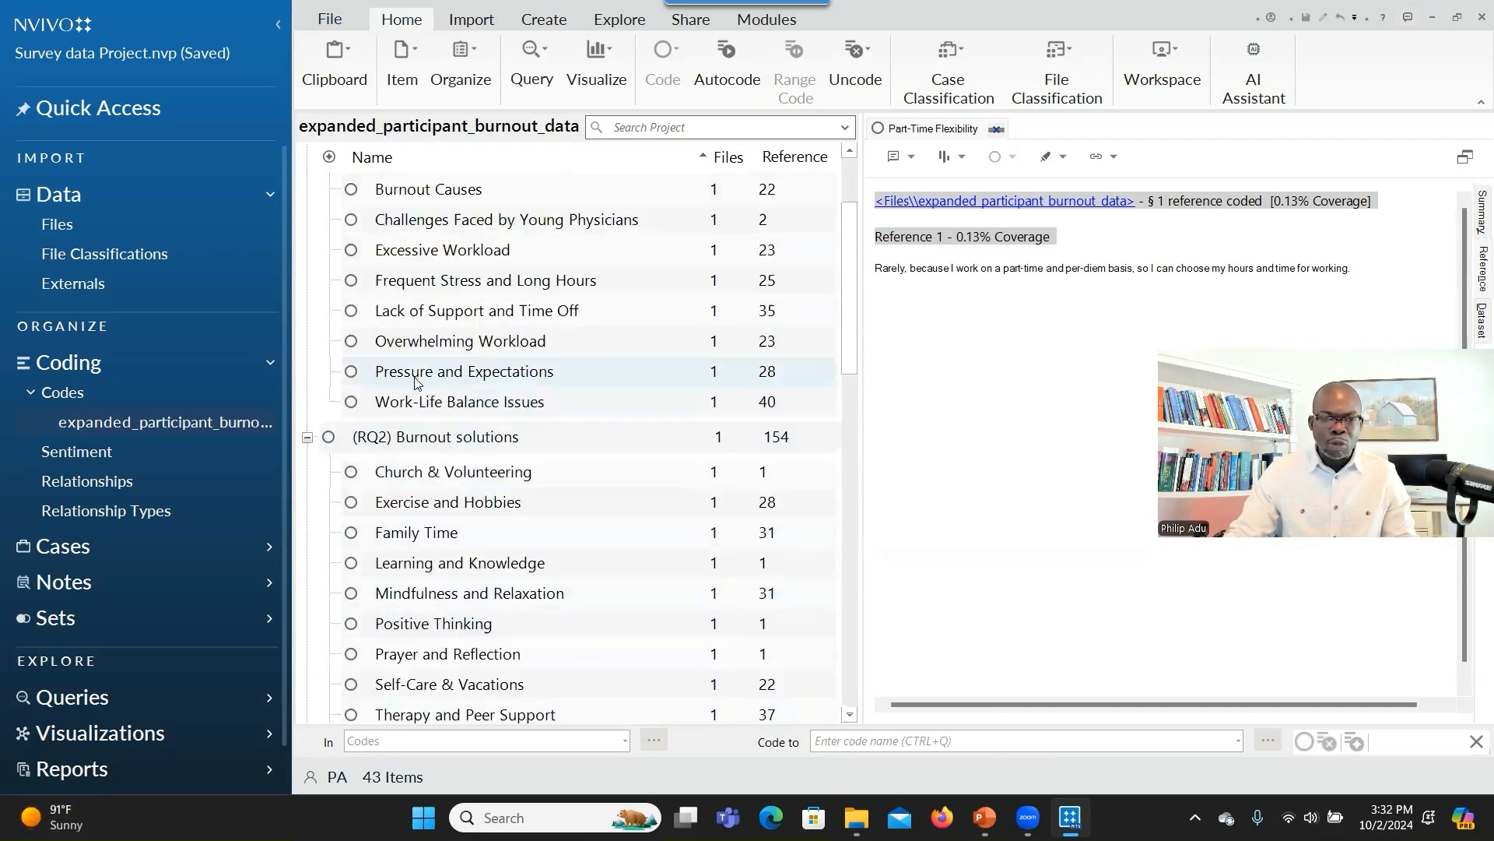
click(307, 439)
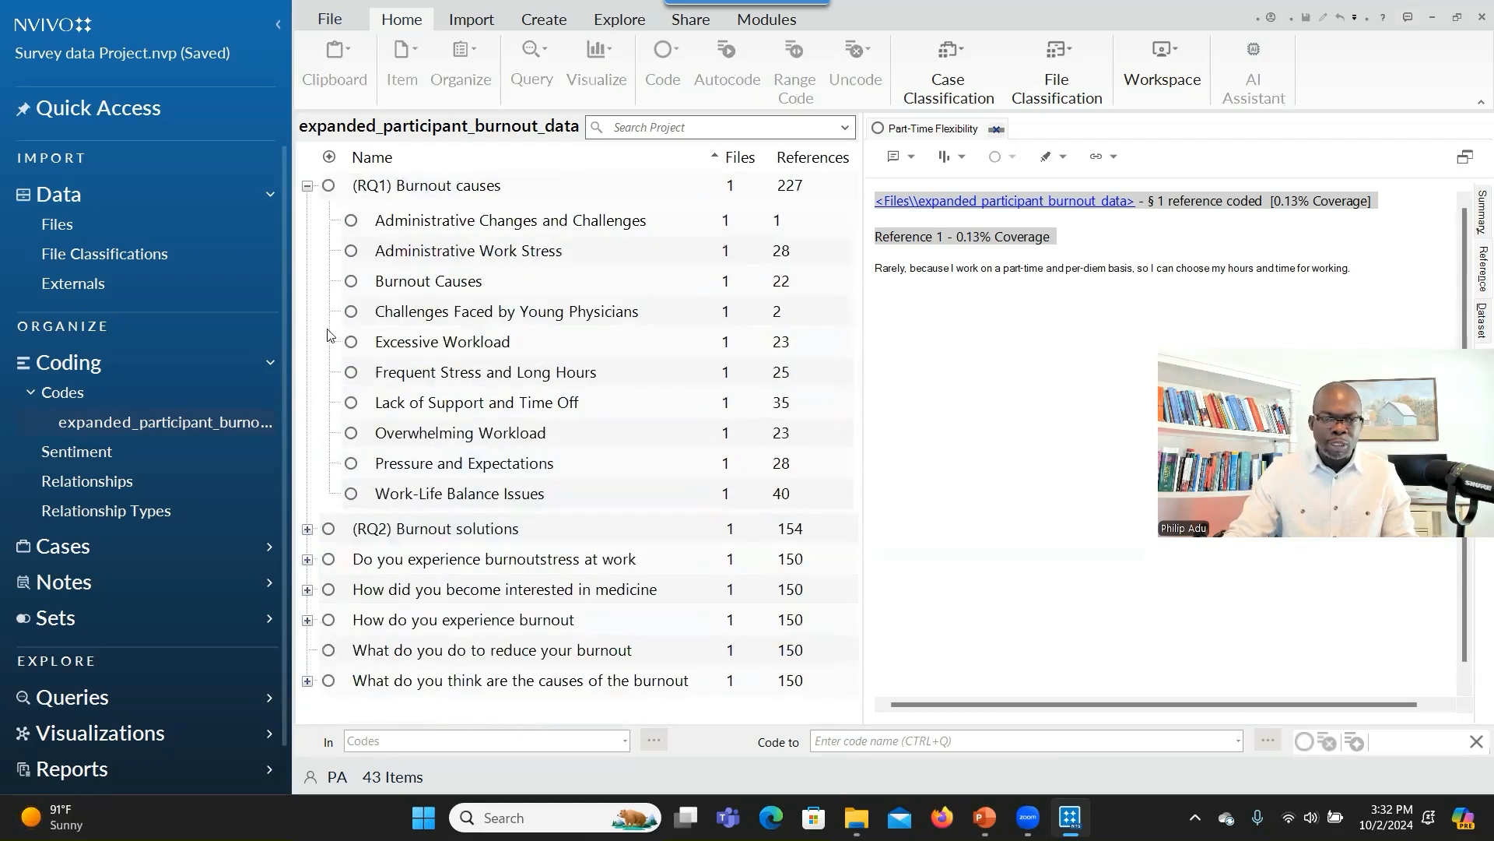
click(307, 185)
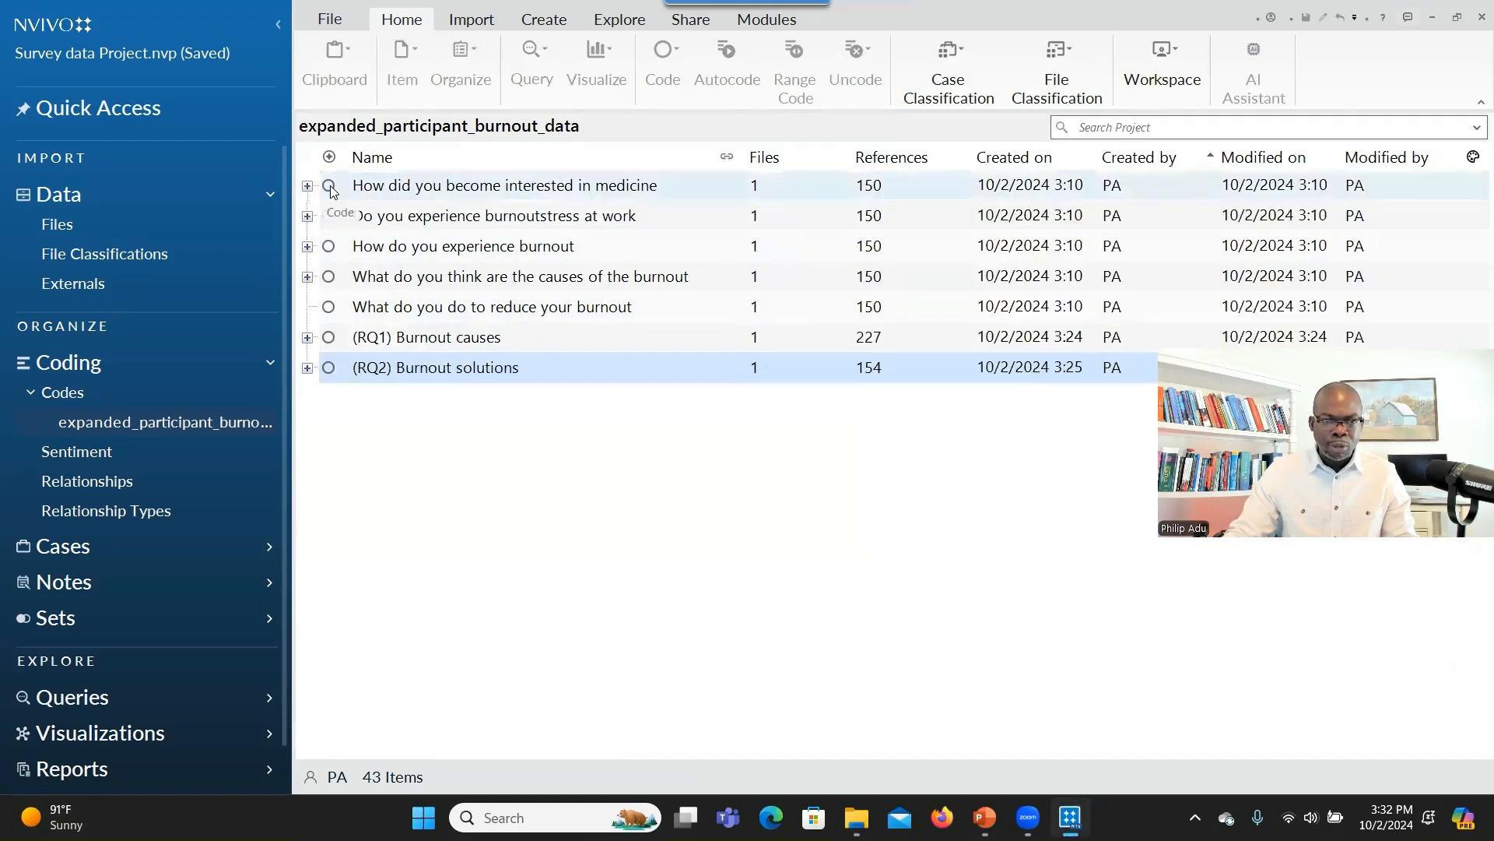
Cut the "(RQ1) Burnout causes" and "(RQ2) Burnout solutions" codes together from the expanded_participant_burnout_data folder.
click(324, 347)
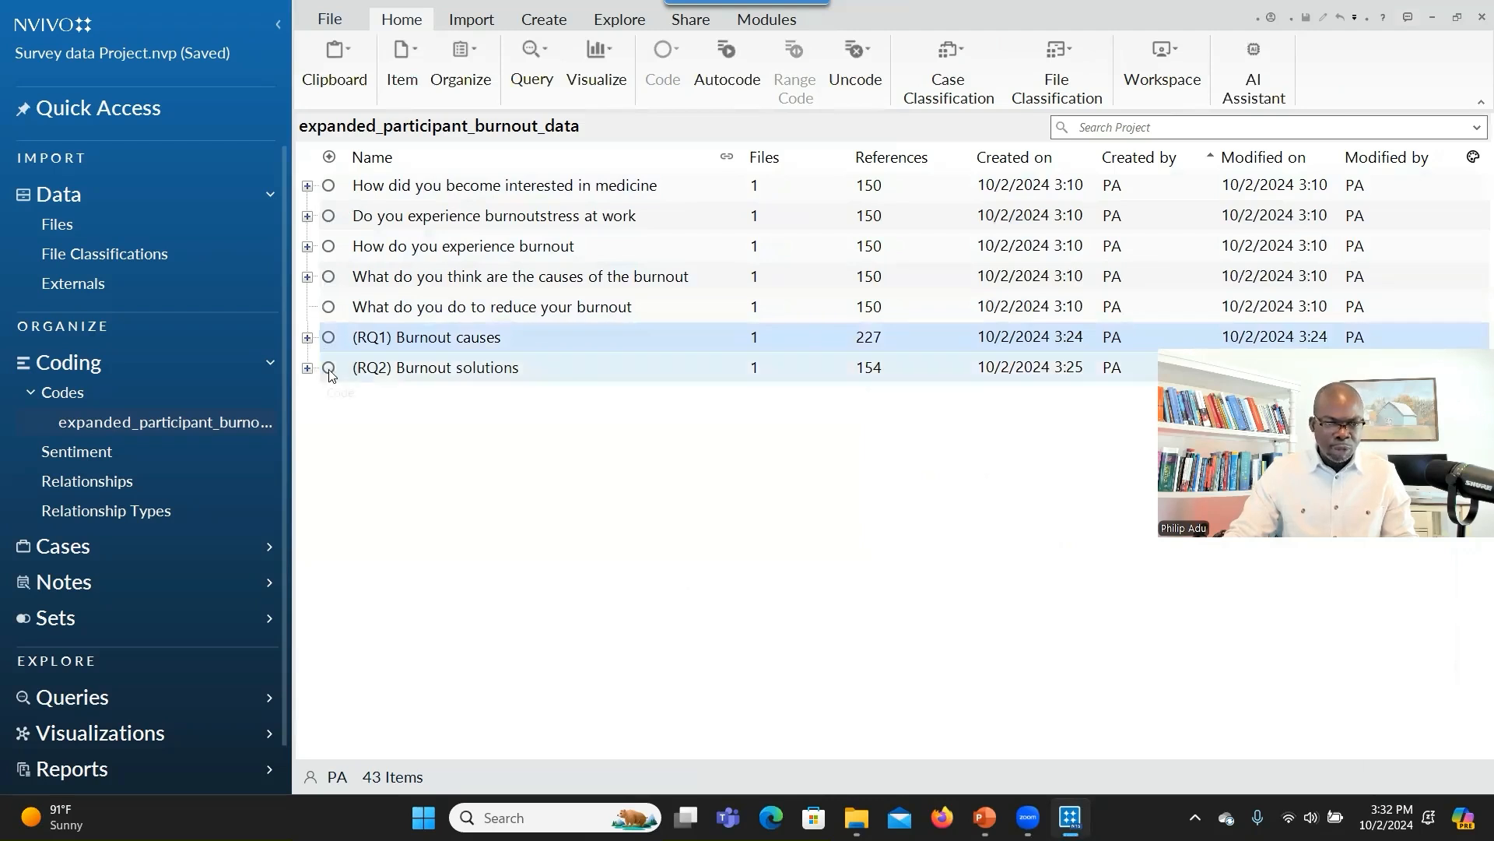
ctrl+click(328, 372)
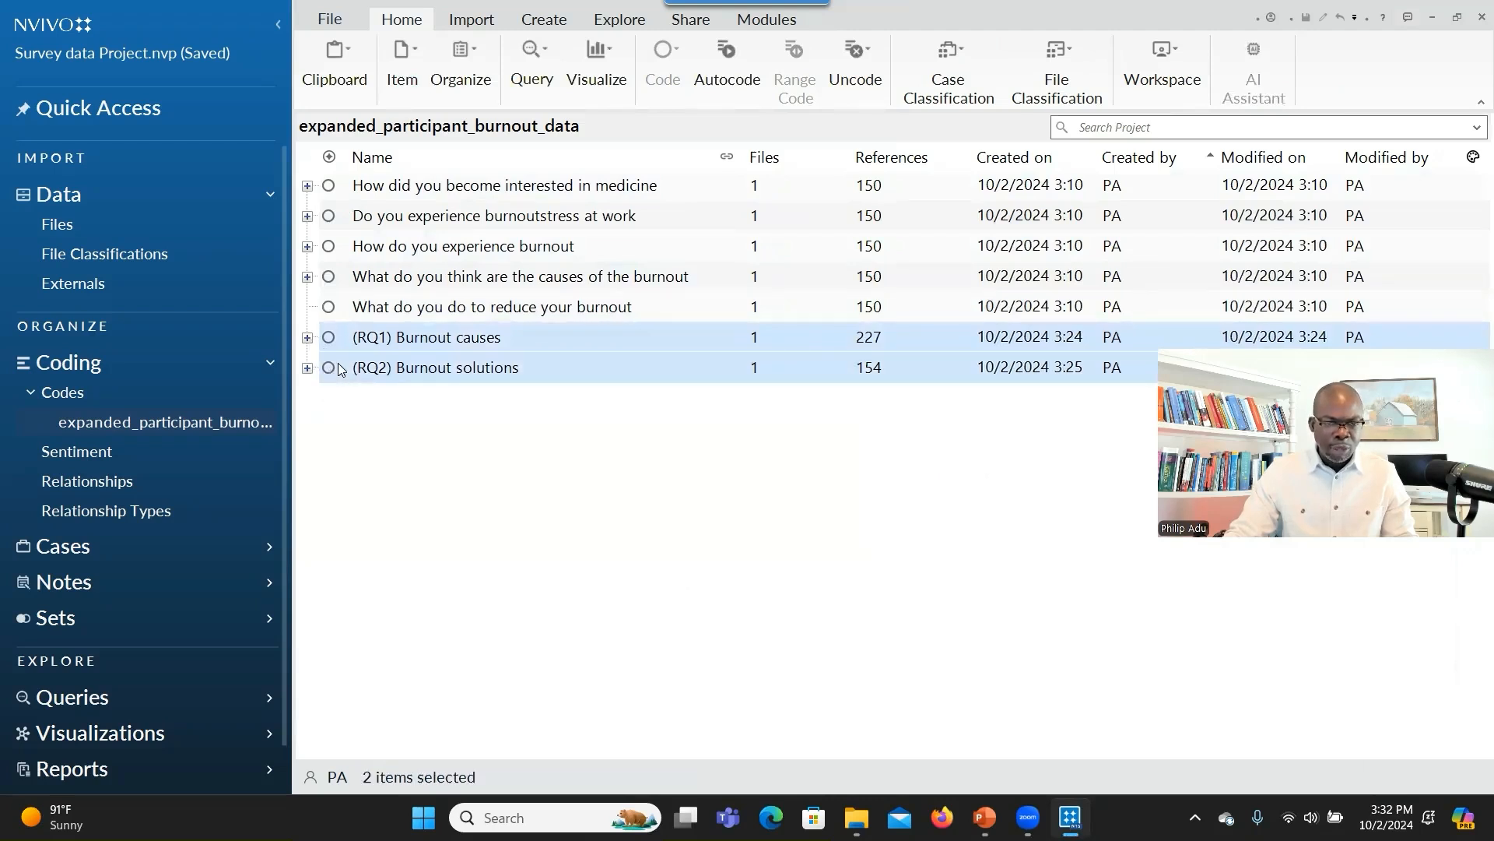
right_click(340, 369)
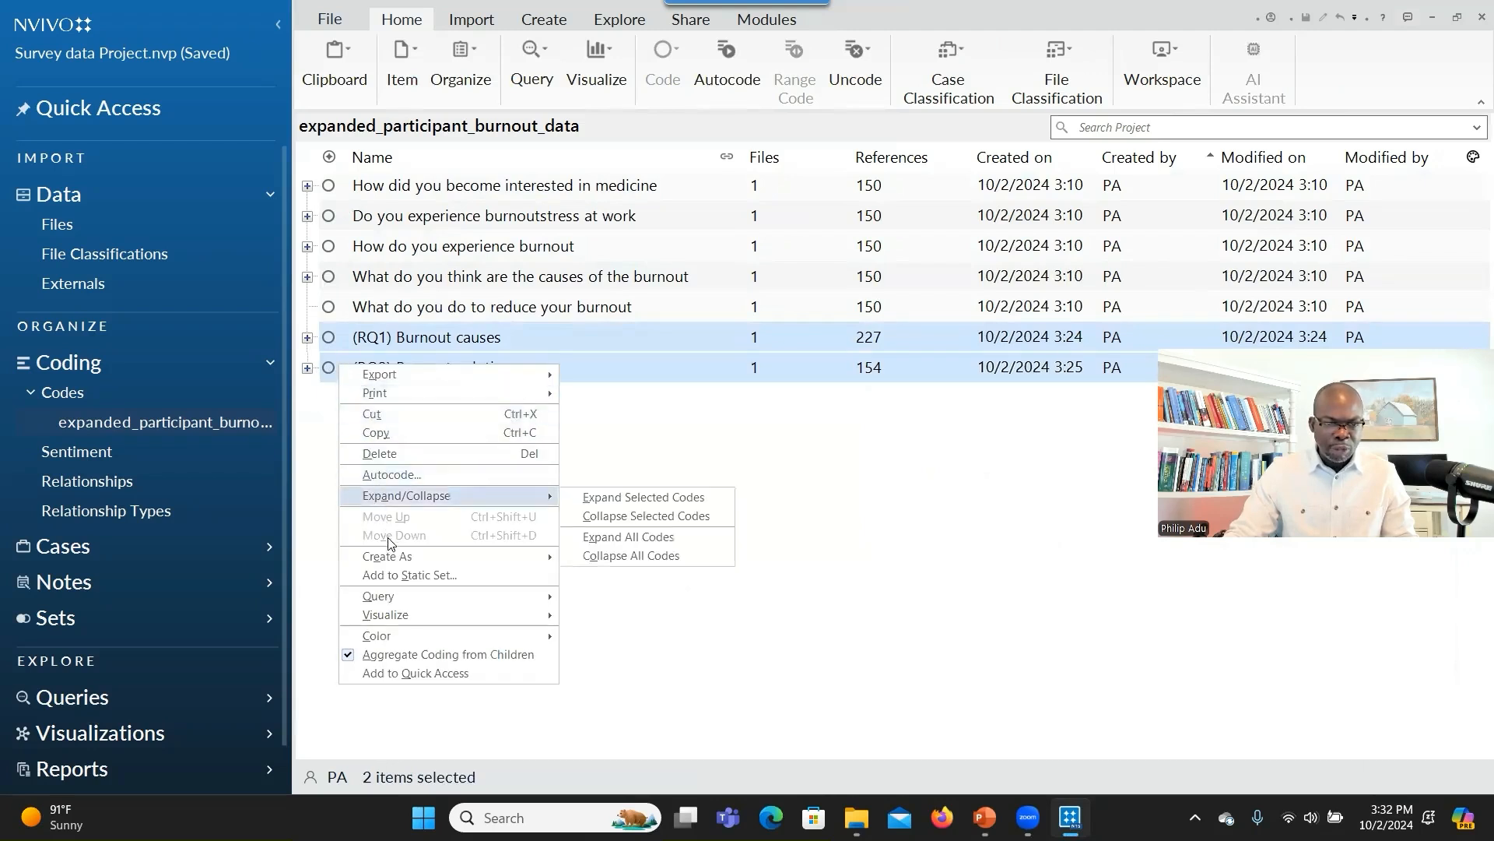
click(402, 423)
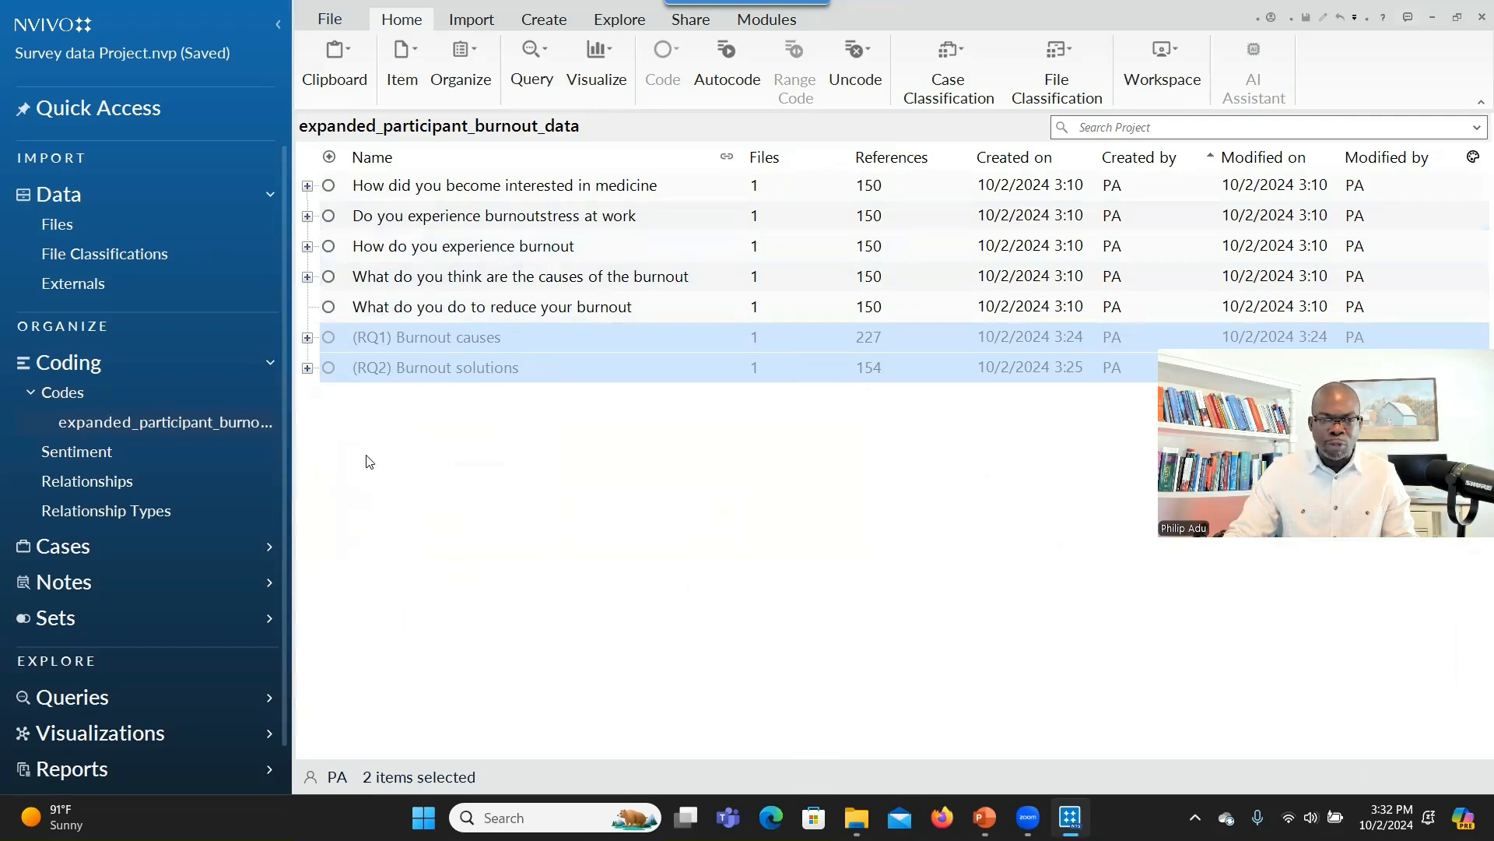
Create a new folder named "Research Questions" under Codes and dismiss the Codes introduction page.
click(74, 398)
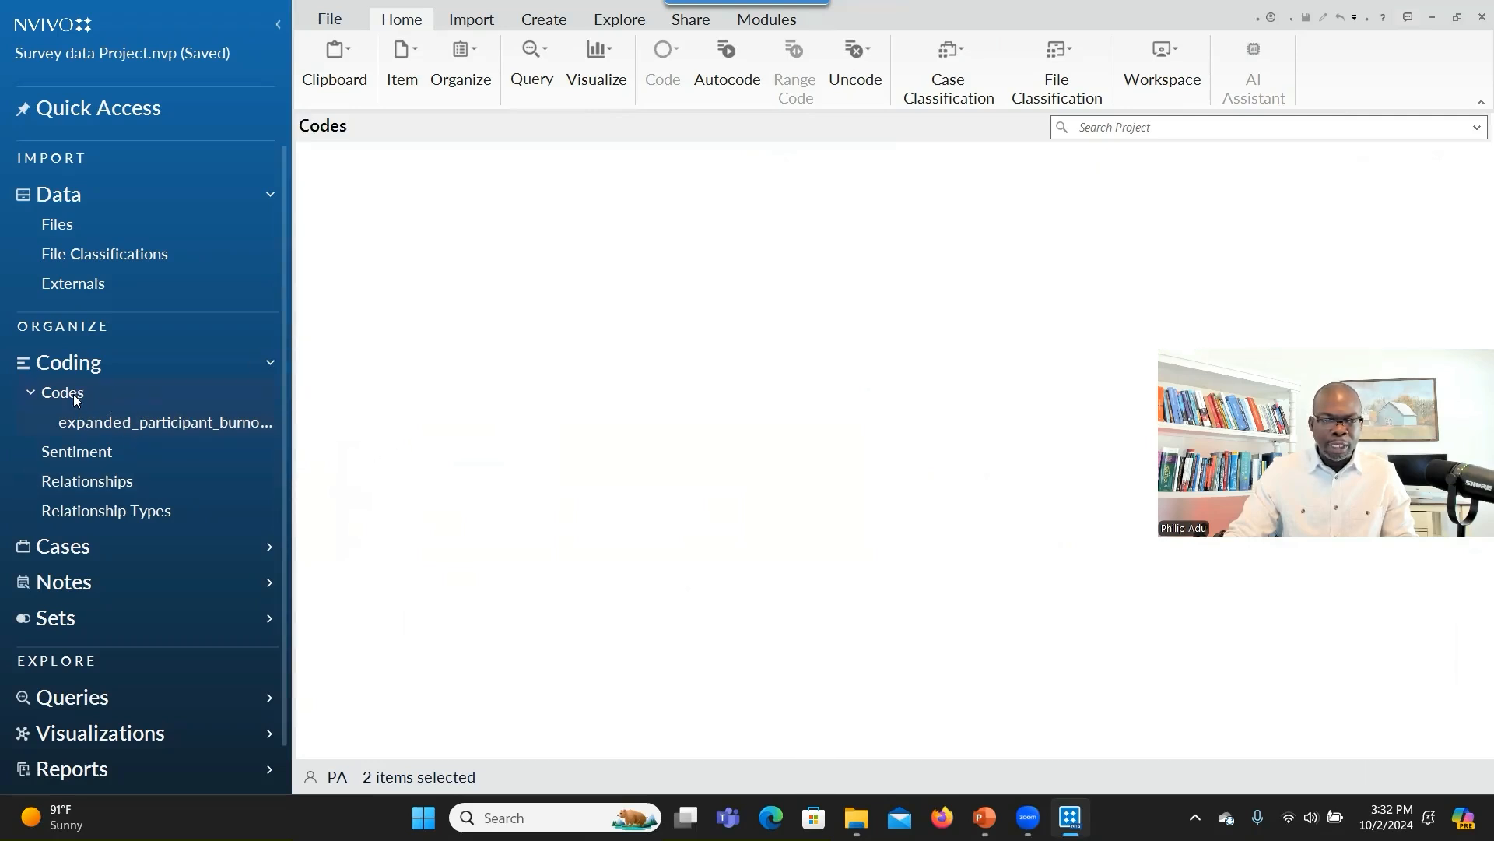
right_click(74, 398)
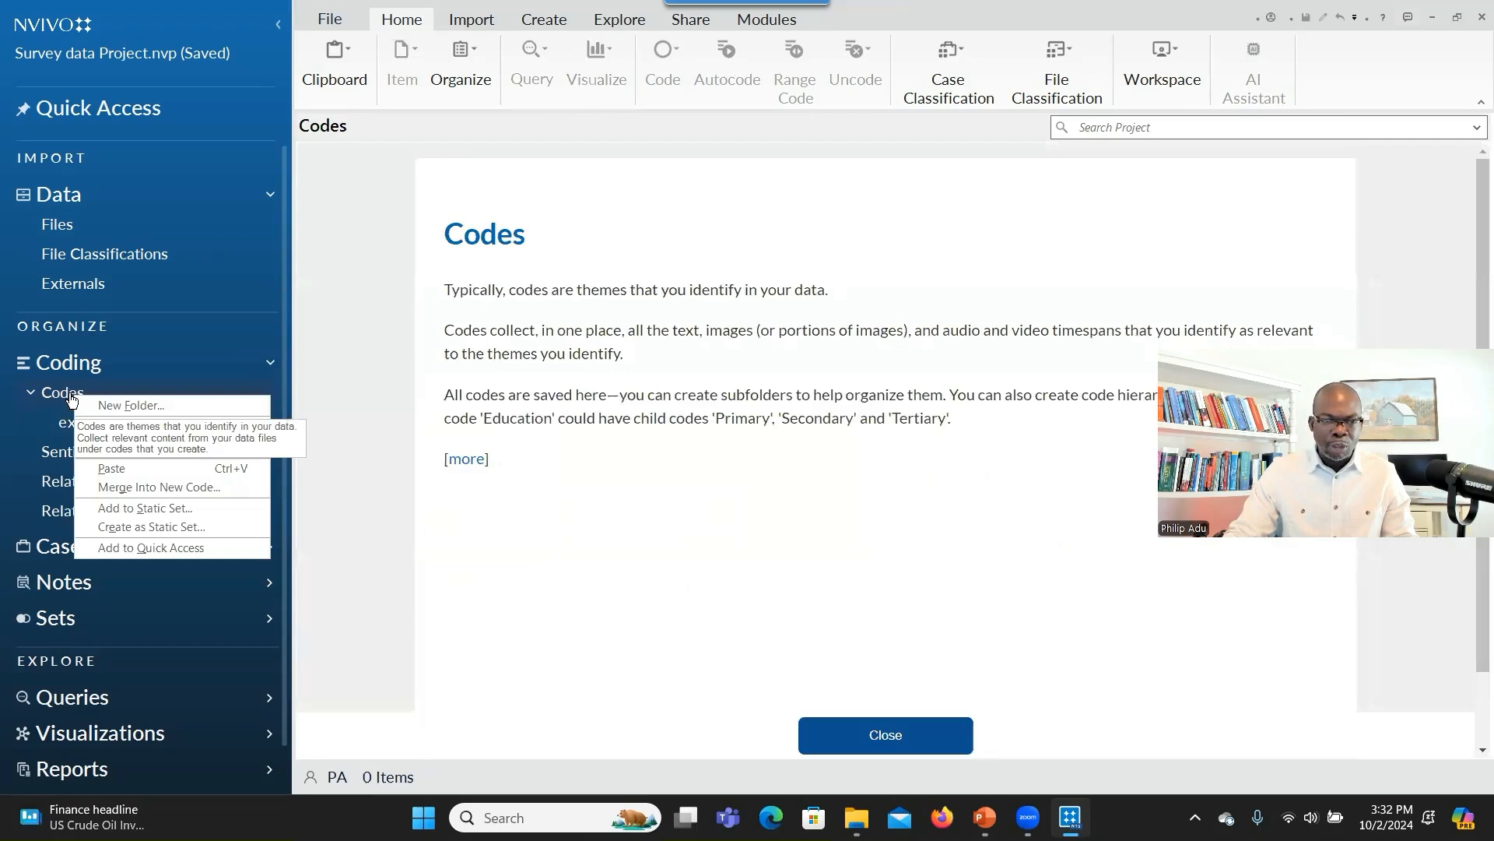
click(132, 405)
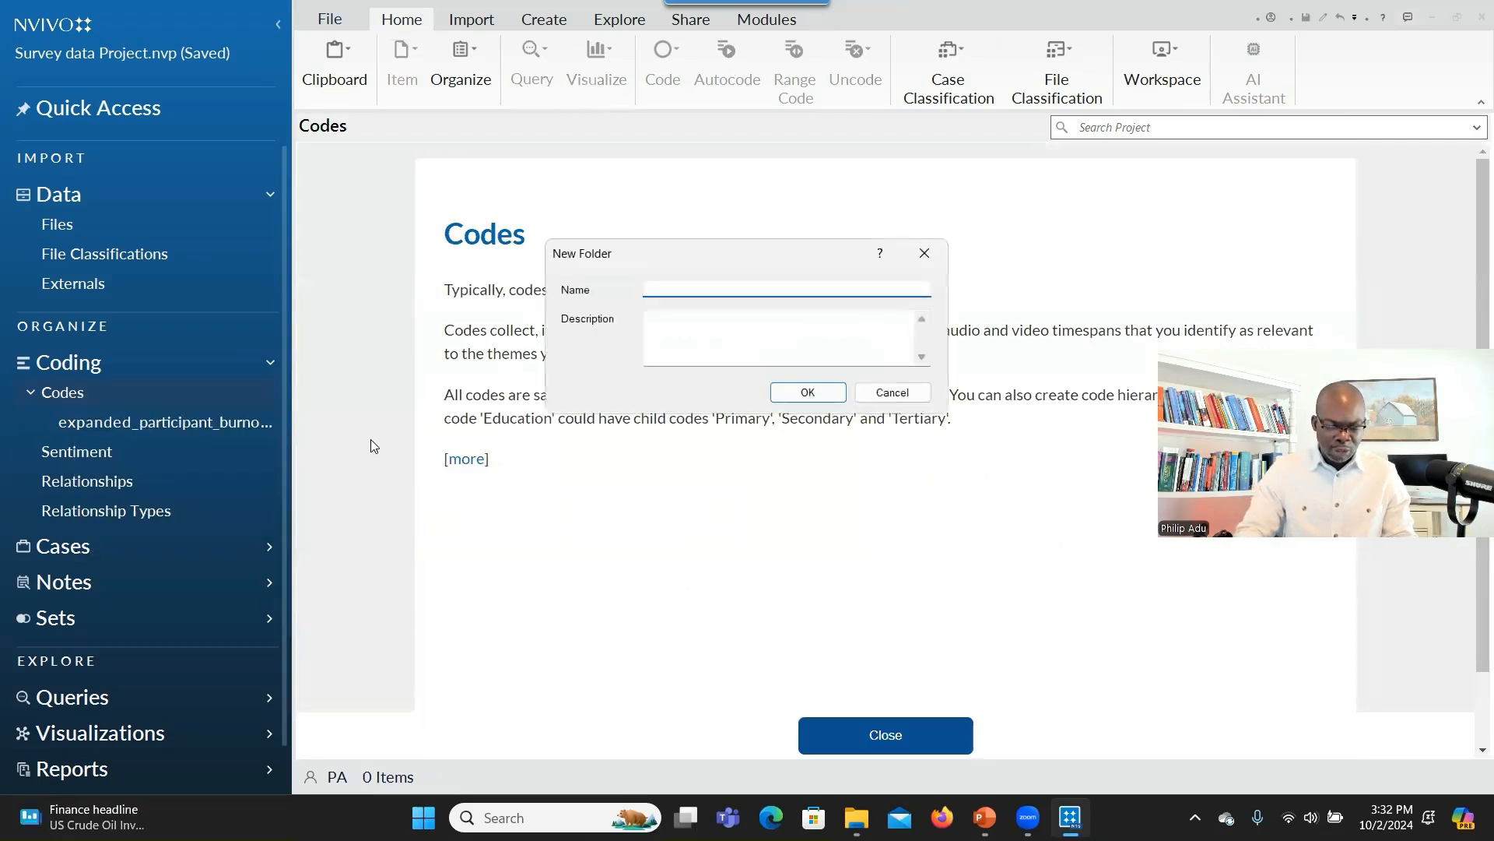
text(Research Questions)
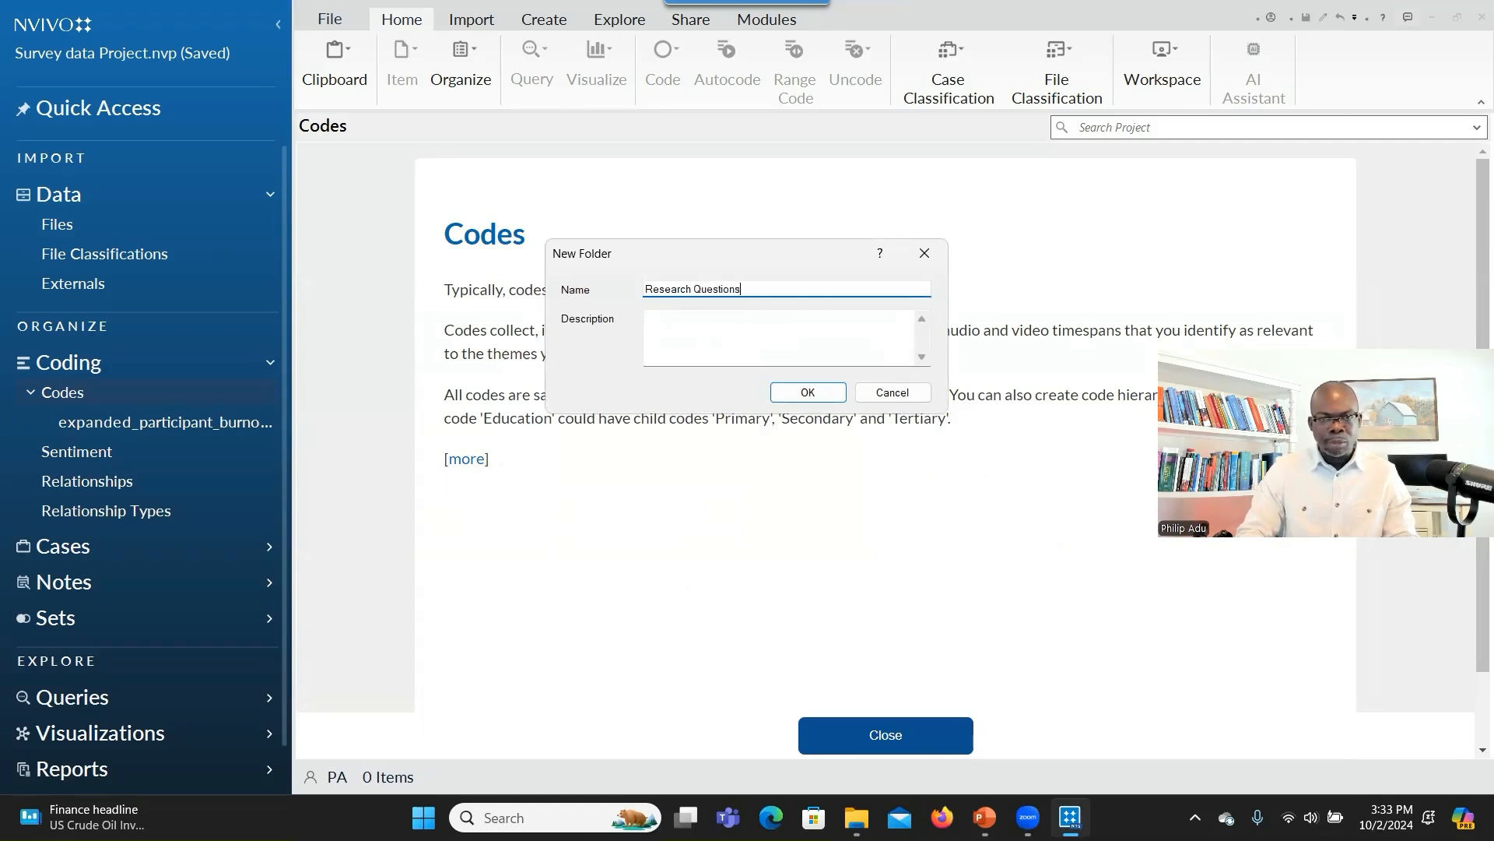
click(808, 393)
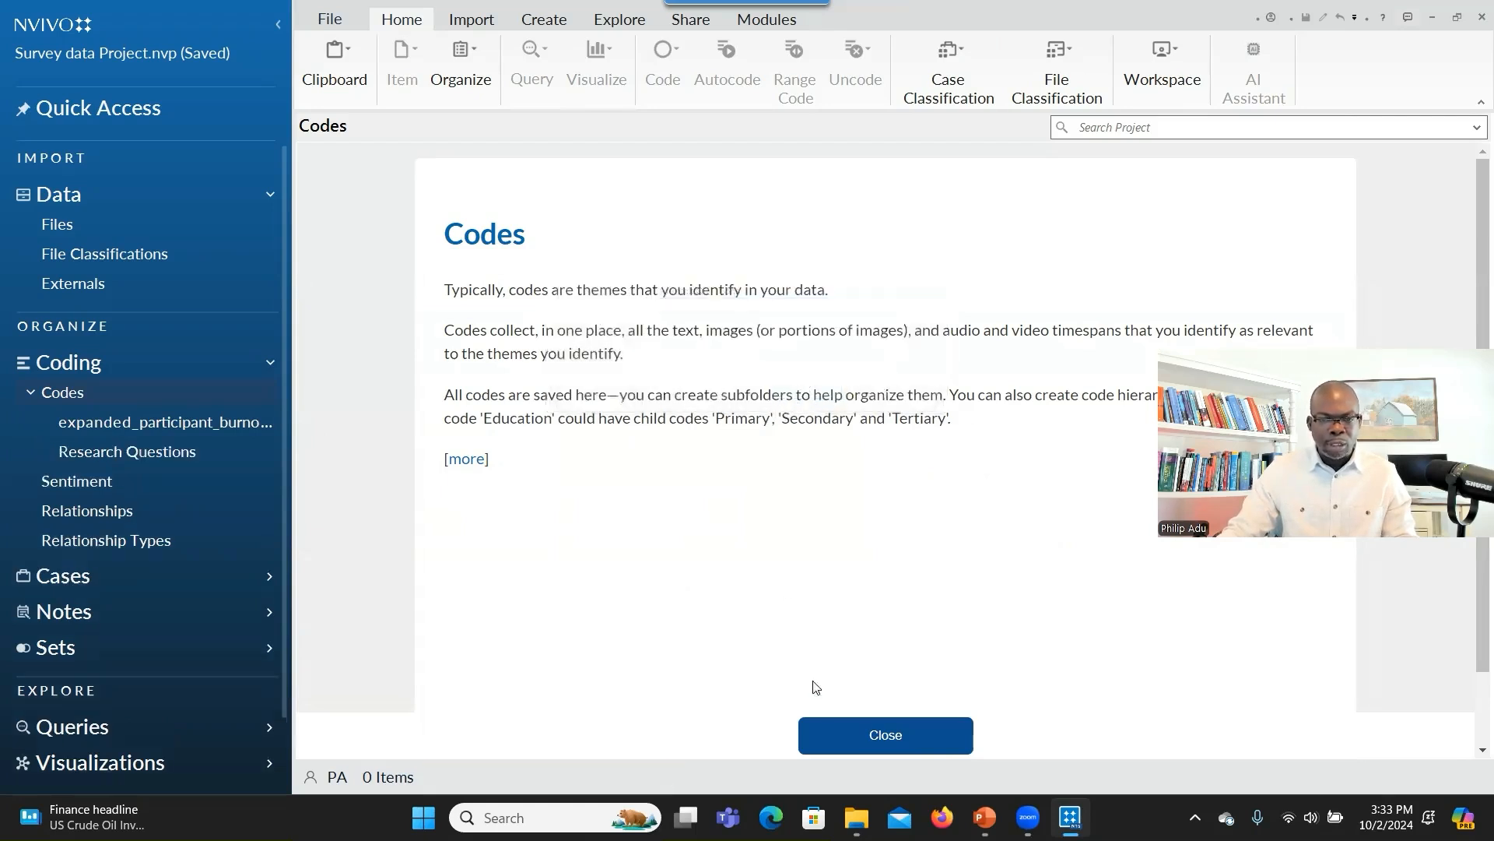
click(855, 738)
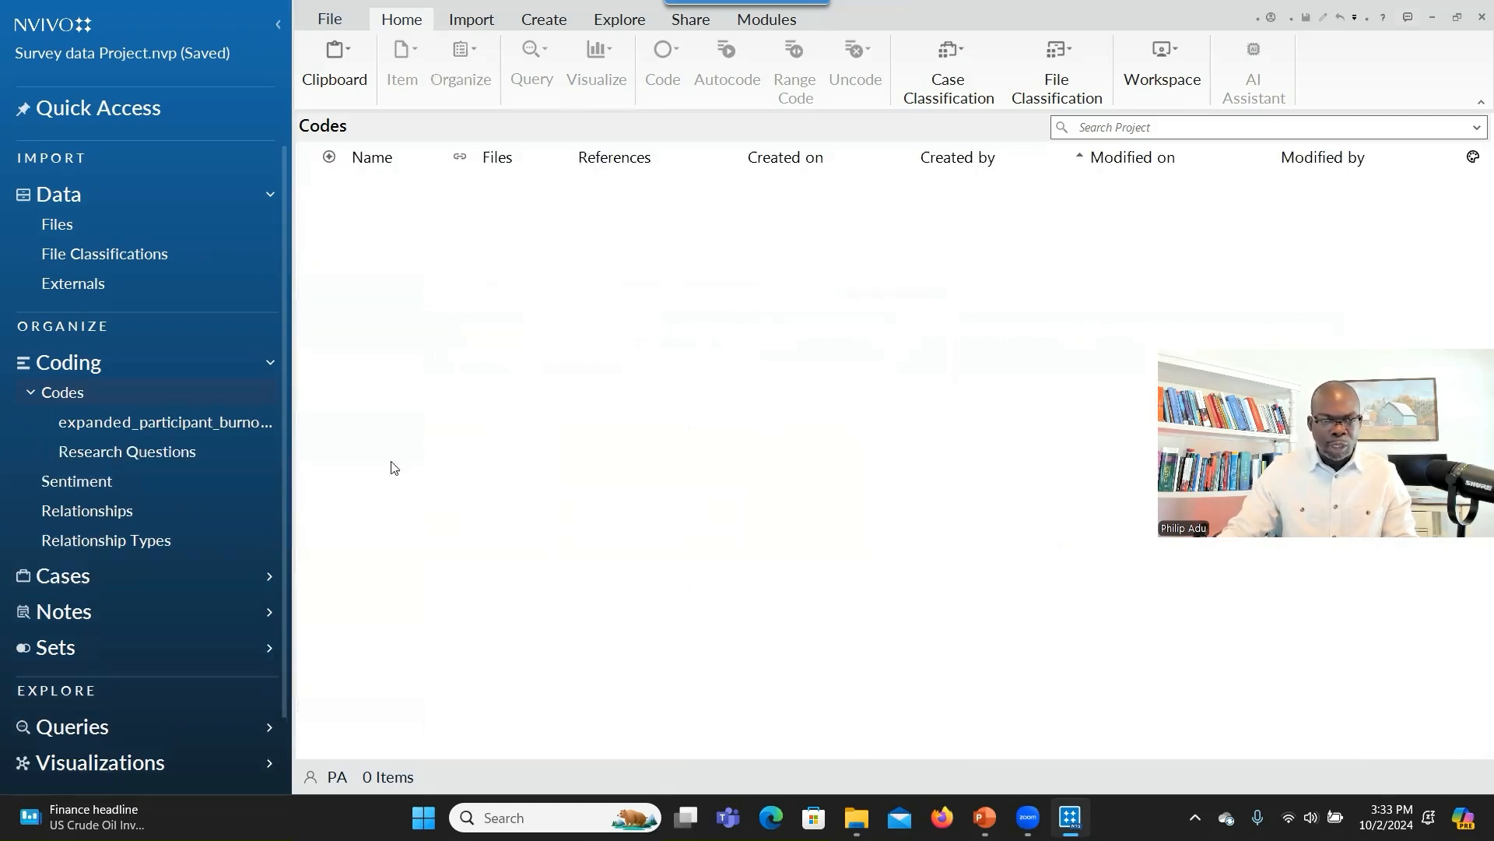
Paste the cut RQ1 and RQ2 codes into the Research Questions folder.
click(117, 454)
click(883, 736)
right_click(573, 417)
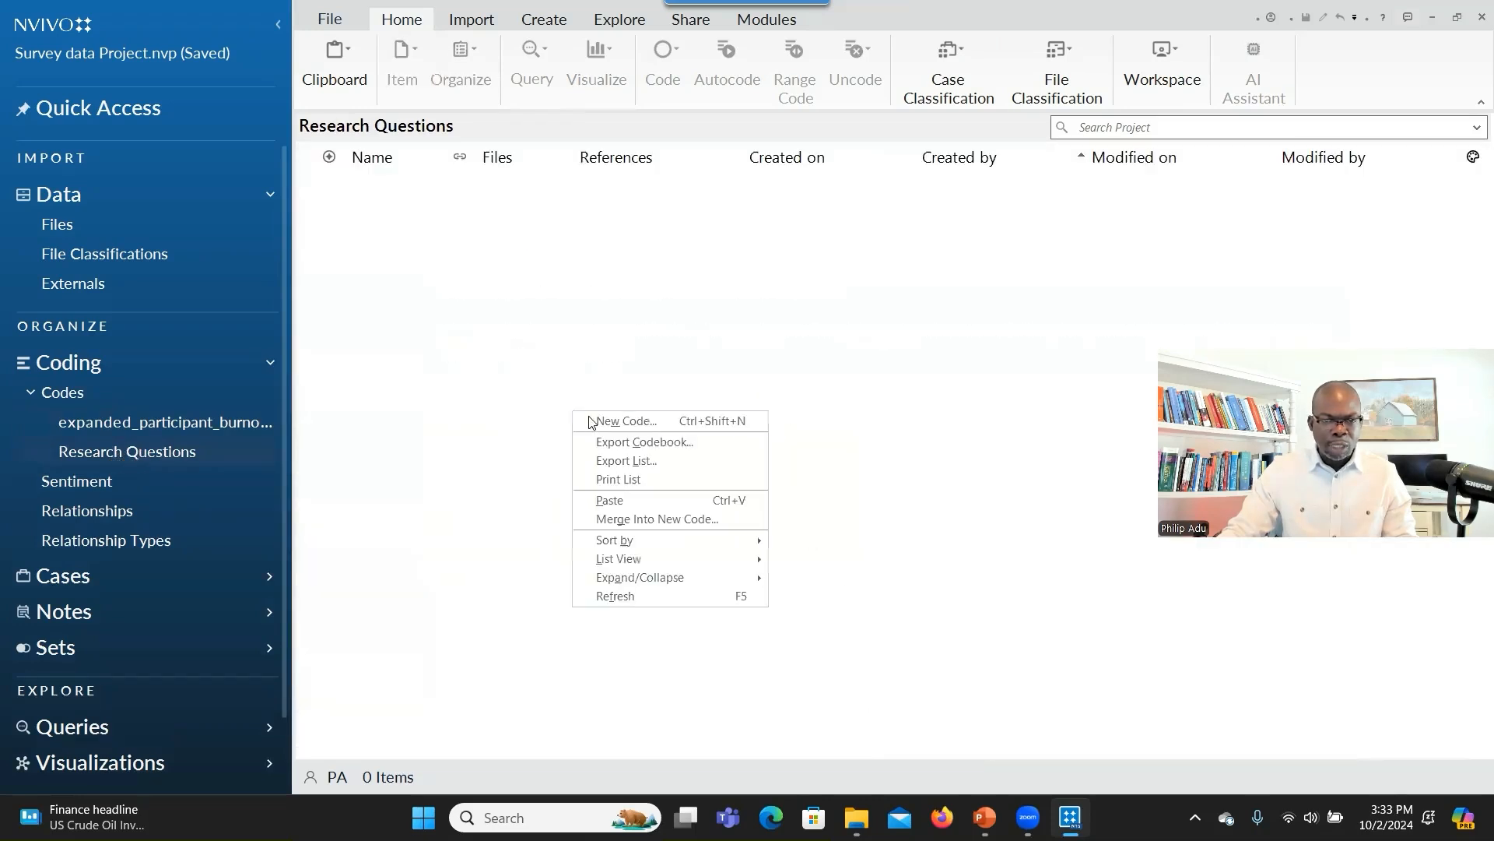
click(571, 337)
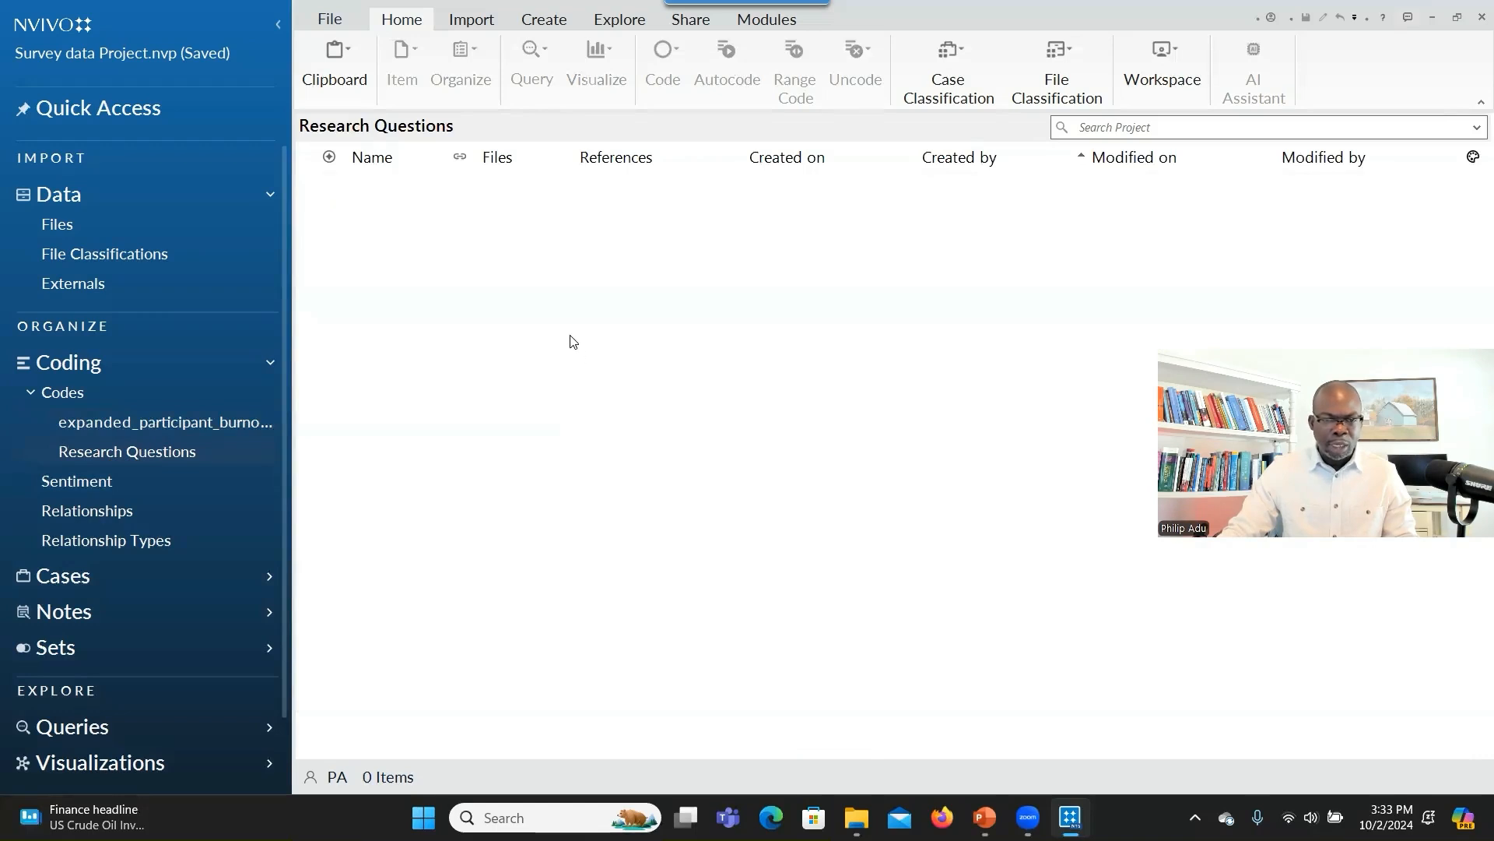
right_click(575, 336)
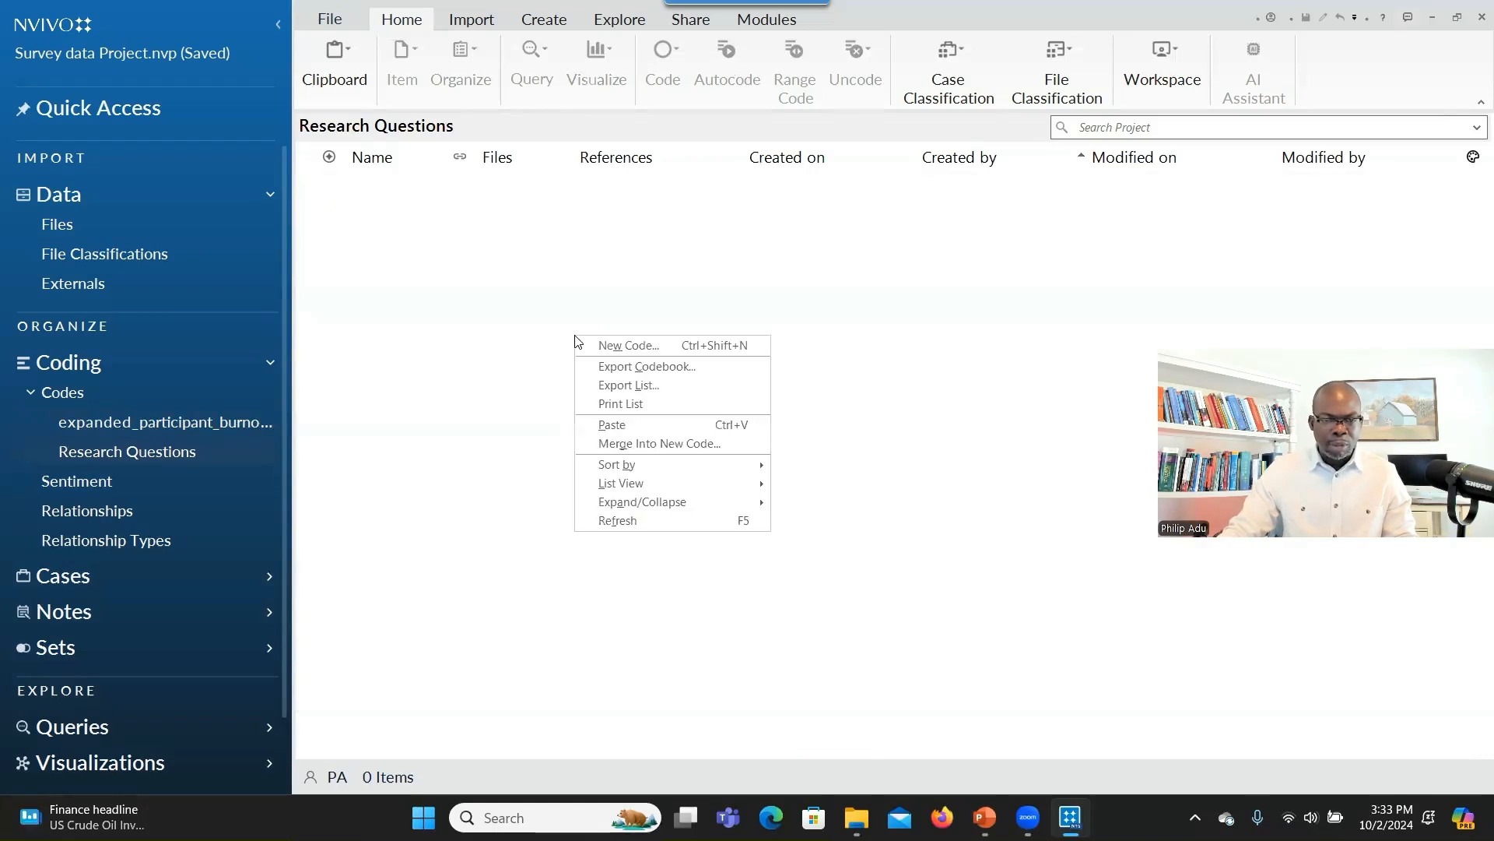
click(627, 425)
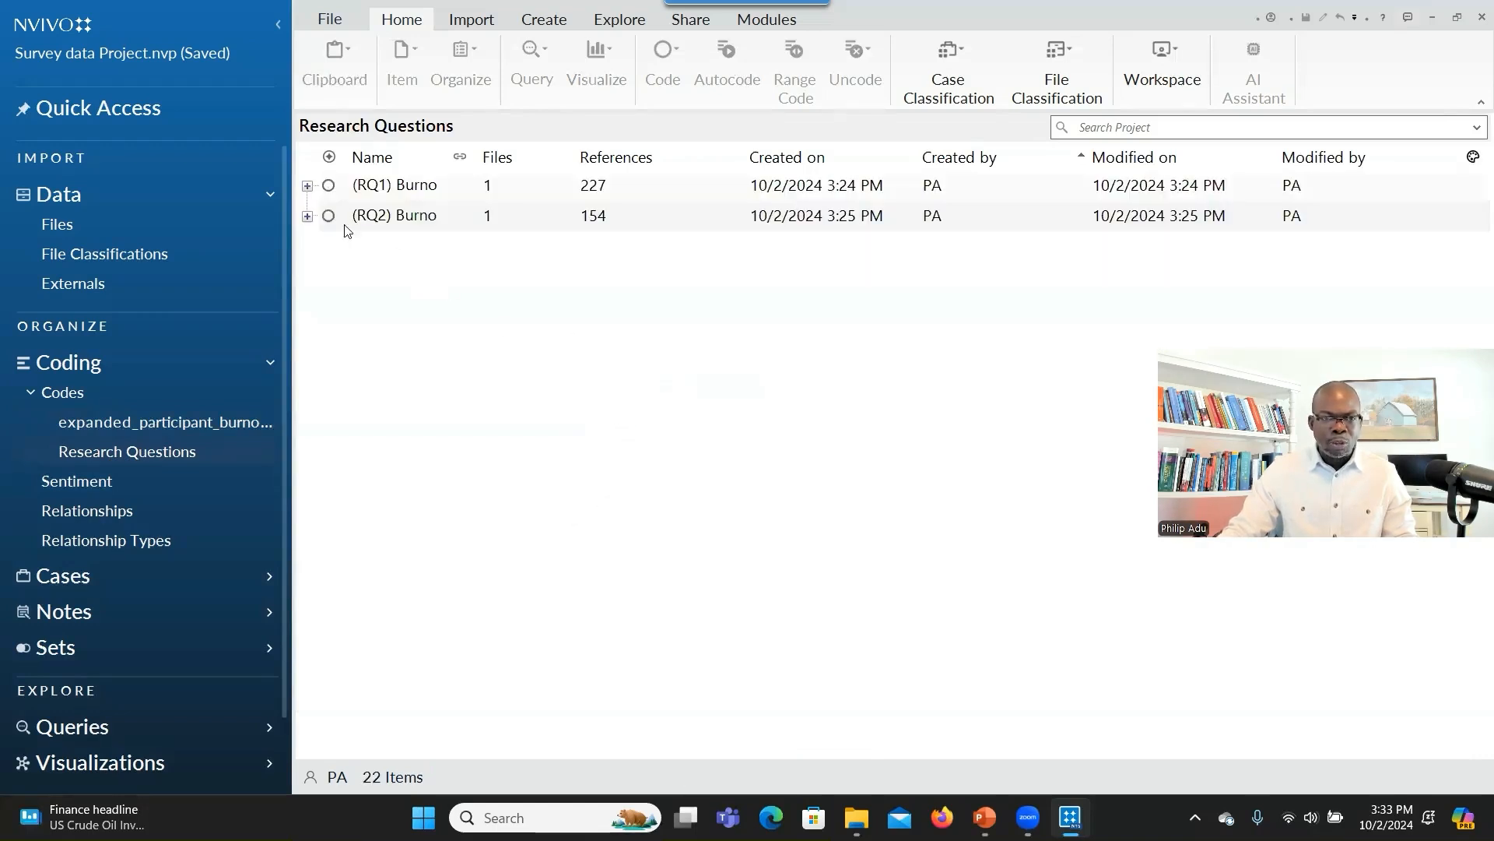
Expand both research-question codes and widen the Name column so the child code names are readable.
click(312, 194)
click(308, 187)
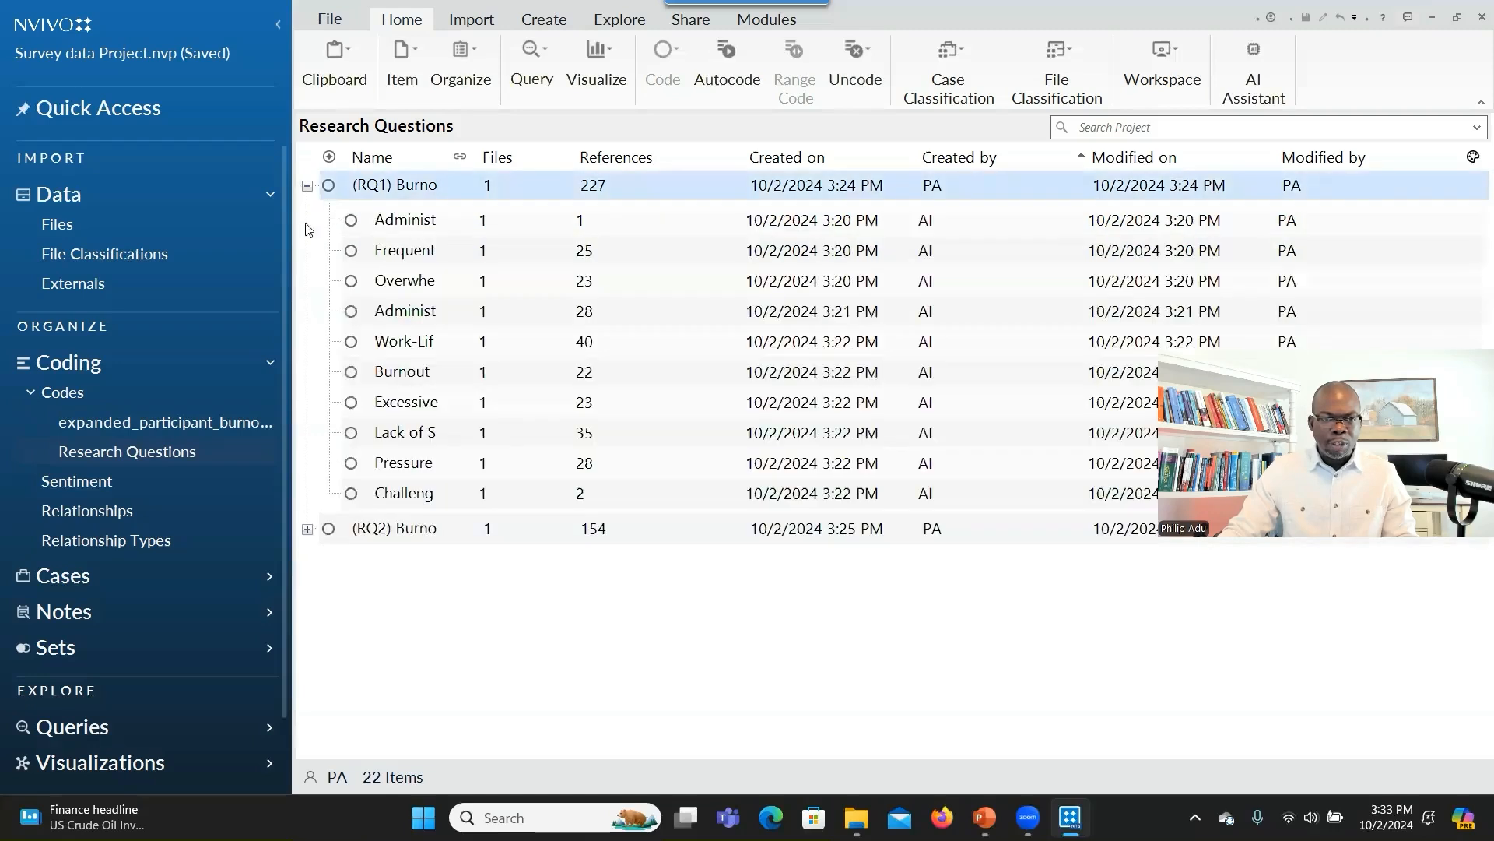
click(307, 530)
scroll(317, 477, down, 1)
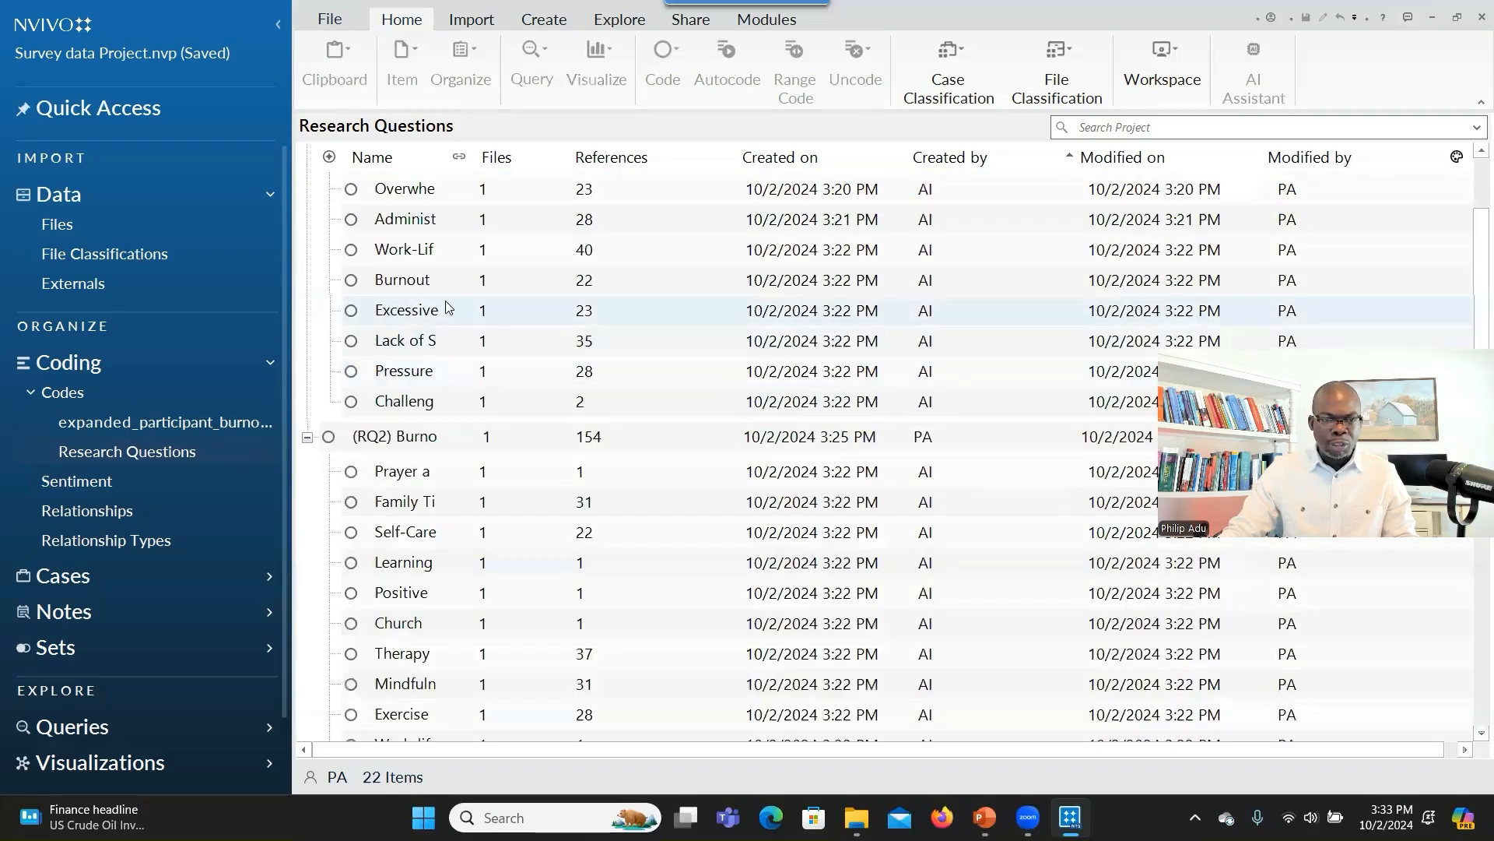
scroll(447, 306, up, 1)
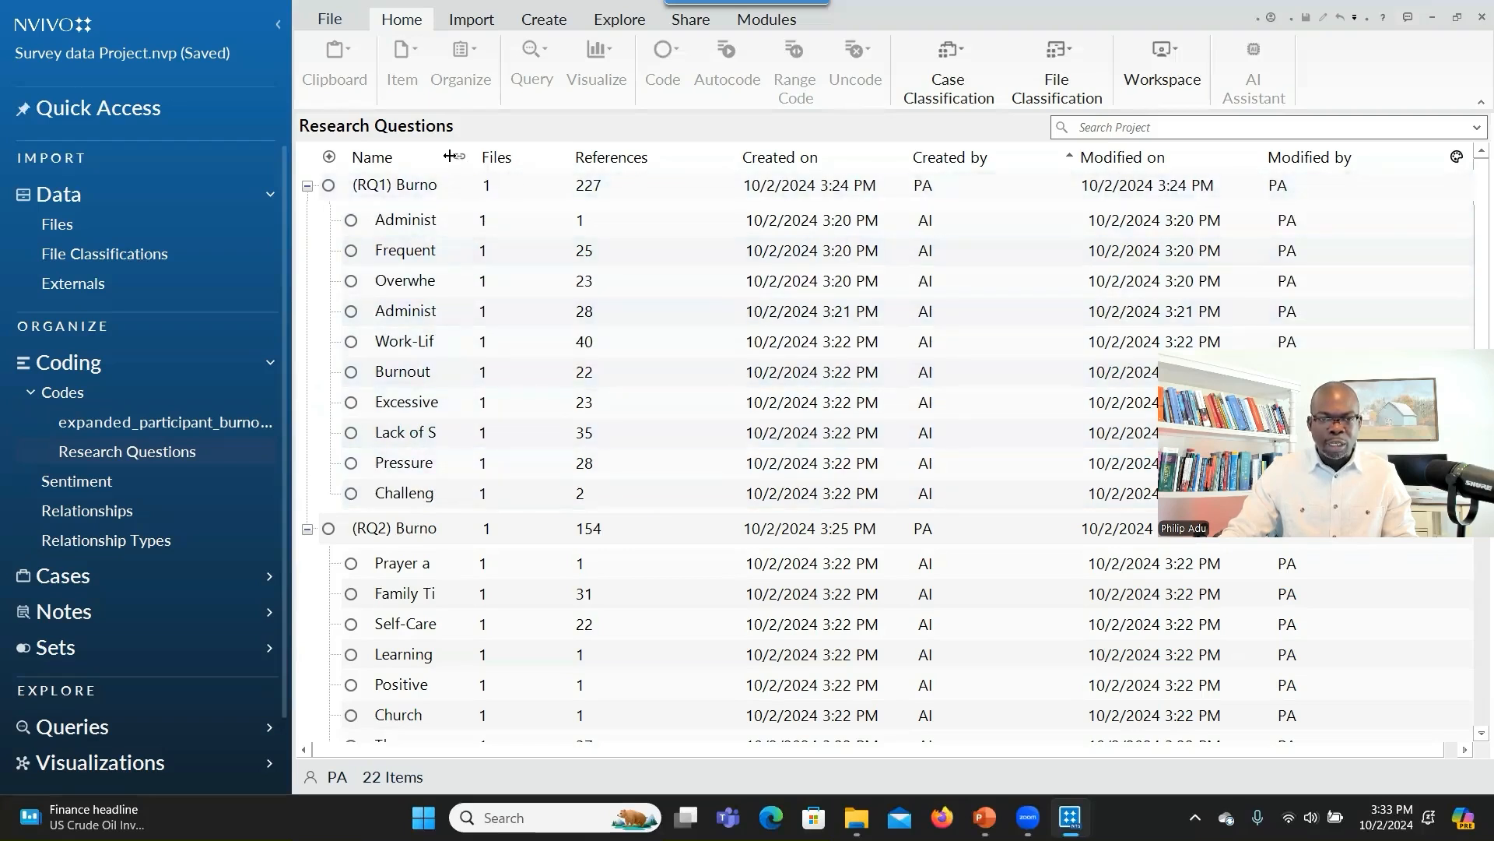
drag(448, 155, 640, 156)
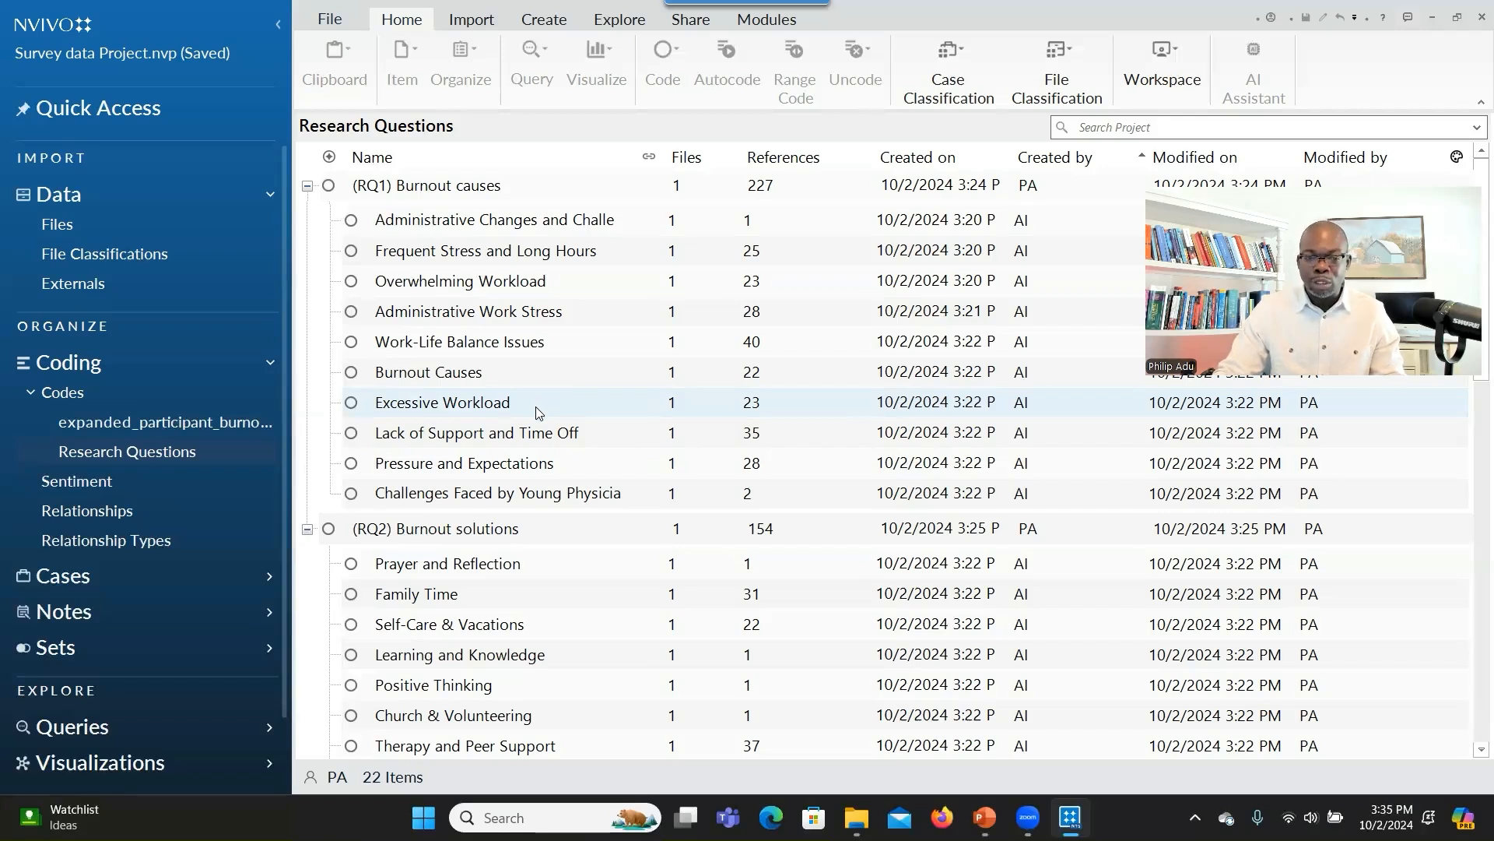
Export the Research Questions code list as an MS Excel file named "Codes for the Research Questions" on the Desktop.
right_click(442, 195)
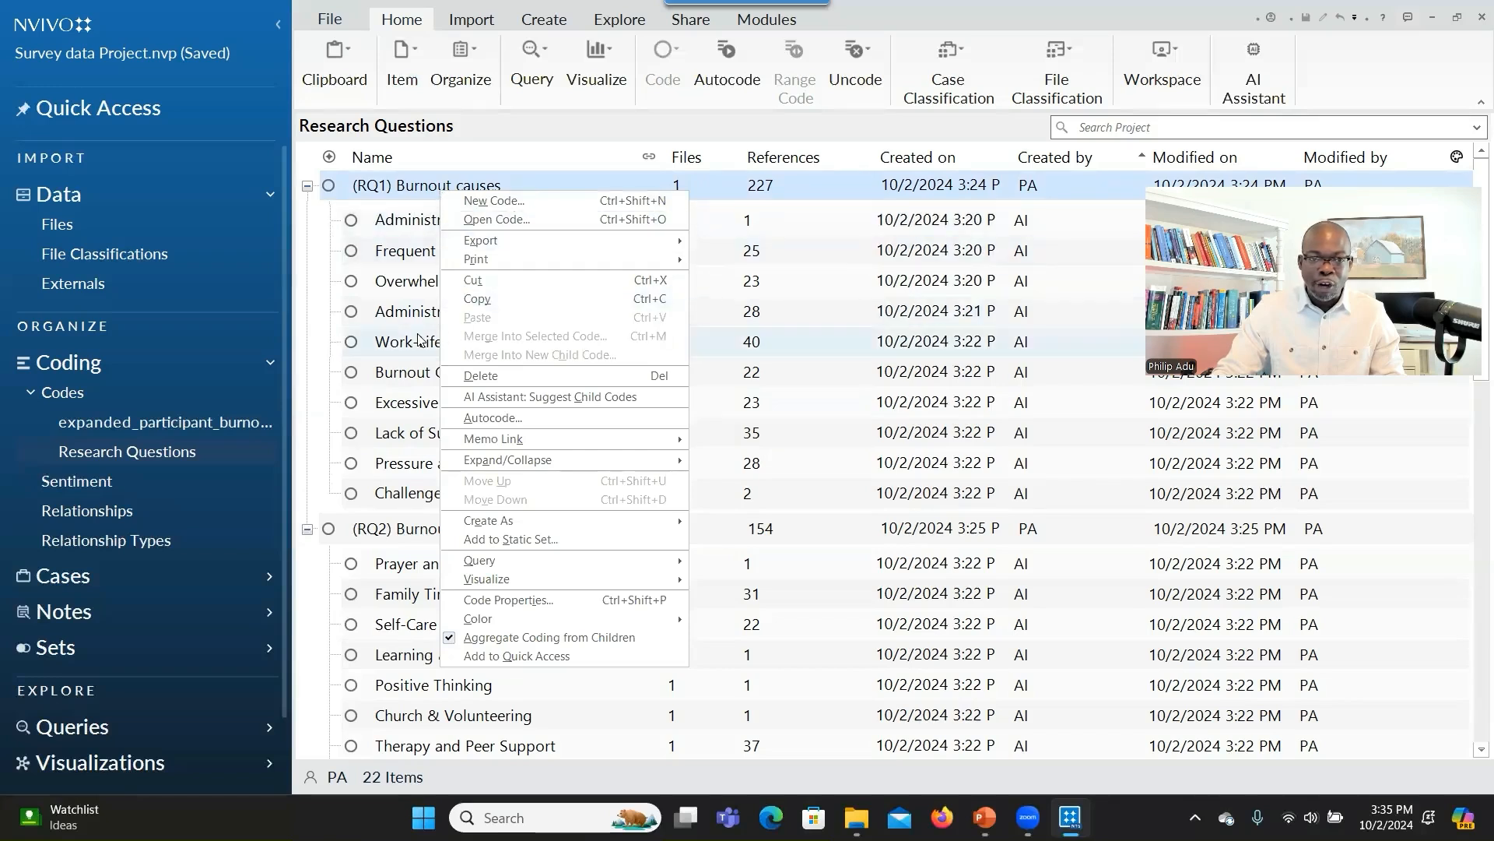
right_click(427, 285)
mouse_move(495, 333)
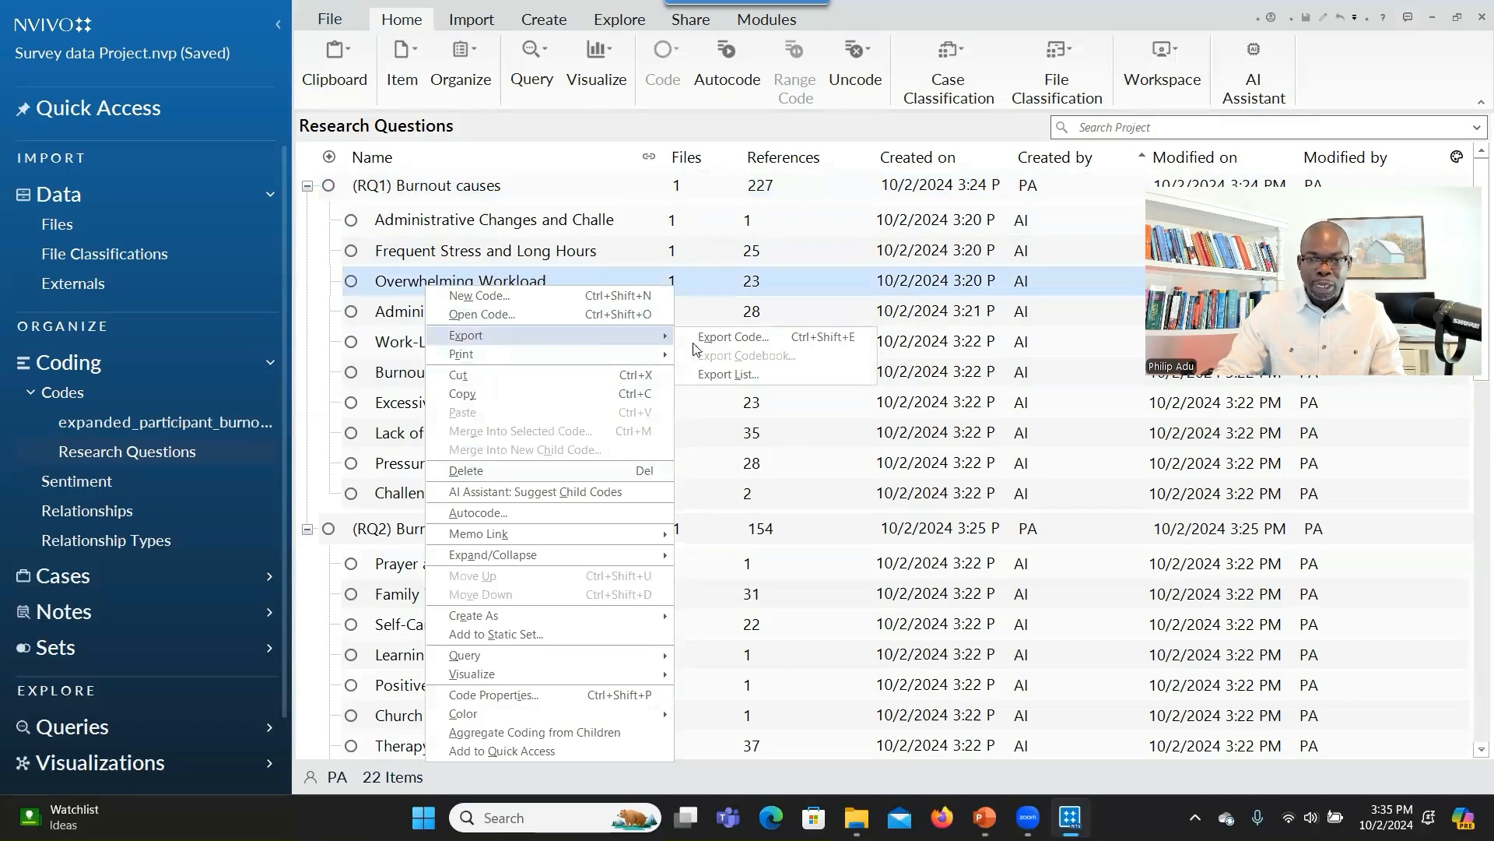
click(722, 376)
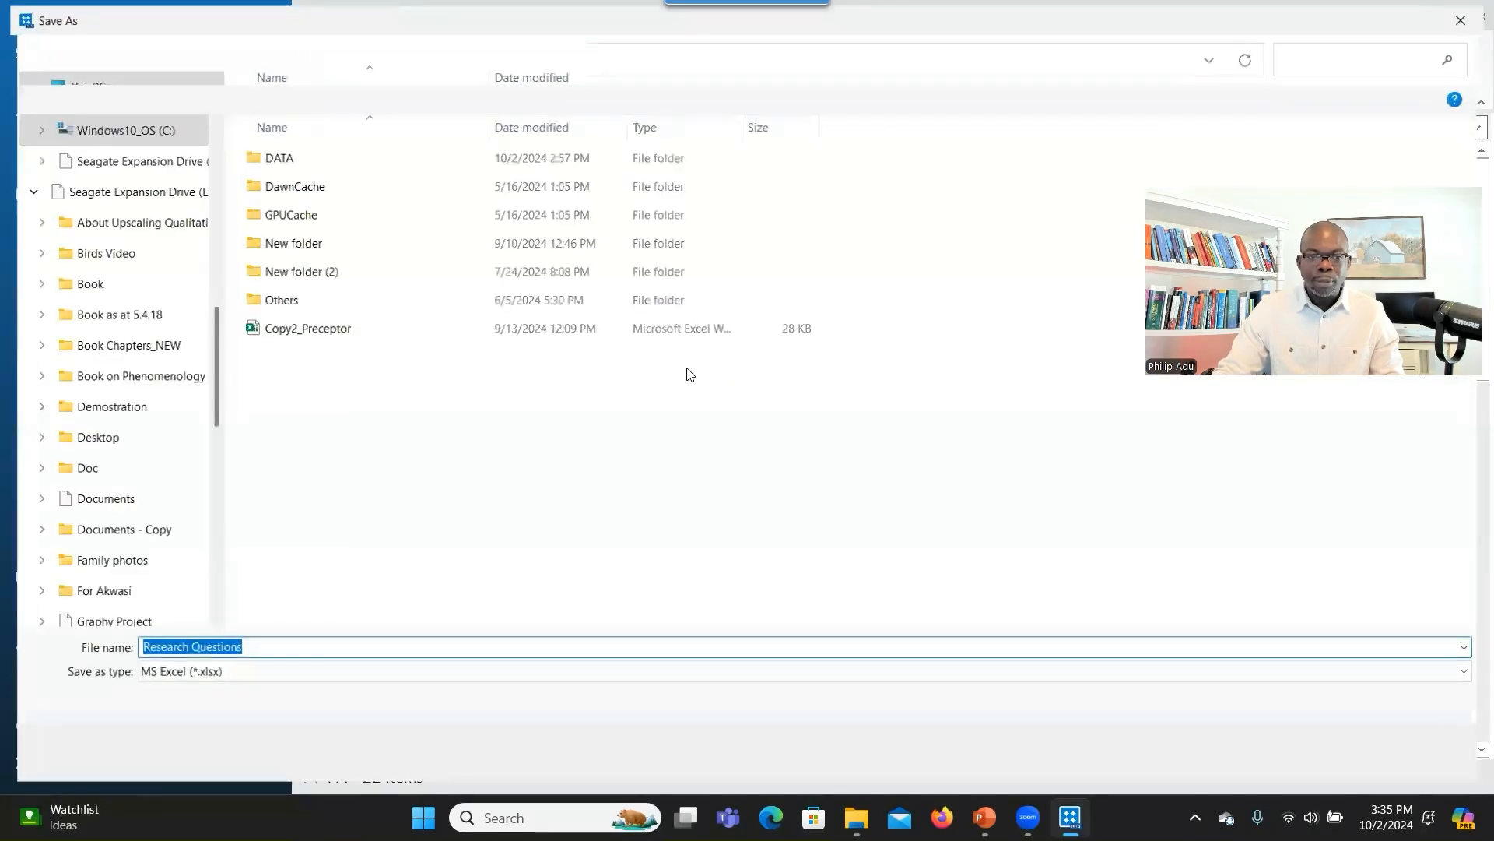
scroll(158, 278, up, 8)
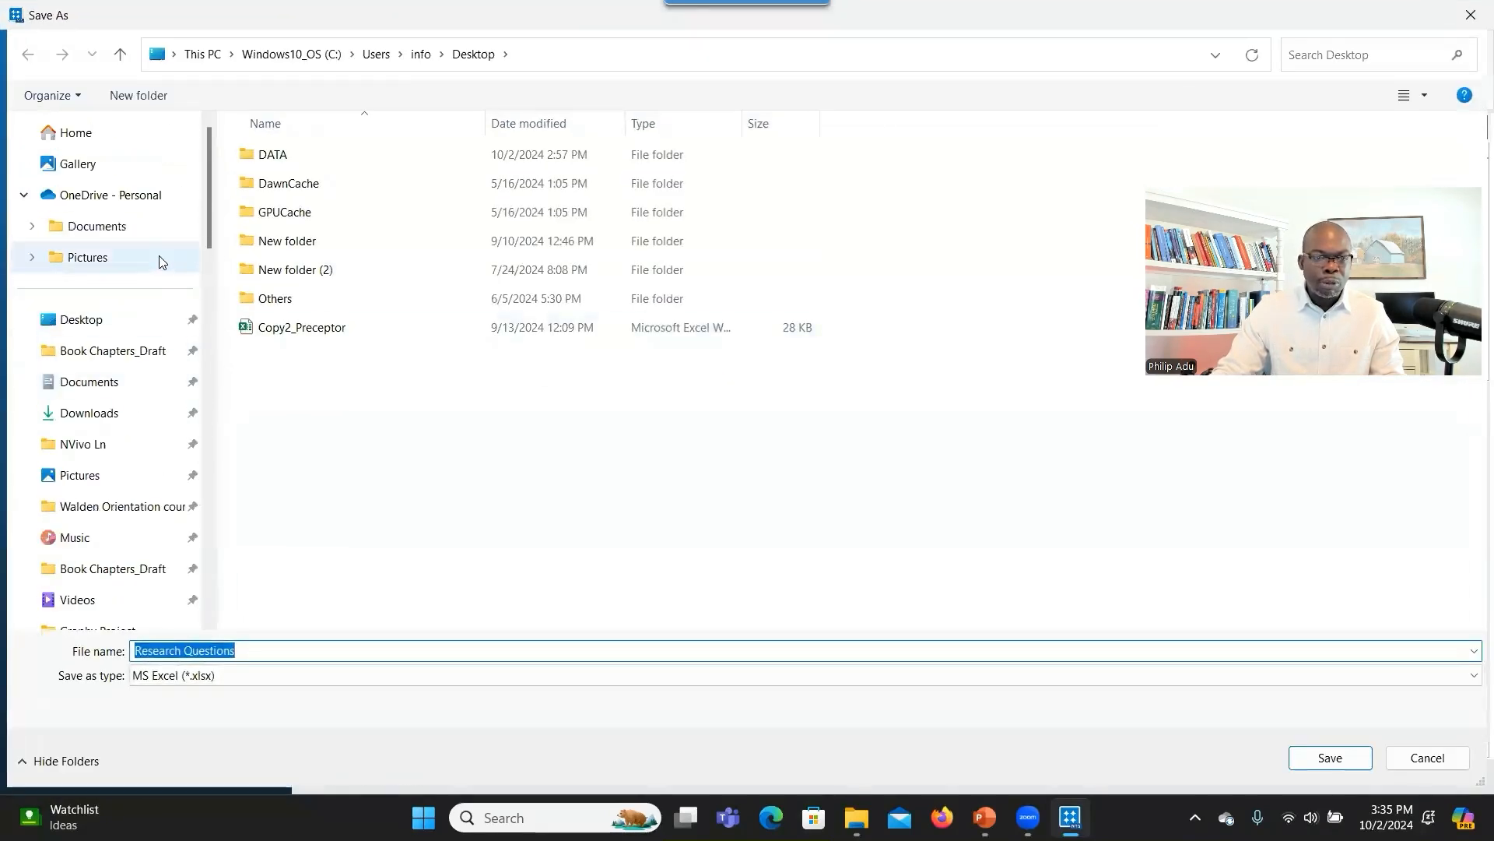
click(93, 321)
click(219, 648)
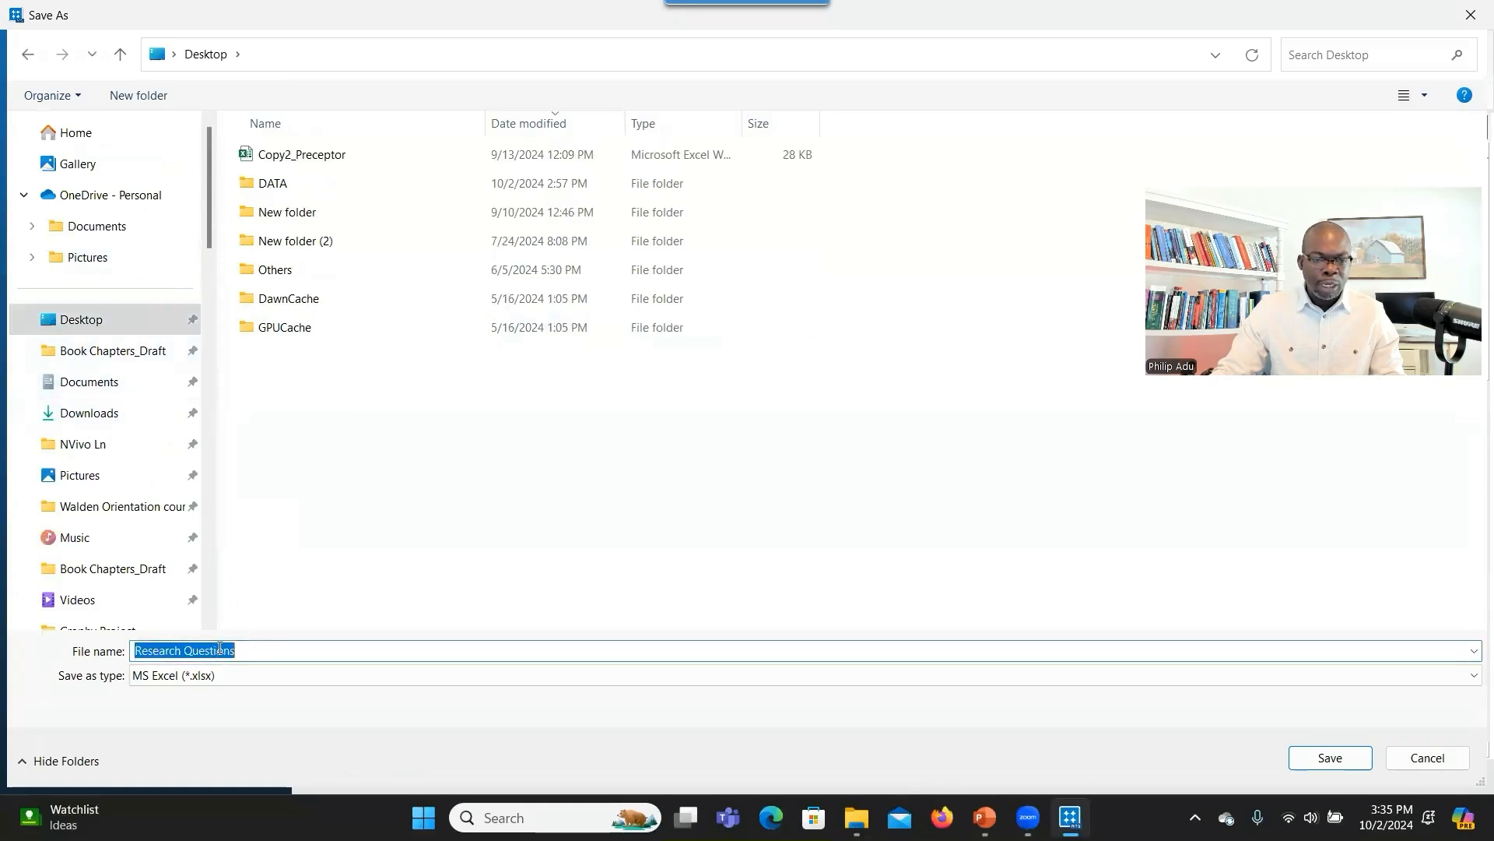
double_click(142, 652)
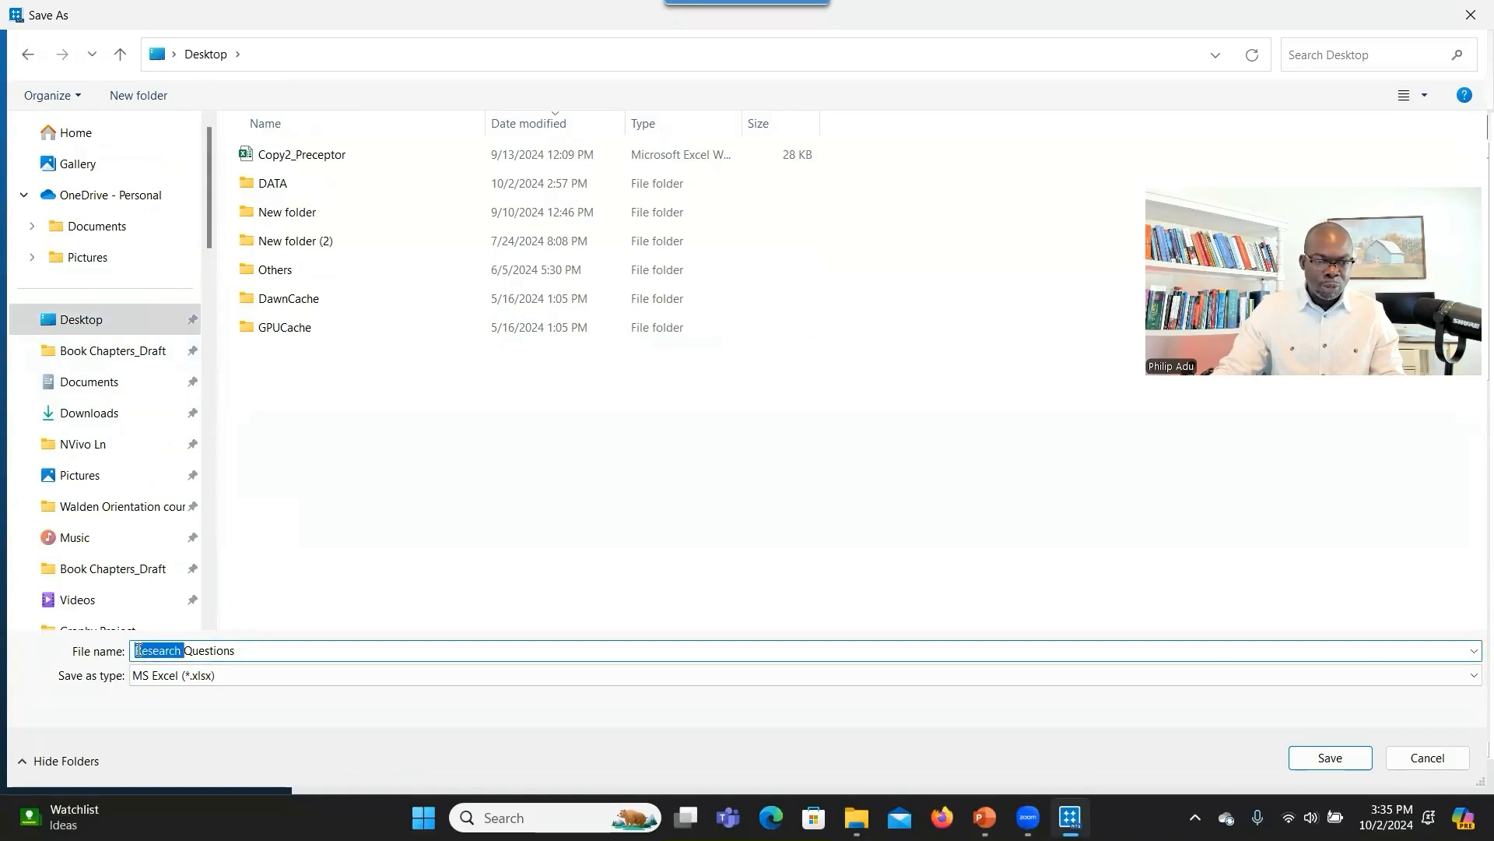
click(137, 650)
text(Codes for the)
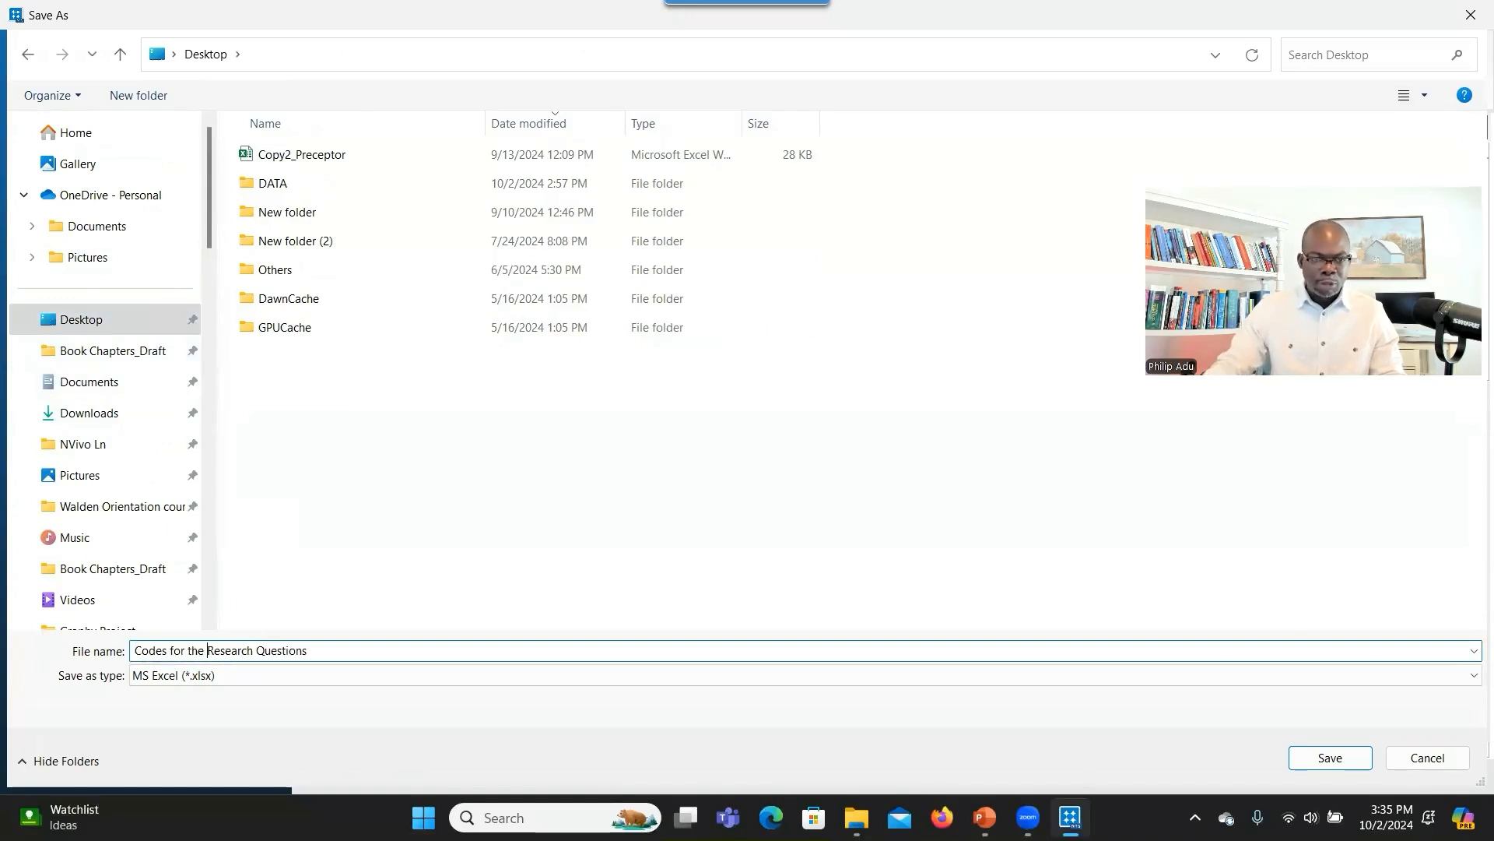
click(1330, 757)
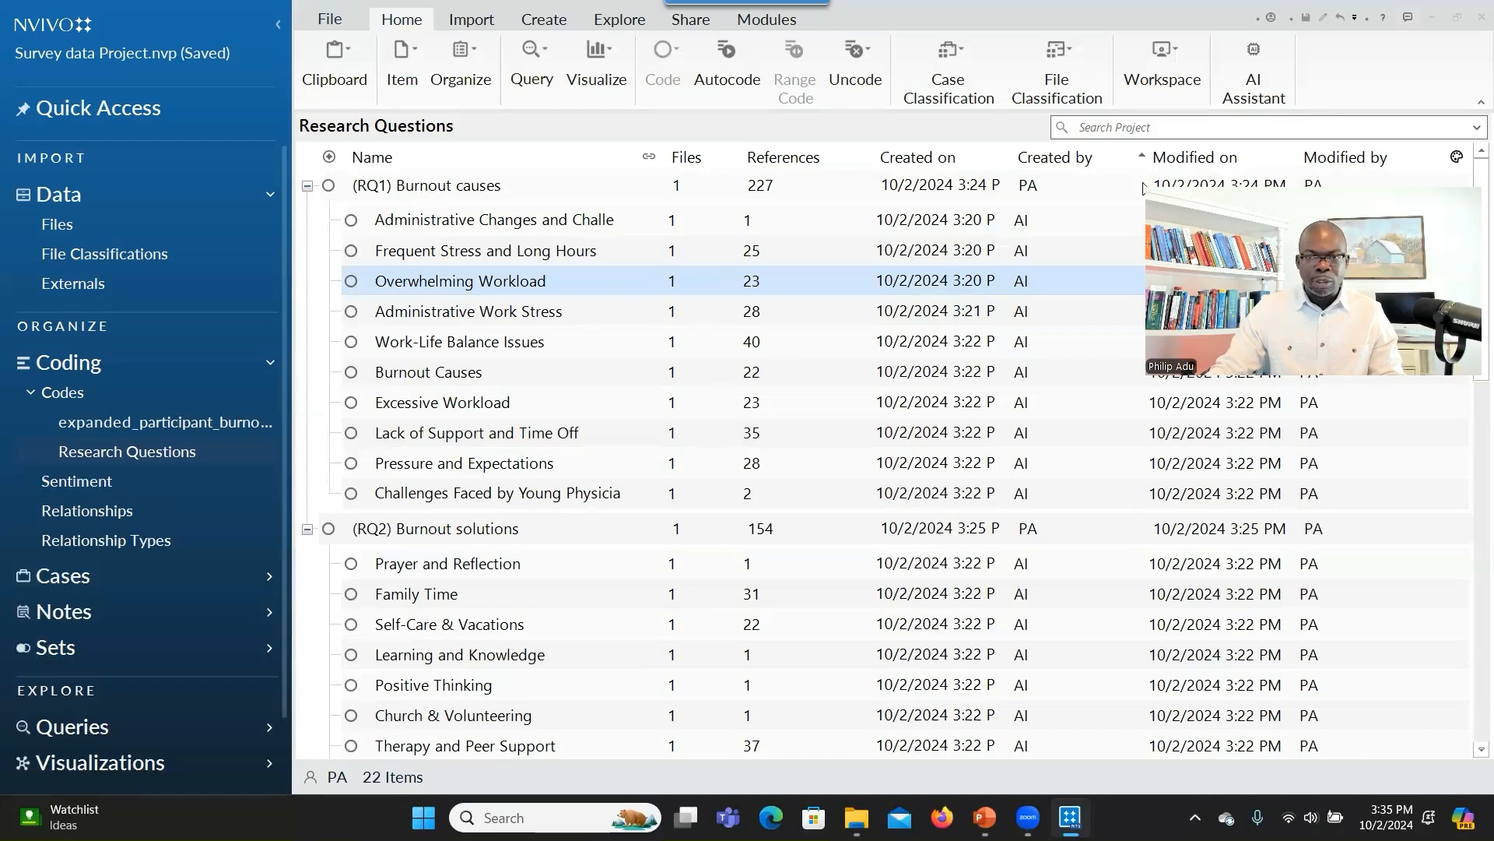
Minimize NVivo and open the exported "Codes for the Research Questions" workbook from the desktop in Excel.
click(1432, 17)
double_click(282, 250)
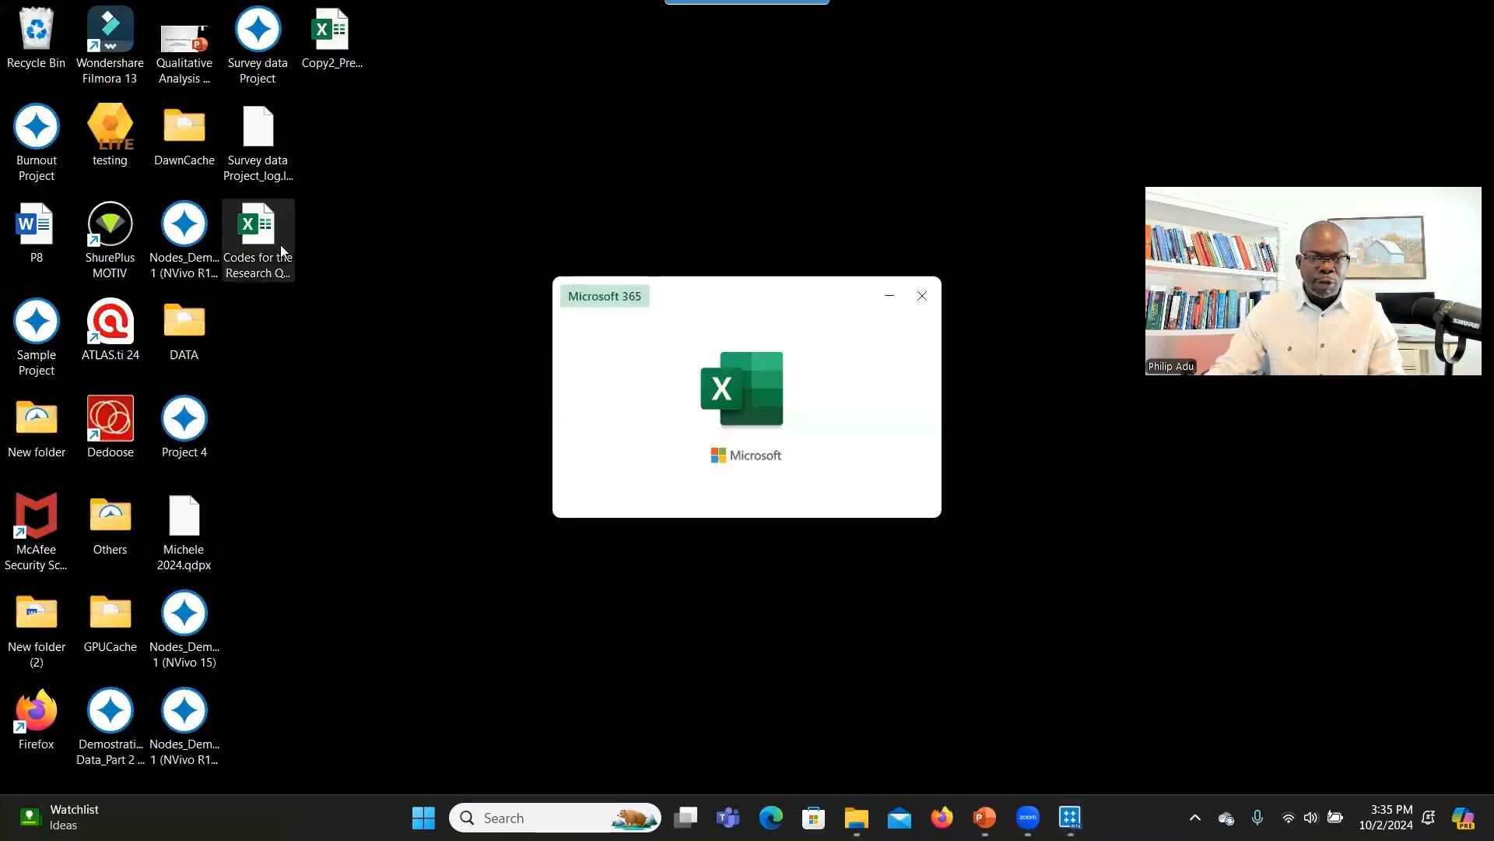
Expand the row groups under (RQ1) Burnout causes and (RQ2) Burnout solutions in the sheet, and minimize the workbook.
click(934, 123)
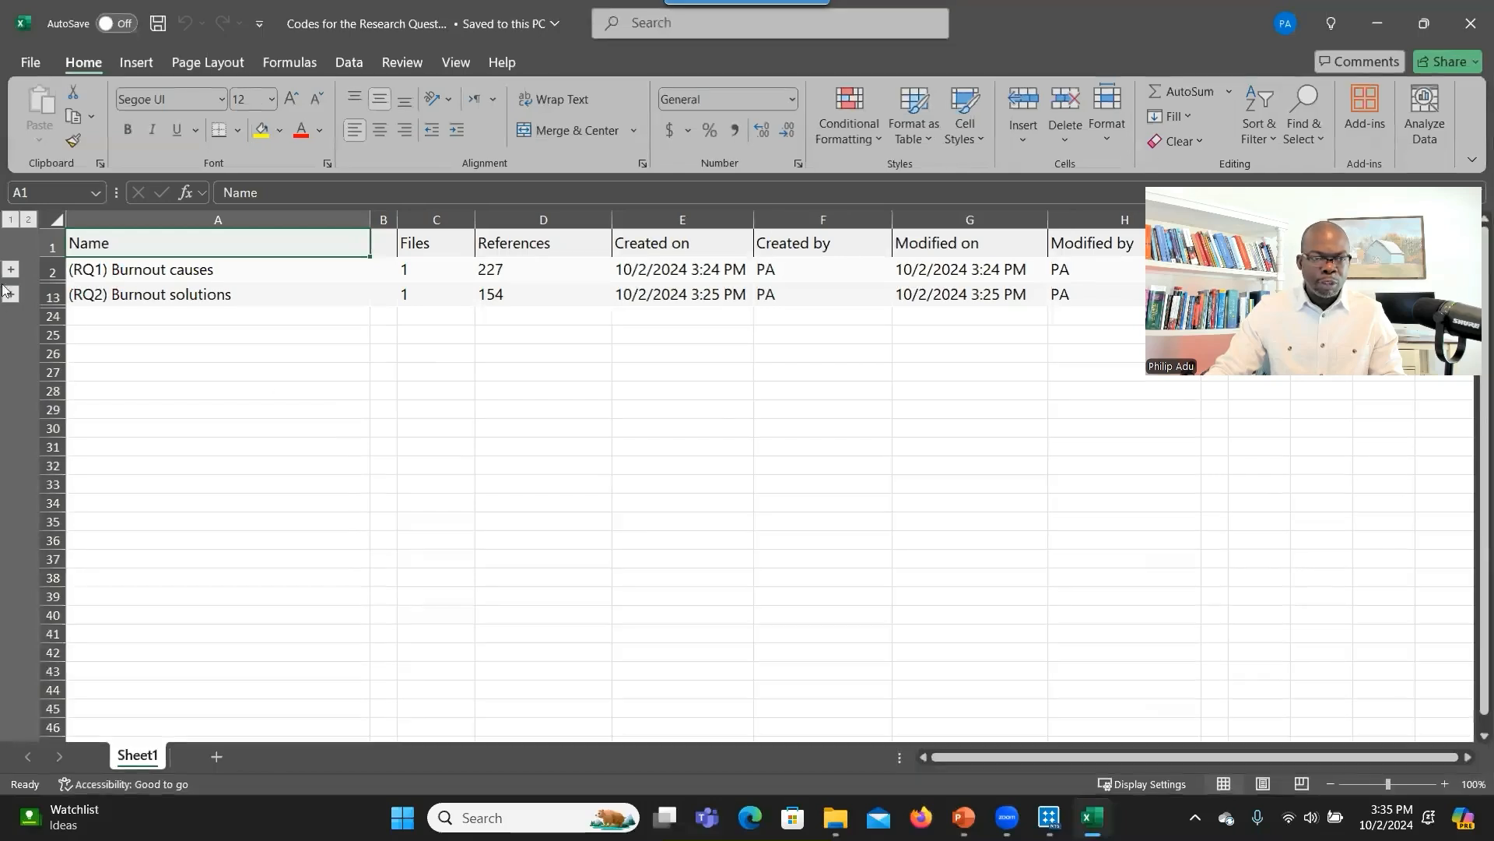
click(10, 270)
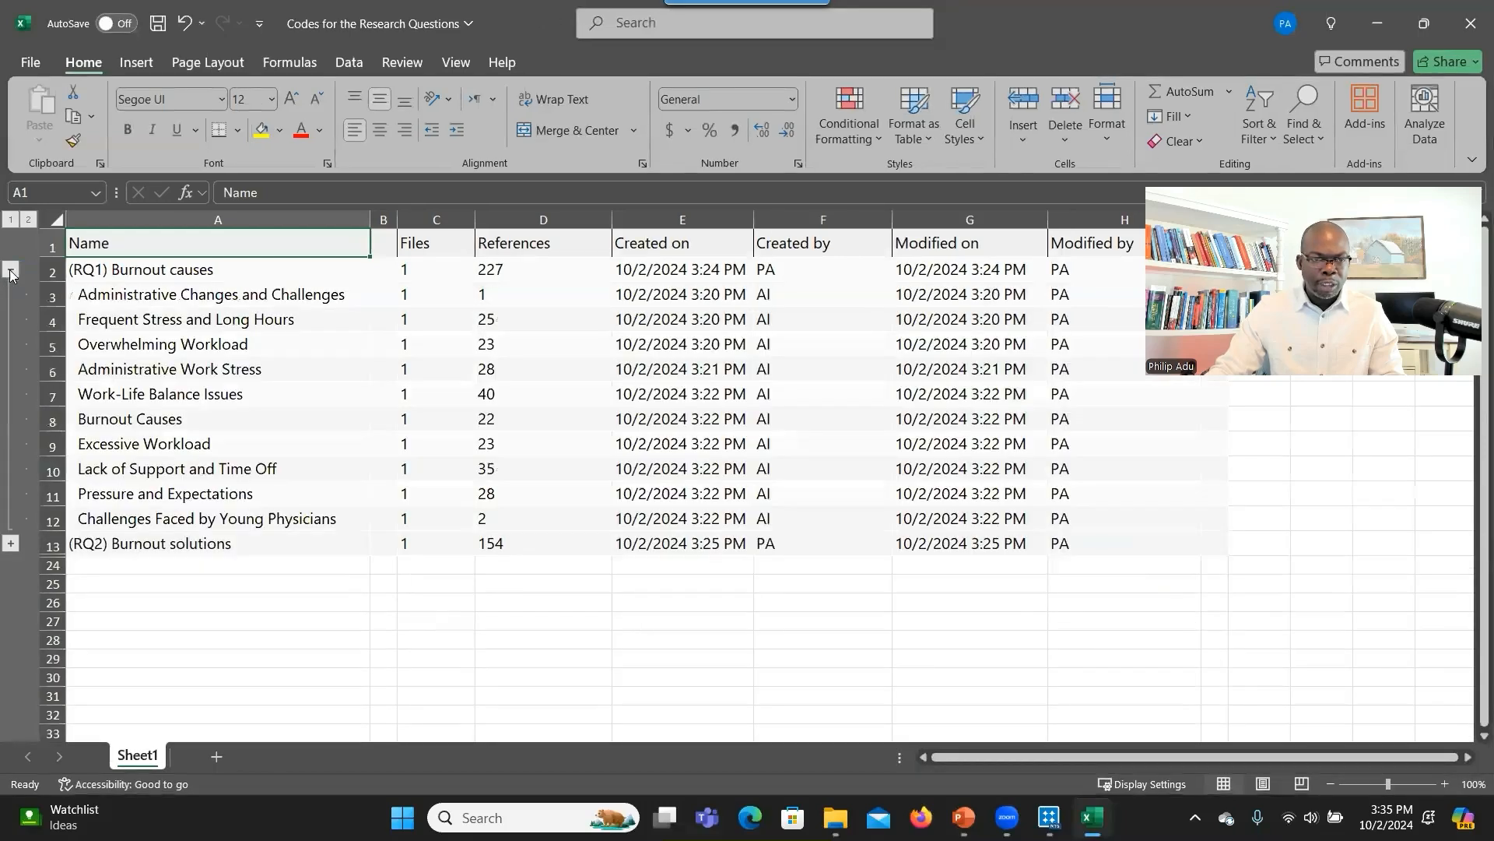
click(10, 545)
scroll(377, 491, down, 1)
scroll(377, 491, up, 1)
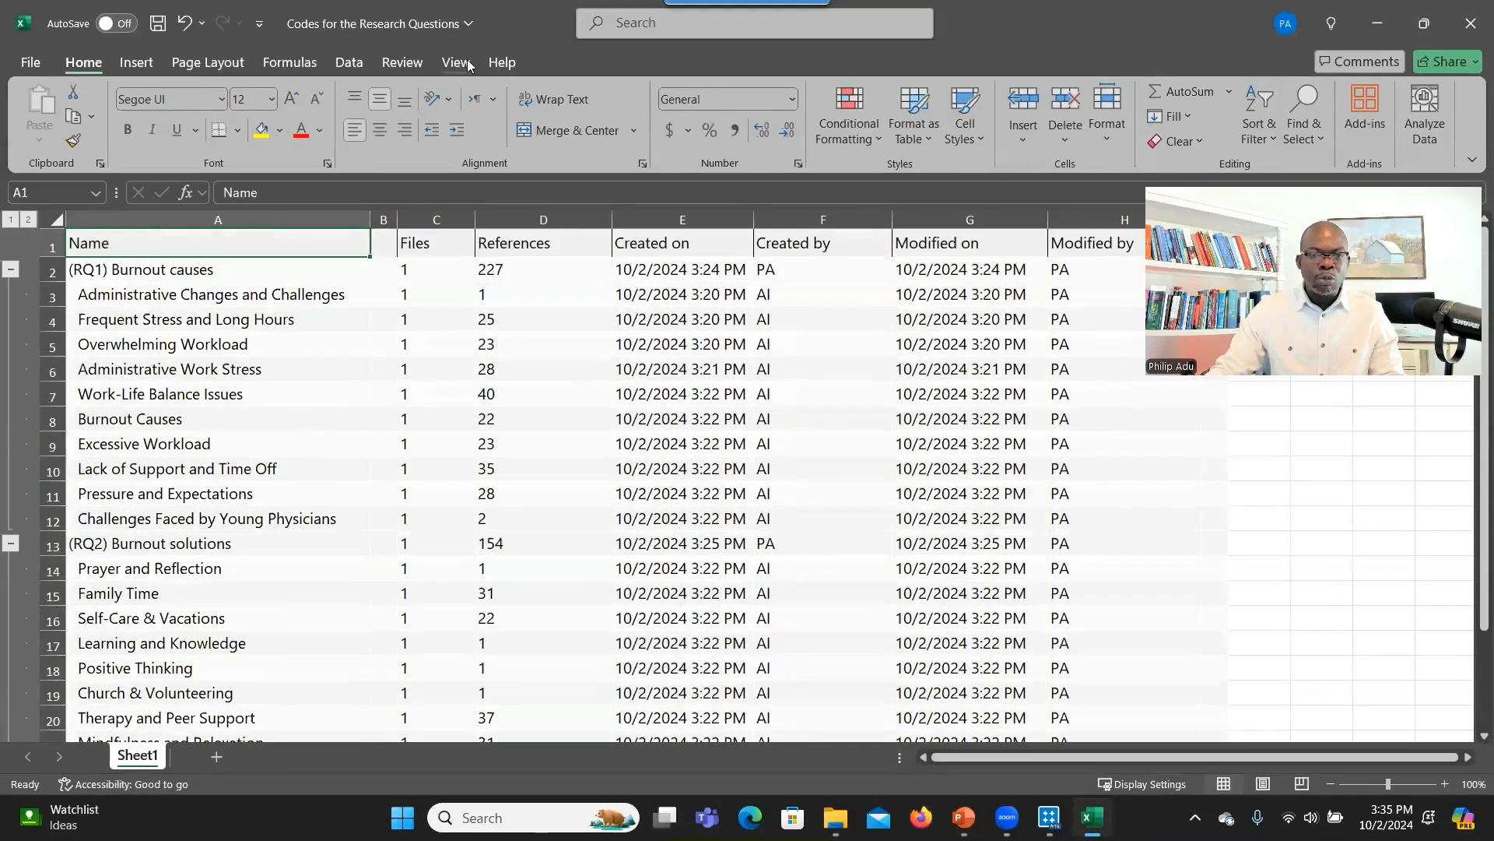
click(502, 62)
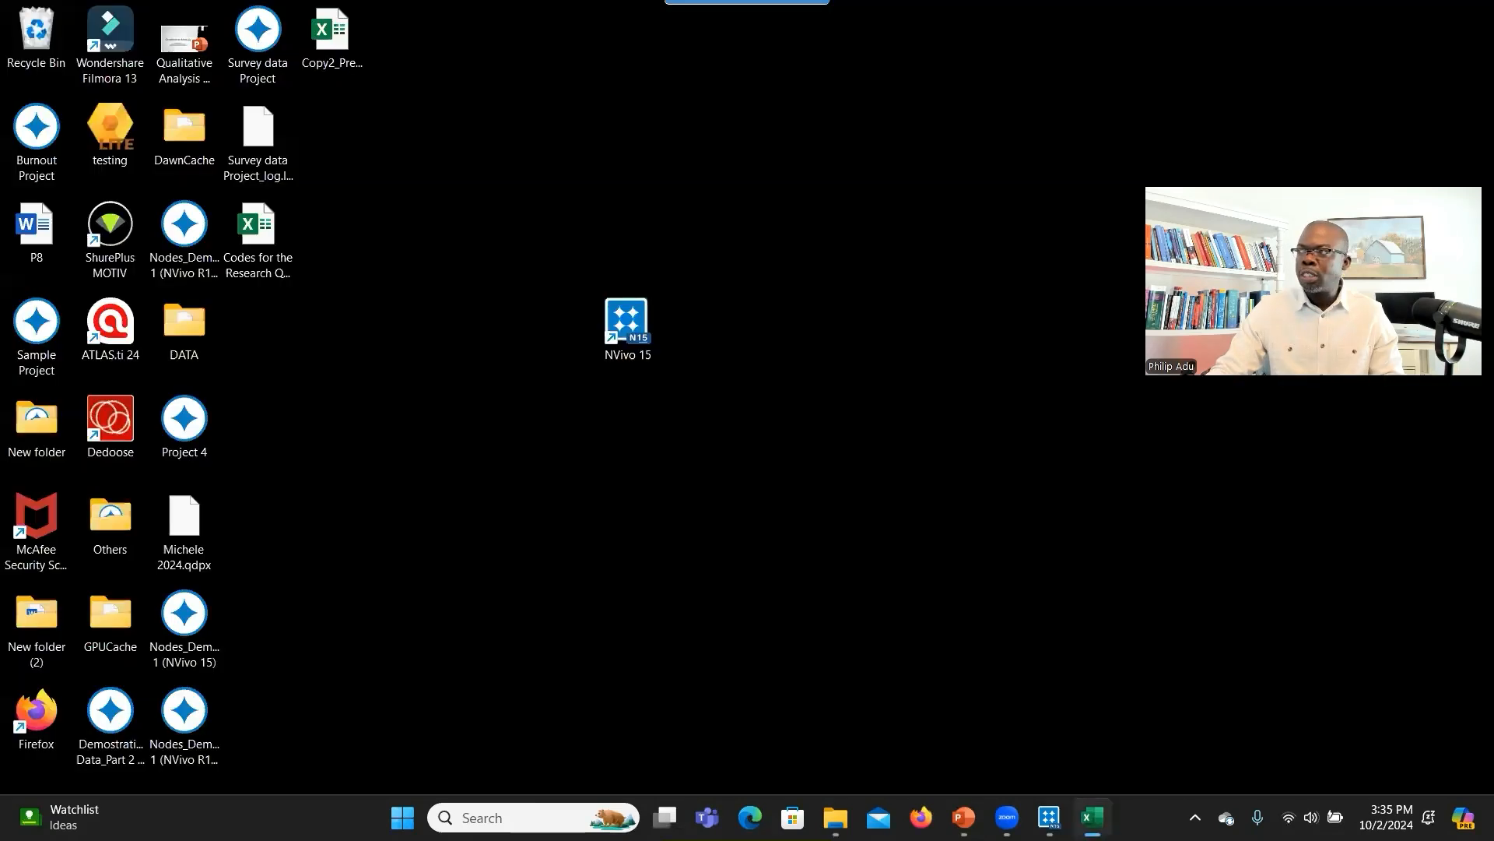
Launch Word with a new blank document.
drag(1065, 50, 1493, 49)
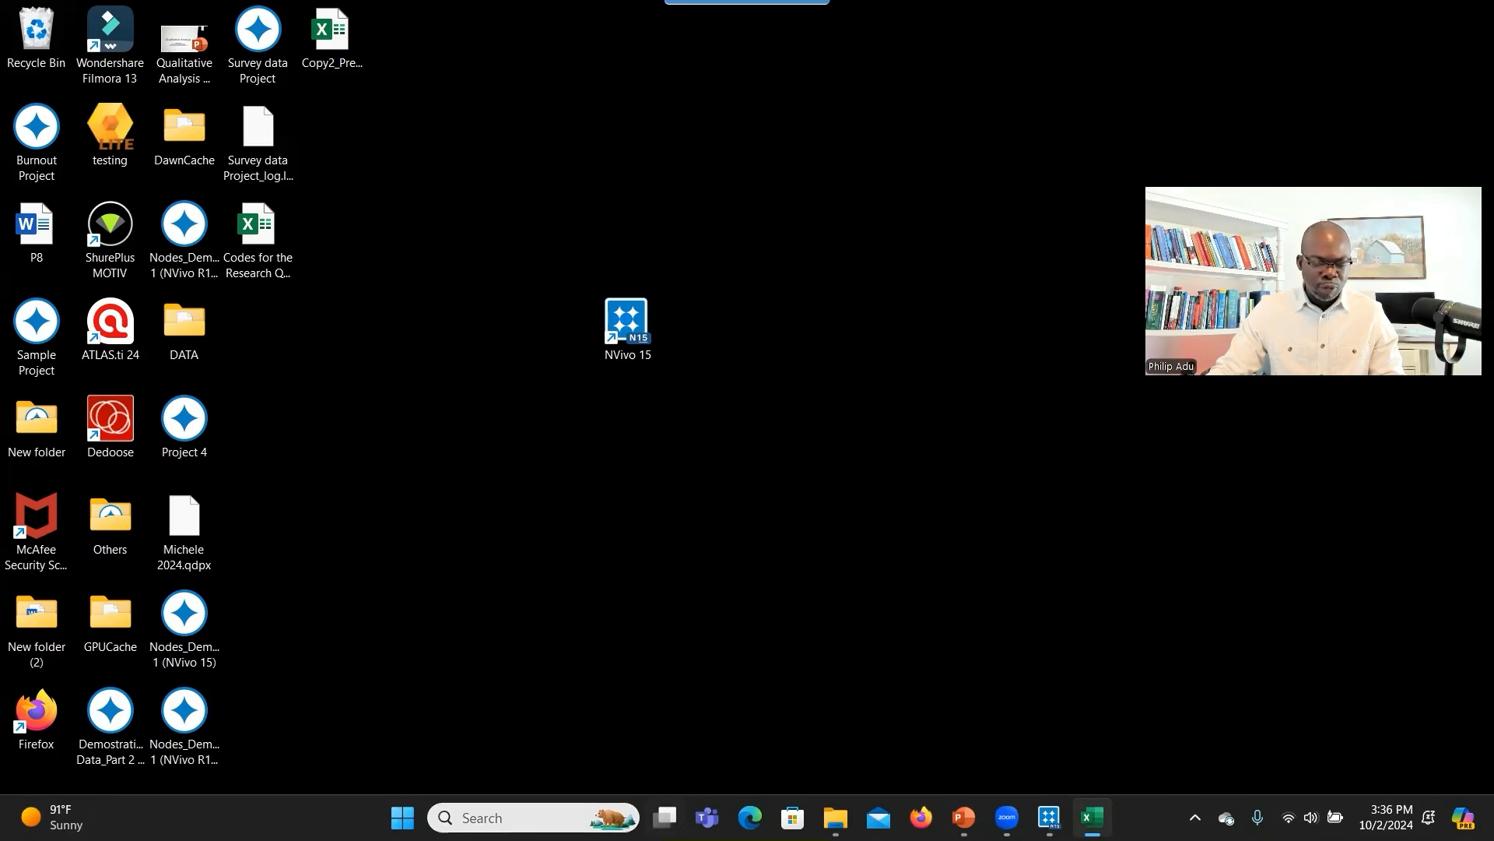
key(super)
text(w)
key(Return)
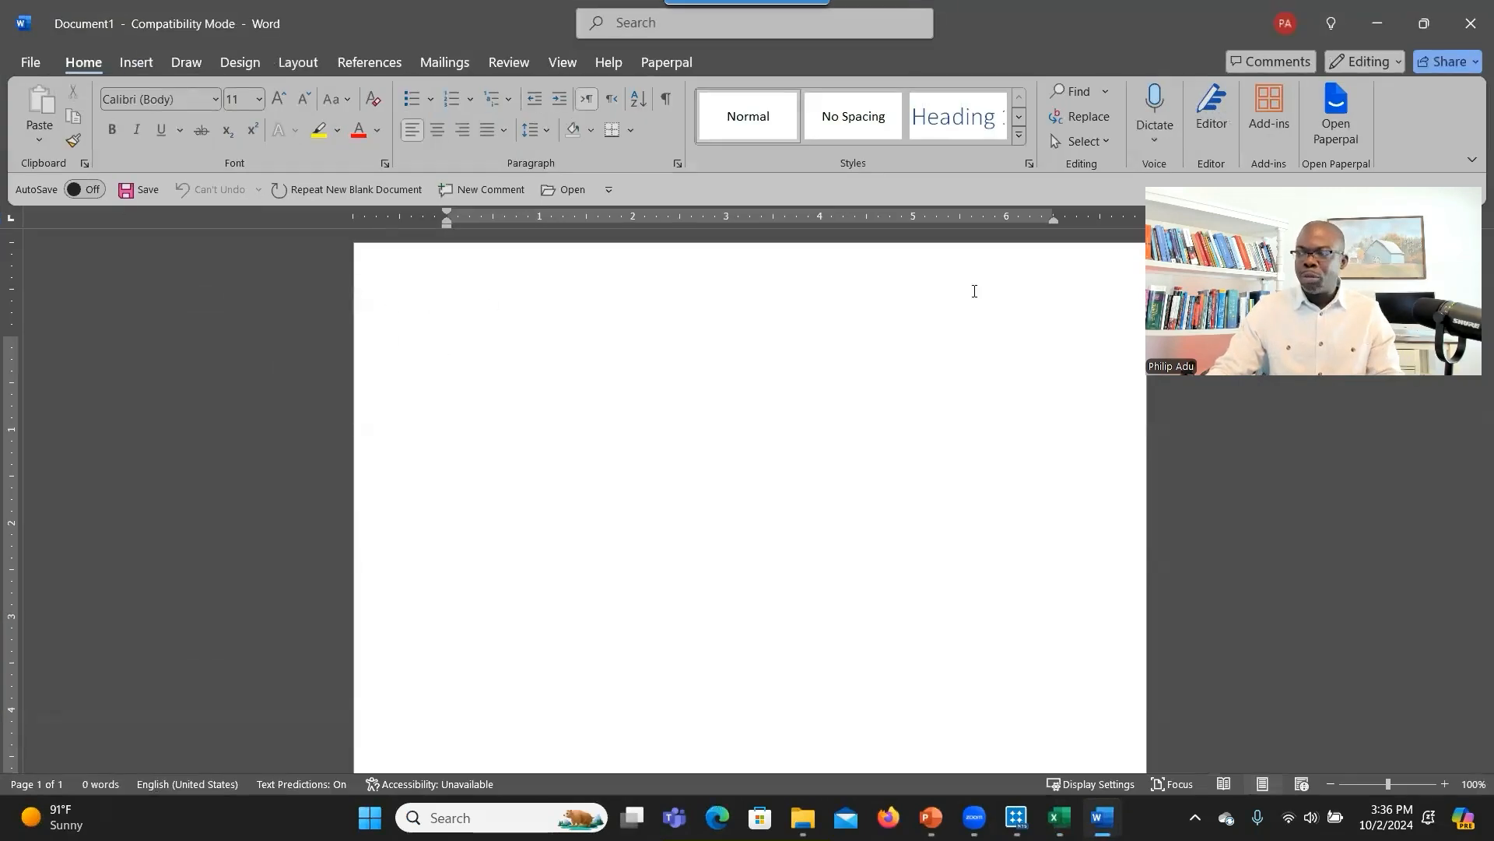
Copy the first research question with its "Burnout causes" label from the PowerPoint slide and paste it into the blank Word document.
mouse_move(1016, 818)
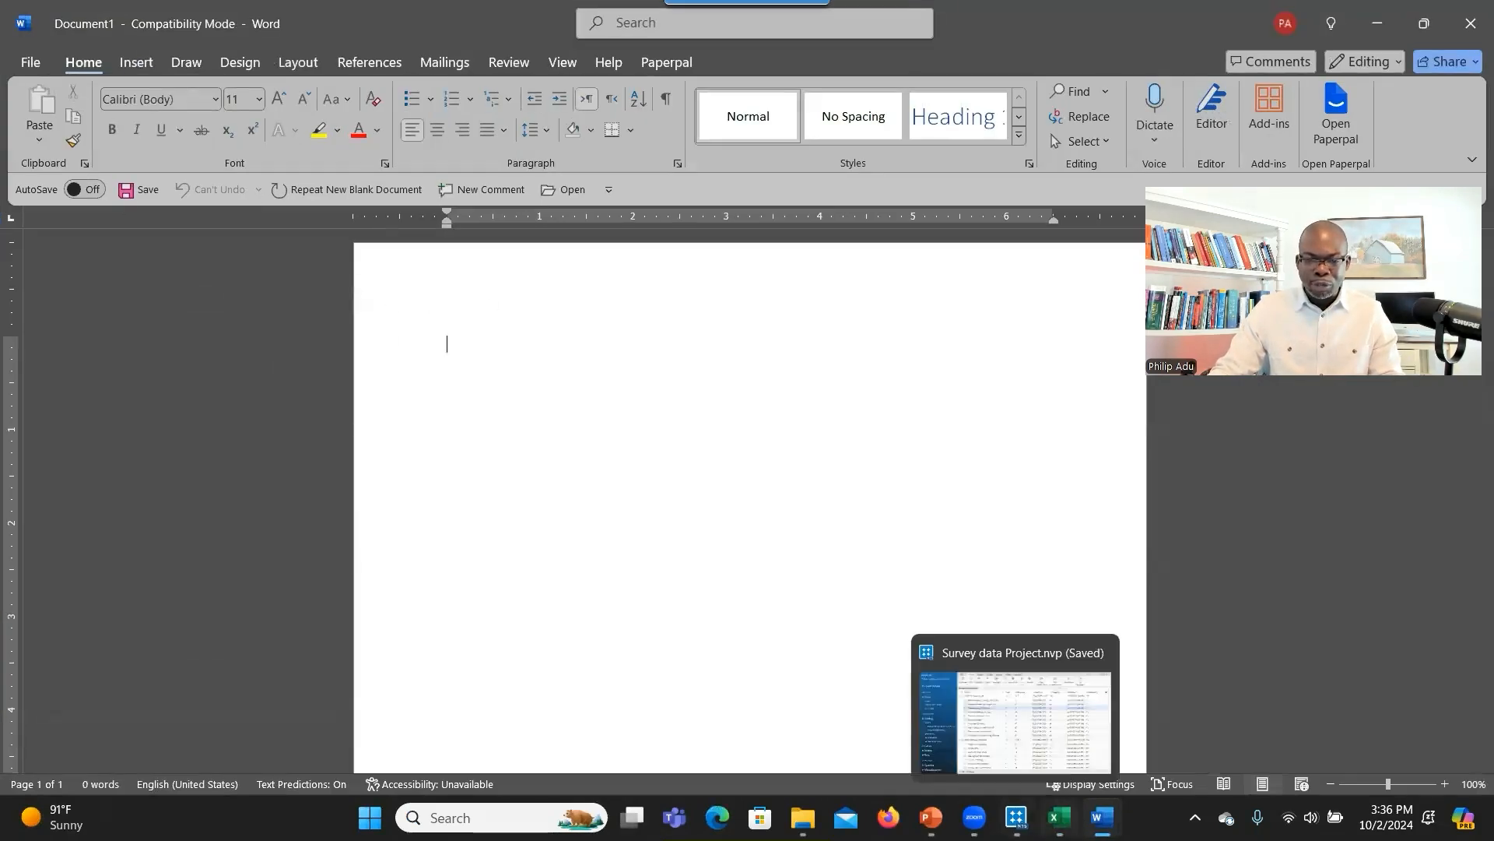
click(931, 817)
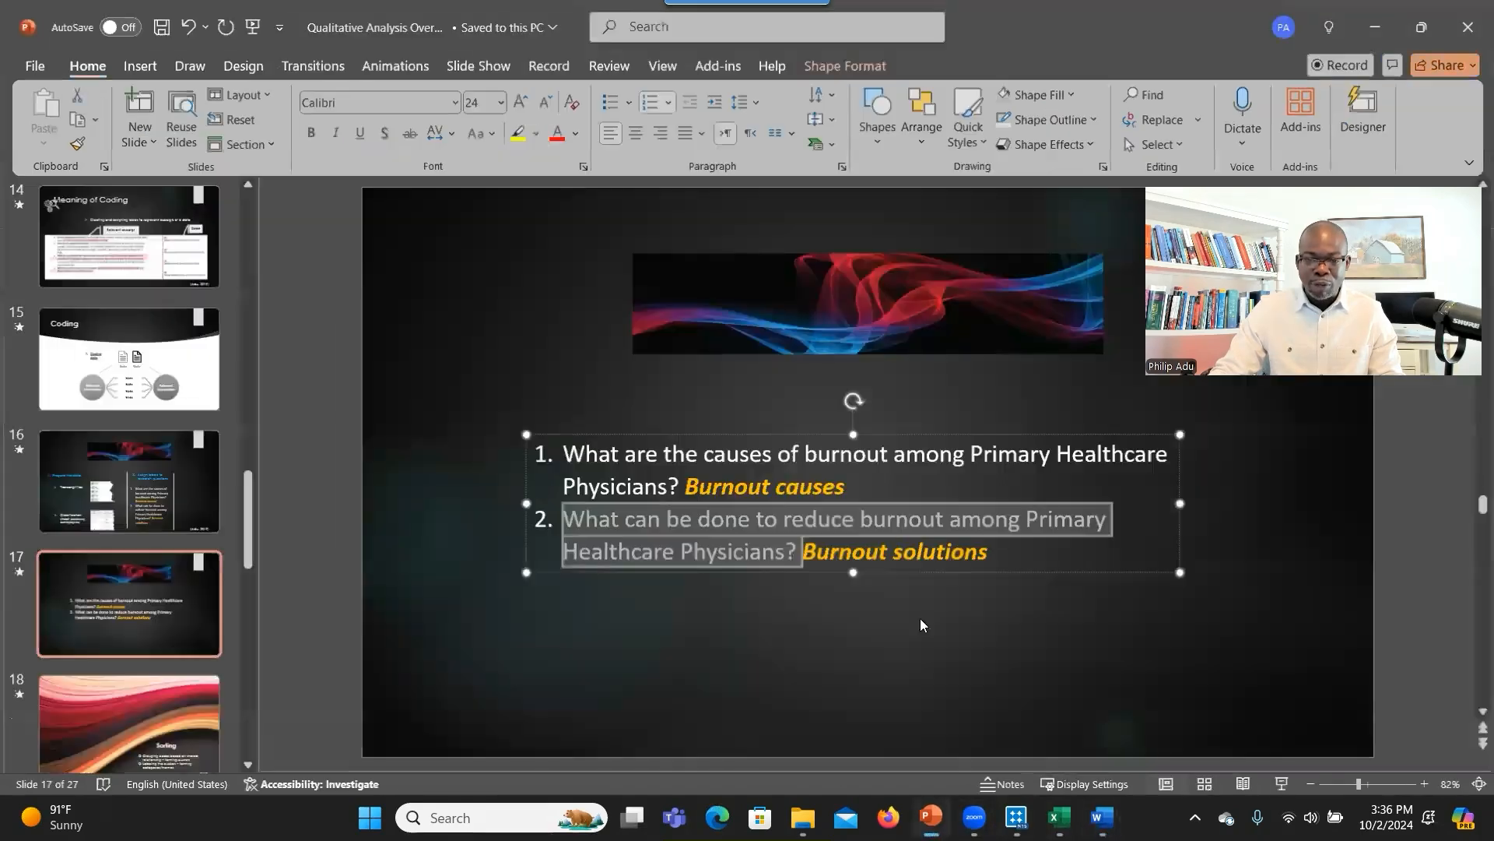
click(727, 462)
drag(867, 487, 597, 456)
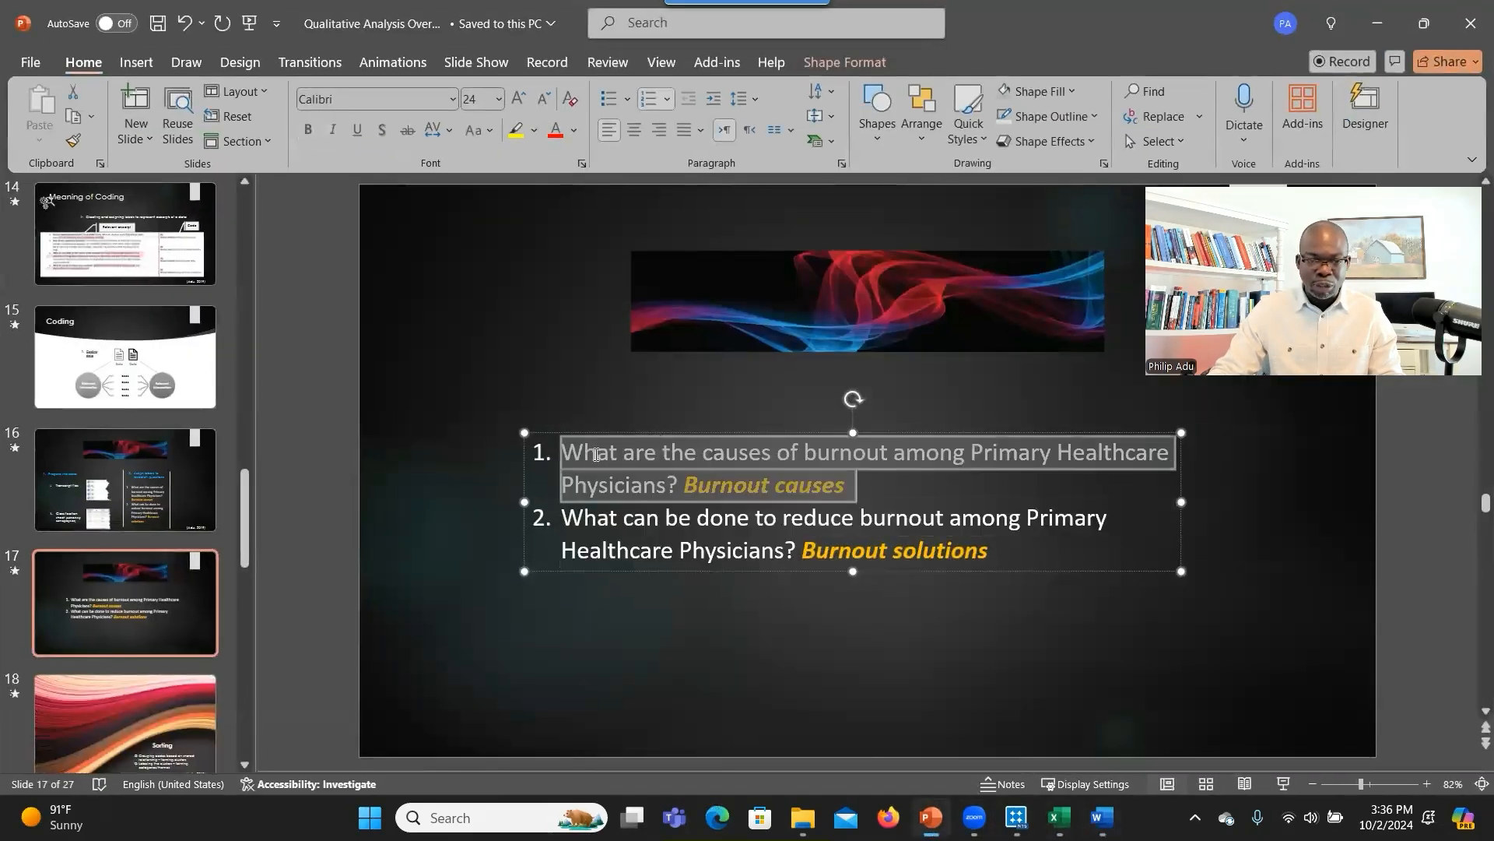
key(ctrl+c)
key(alt+Tab)
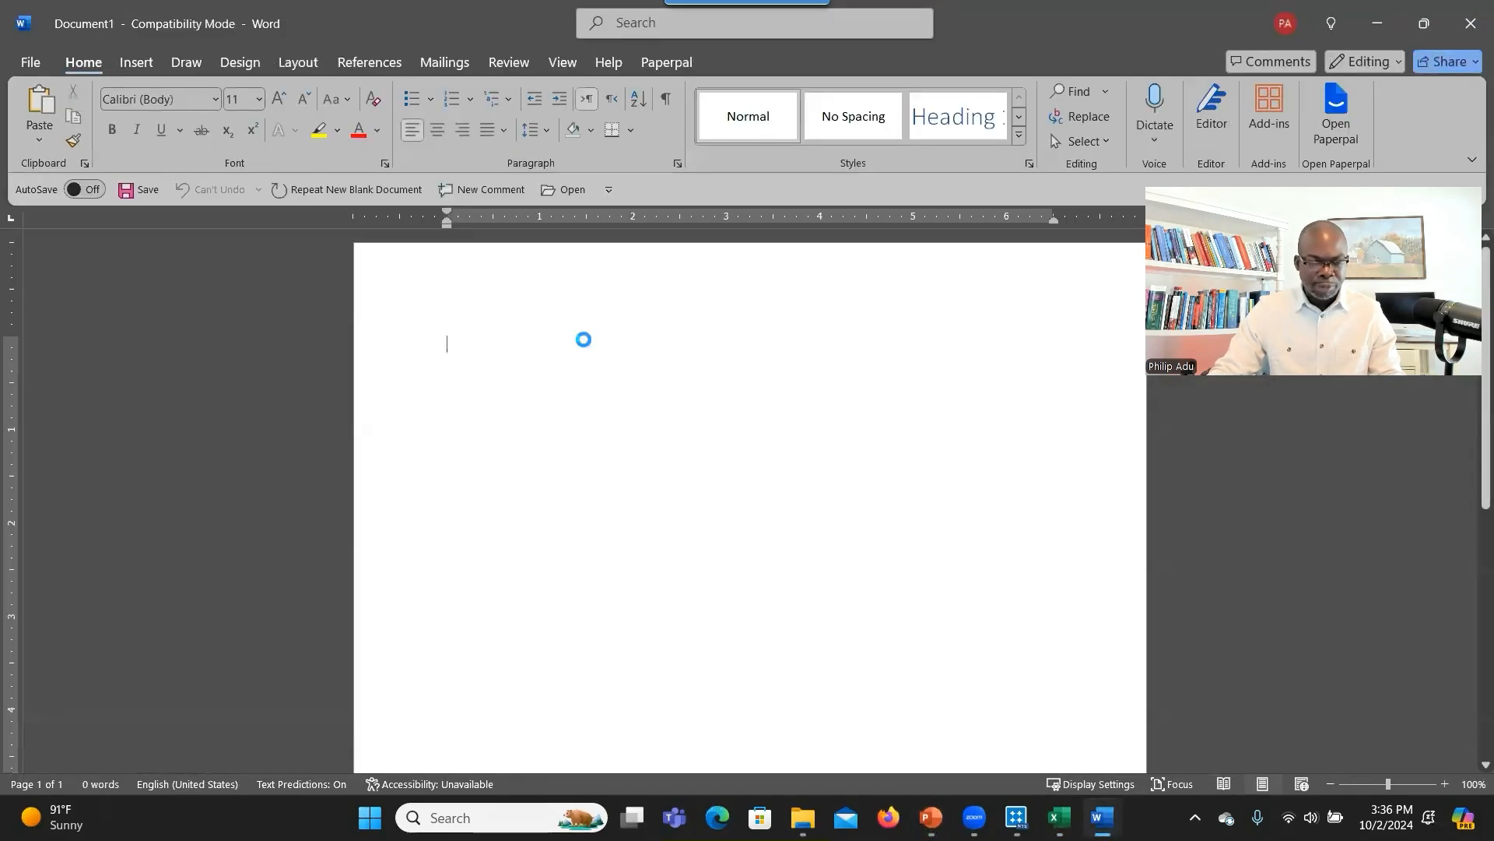
key(ctrl+v)
key(Return)
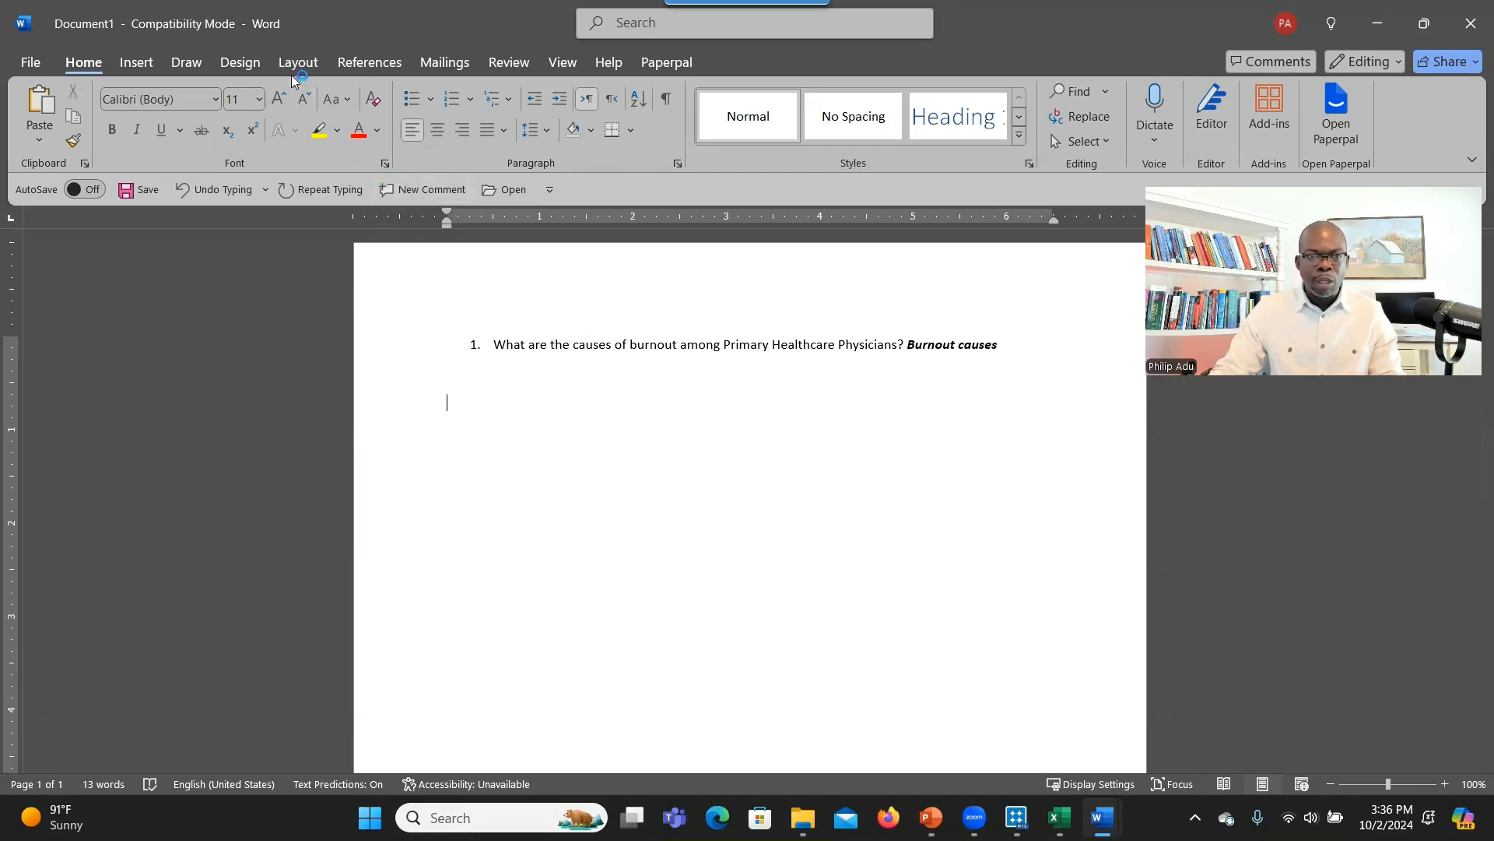
Change the Word document's page orientation to landscape.
click(312, 64)
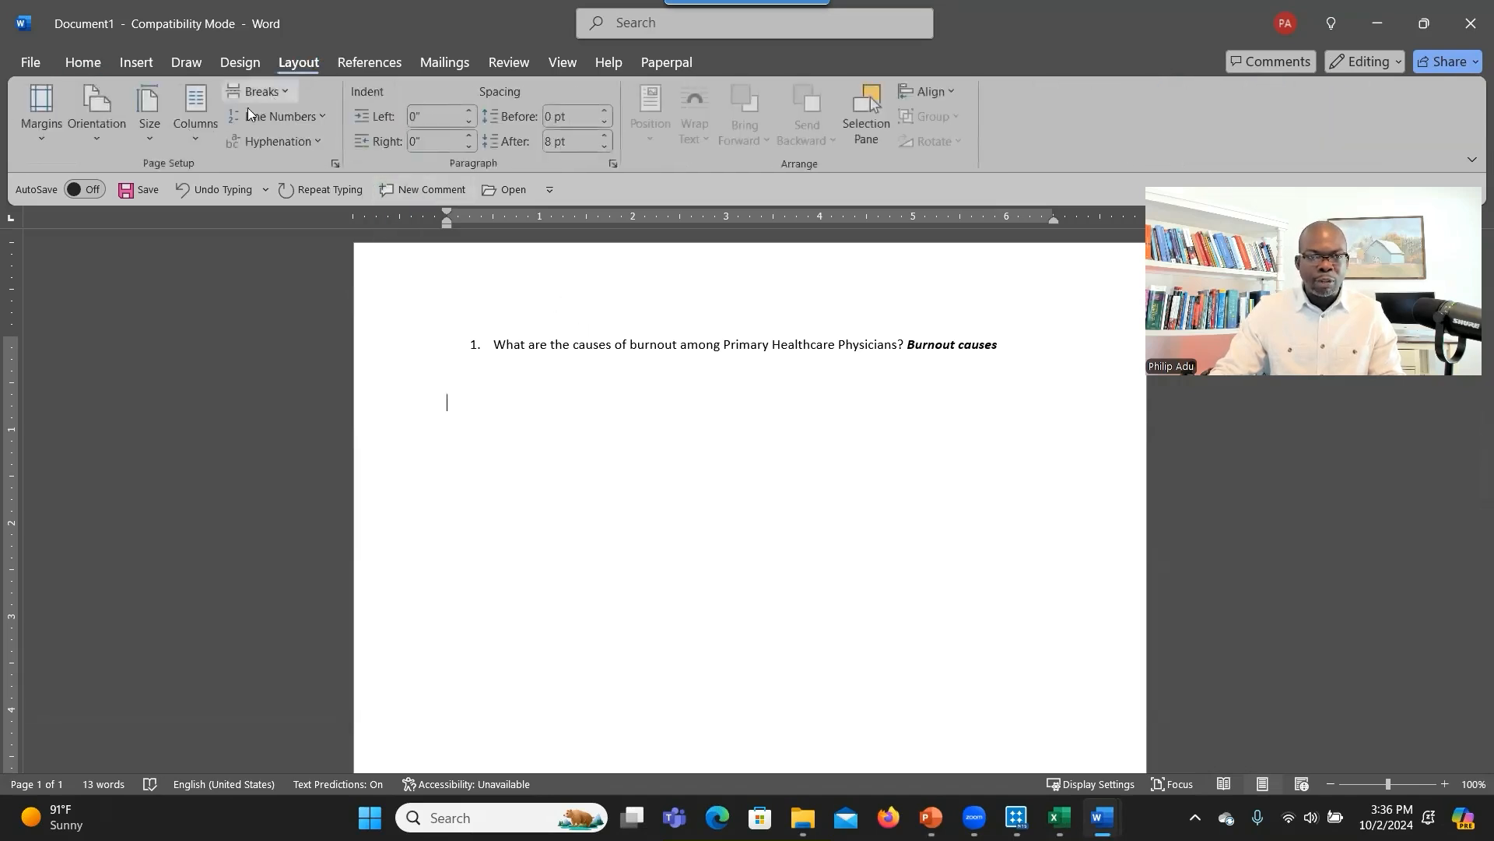
click(108, 134)
click(112, 227)
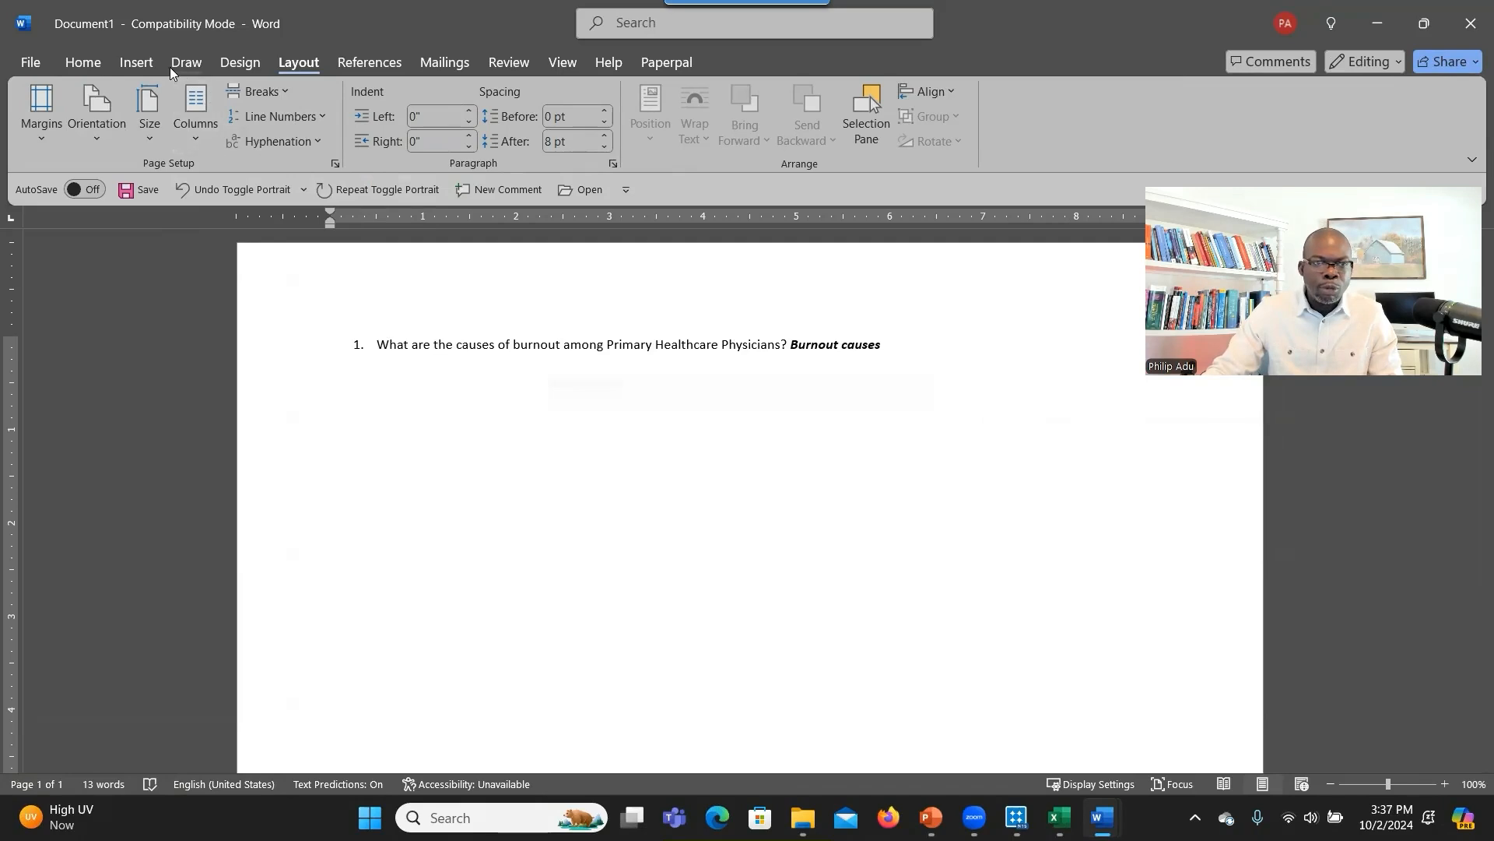
Insert a table with six columns and two rows below the question and heighten its second row with blank lines.
click(137, 62)
click(179, 113)
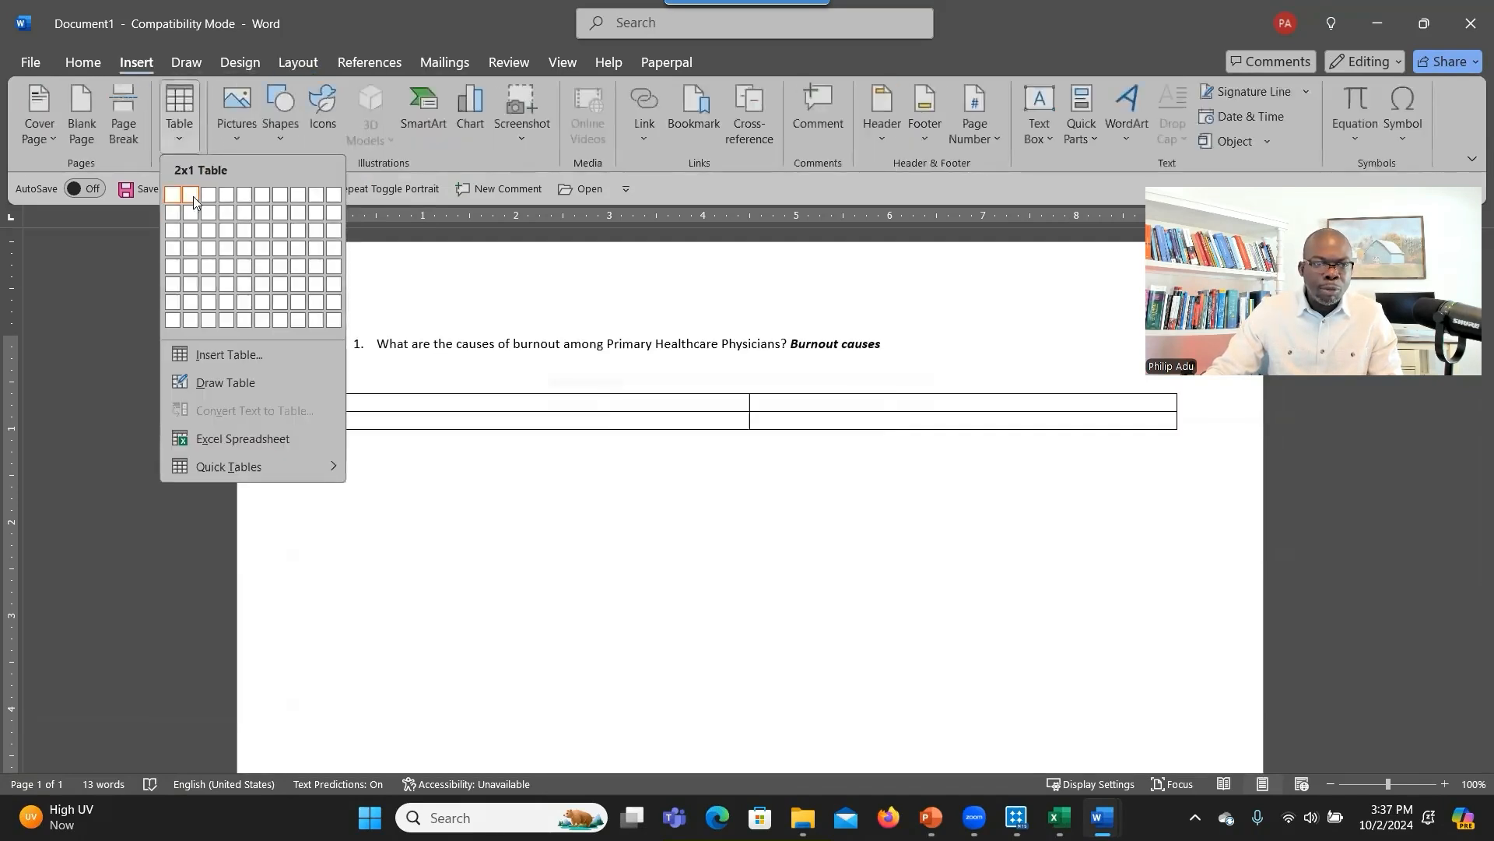
click(260, 211)
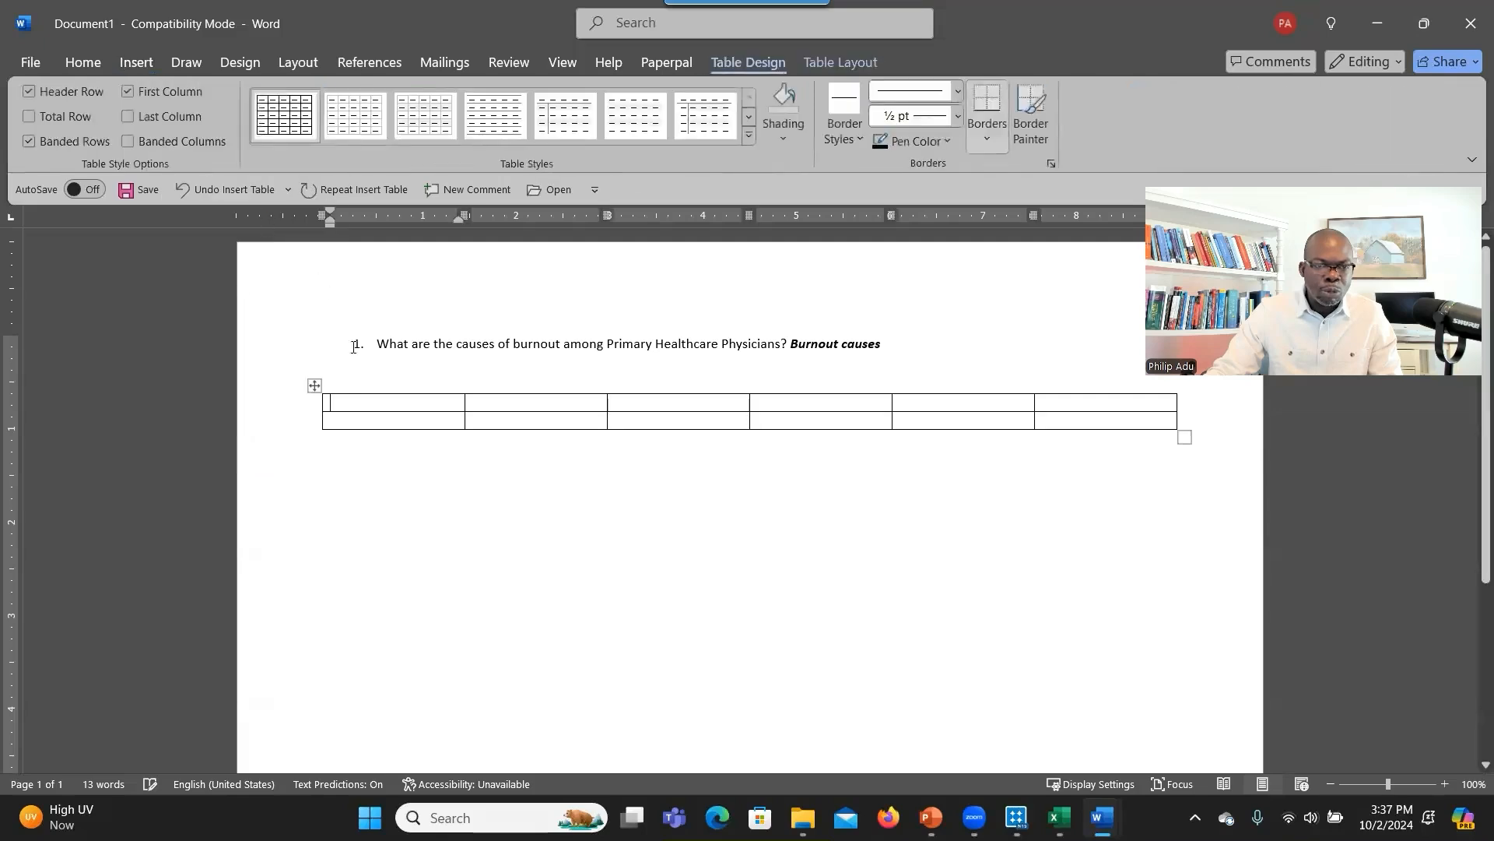
key(Return)
key(Return)
key(Return)
key(Return)
key(Return)
key(Return)
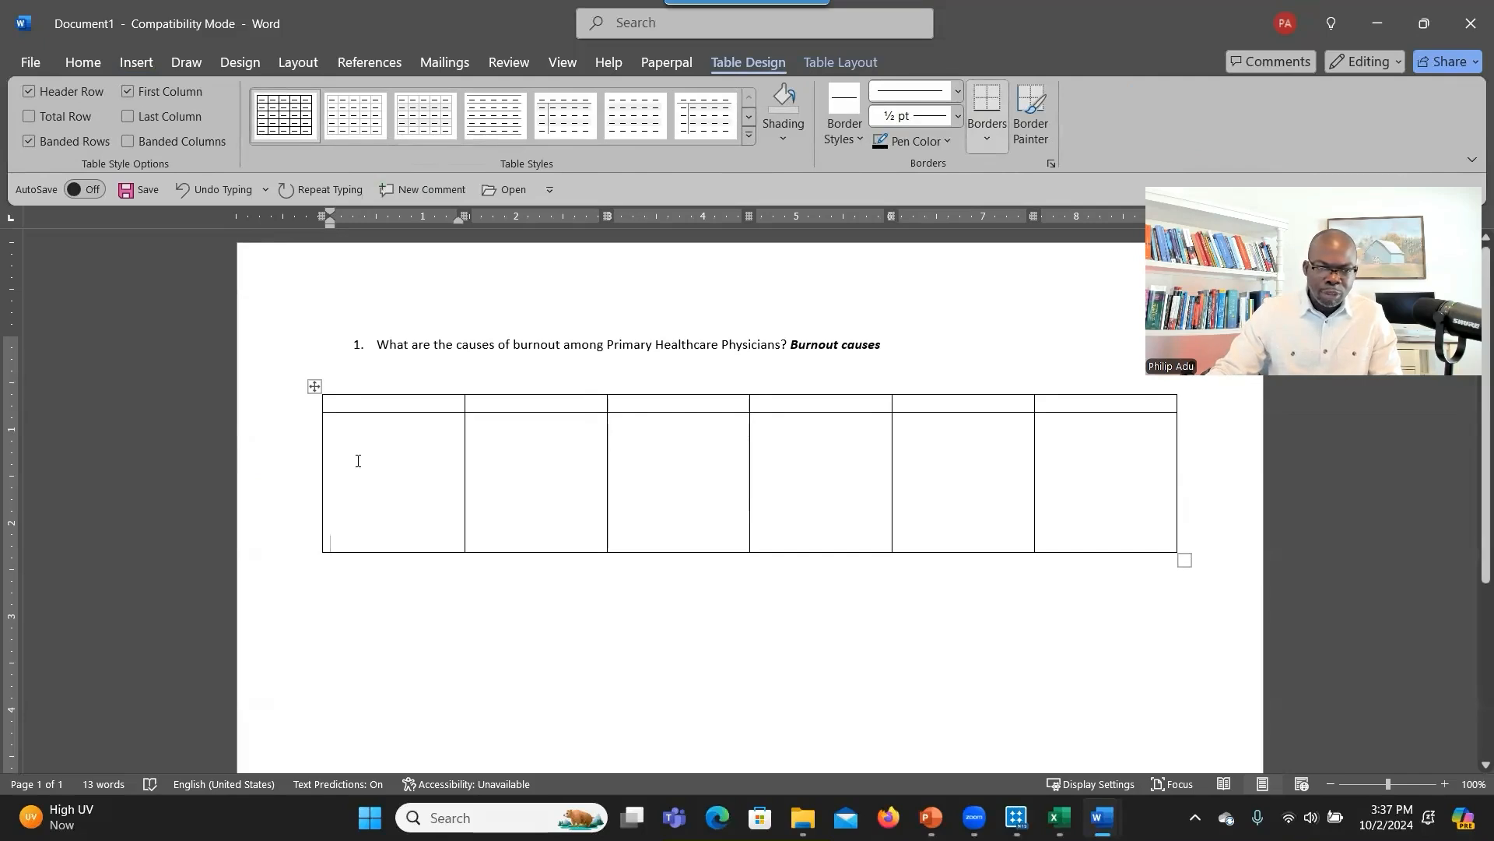
Label the first three header cells of the table "Cluster 1", "Cluster 2" and "Cluster 3".
click(365, 402)
text(C)
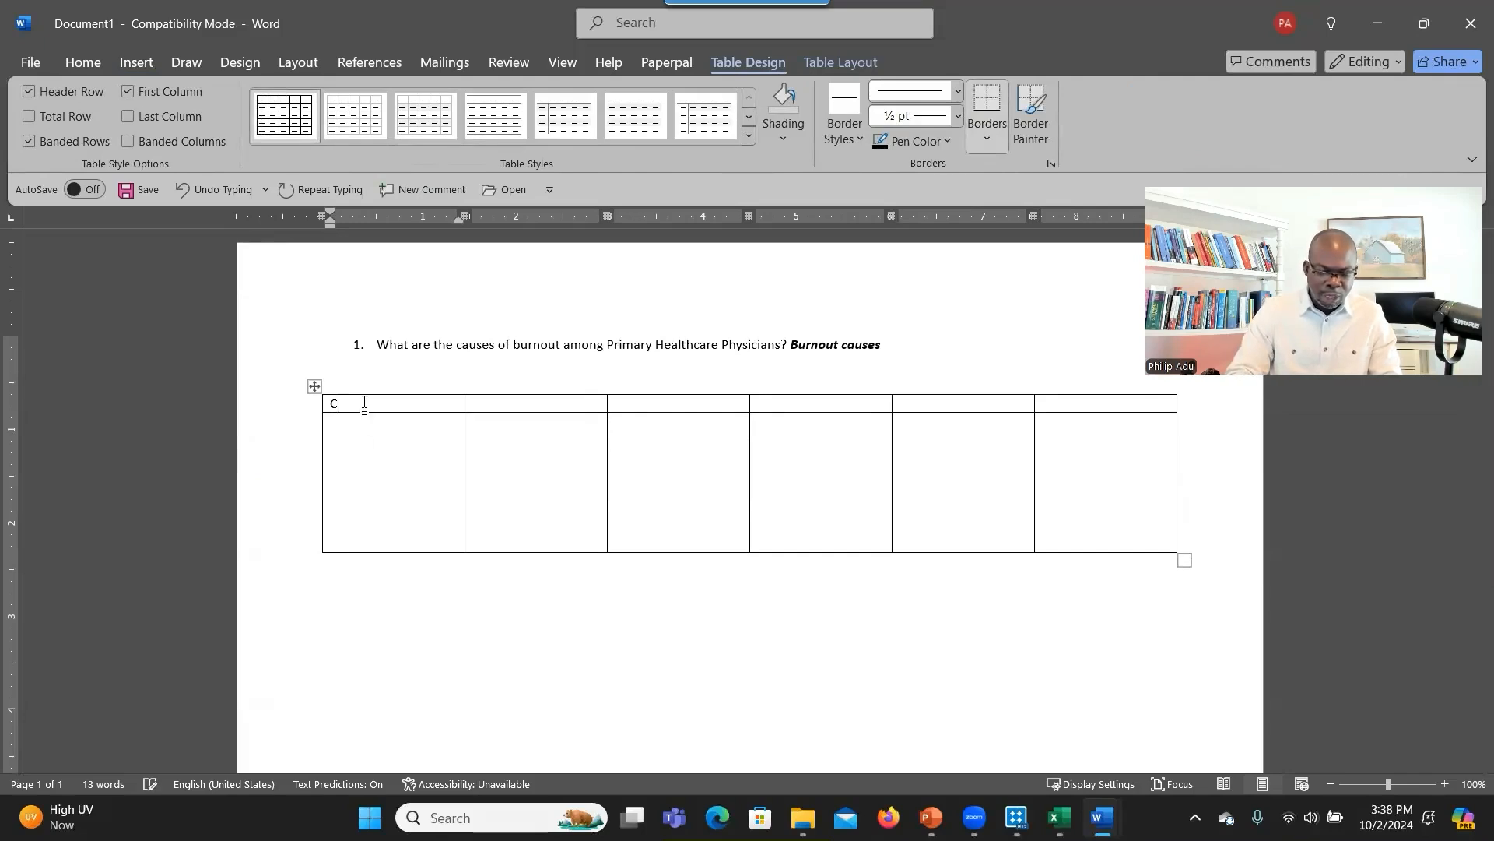
text(luster 1)
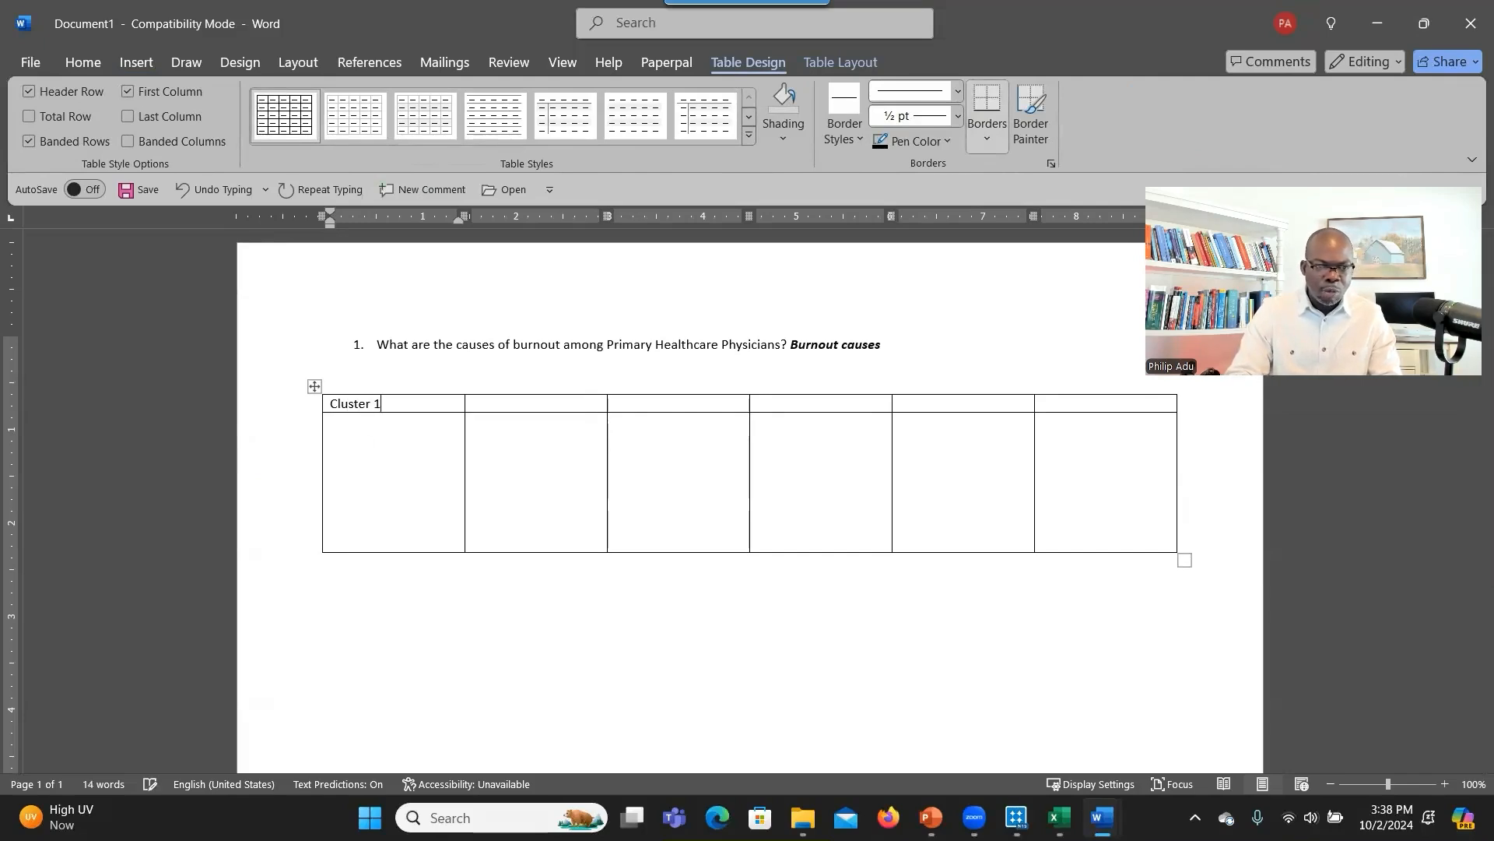
drag(395, 403, 329, 404)
key(ctrl+c)
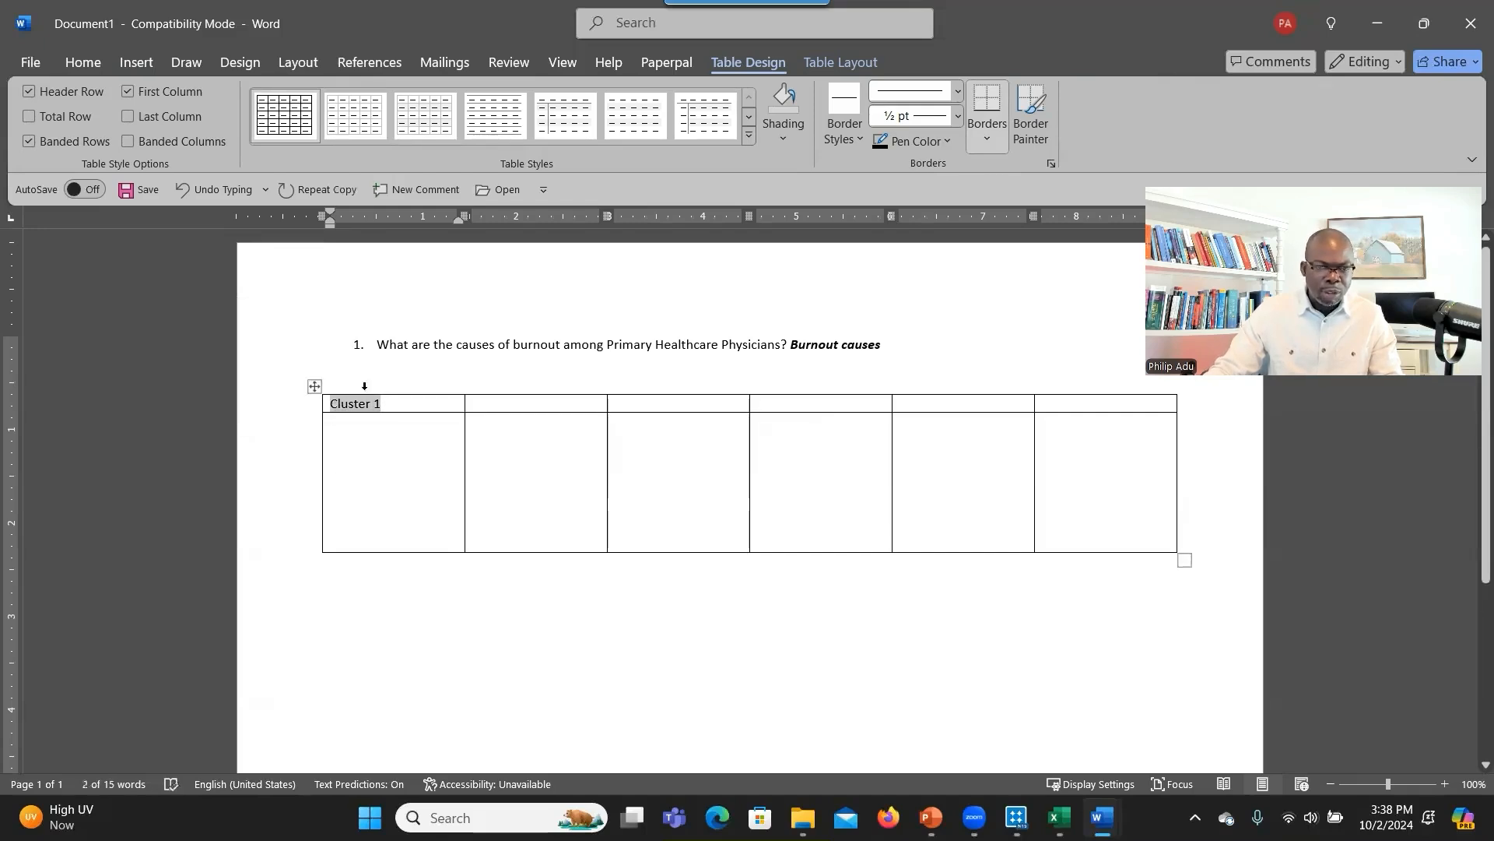
click(549, 406)
text(Cluster 2)
click(623, 404)
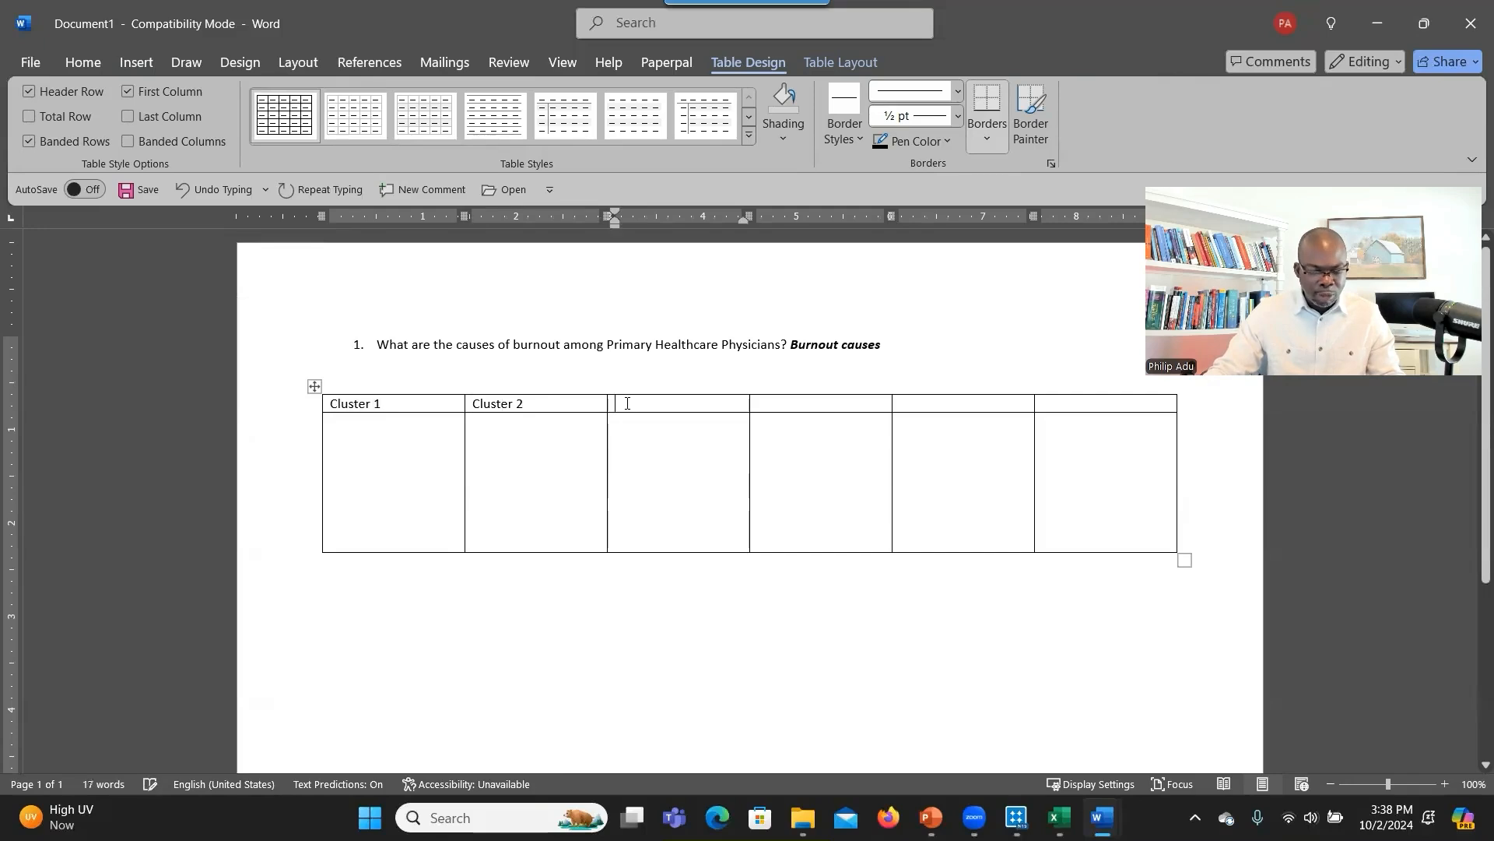
text(Cluster 3)
Label the remaining three header cells "Cluster 4", "Cluster 5" and "Cluster 6" by pasting and renumbering the copied label.
key(ctrl+v)
key(BackSpace)
text(4)
click(924, 405)
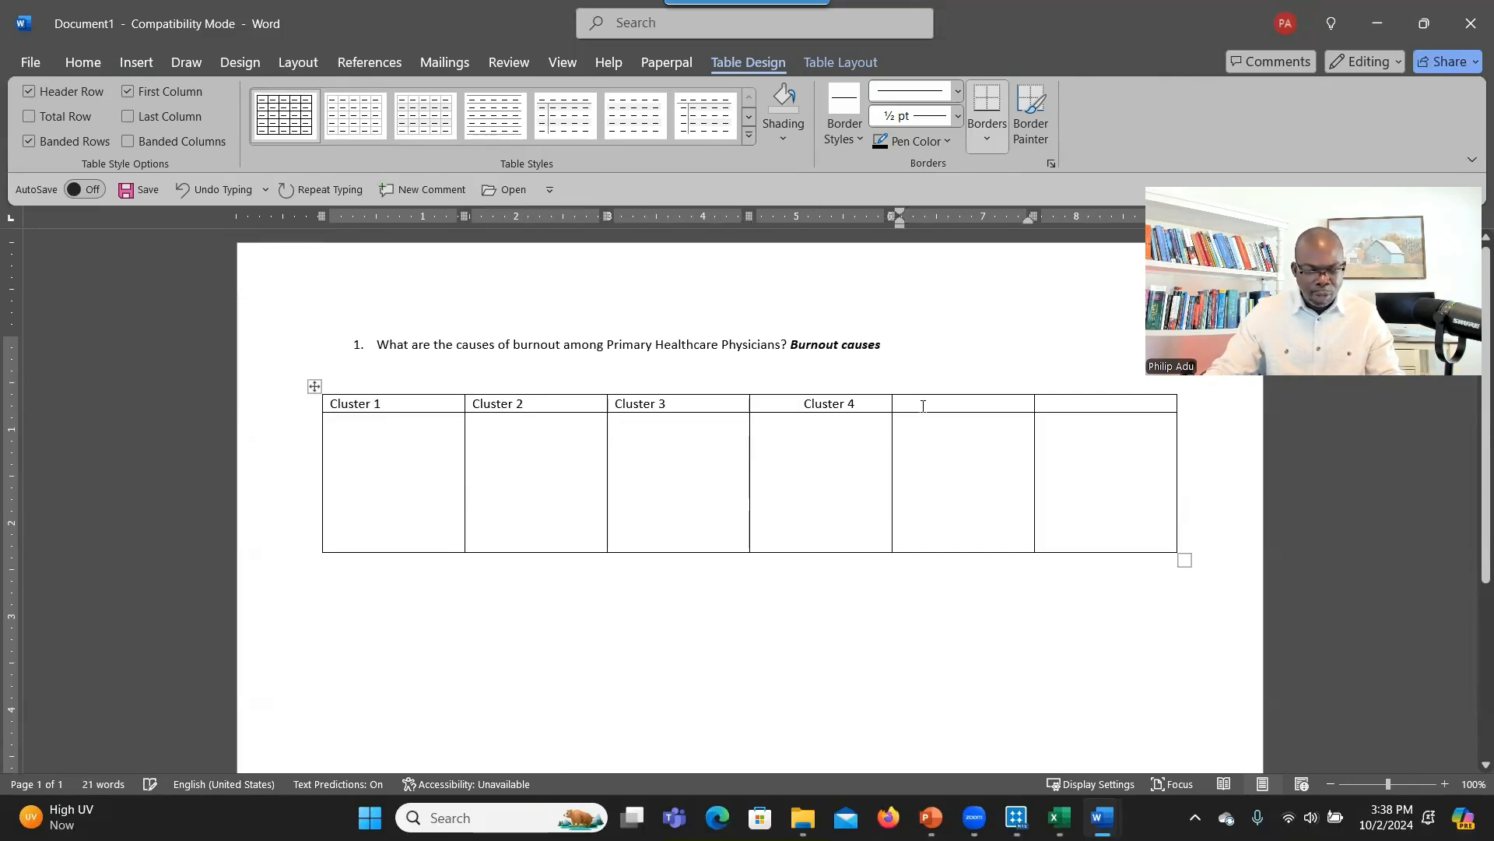
key(ctrl+v)
key(BackSpace)
text(5)
click(1051, 405)
key(ctrl+v)
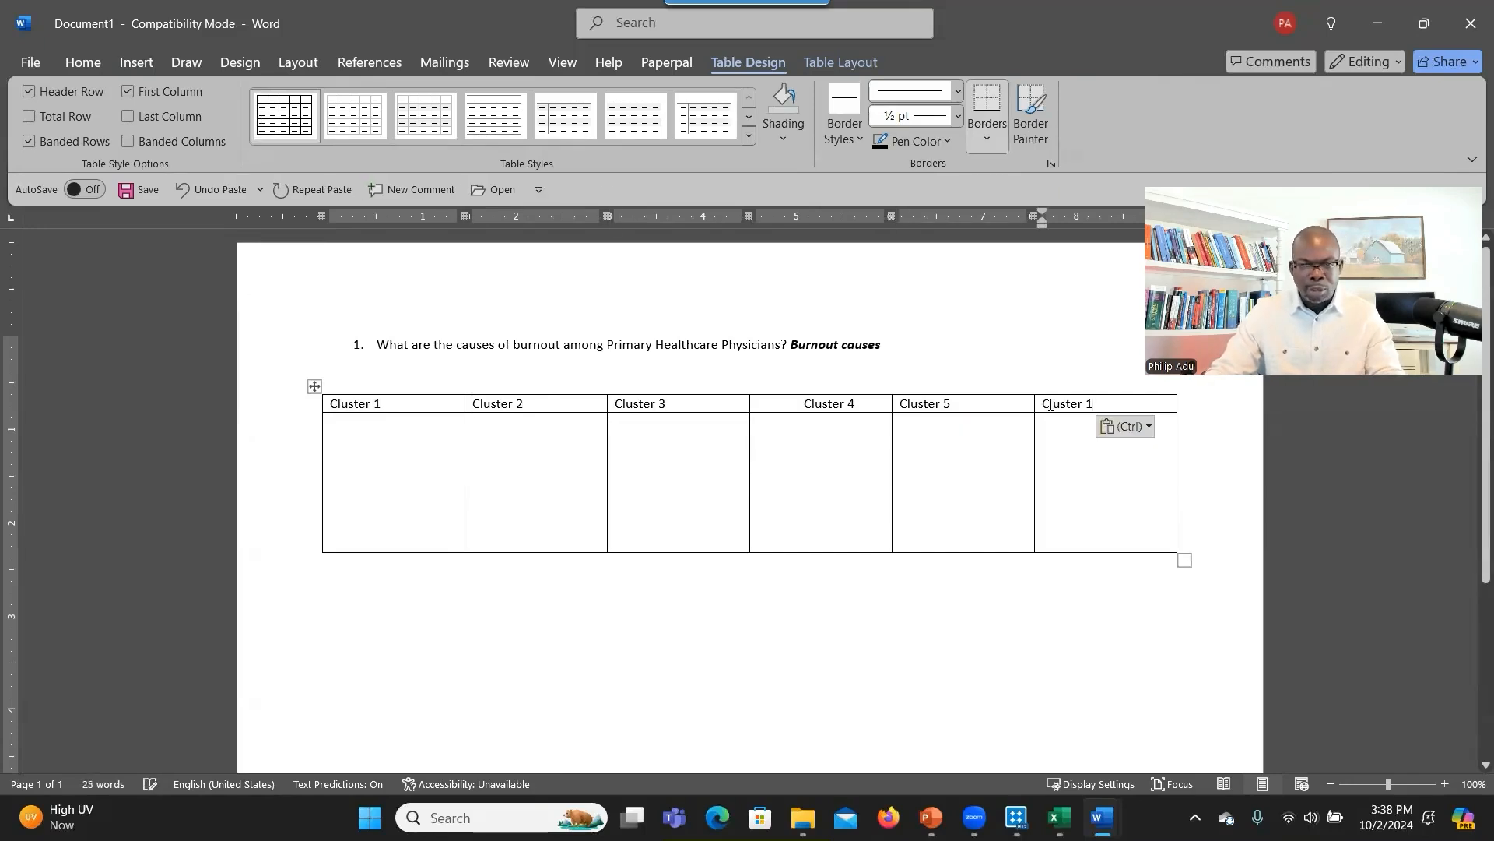
key(BackSpace)
text(6)
Switch to the Excel workbook and copy the code names listed under (RQ1) Burnout causes, from Administrative Changes and Challenges to Challenges Faced by Young Physicians.
key(alt+Tab)
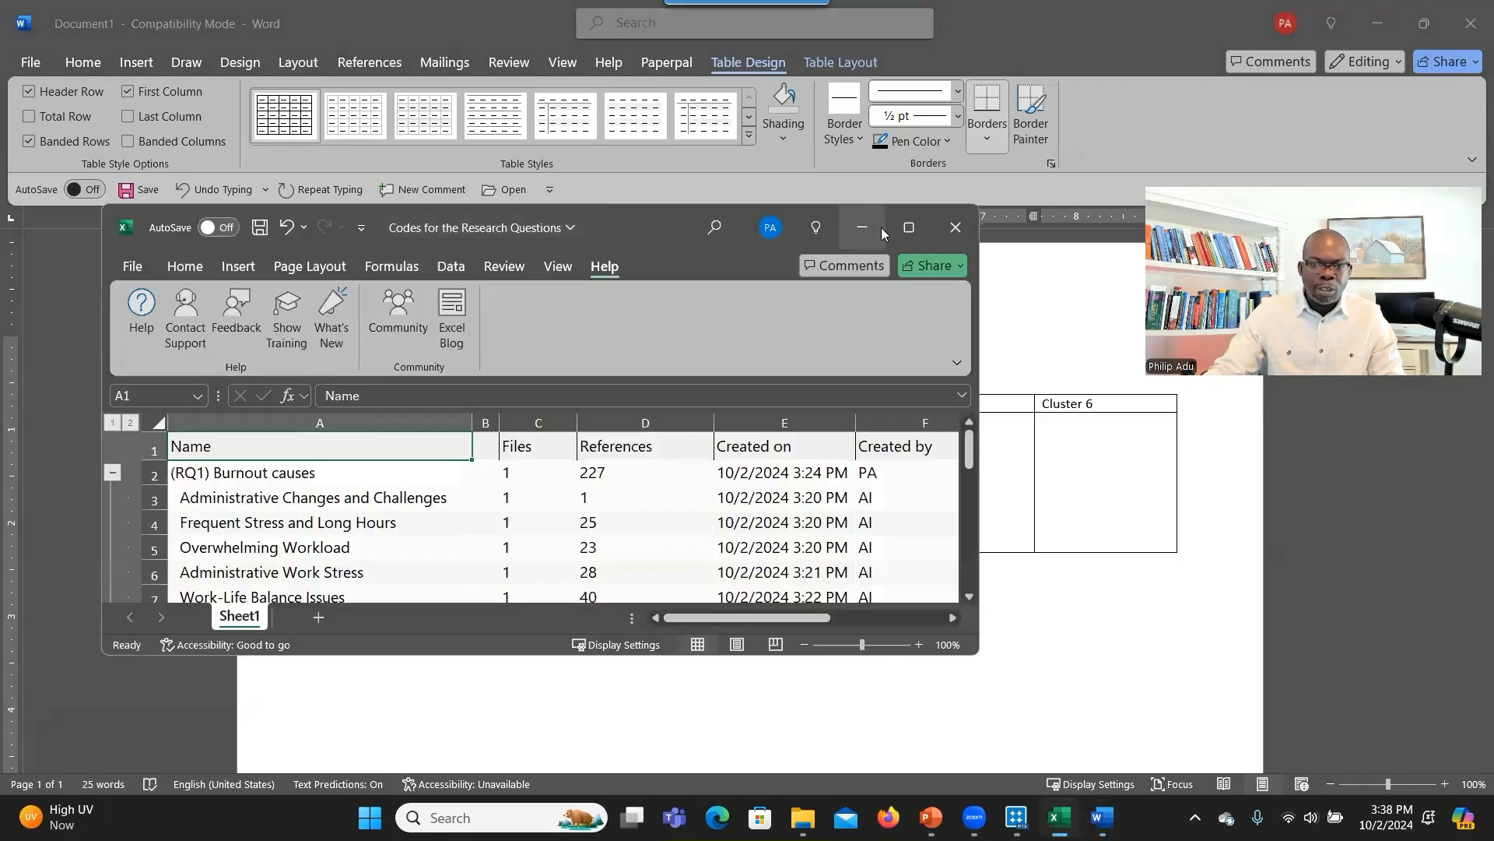
click(903, 227)
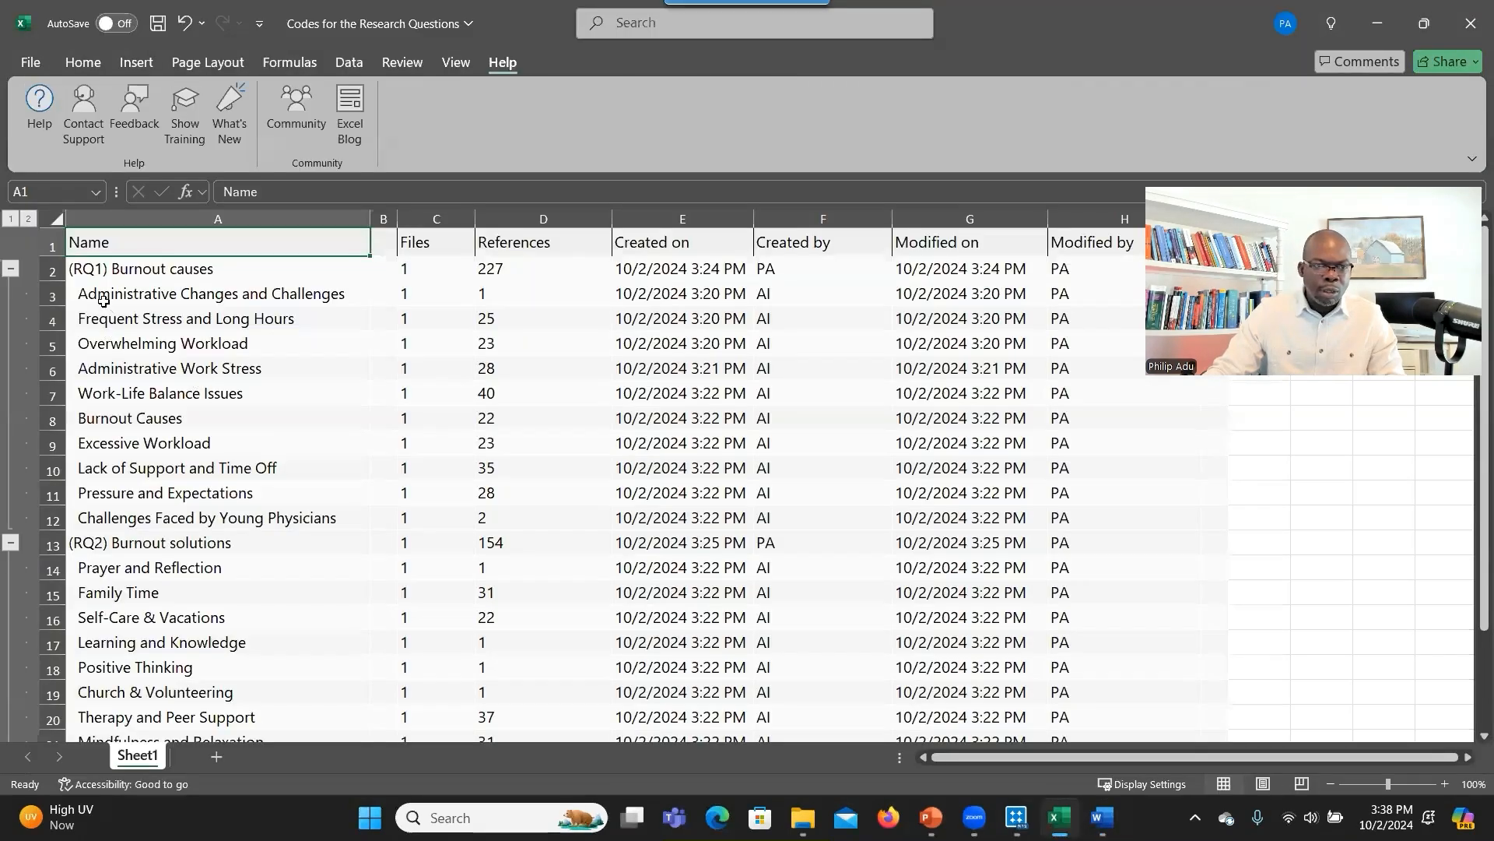
drag(95, 292, 264, 514)
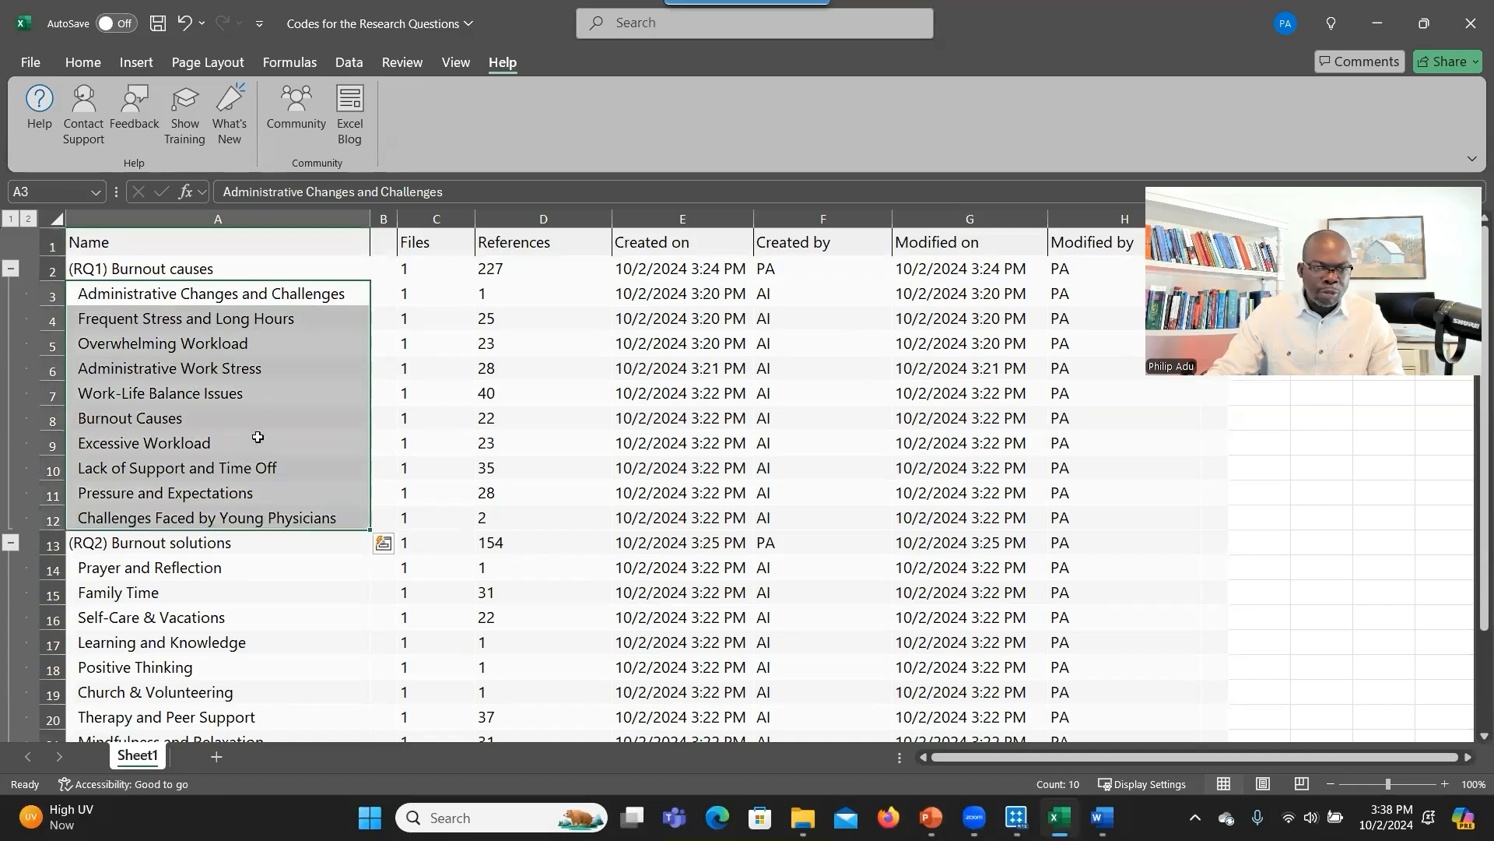
right_click(259, 418)
click(319, 187)
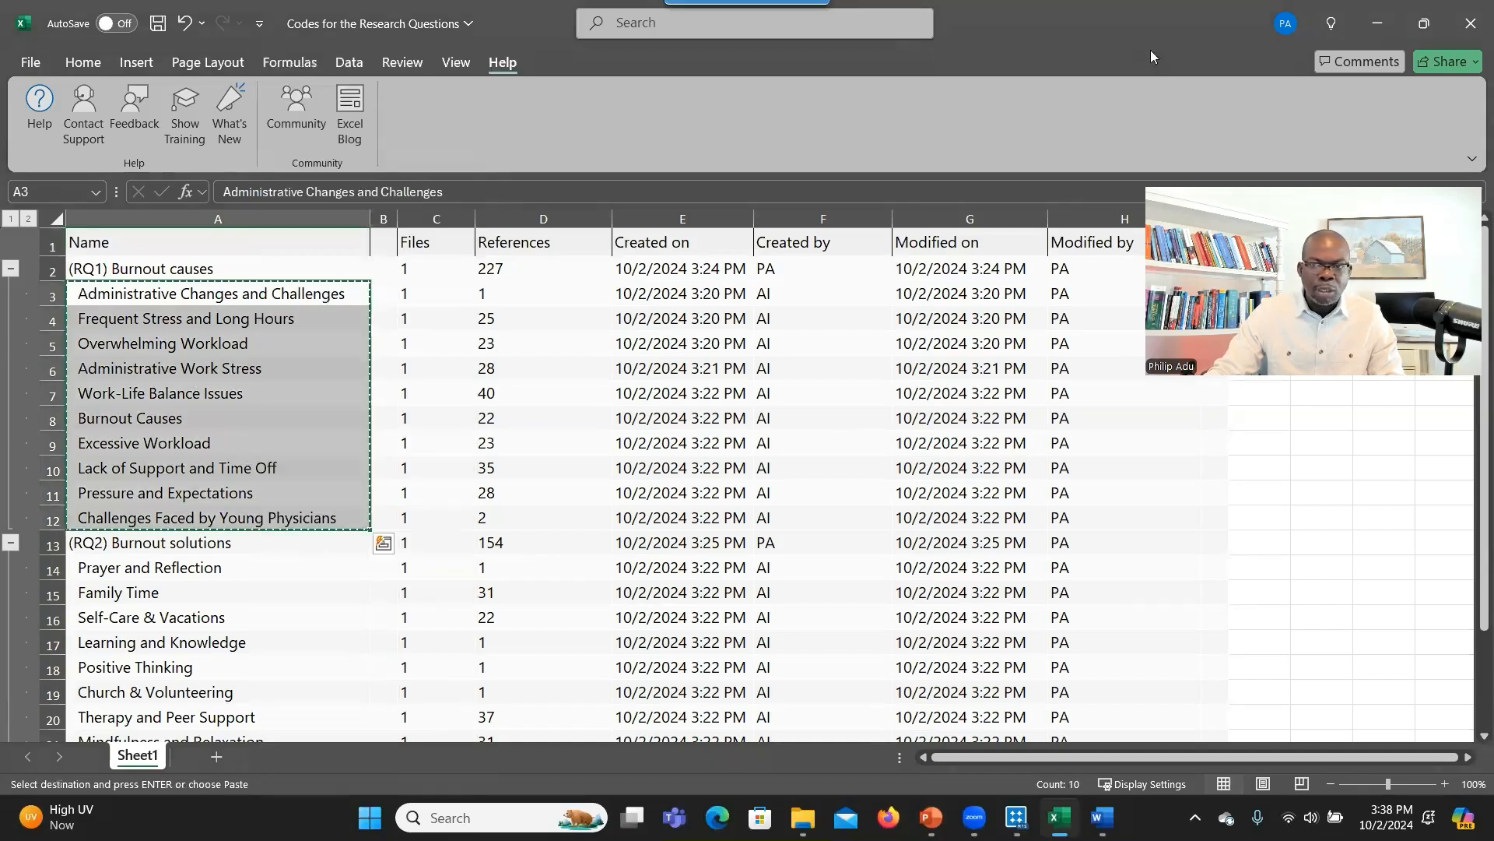
Return to the Word document and paste the copied code names below the cluster table as text only.
click(1377, 25)
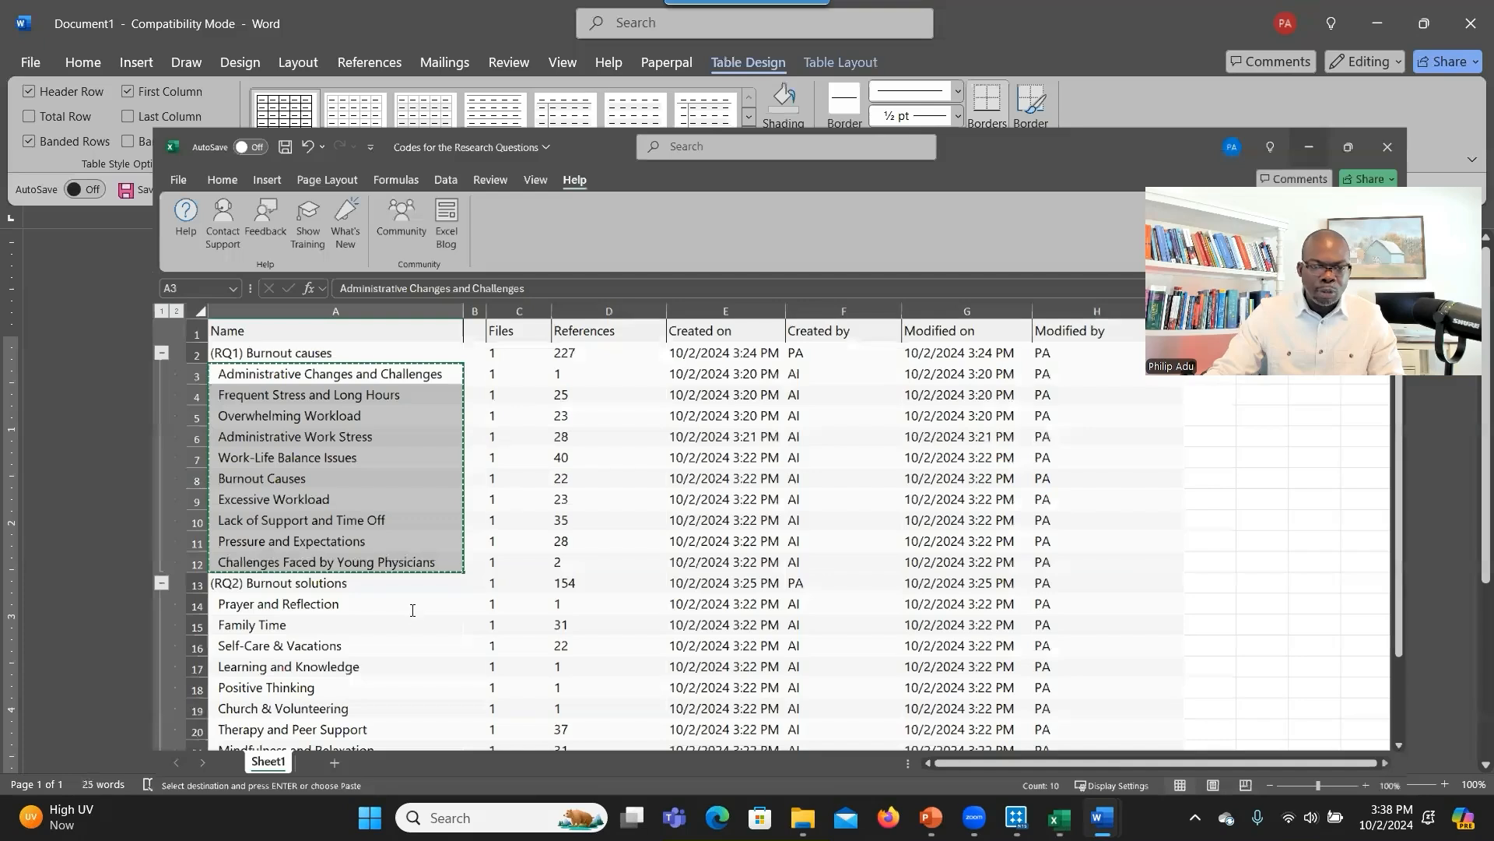
click(414, 614)
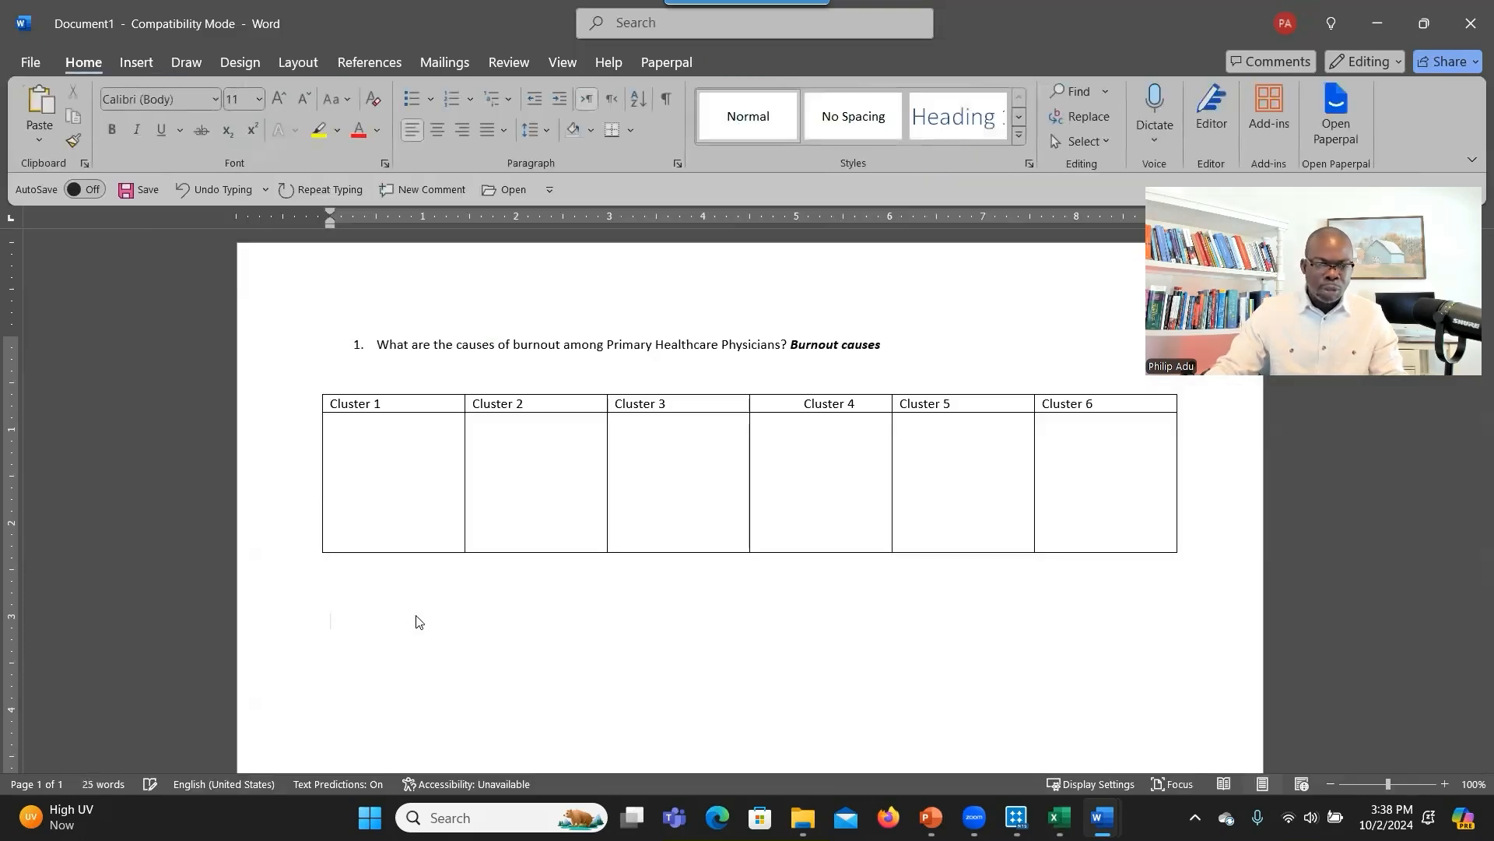
key(ctrl+v)
click(660, 744)
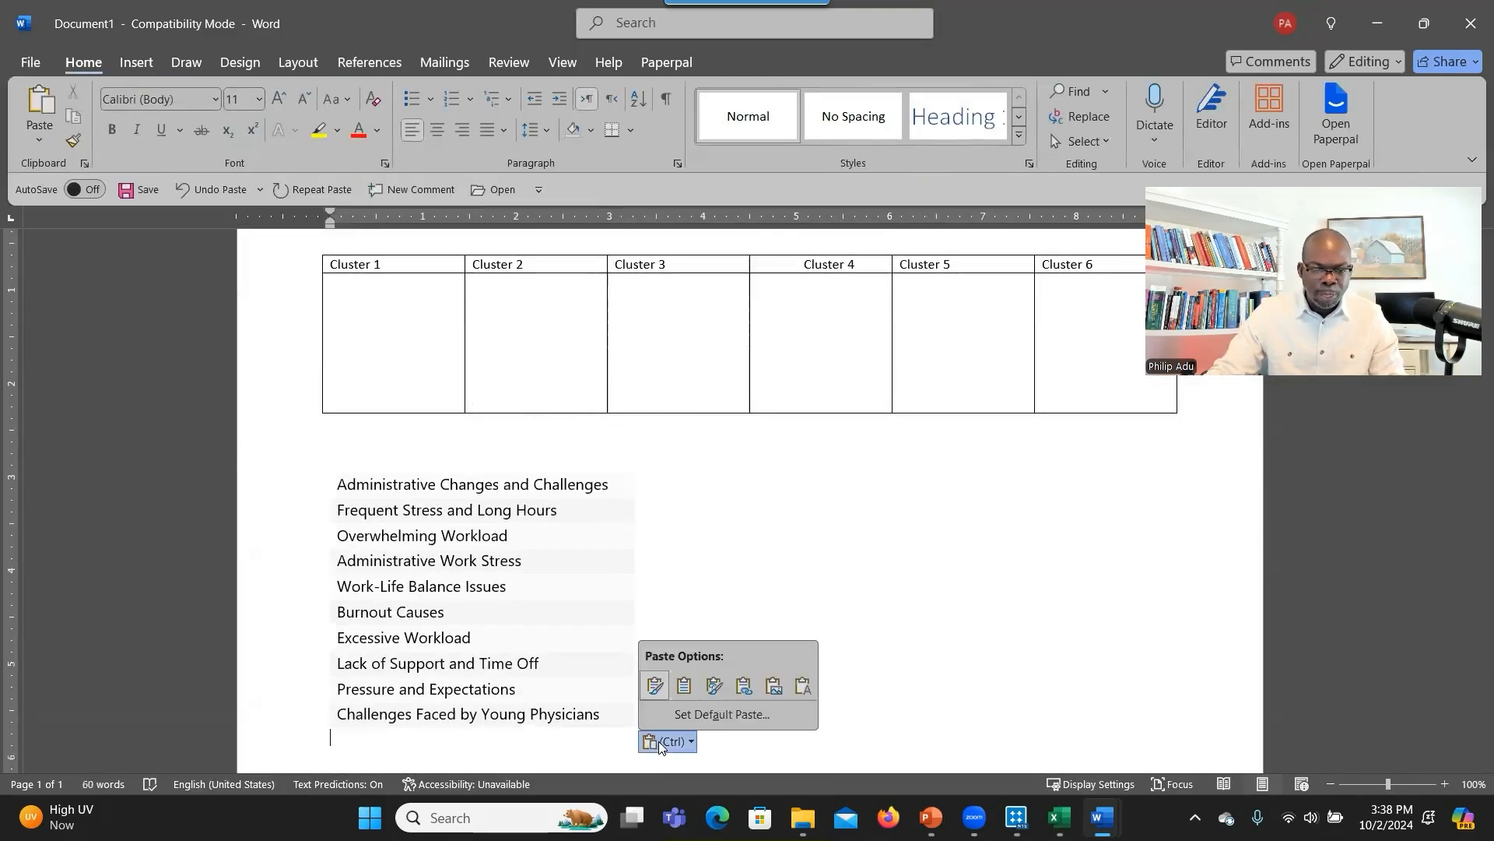
click(802, 685)
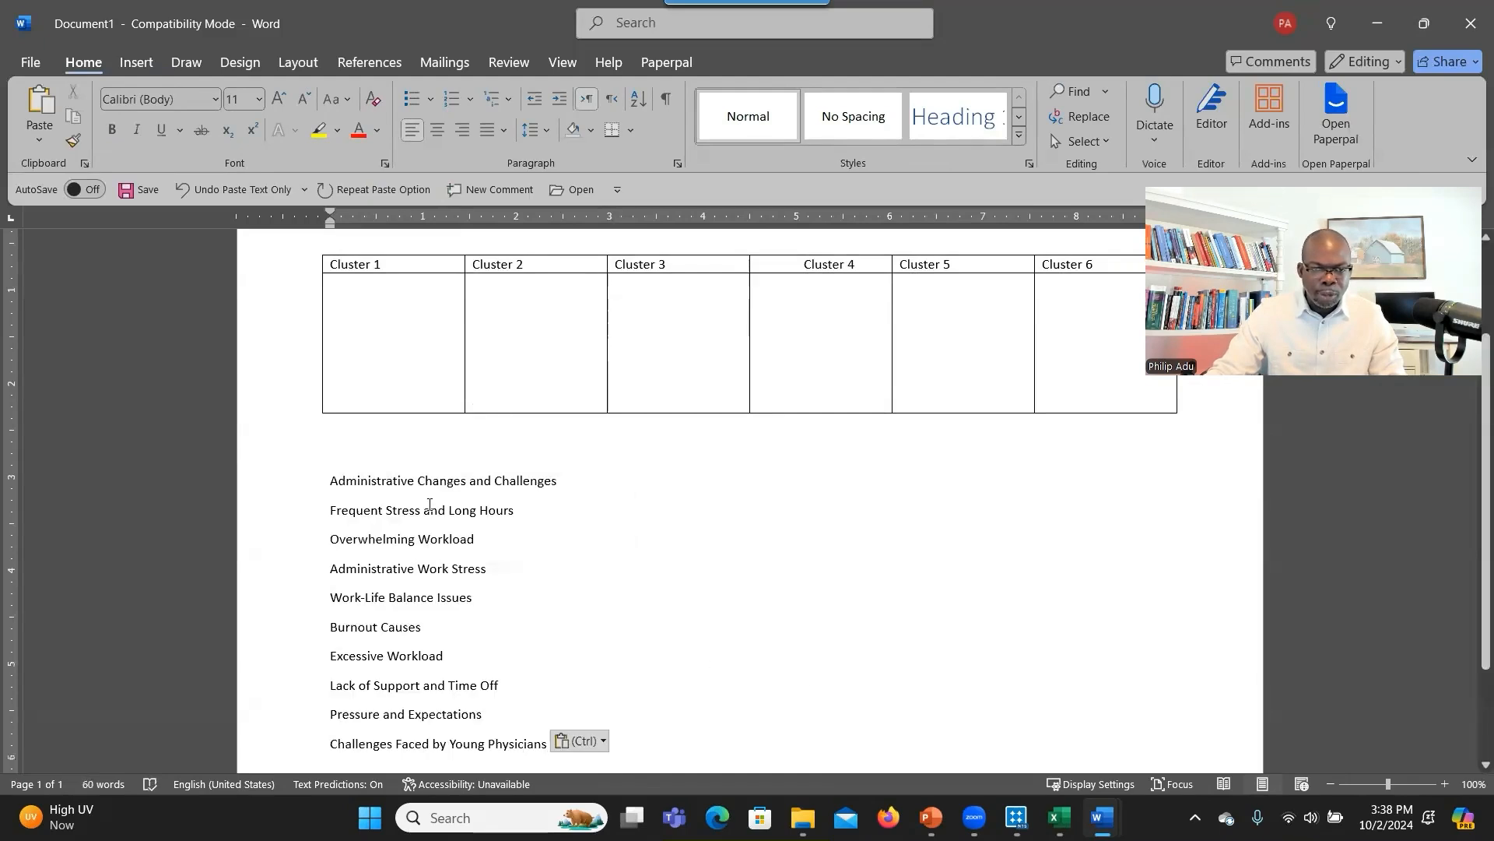
Copy the line "Administrative Changes and Challenges" and place the cursor in the empty cell under Cluster 1.
drag(330, 483, 554, 483)
right_click(554, 483)
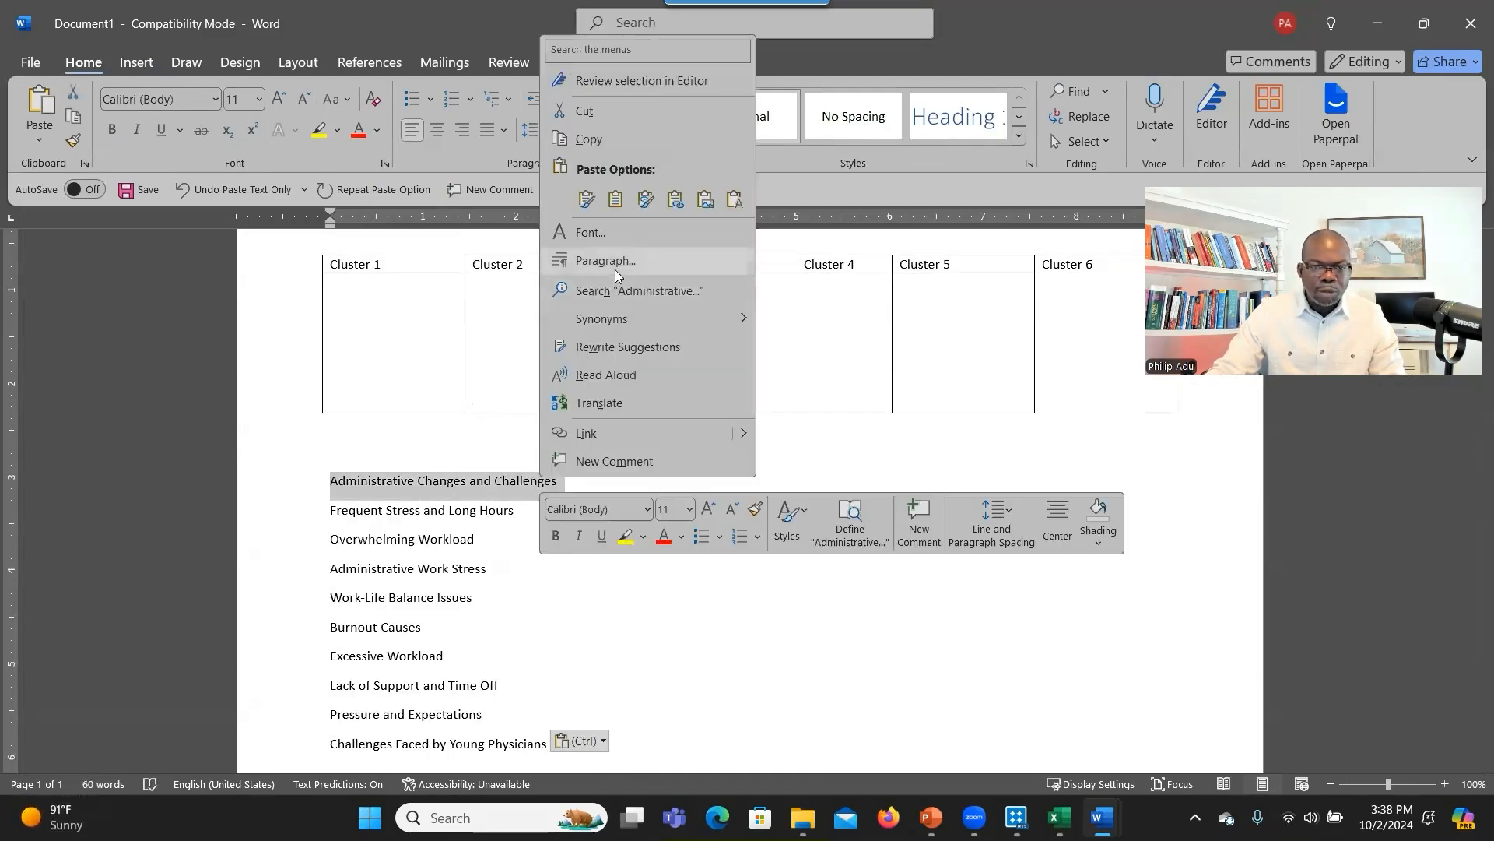
click(589, 139)
click(405, 325)
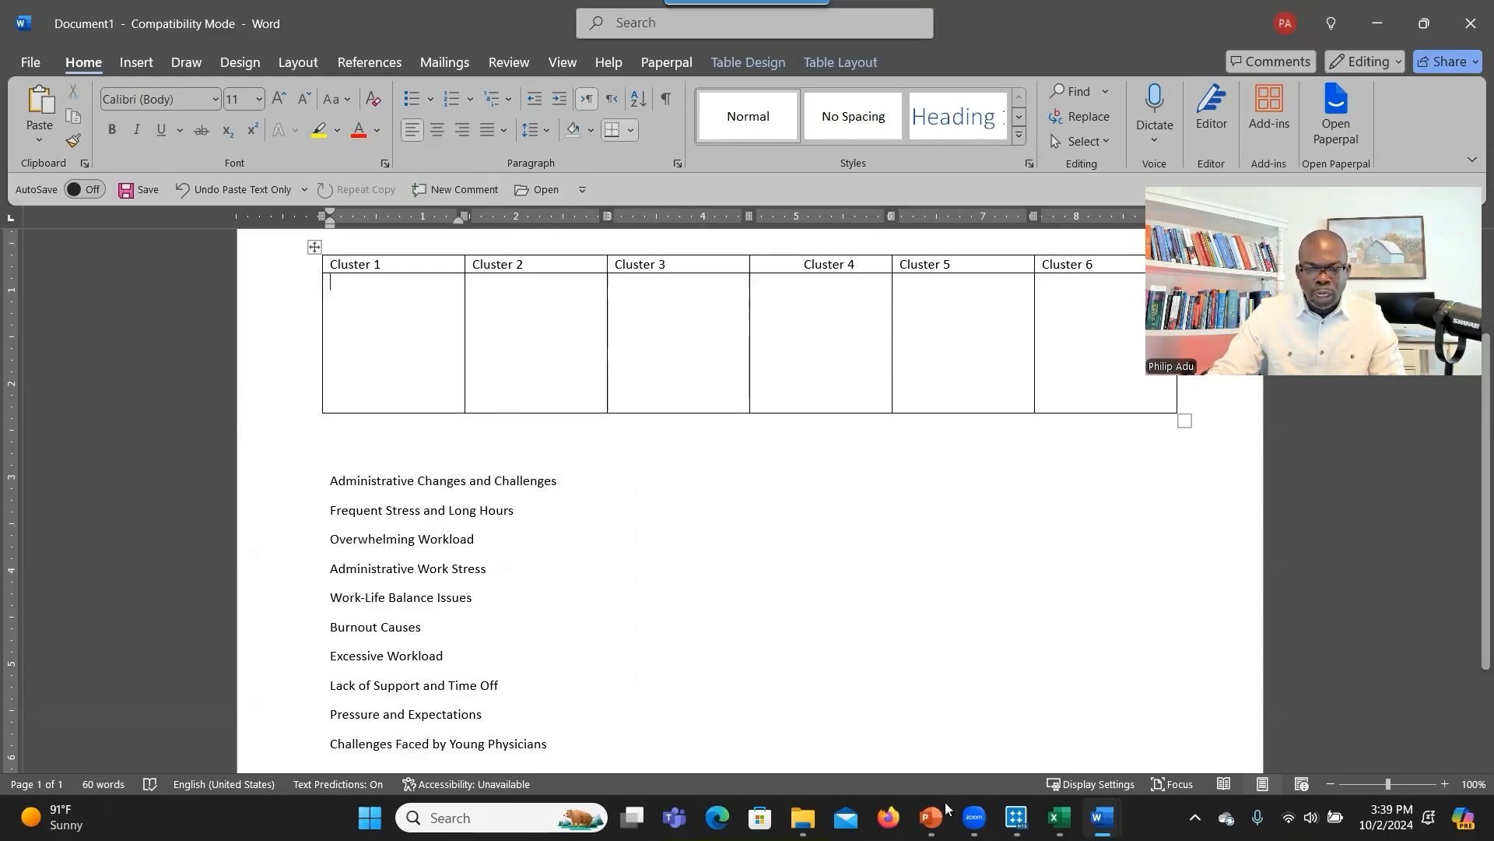
Switch to NVivo to check the Research Questions code list, and return to the Word document.
mouse_move(1016, 817)
click(1012, 737)
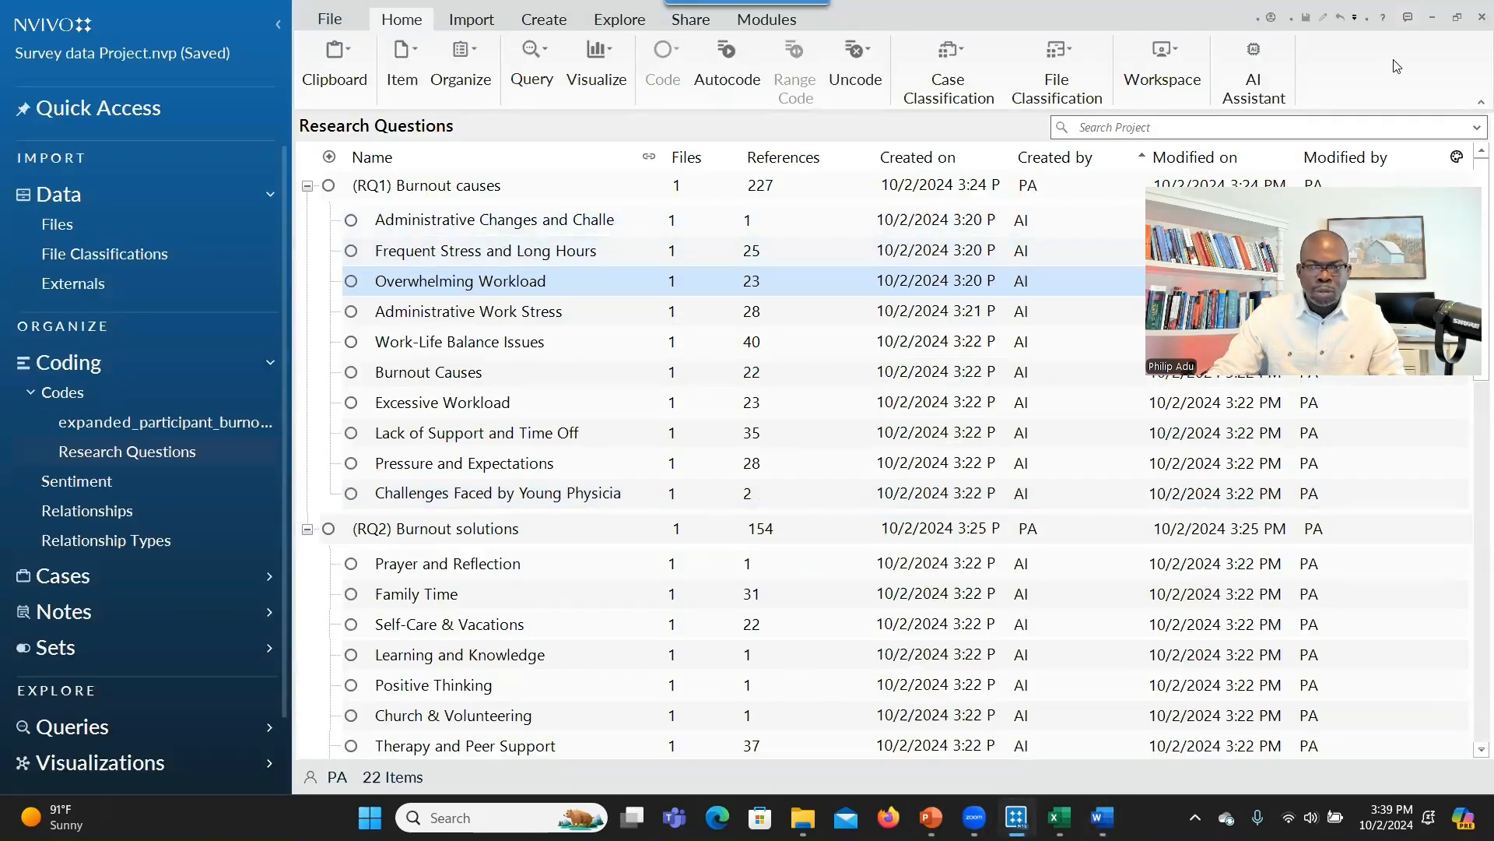
click(1430, 21)
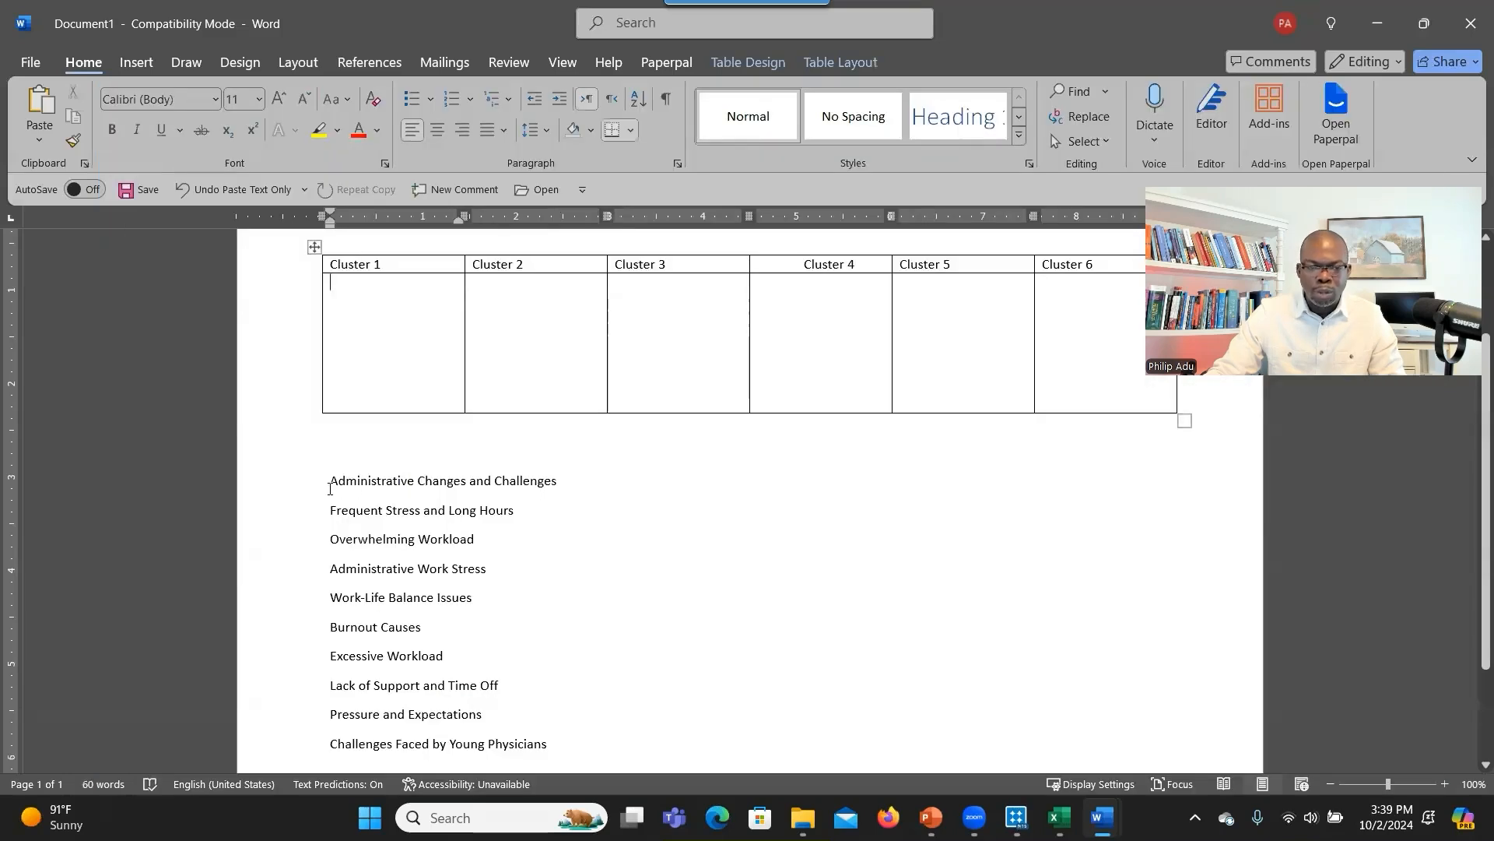
Paste "Administrative Changes and Challenges" into the cell under Cluster 1 as a bulleted item with decreased indent.
drag(330, 489, 572, 480)
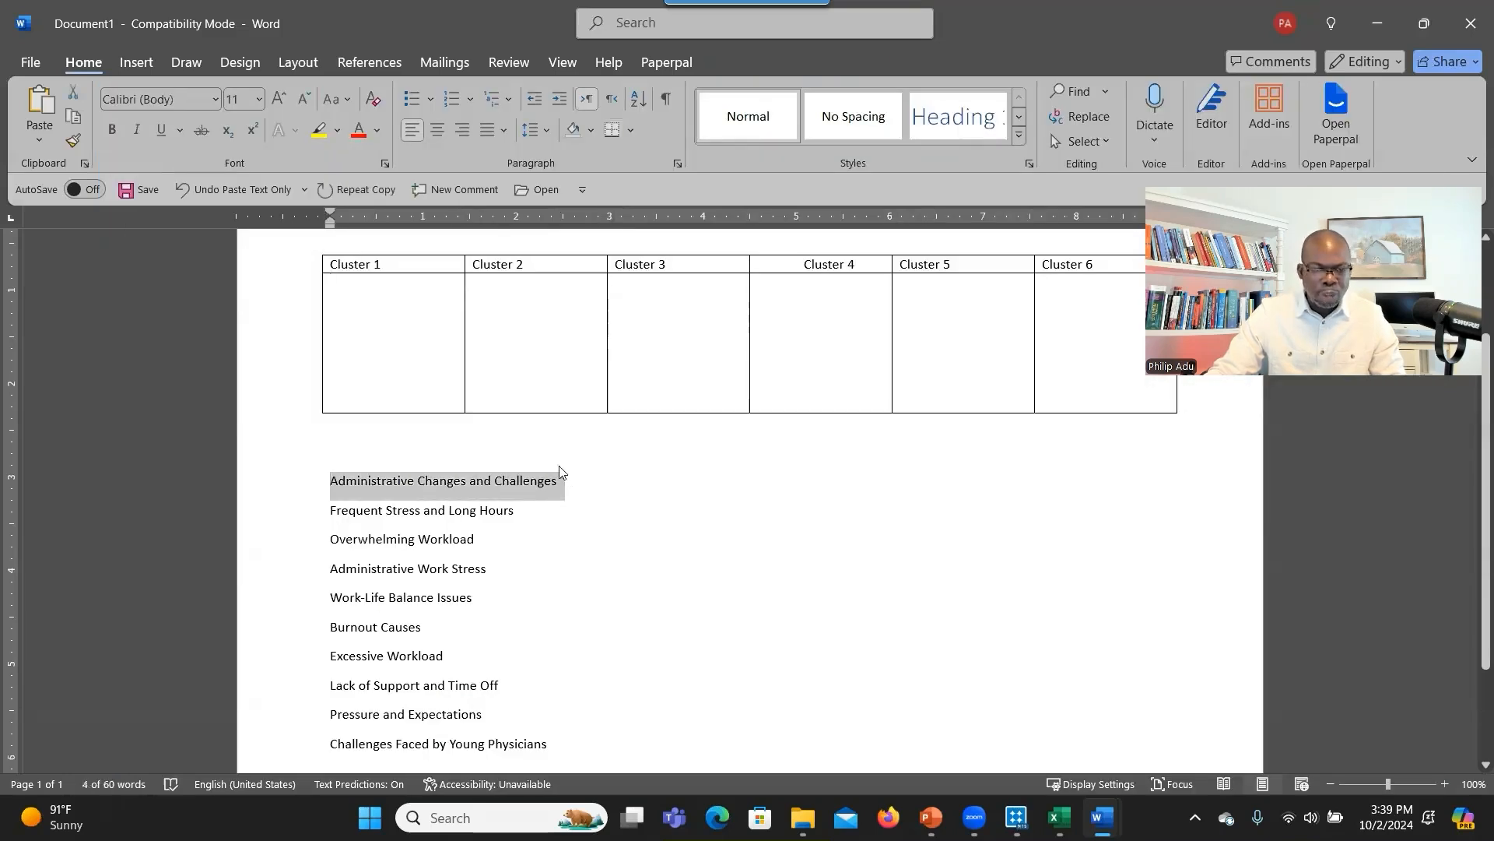
click(377, 335)
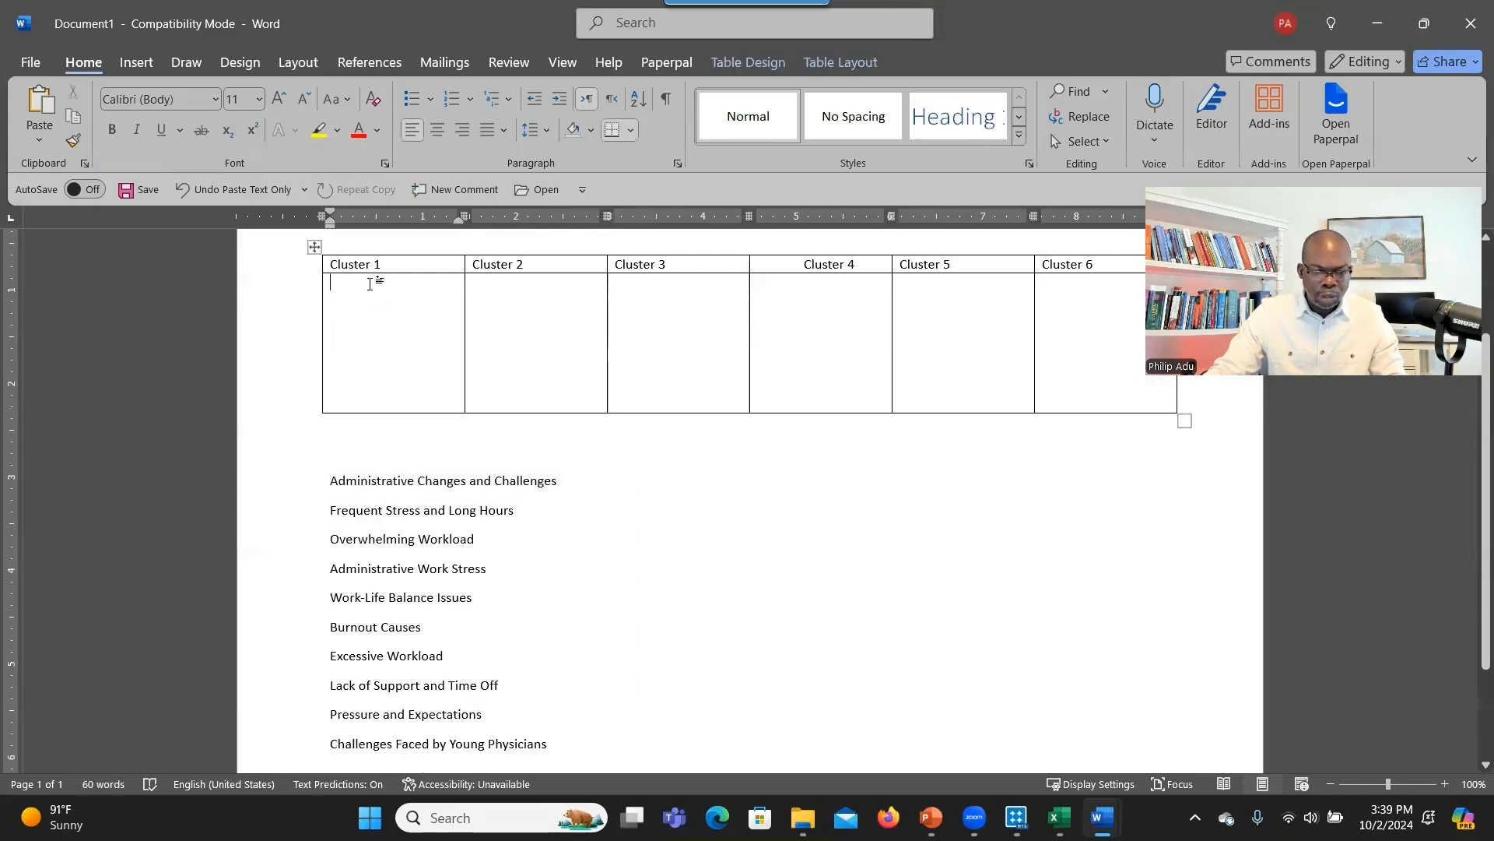
key(ctrl+v)
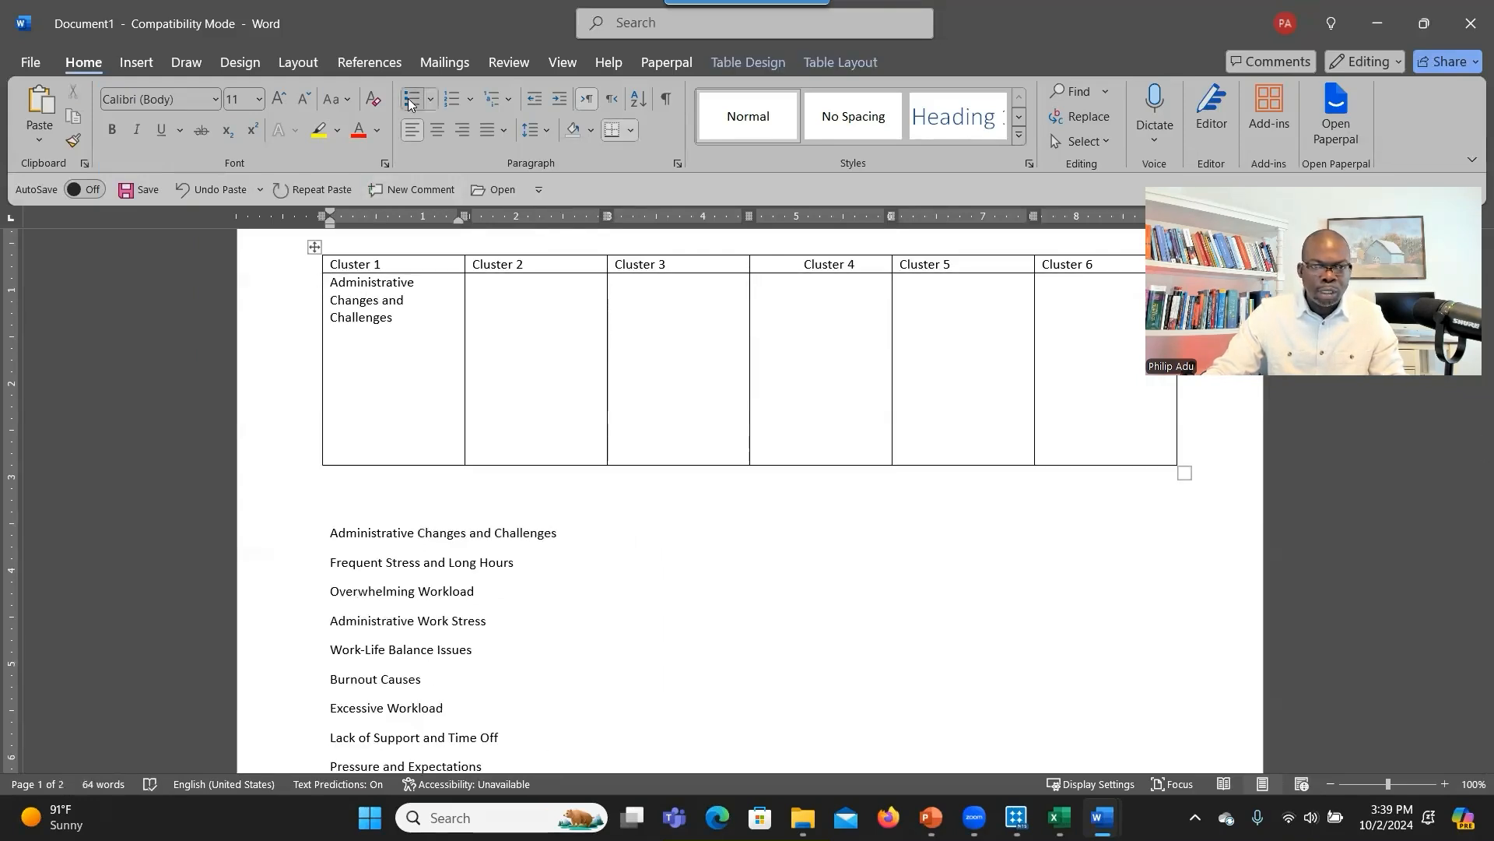
click(410, 102)
click(534, 99)
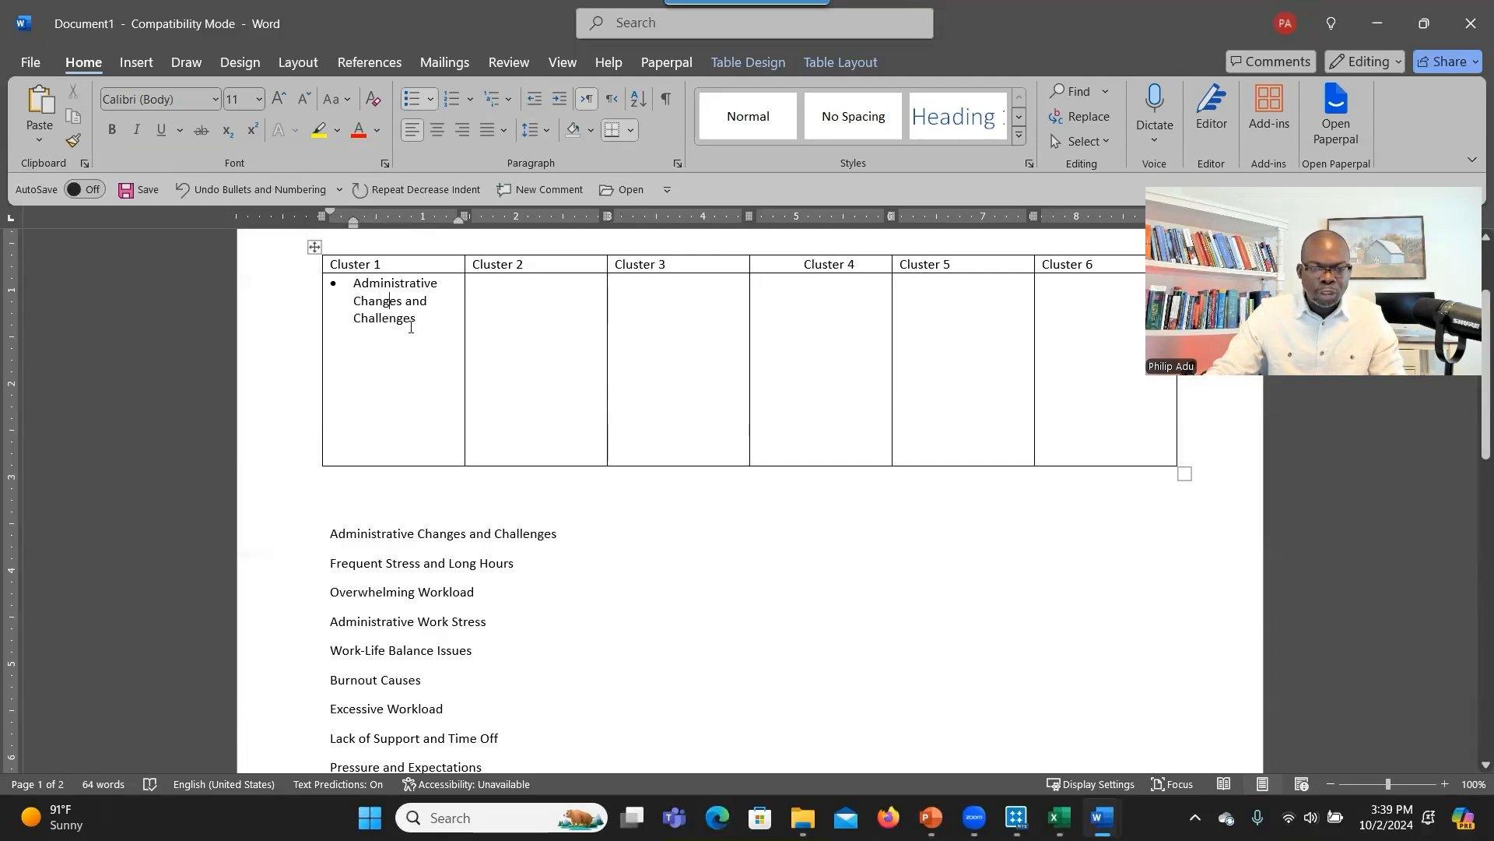
Recheck the burnout causes question, and copy "Frequent Stress and Long Hours" into the cell under Cluster 2 as a bulleted item.
scroll(427, 330, up, 2)
drag(482, 299, 720, 302)
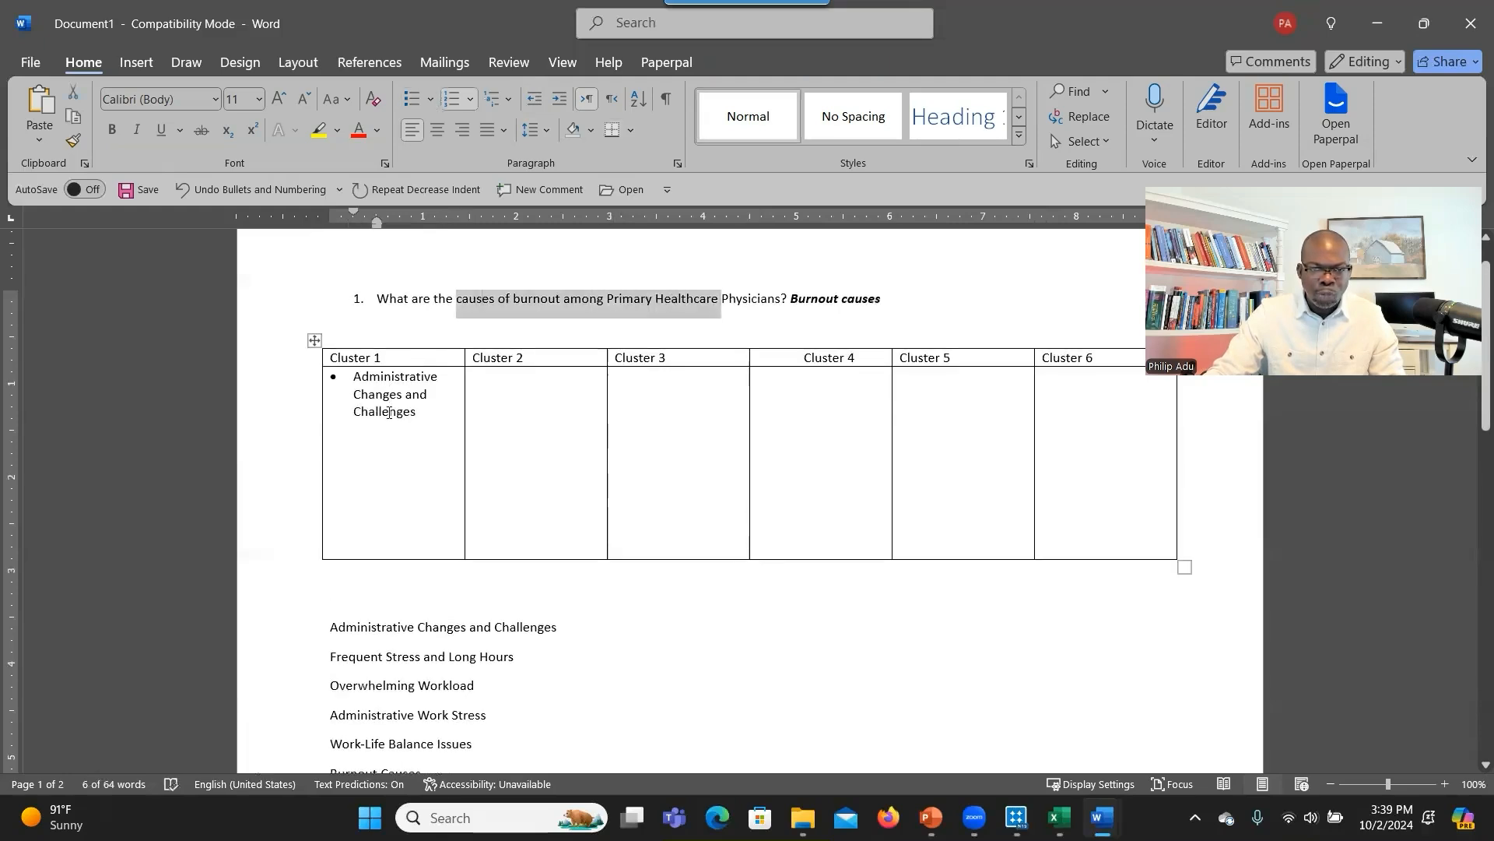
scroll(394, 418, down, 1)
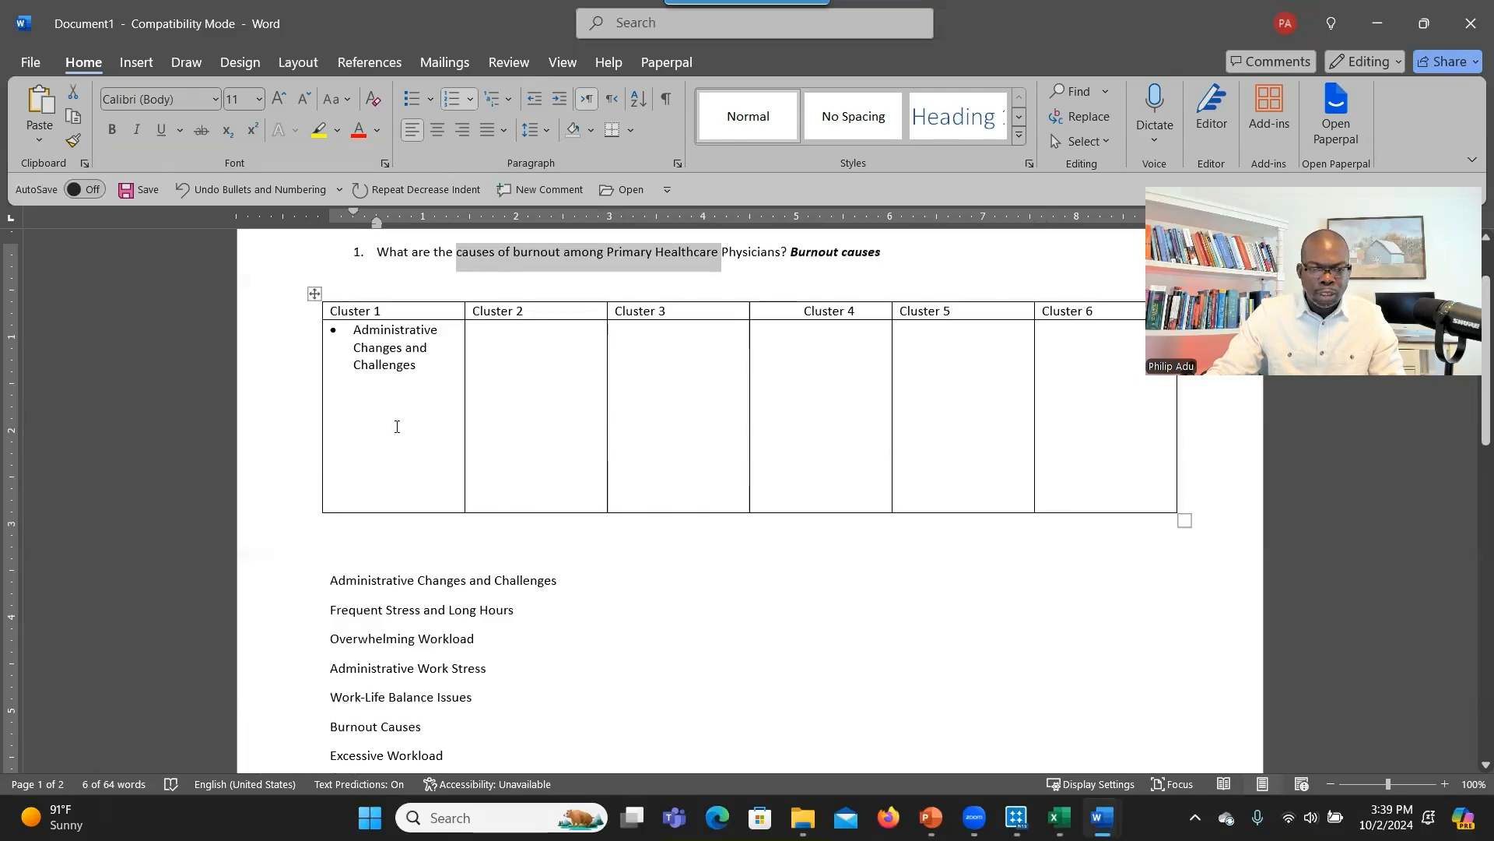
drag(322, 609, 516, 610)
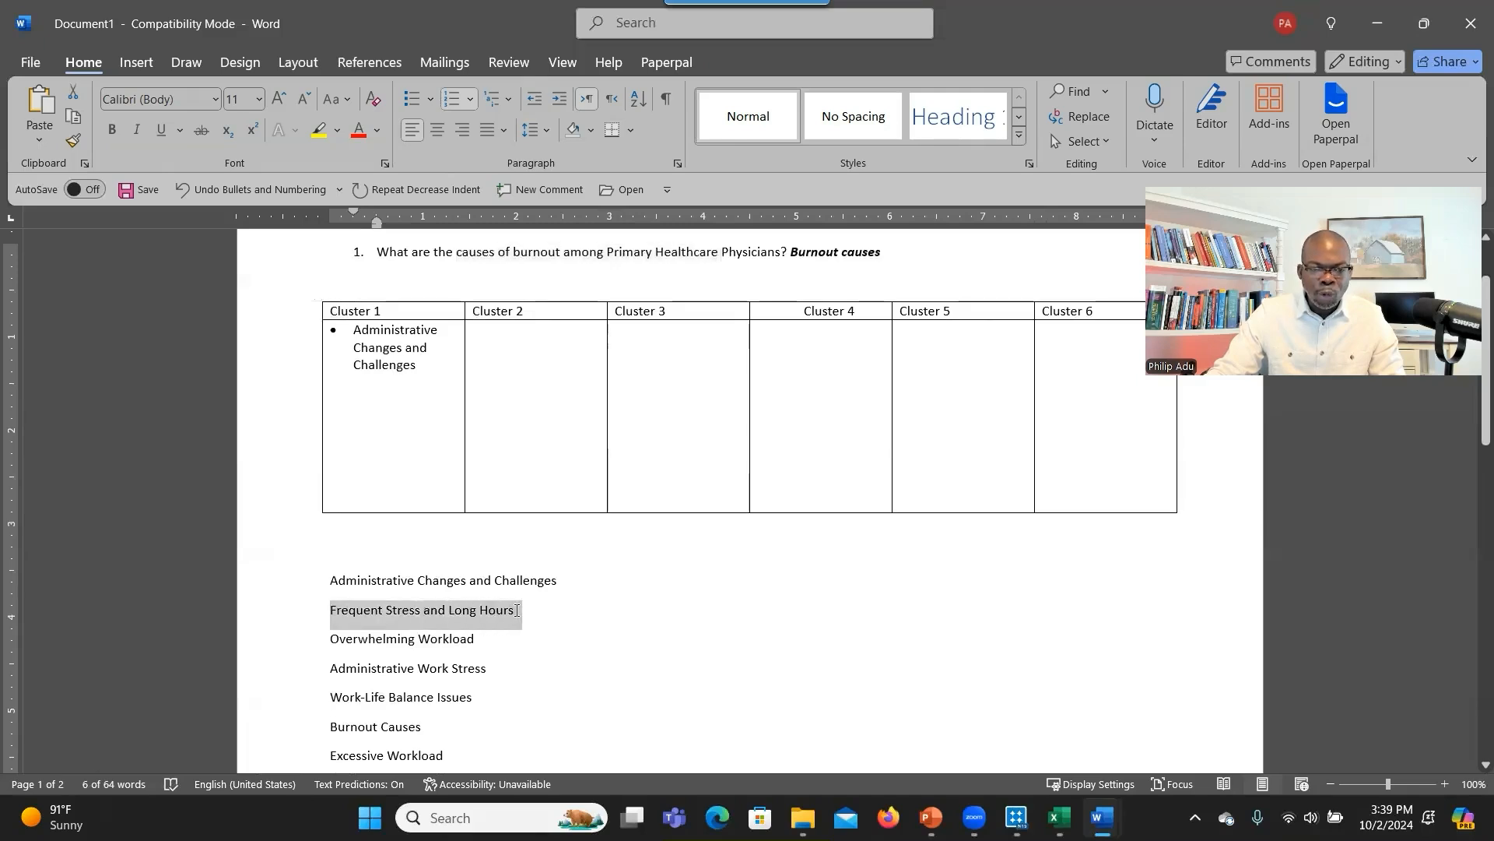
right_click(461, 616)
click(508, 277)
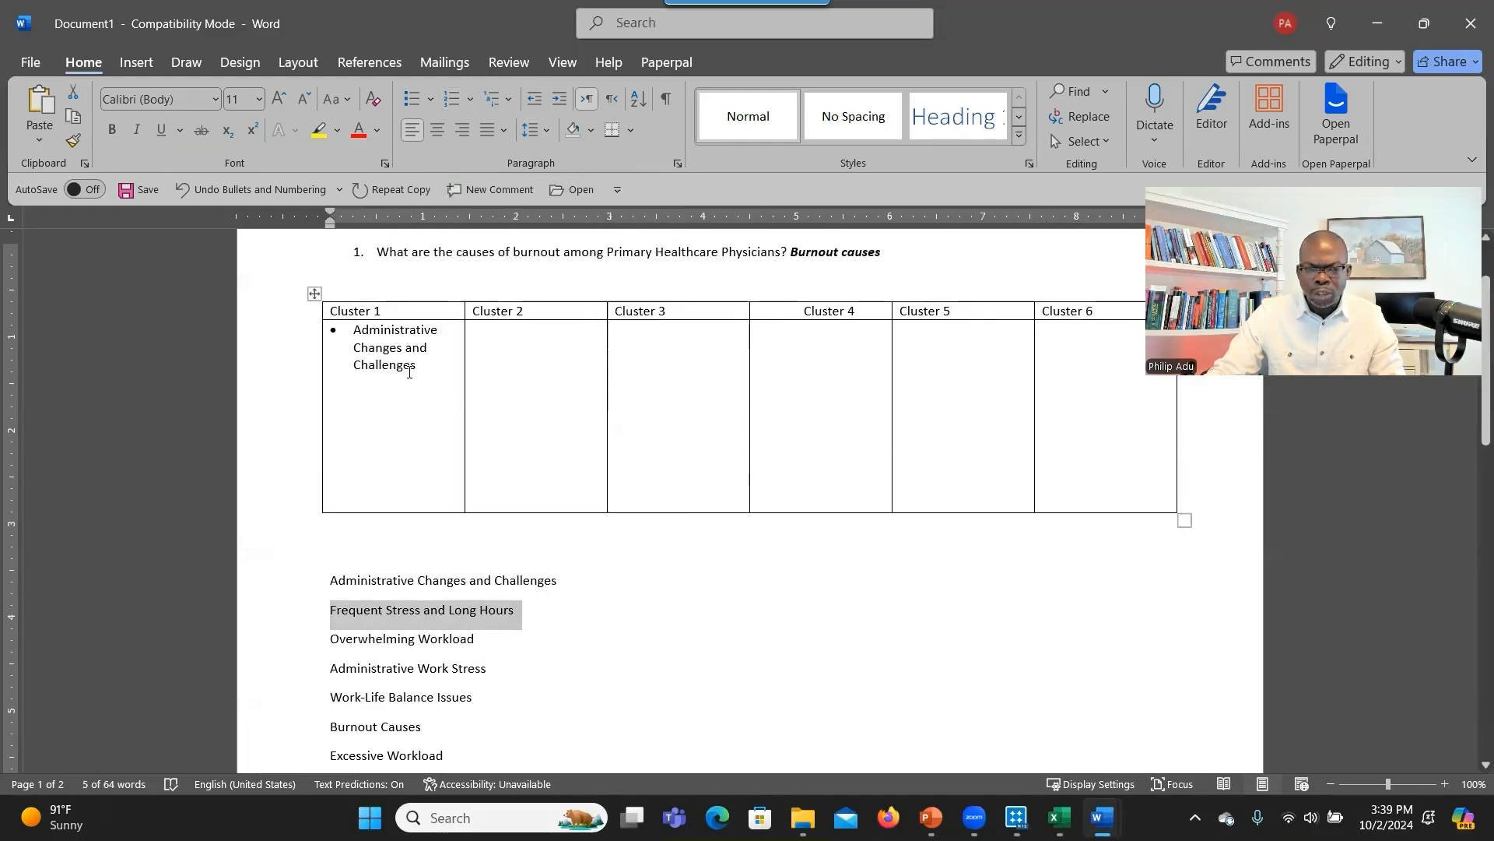
drag(413, 374, 391, 345)
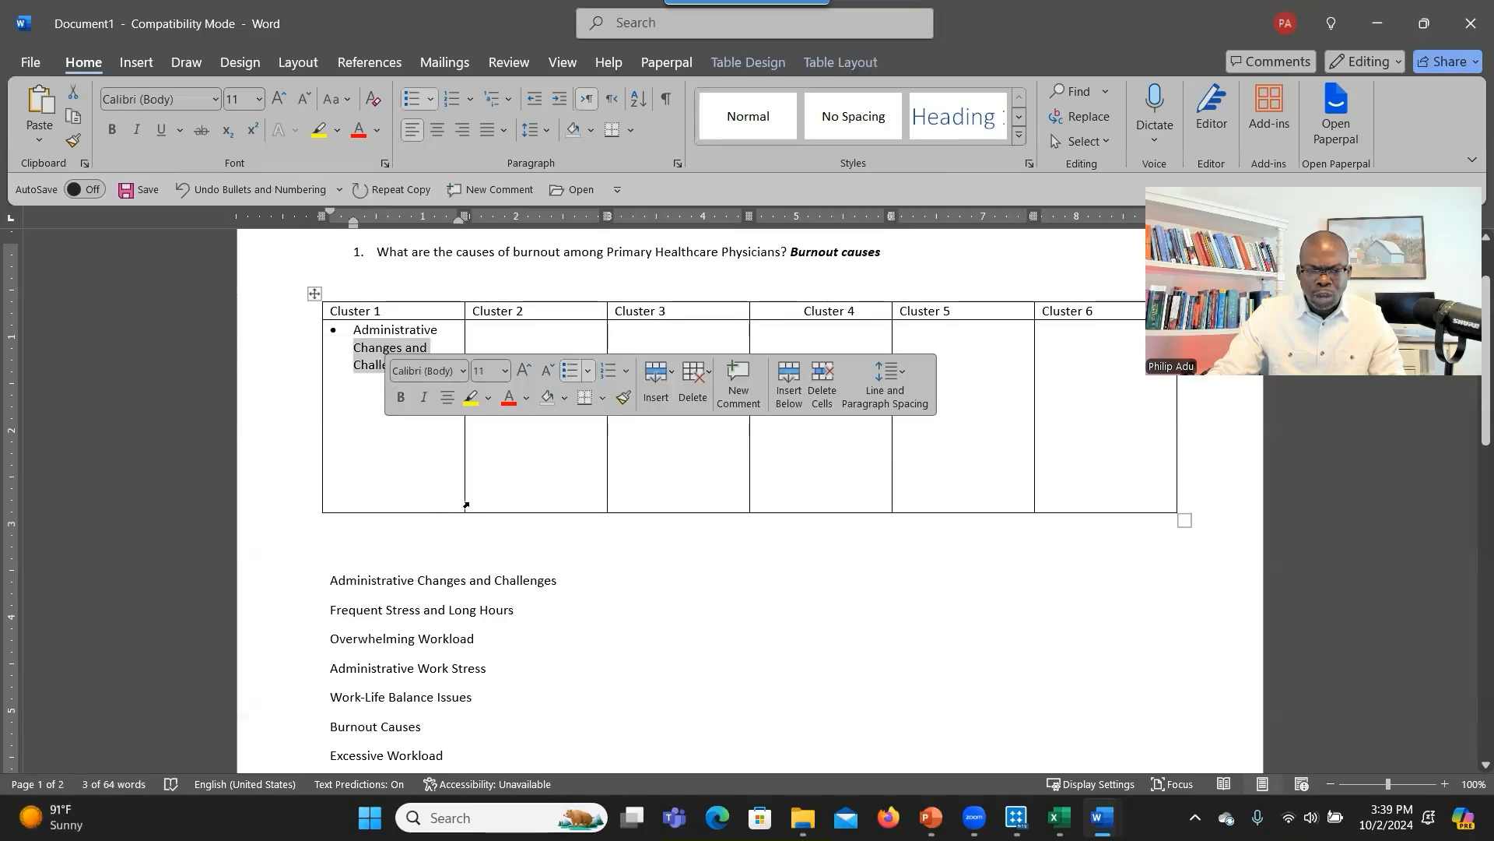
click(494, 480)
key(ctrl+v)
click(491, 399)
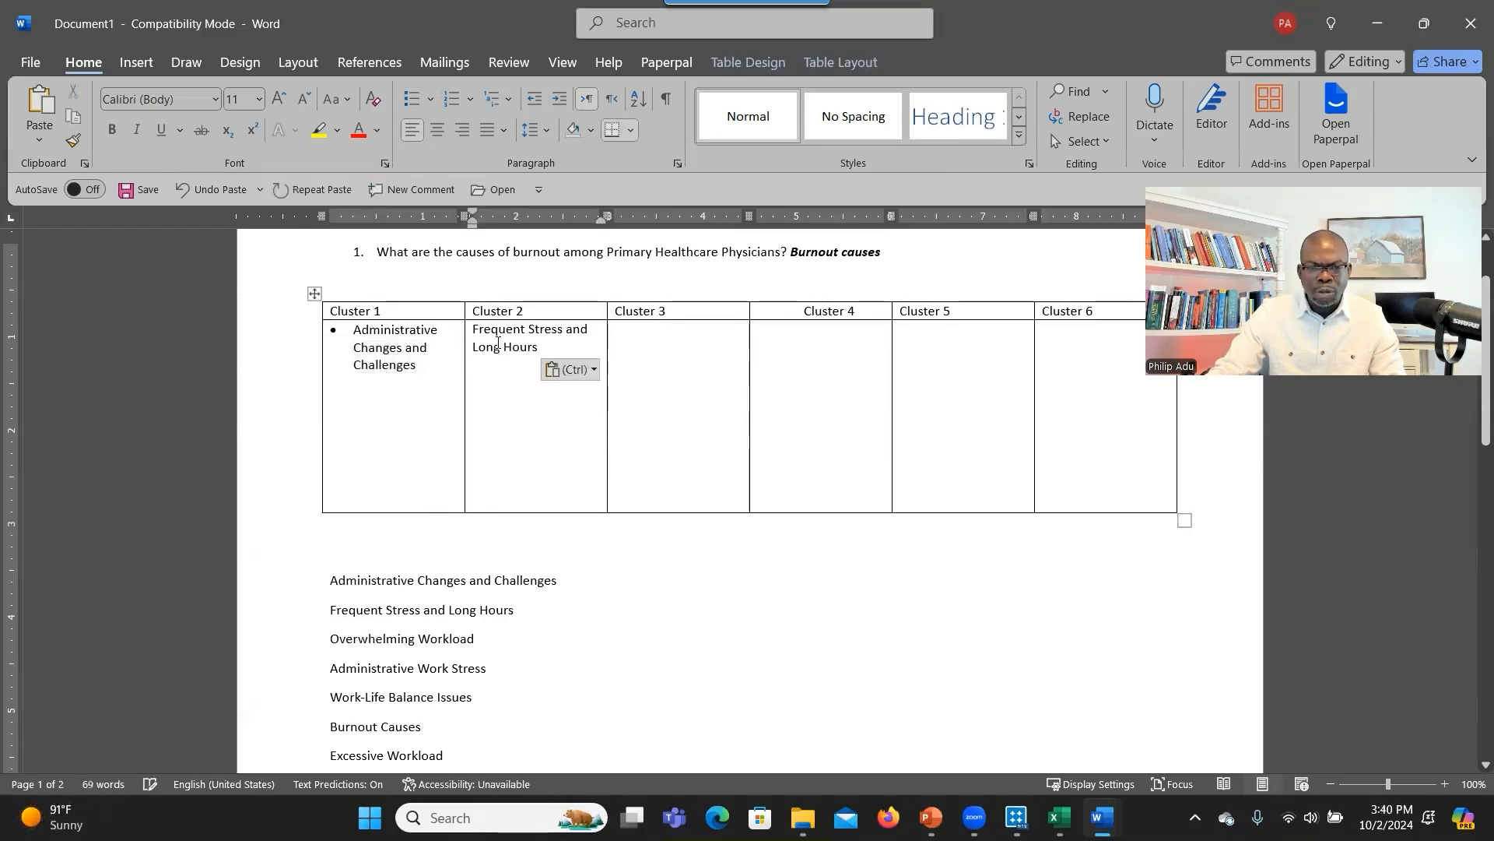
click(406, 105)
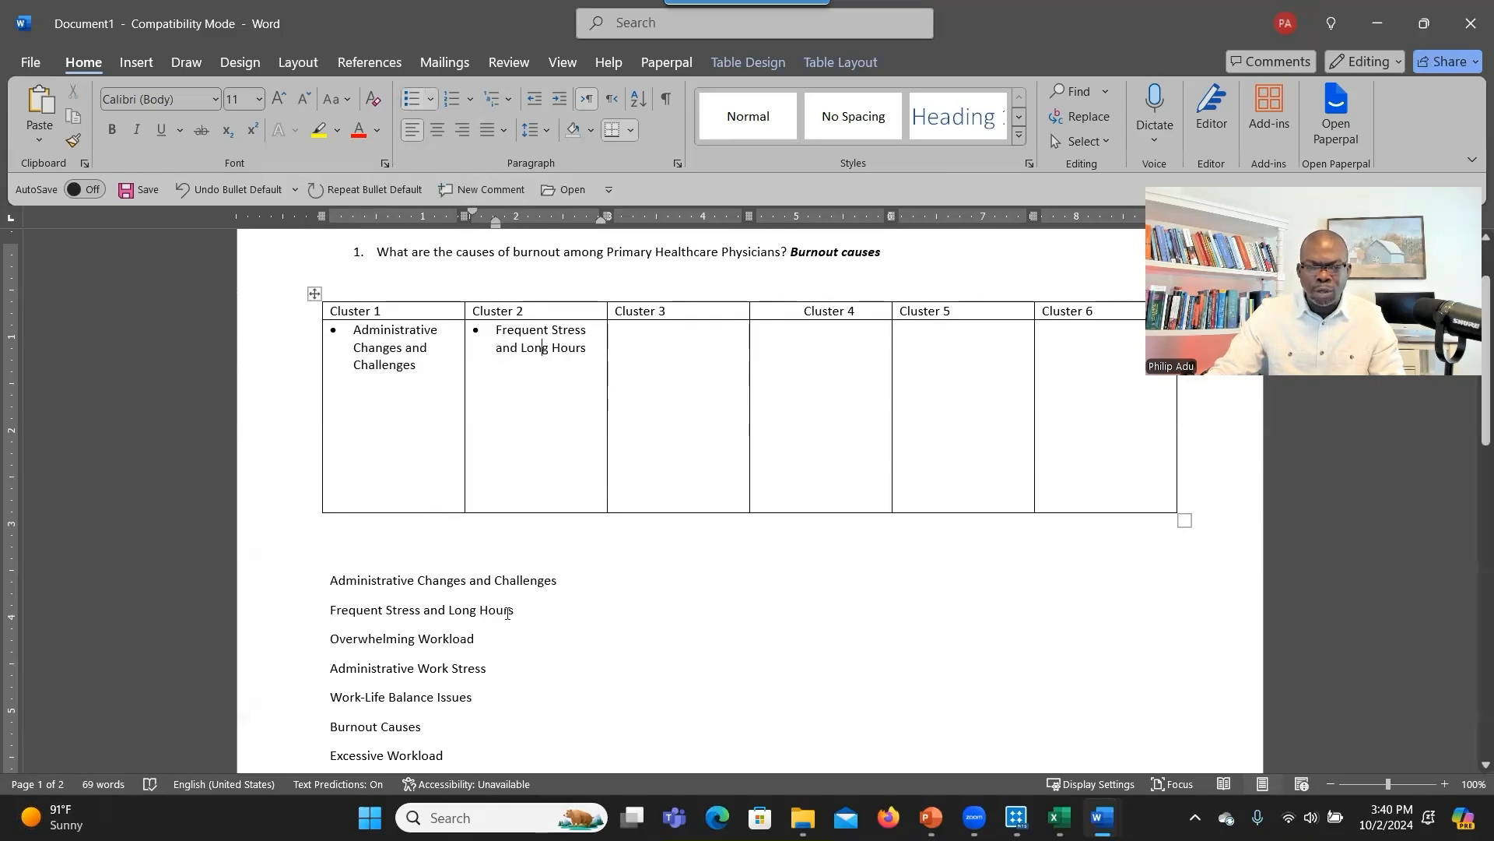
Copy "Overwhelming Workload" from the code list into the cell under Cluster 3 as a bulleted item.
scroll(507, 613, down, 2)
click(474, 545)
triple_click(447, 545)
right_click(447, 544)
click(424, 211)
scroll(490, 434, up, 2)
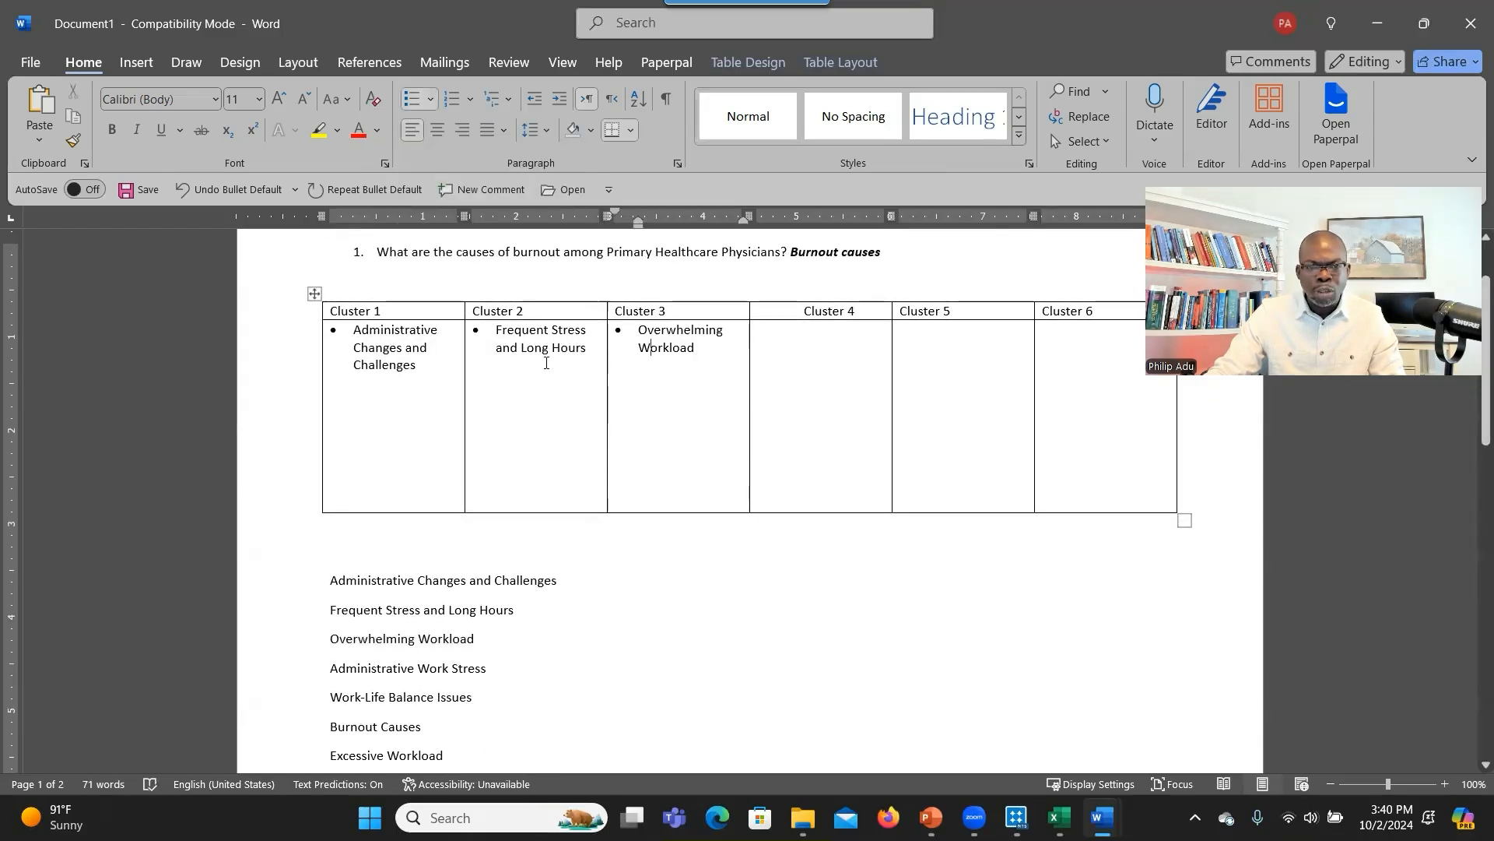
click(541, 349)
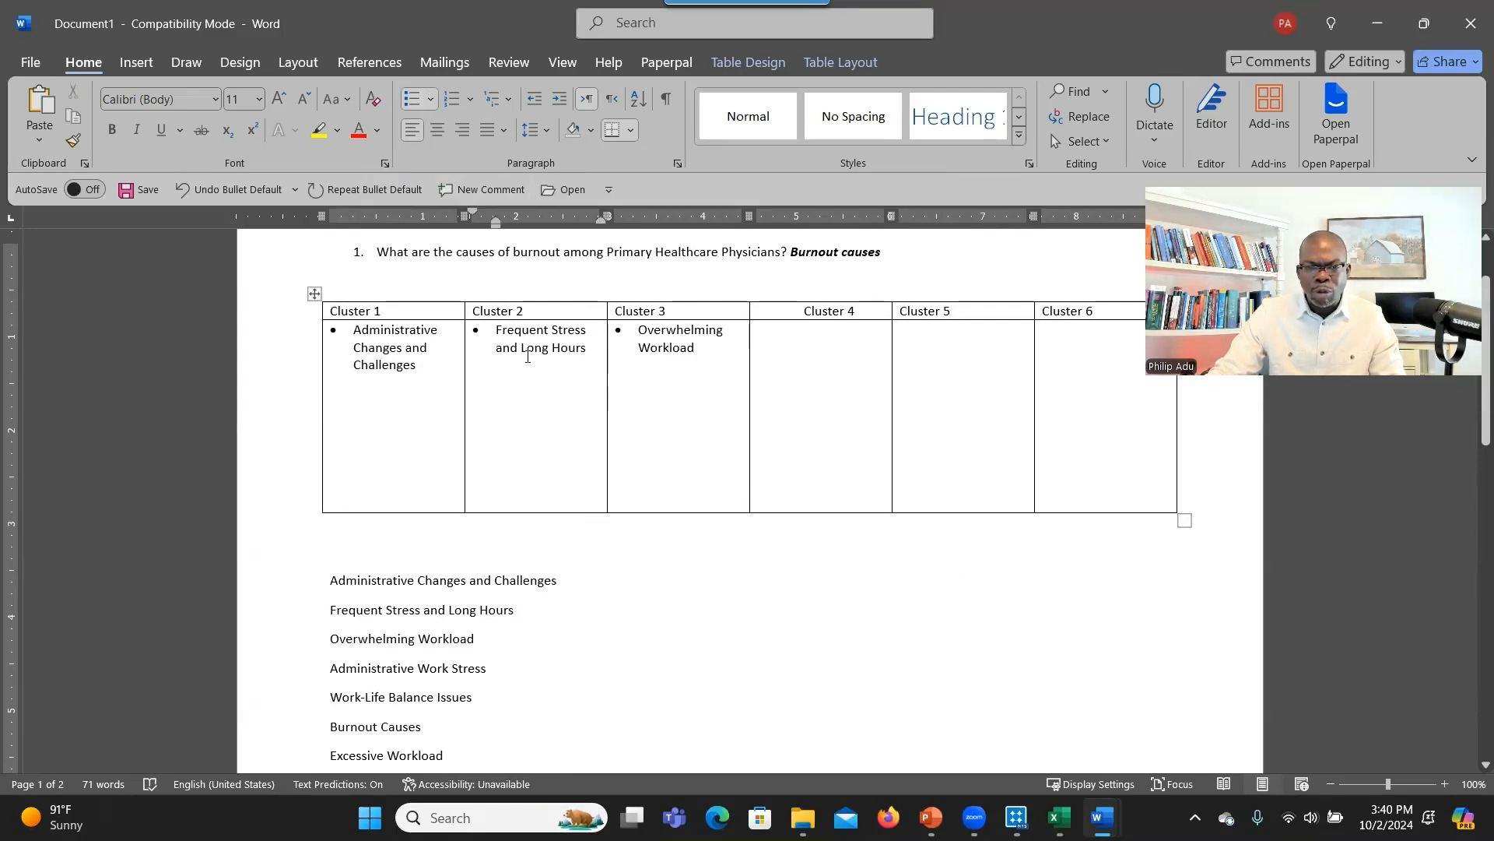
click(562, 360)
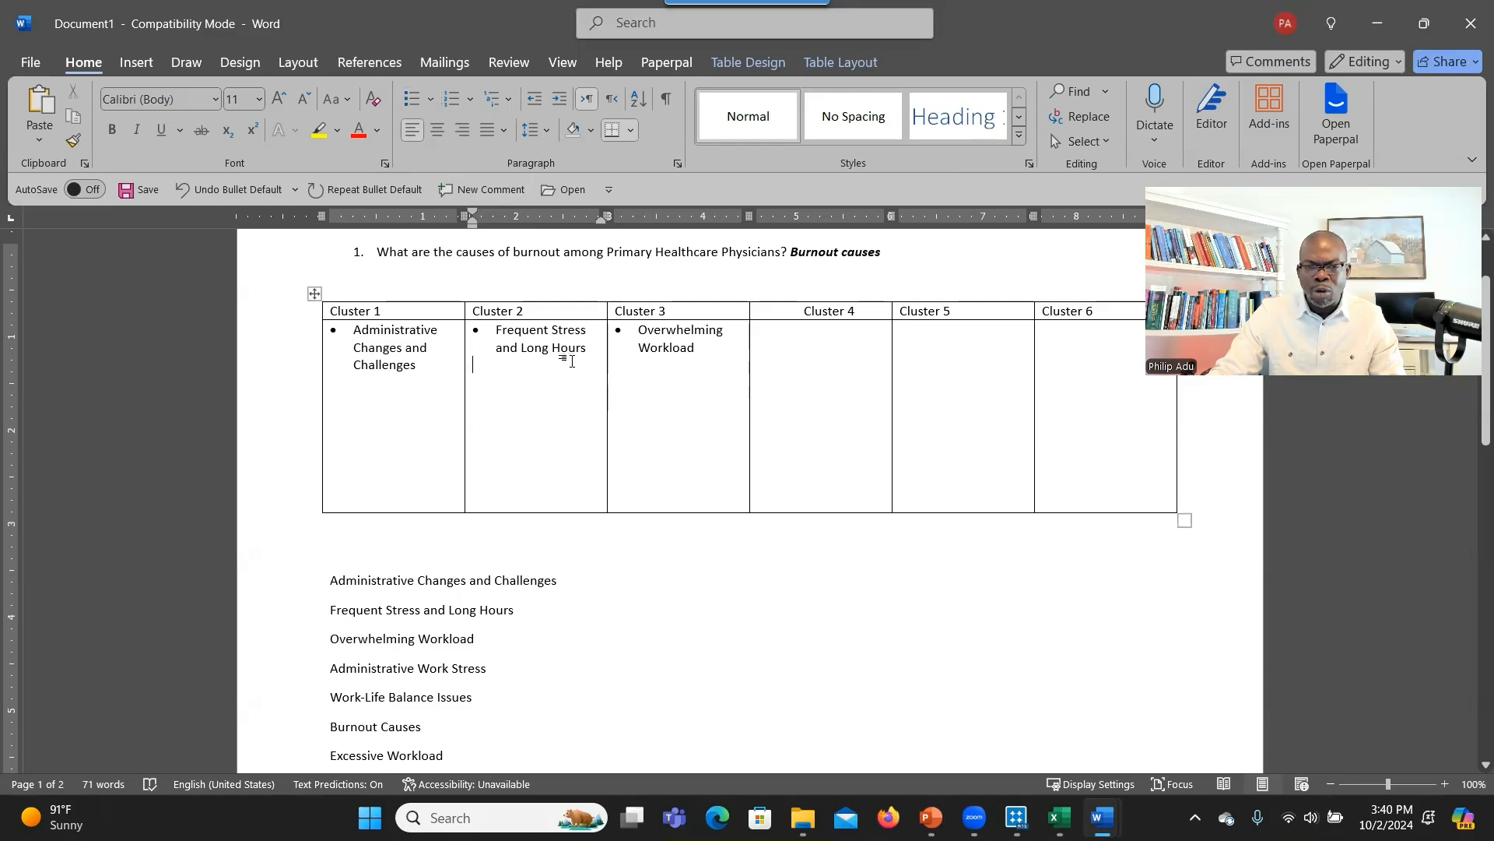
Delete the three already placed codes, Administrative Changes and Challenges through Overwhelming Workload, from the list below the table.
scroll(566, 622, down, 1)
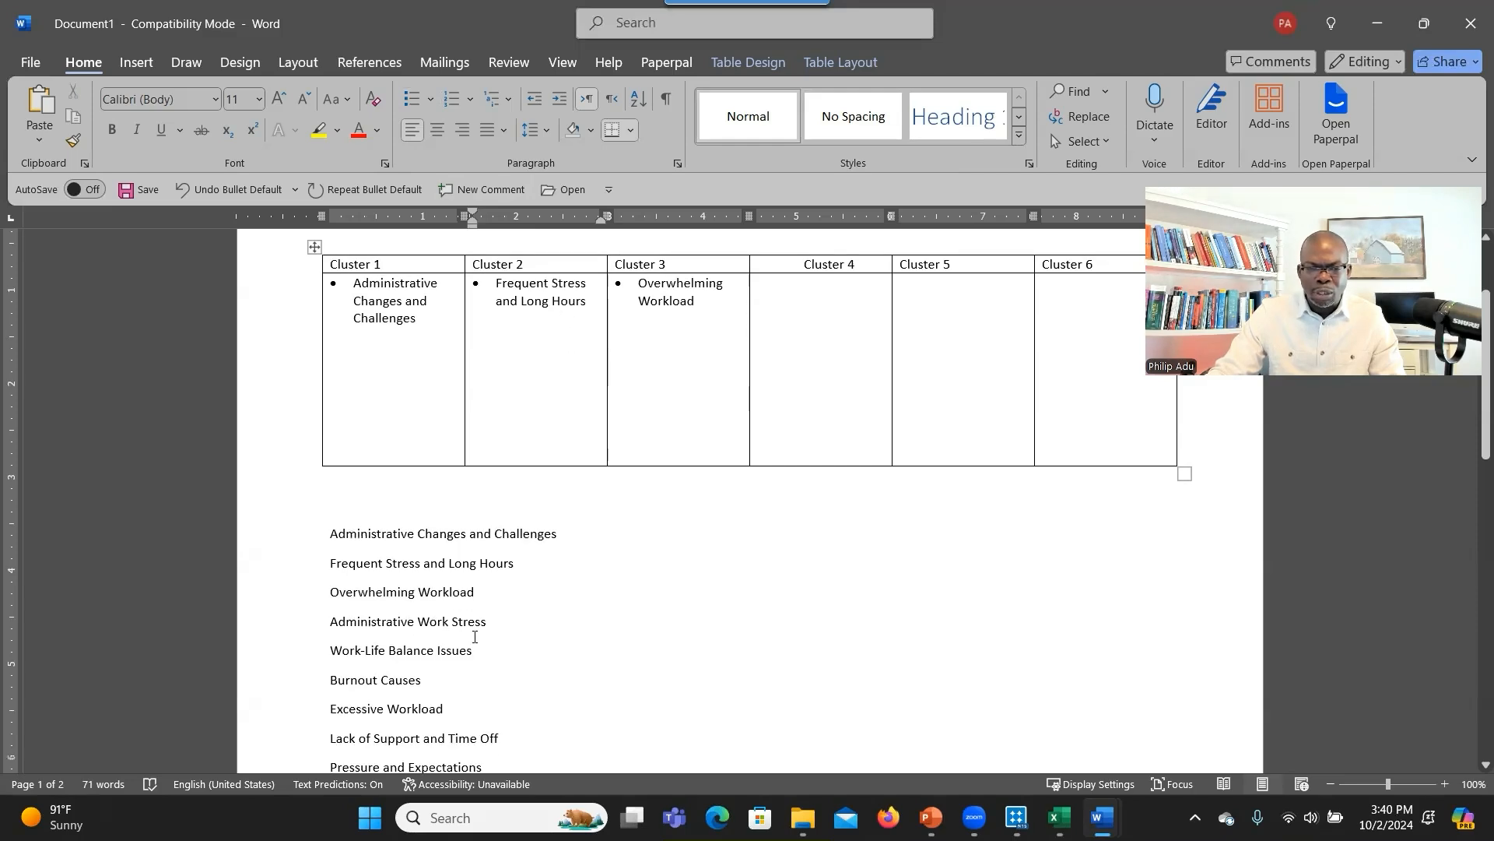
click(460, 649)
drag(509, 591, 332, 542)
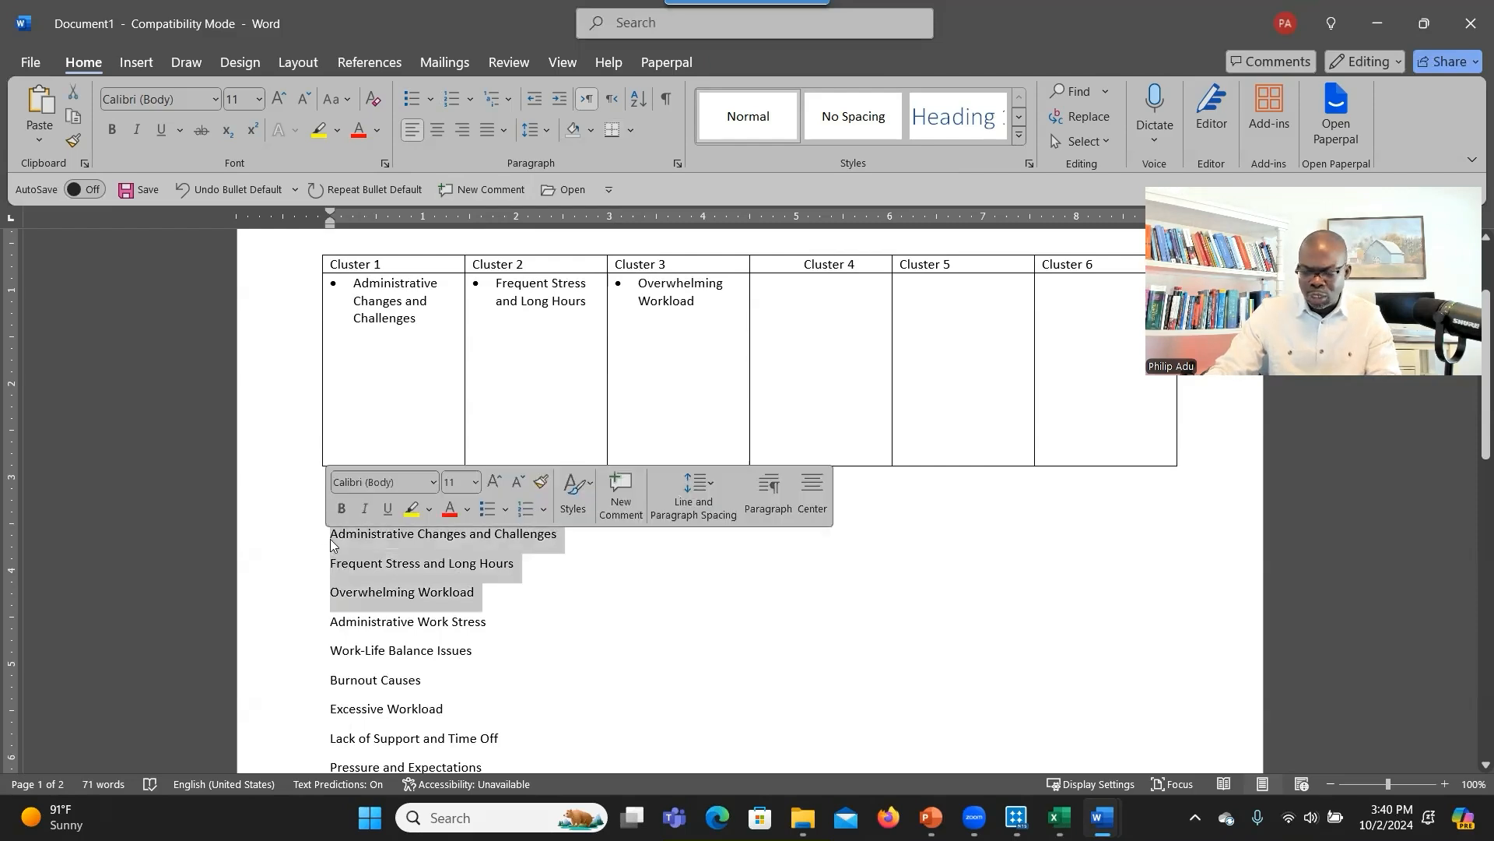
key(Delete)
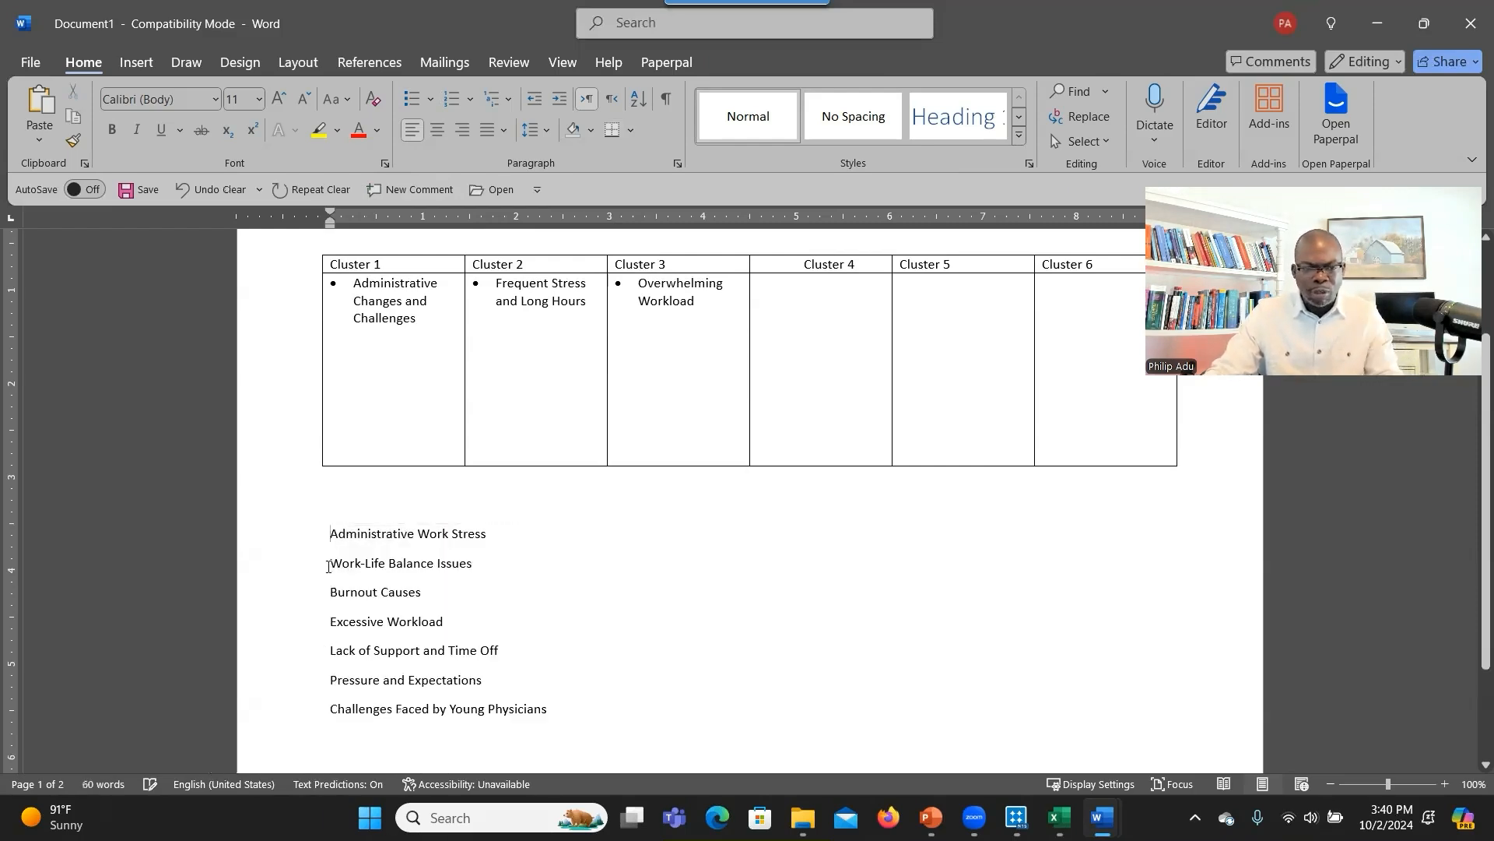
Add "Administrative Work Stress" as a second bullet under Cluster 1, pasted as text only, and remove it from the list below.
drag(330, 533, 476, 534)
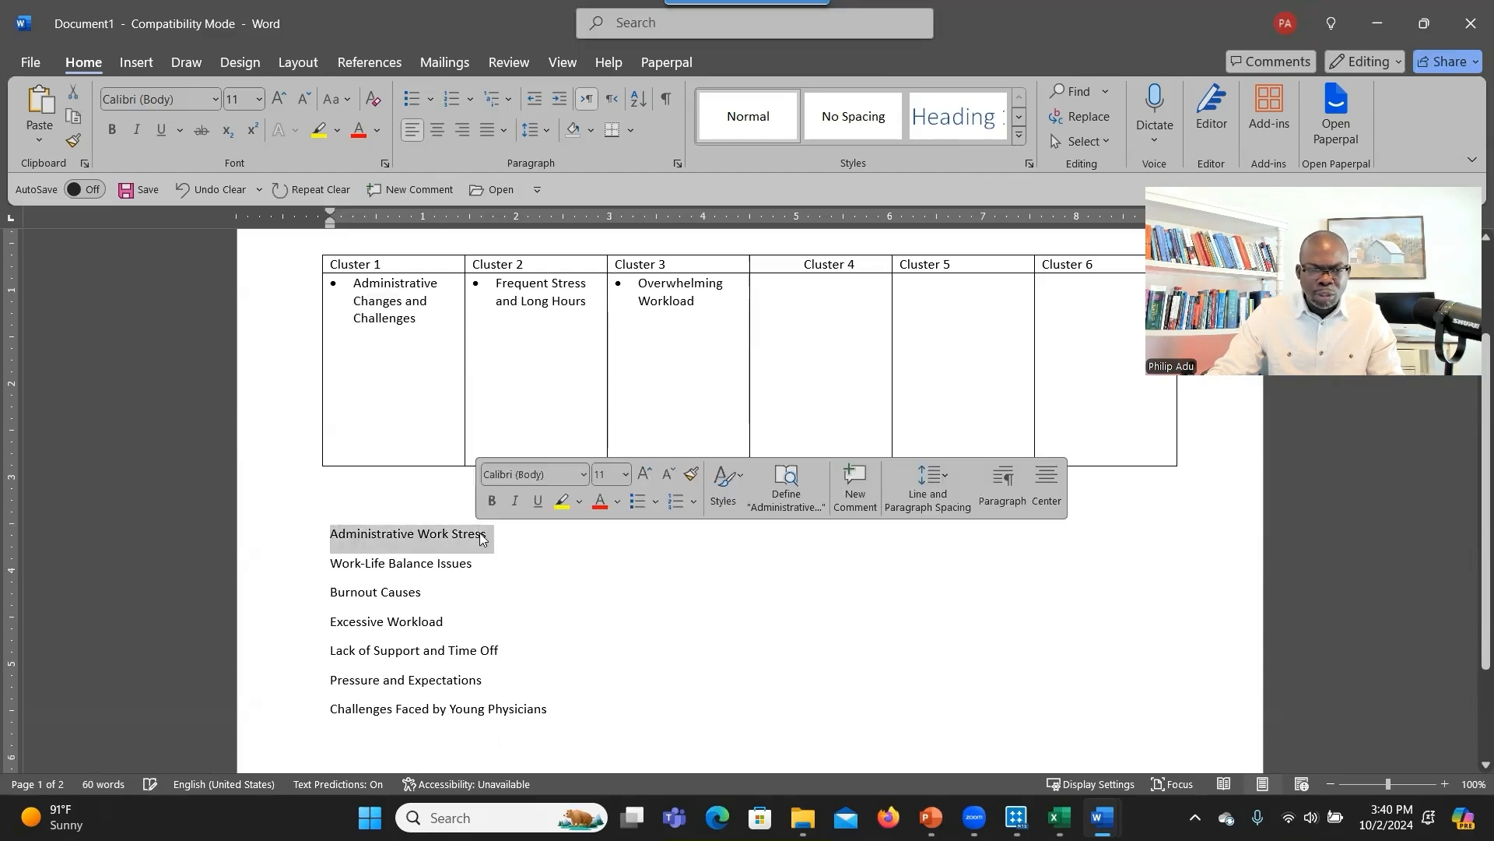
right_click(445, 537)
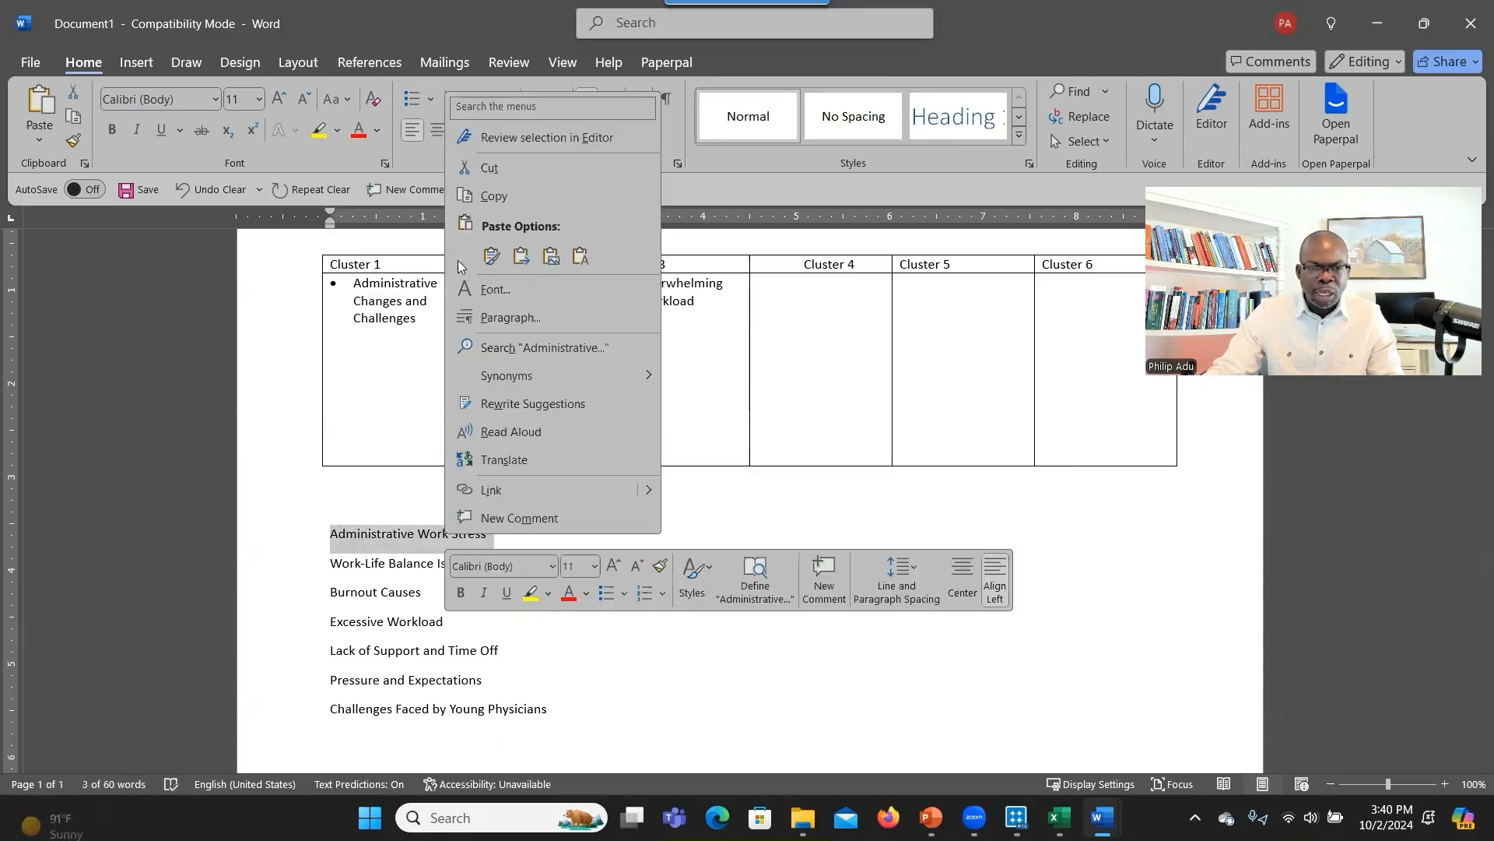
click(498, 200)
click(426, 319)
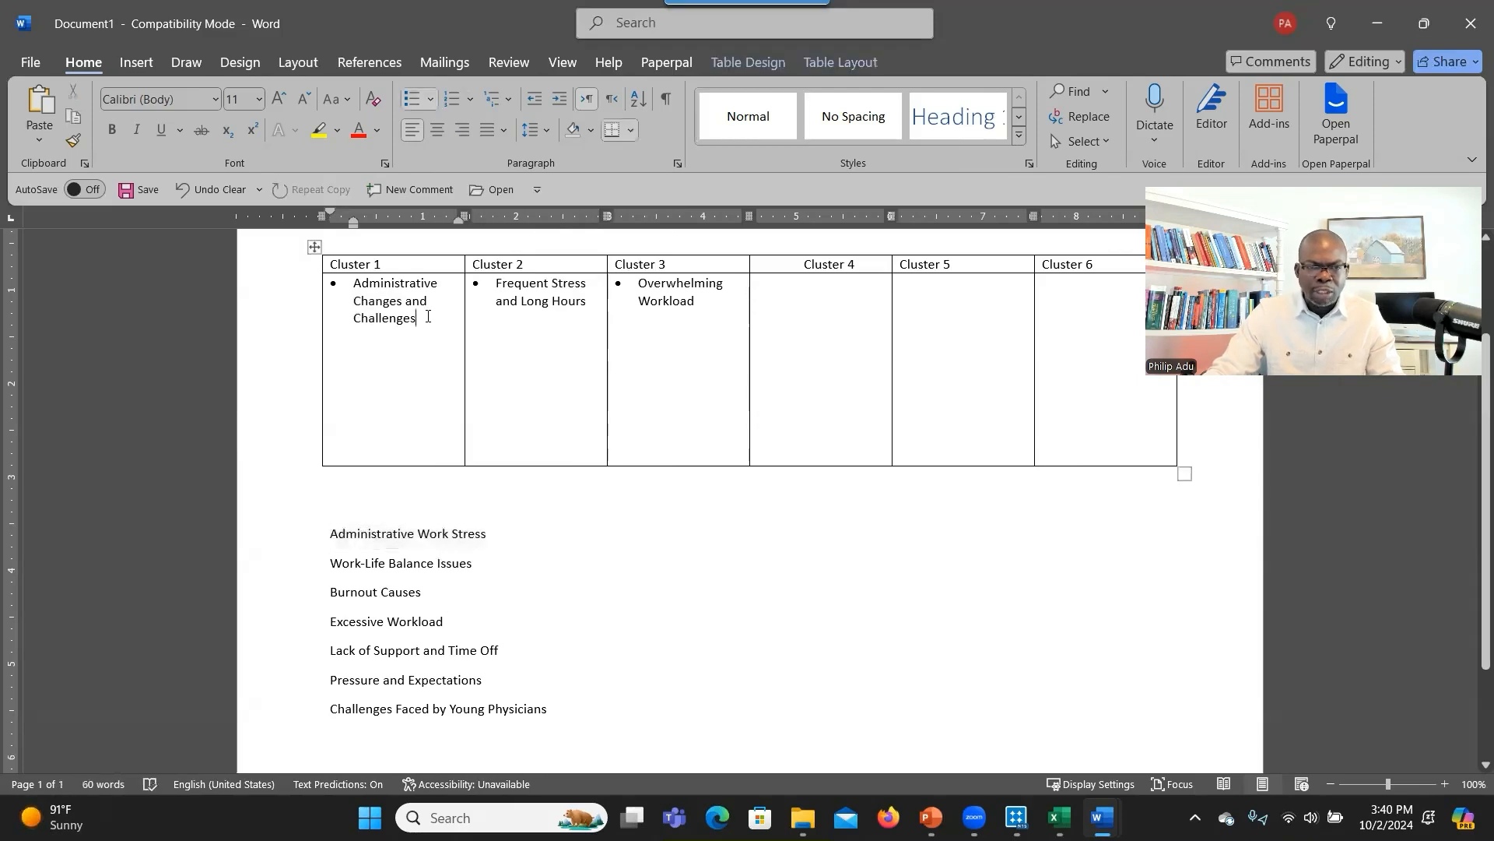
key(Return)
key(ctrl+v)
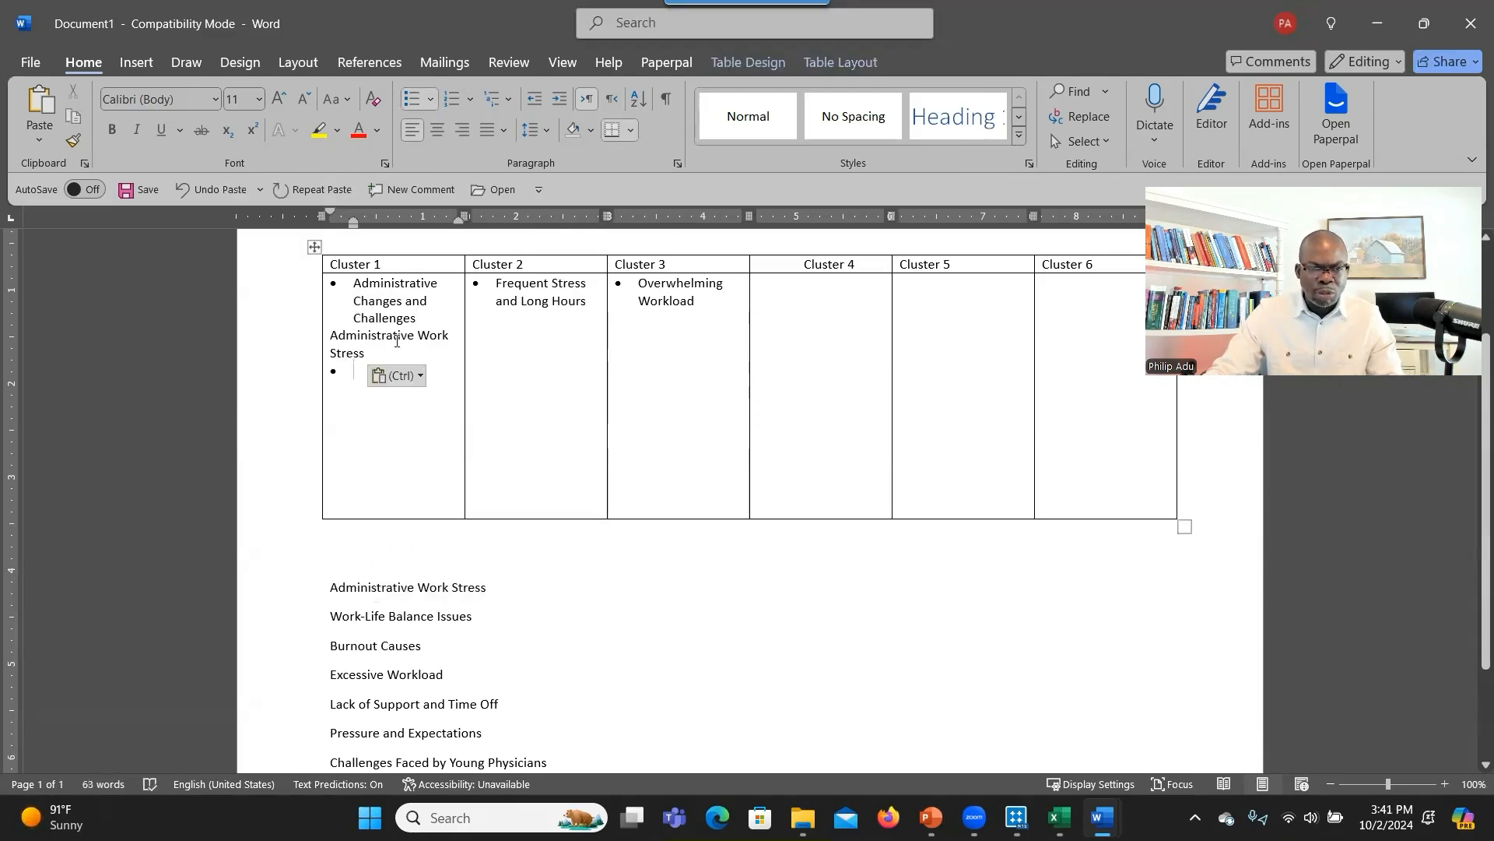
click(399, 375)
key(ctrl+t)
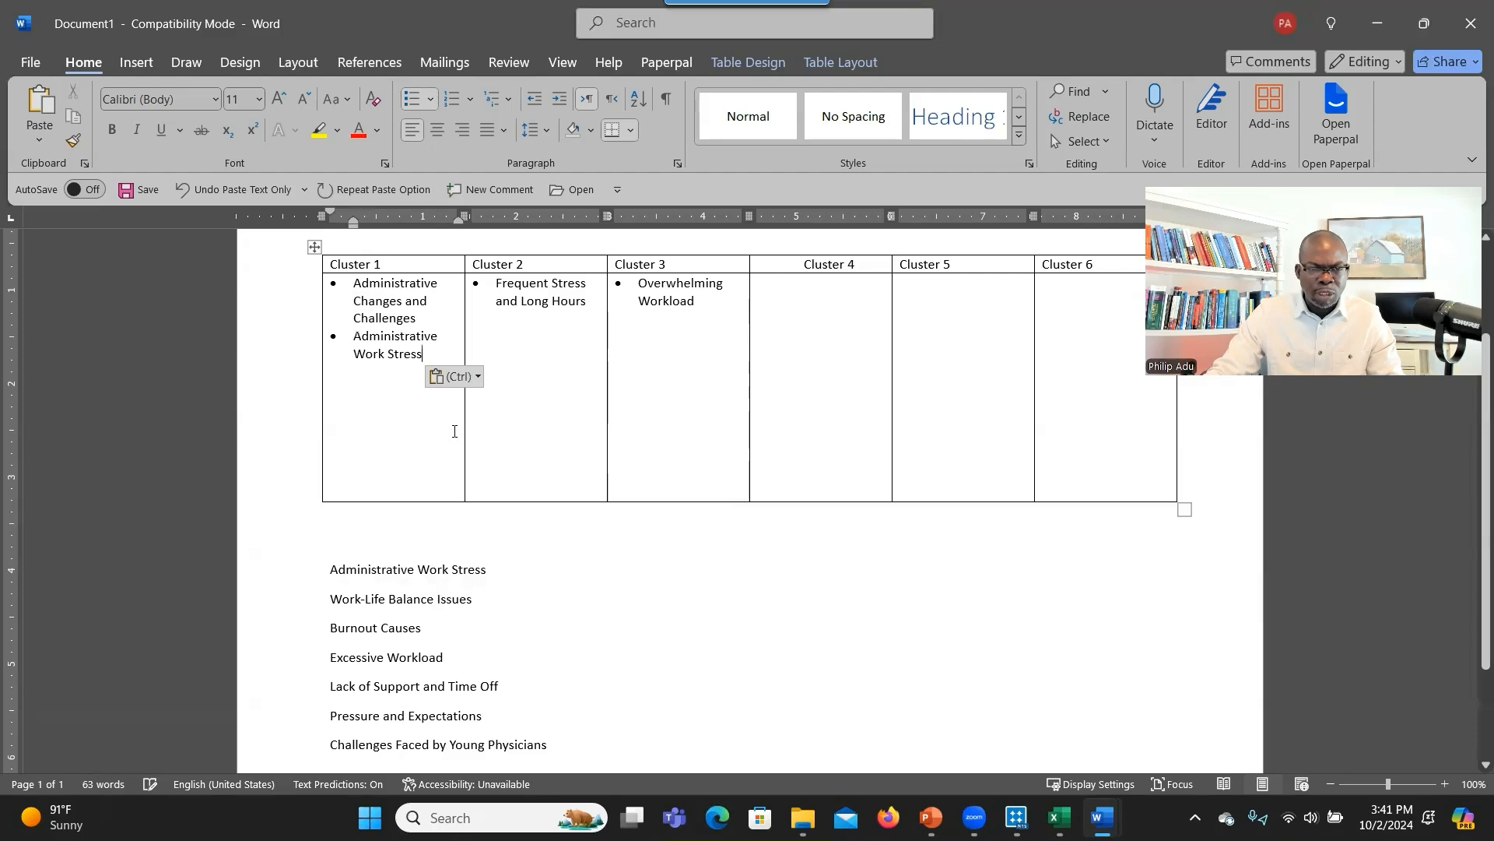
triple_click(354, 570)
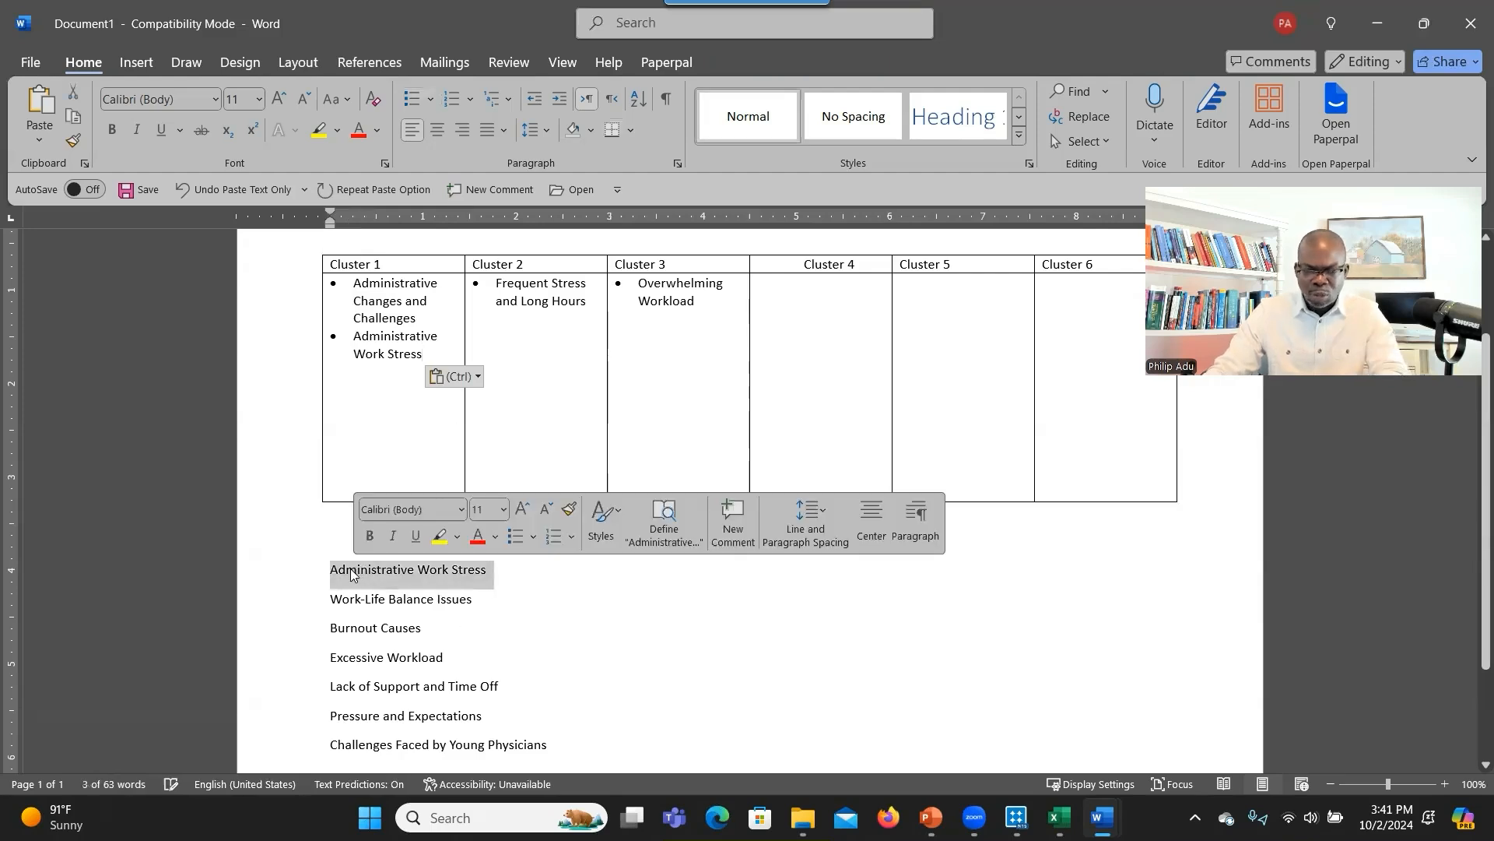
key(BackSpace)
Copy "Work-Life Balance Issues" into the cell under Cluster 4 and format it as a bulleted item.
drag(347, 566, 467, 562)
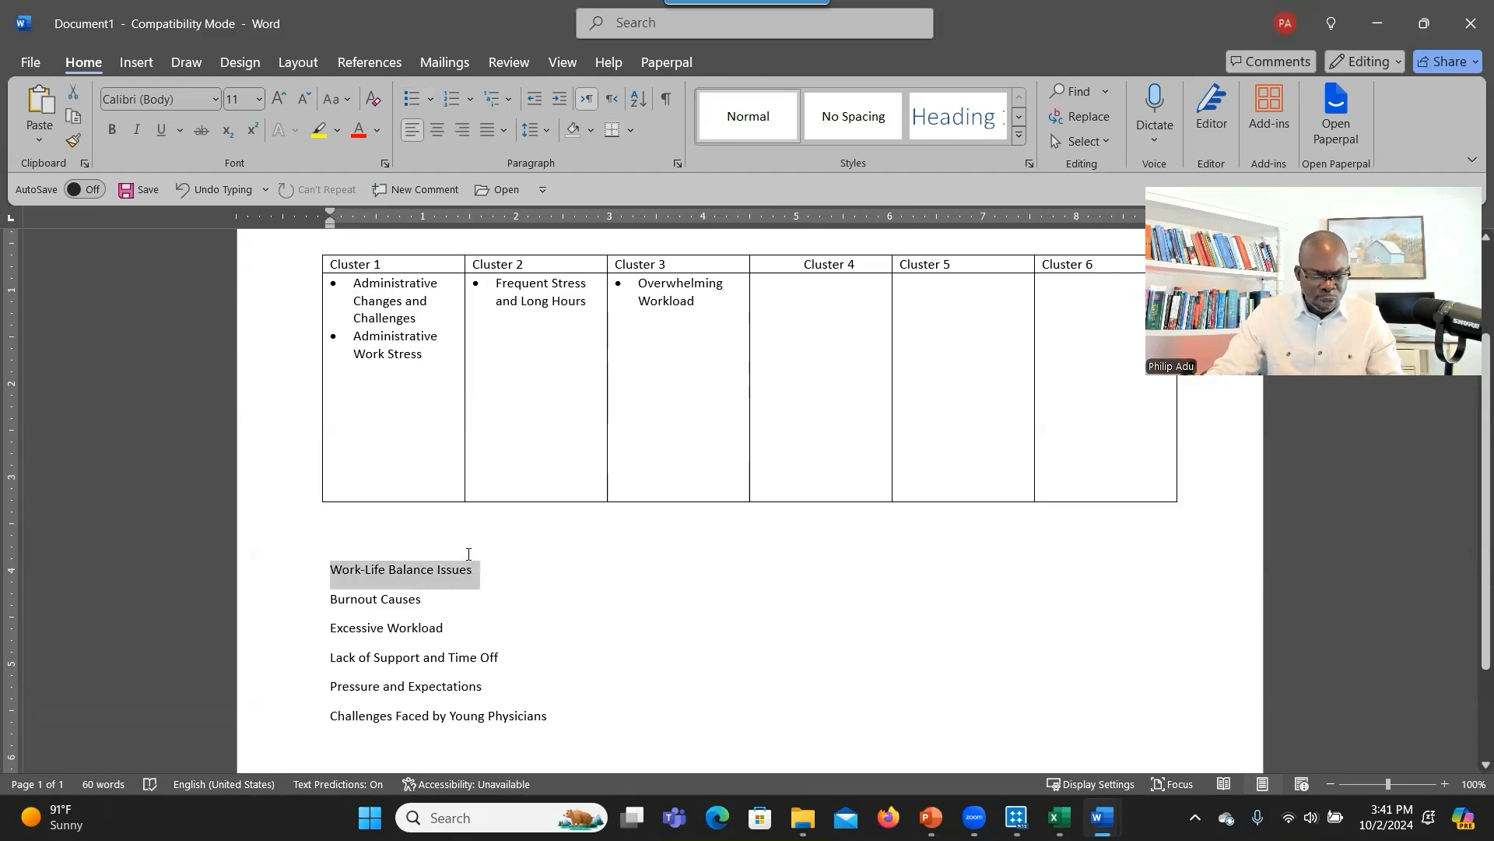
key(ctrl+c)
click(791, 298)
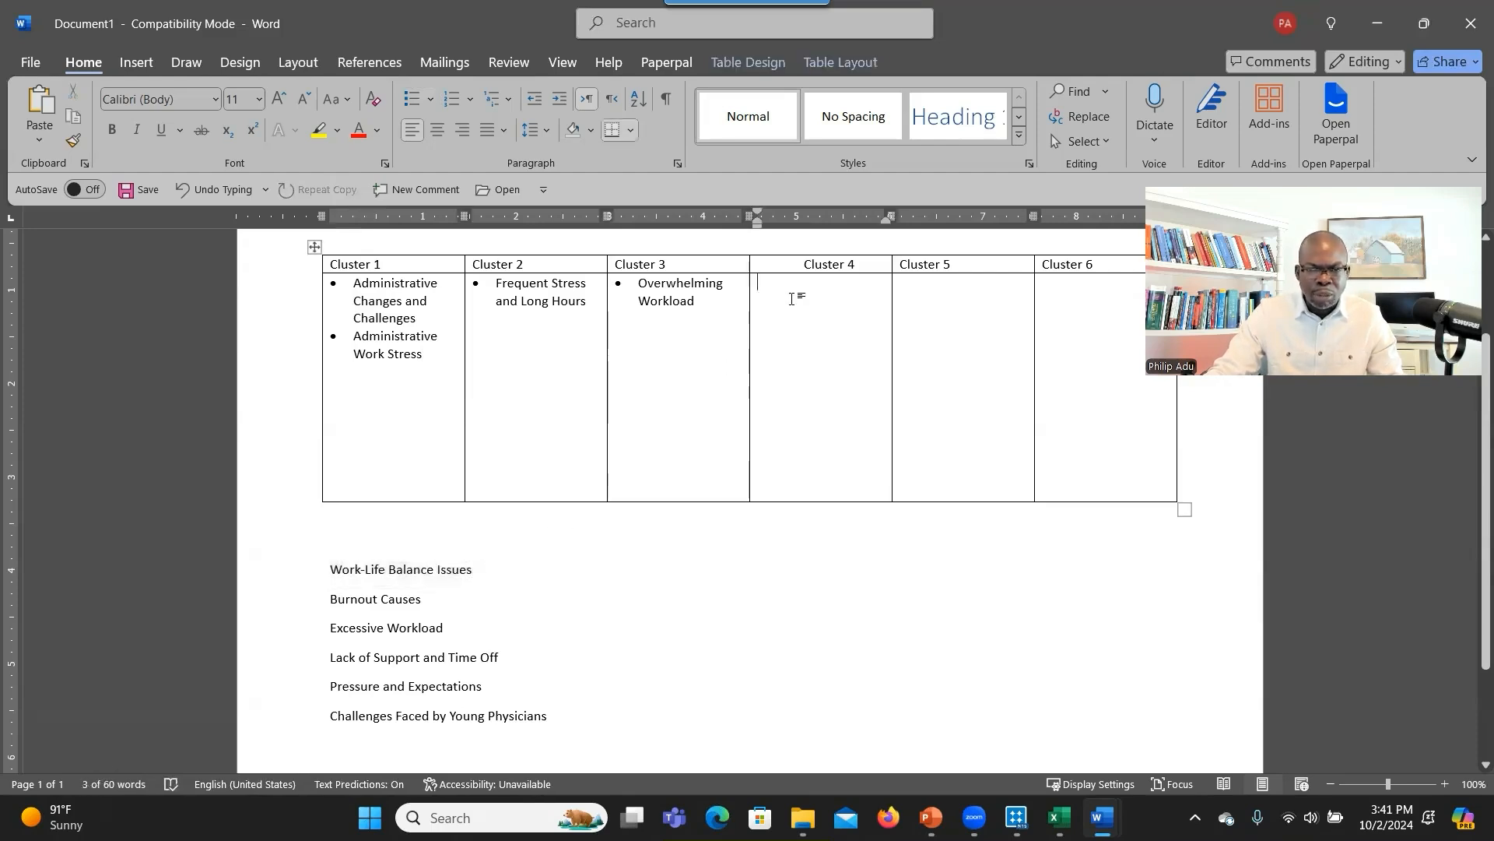
key(ctrl+v)
click(769, 296)
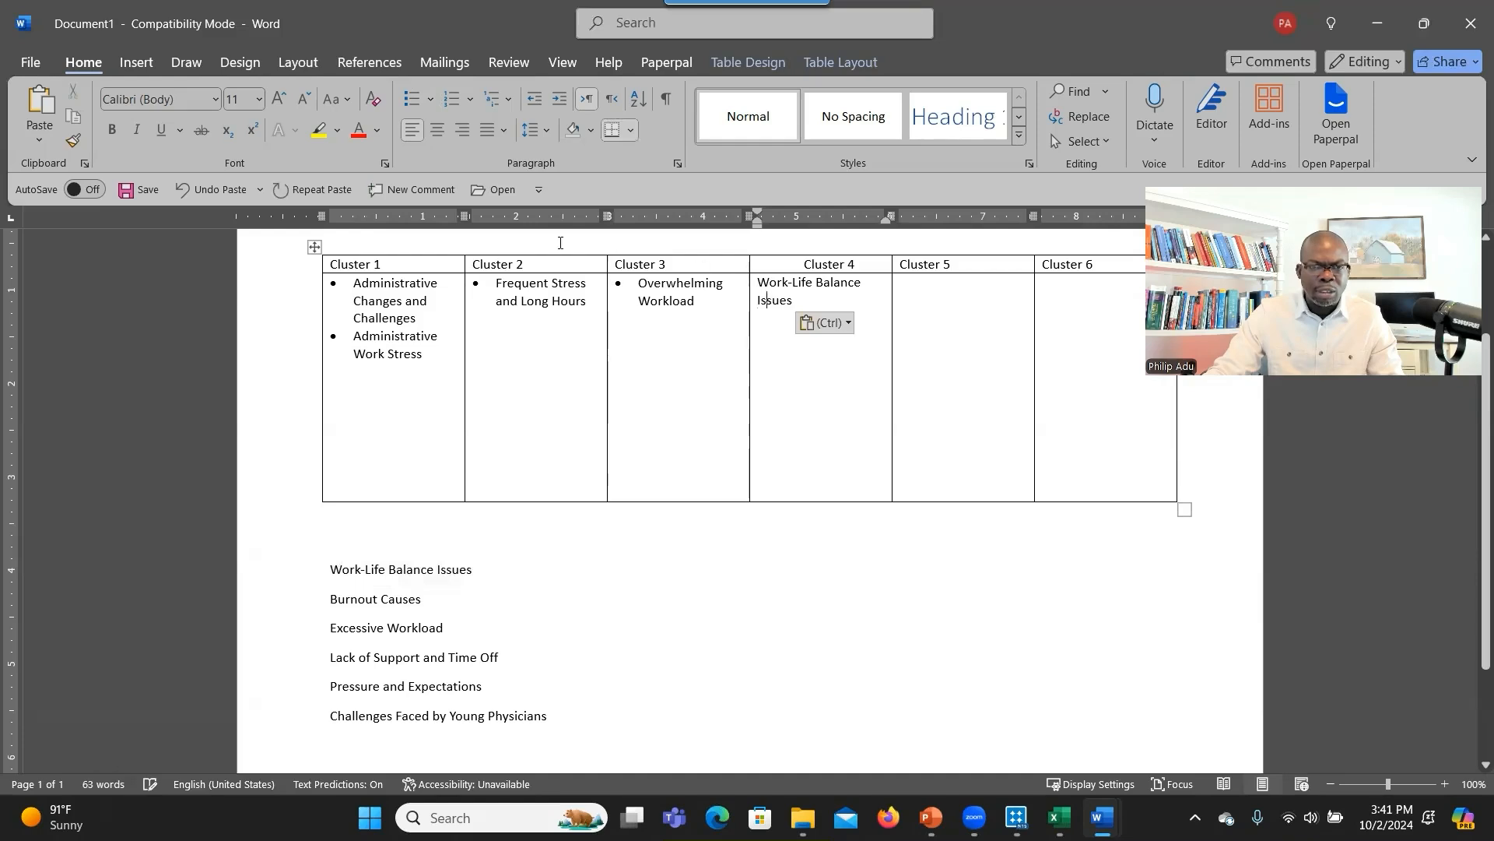
click(414, 101)
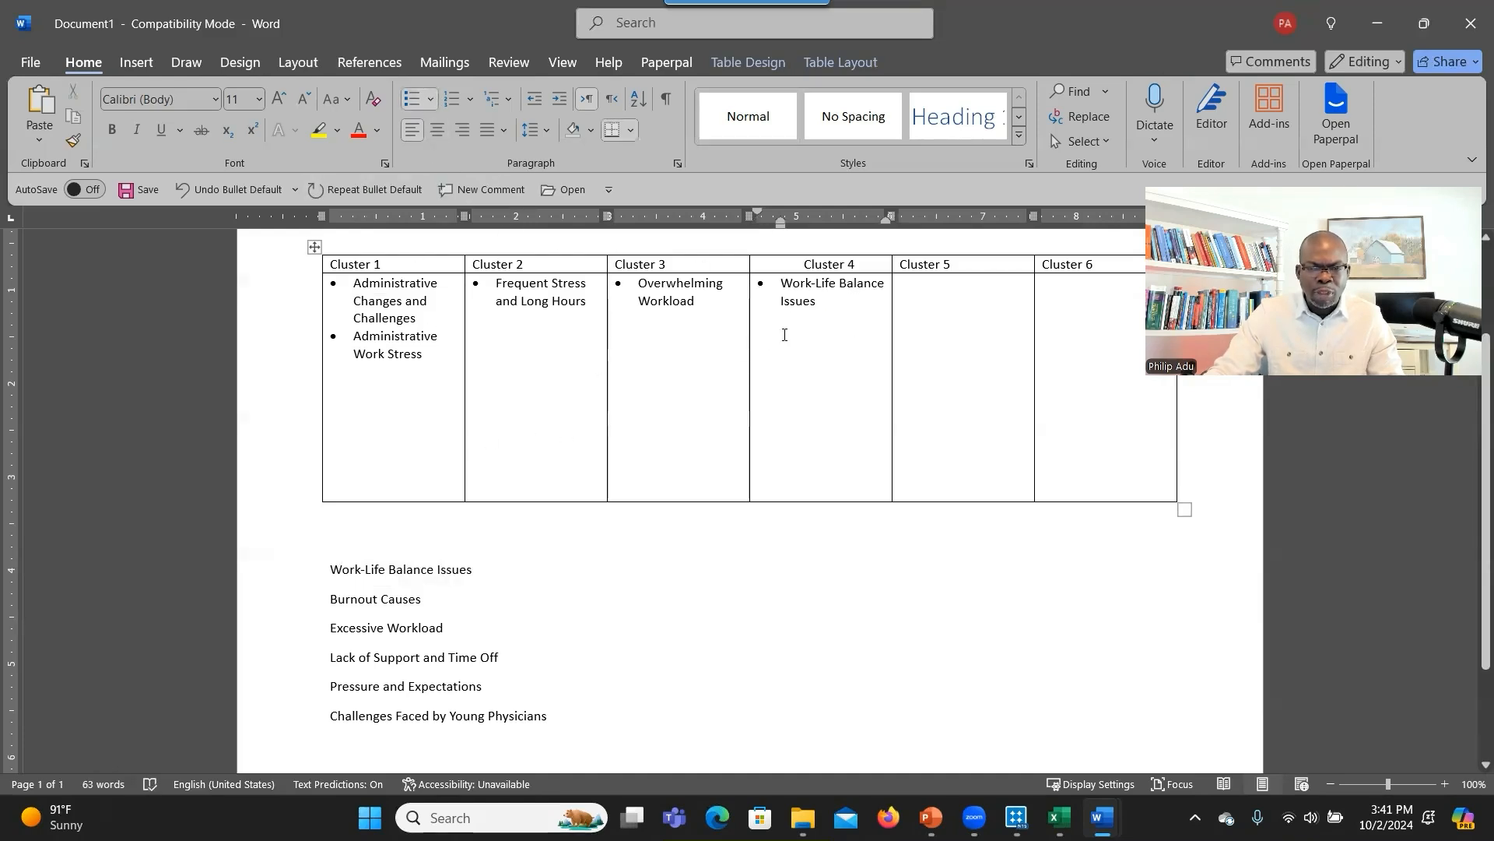
Delete "Work-Life Balance Issues" and "Burnout Causes" from the code list below the table.
drag(502, 568, 433, 572)
key(Delete)
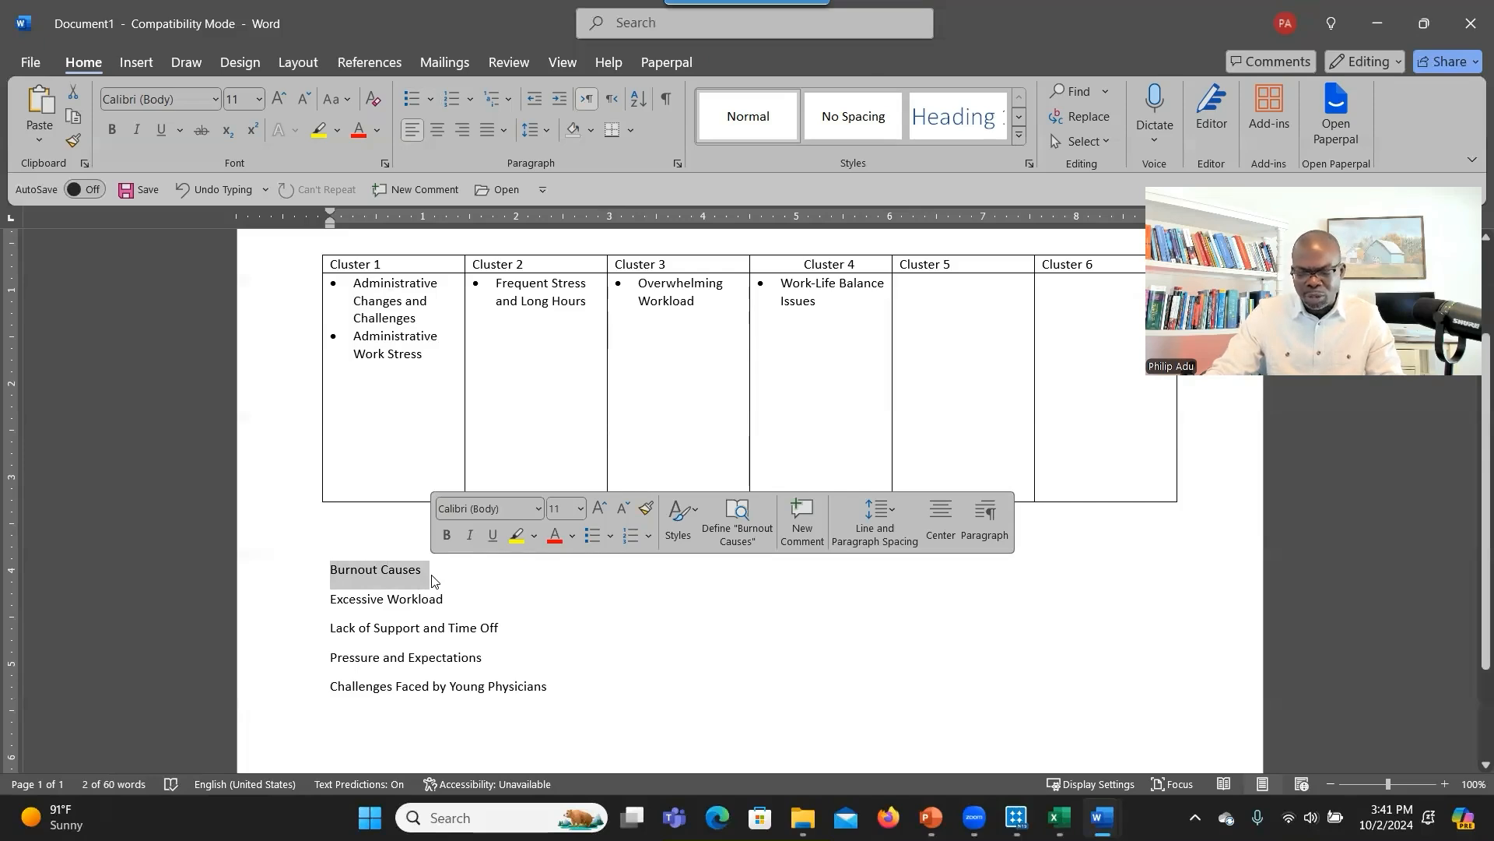
key(Delete)
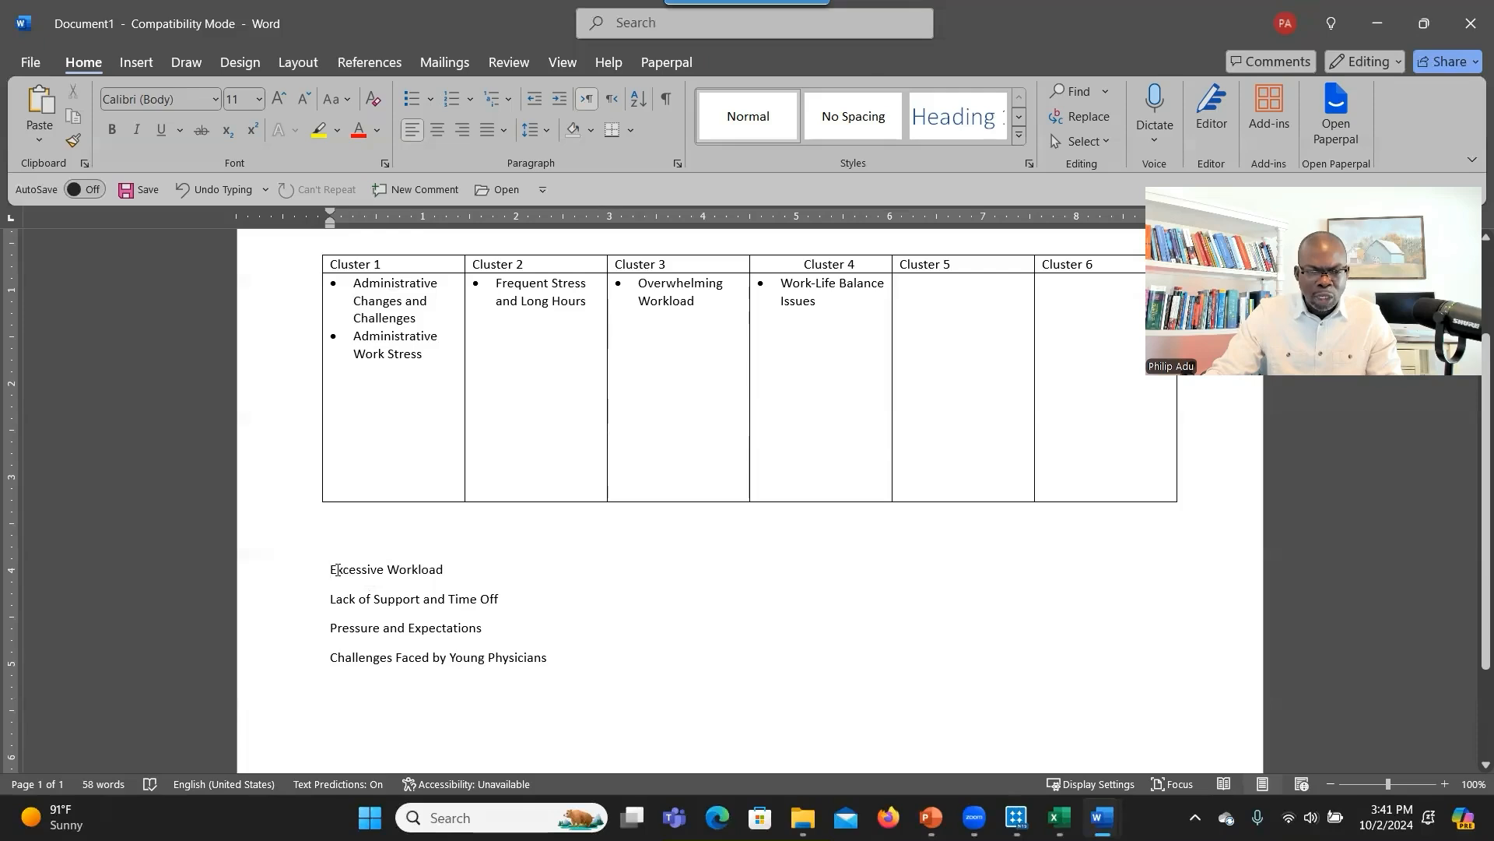
Add "Excessive Workload" as a second bullet under Cluster 3, pasted as text only, and remove it from the list below.
drag(453, 564, 329, 566)
key(ctrl+c)
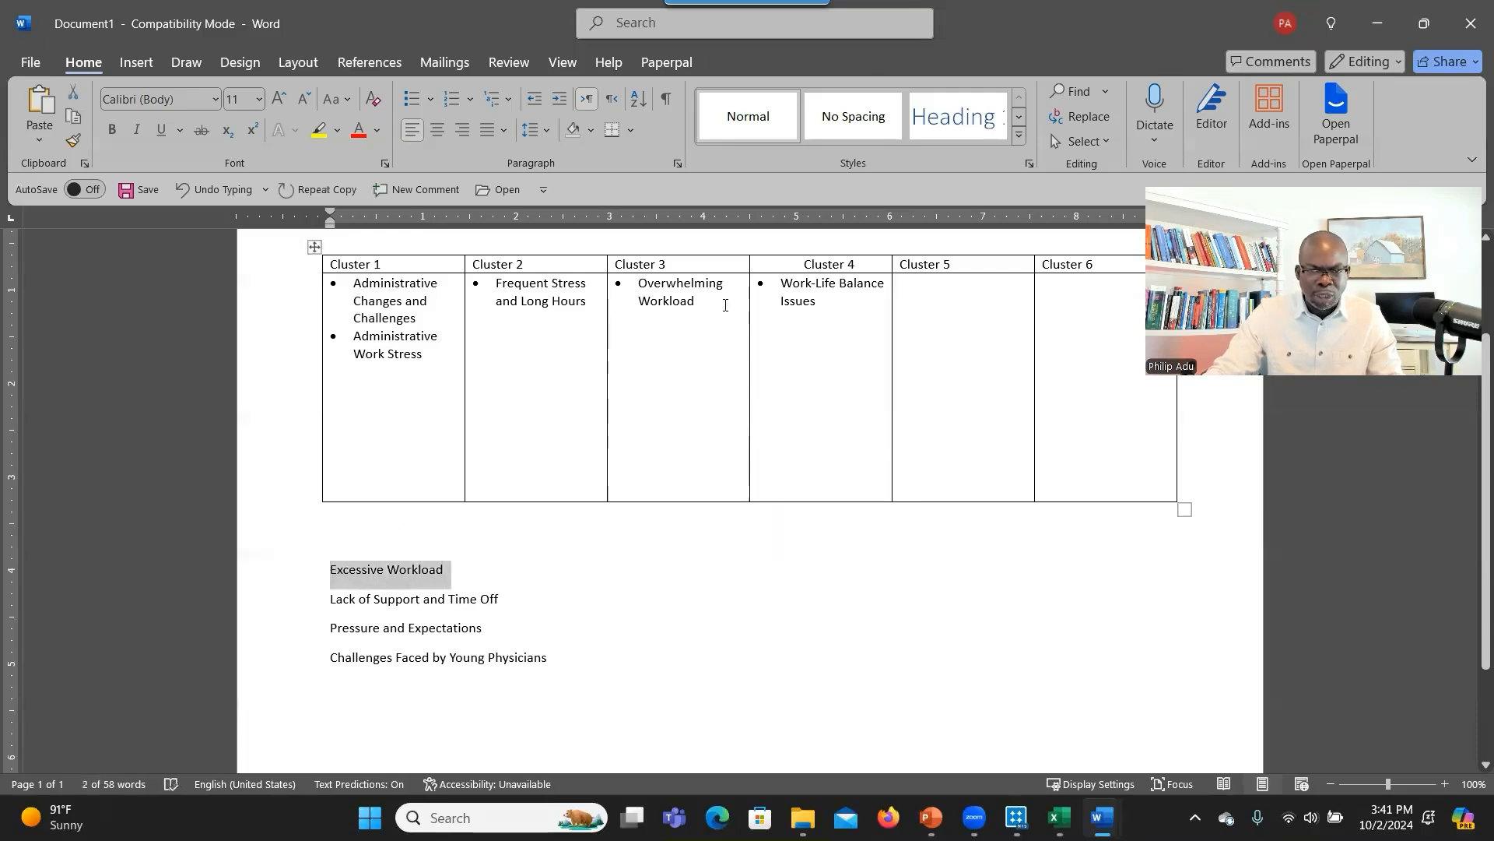
click(724, 305)
key(BackSpace)
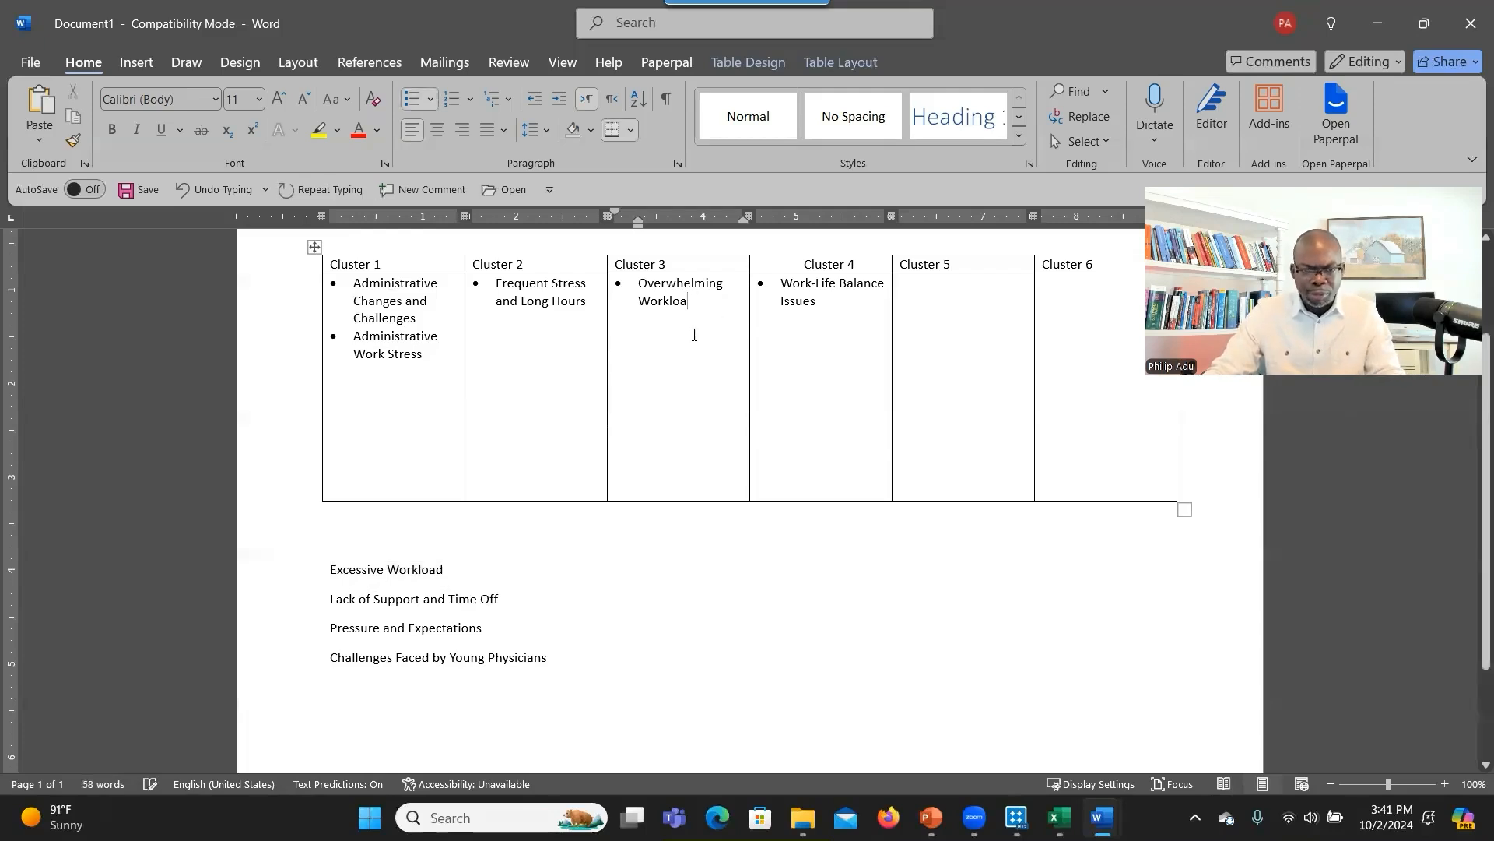
key(ctrl+z)
key(Return)
key(ctrl+v)
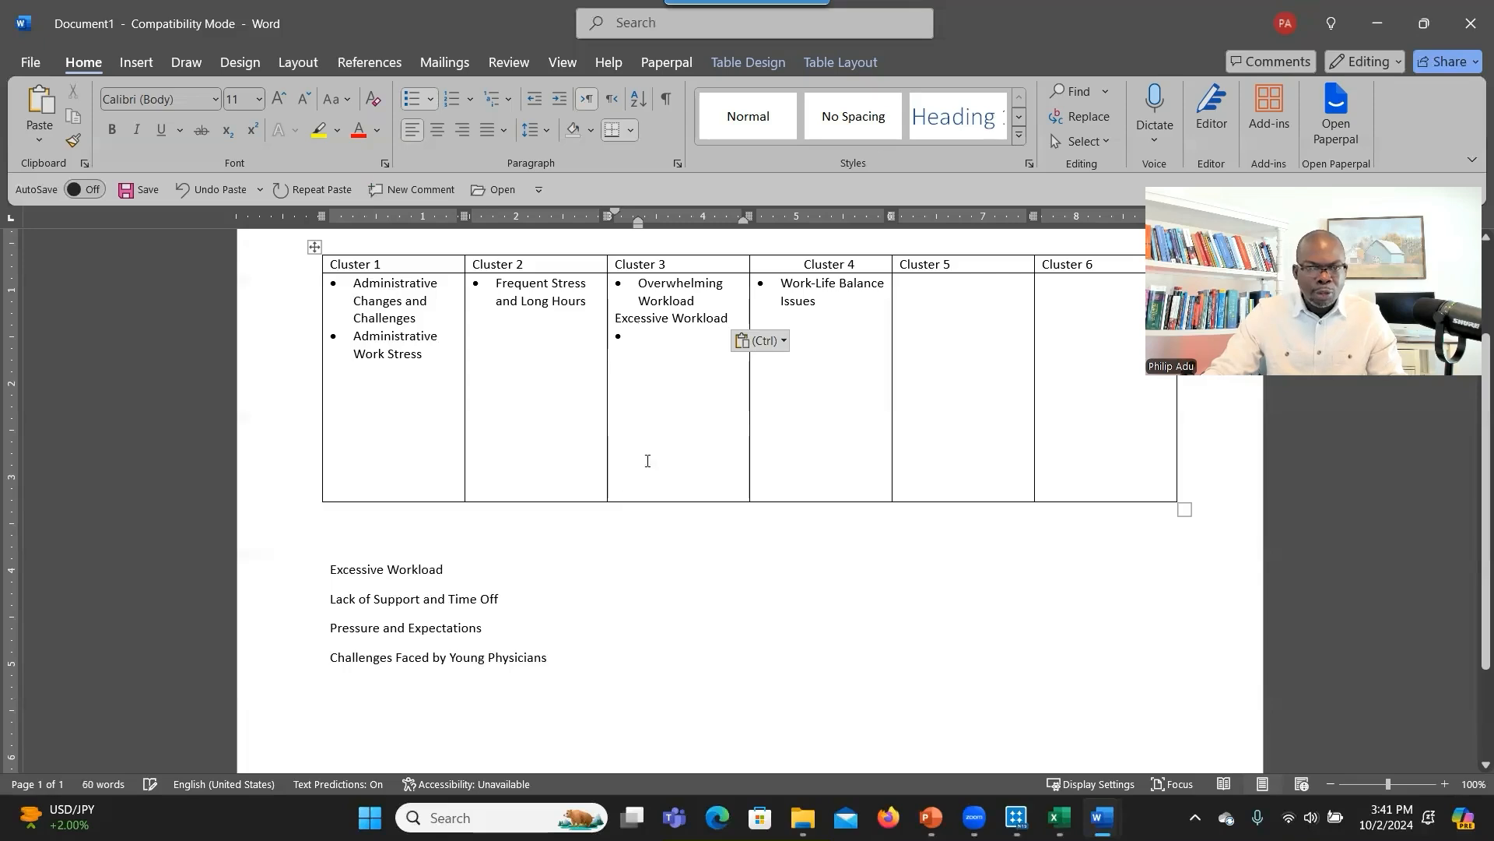
click(756, 343)
click(804, 396)
click(319, 572)
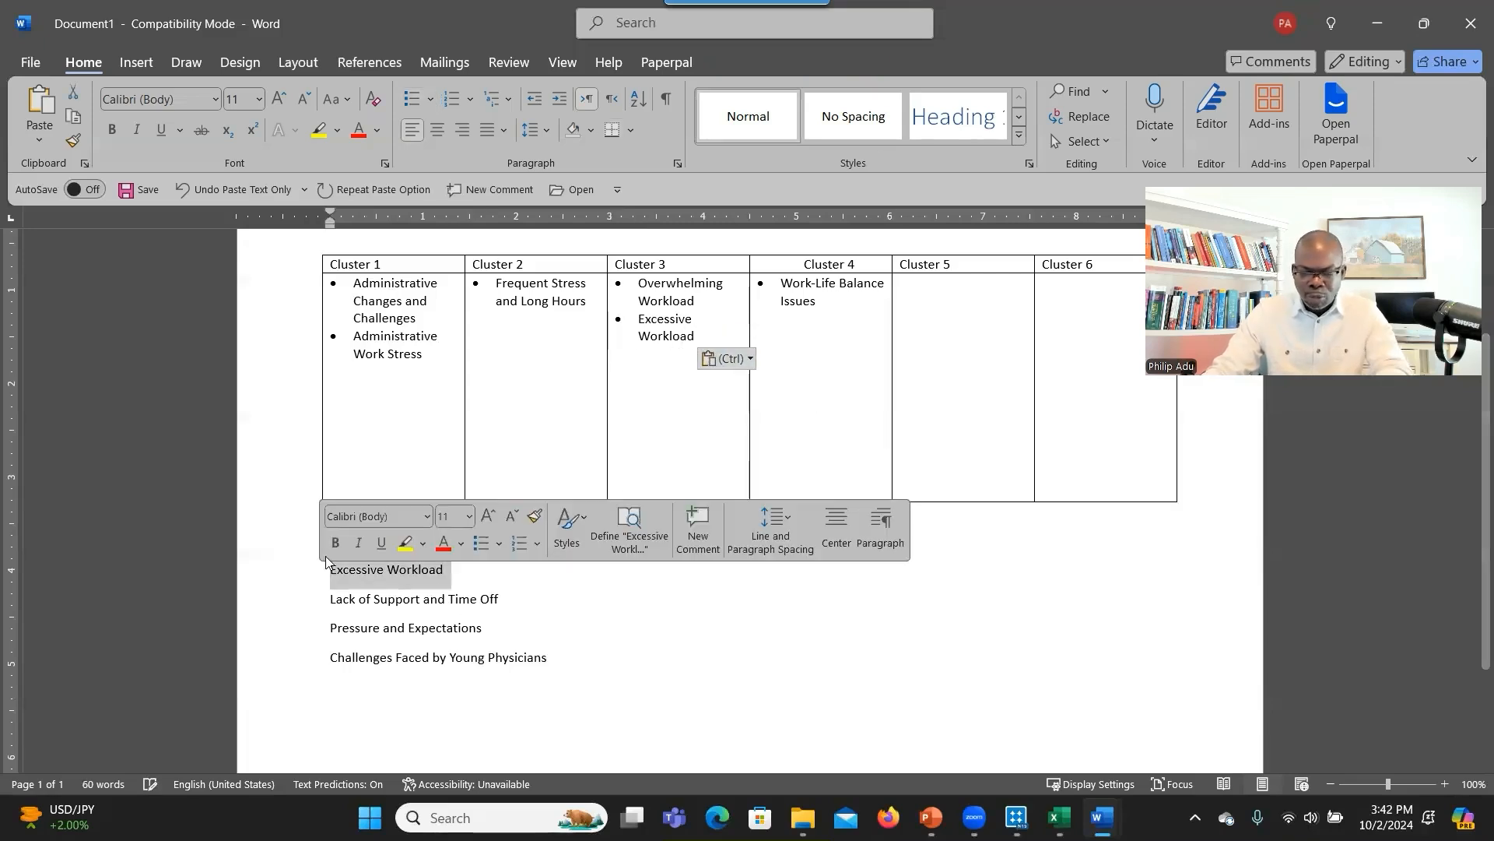
key(Delete)
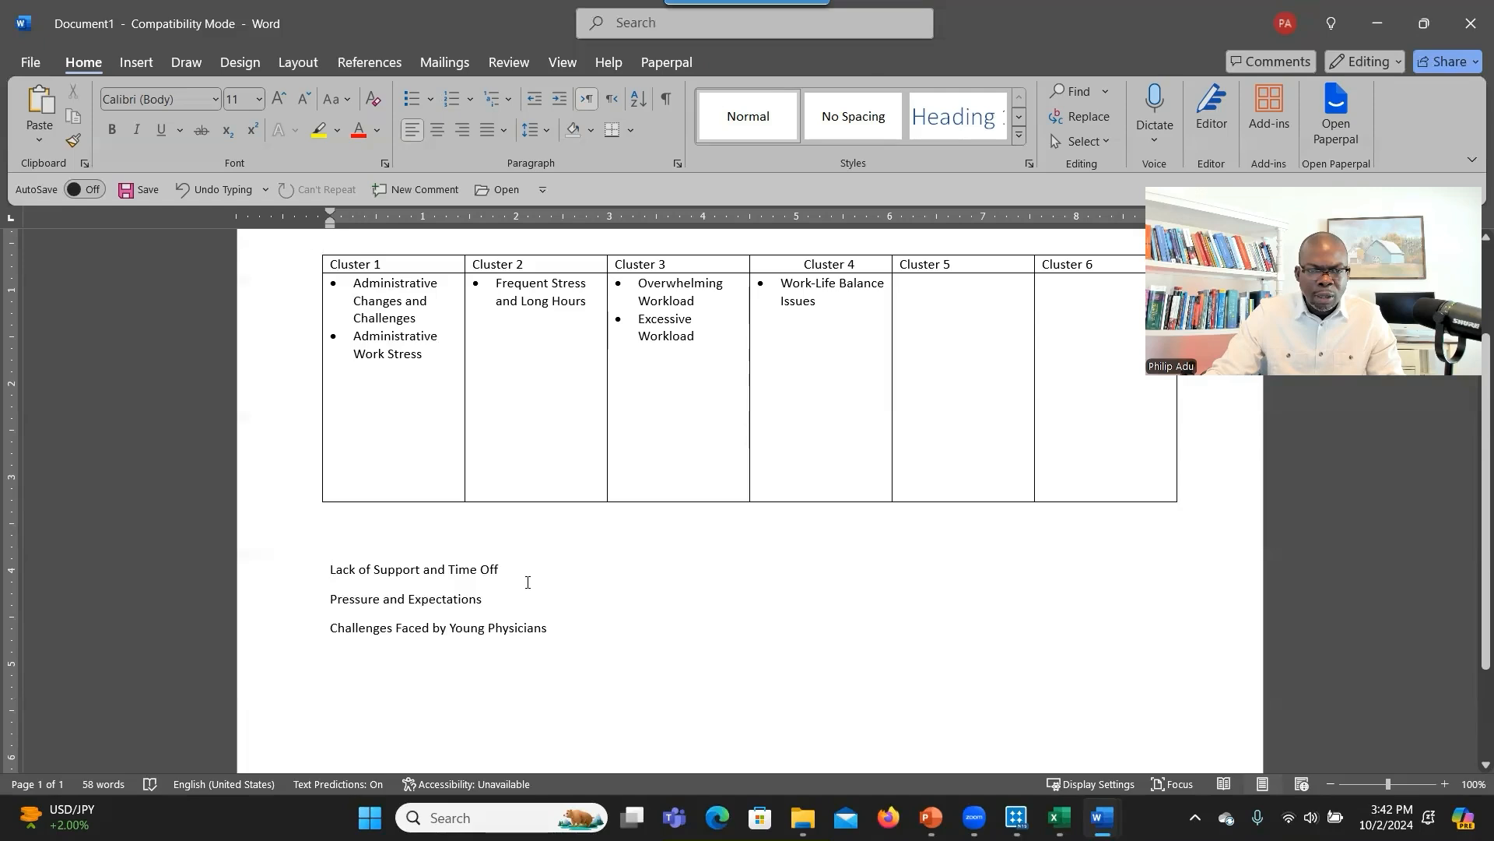
Copy "Lack of Support and Time Off" into the cell under Cluster 5 as a bulleted item and delete it from the list below.
drag(490, 581, 332, 575)
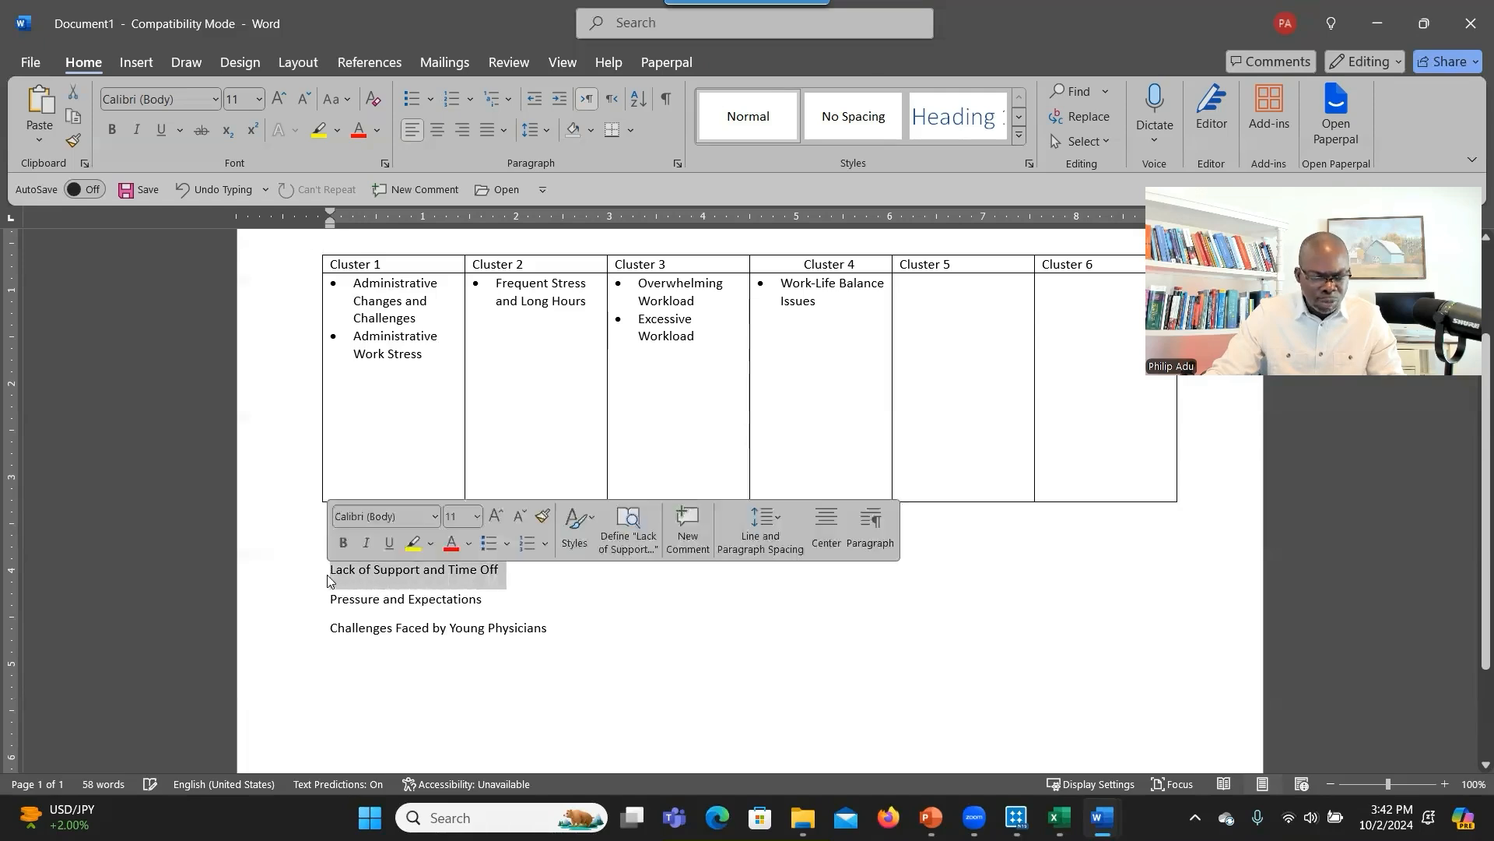
key(ctrl+c)
click(952, 289)
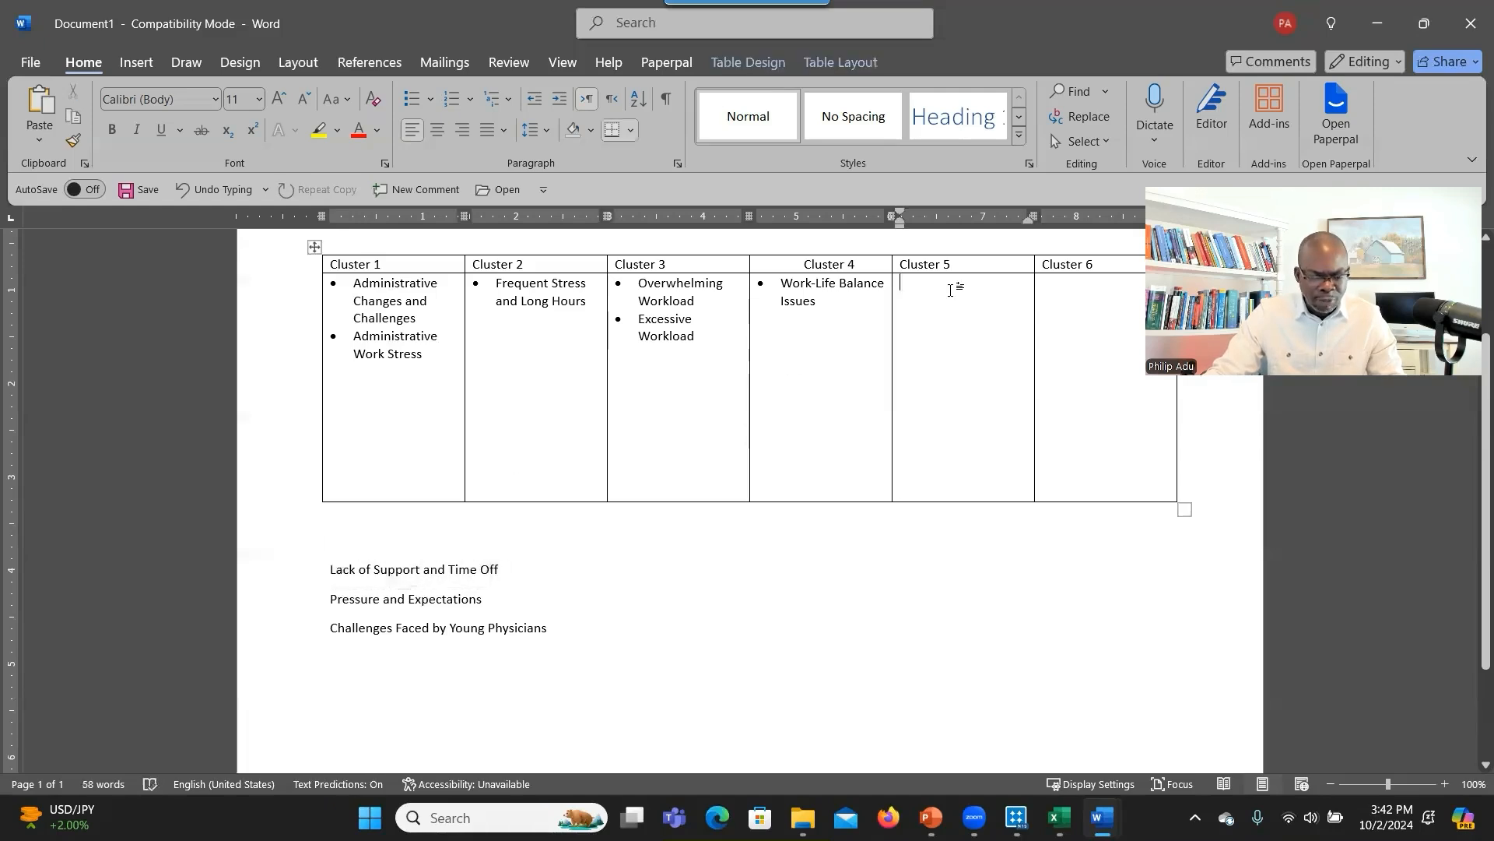
key(ctrl+v)
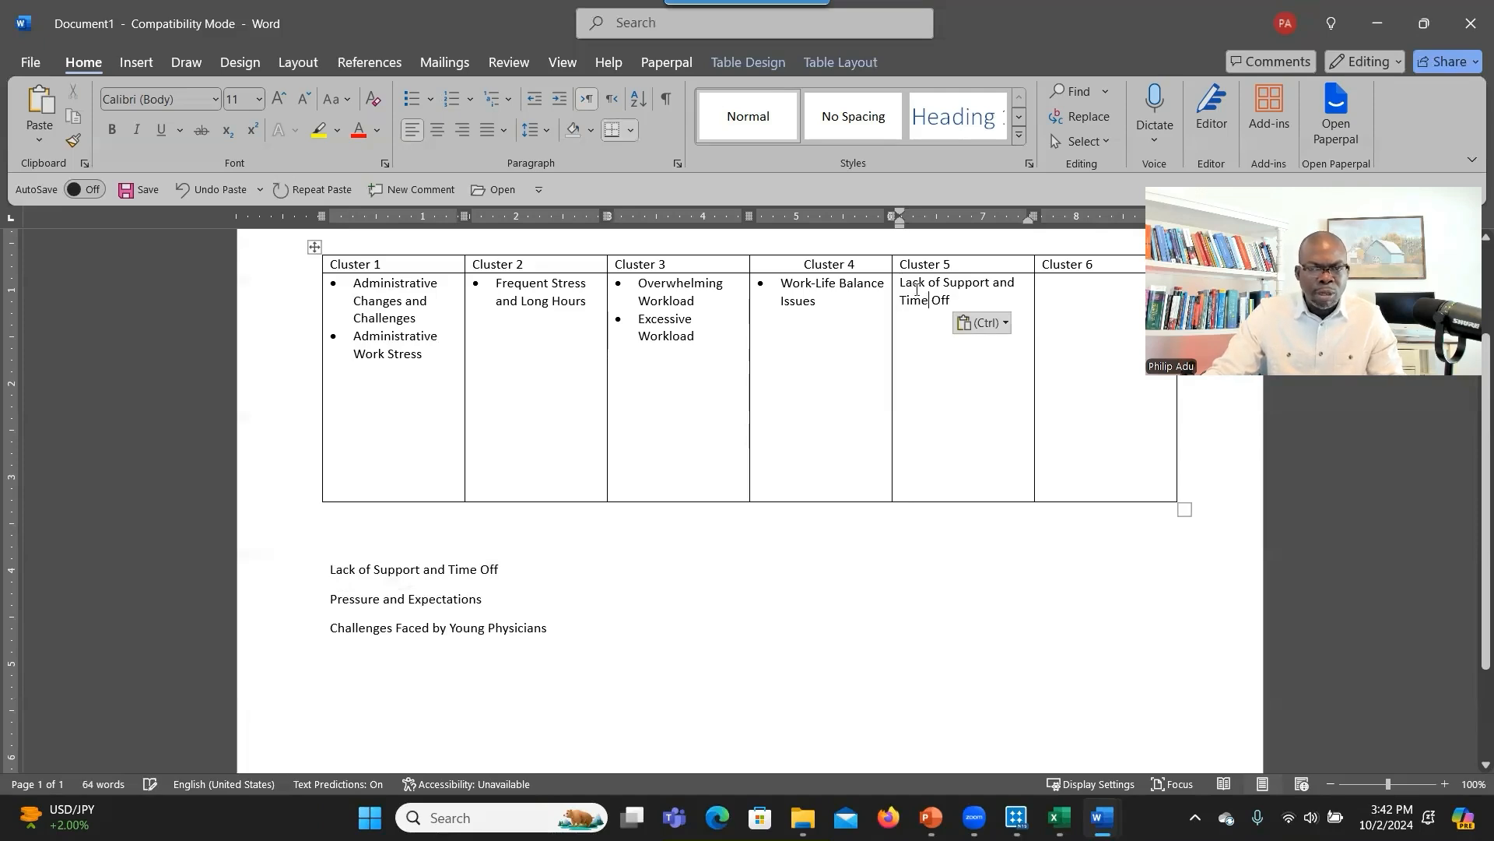
click(422, 108)
drag(524, 570, 341, 572)
key(Delete)
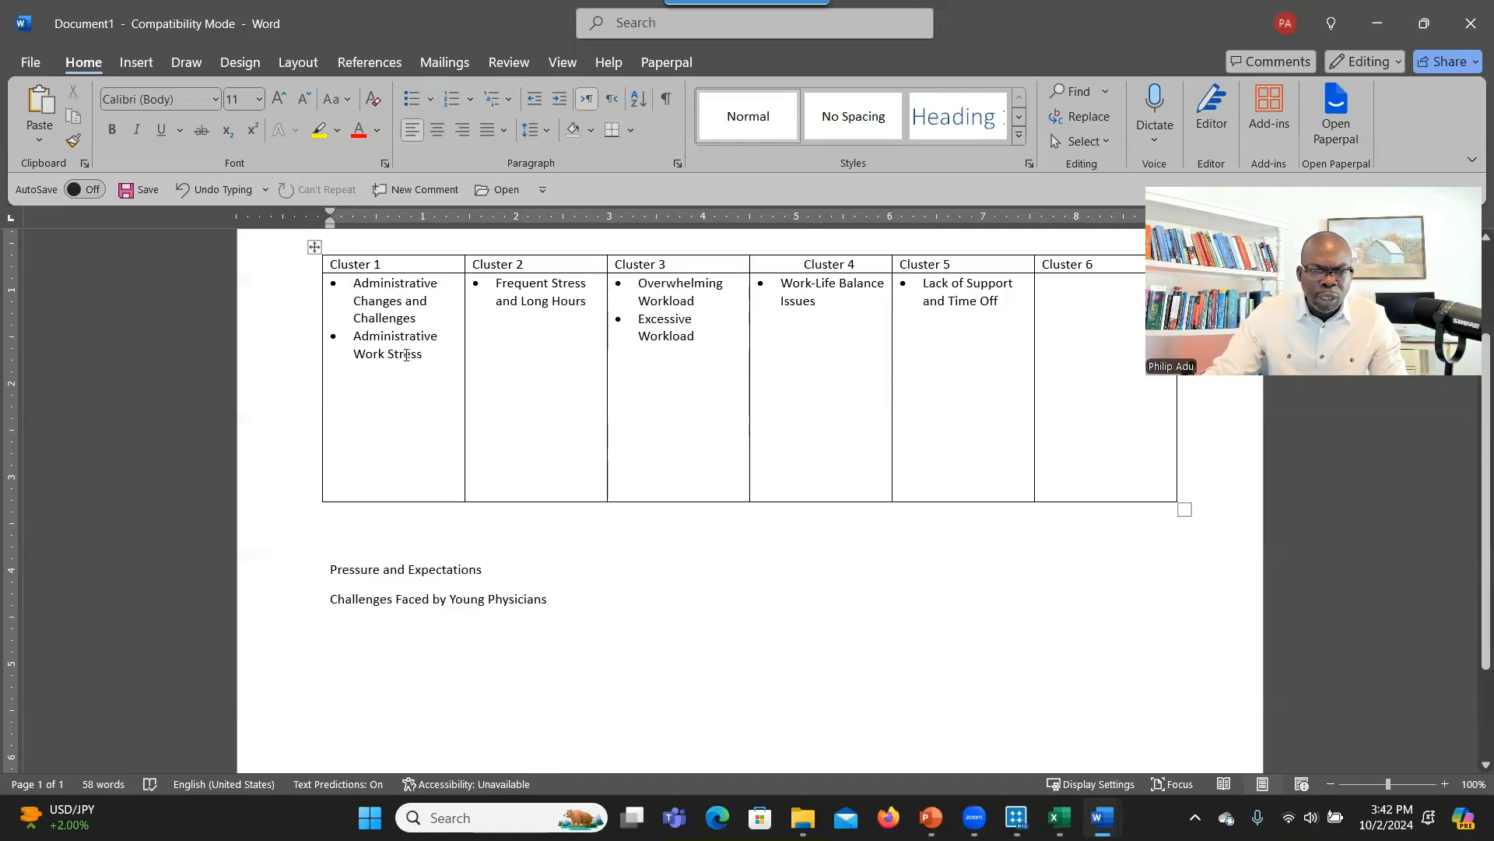
Move "Pressure and Expectations" from the list below the table into Cluster 3 as a third bullet, pasted as text only.
drag(407, 355, 357, 355)
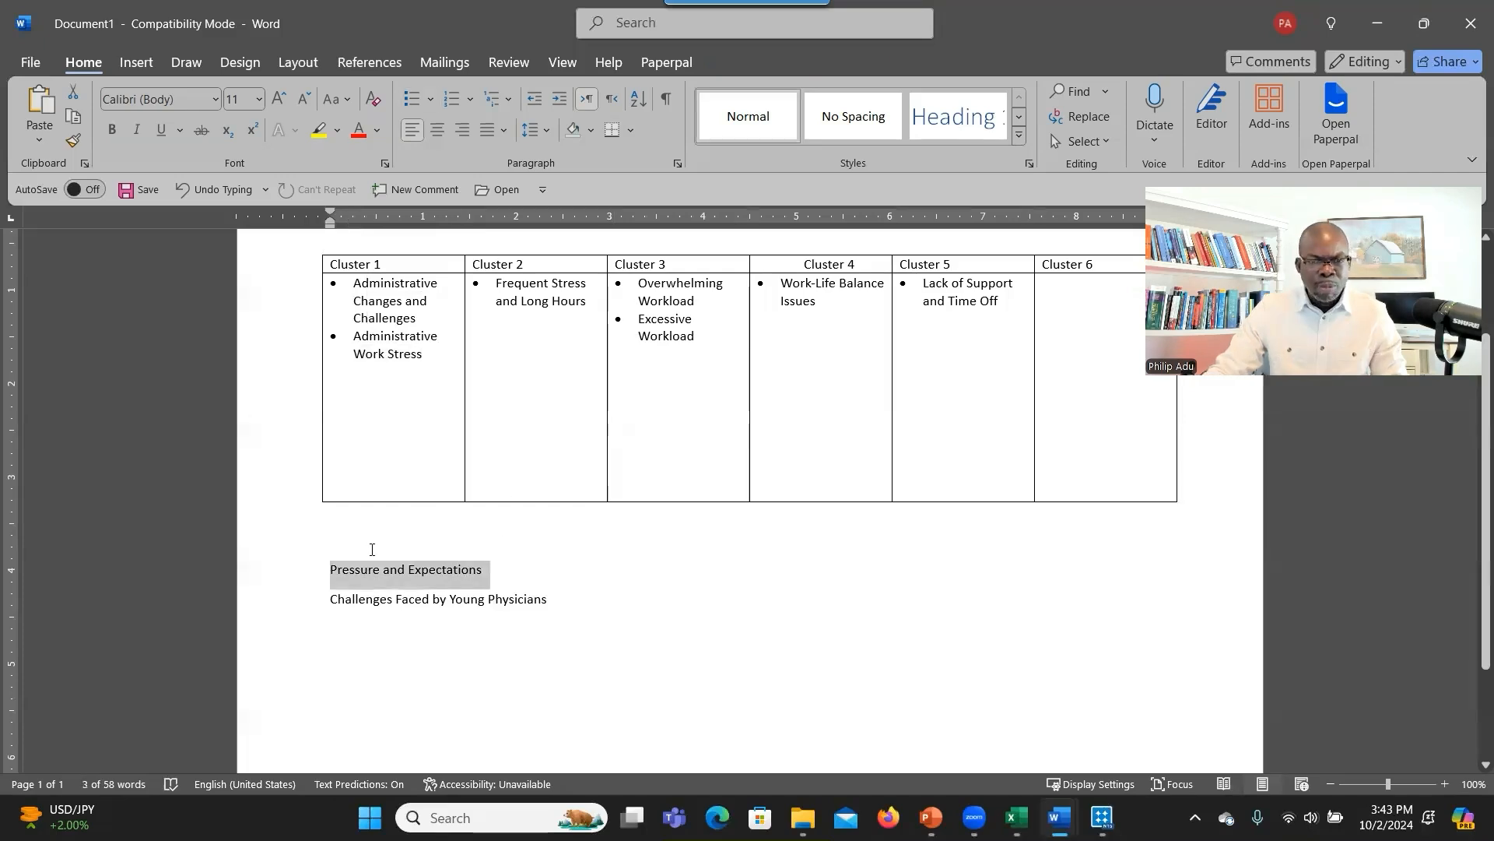
key(ctrl+c)
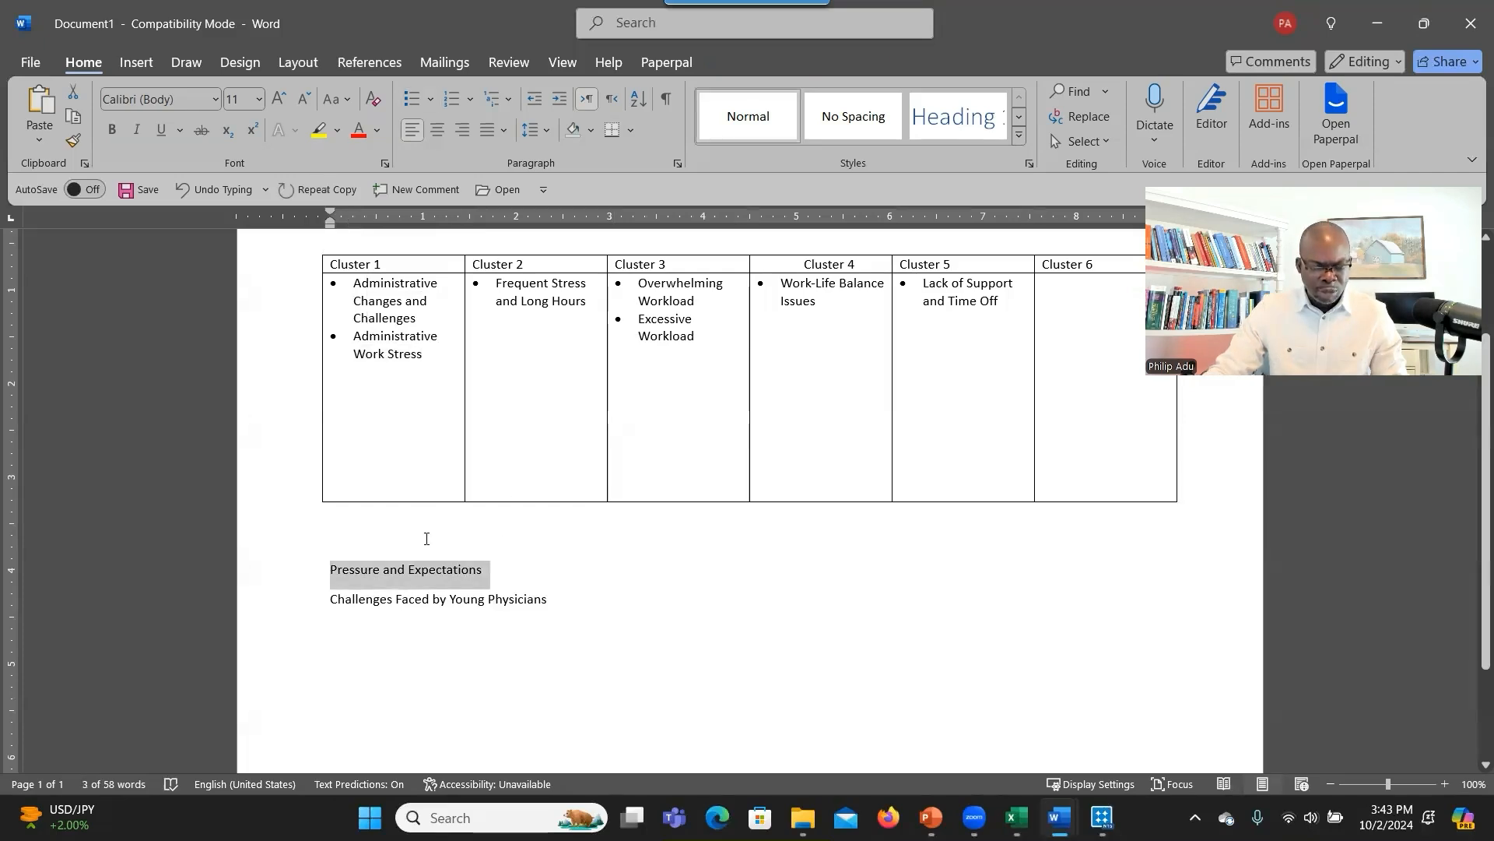
key(ctrl+x)
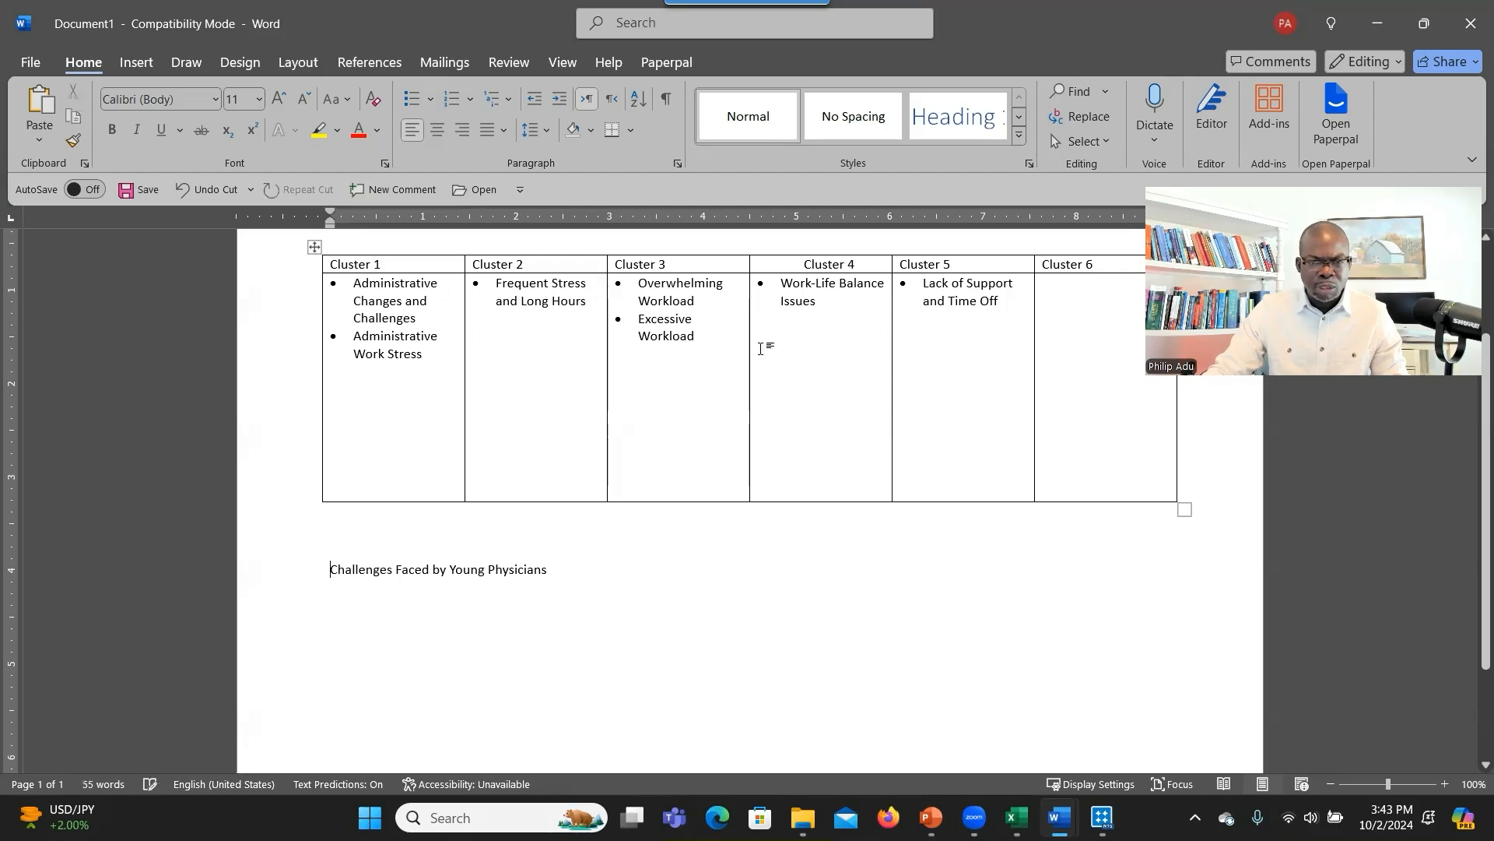
click(727, 343)
key(Return)
key(ctrl+v)
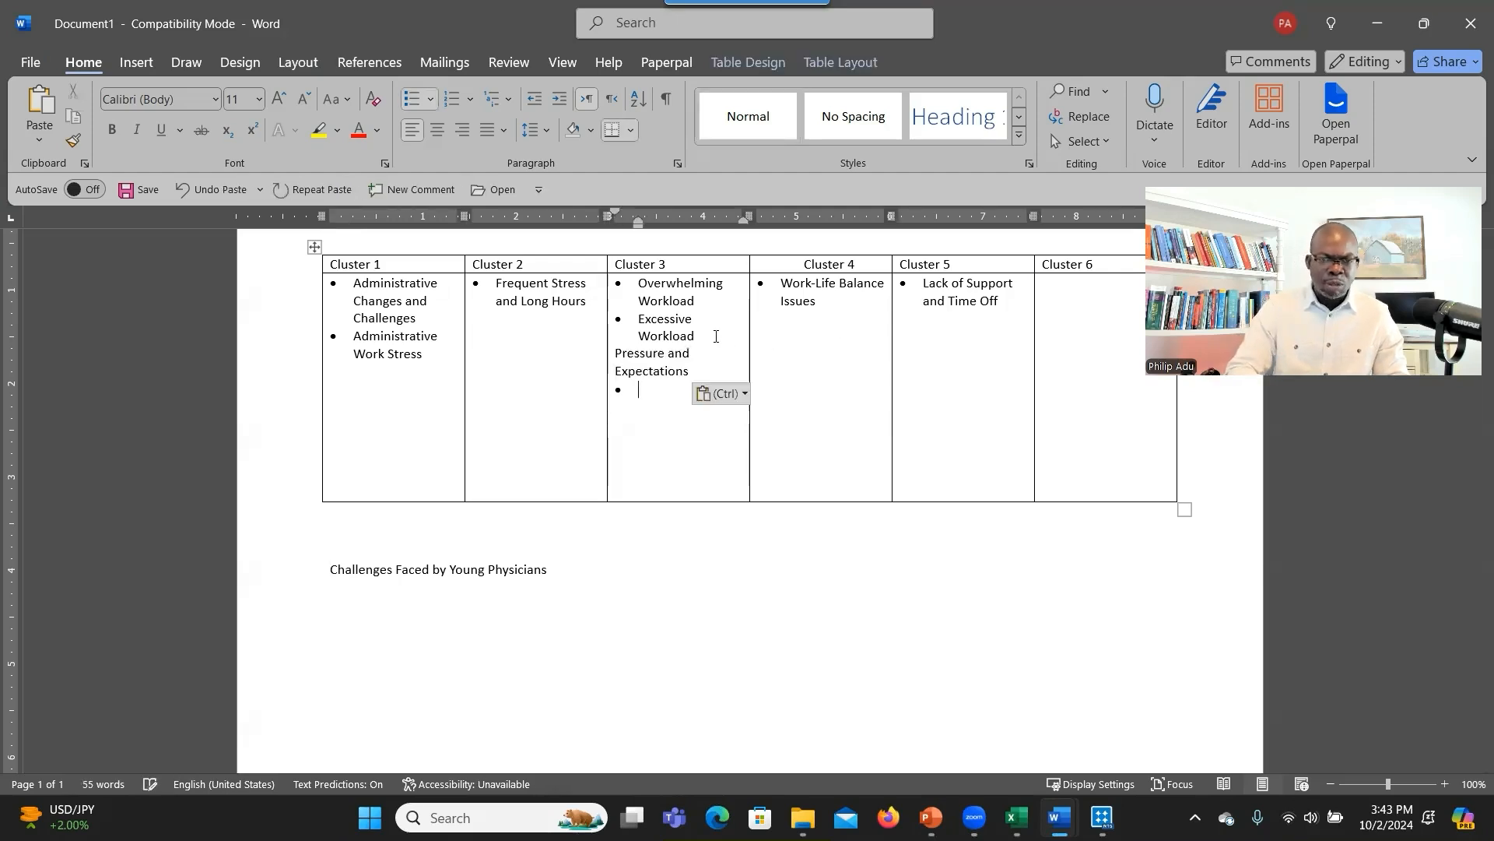
click(712, 394)
click(767, 451)
Copy "Challenges Faced by Young Physicians" into the cell under Cluster 6 as a bulleted item and delete it from below the table.
drag(550, 569, 327, 573)
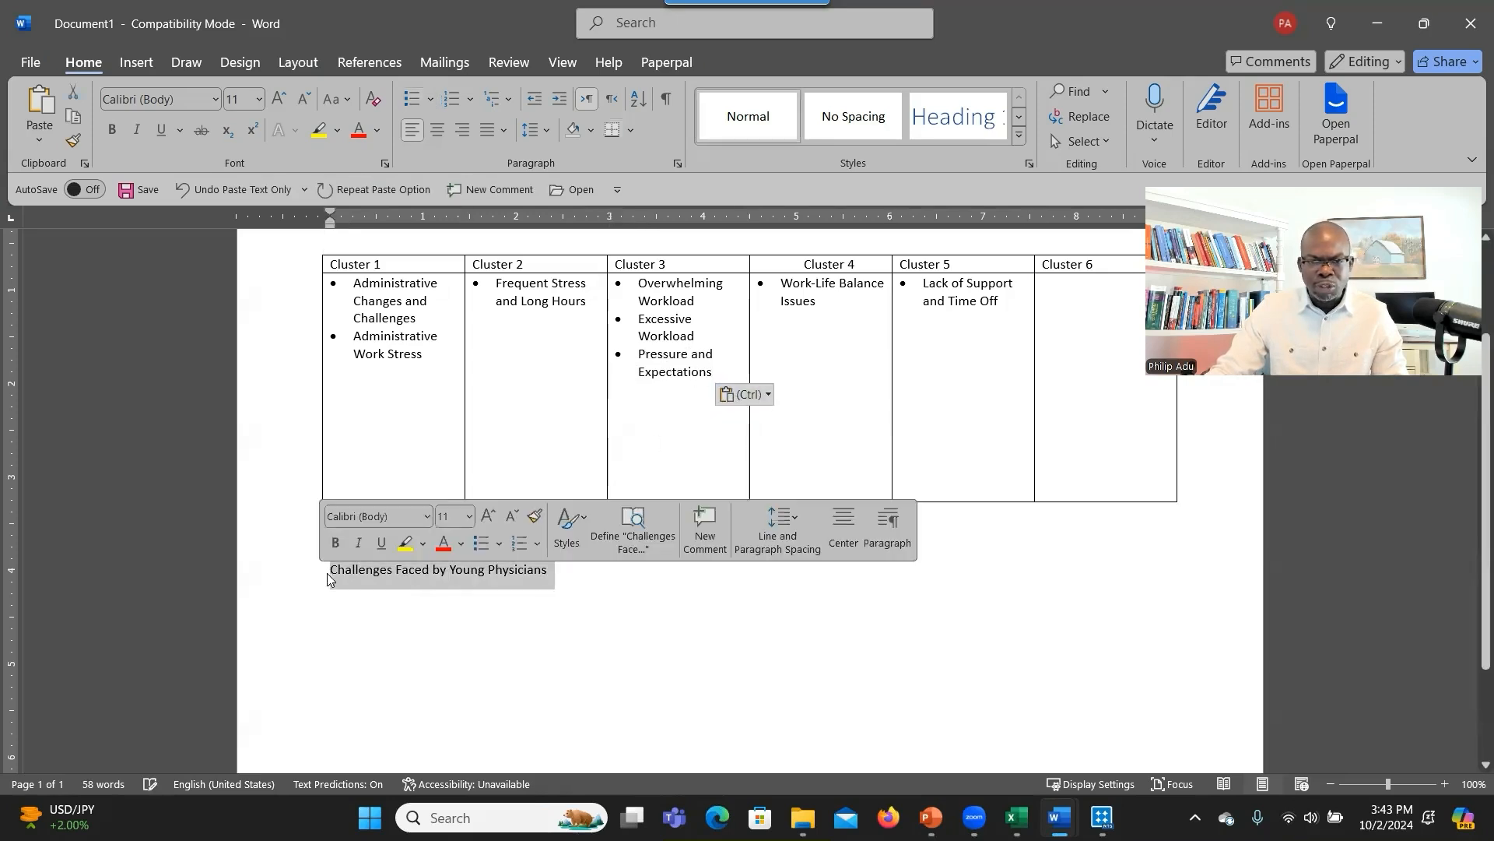
double_click(955, 359)
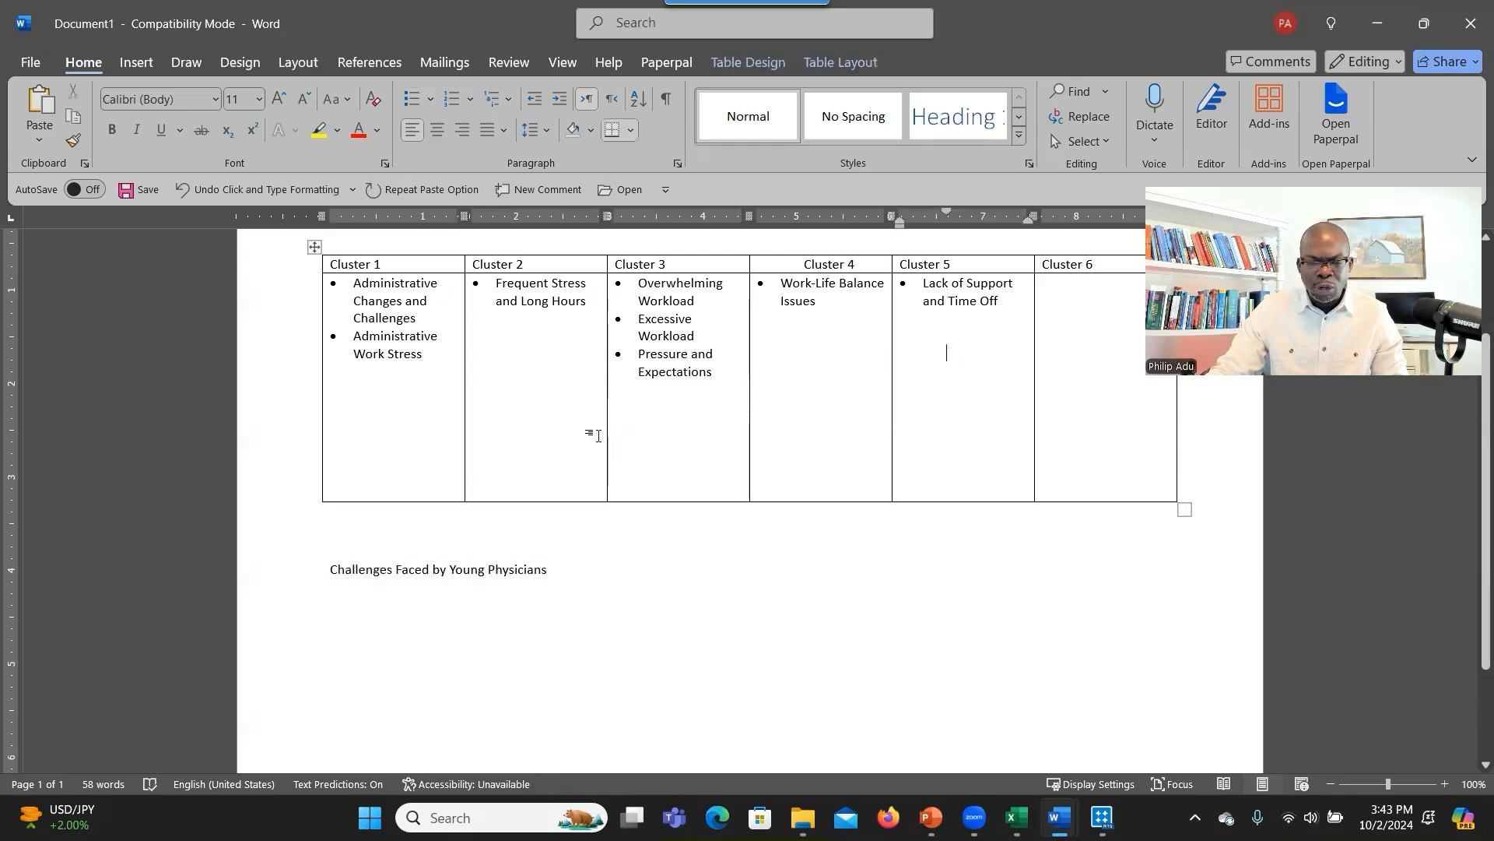
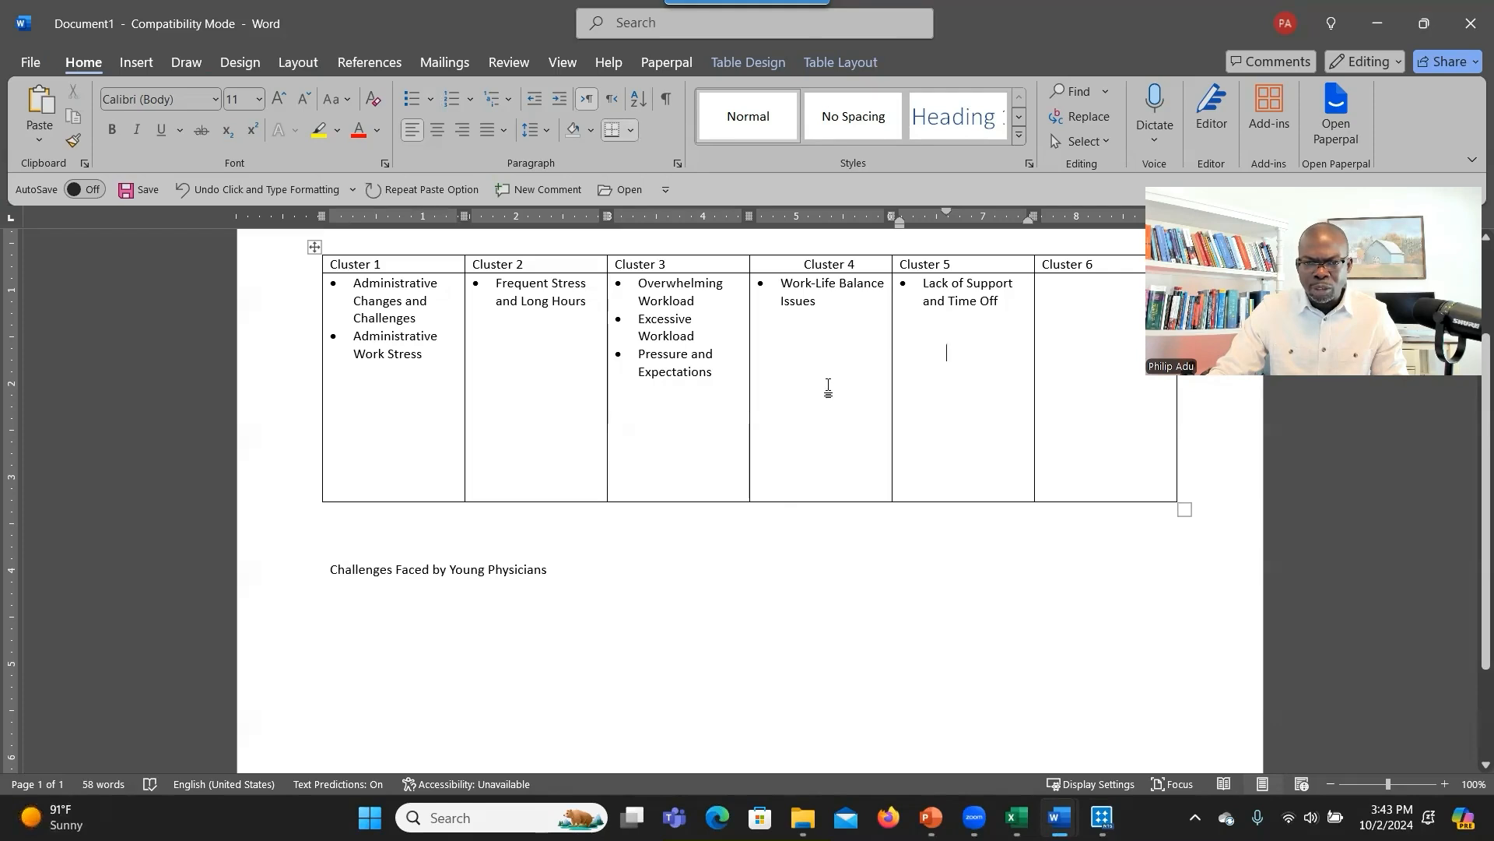
drag(550, 569, 356, 559)
key(ctrl+c)
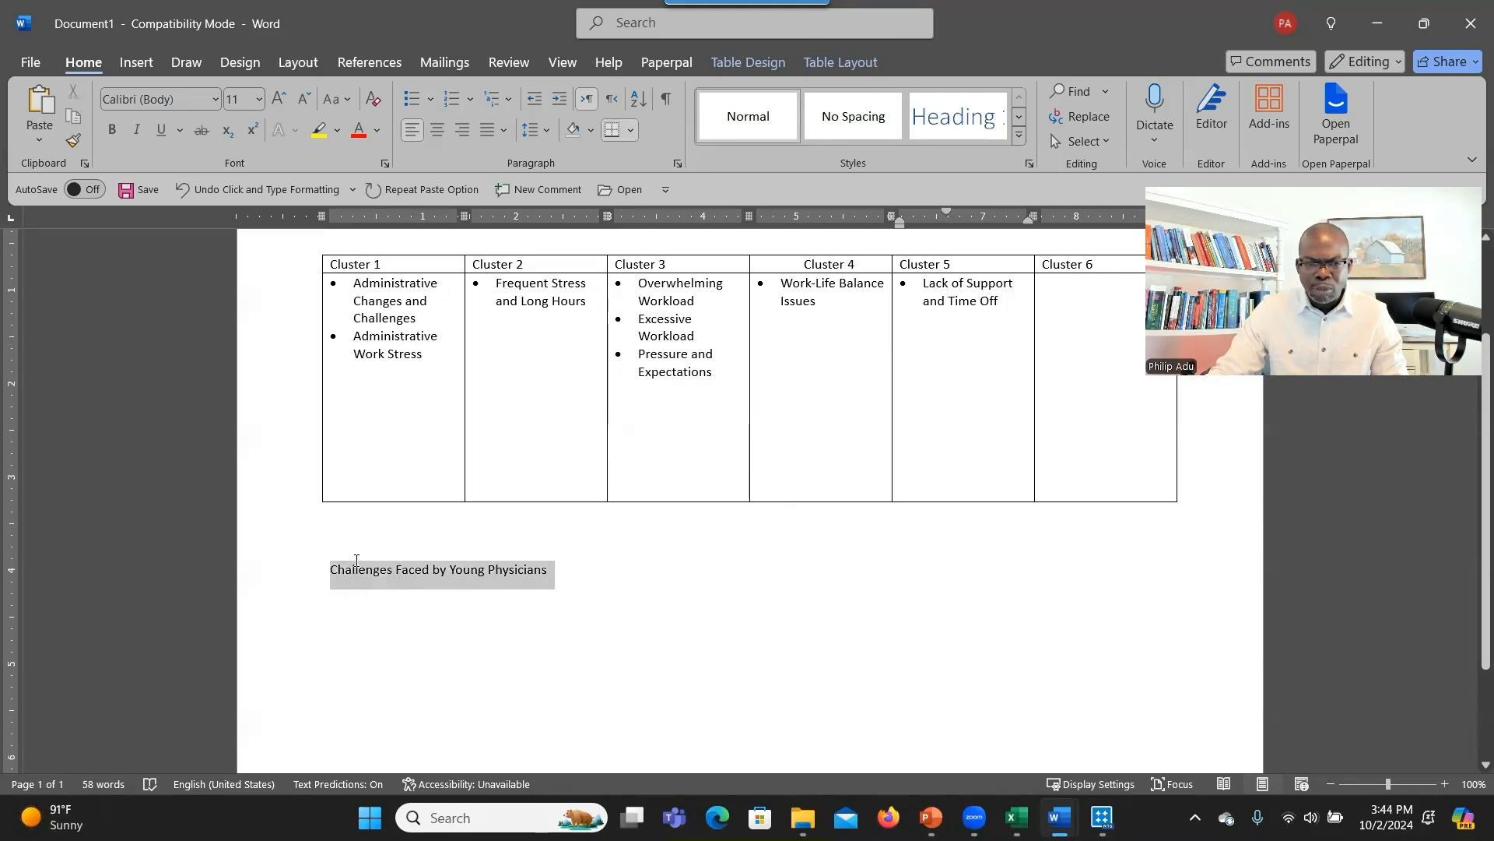
key(ctrl+z)
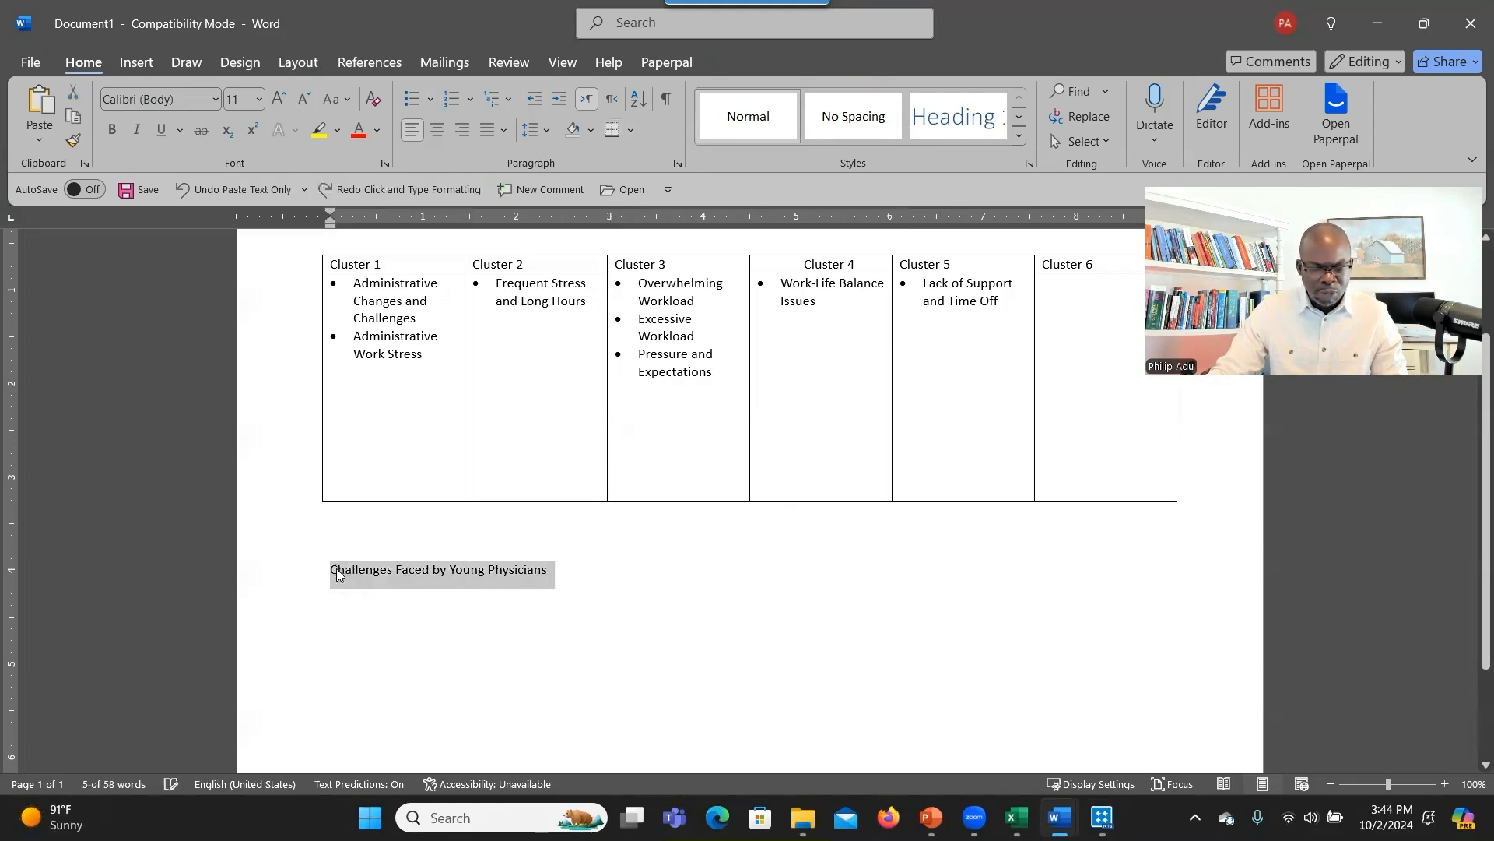
click(1072, 304)
key(ctrl+v)
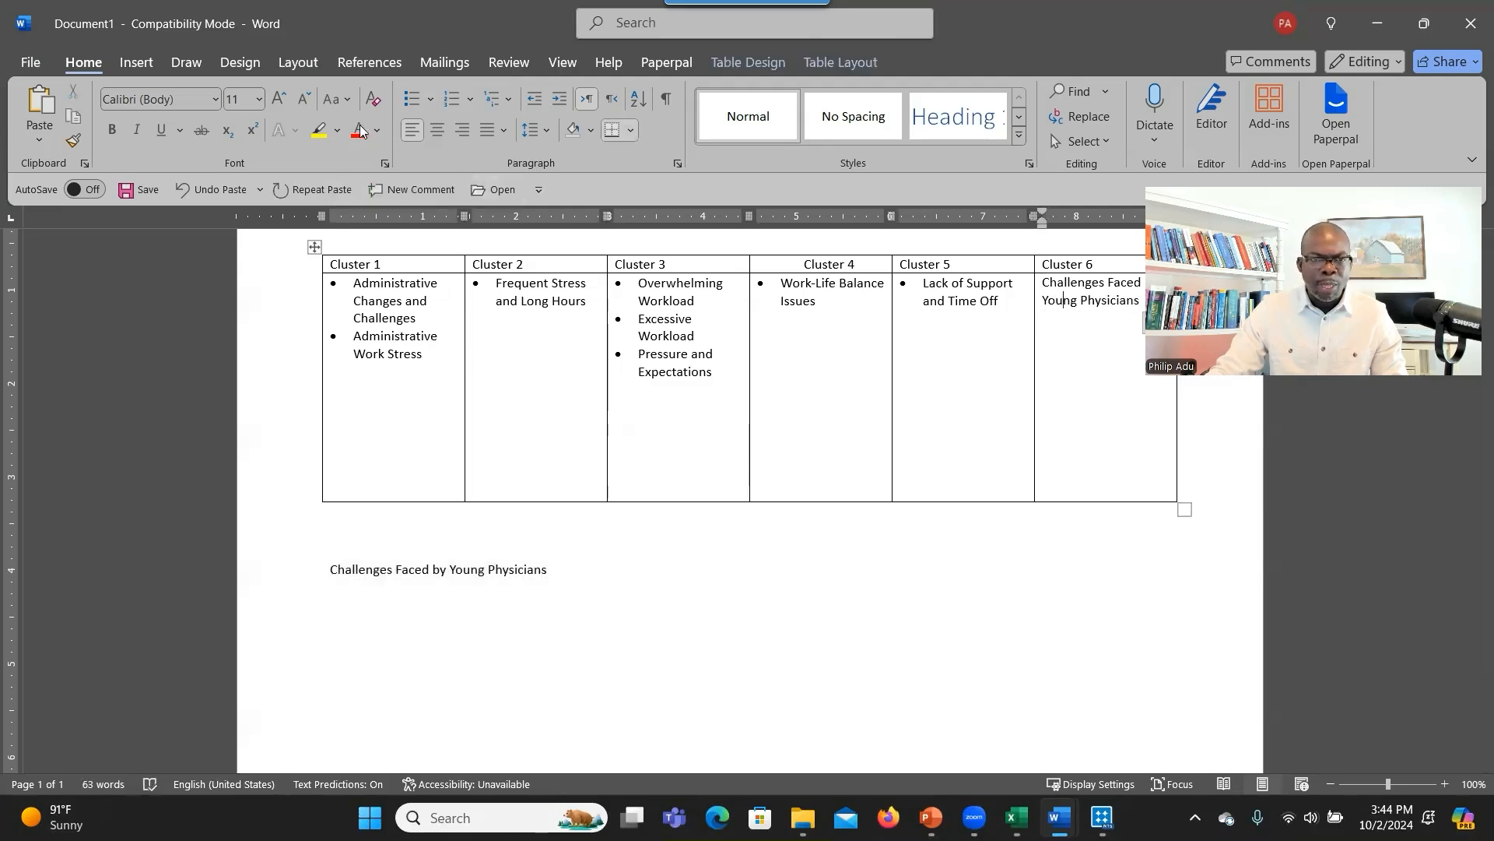
click(412, 99)
drag(557, 569, 333, 555)
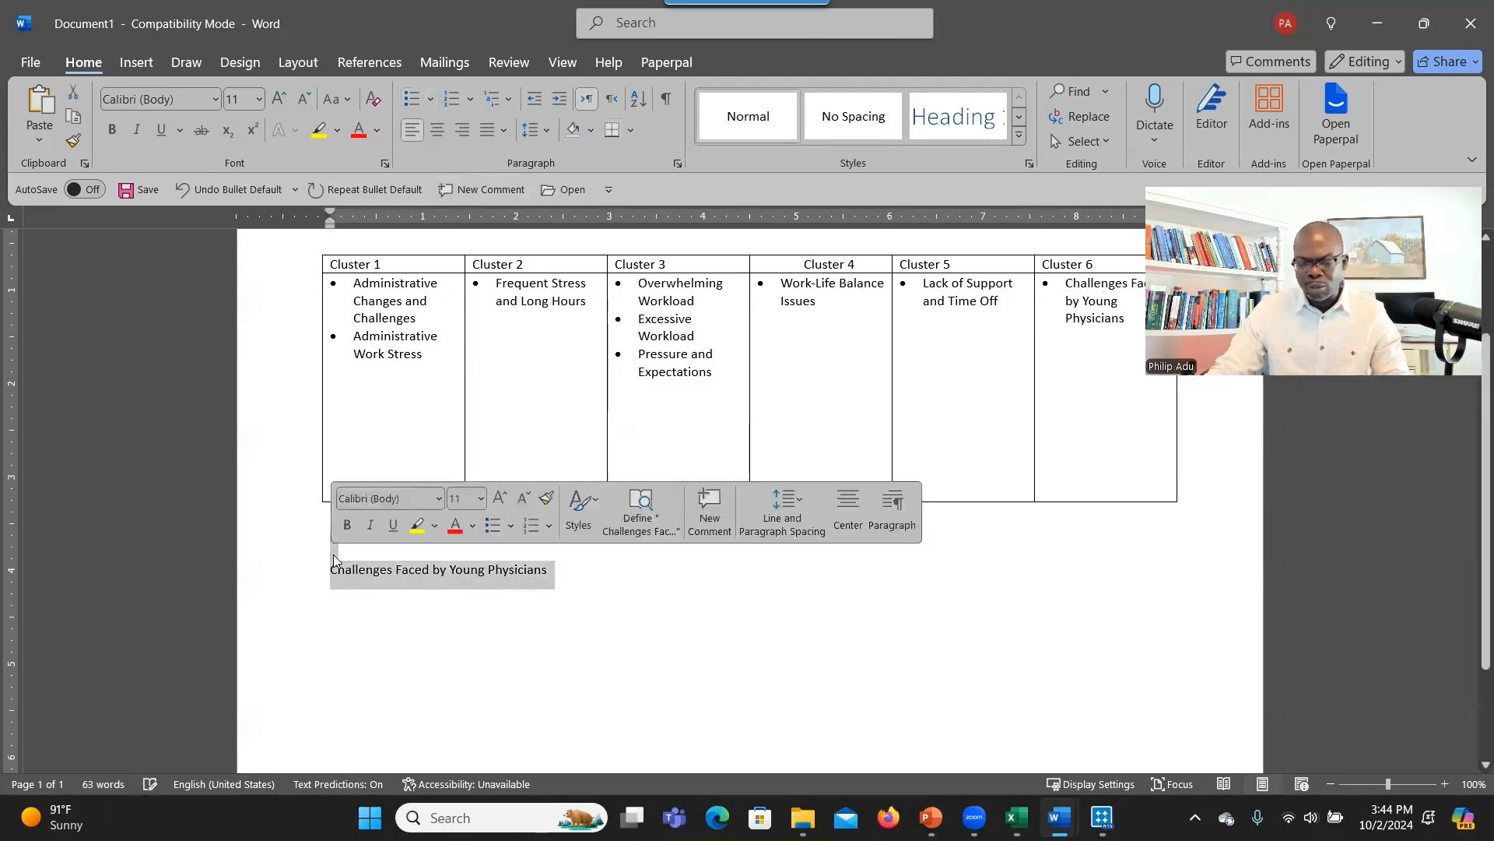
key(Delete)
scroll(517, 463, up, 3)
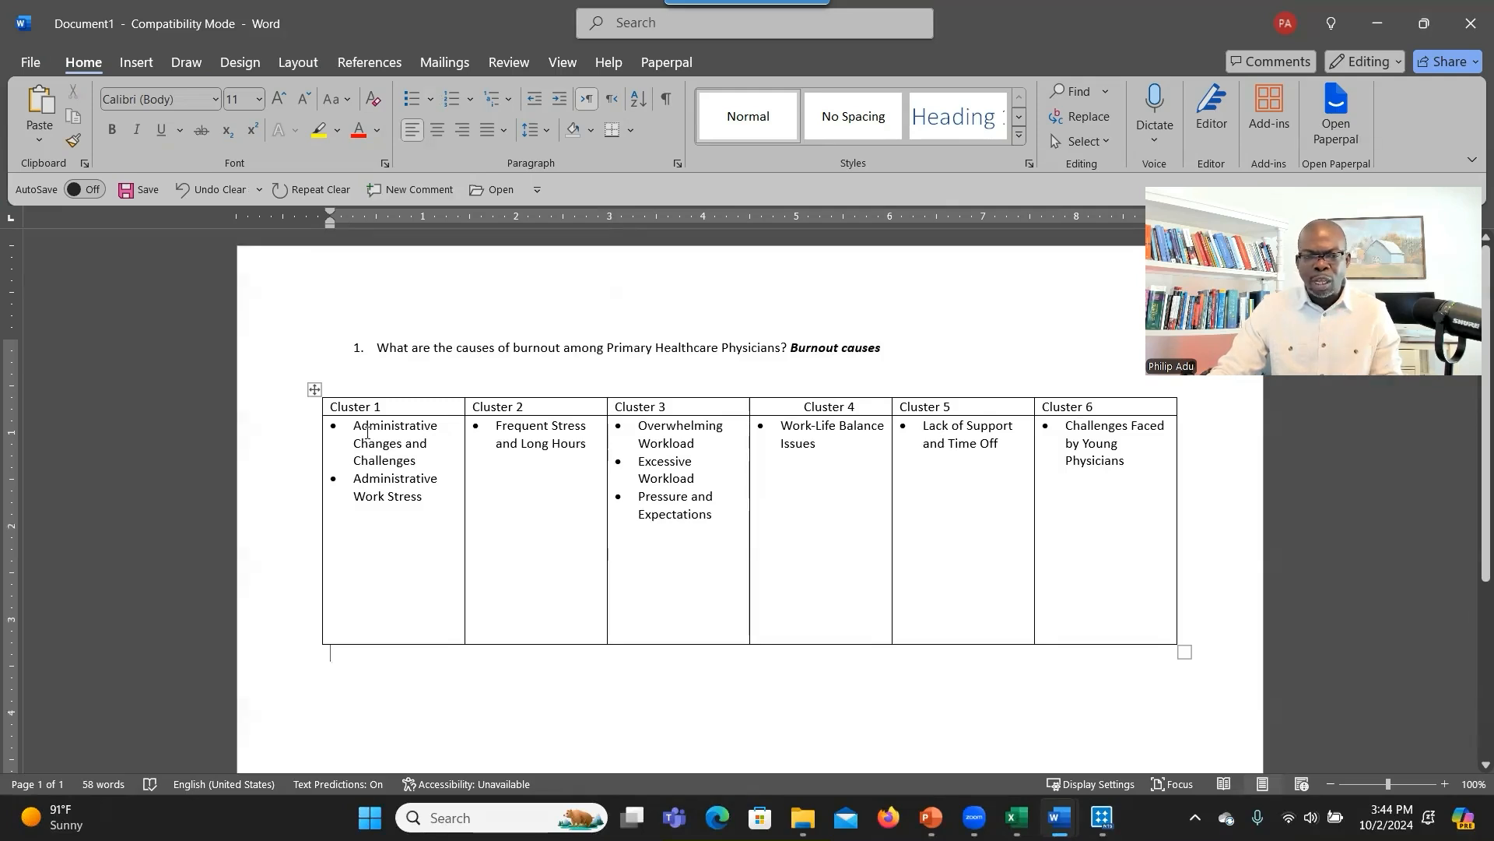
drag(363, 430, 430, 498)
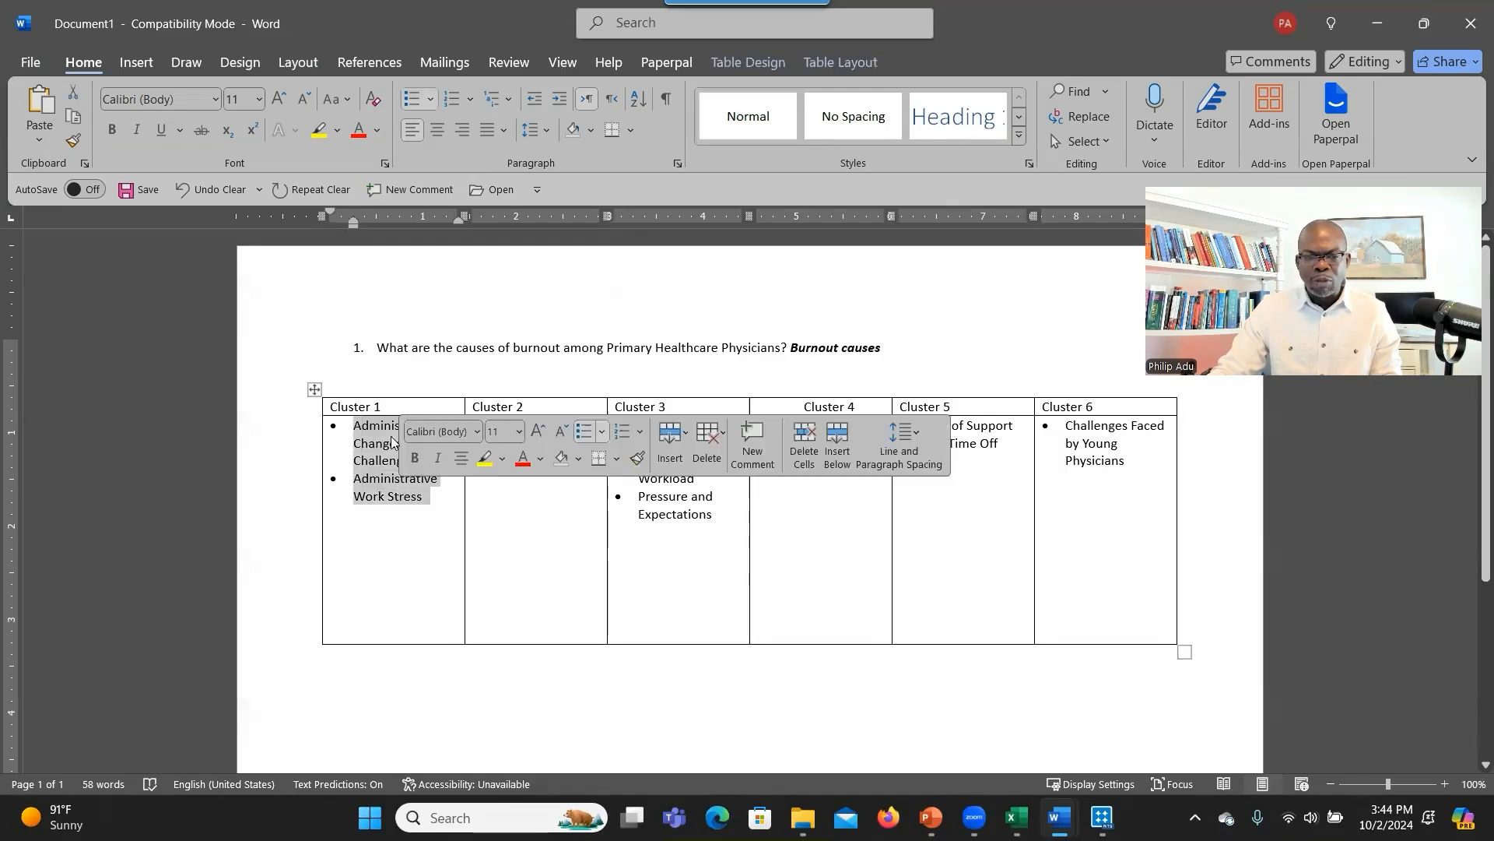
click(421, 405)
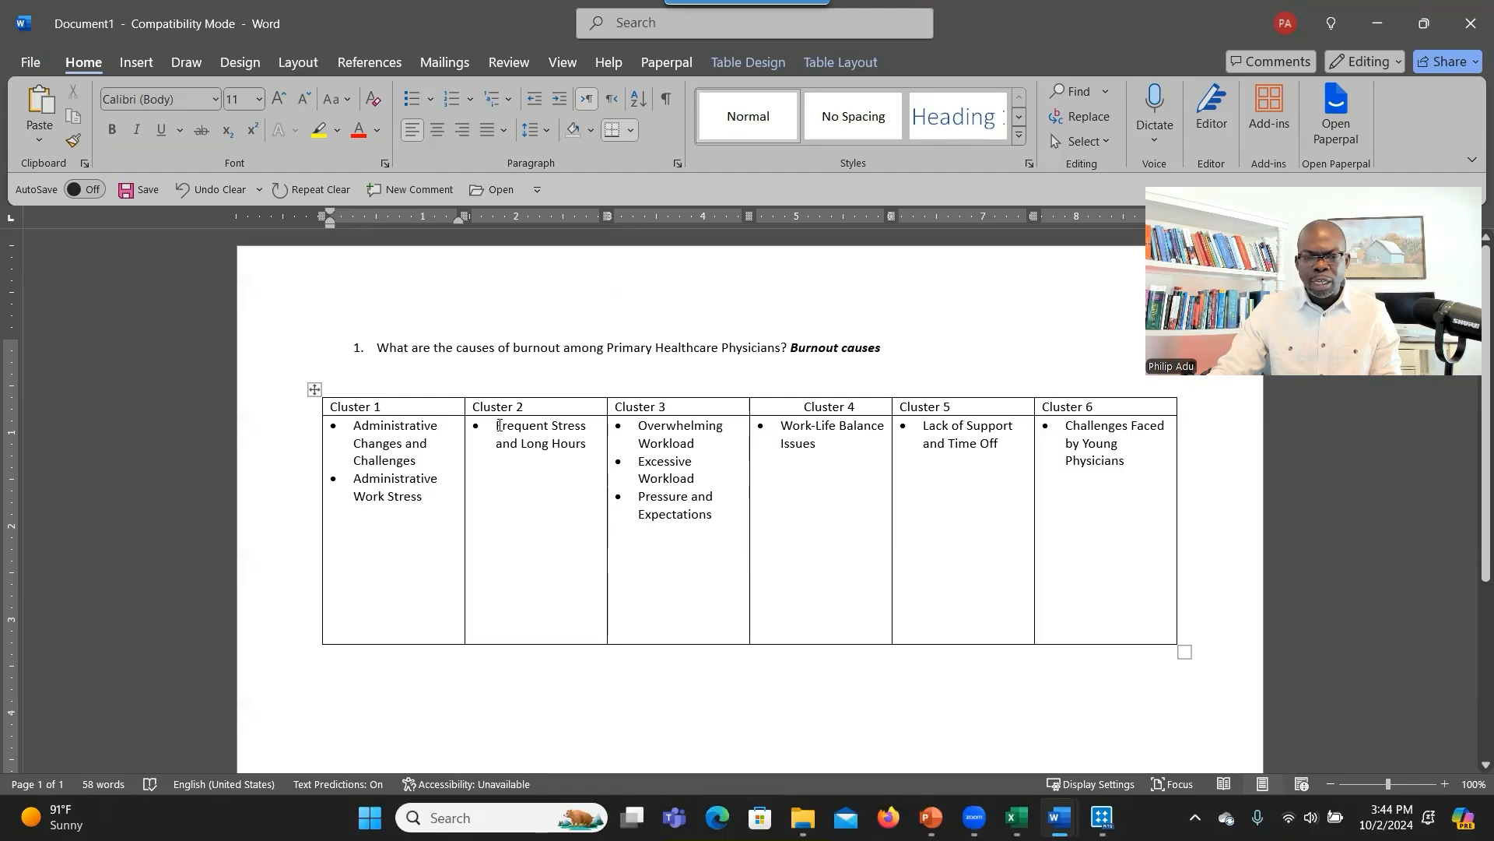
drag(492, 432, 591, 445)
click(568, 443)
click(528, 406)
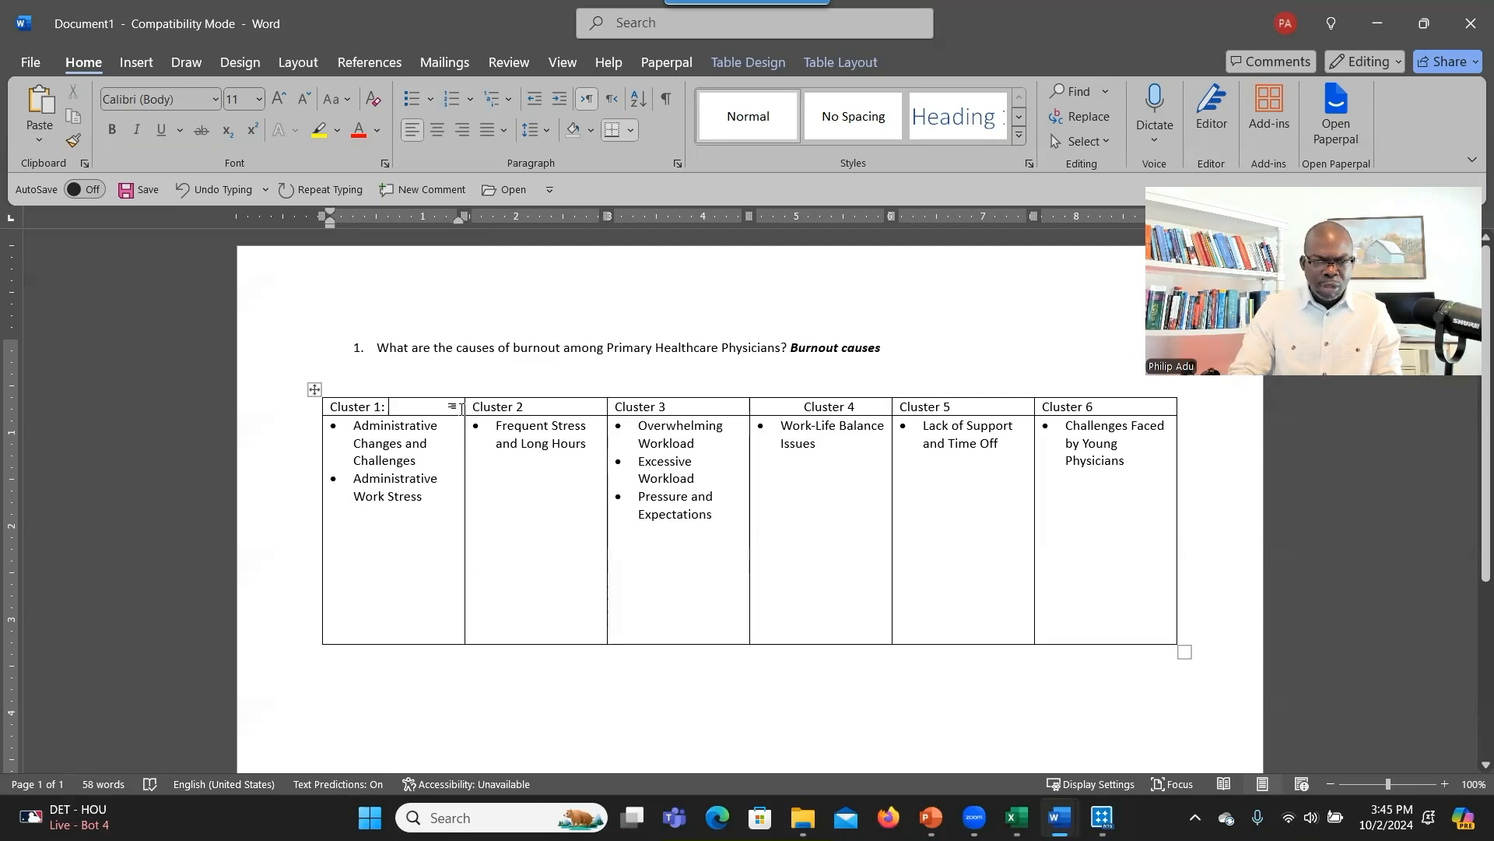
Extend the first column heading to "Cluster 1: Administrative Work-related Stress", reusing the text of its second bullet pasted as text only.
click(383, 406)
text(:)
drag(355, 478, 407, 494)
right_click(407, 494)
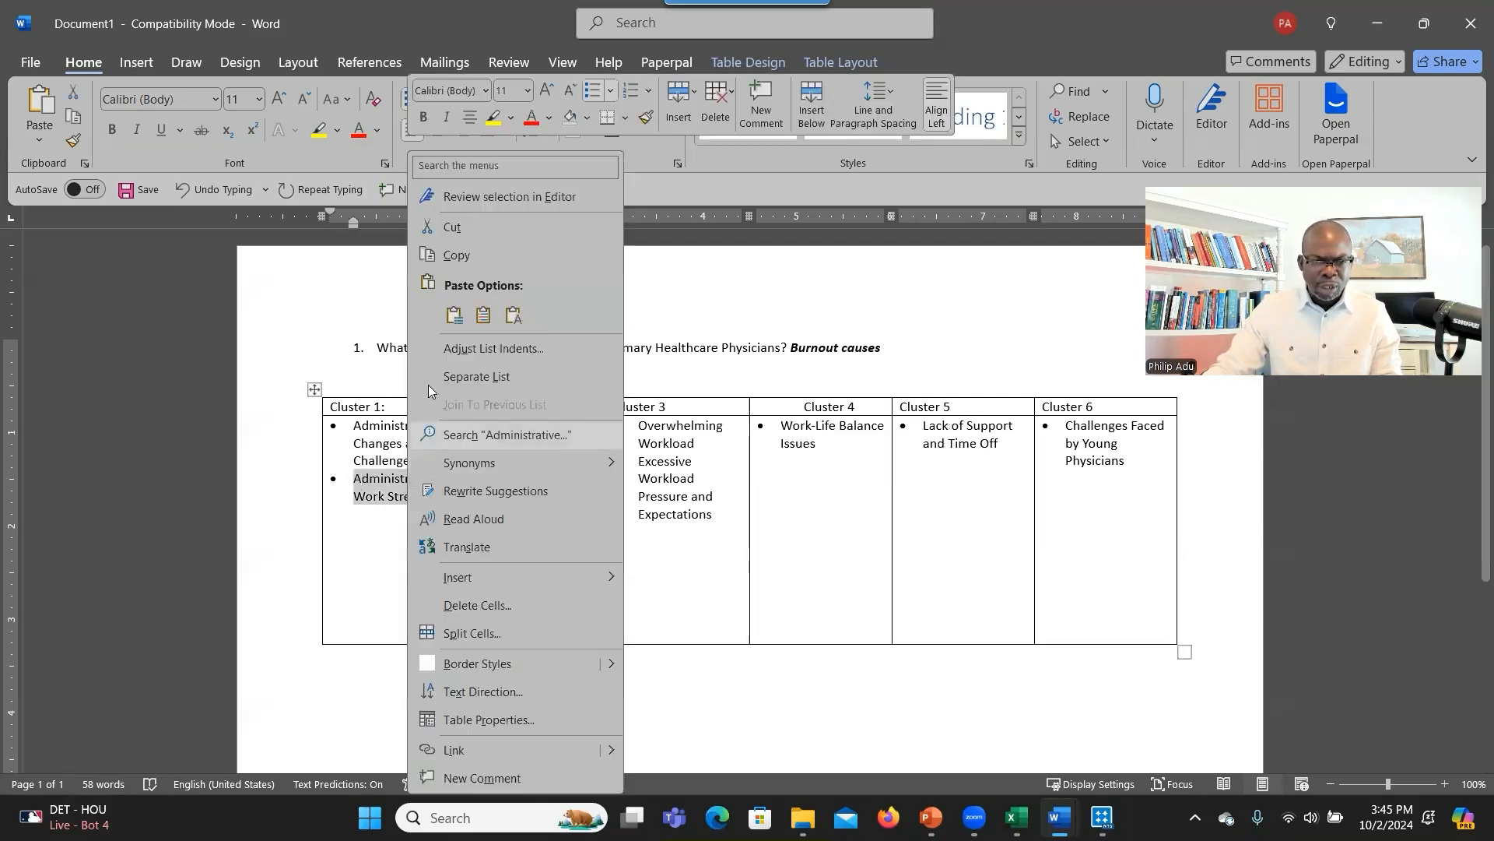
click(447, 254)
click(412, 411)
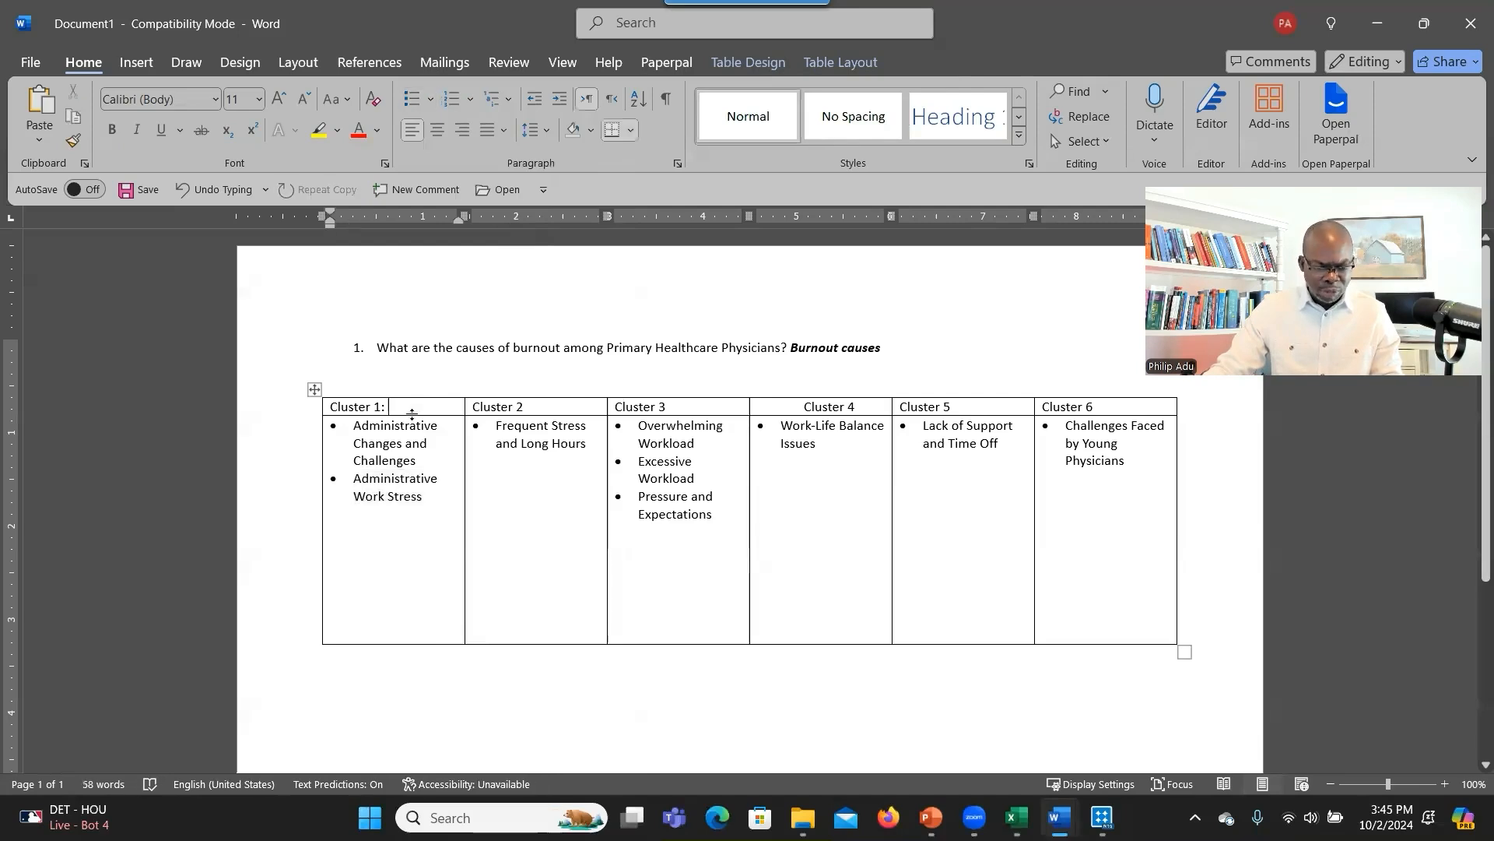
key(ctrl+v)
click(466, 466)
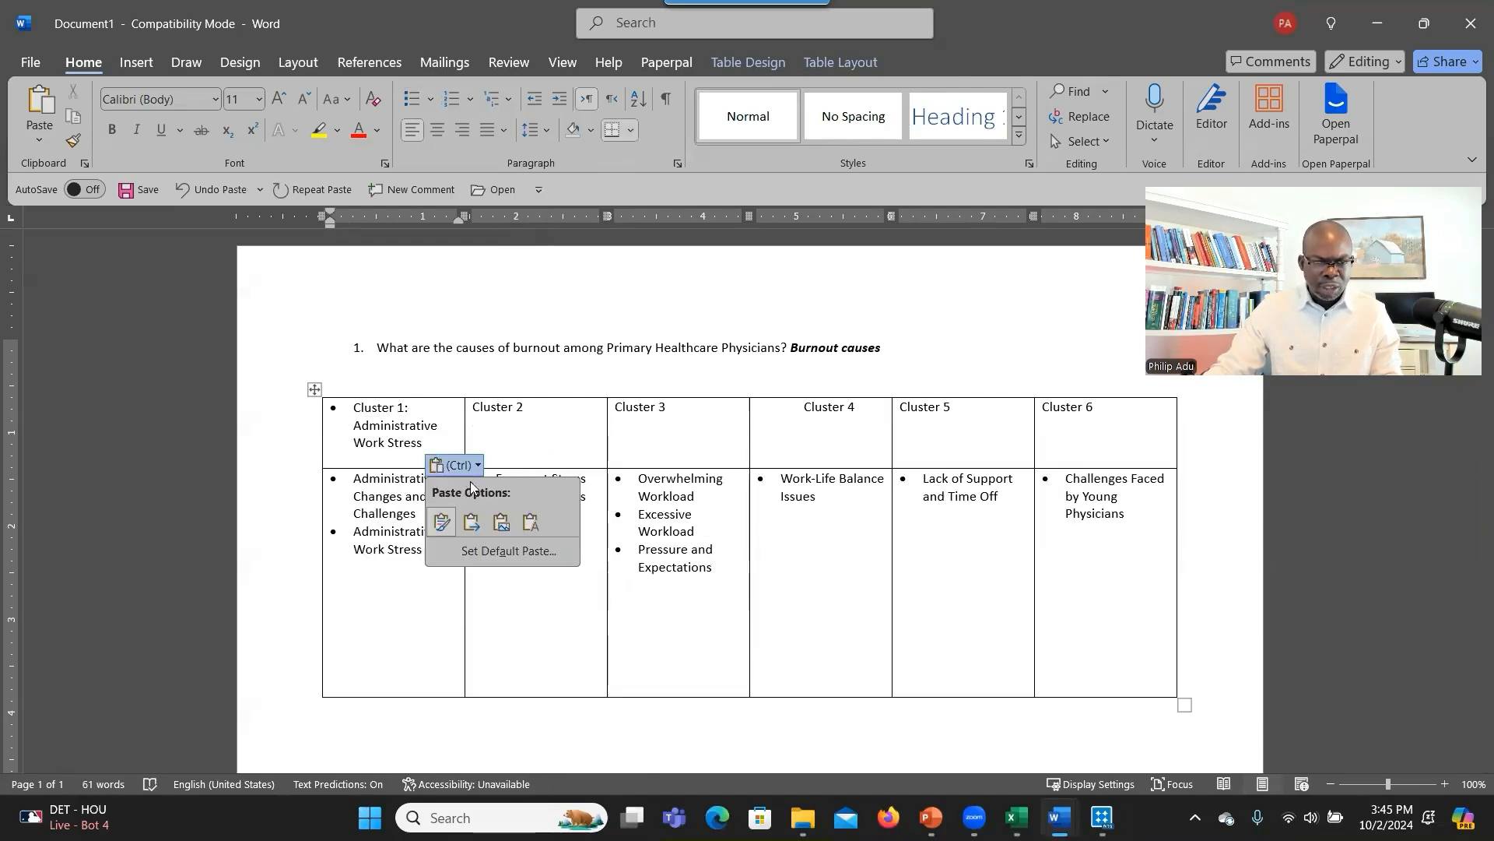
click(524, 529)
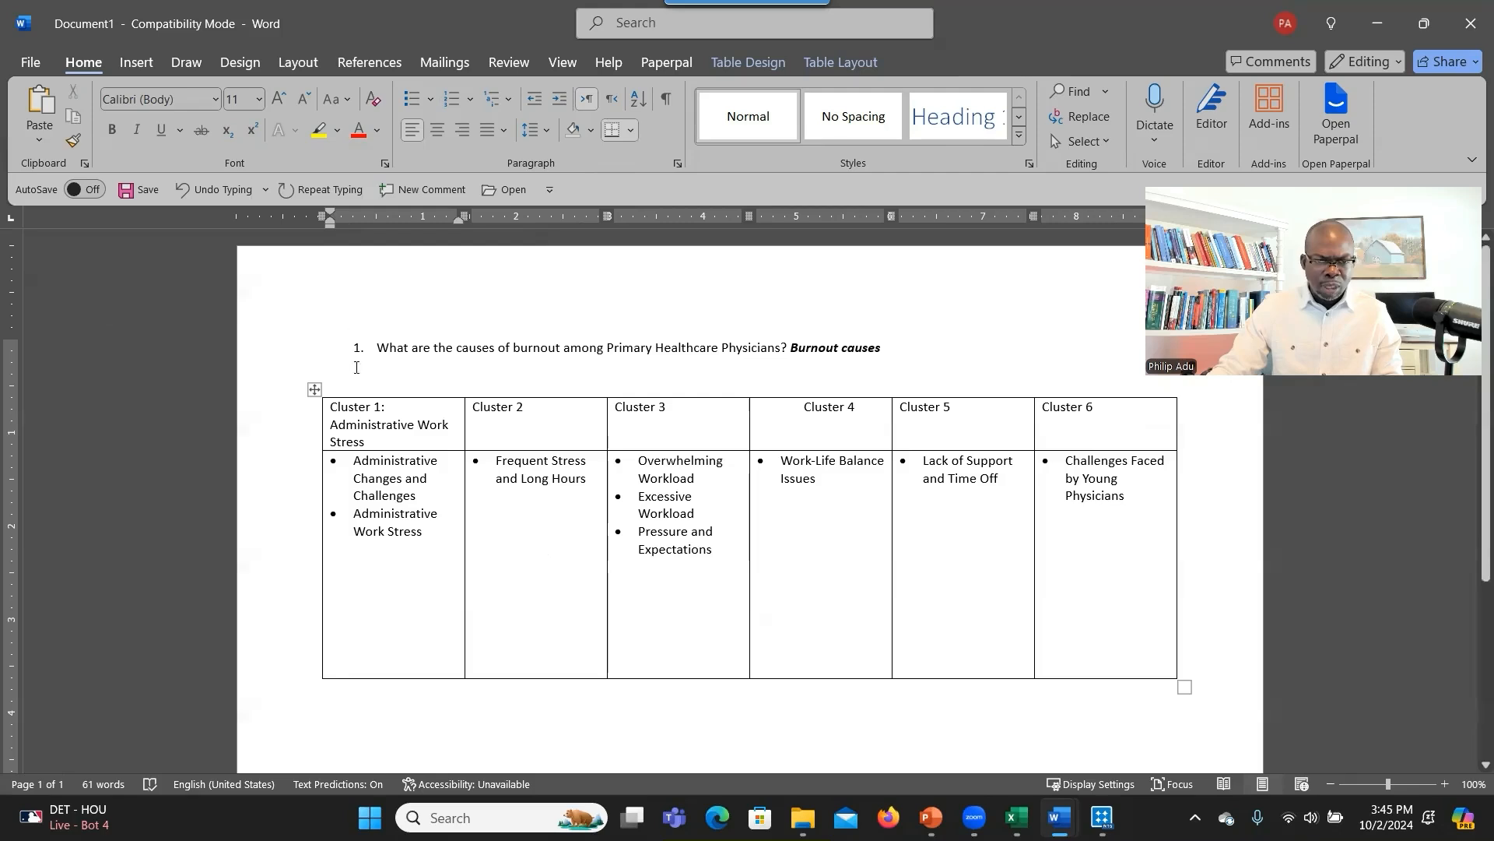
click(332, 442)
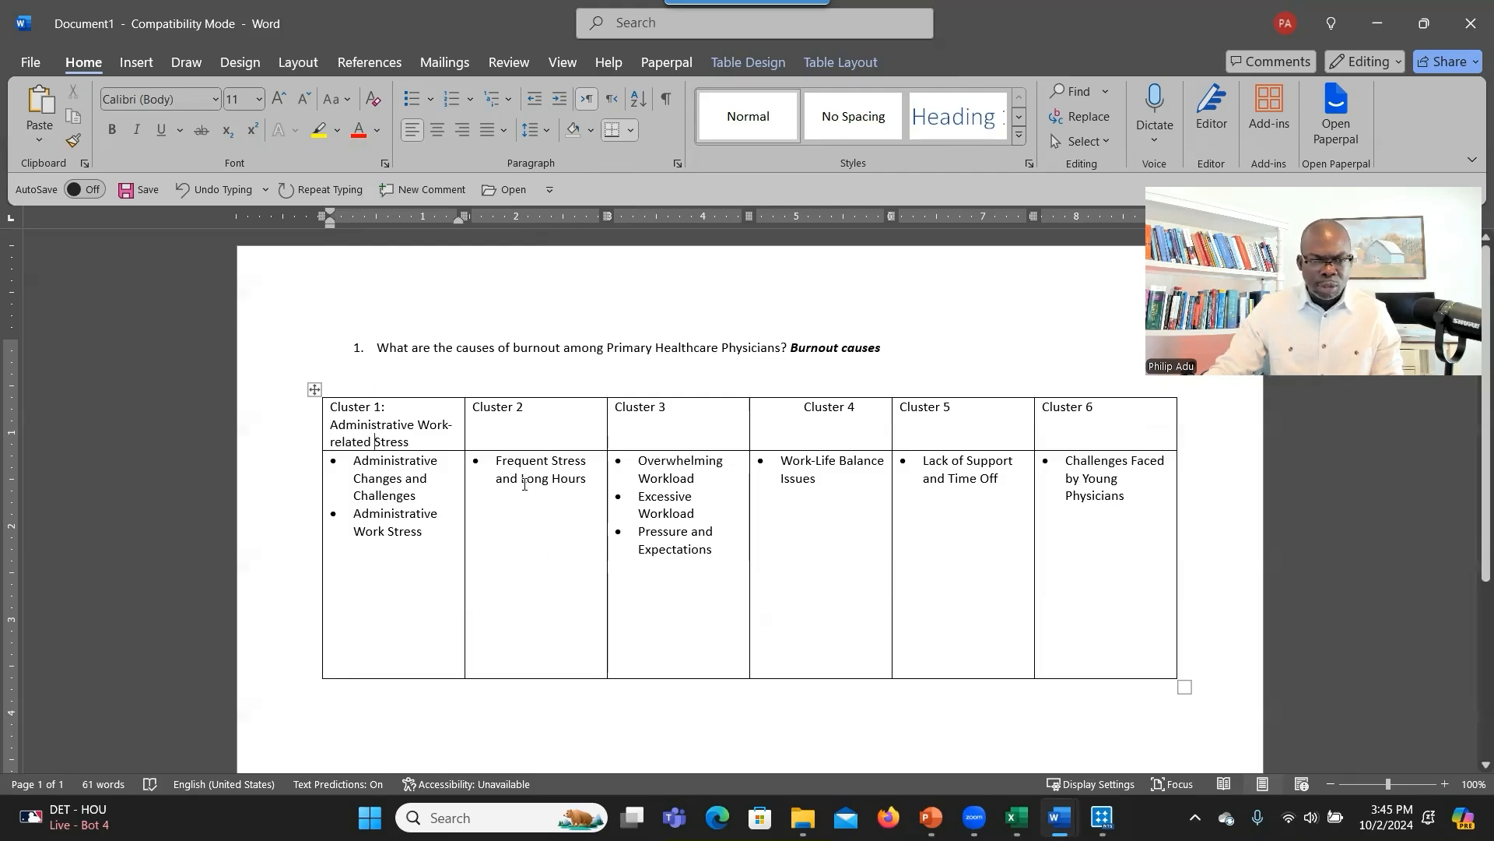
click(565, 496)
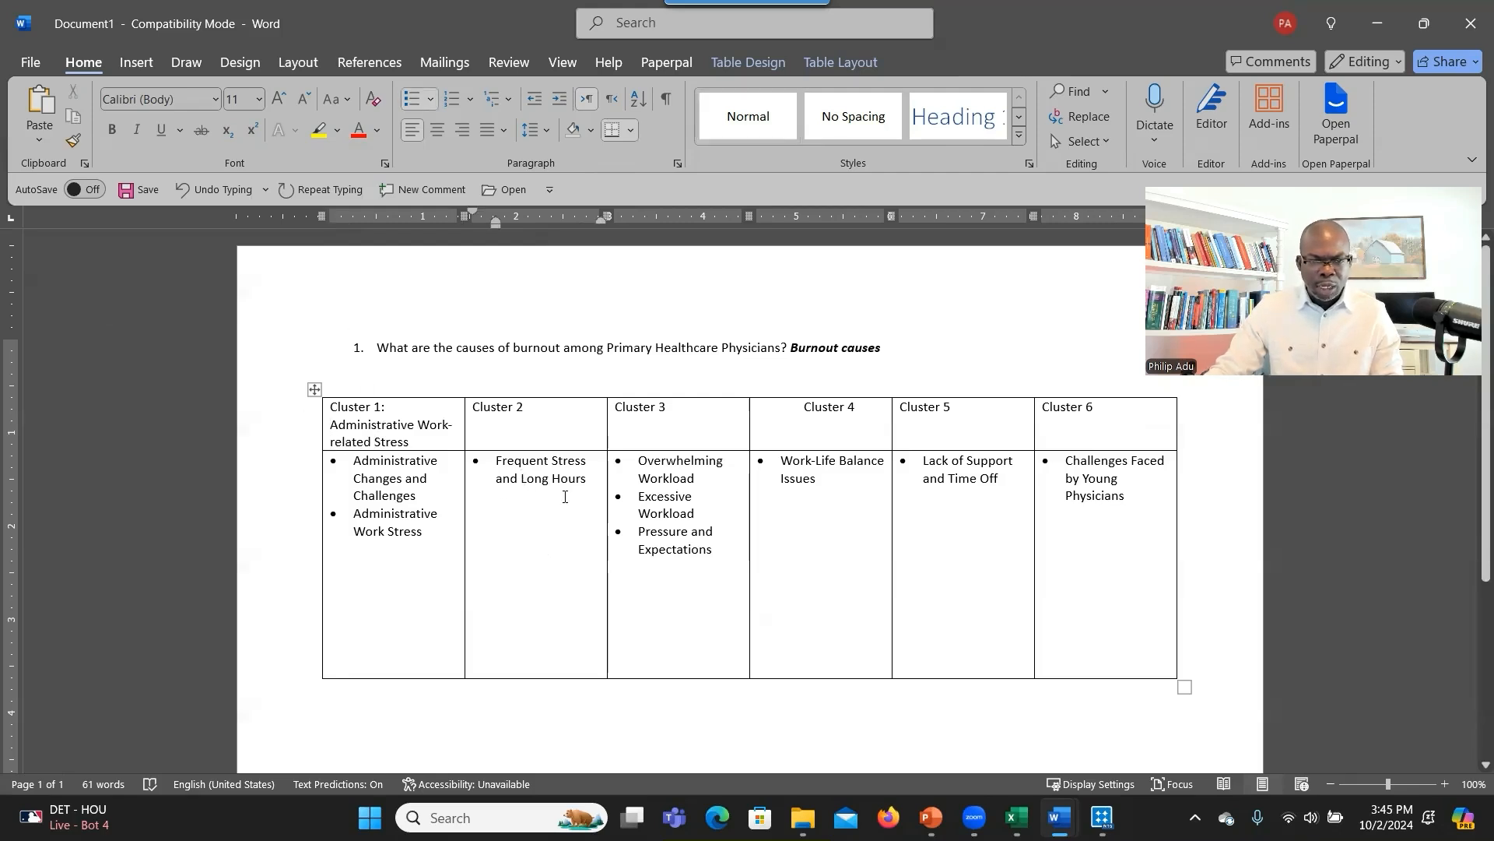
mouse_move(495, 465)
mouse_down()
mouse_move(531, 473)
mouse_move(501, 465)
mouse_up()
click(501, 465)
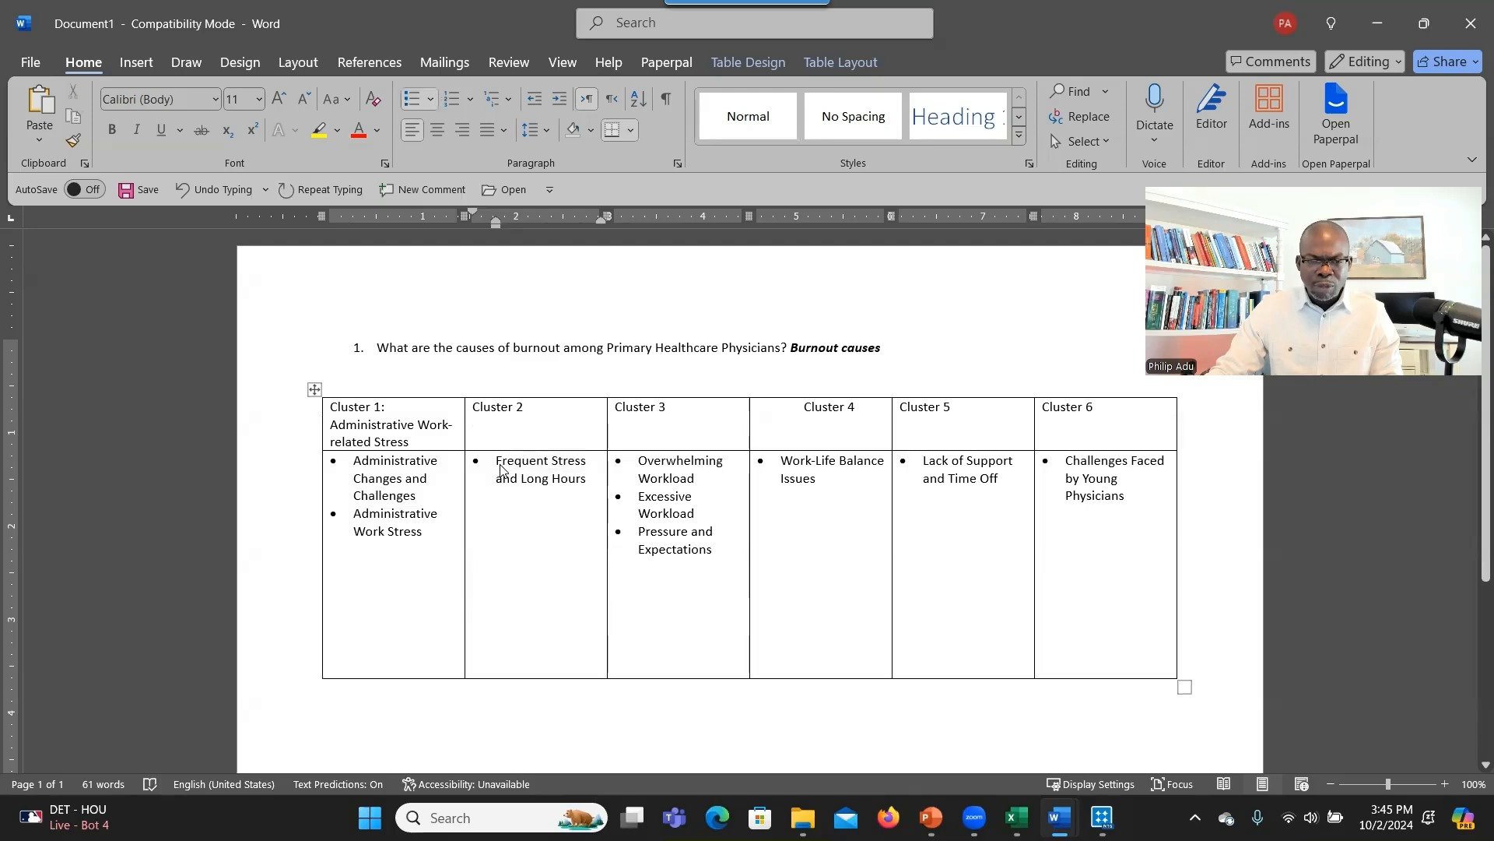
double_click(676, 537)
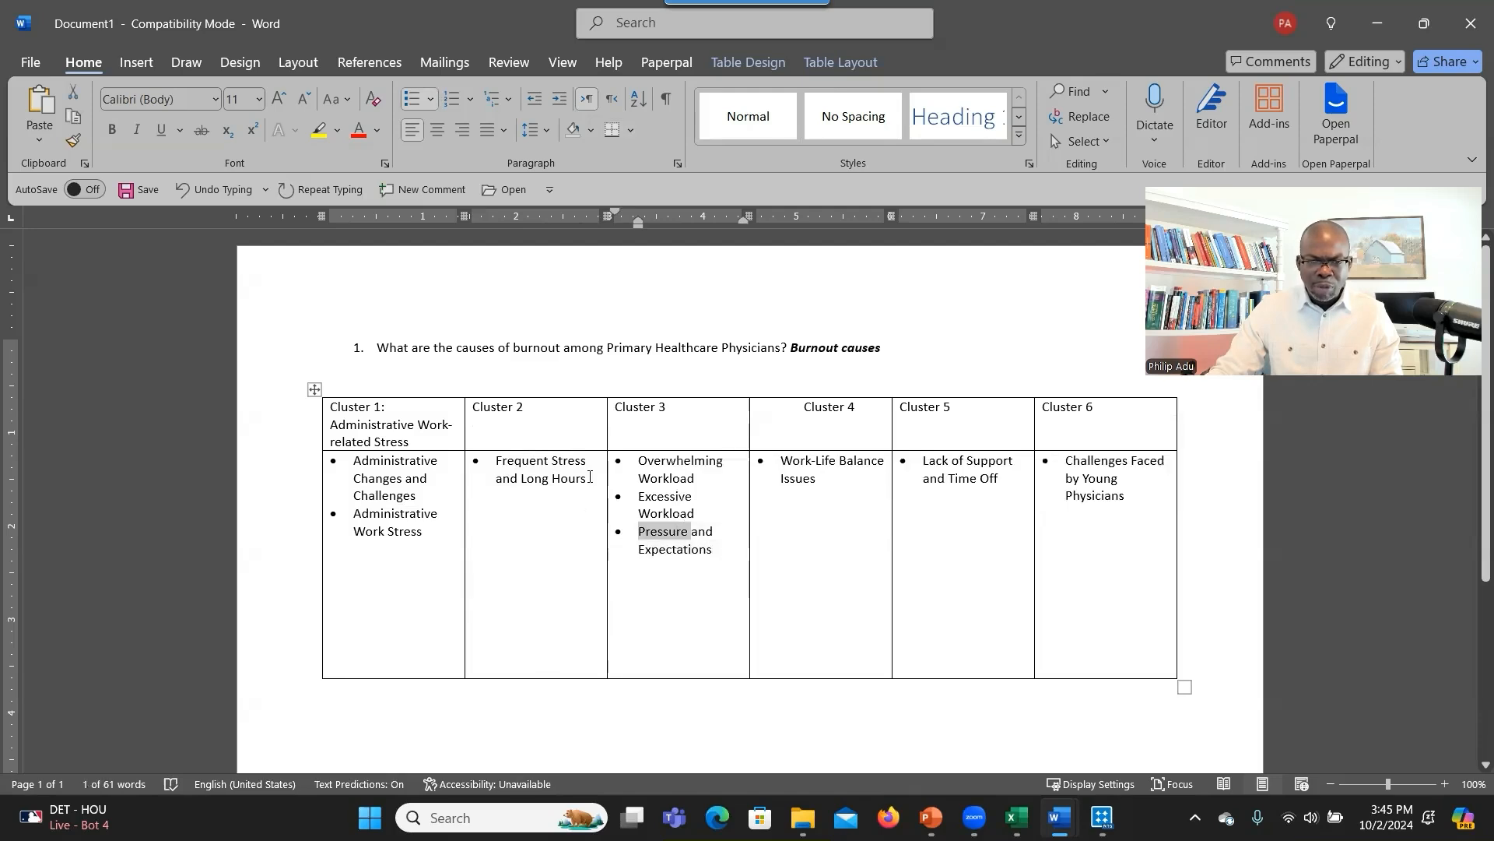
drag(586, 482, 520, 481)
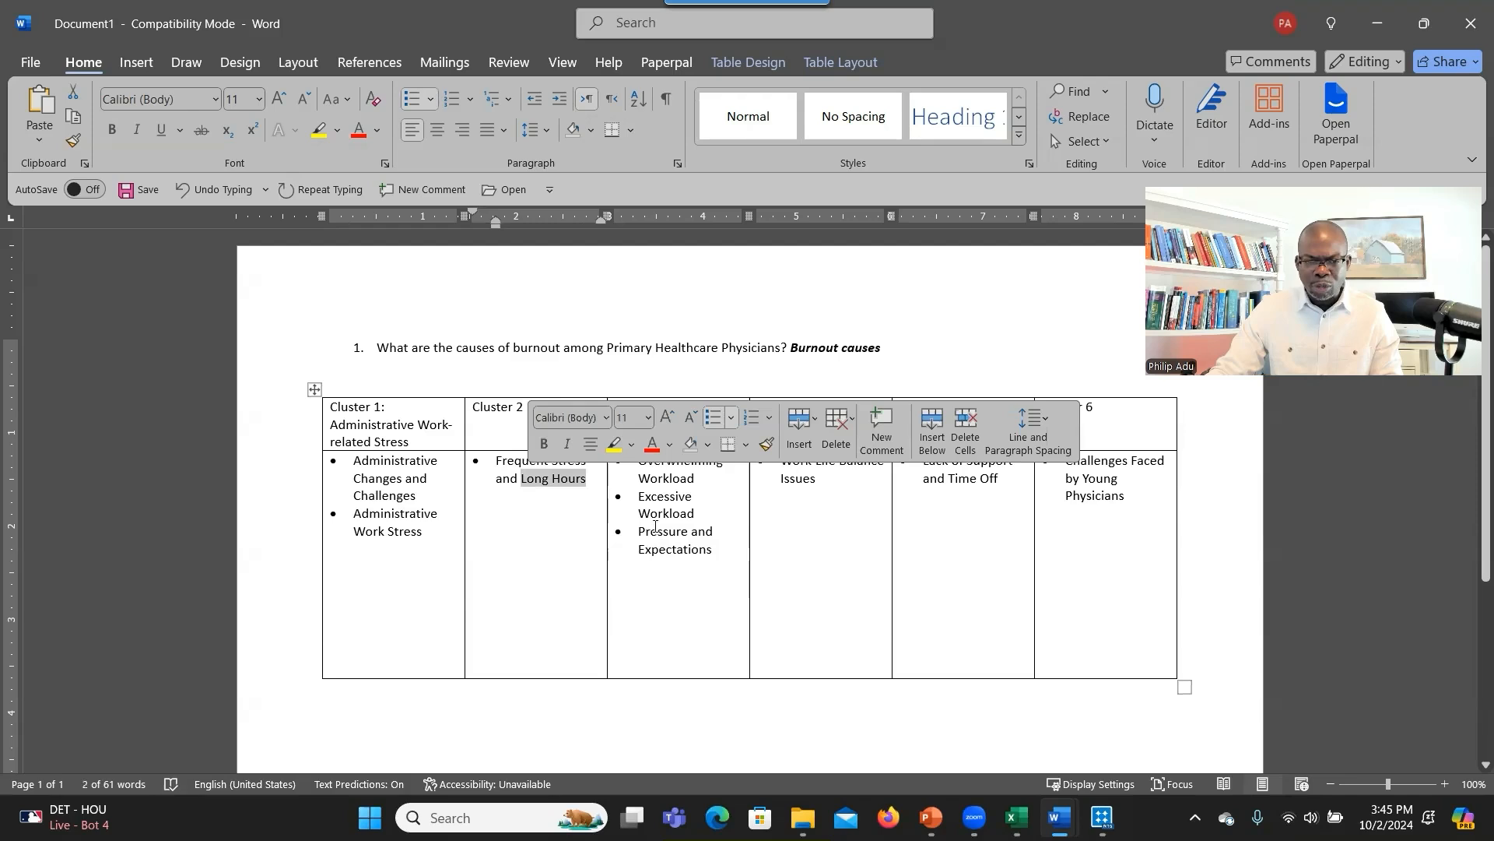
drag(639, 513, 670, 514)
Move "Frequent Stress and Long Hours" from Cluster 2 into Cluster 3 as a fourth bullet.
drag(592, 480, 507, 470)
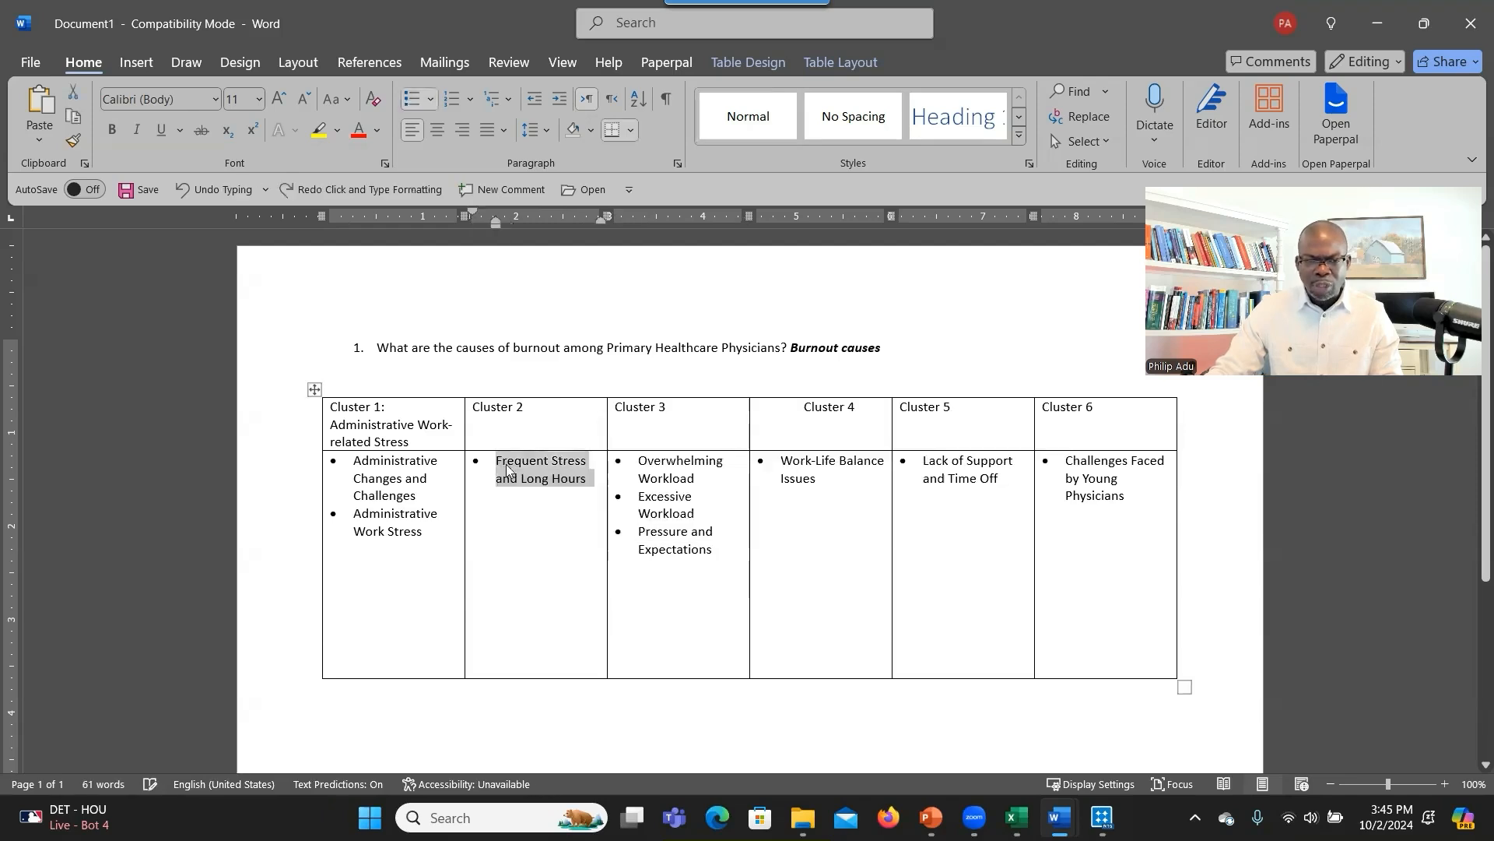
right_click(506, 470)
click(545, 224)
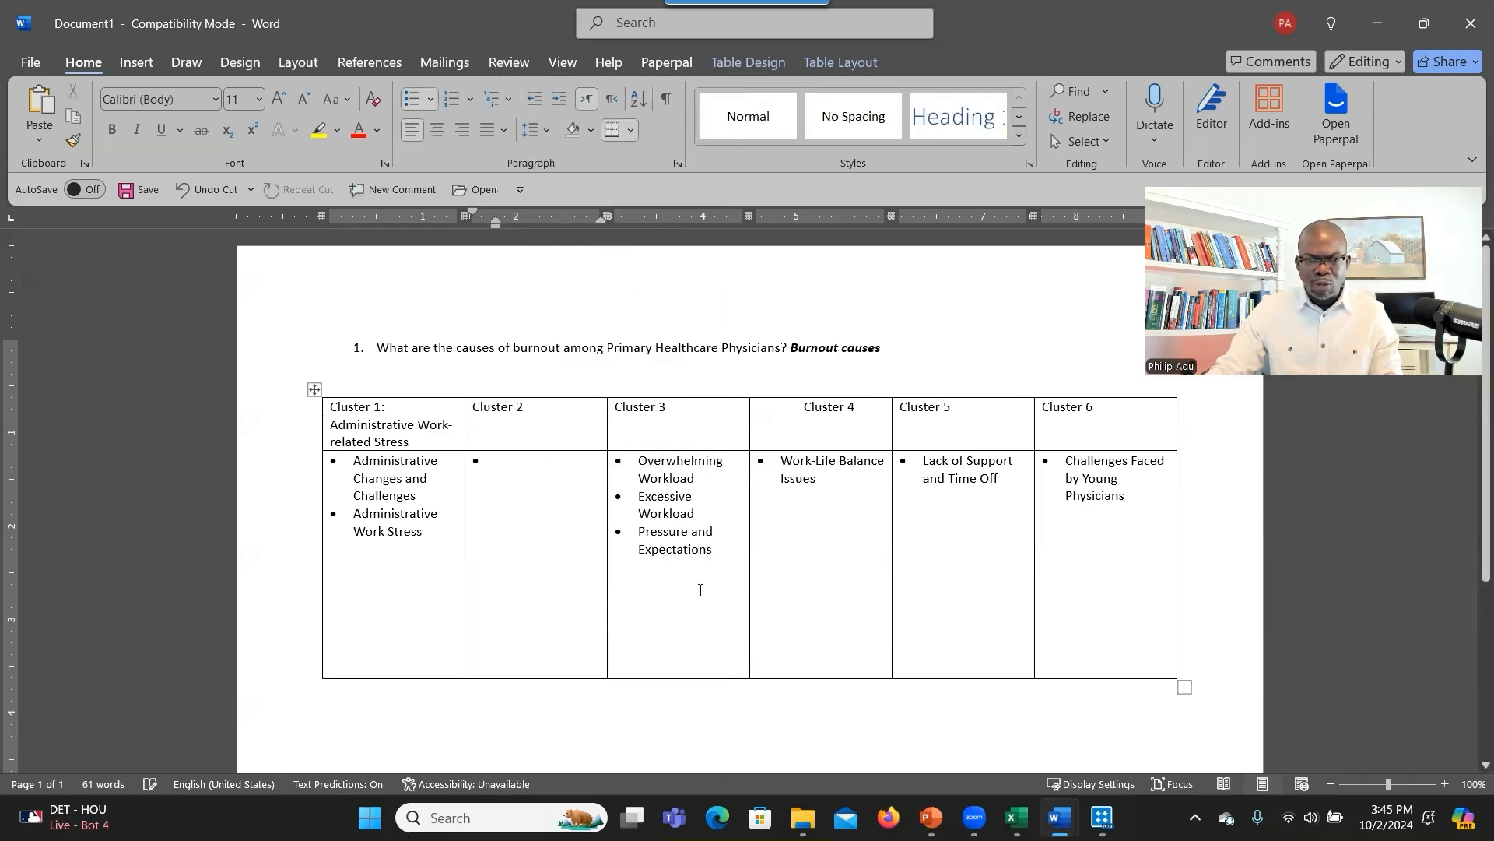
click(713, 547)
key(Return)
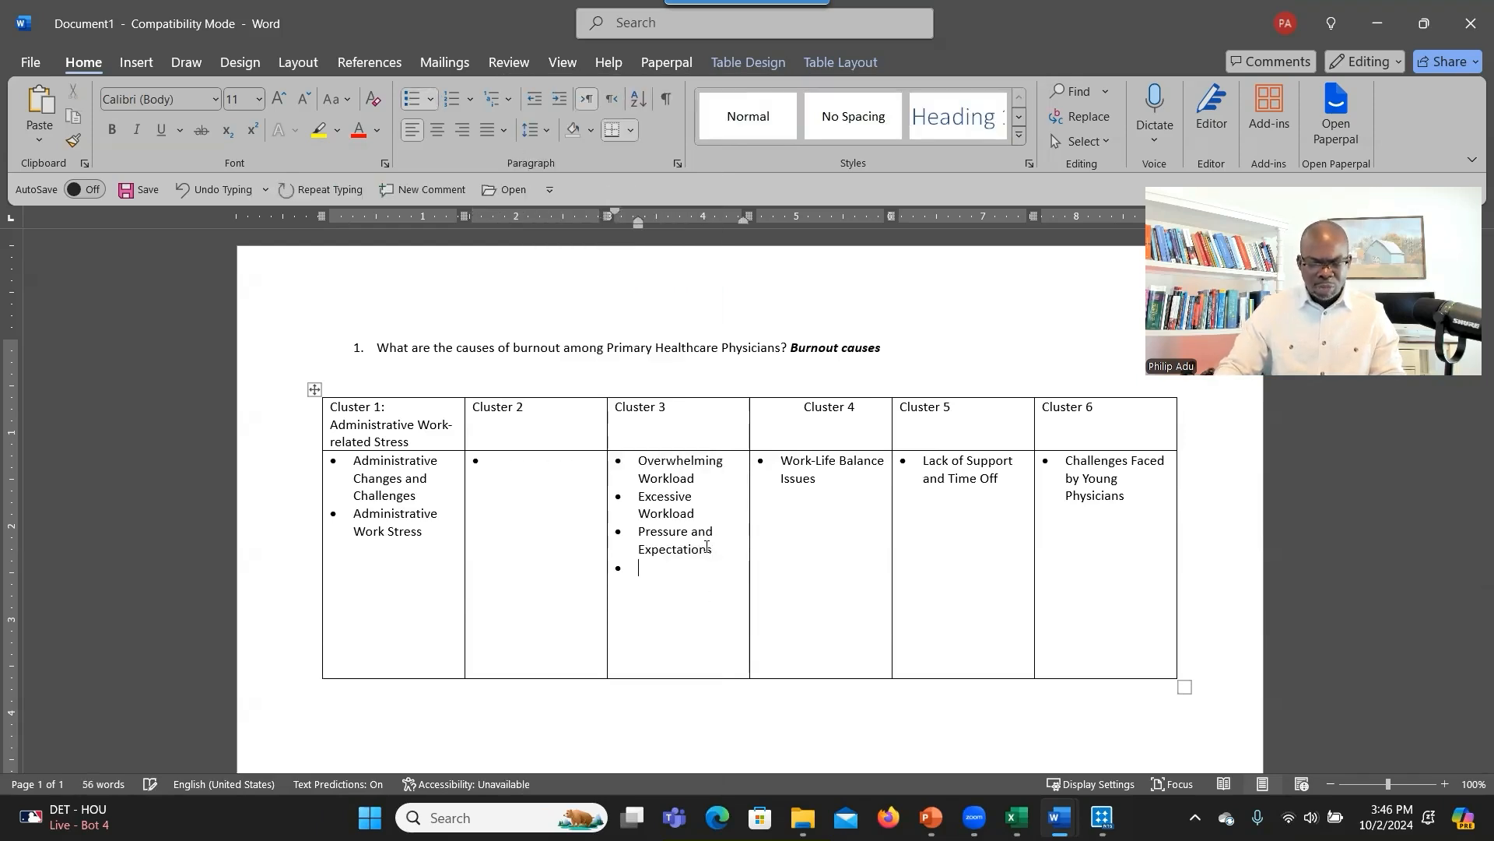
key(ctrl+v)
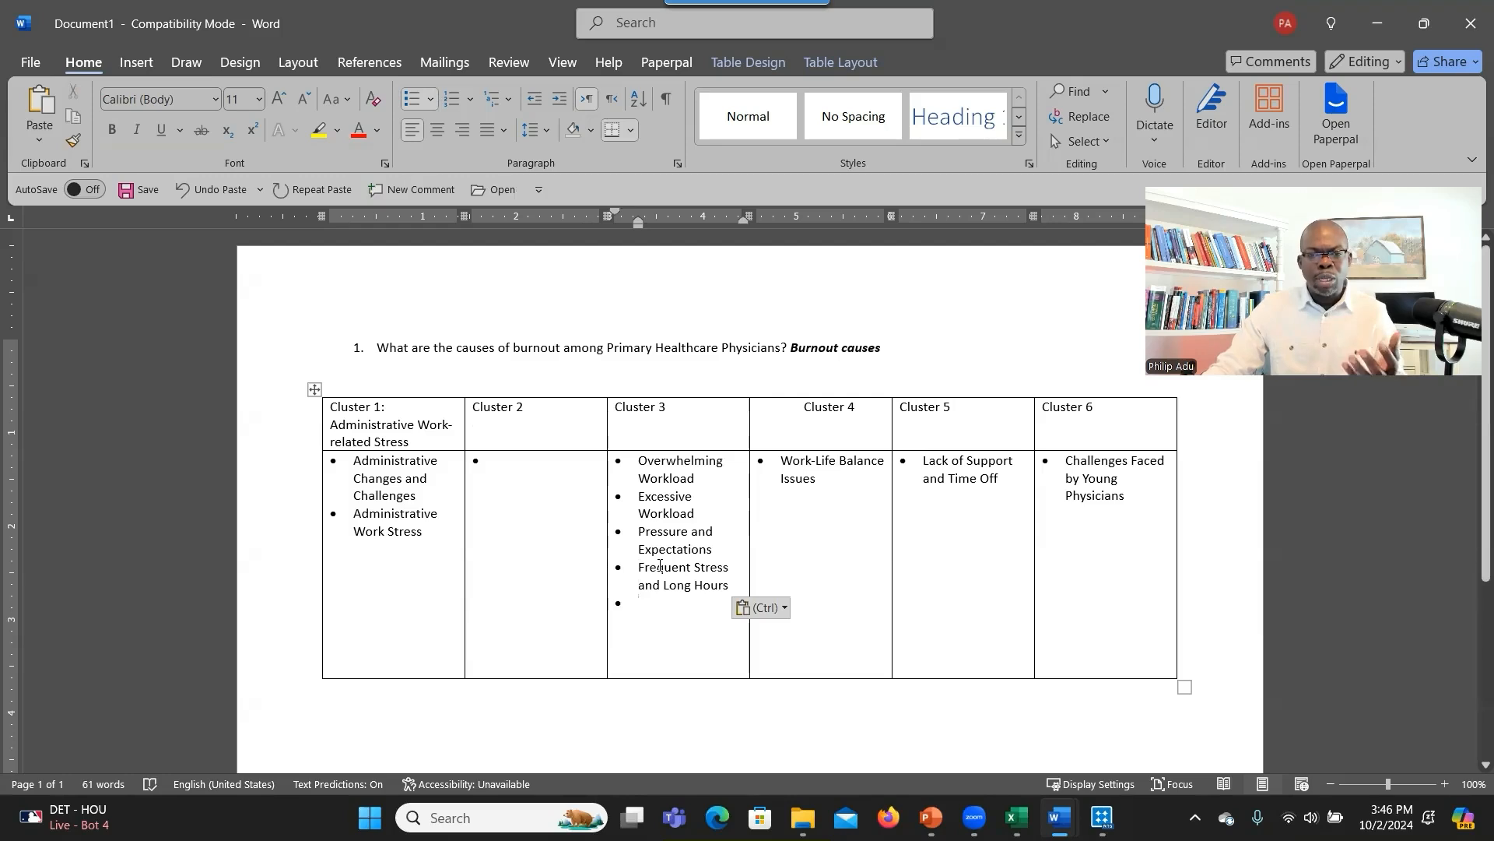
Delete the emptied Cluster 2 column from the table.
drag(544, 418, 561, 480)
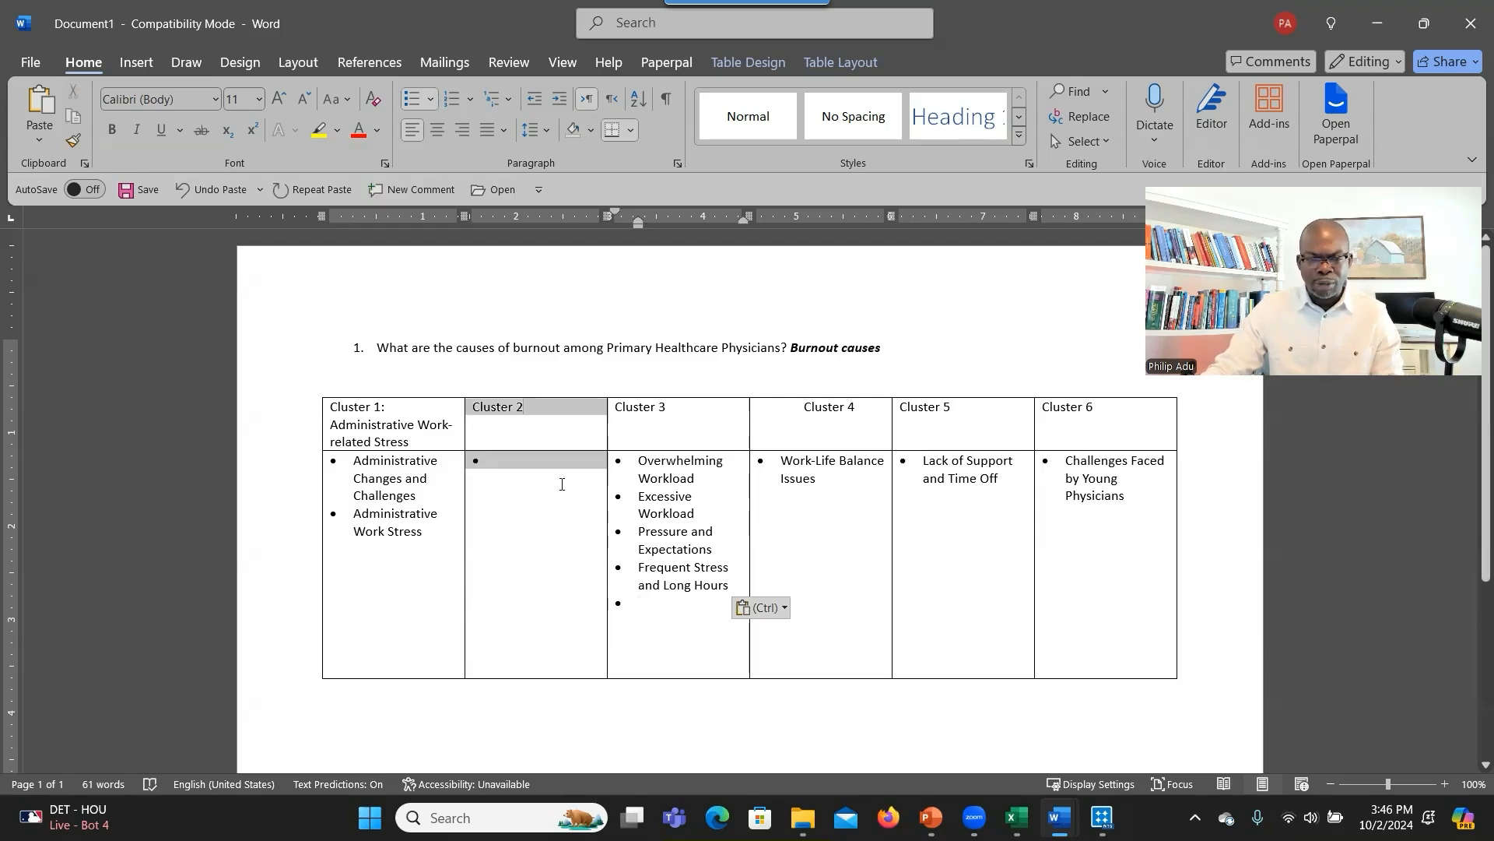
right_click(513, 471)
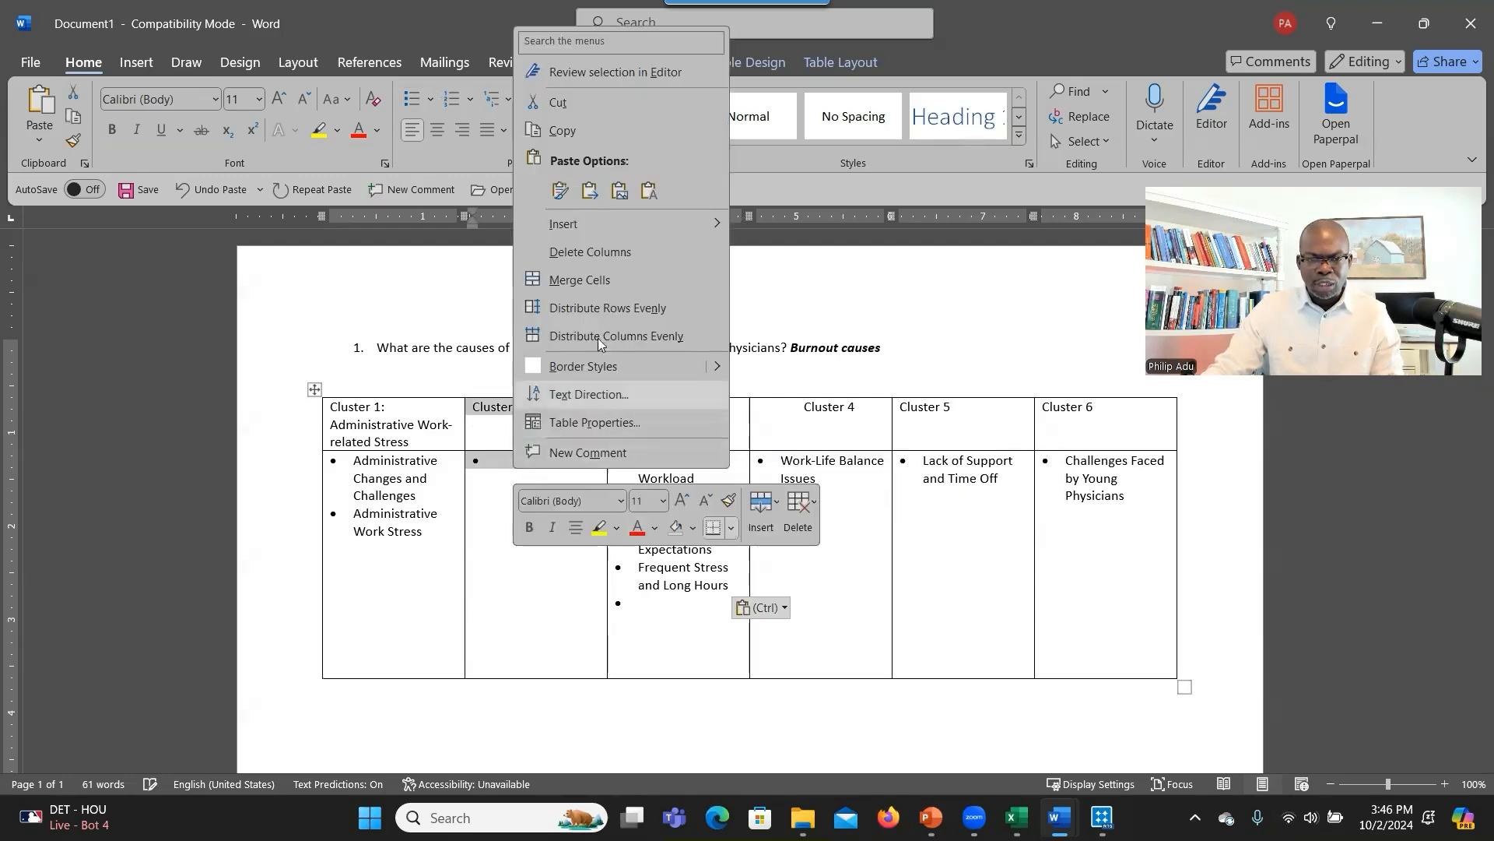
click(582, 254)
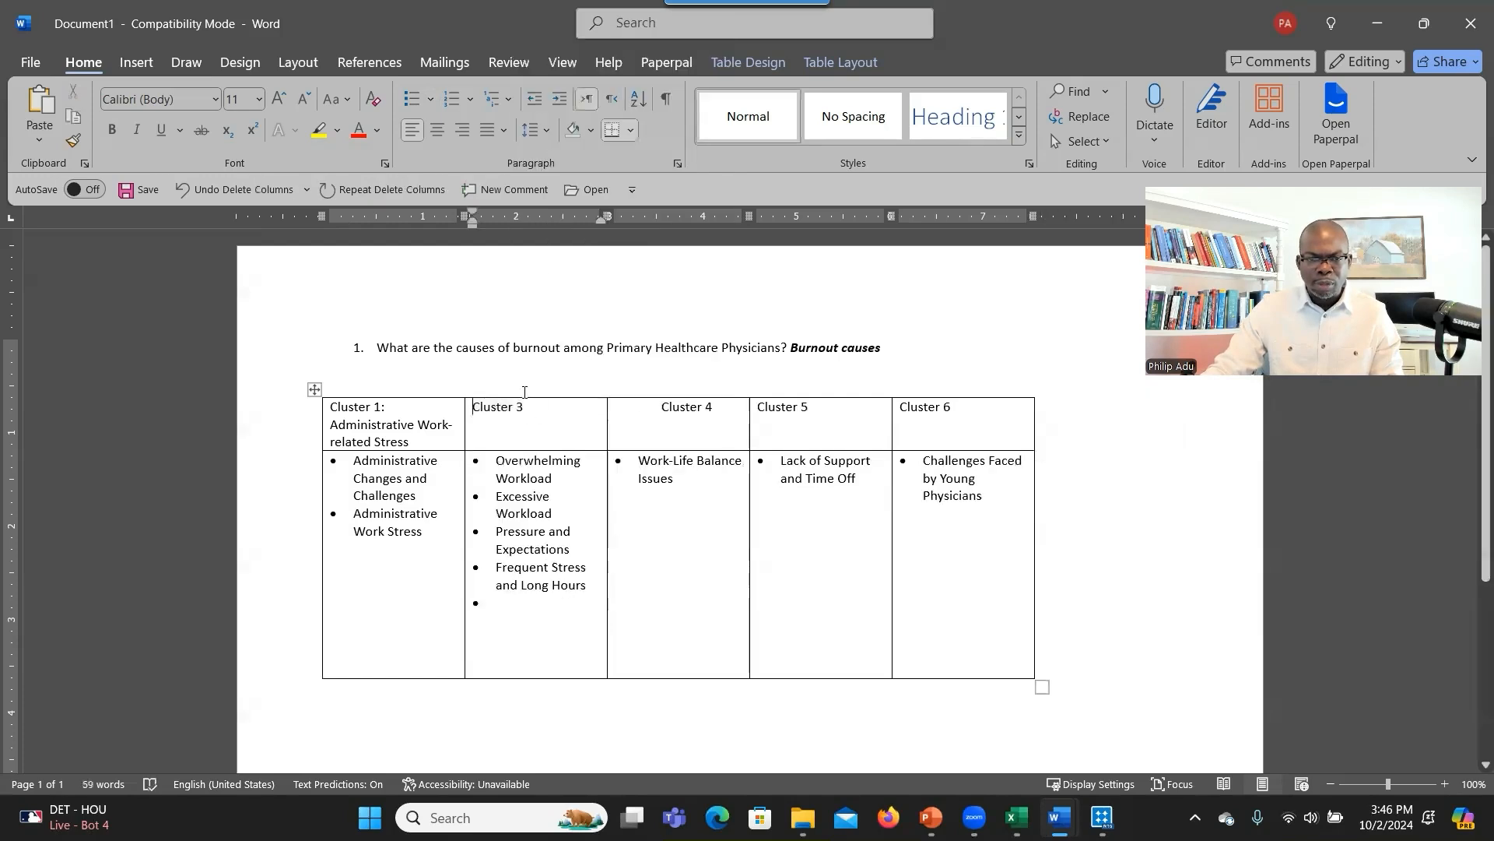
Change the "Cluster 3" heading to "Cluster 2: Overwhelming Workload and long hours", reusing the text of its first bullet.
click(526, 408)
key(BackSpace)
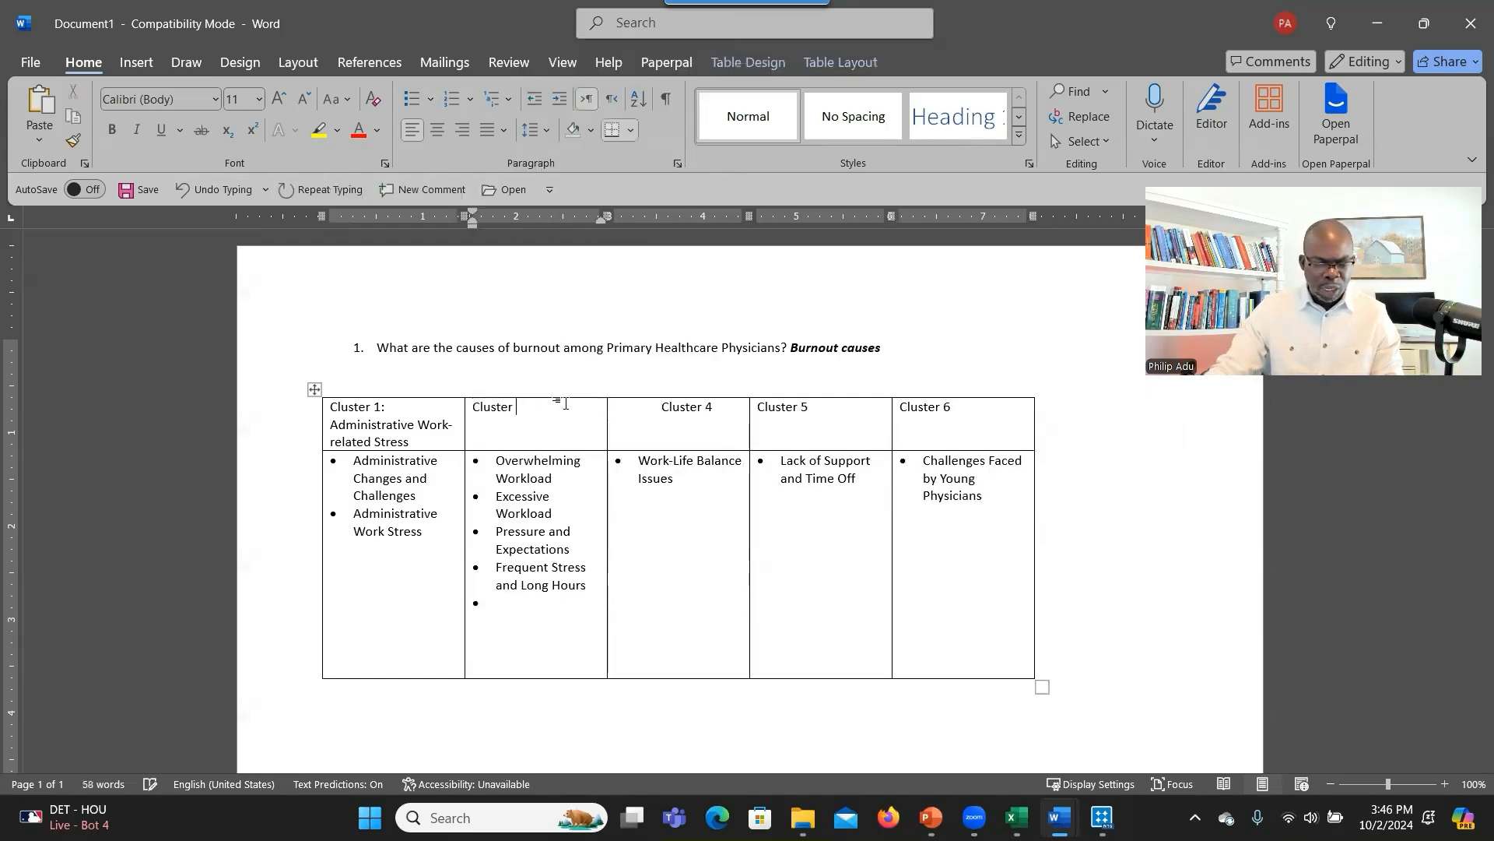
text(2)
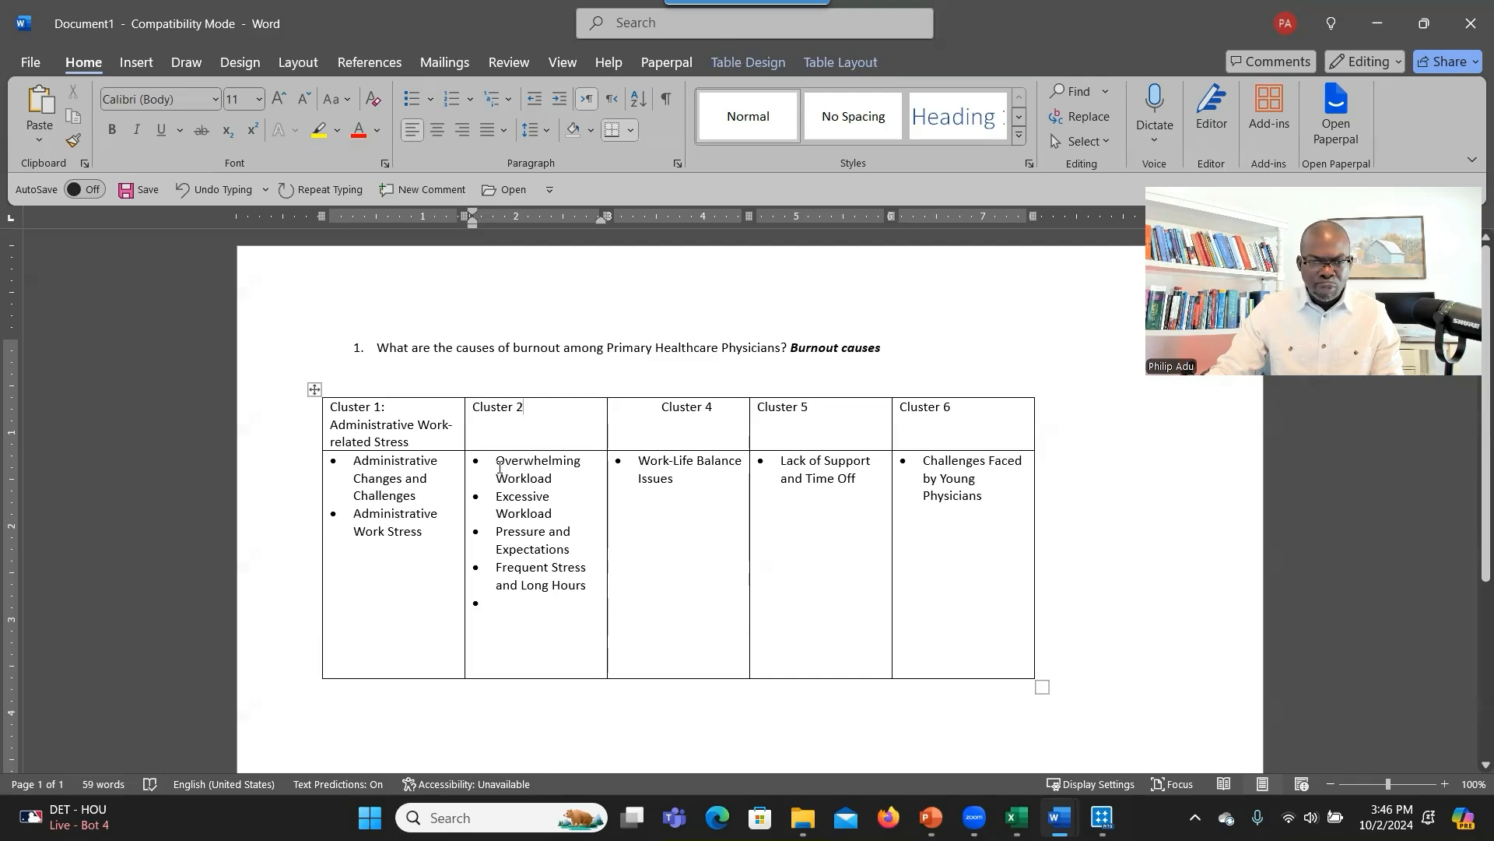
drag(499, 467, 514, 604)
key(ctrl+c)
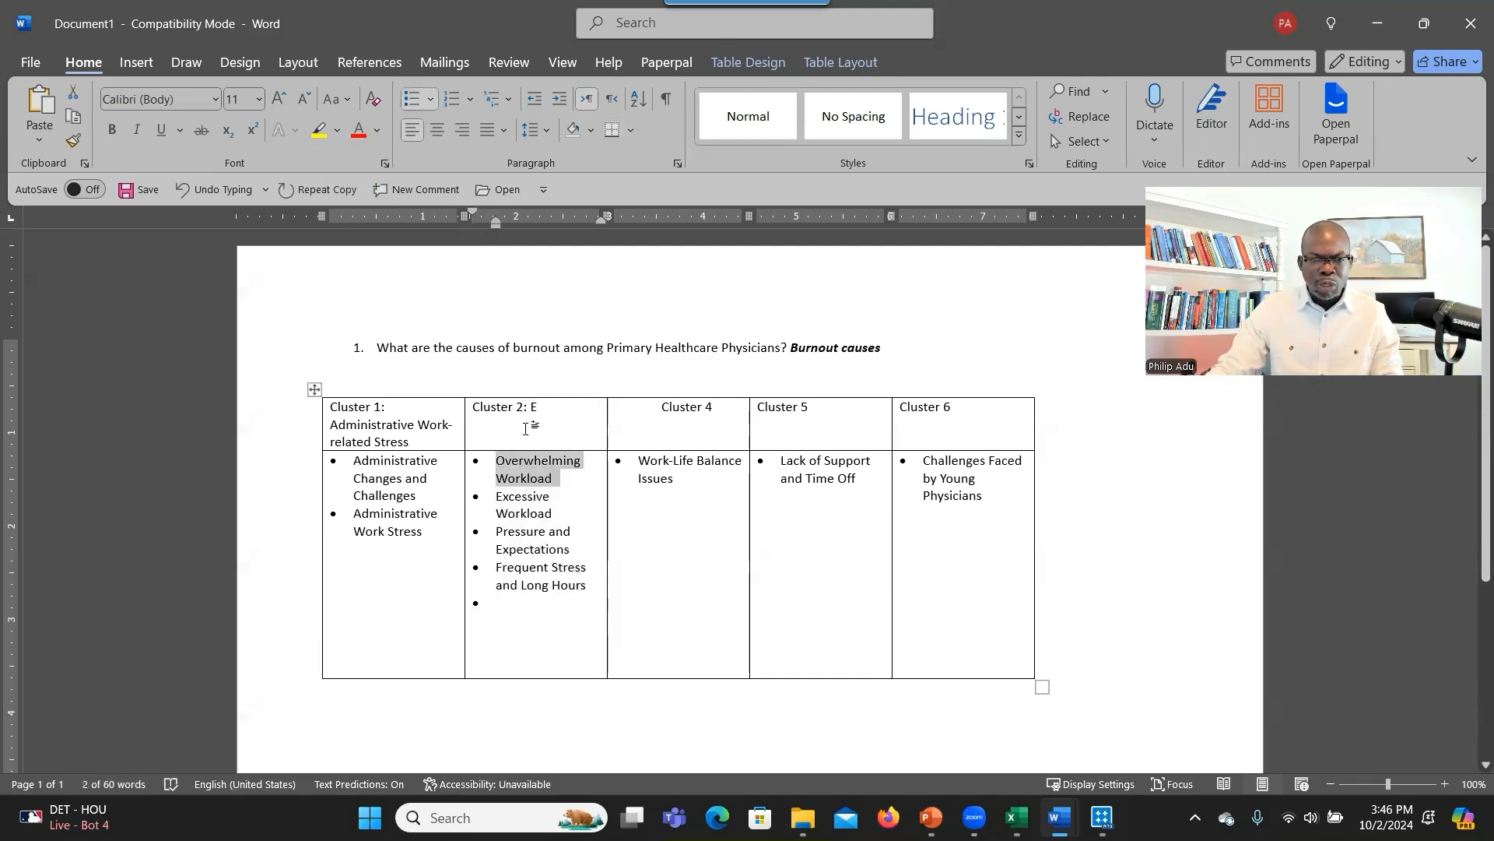
double_click(532, 407)
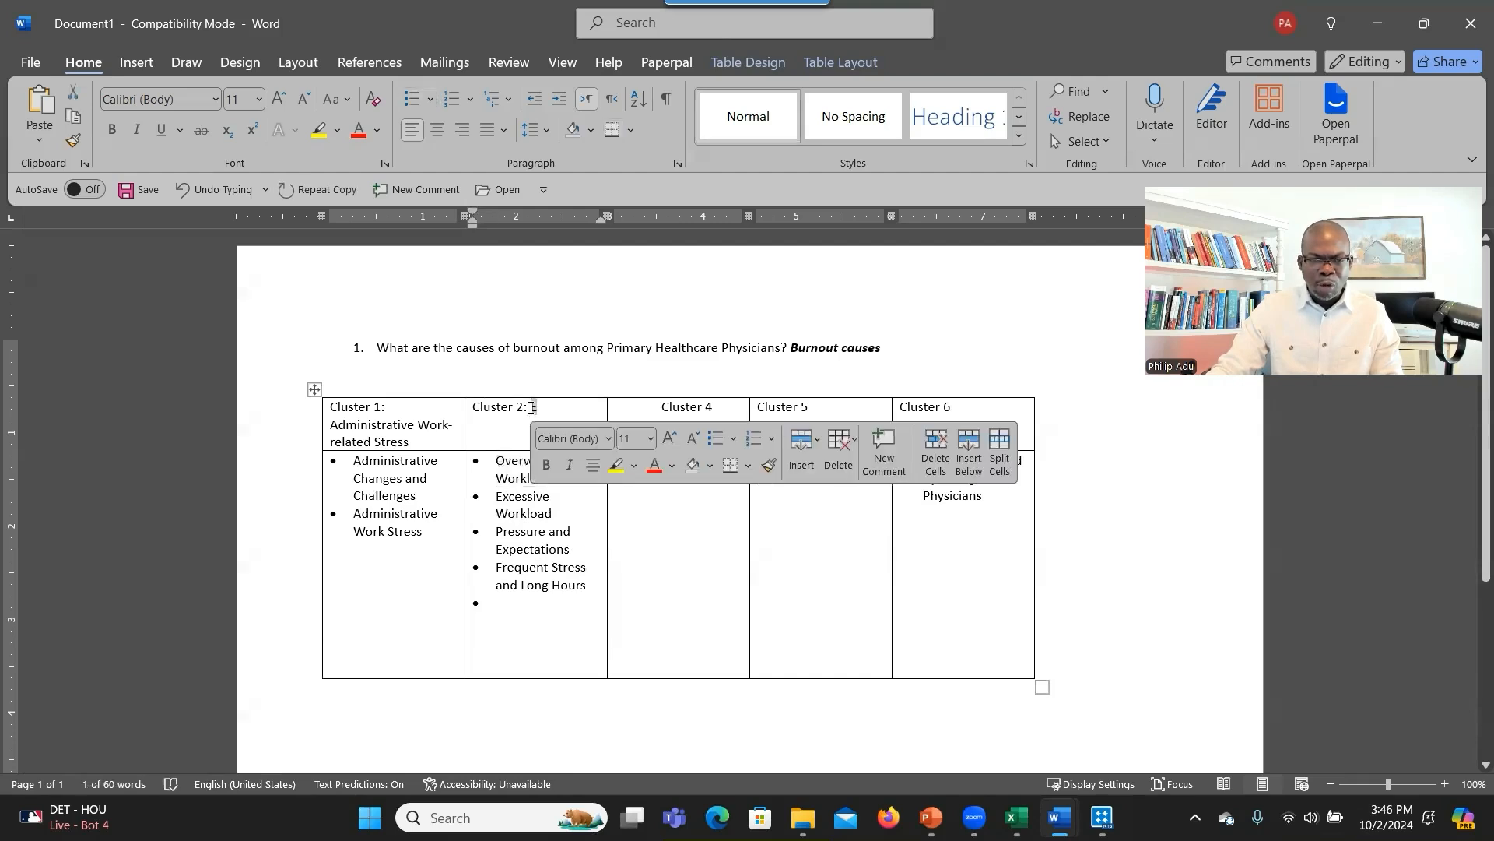
key(ctrl+v)
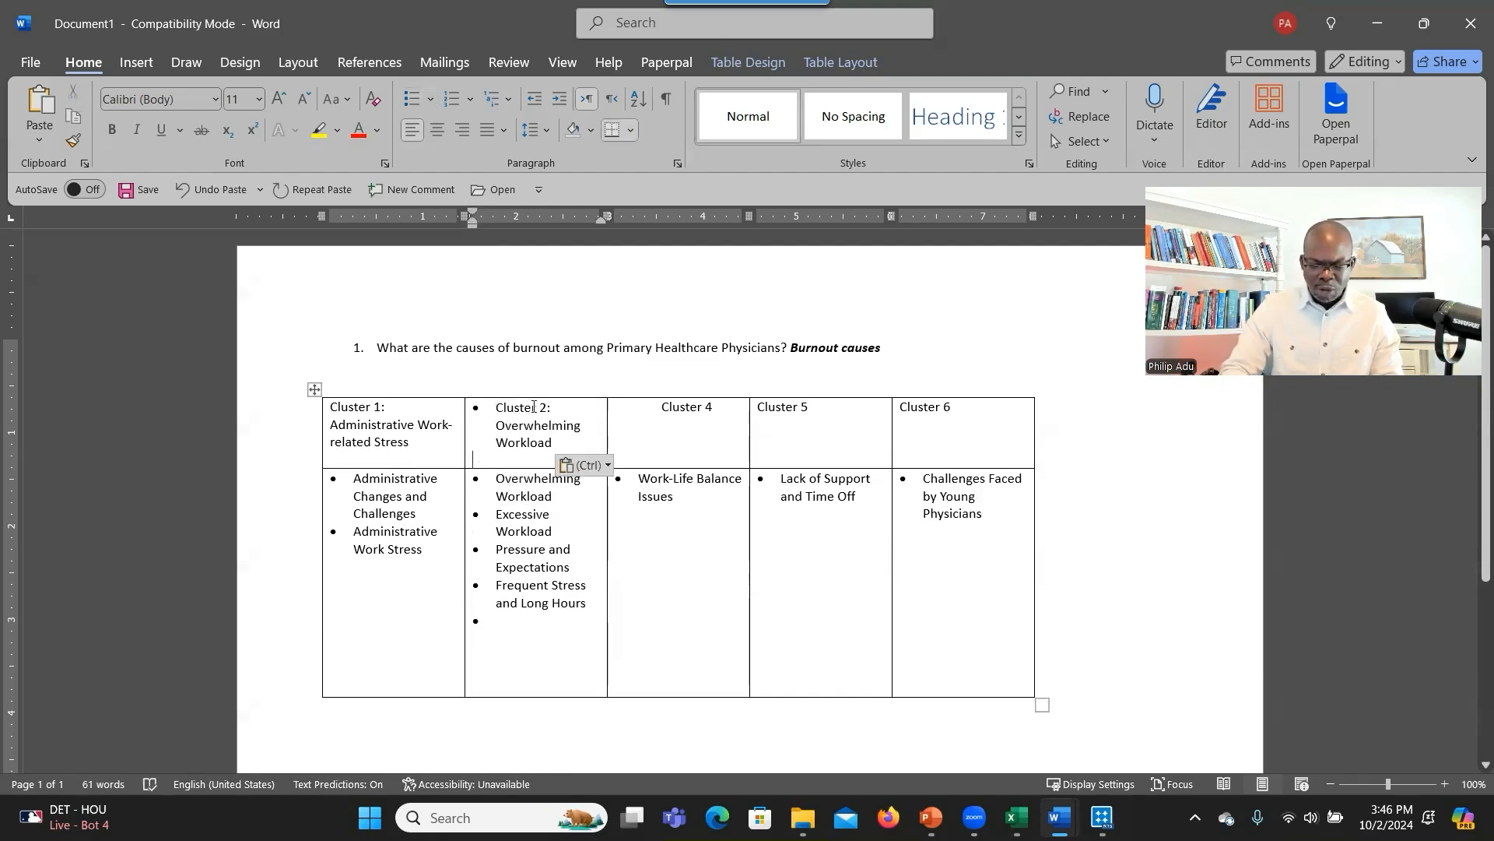
key(BackSpace)
text(d long hours)
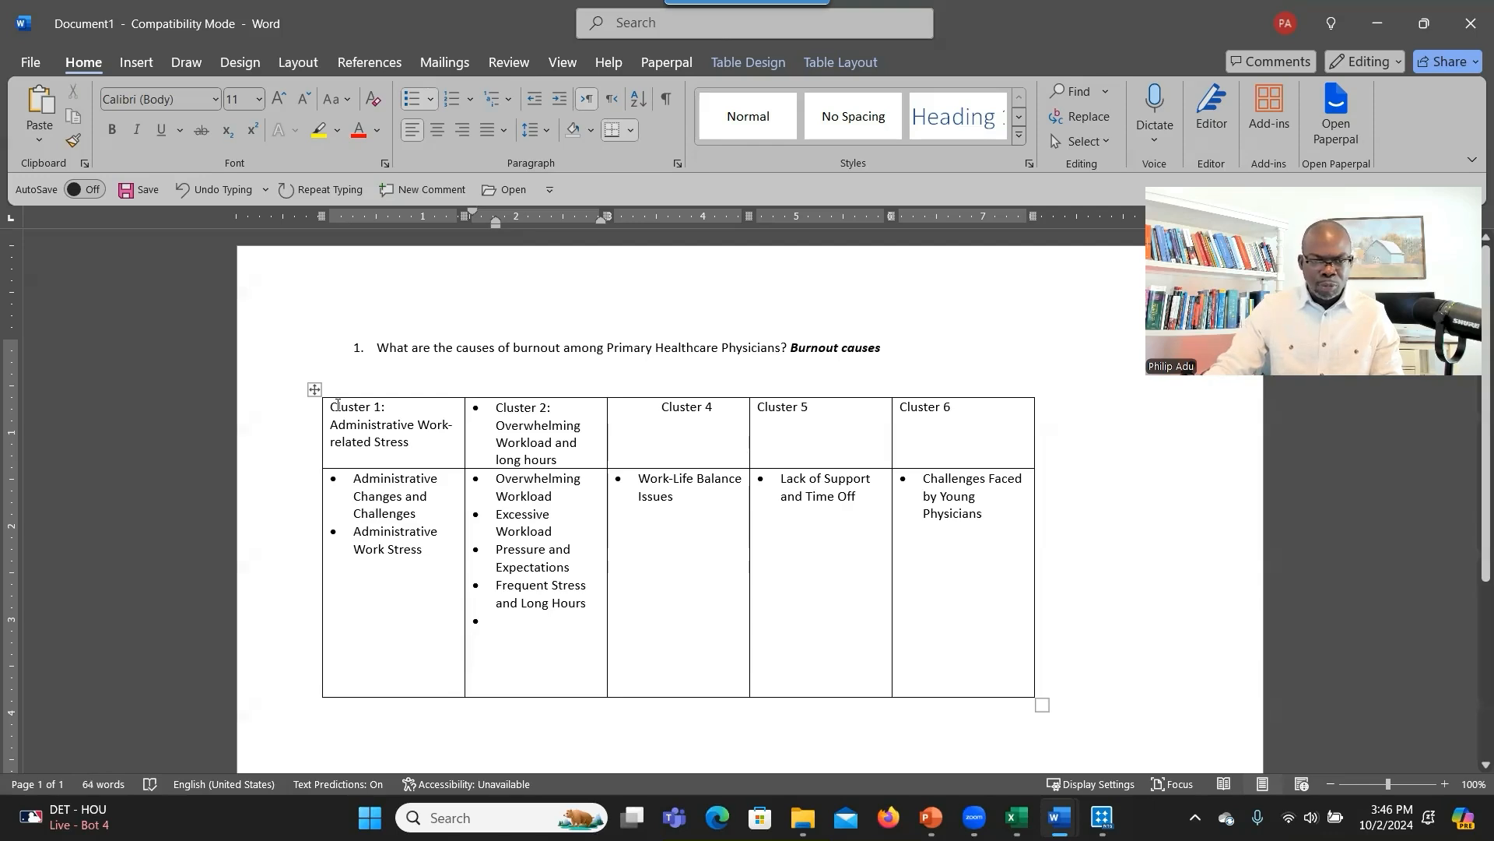
Remove the empty bullet after "Frequent Stress and Long Hours" in the Cluster 2 list.
click(489, 620)
key(BackSpace)
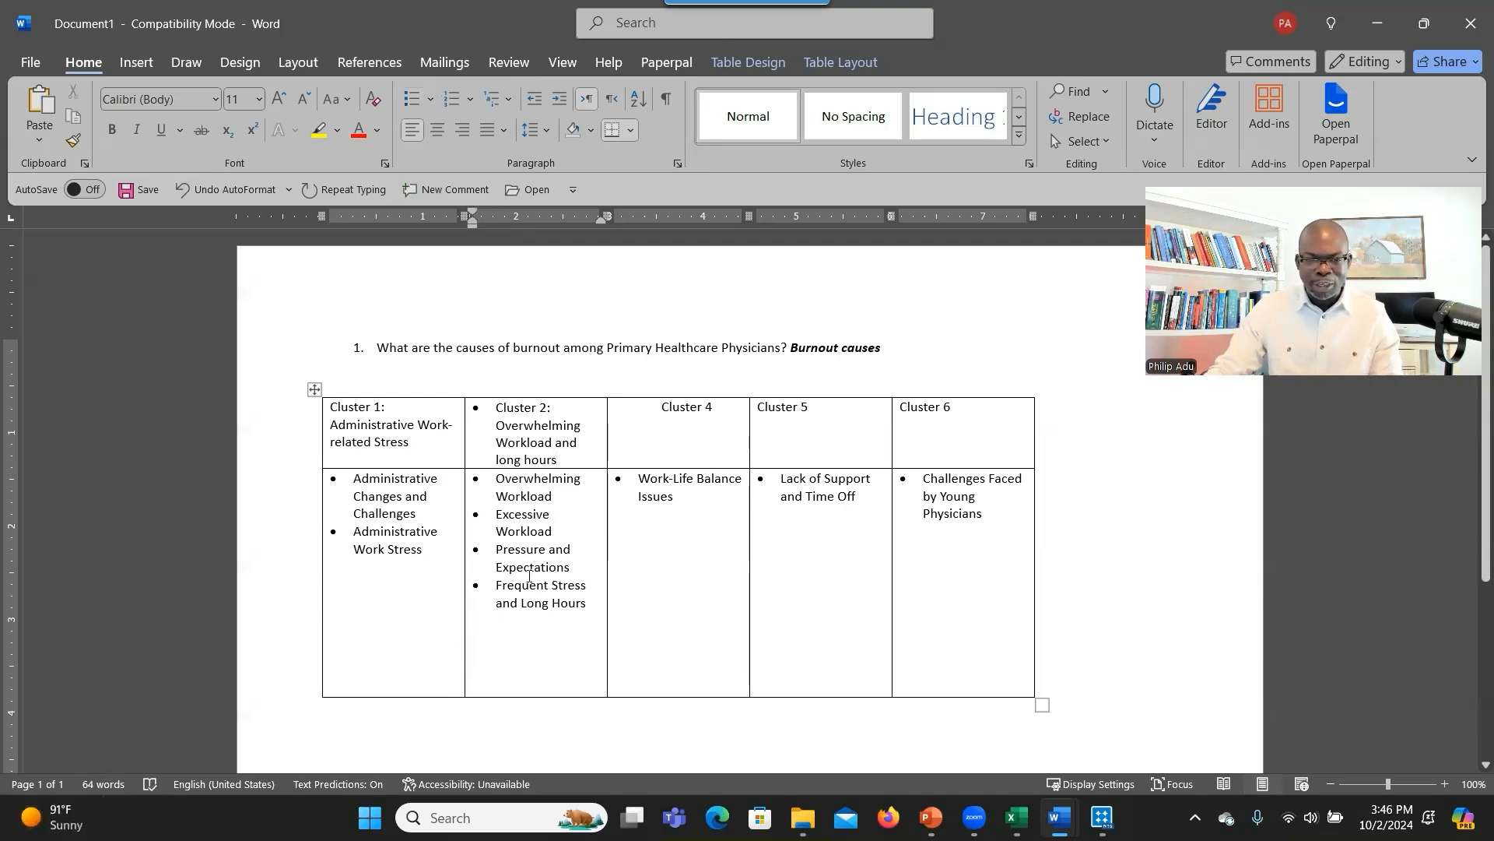
drag(499, 430, 547, 585)
drag(474, 344, 620, 358)
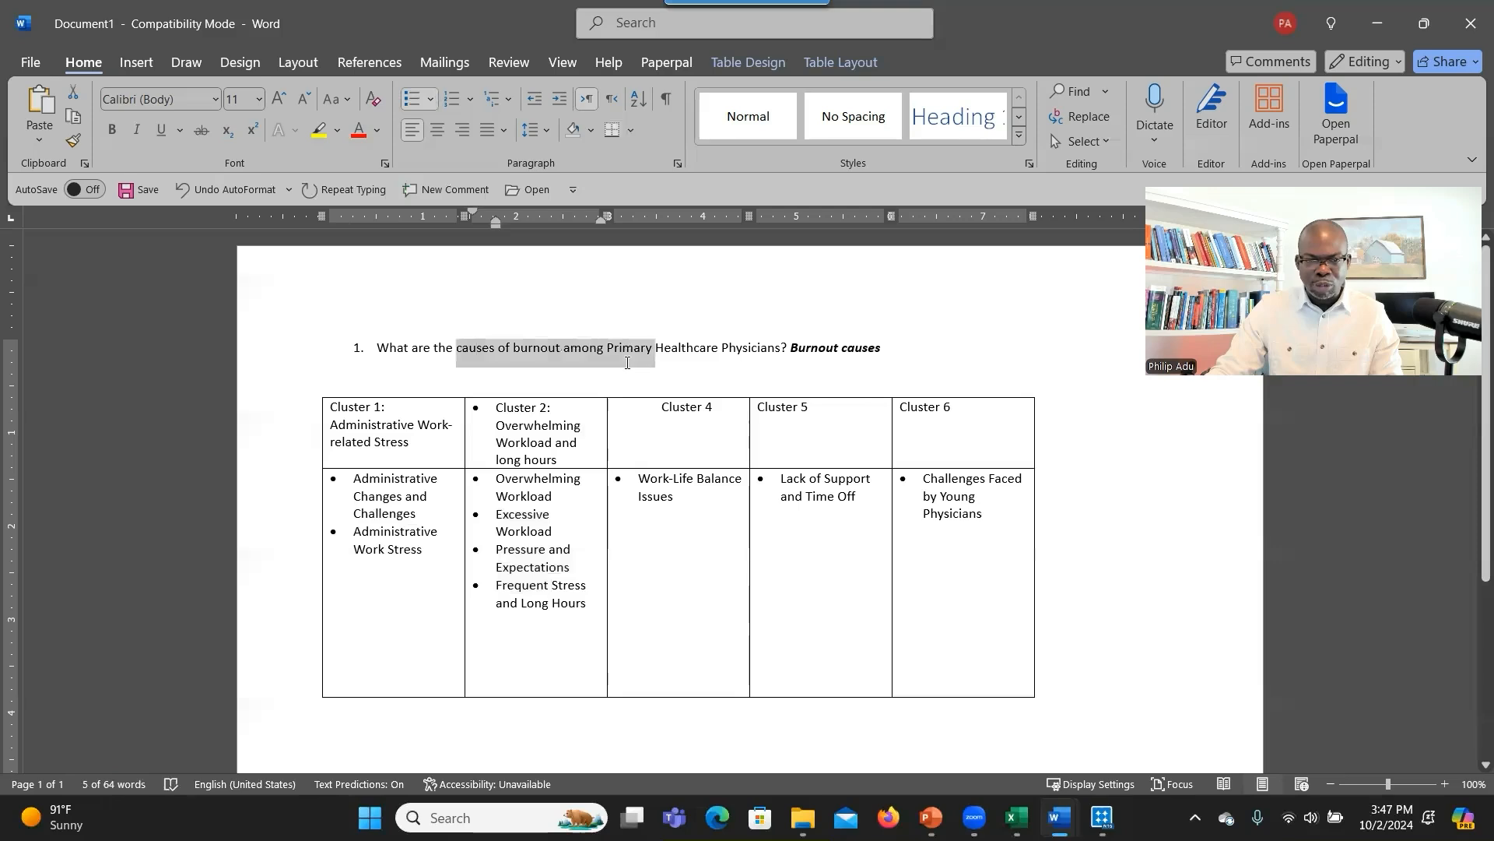
Extend the Cluster 4 heading to "Cluster 4: Work-Life Balance Issues" by copying the text of its bullet.
drag(640, 480, 674, 497)
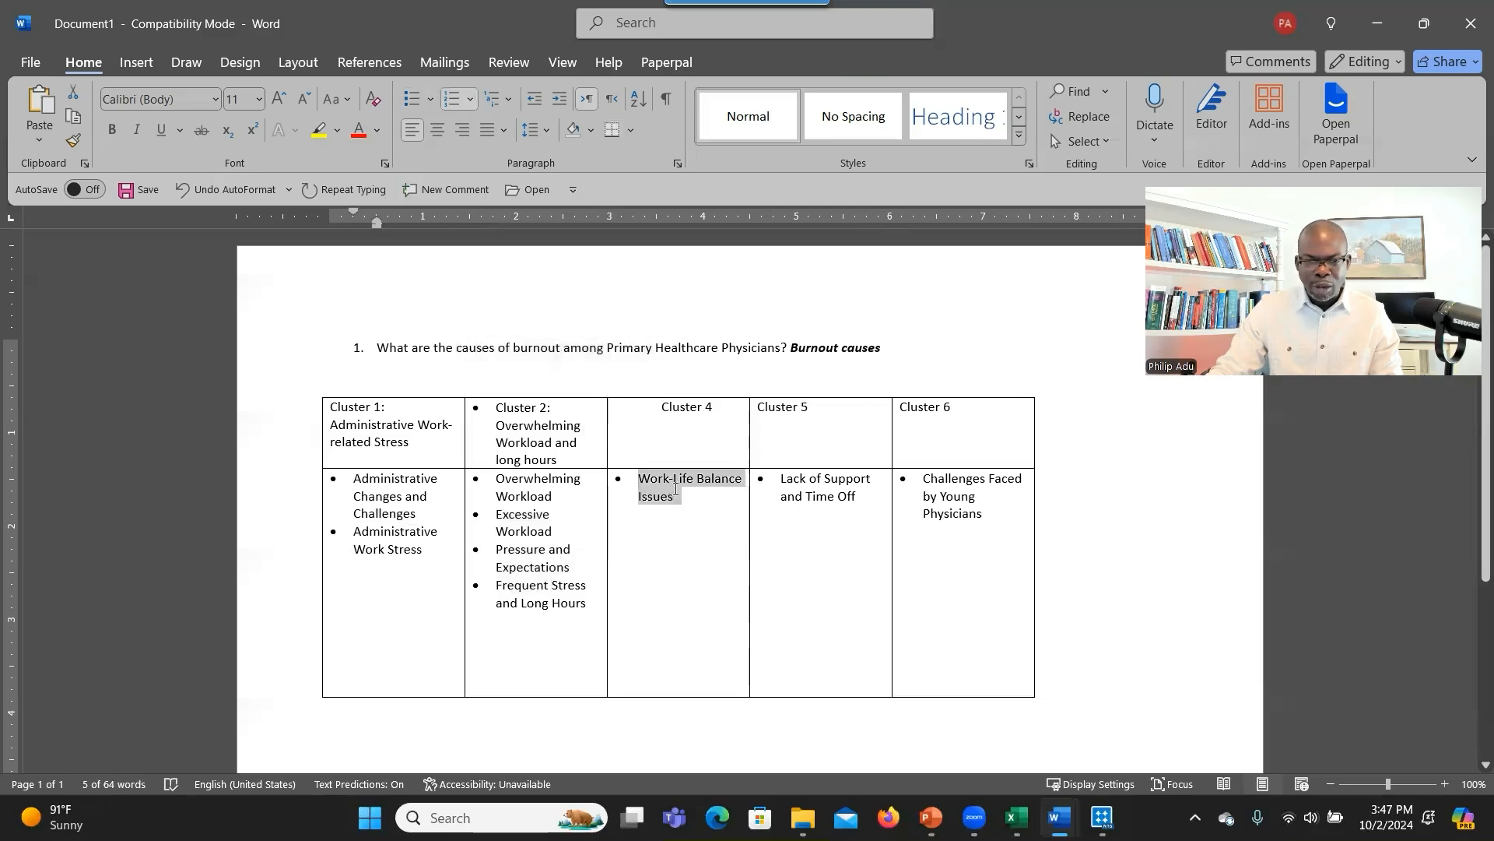
right_click(661, 496)
click(700, 255)
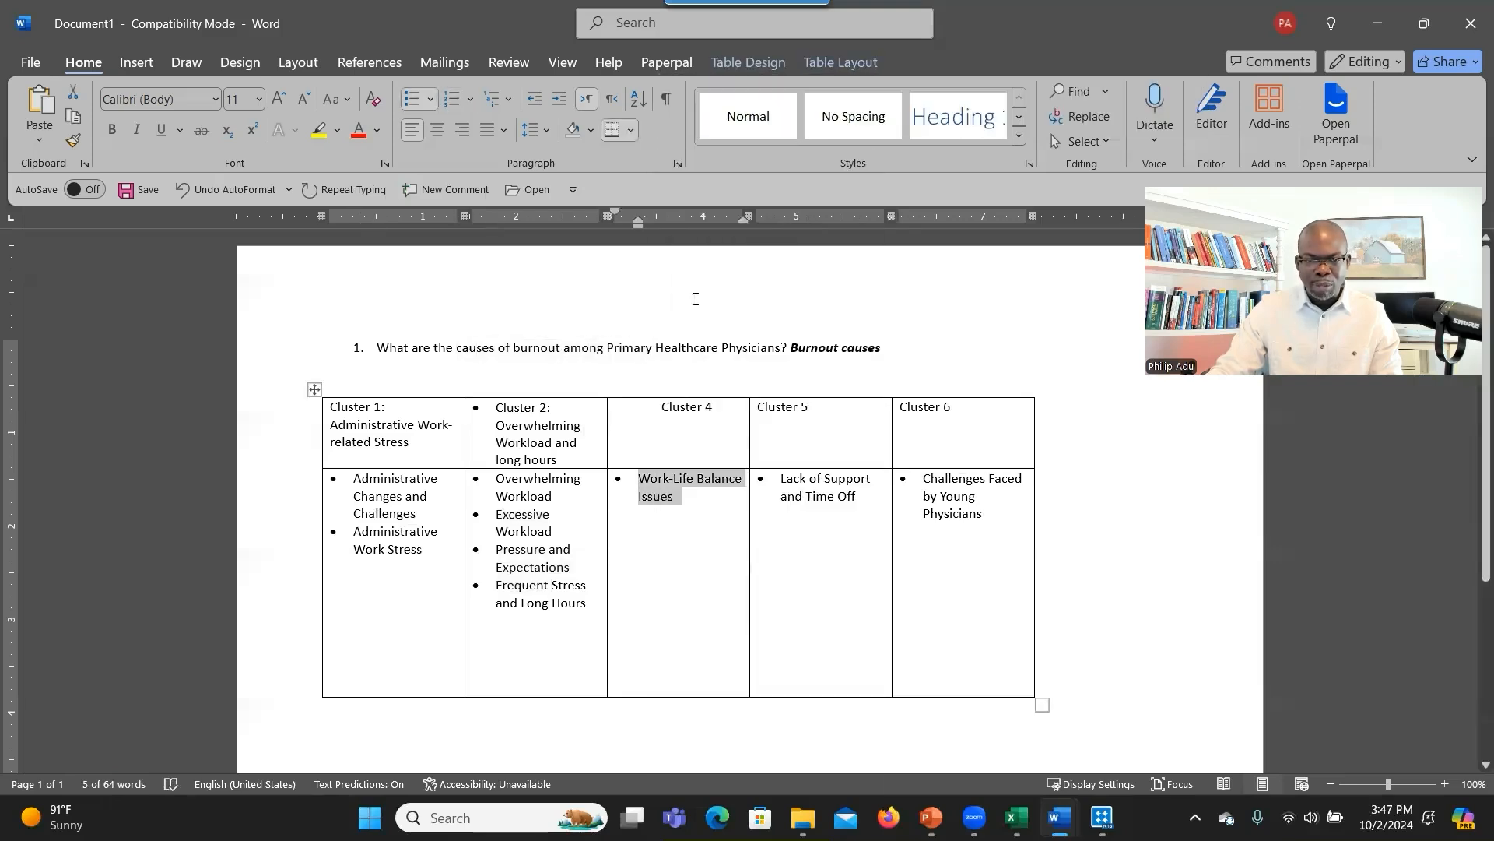
click(744, 408)
key(ctrl+v)
key(BackSpace)
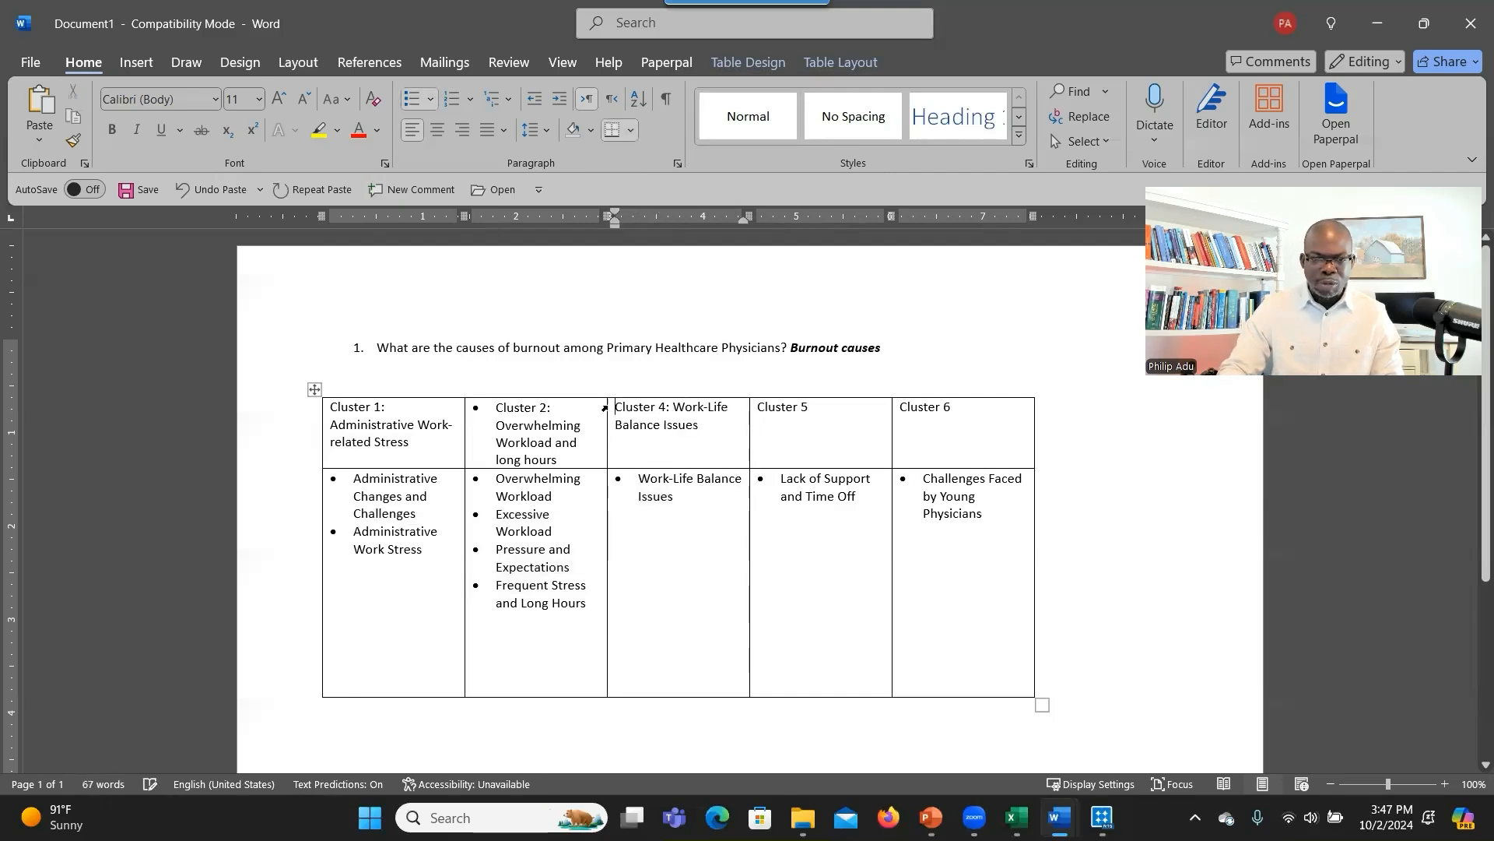
drag(698, 426, 674, 406)
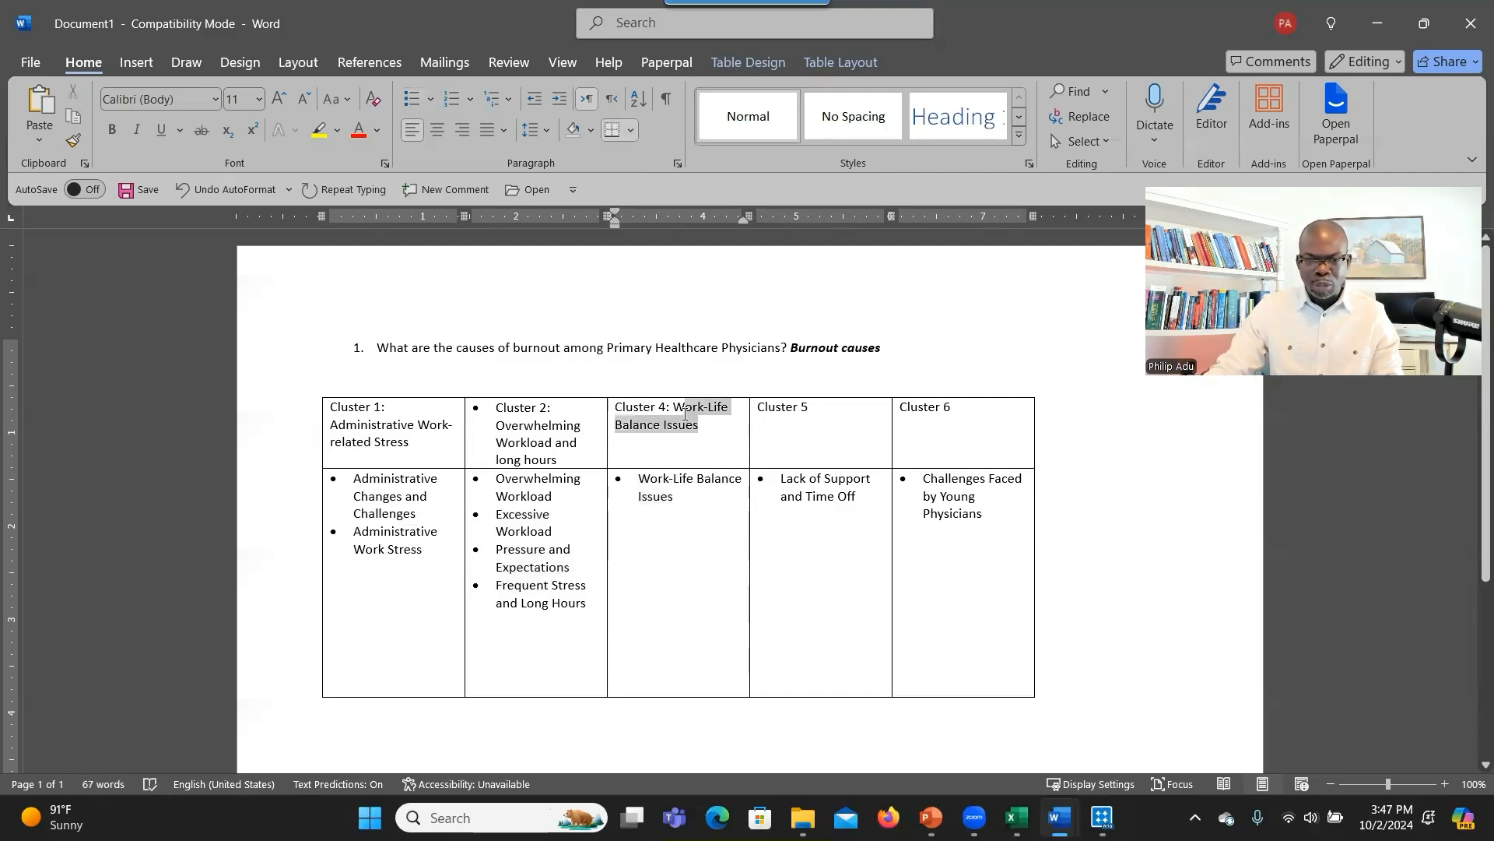
Extend the Cluster 5 heading to "Cluster 5: Lack of Support and Time Off" by copying the text of its bullet.
click(836, 414)
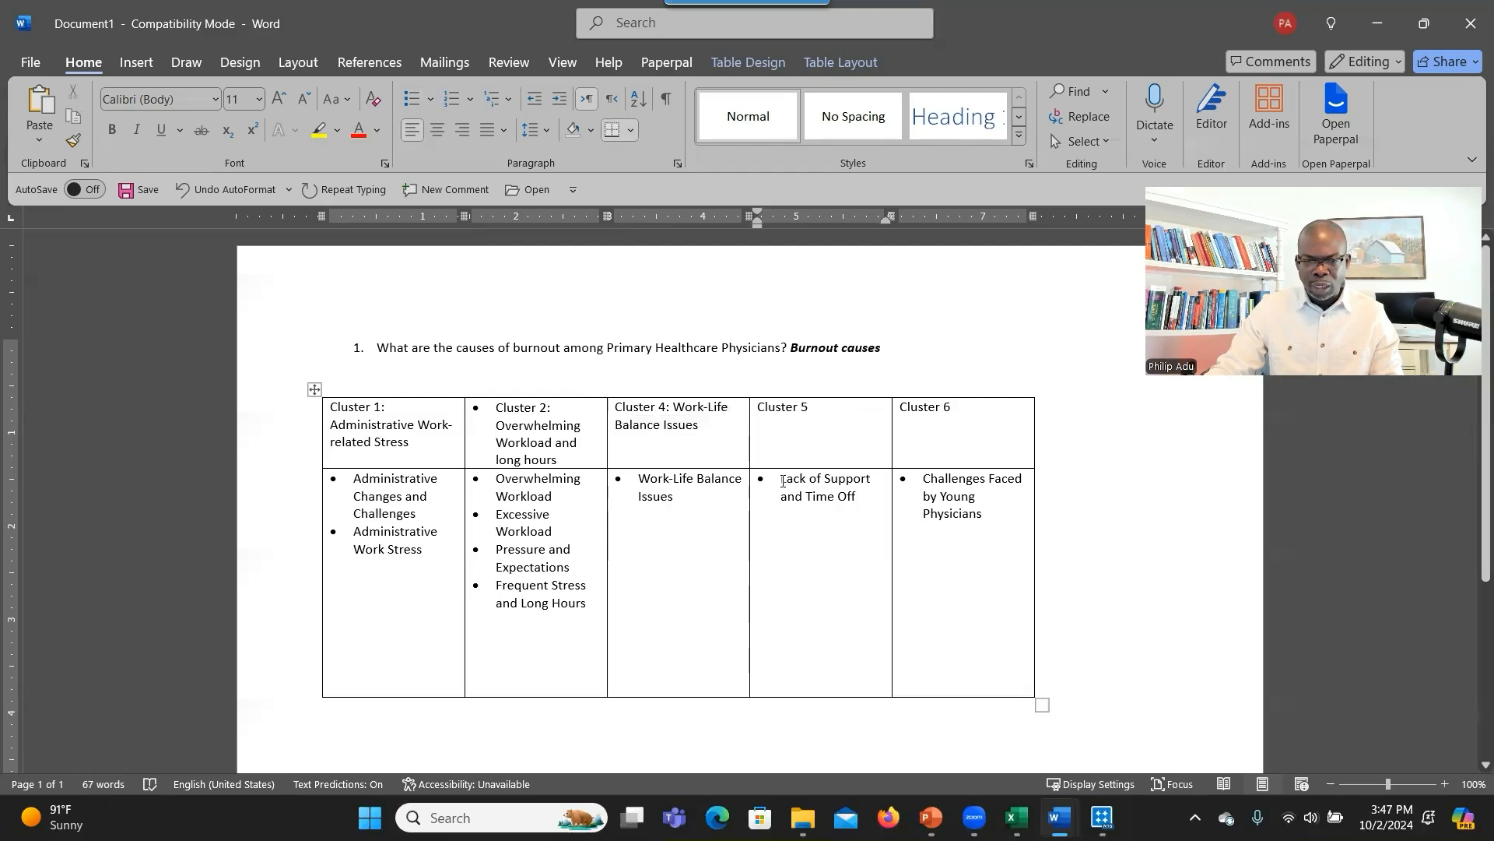
drag(783, 480, 863, 496)
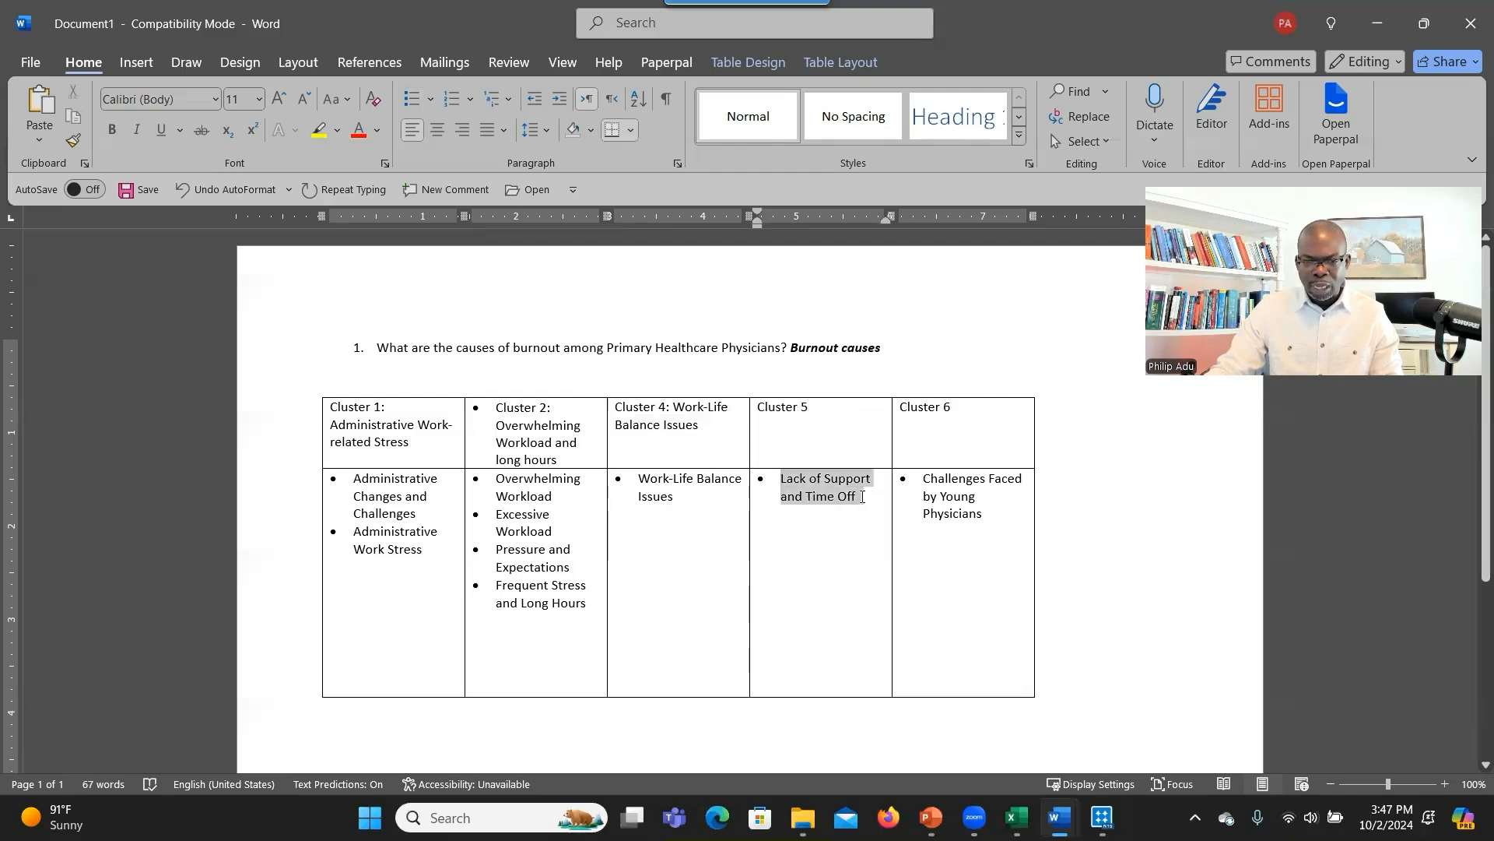
click(862, 498)
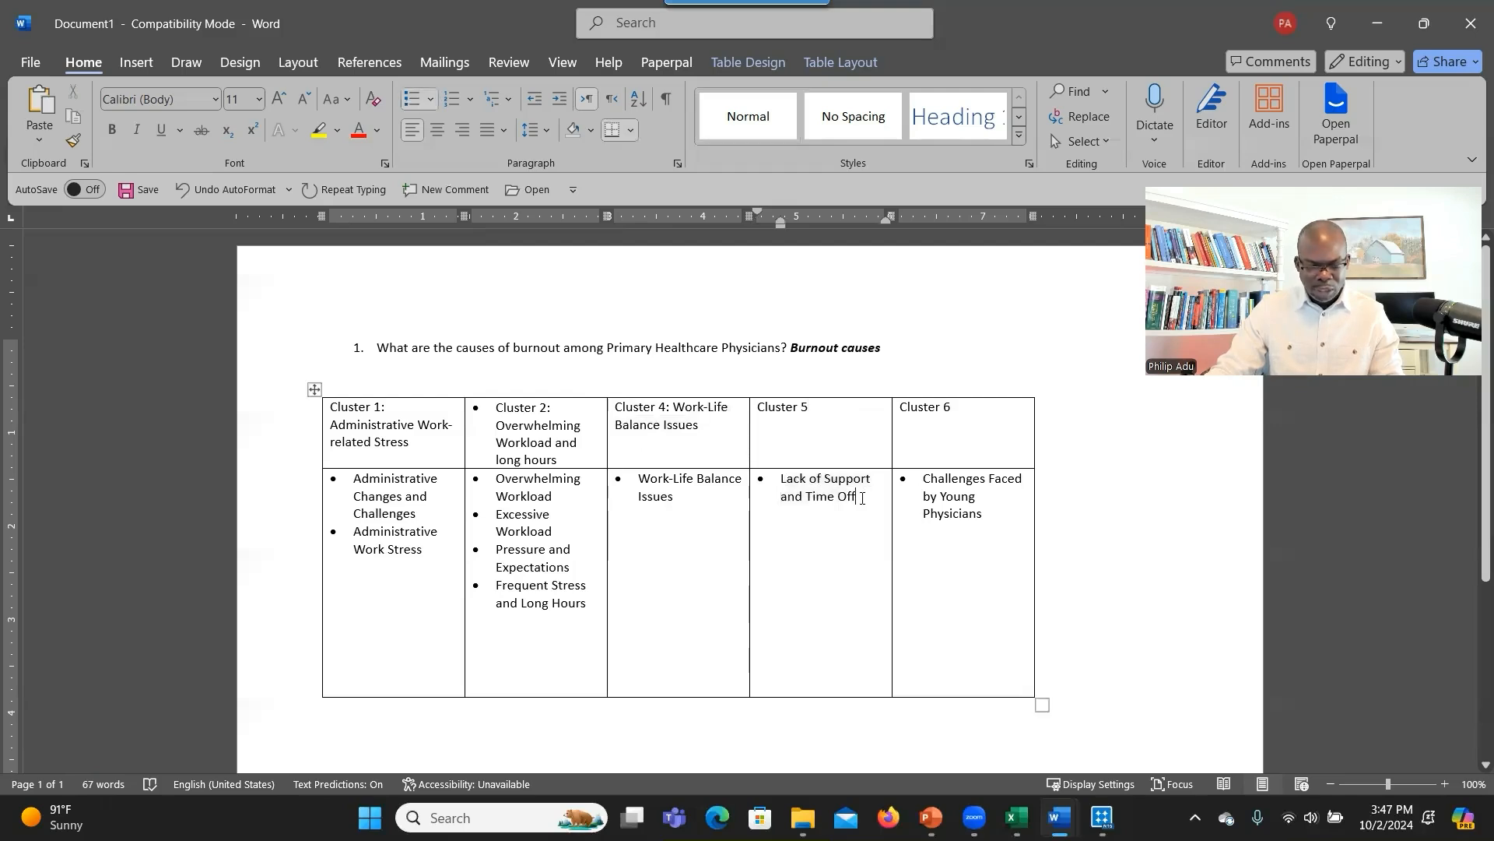
triple_click(822, 495)
key(ctrl+c)
click(859, 407)
text(:)
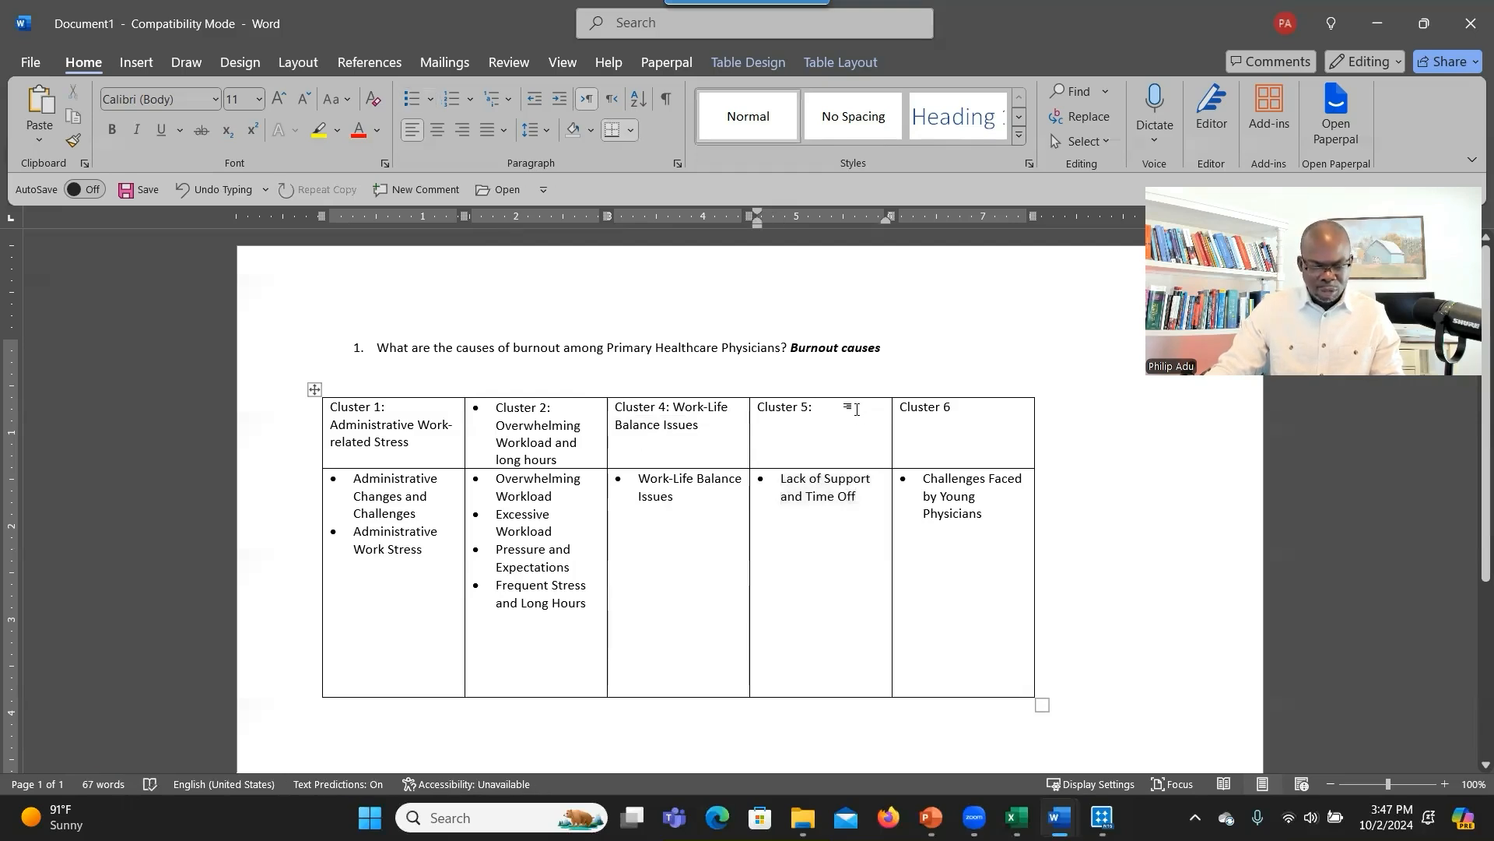
key(ctrl+v)
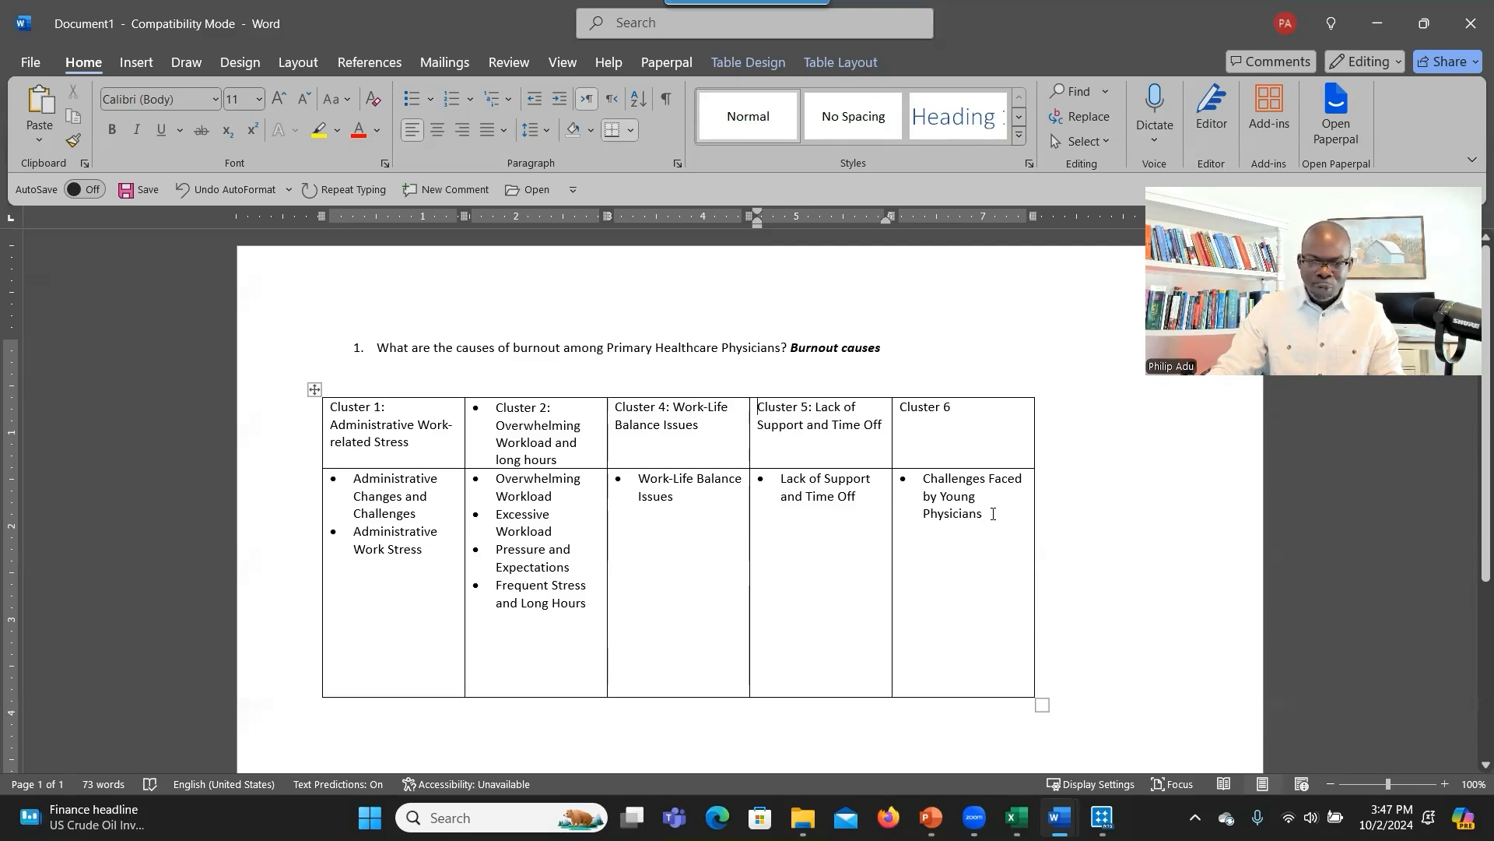
Switch to NVivo to review the references coded at "Challenges Faced by Young Physicians", and return to the Word table.
drag(986, 516, 896, 478)
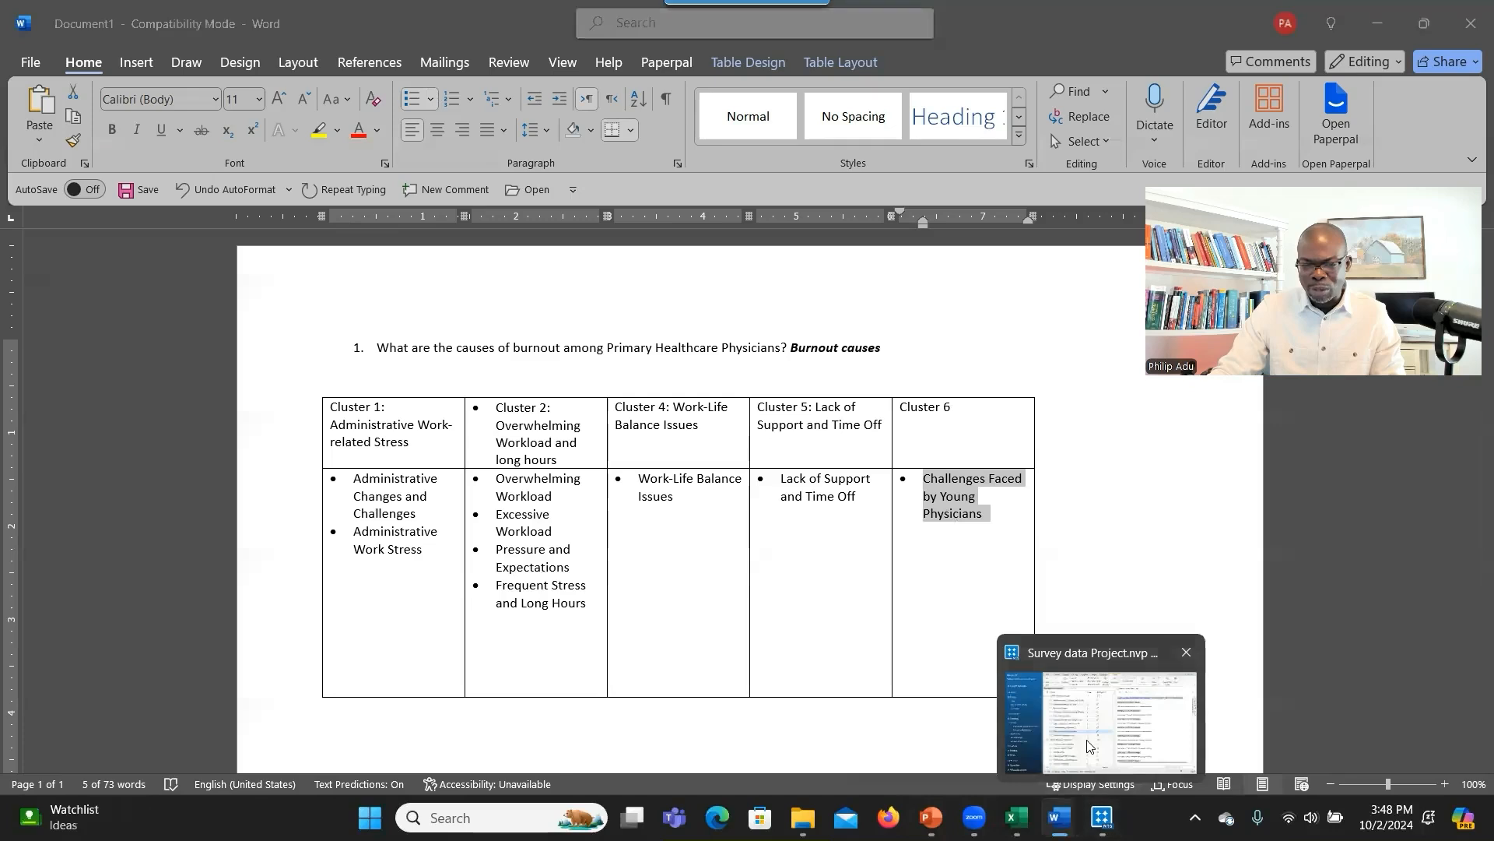
click(1102, 712)
key(super+Up)
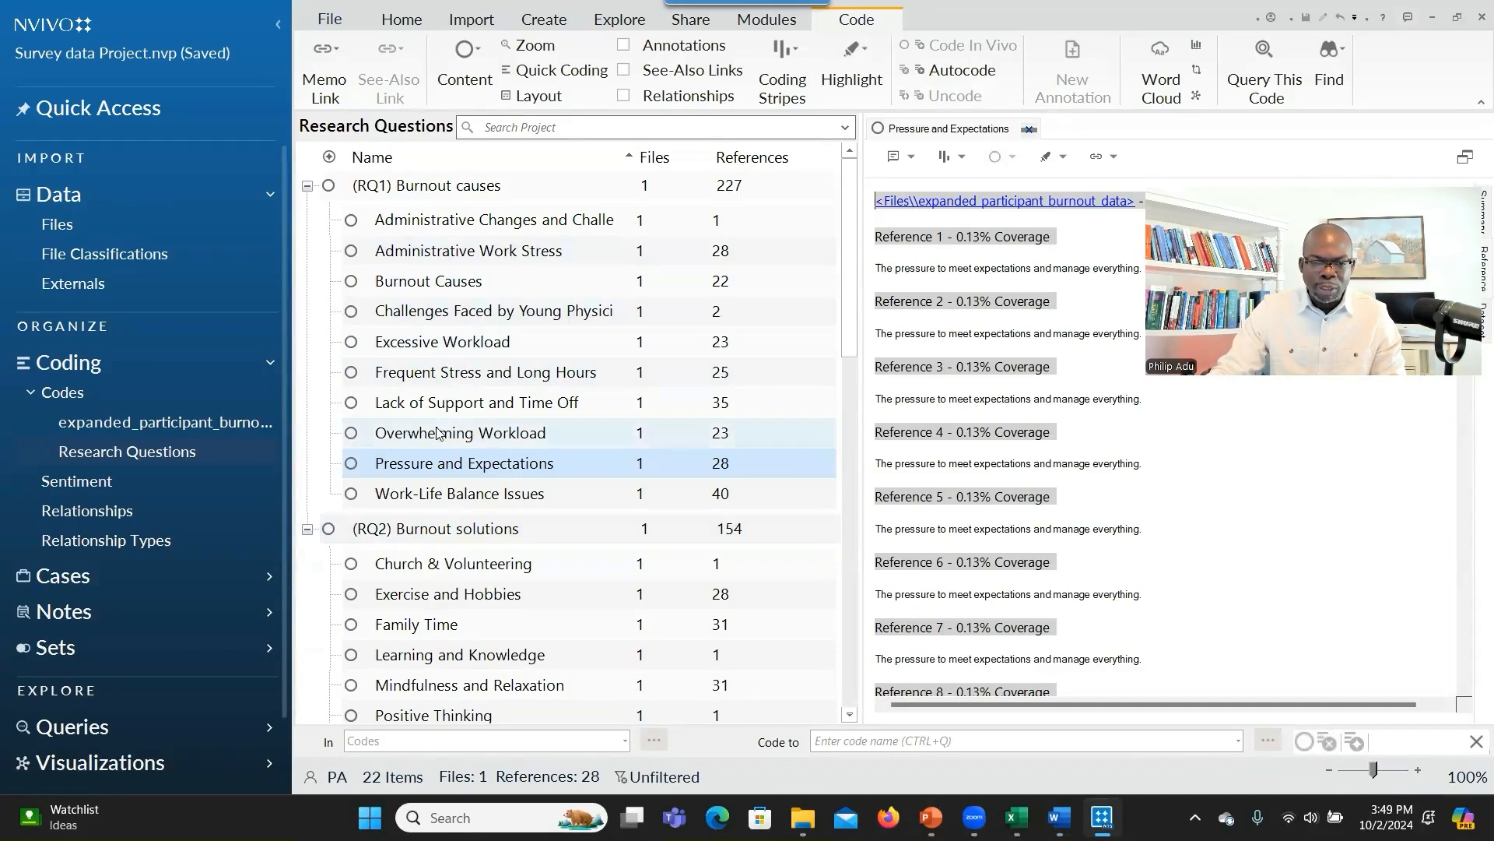
click(453, 315)
double_click(454, 315)
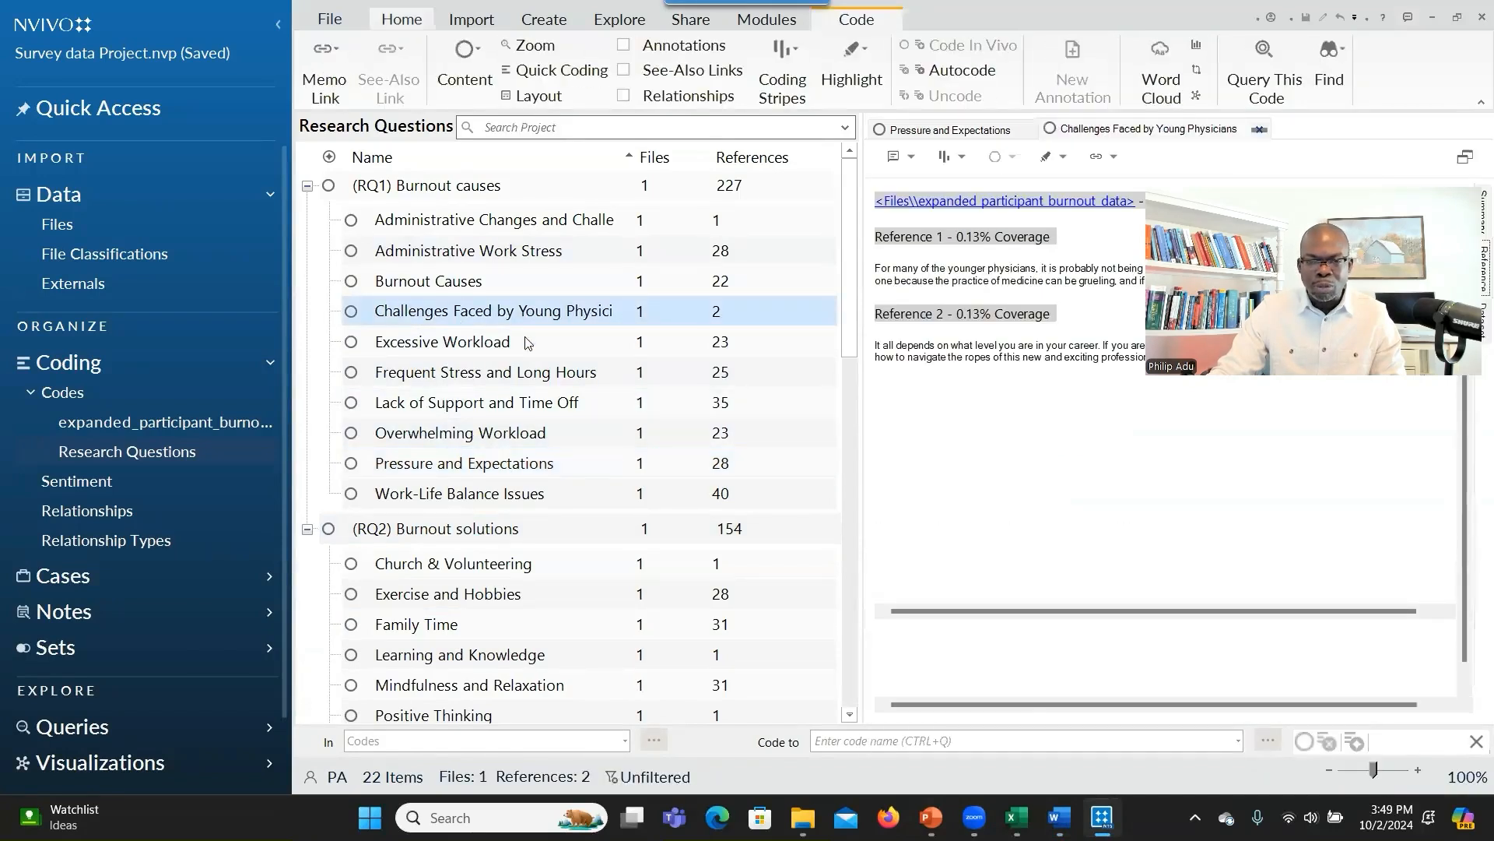
key(alt+Tab)
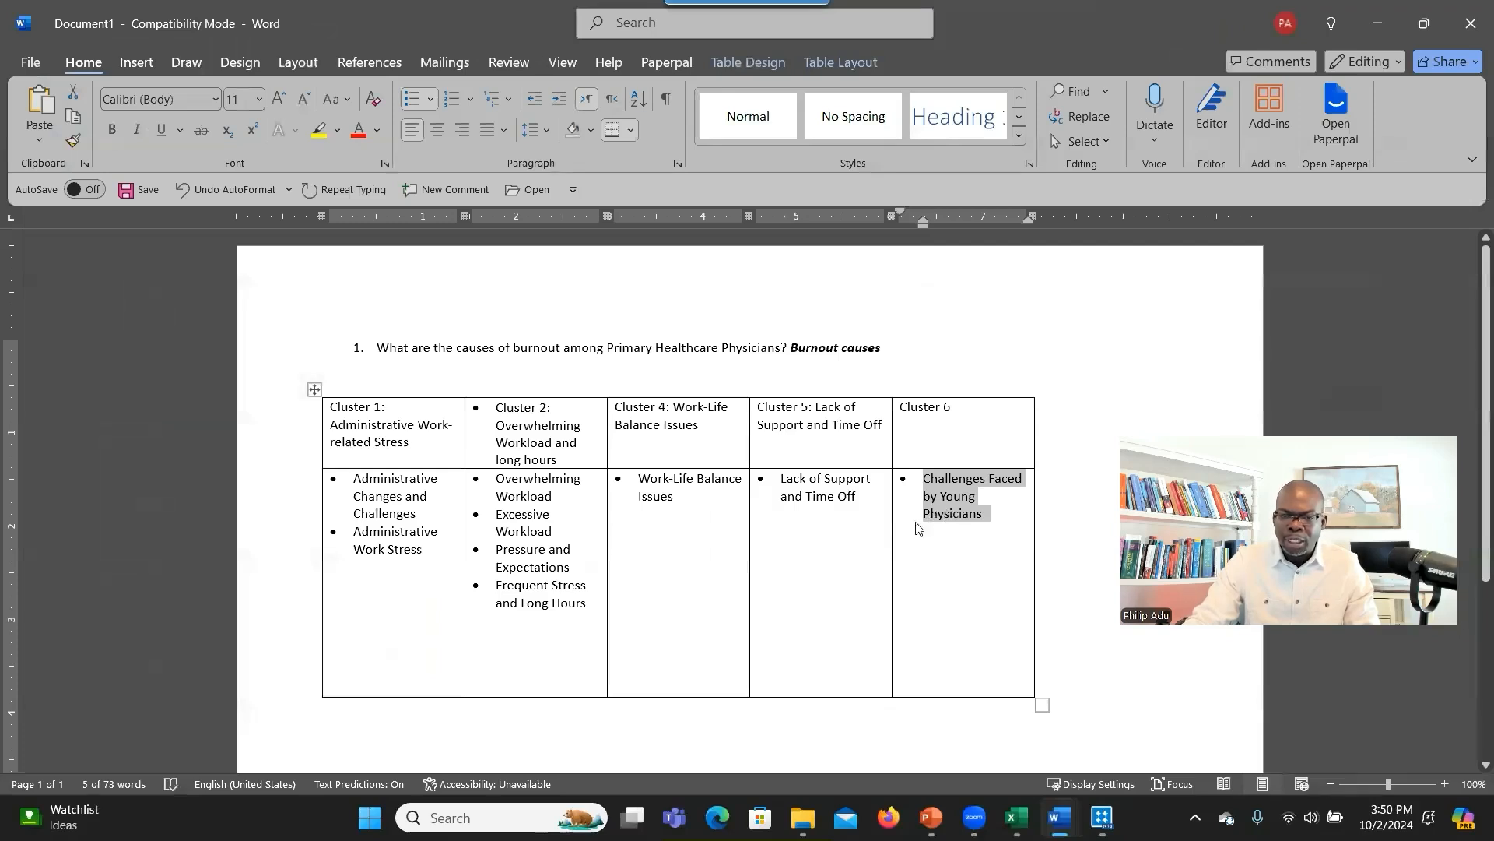
Extend the Cluster 6 heading to "Cluster 6: Challenges Faced by Young Physicians" by copying the text of its bullet.
right_click(968, 509)
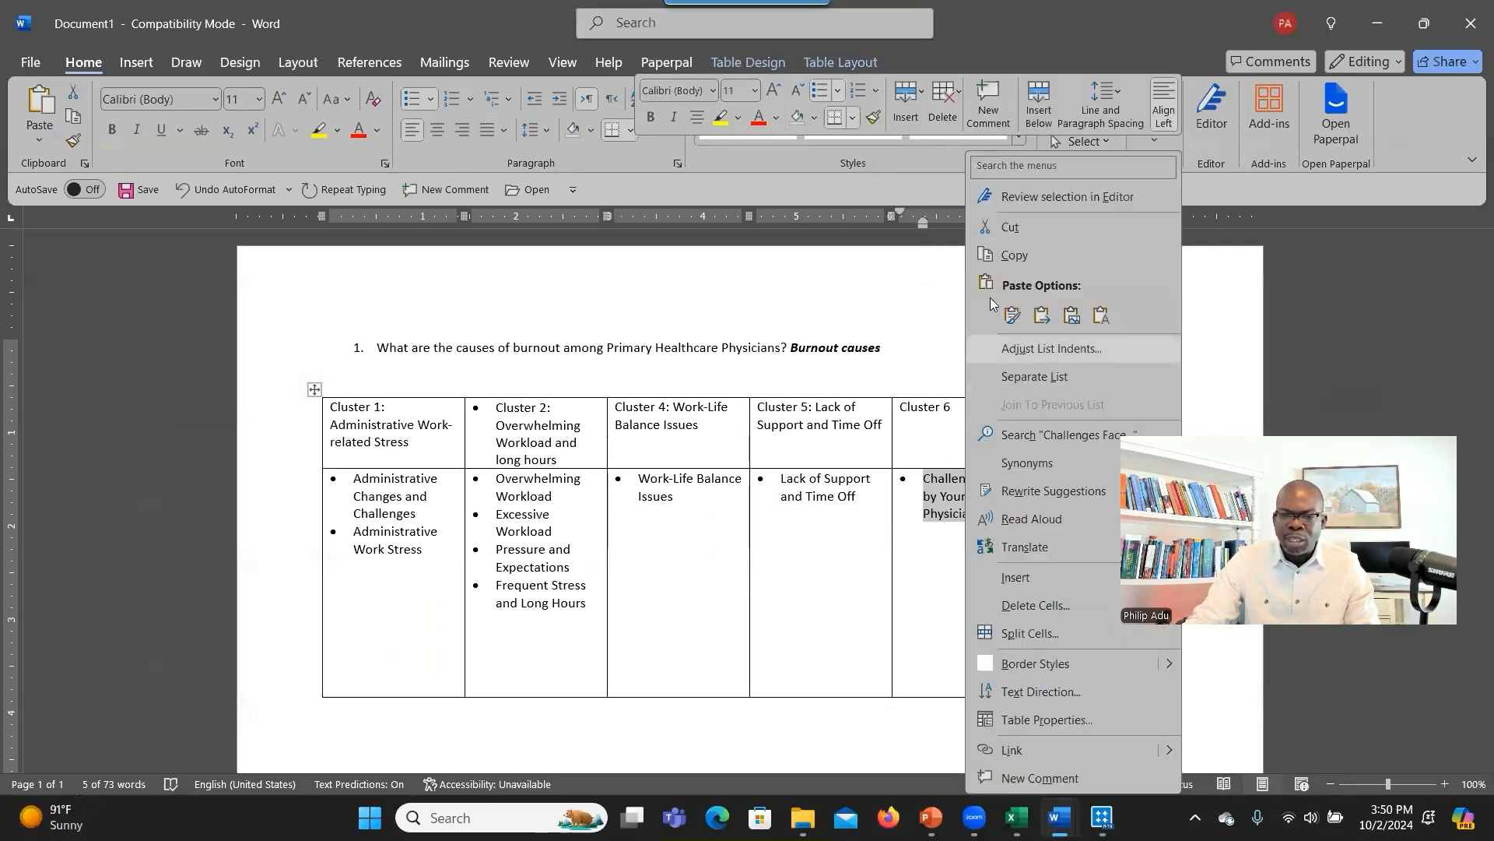
click(1012, 255)
text(:)
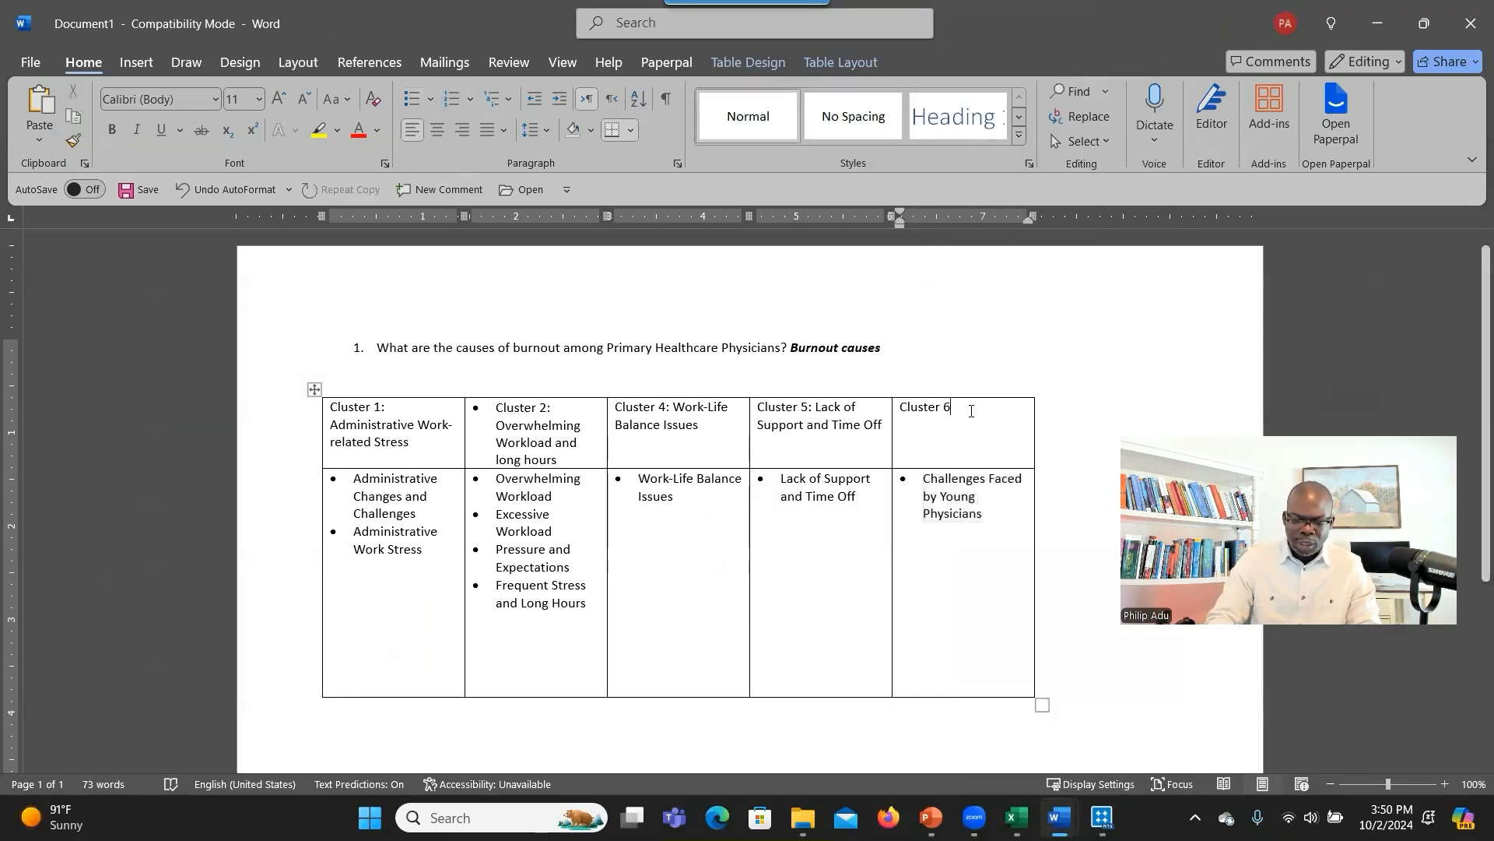
key(ctrl+v)
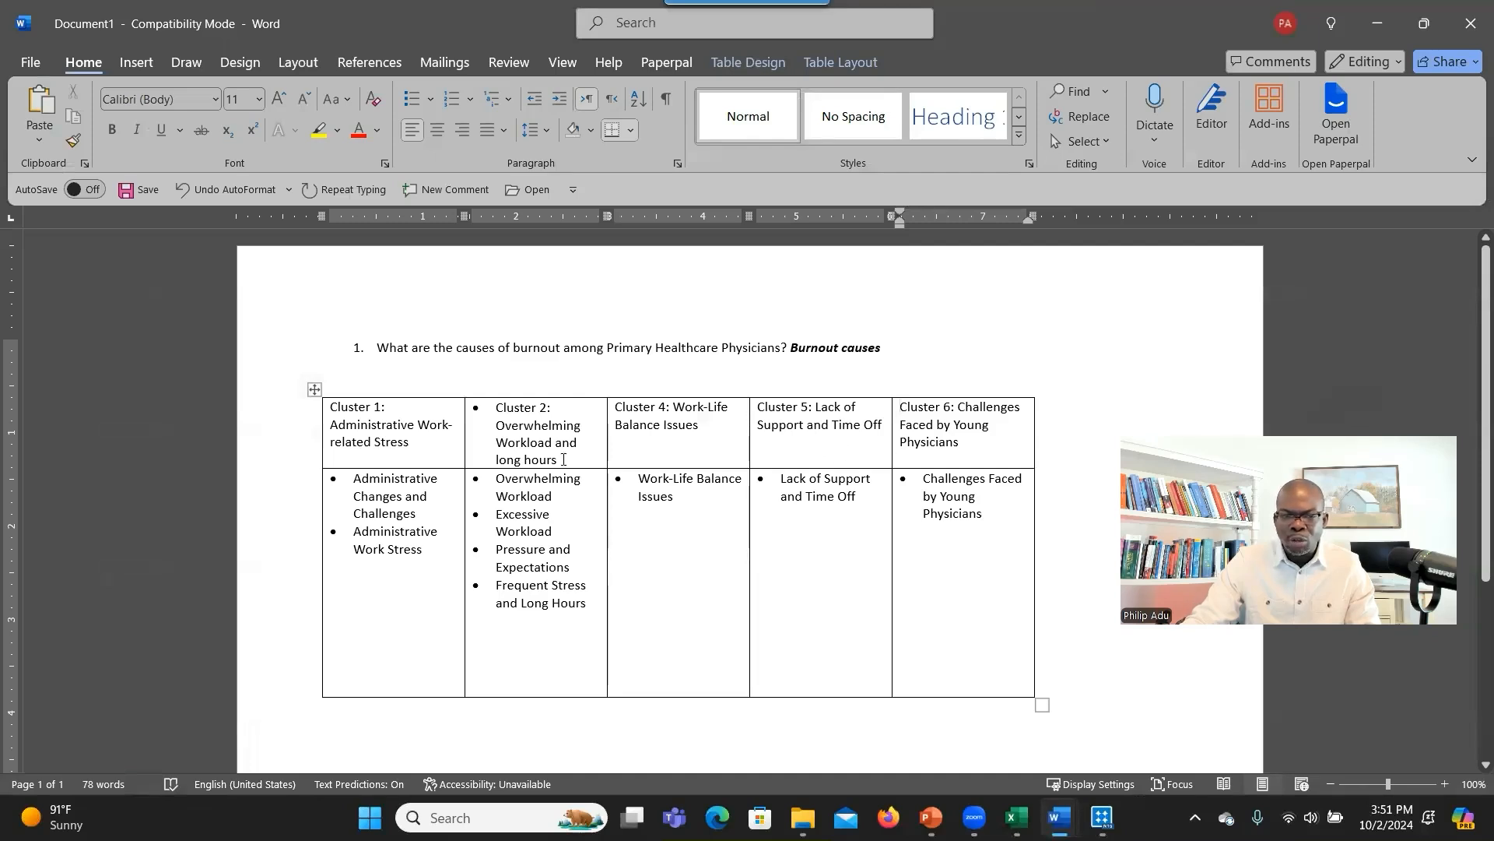
Remove the bullet formatting from the Cluster 2 heading.
click(437, 429)
click(490, 409)
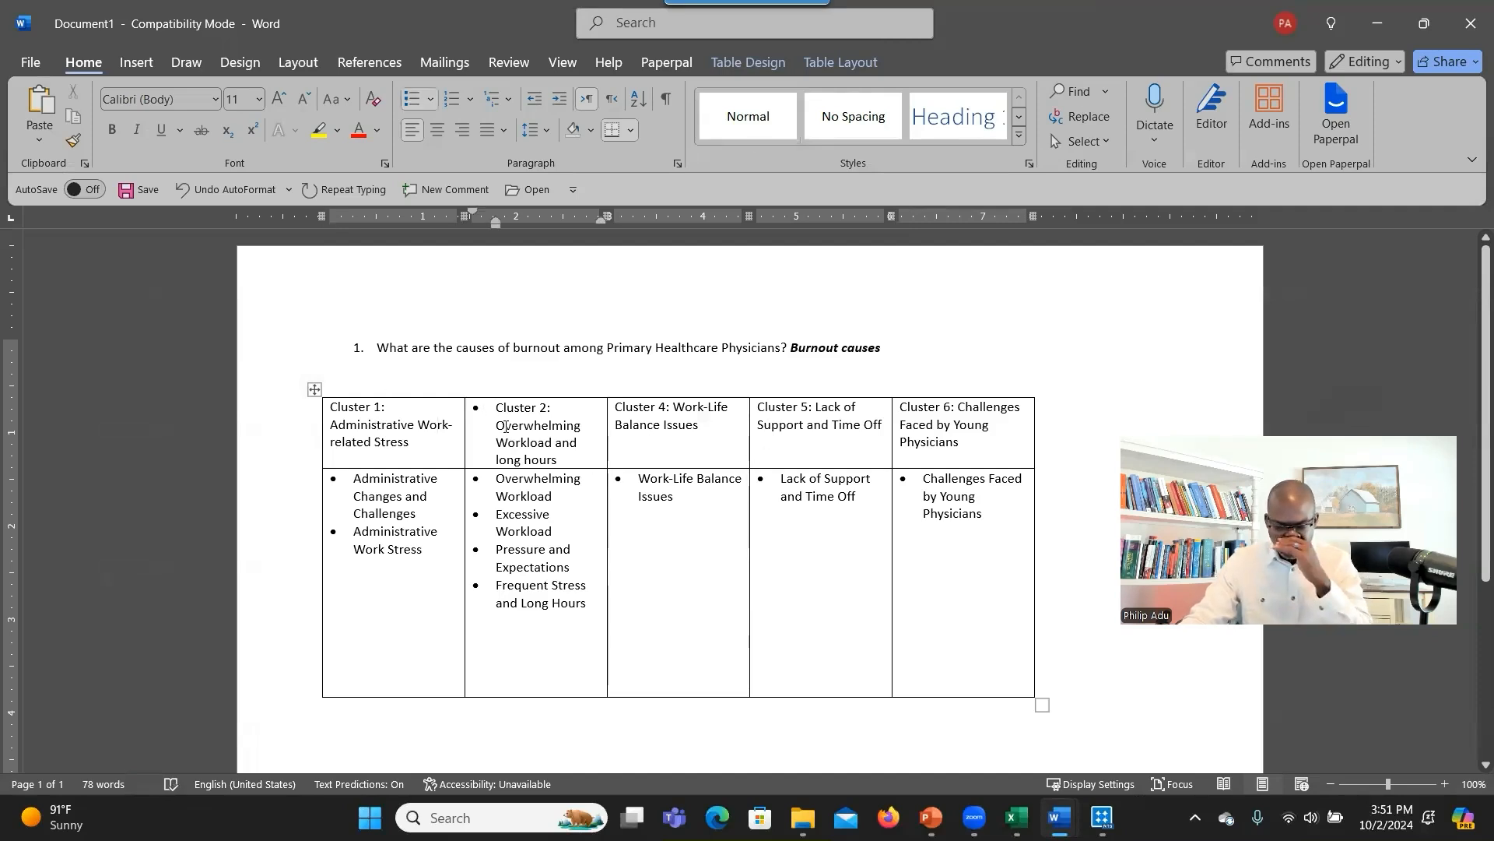
key(BackSpace)
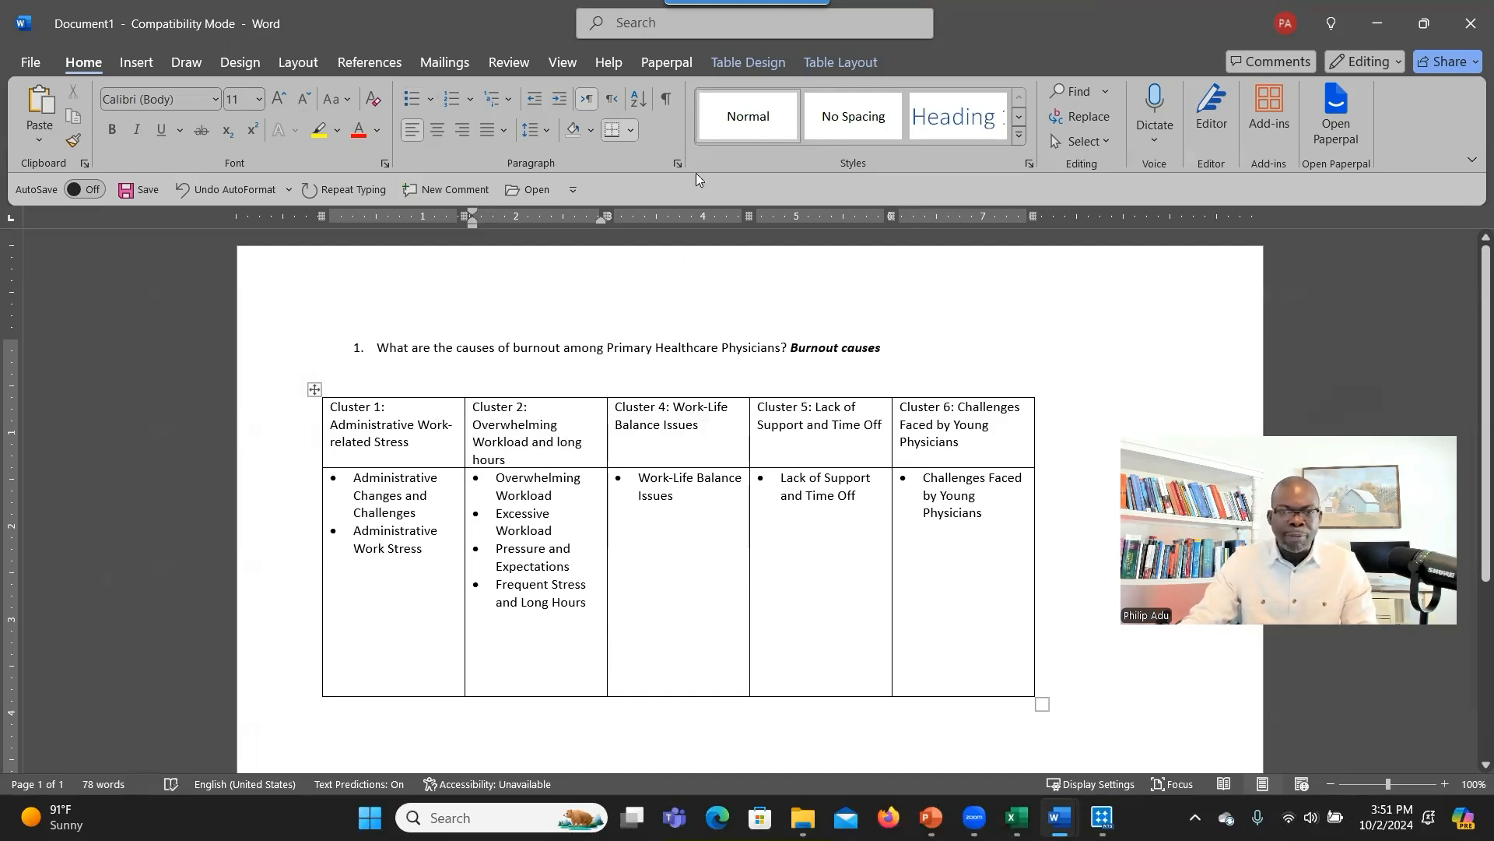
Switch to NVivo and start a new child code under "(RQ1) Burnout causes" with the name prefix "(Theme)".
drag(460, 25, 1493, 25)
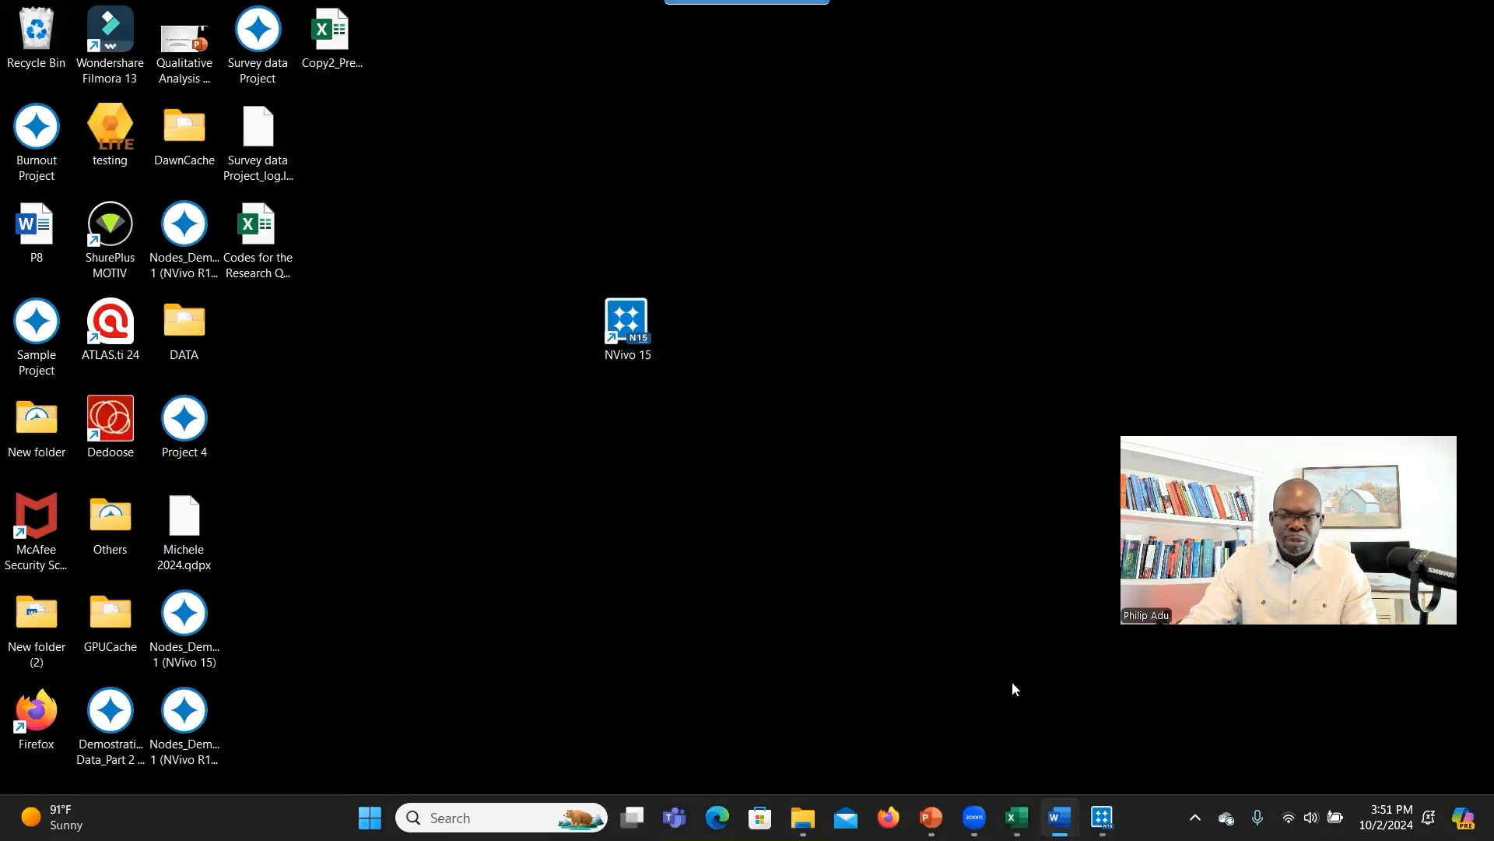
mouse_move(1102, 817)
click(1098, 712)
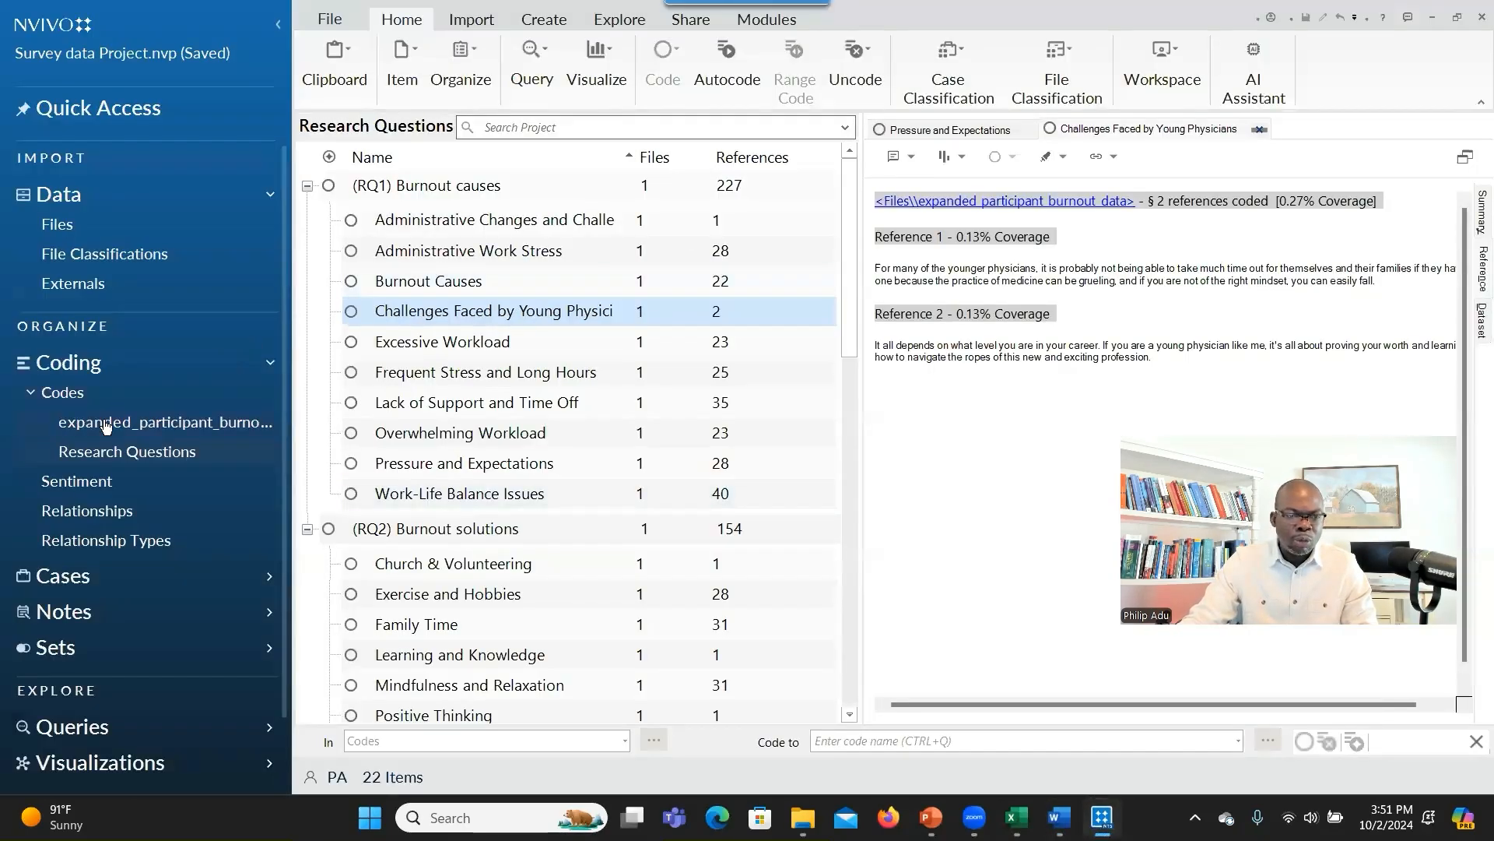
click(107, 454)
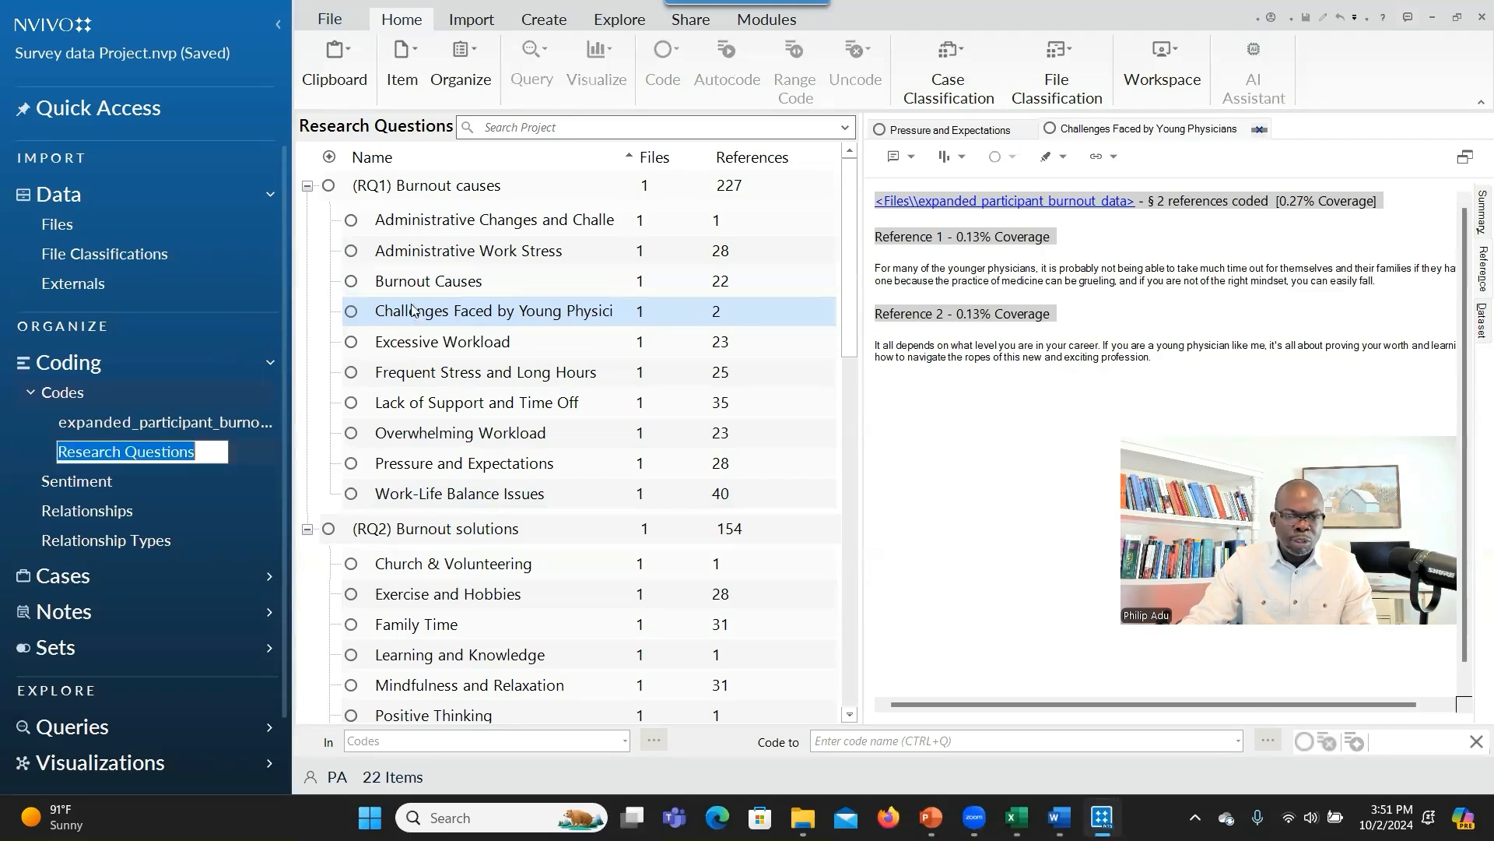
click(415, 197)
right_click(416, 195)
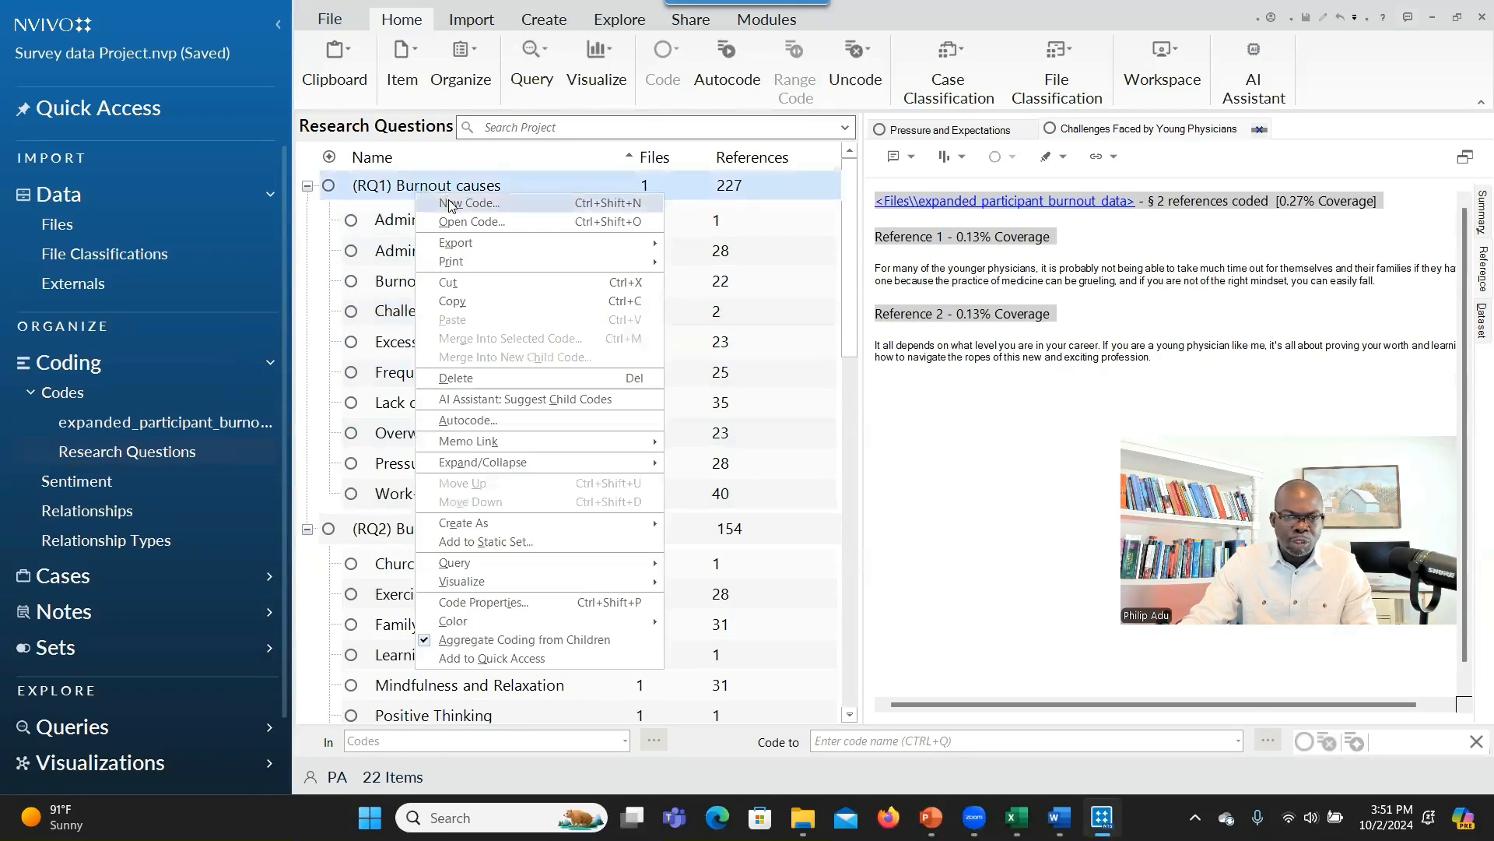
click(450, 204)
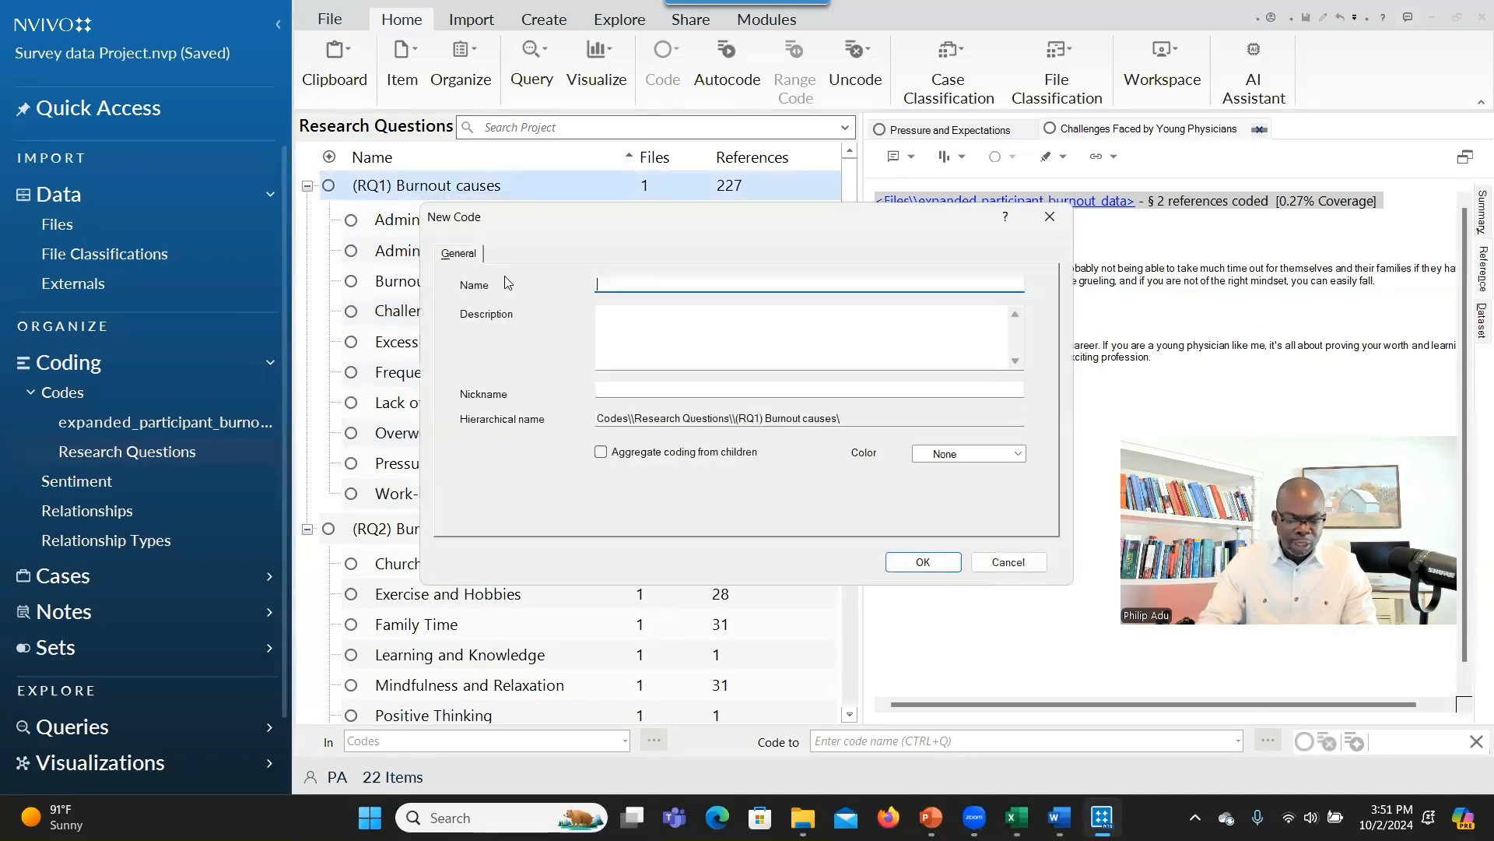
text((Theme)
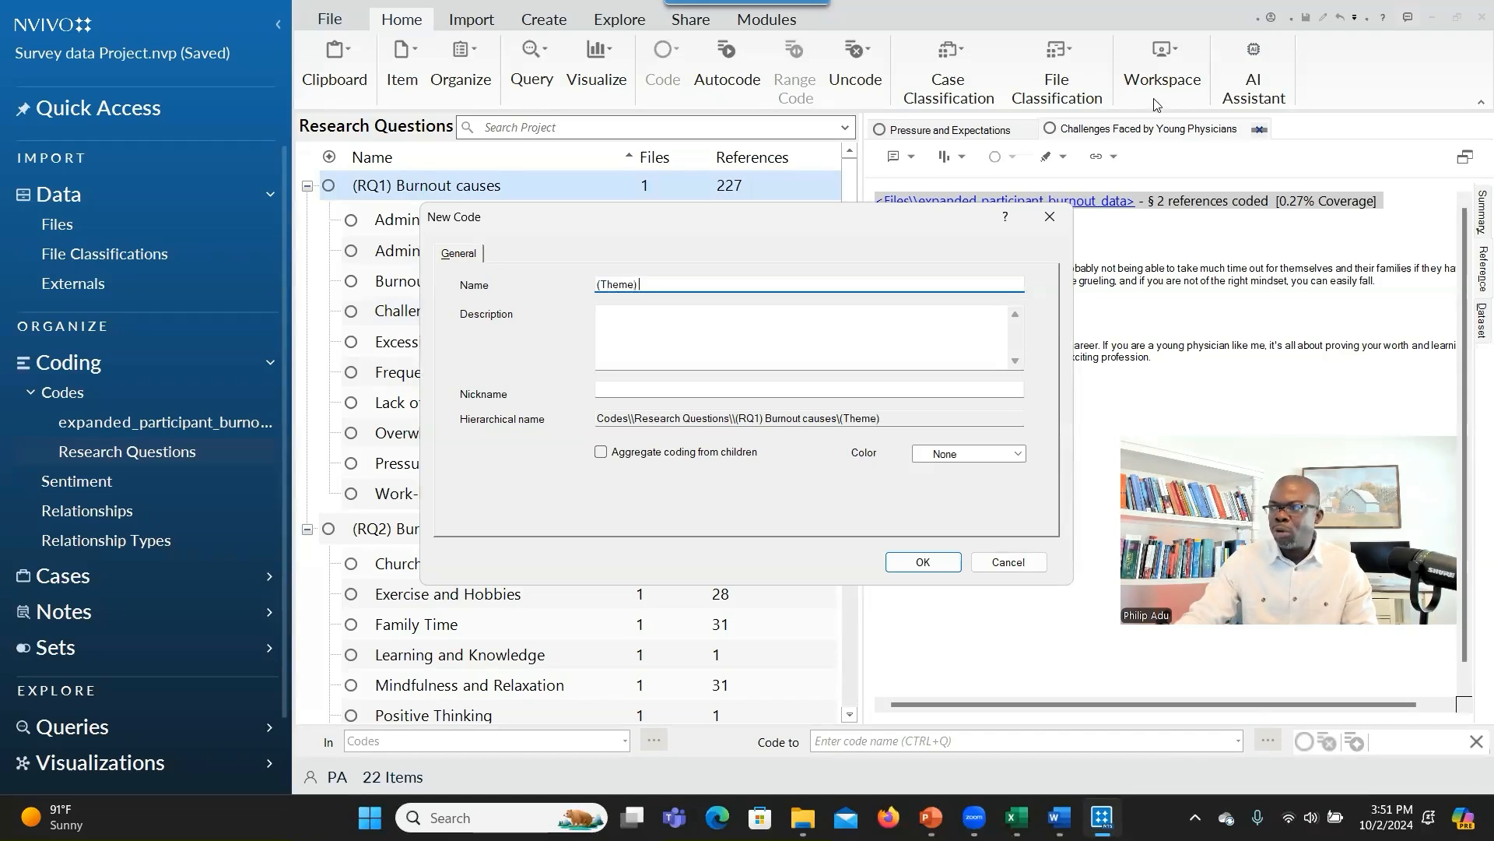
Complete the new code's name with "Administrative Work-related Stress" copied from the Word table, enable aggregating coding from children, and create it.
key(alt+Tab)
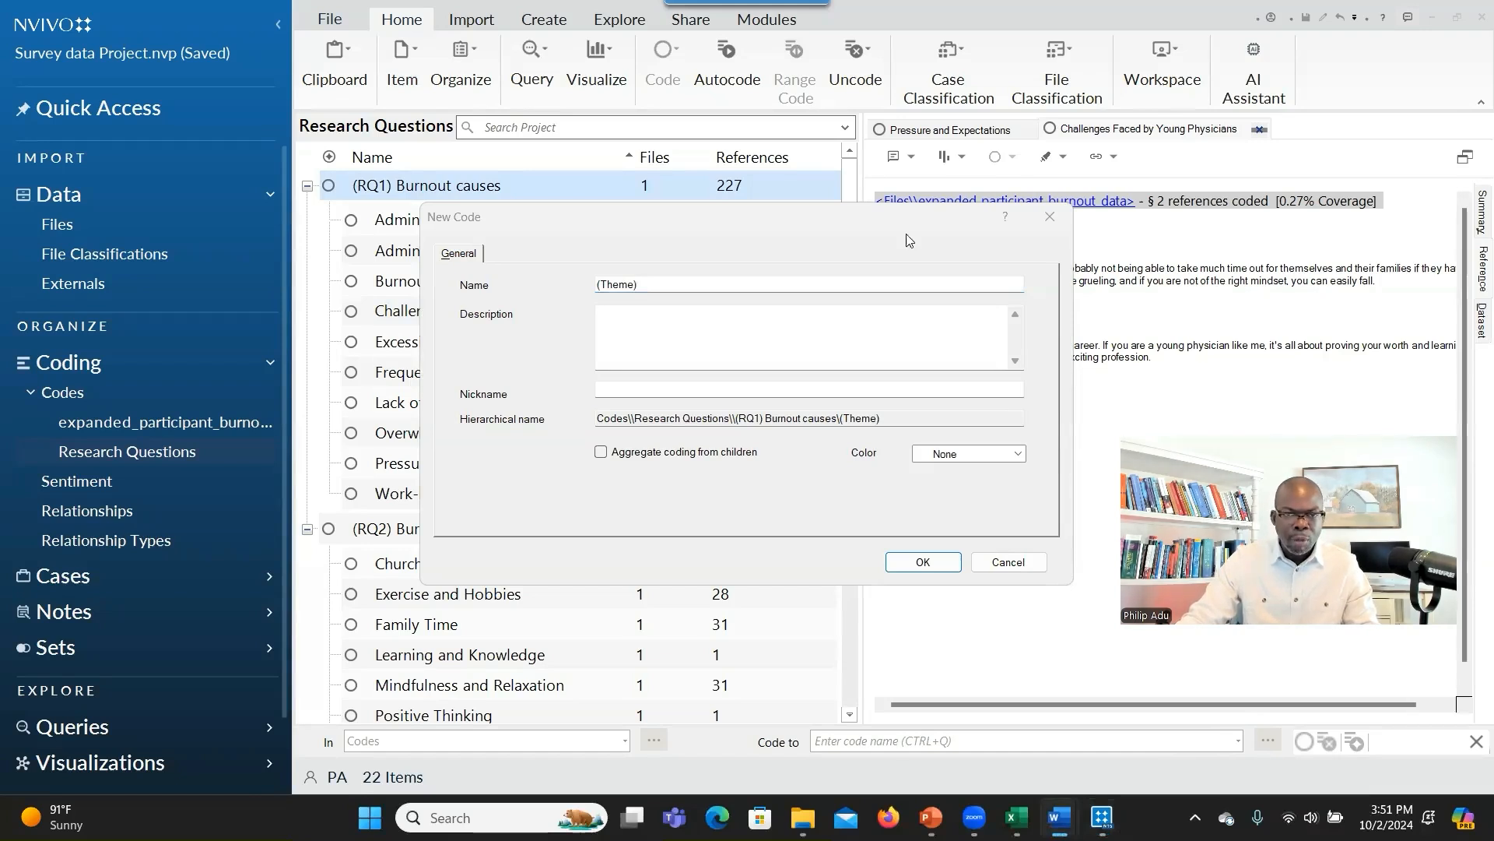
click(762, 285)
key(ctrl+v)
click(601, 452)
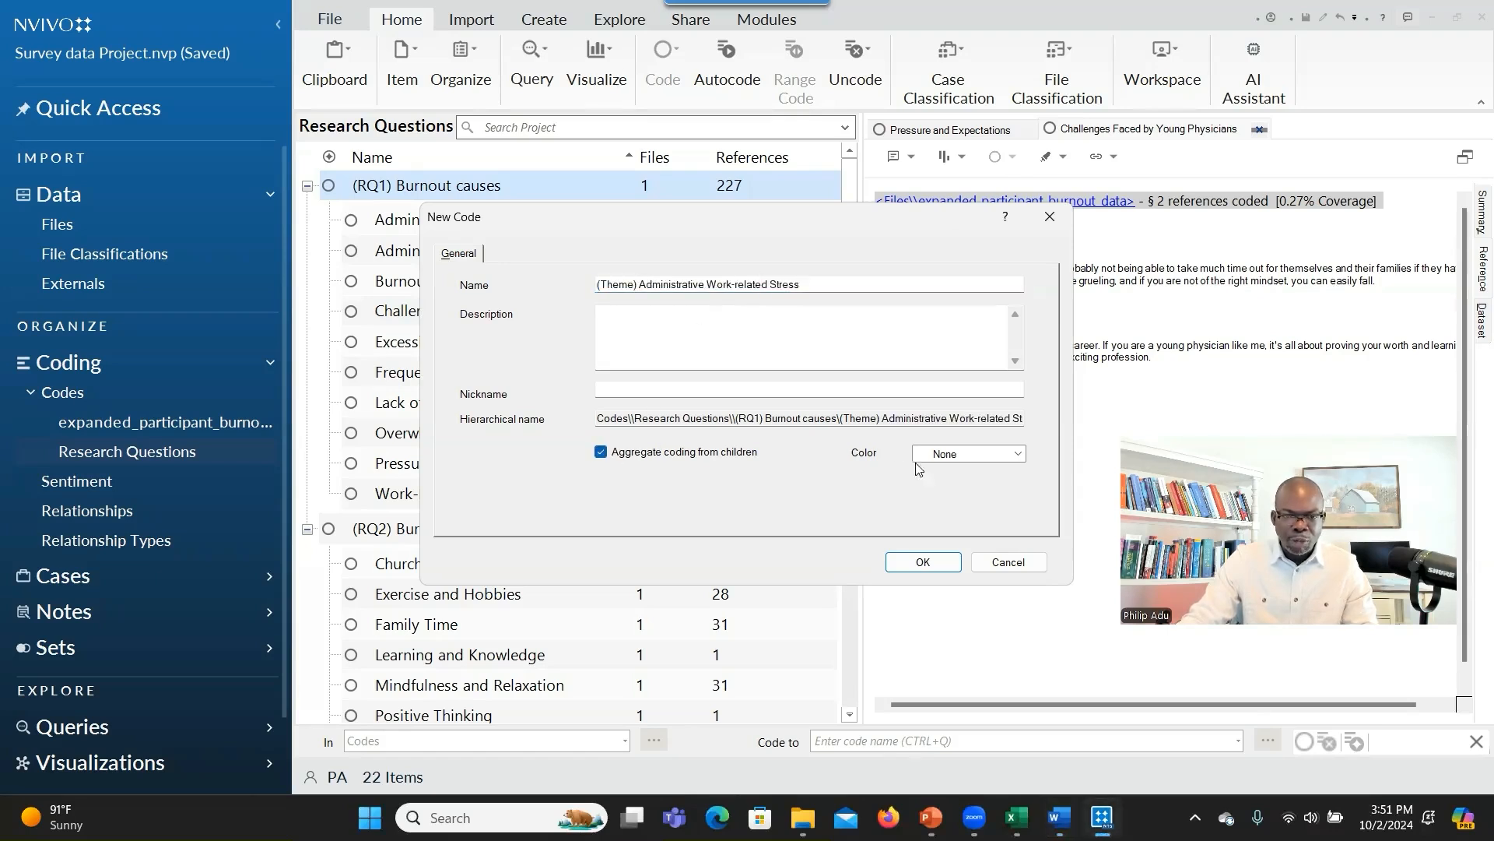
click(921, 562)
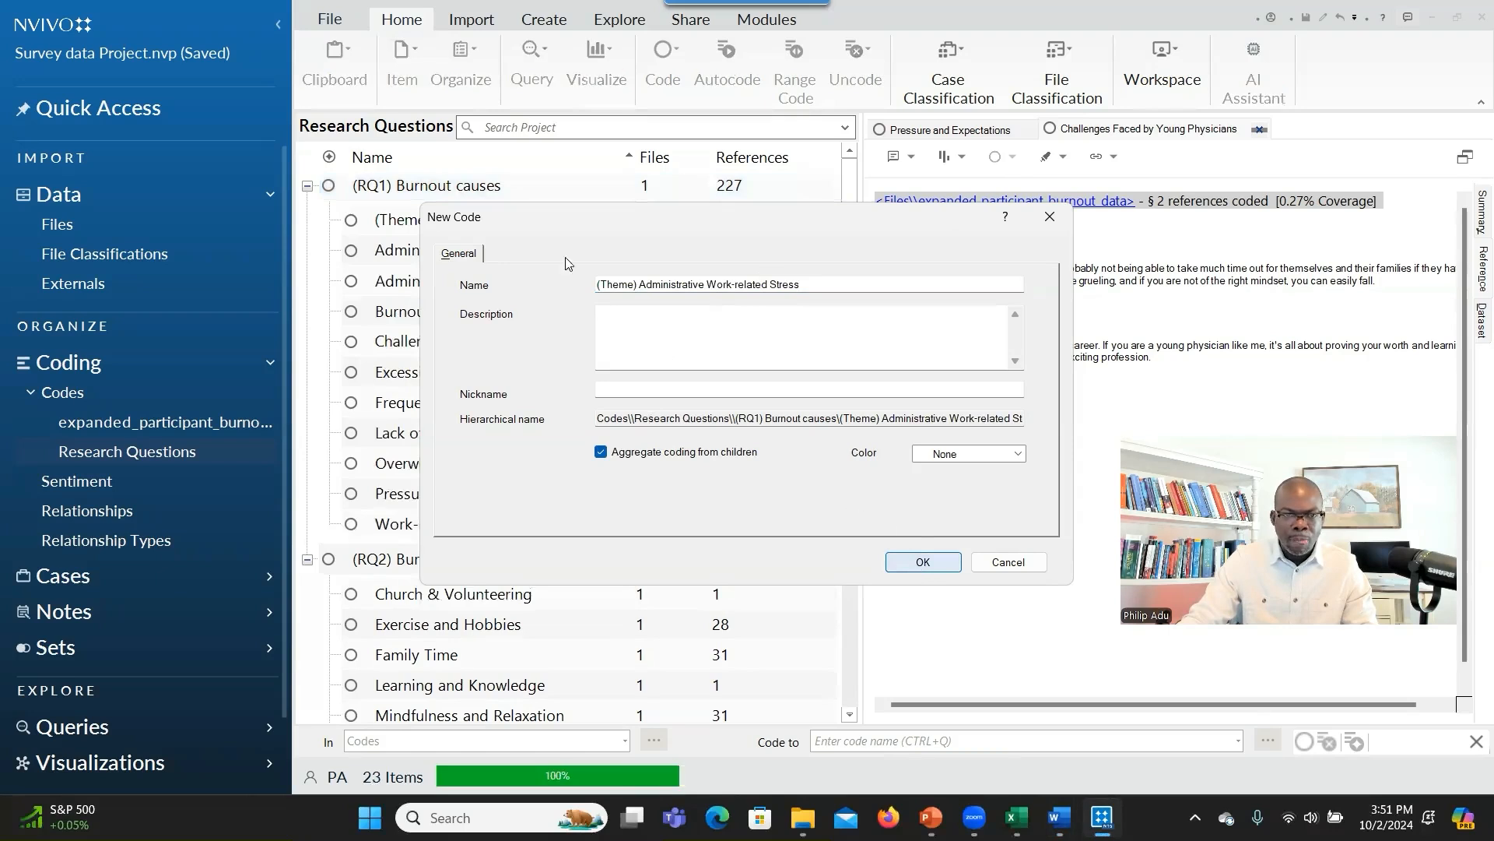
Create a child code under "(RQ1) Burnout causes" named "(Theme) Overwhelming Workload and long hours", with coding aggregated from children.
key(alt+Tab)
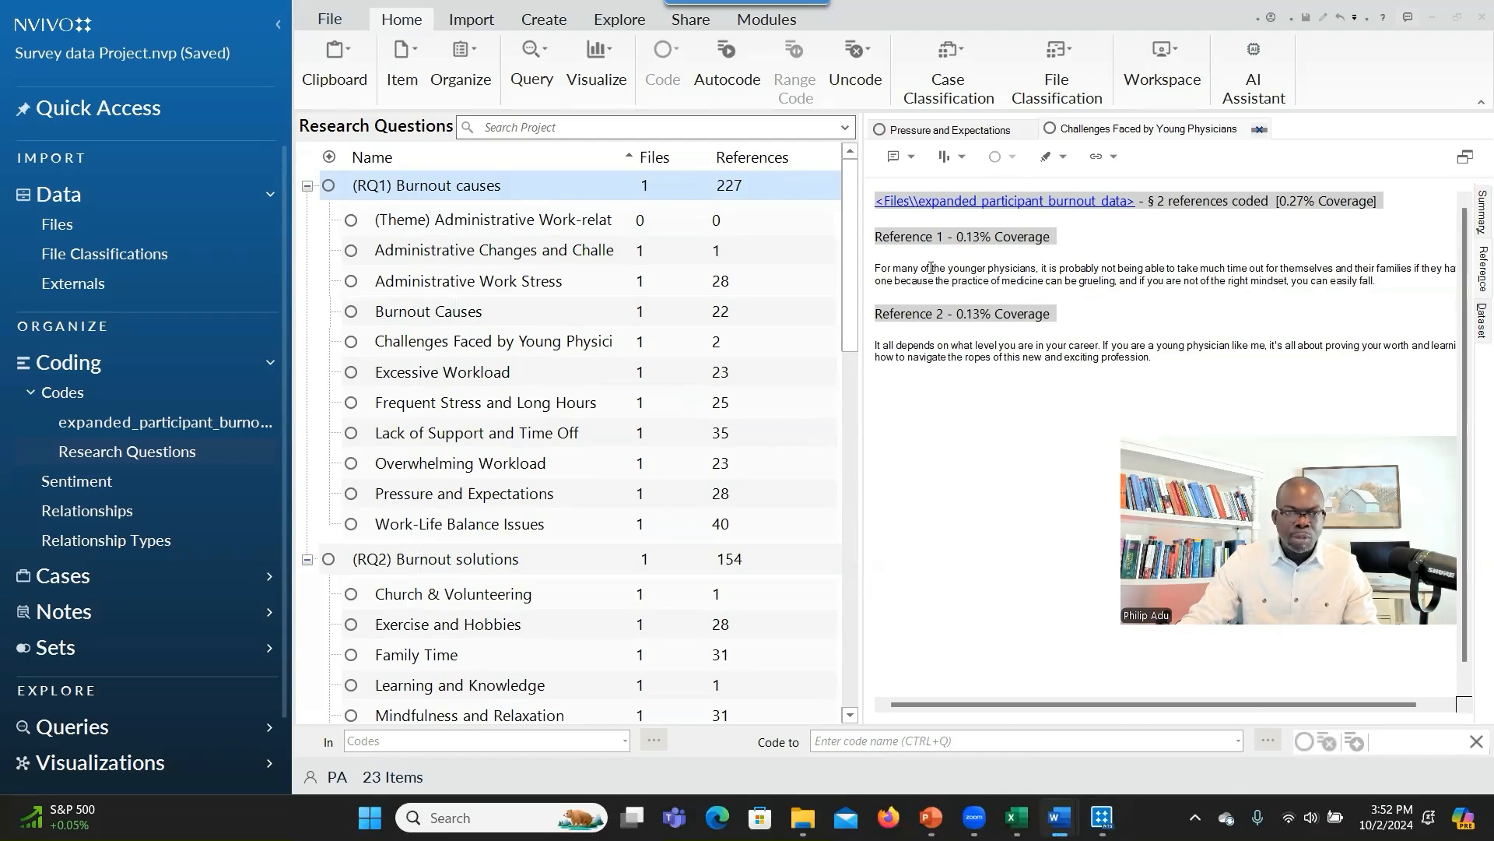
right_click(371, 193)
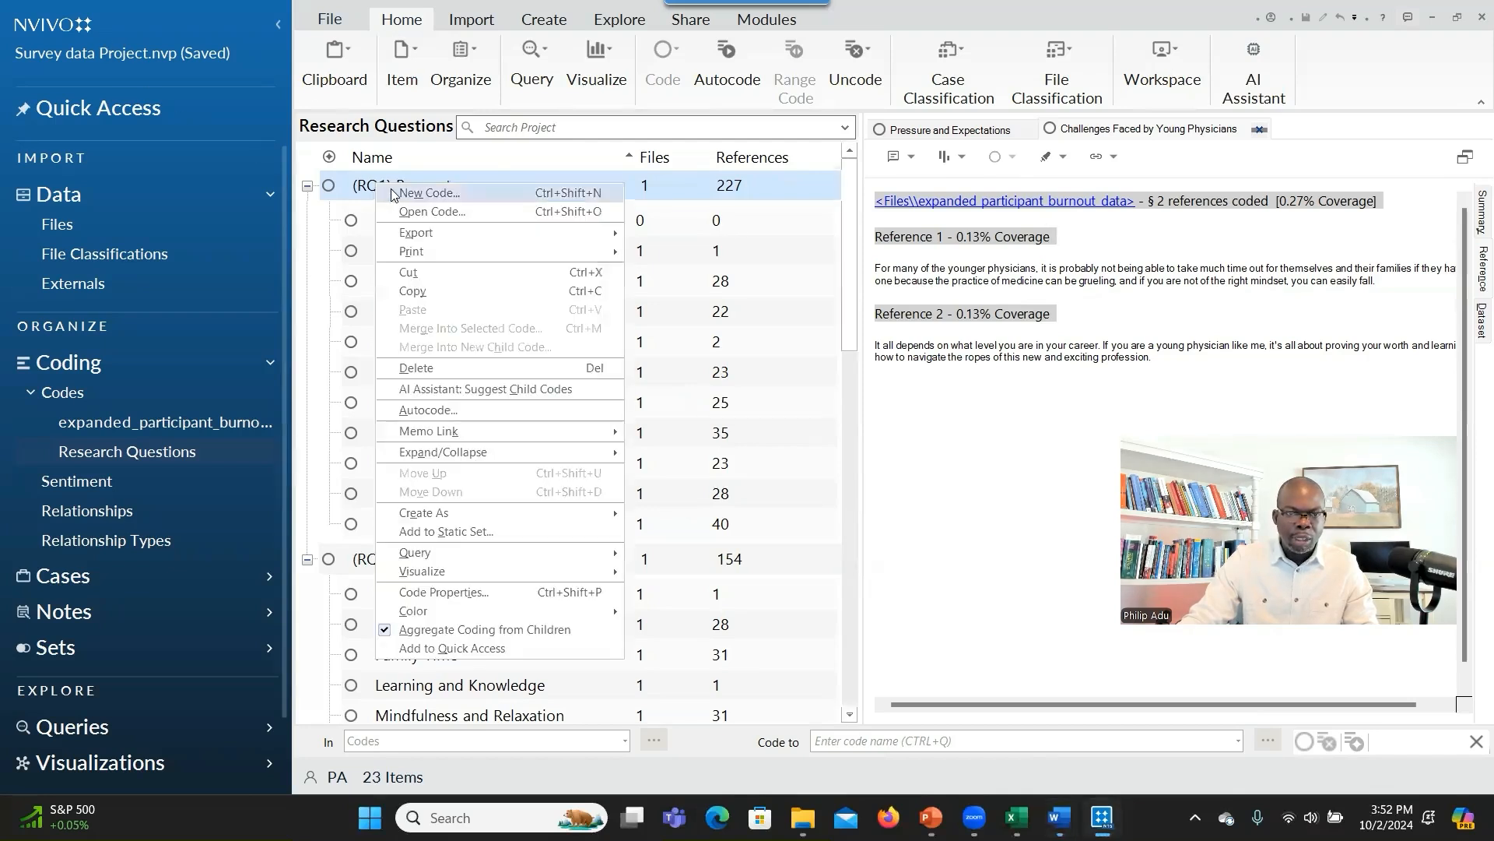
click(404, 193)
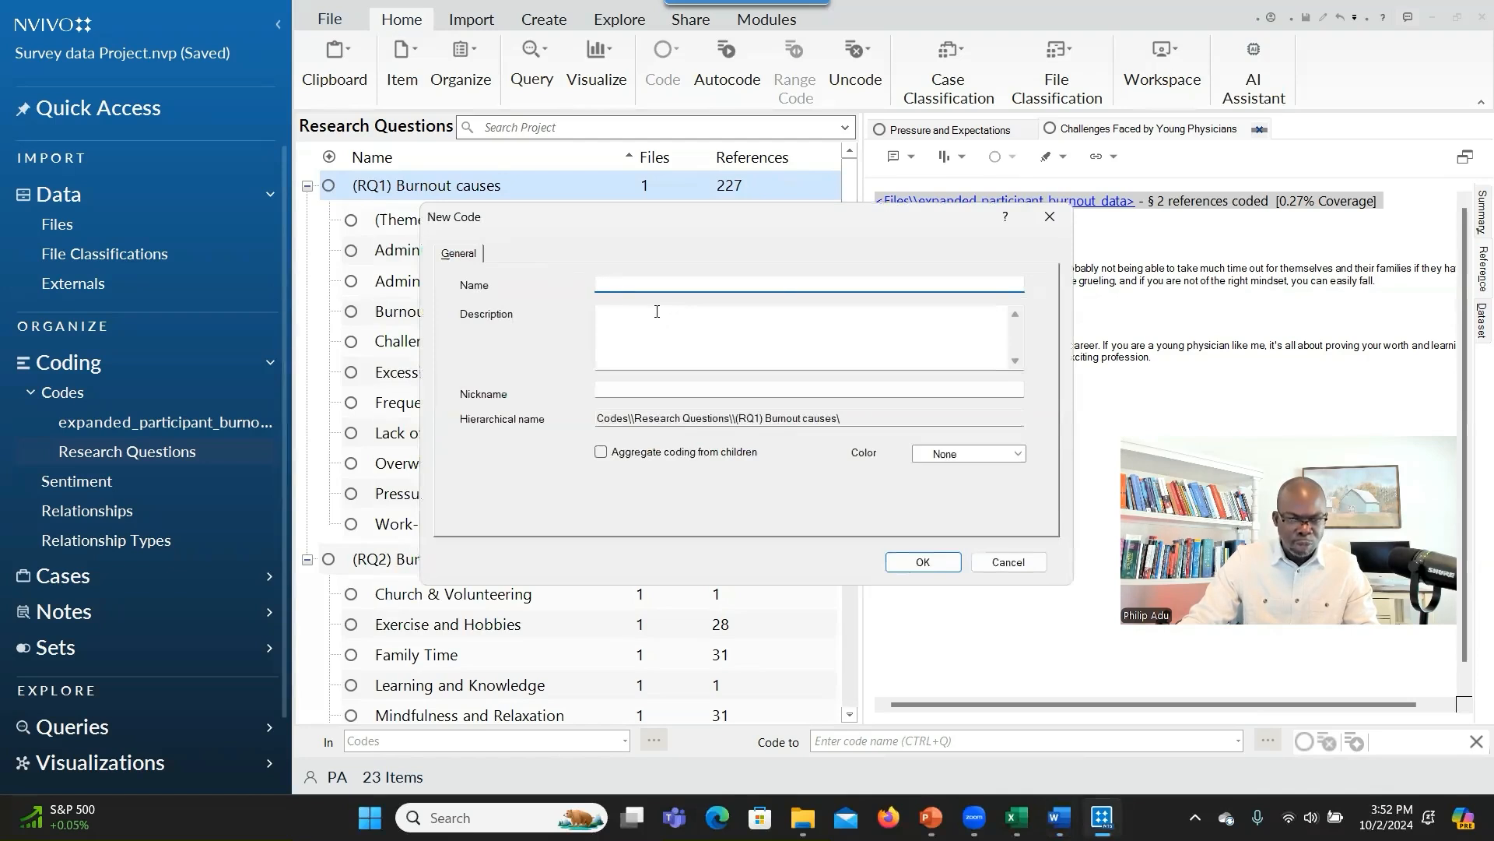
text(Overwhelming Workload and long hours)
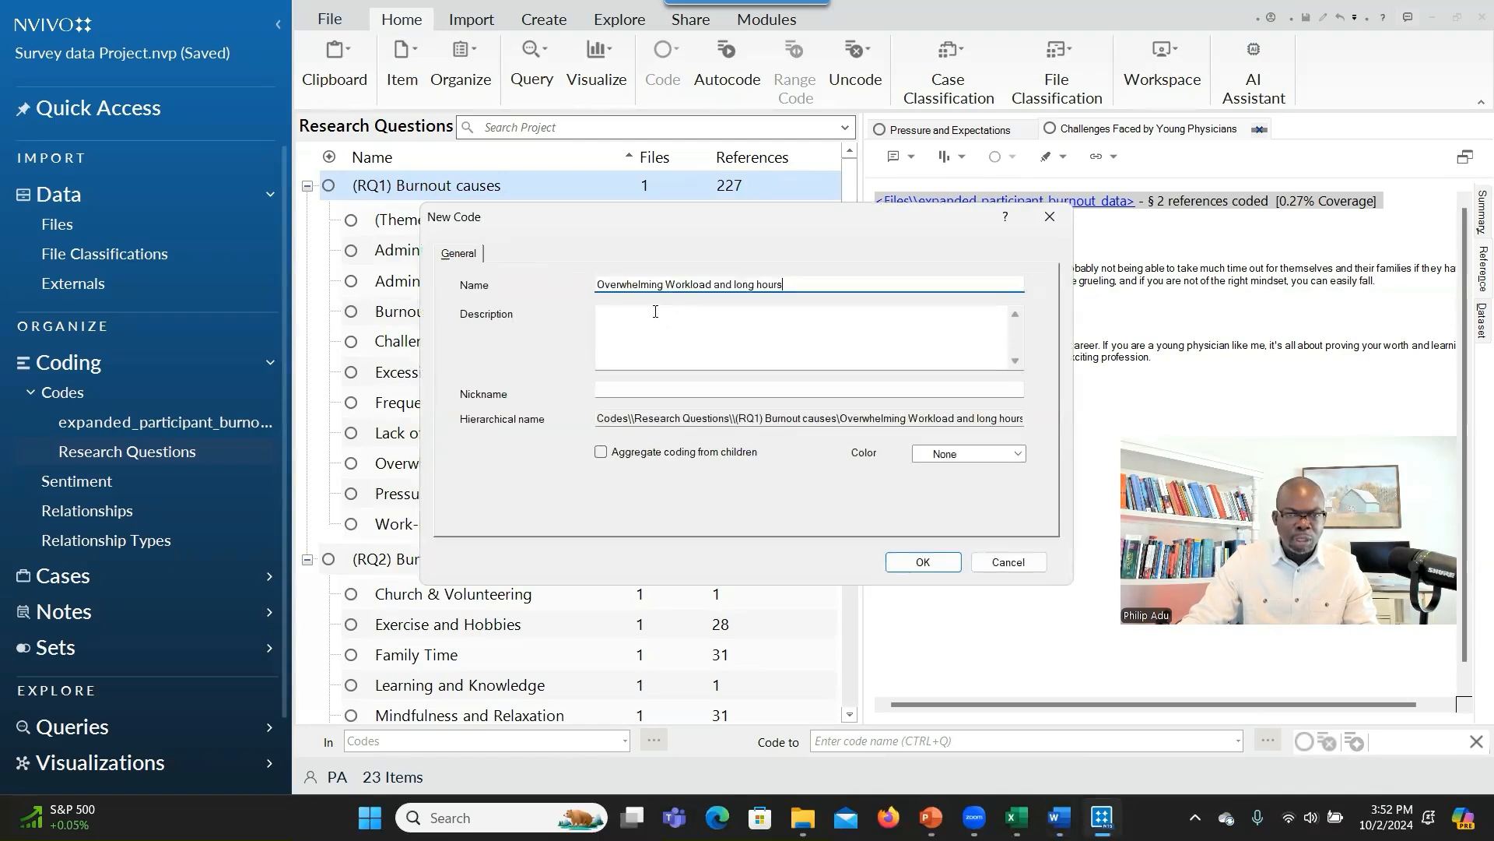
click(596, 285)
text((Them)
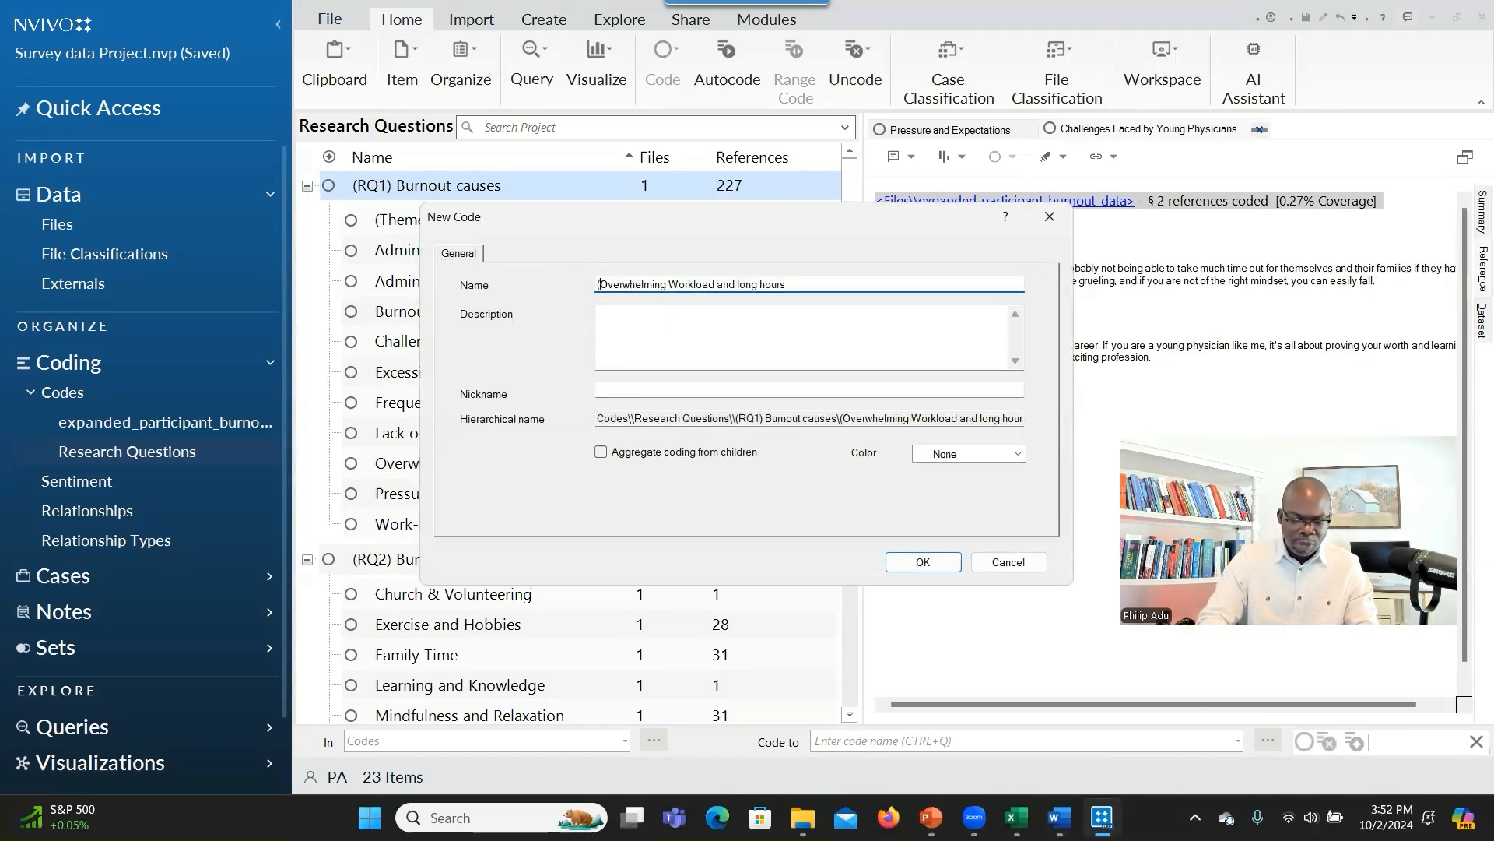
text(e))
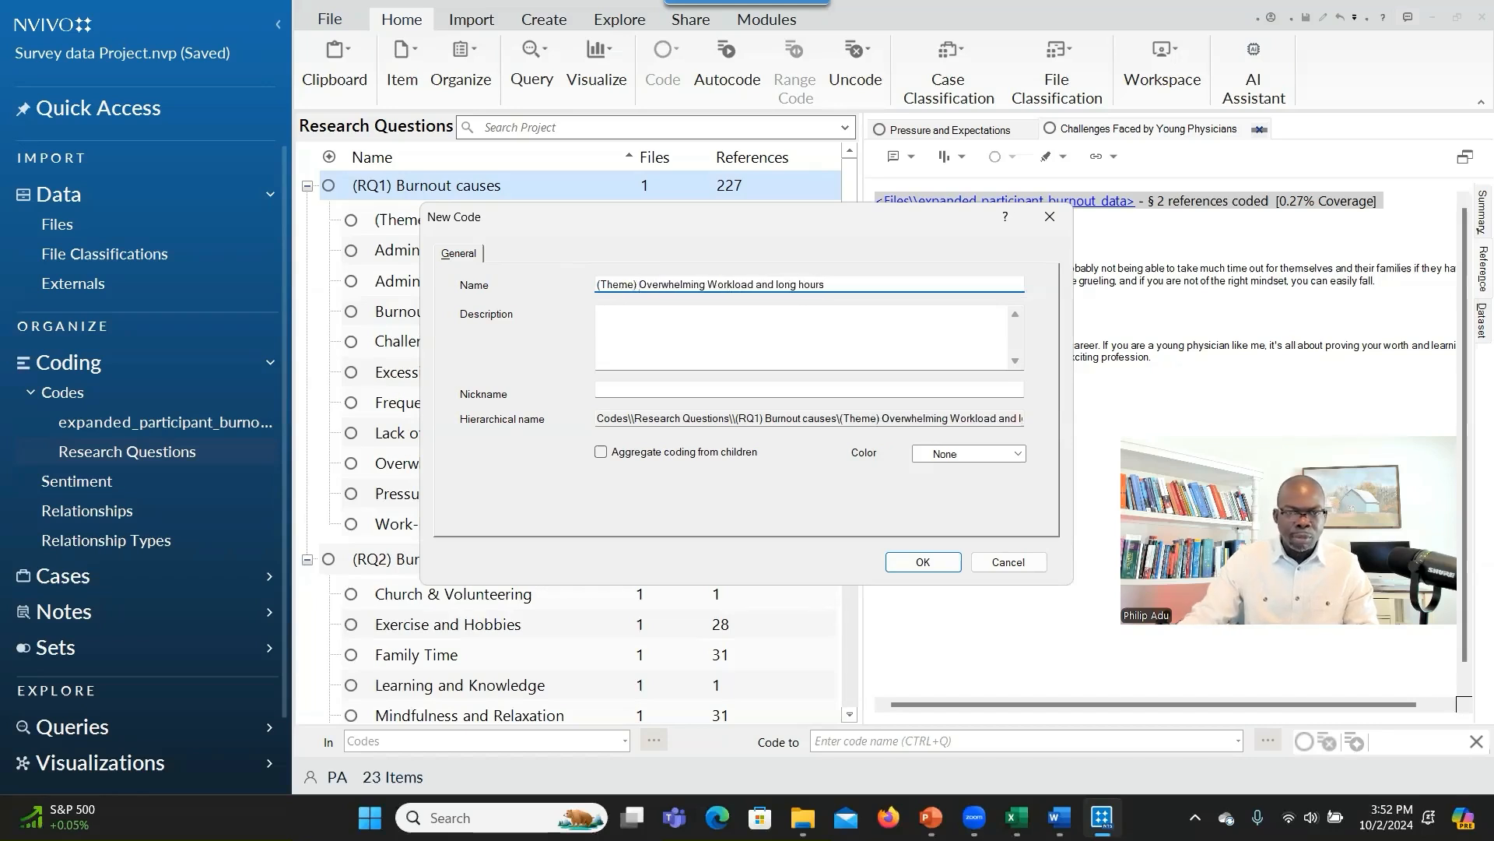
click(601, 452)
click(923, 562)
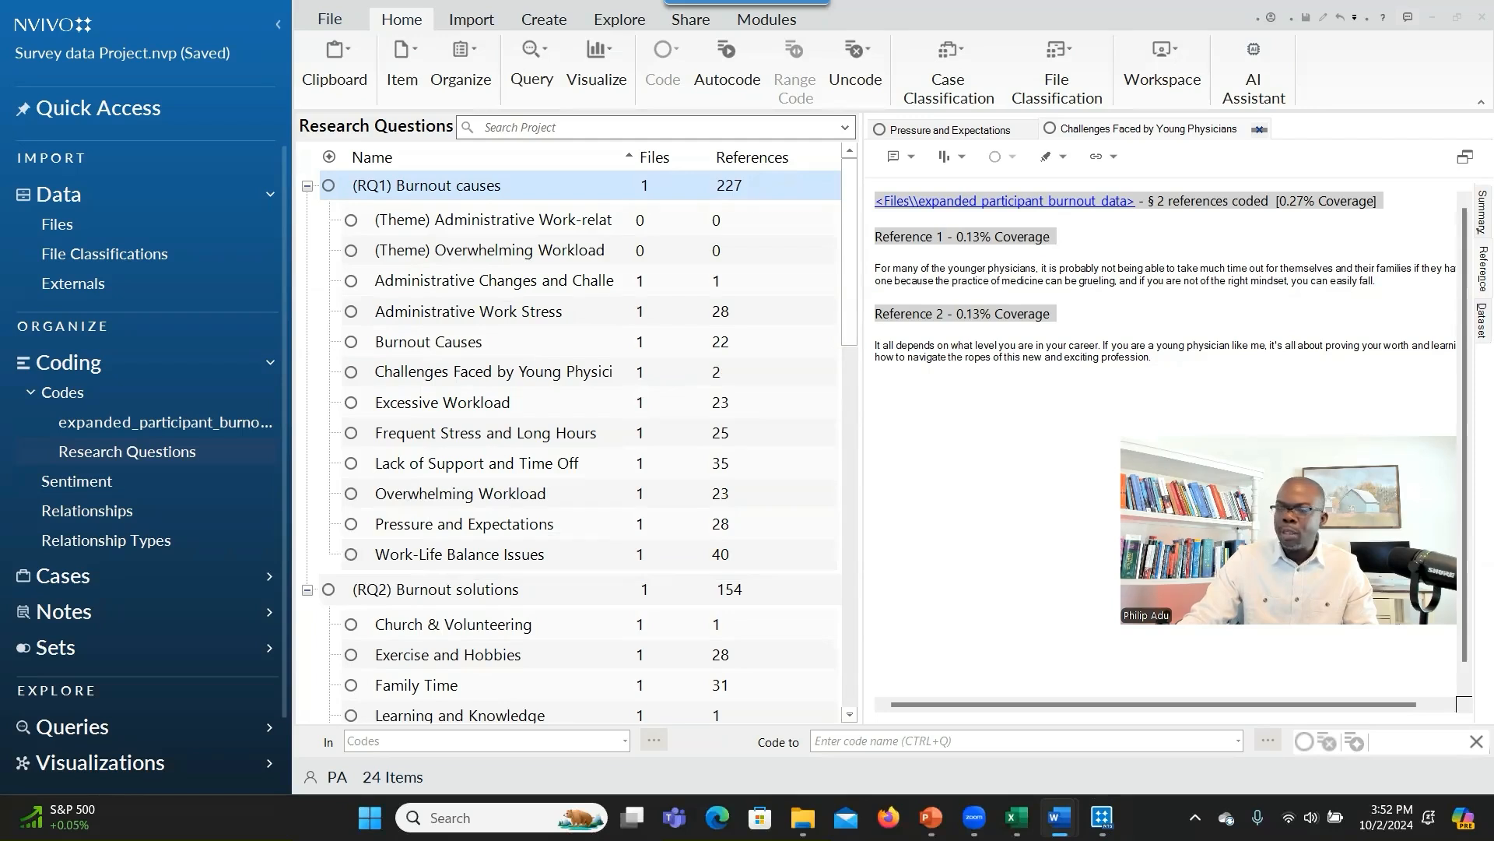
Switch to the Word table and renumber the Cluster 4, 5 and 6 headings to Cluster 3, 4 and 5.
double_click(669, 121)
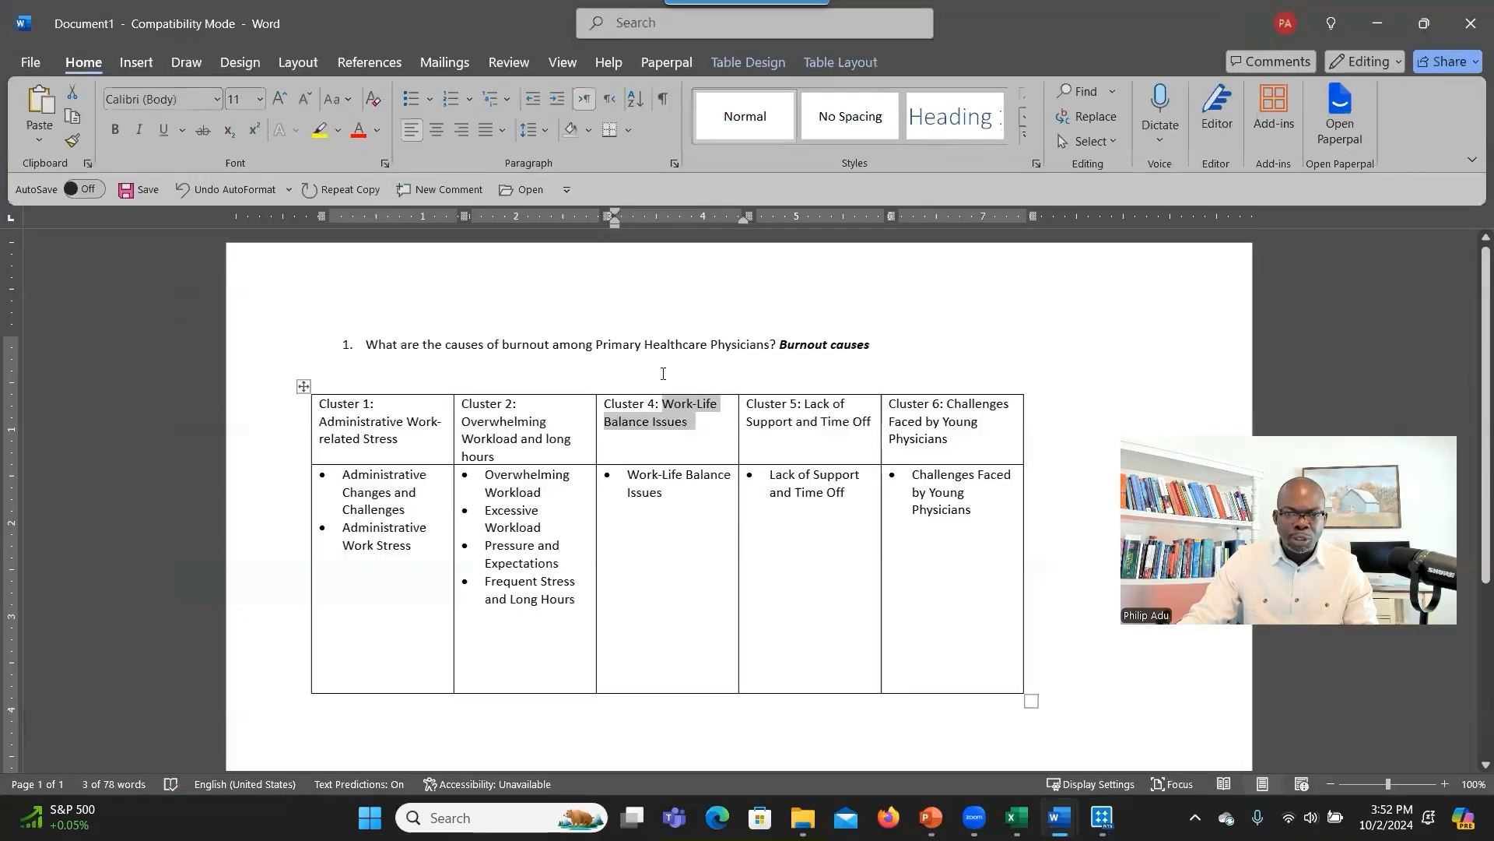
click(667, 405)
key(BackSpace)
text(3)
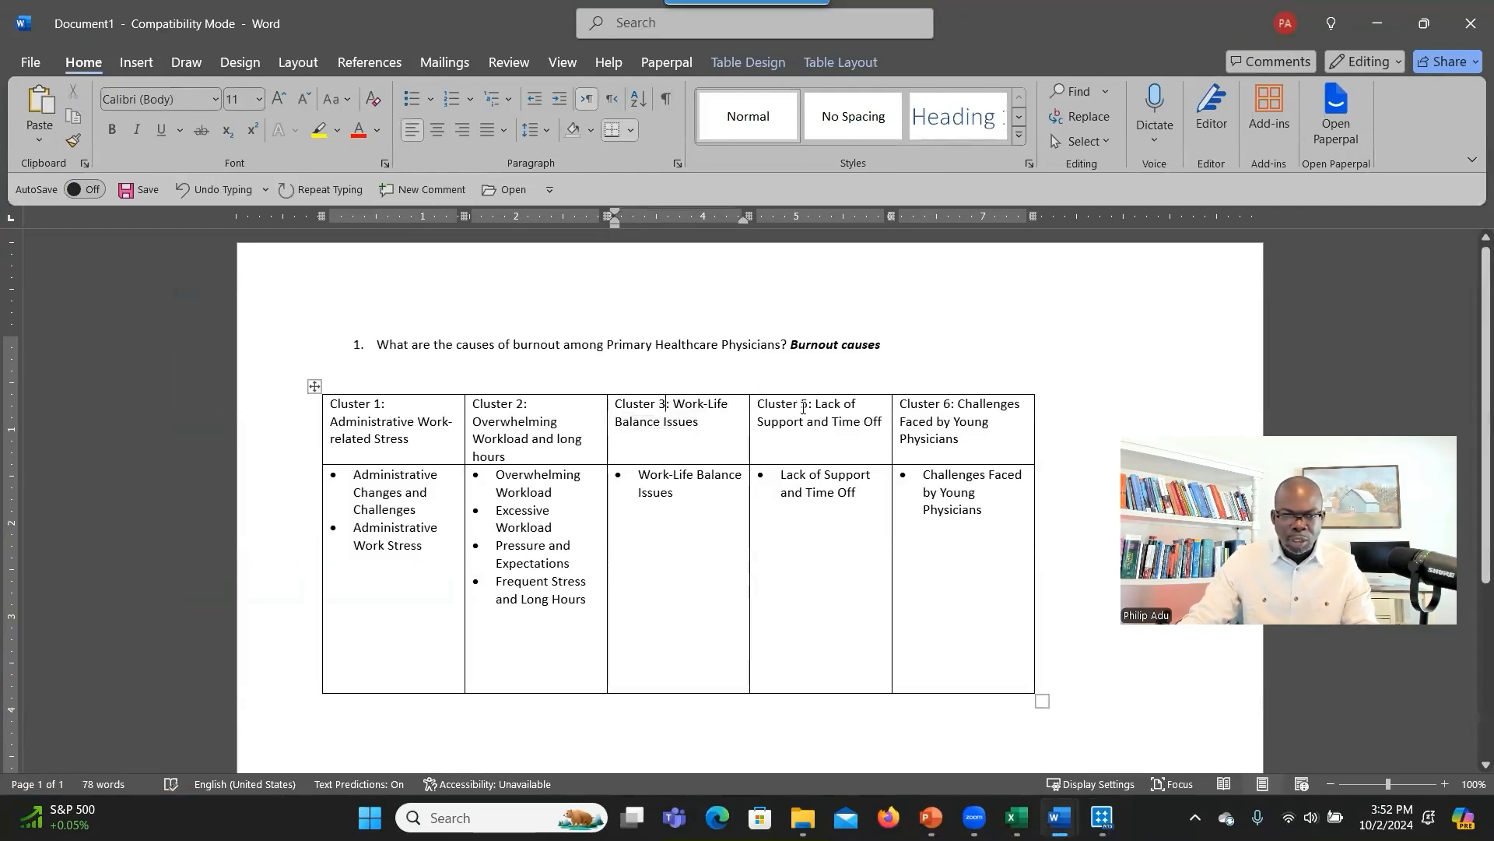
click(806, 407)
key(BackSpace)
text(4)
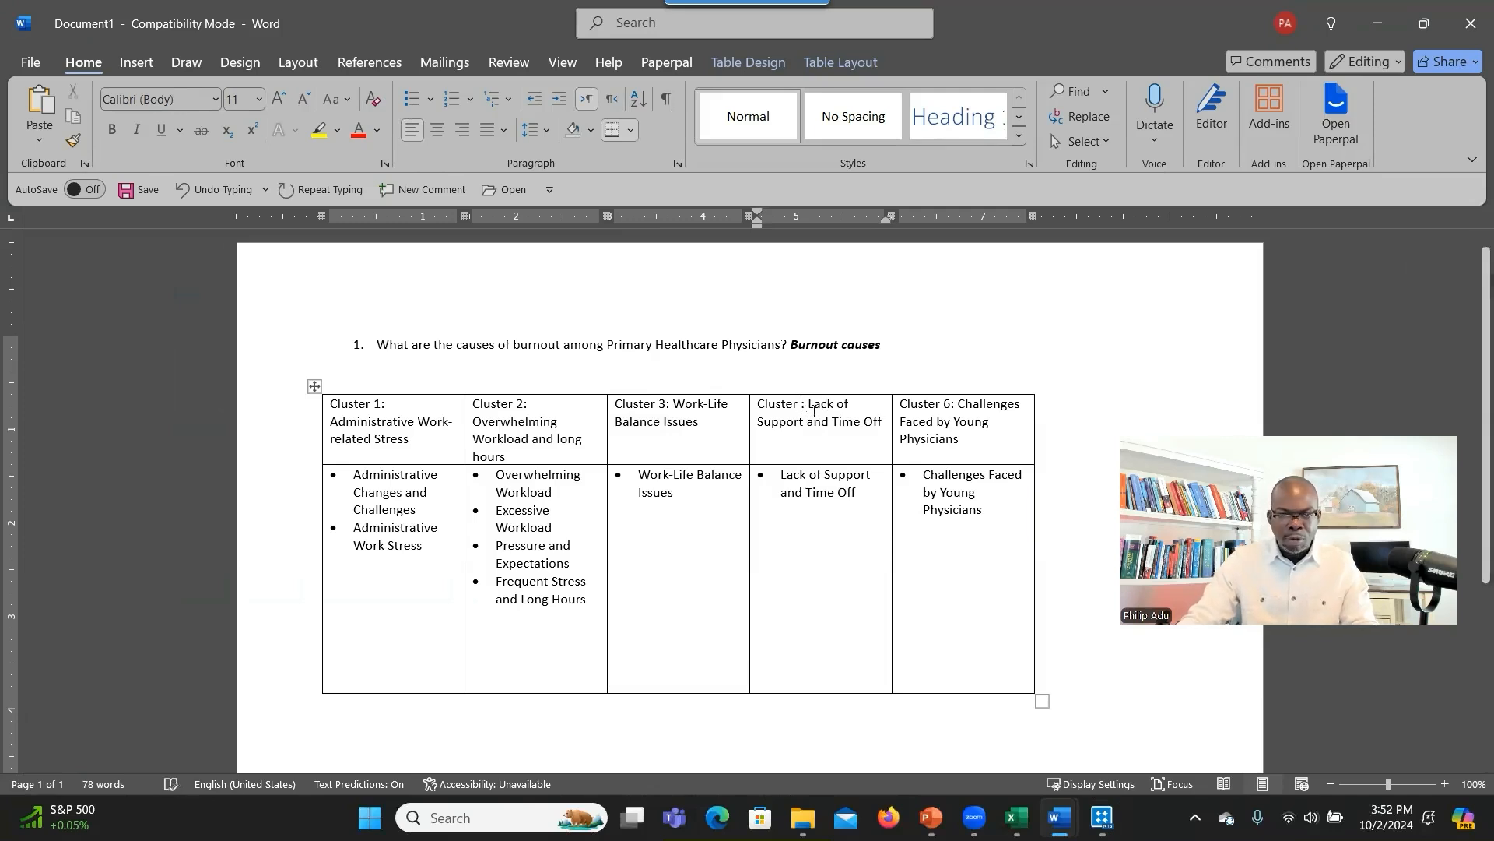
click(950, 405)
key(BackSpace)
text(5)
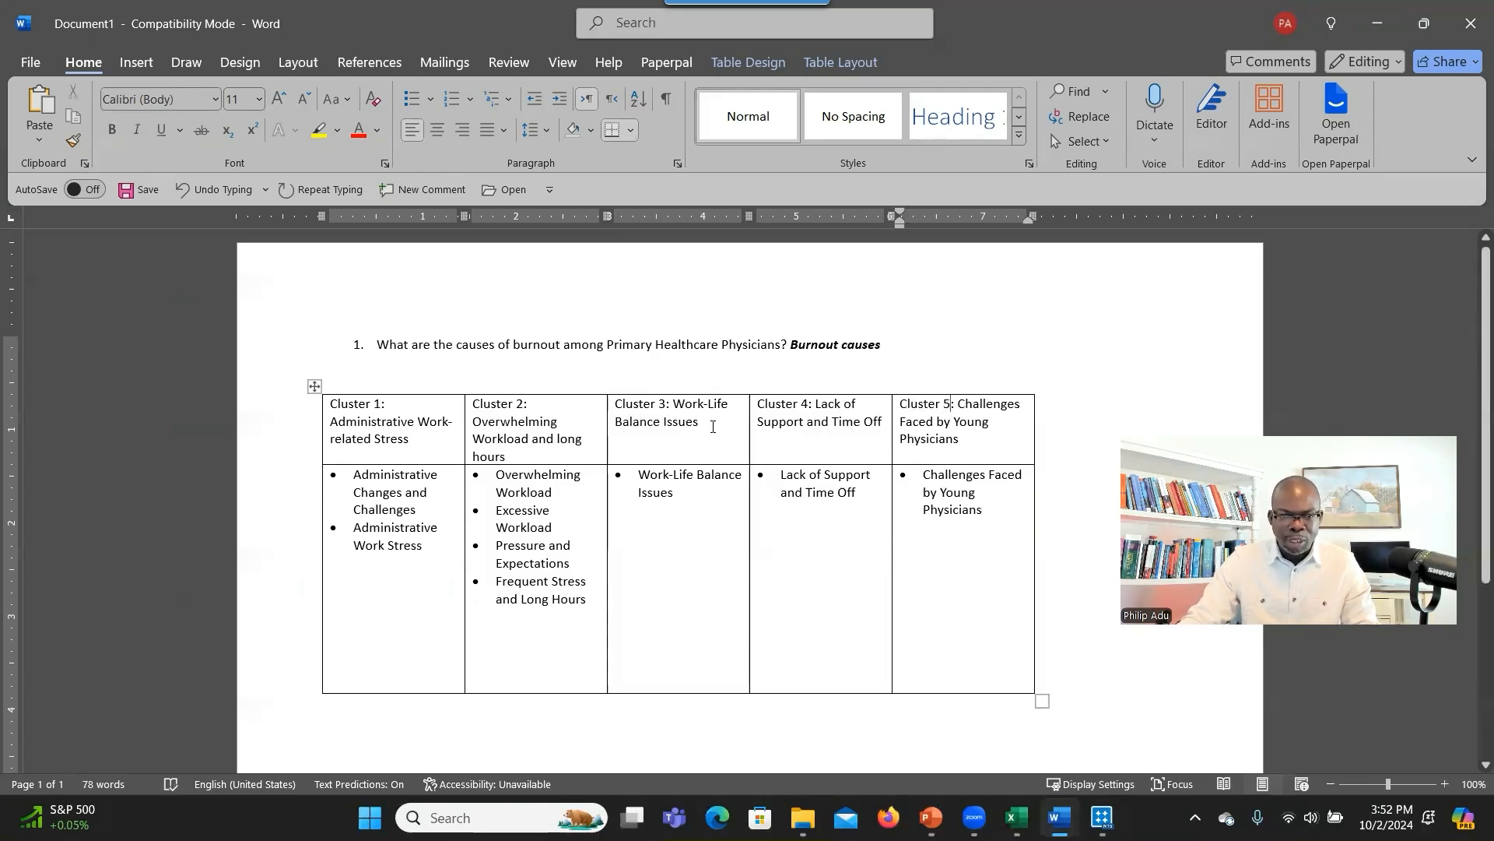
Copy "Work-Life Balance Issues" from the Cluster 3 heading and return to NVivo.
drag(699, 423, 674, 404)
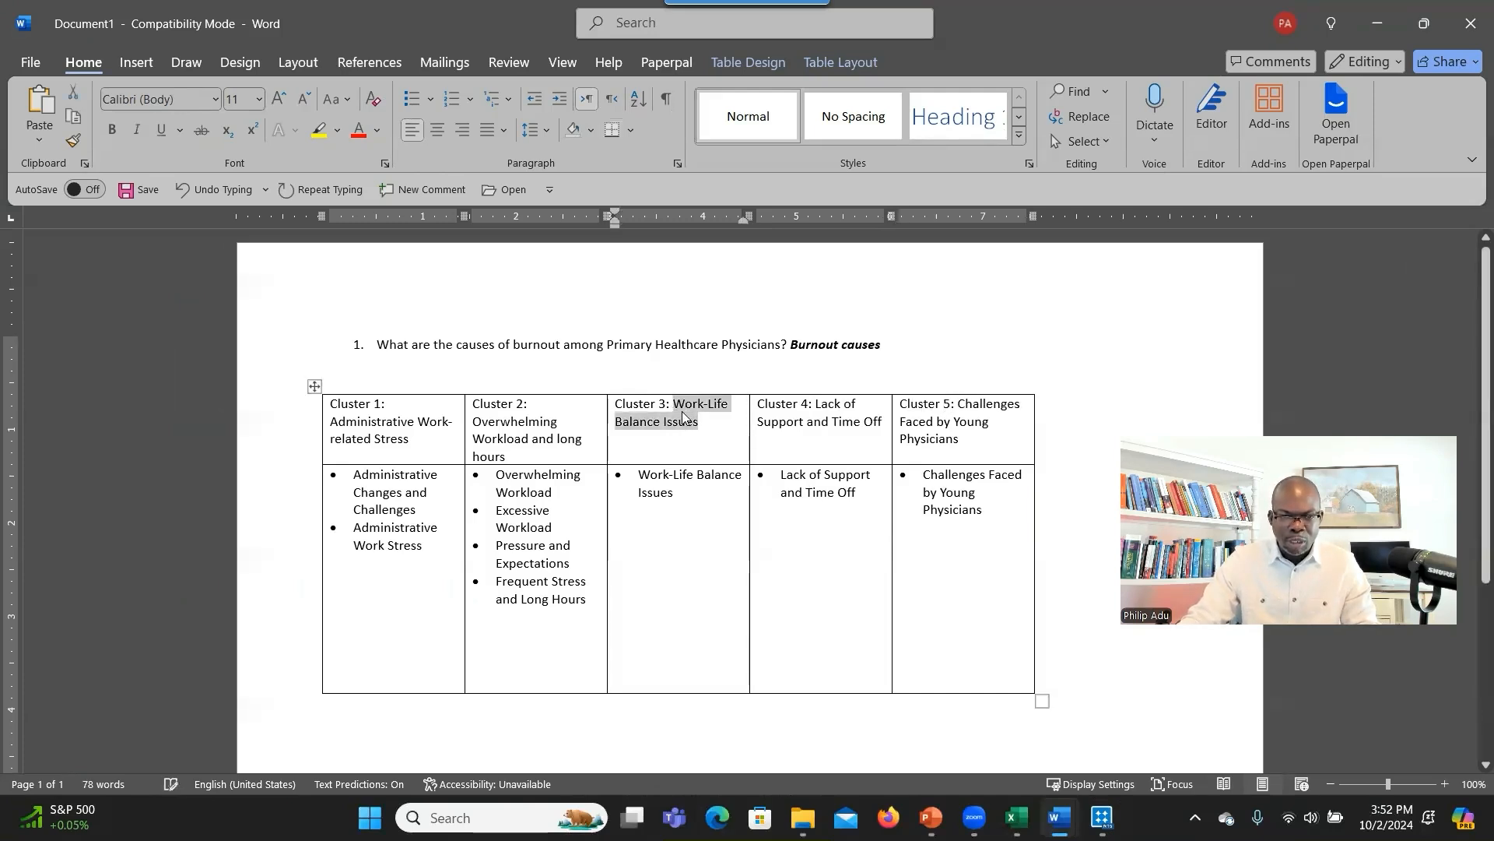
right_click(685, 415)
click(734, 341)
click(1377, 24)
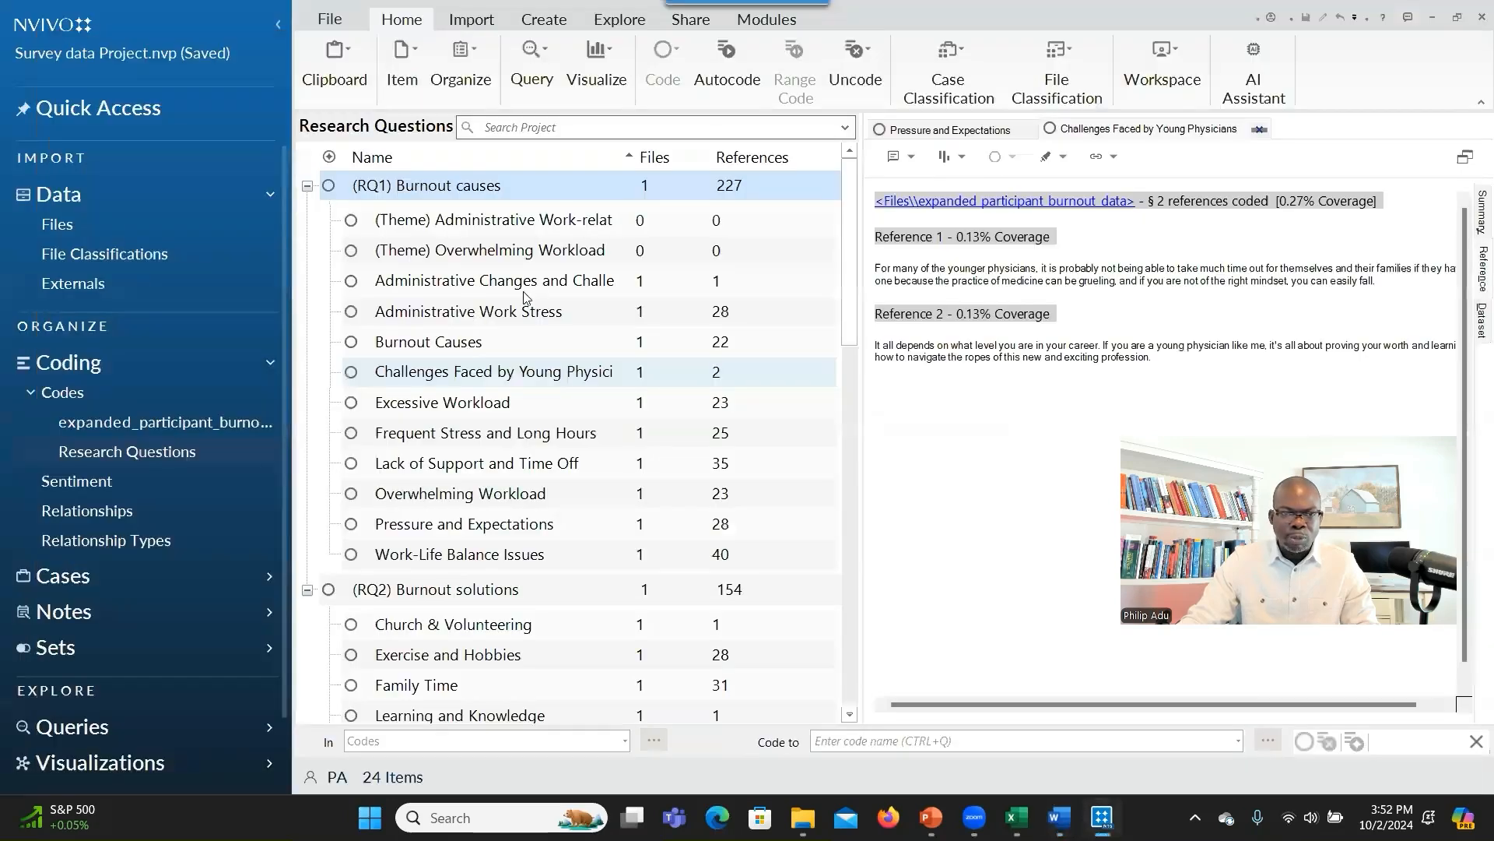
Create a child code under "(RQ1) Burnout causes" named "(Theme) Work-Life Balance Issues", with coding aggregated from children.
right_click(454, 189)
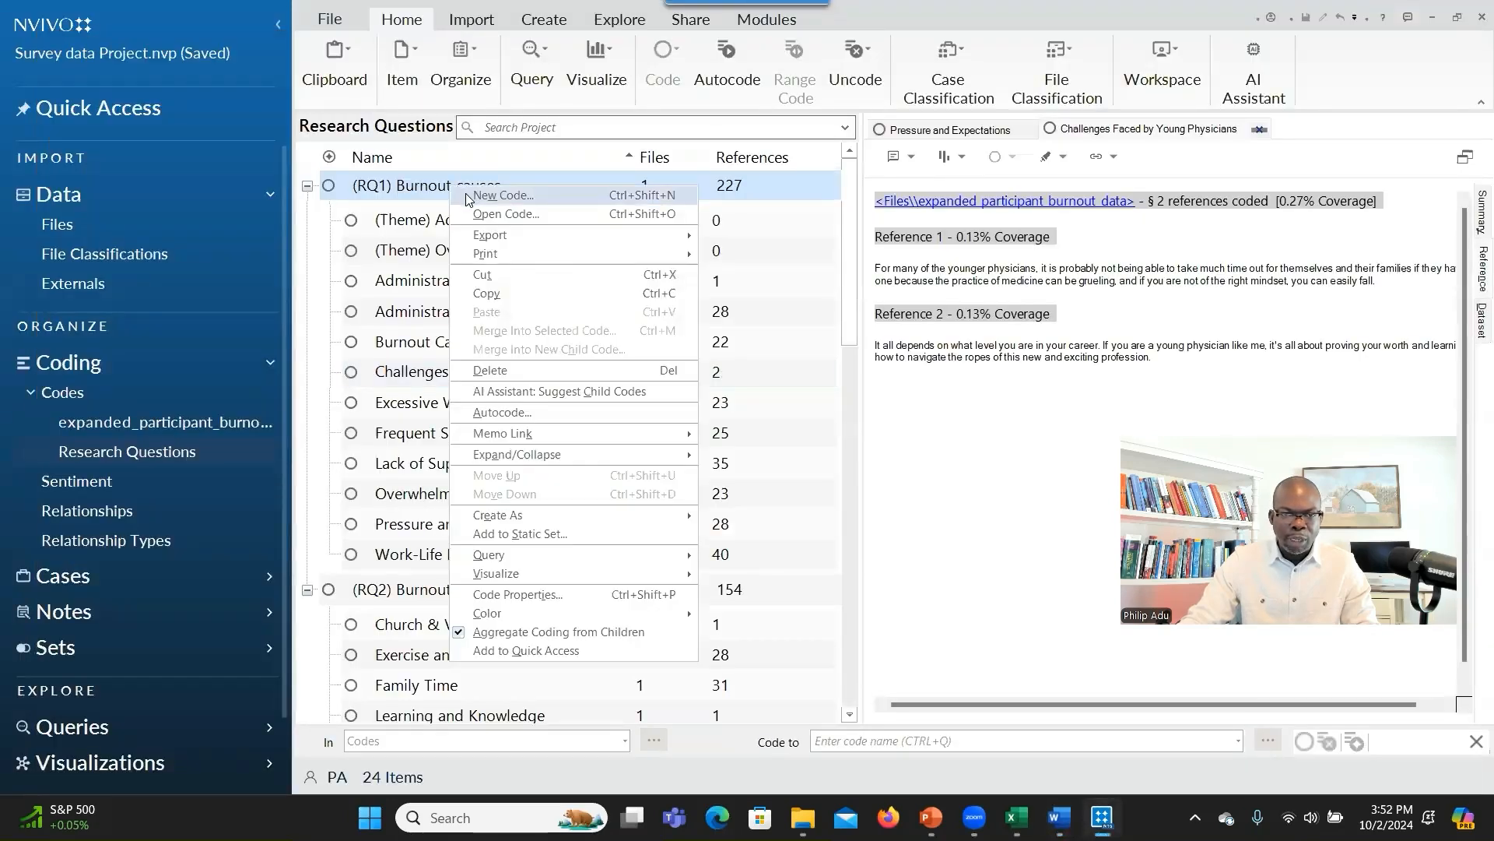
click(479, 200)
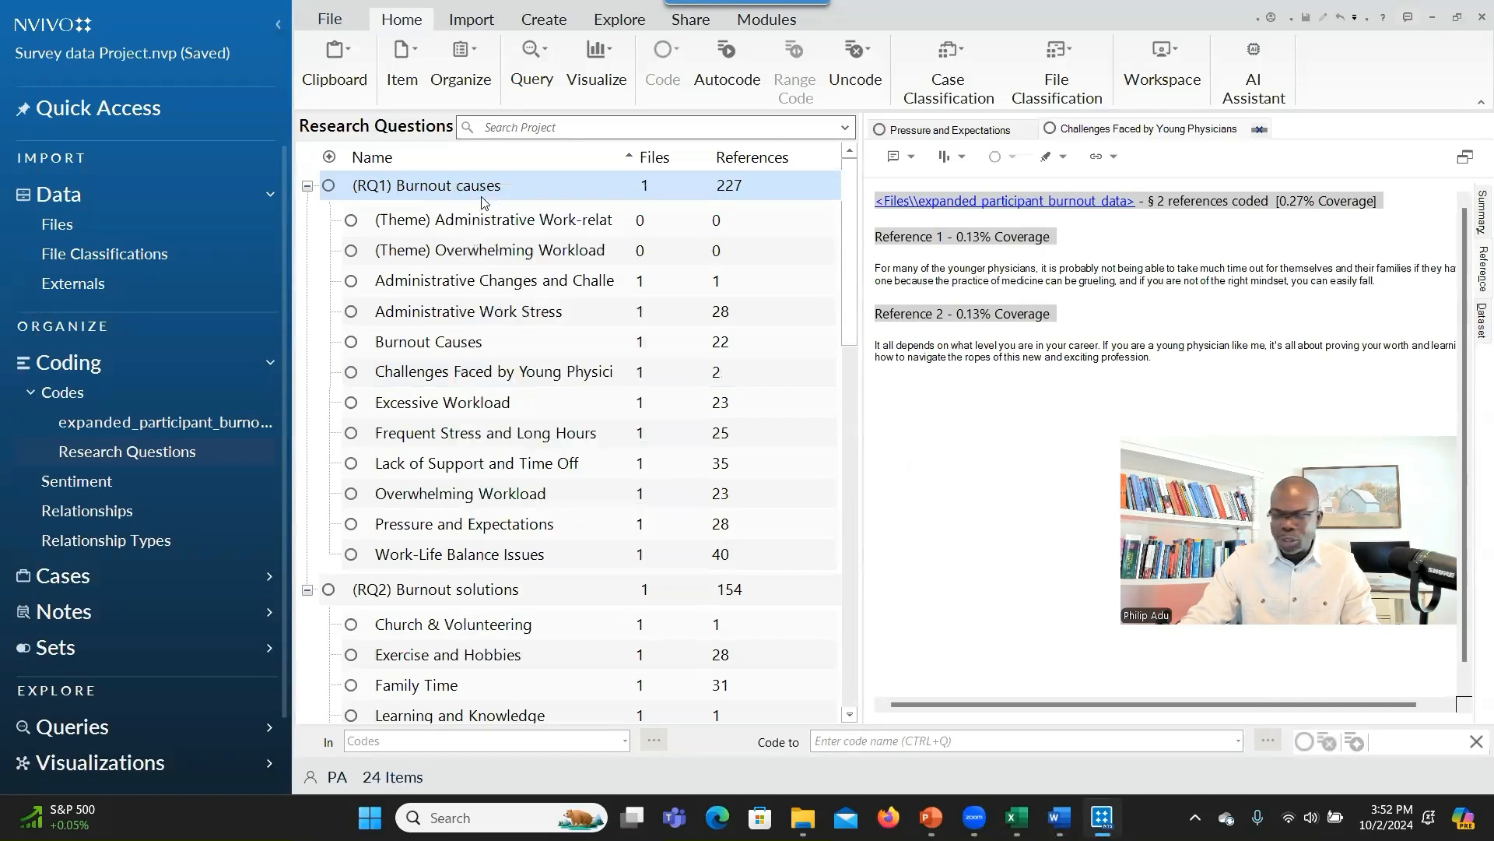
key(ctrl+v)
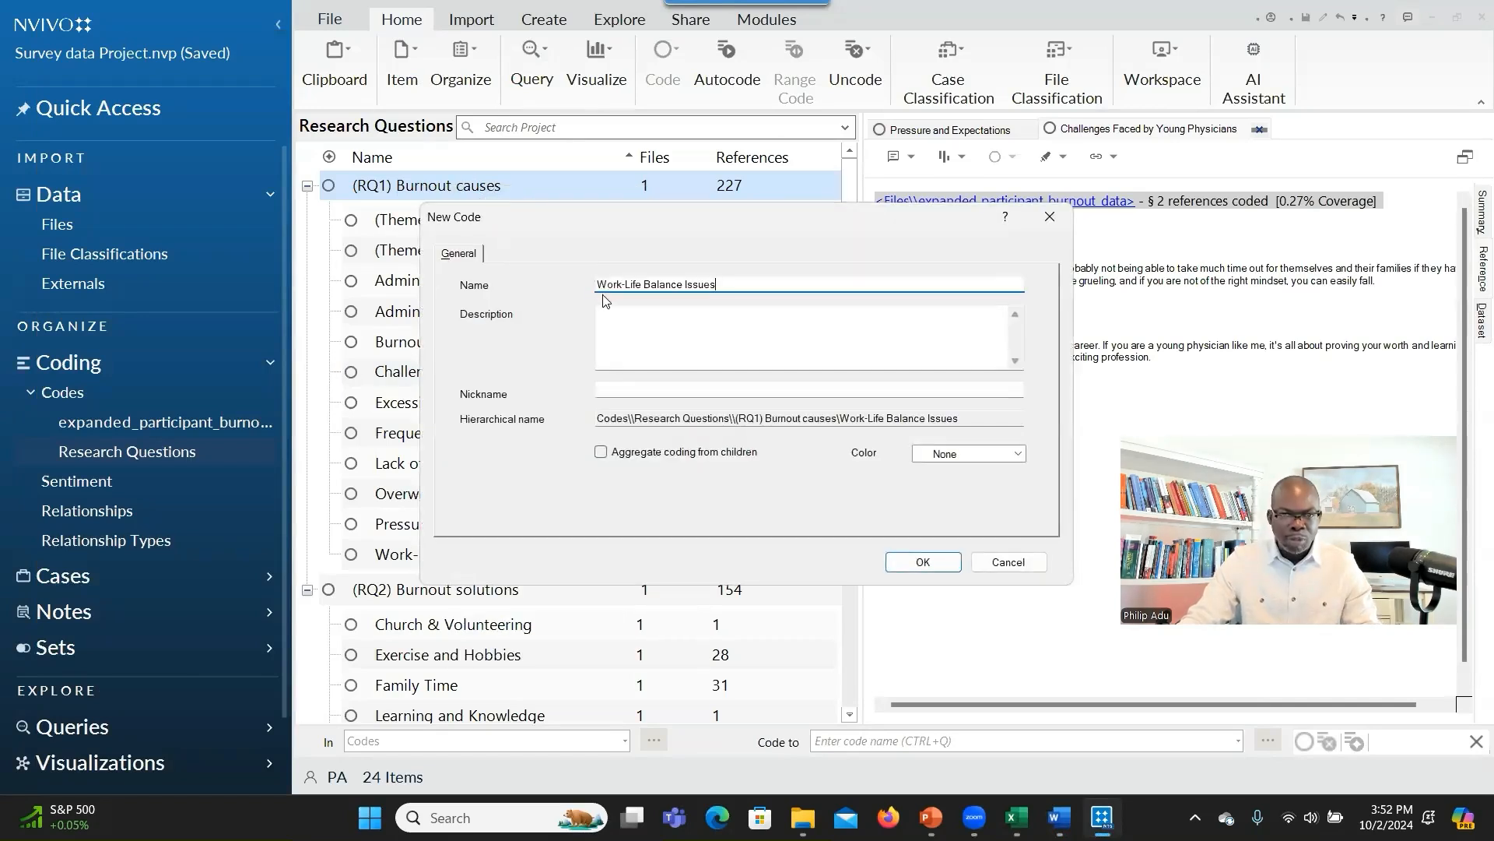
click(599, 282)
text((Th)
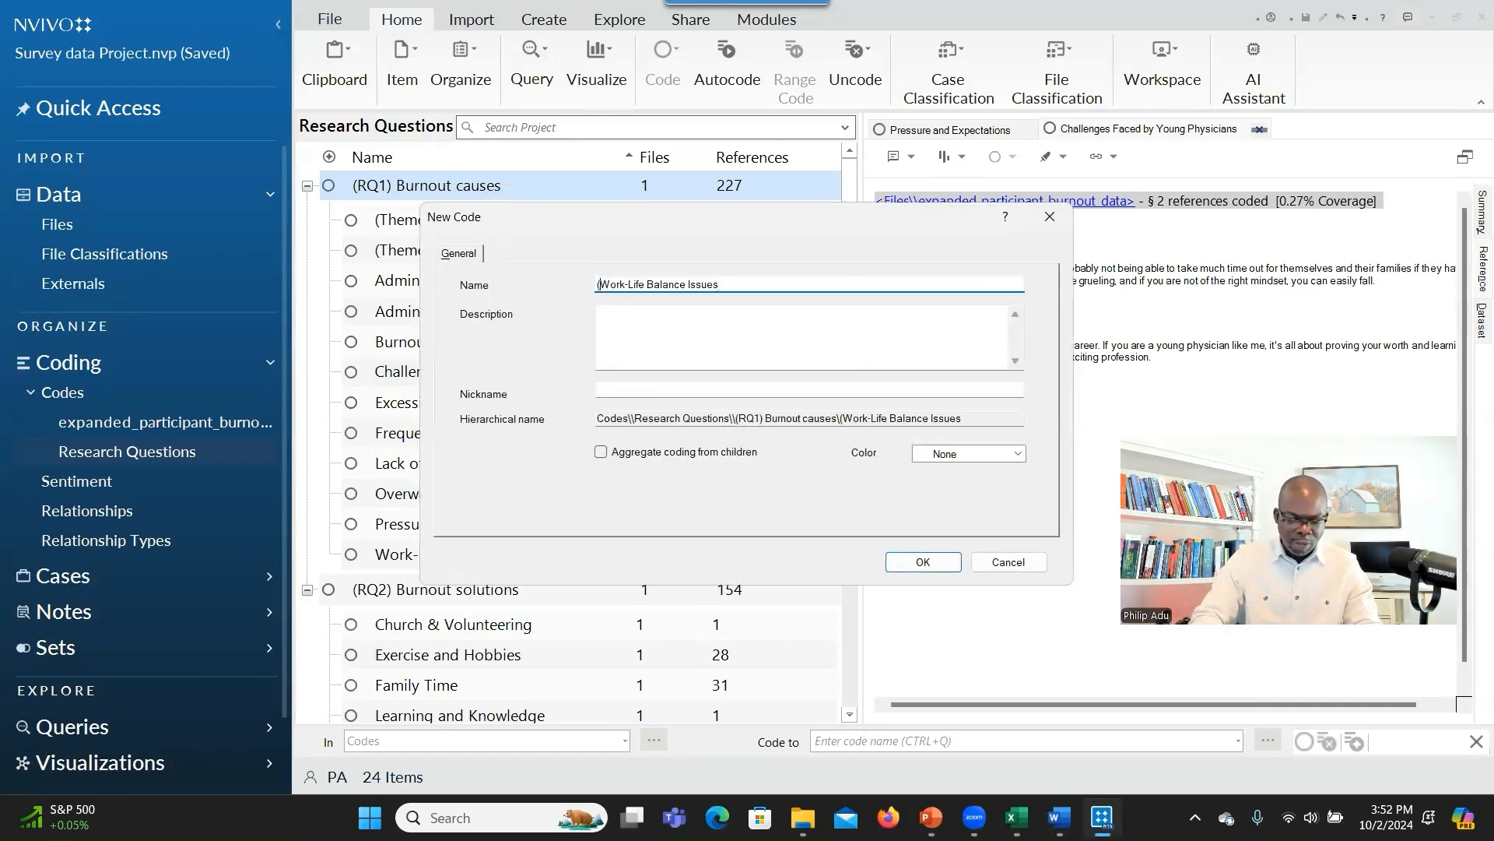
text(eme))
click(601, 452)
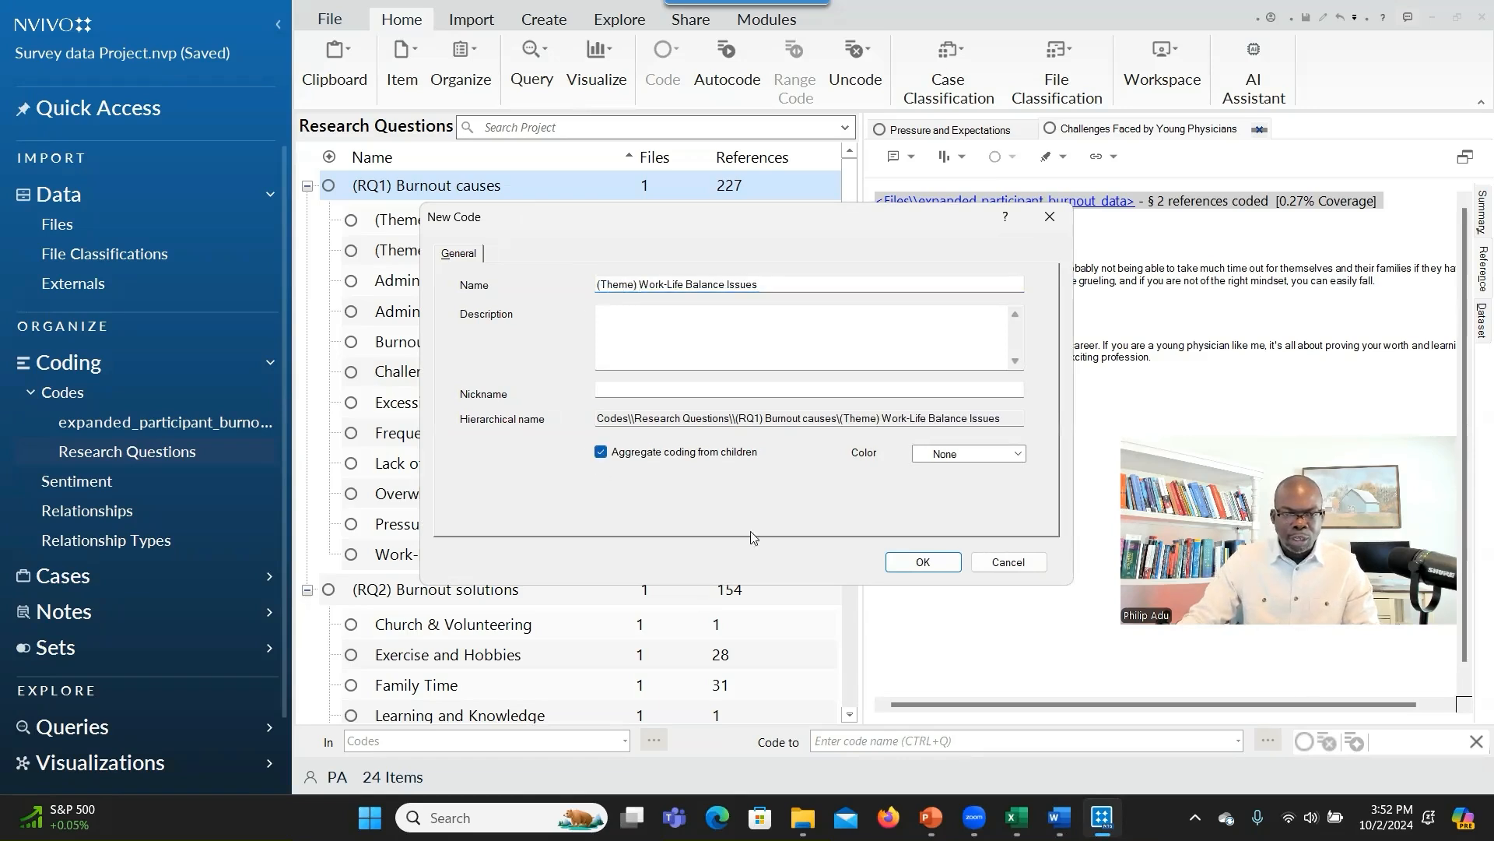
click(922, 562)
click(899, 560)
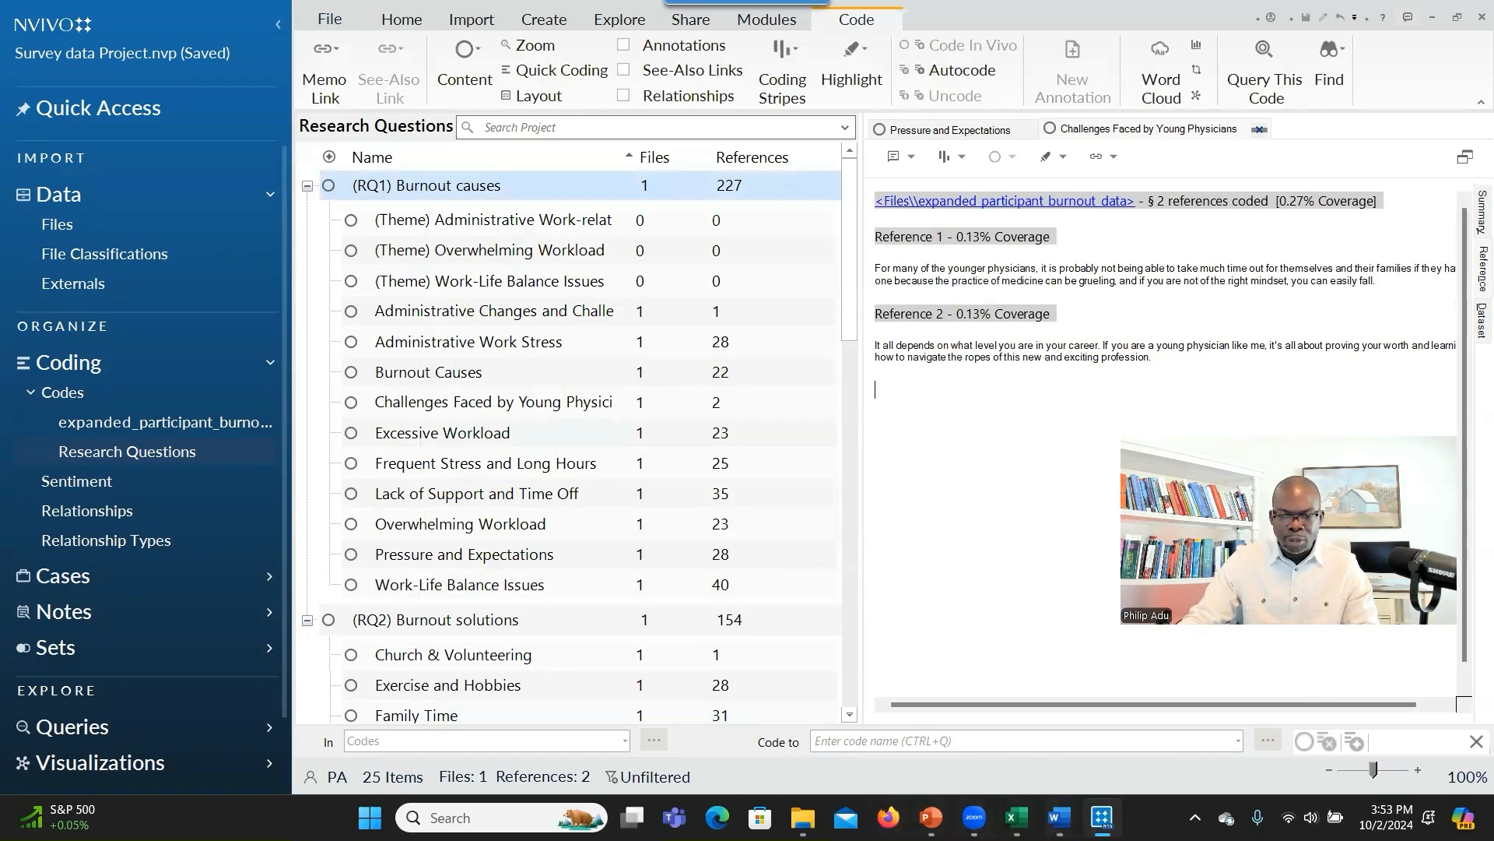
Switch to the Word table, copy the Cluster 4 label "Lack of Support and Time Off", and return to NVivo.
mouse_move(1060, 817)
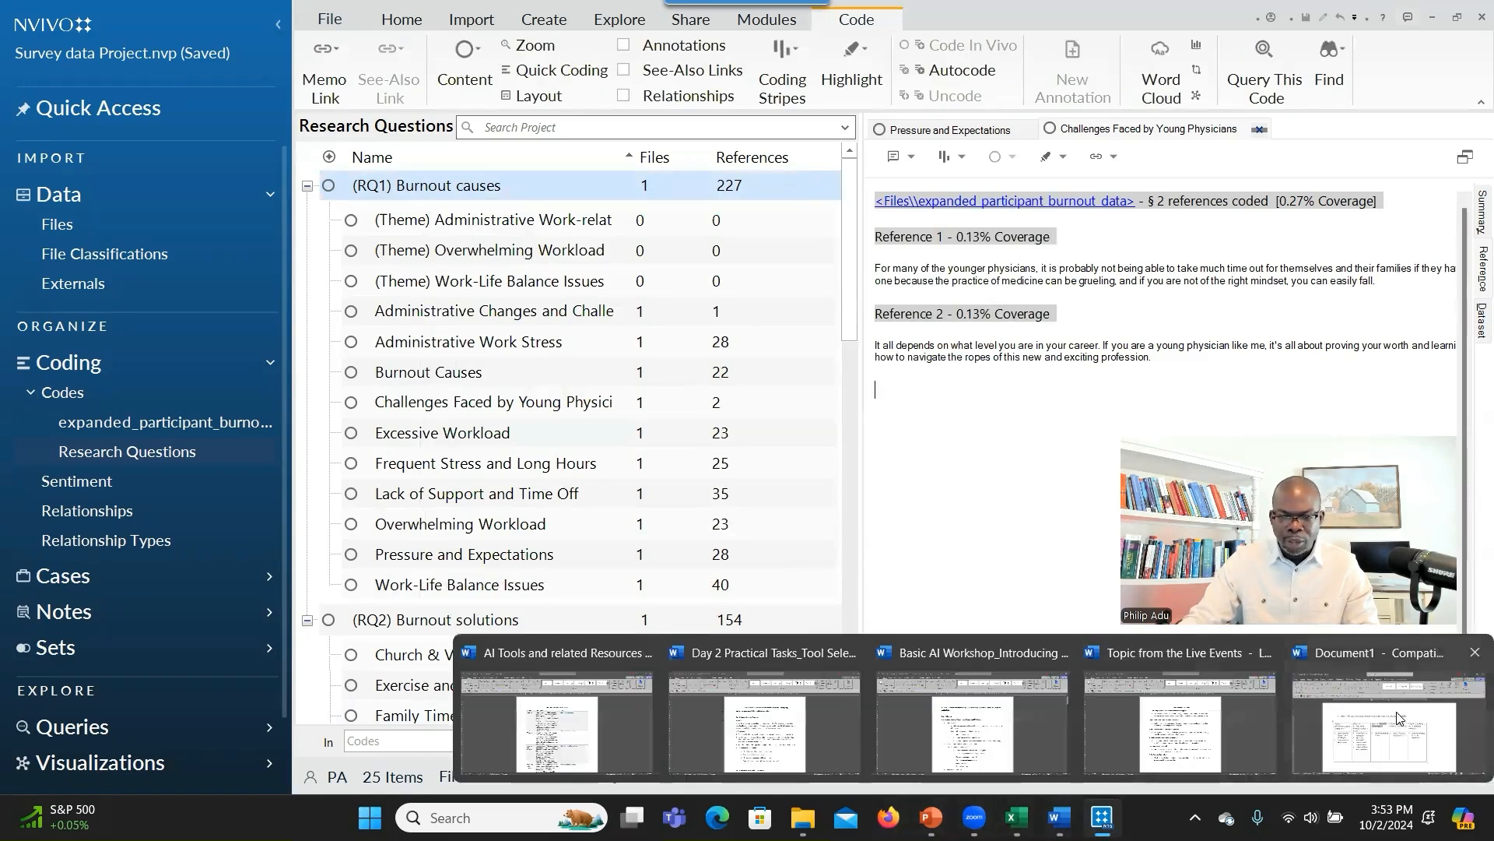
click(1253, 712)
double_click(1115, 35)
drag(1088, 32, 1493, 33)
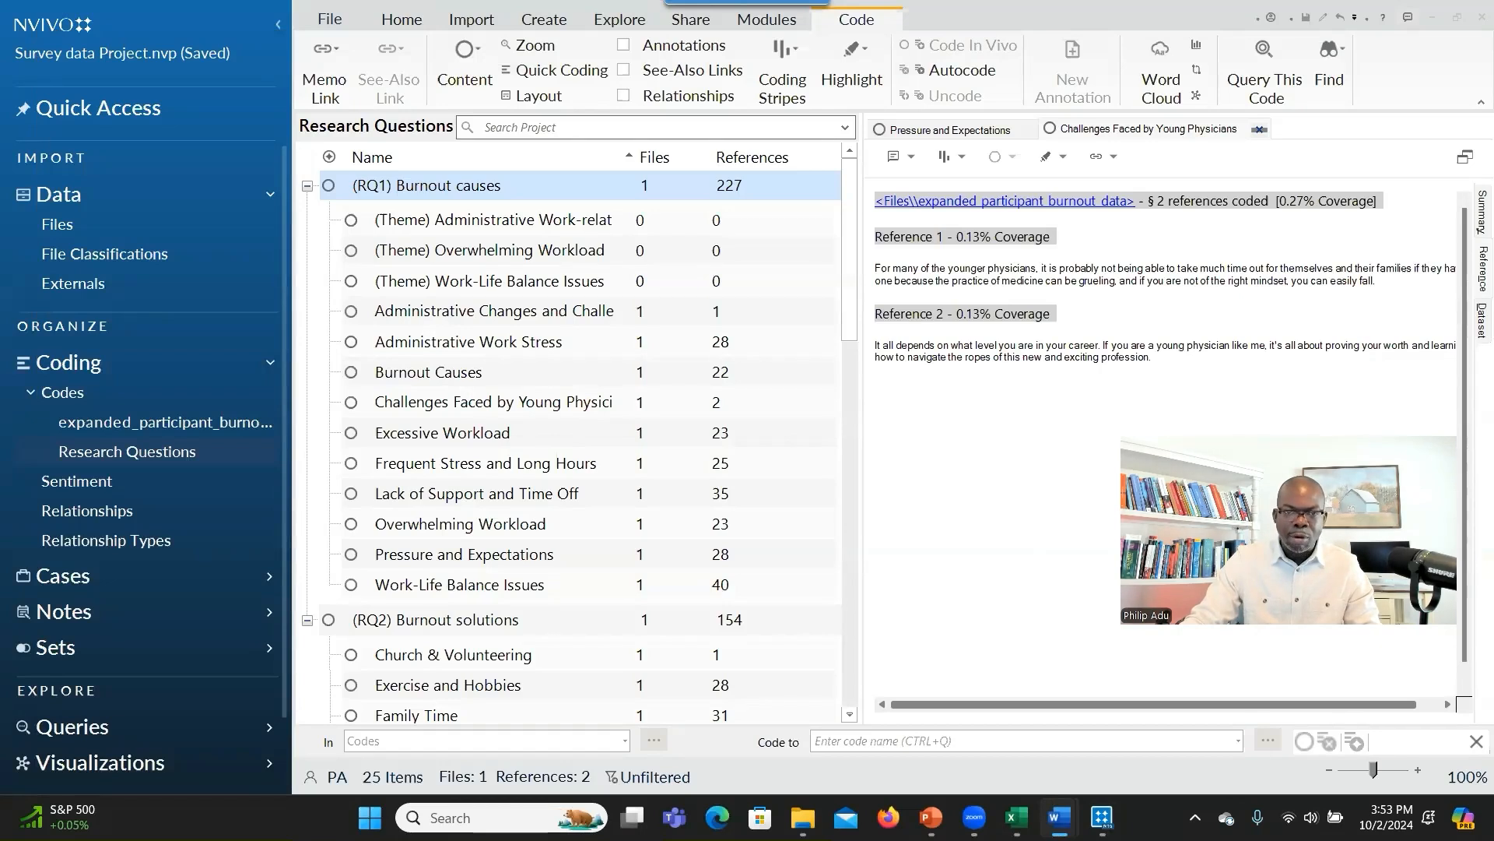
Create a child code under "(RQ1) Burnout causes" named "(Theme) Lack of Support and Time Off", with coding aggregated from children.
click(428, 190)
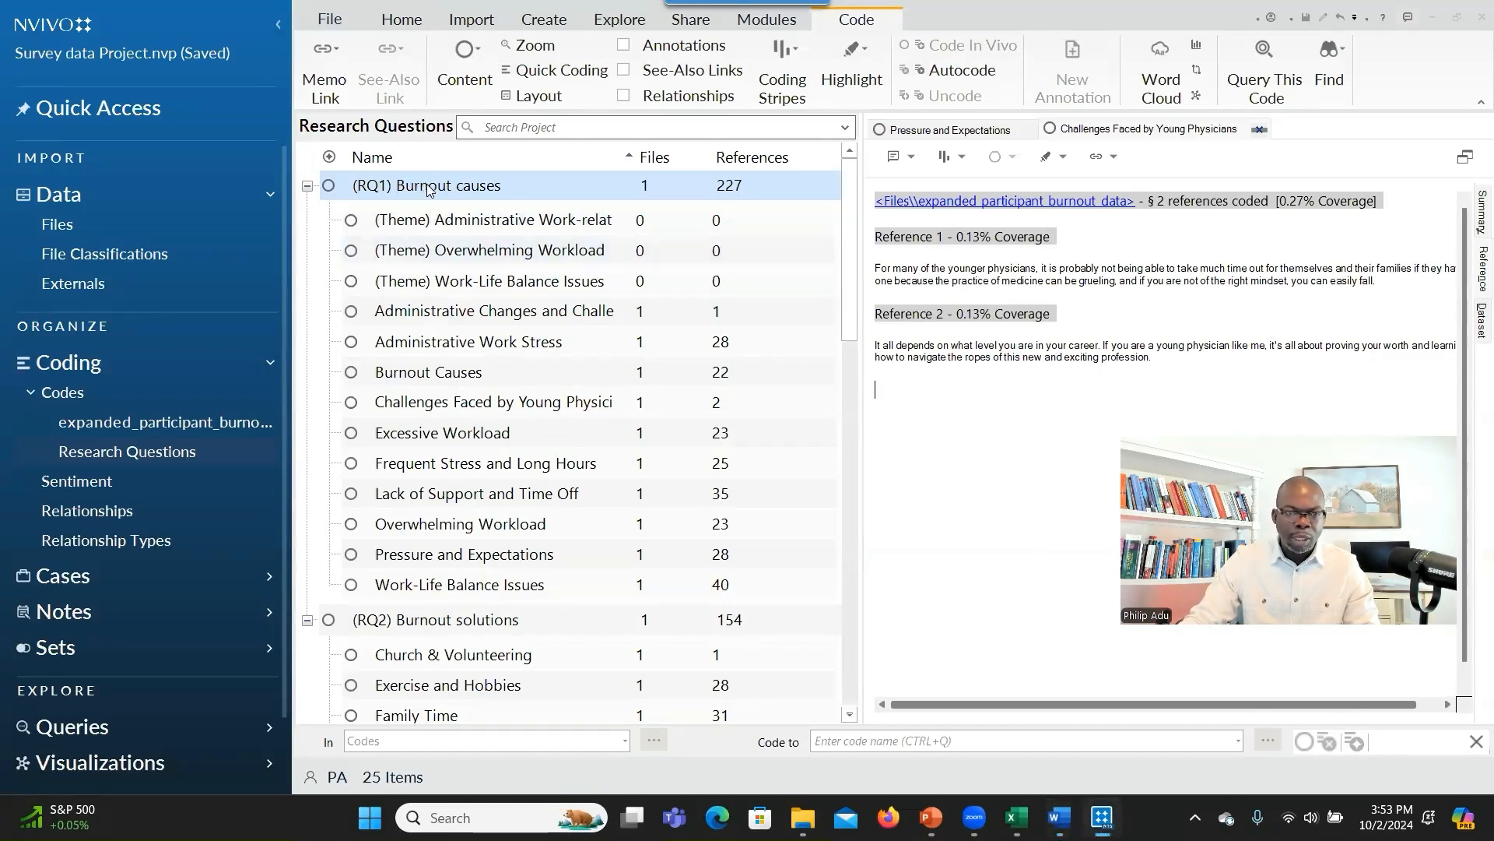
right_click(428, 190)
click(450, 195)
key(ctrl+v)
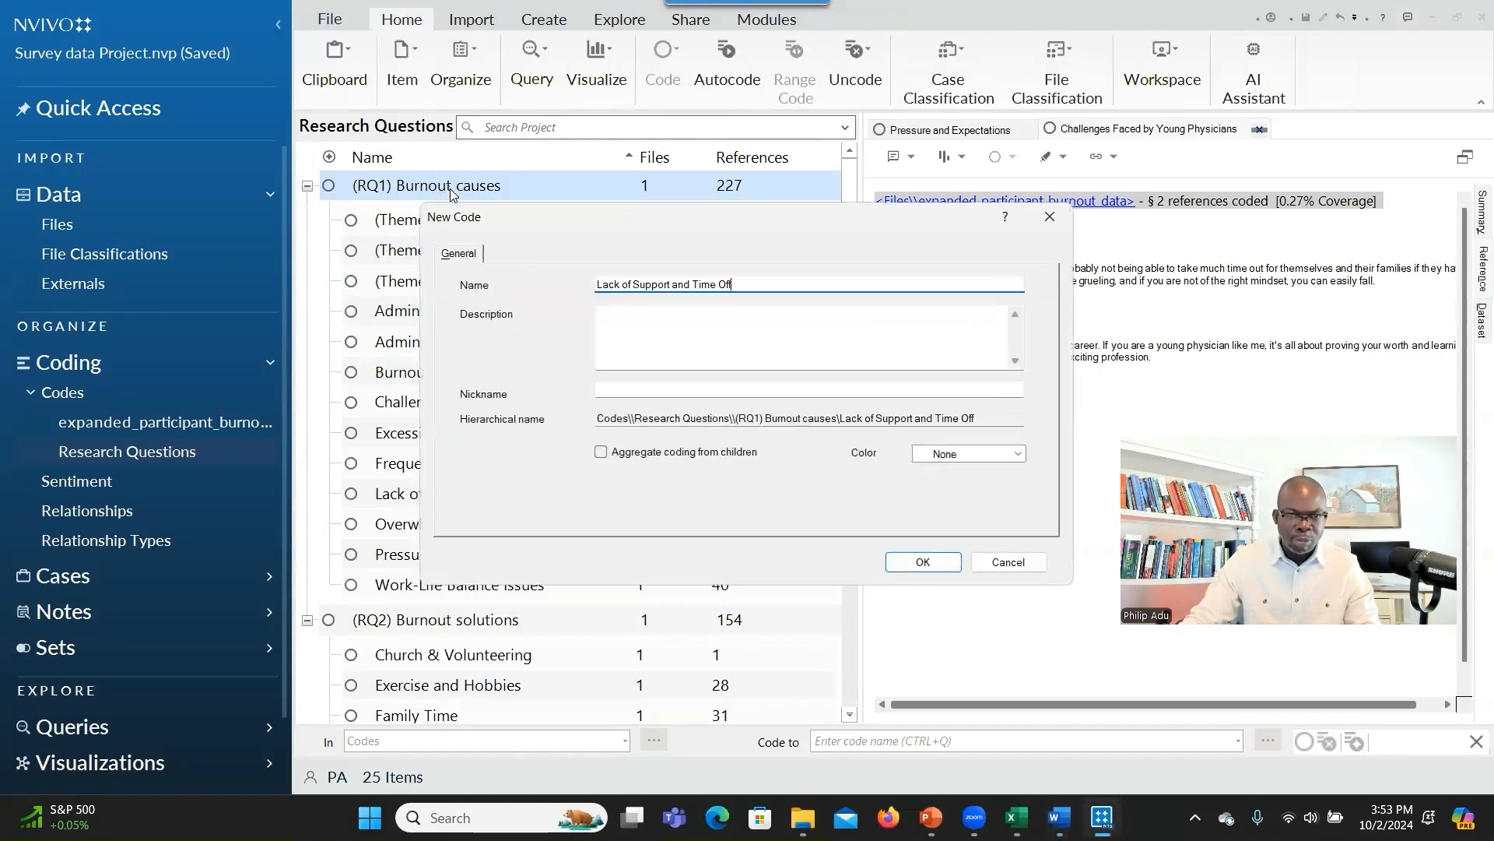
click(597, 285)
text((Theme))
click(601, 451)
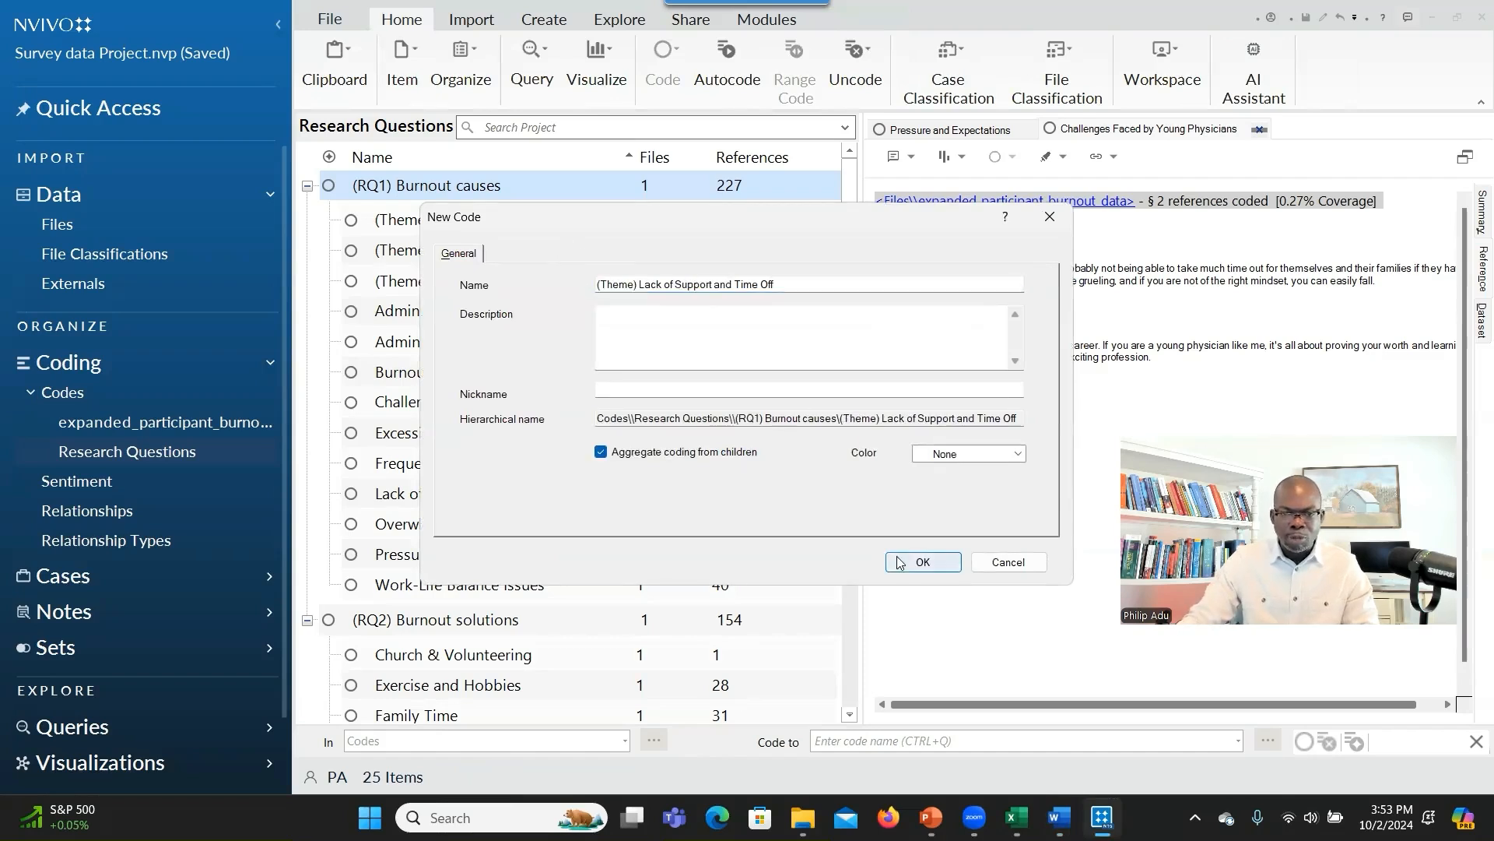
click(901, 563)
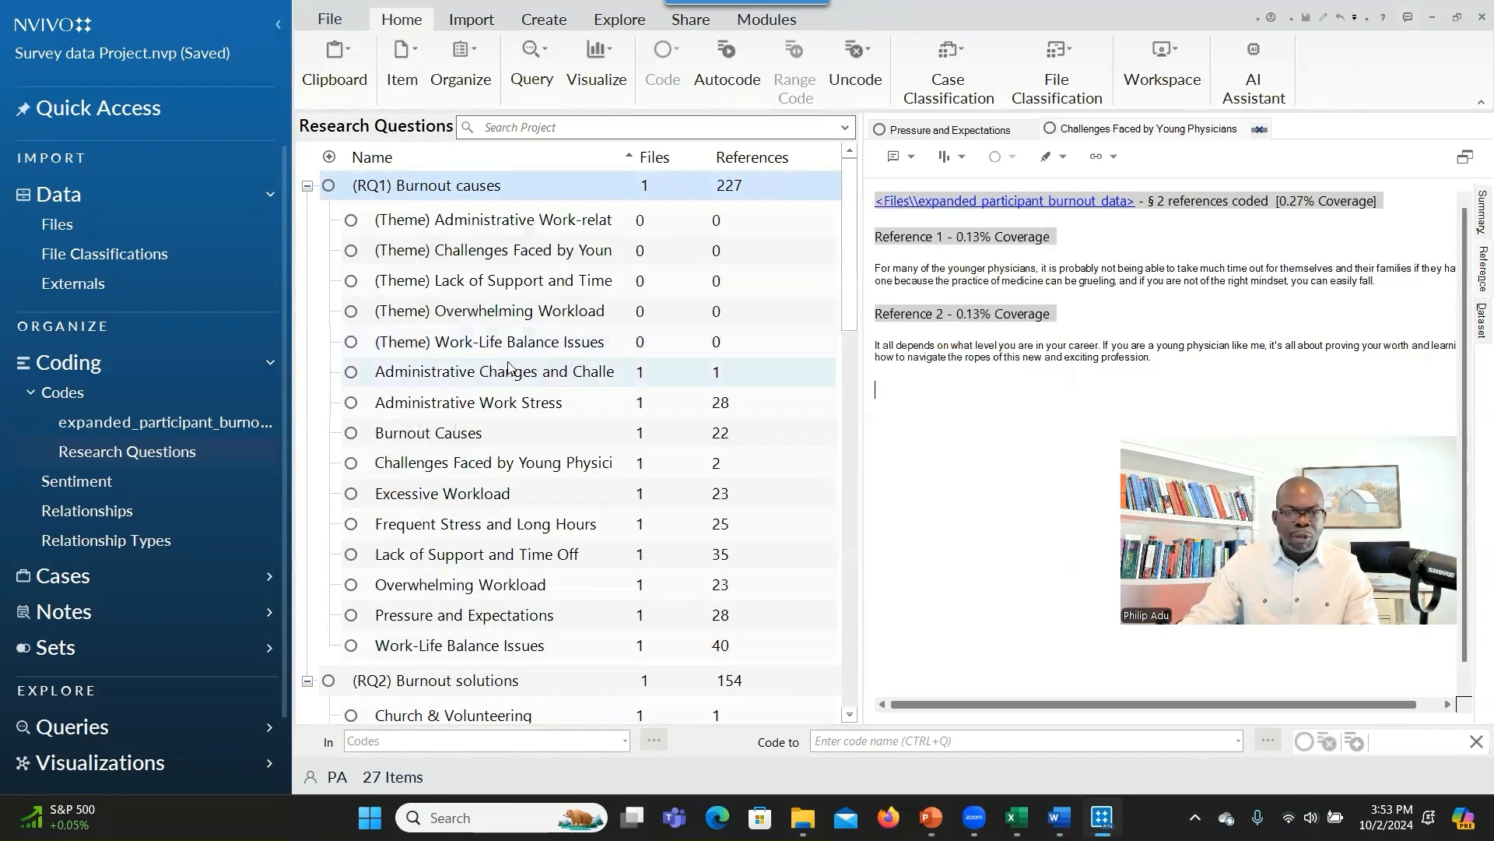
Move the "Administrative Changes and Challenges" code under the "(Theme) Administrative Work-related Stress" code.
click(461, 381)
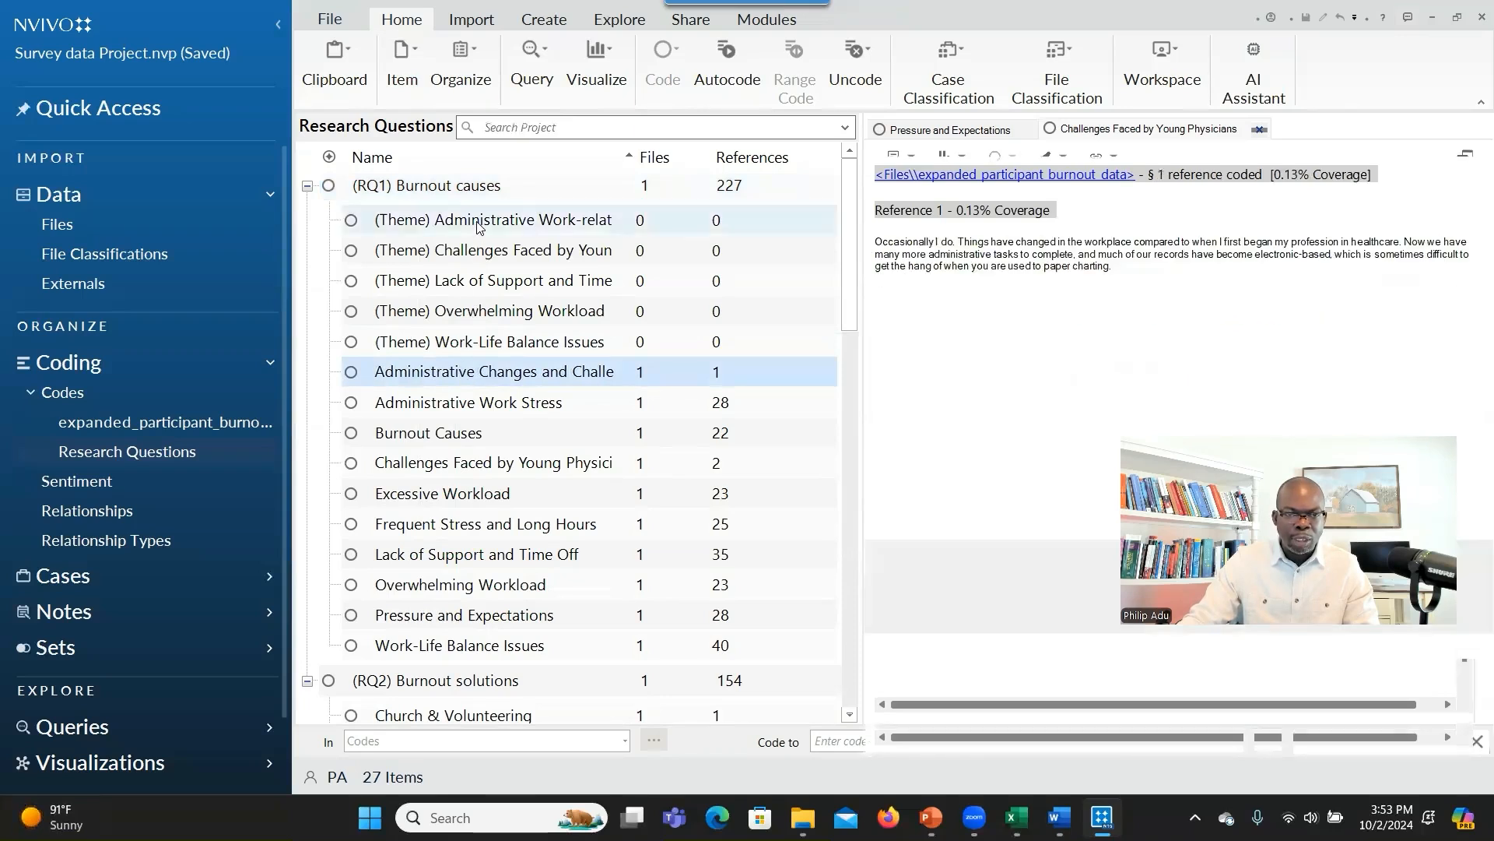
drag(375, 233, 377, 231)
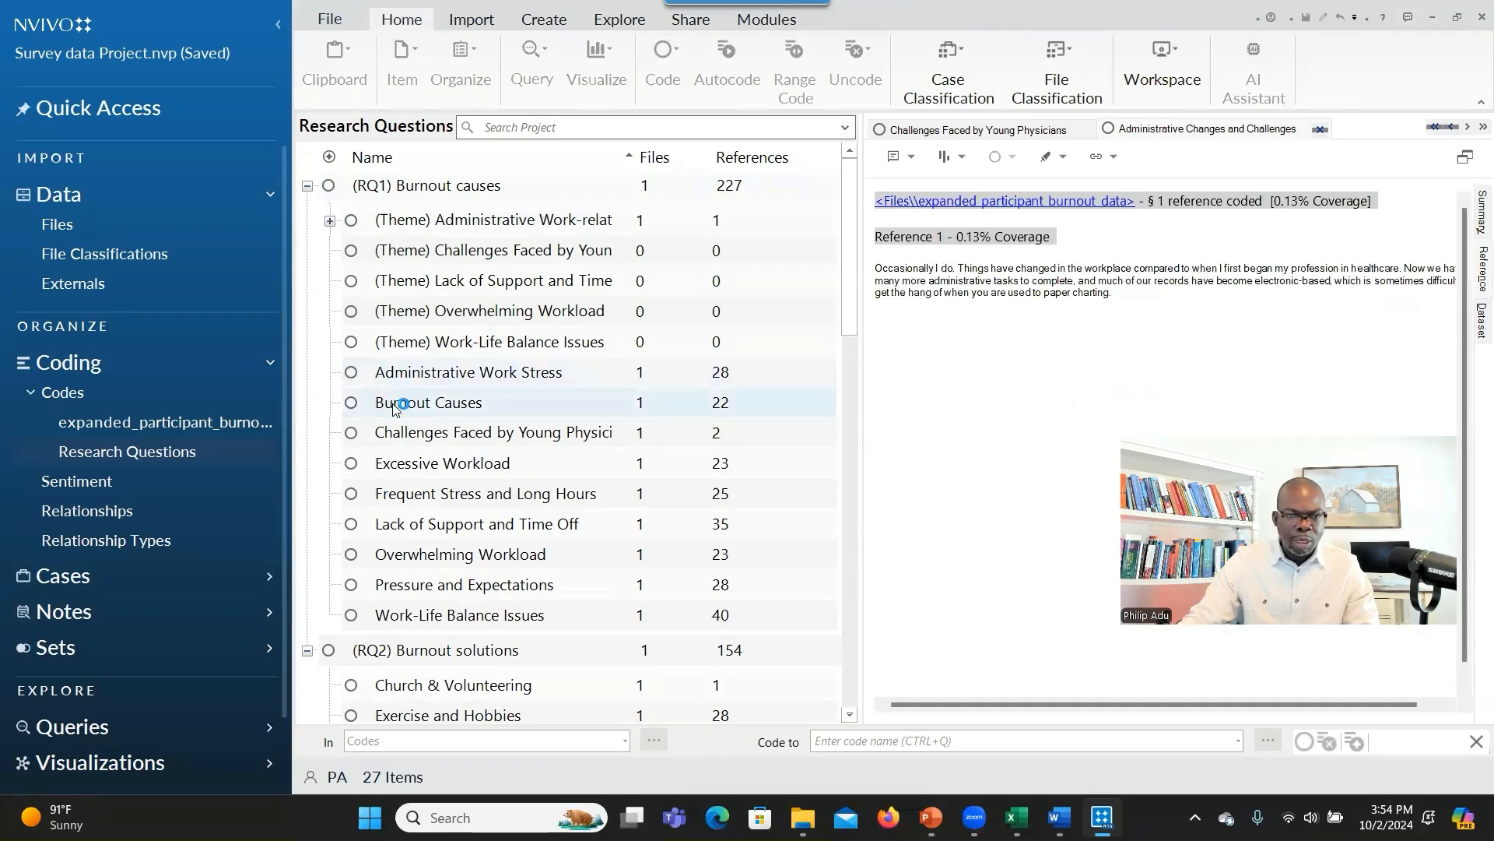
Open the "Burnout Causes" code and code its Reference 2 text, "Burnout is caused by constant demand without breaks", to "Excessive Workload".
click(498, 406)
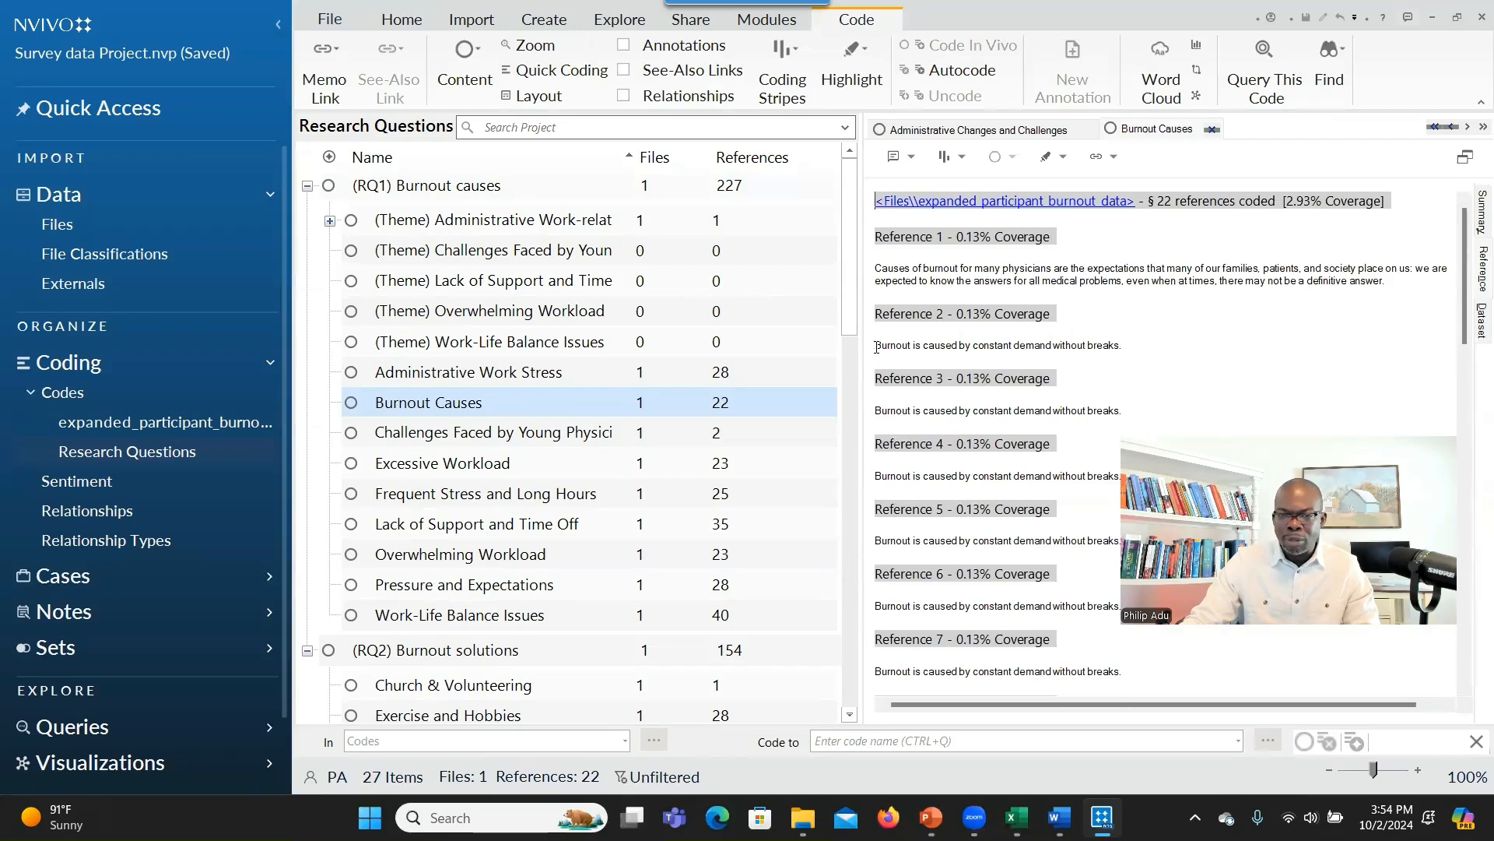
mouse_move(876, 348)
mouse_down()
mouse_move(950, 361)
mouse_move(1127, 348)
mouse_up()
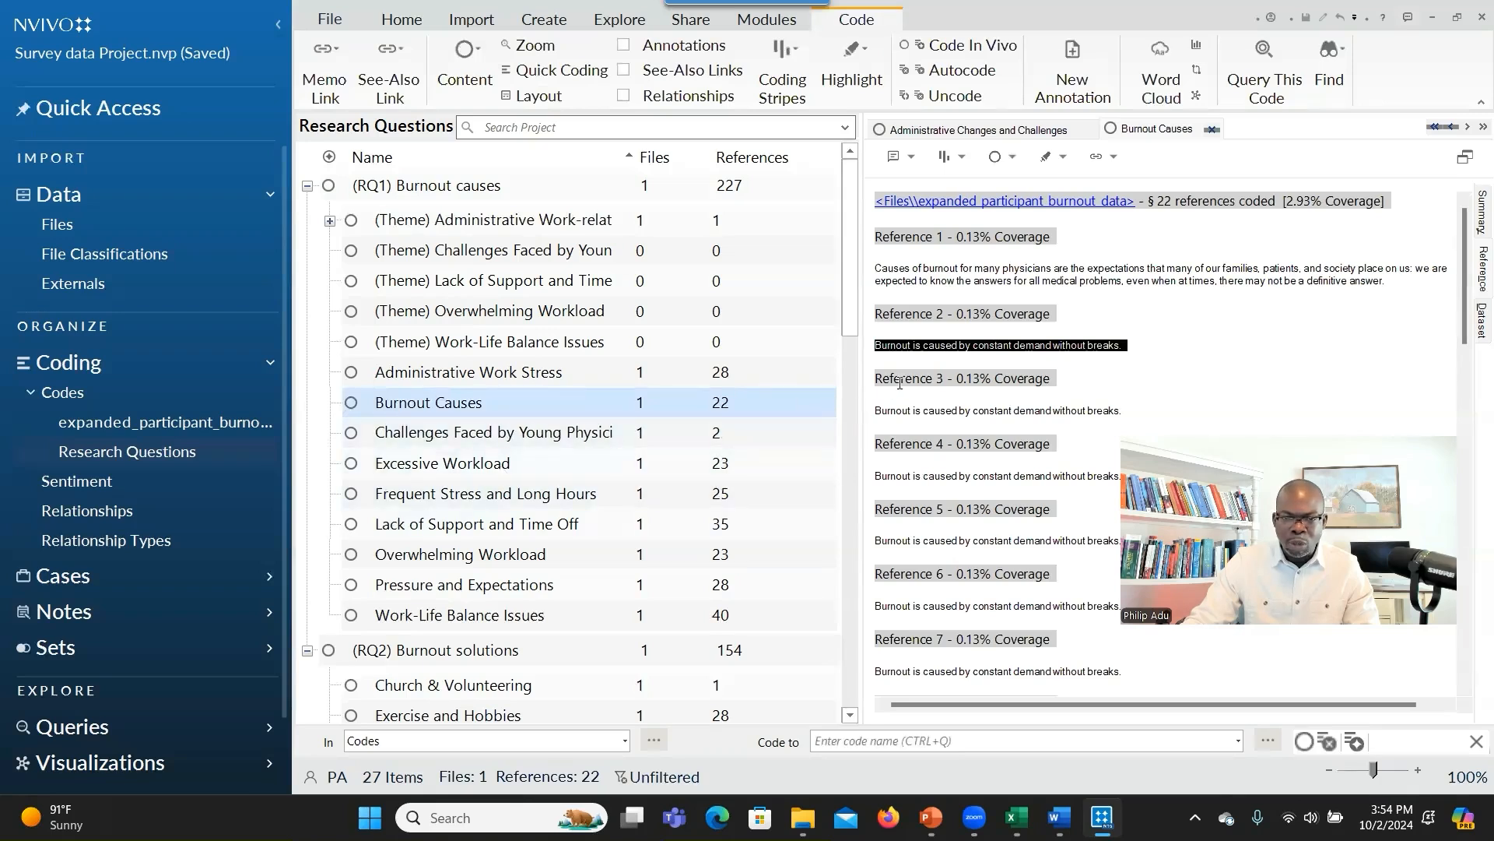
drag(932, 345, 587, 457)
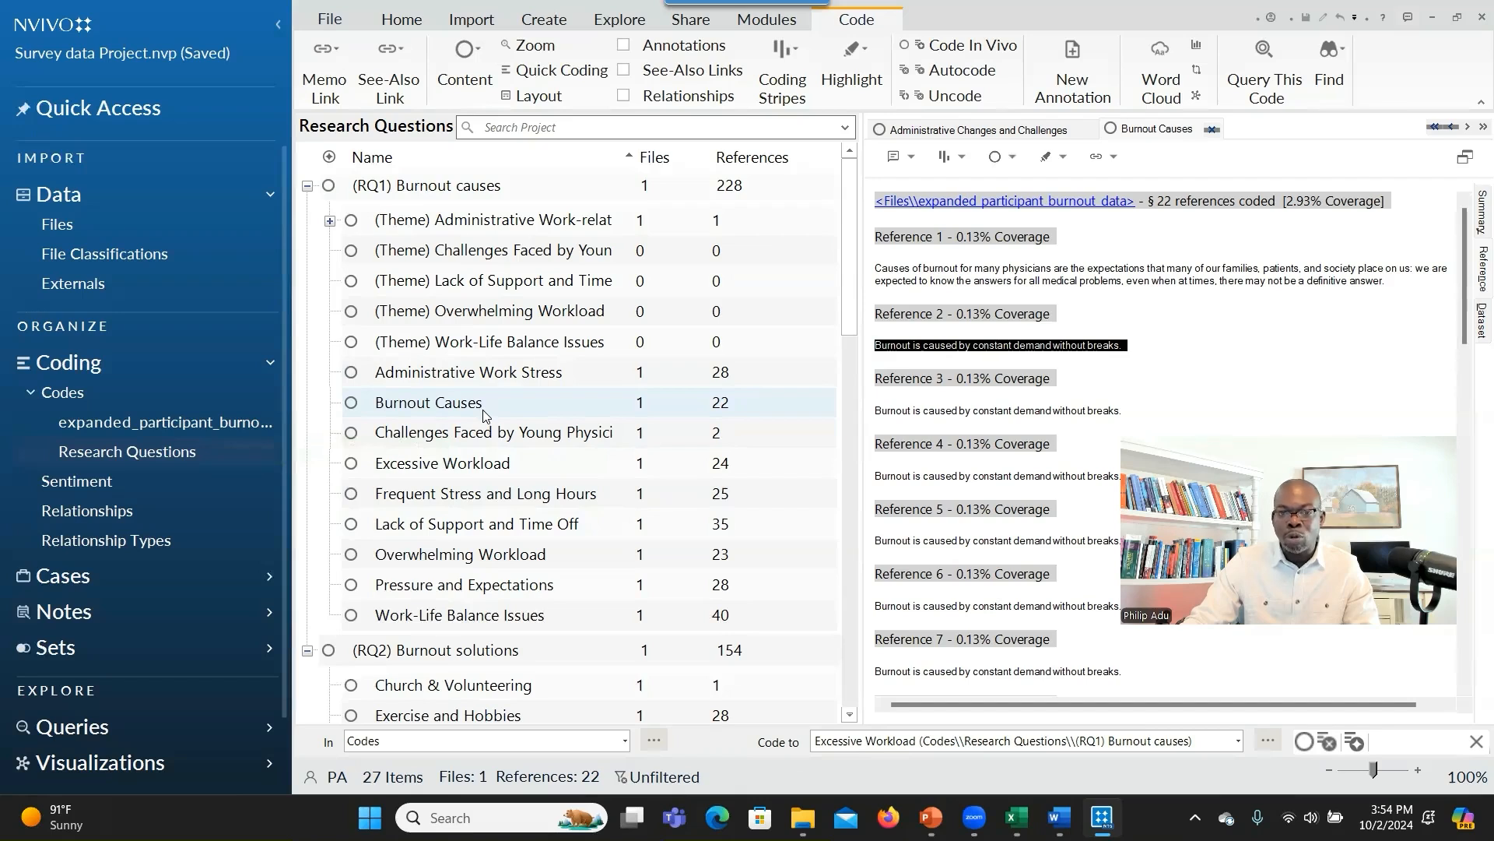
Review the remaining references coded at "Burnout Causes" and close that code's detail view.
scroll(966, 452, down, 2)
scroll(966, 451, down, 5)
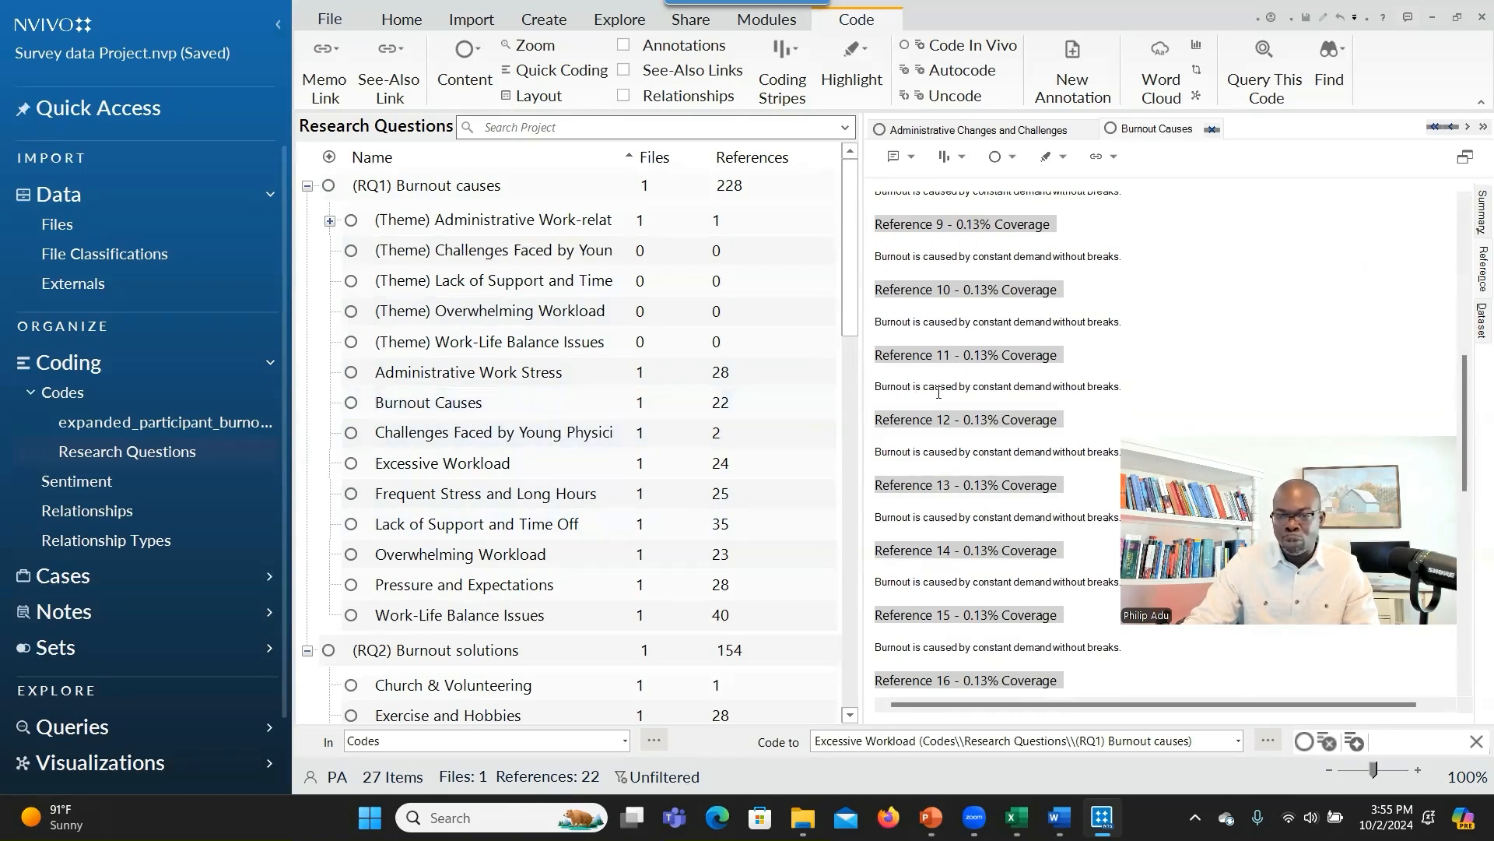
scroll(973, 393, down, 5)
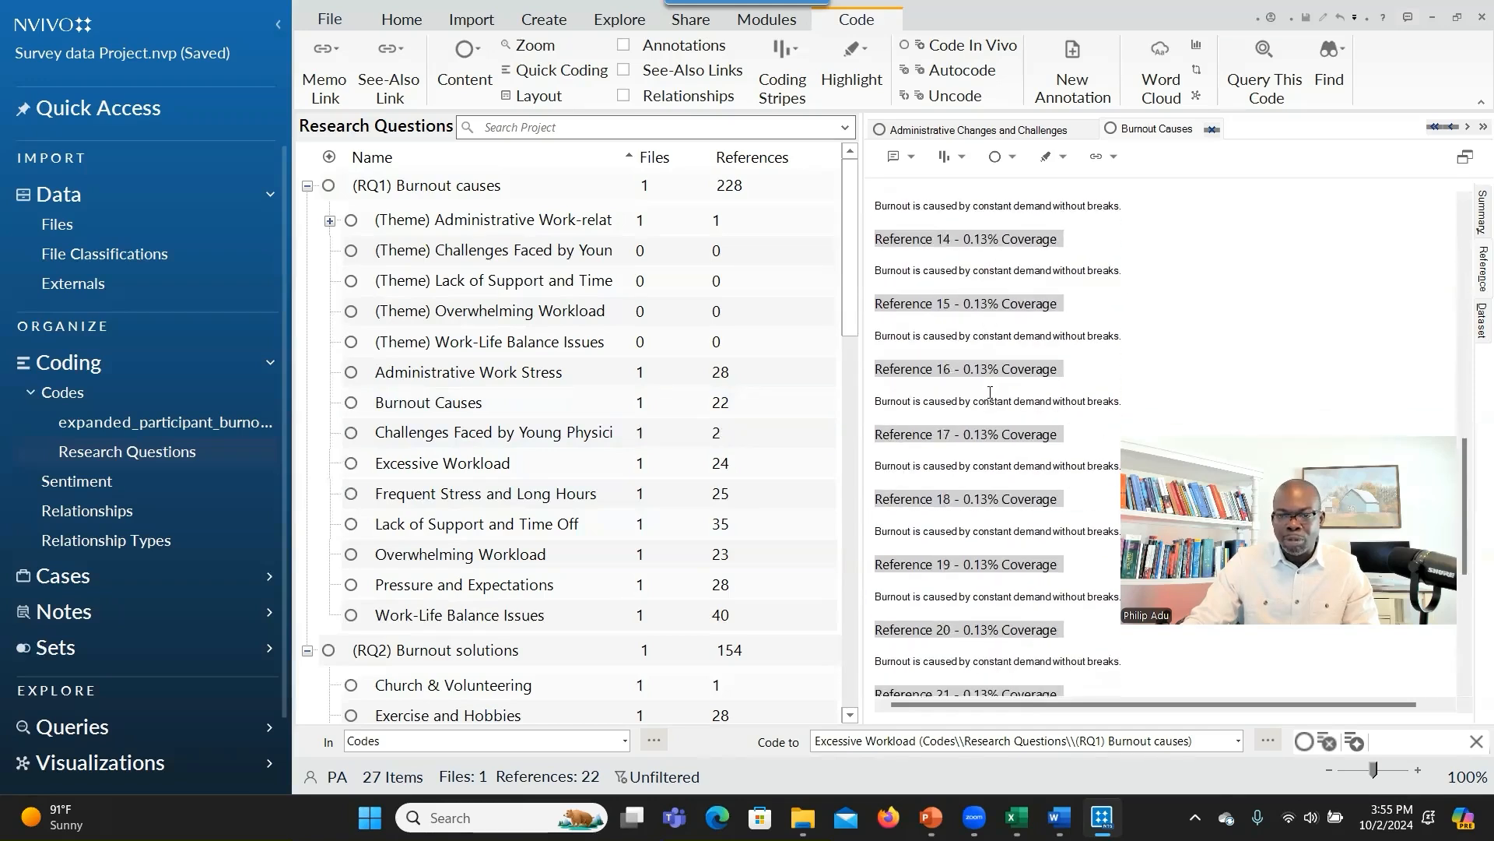
scroll(990, 393, down, 3)
scroll(987, 397, up, 20)
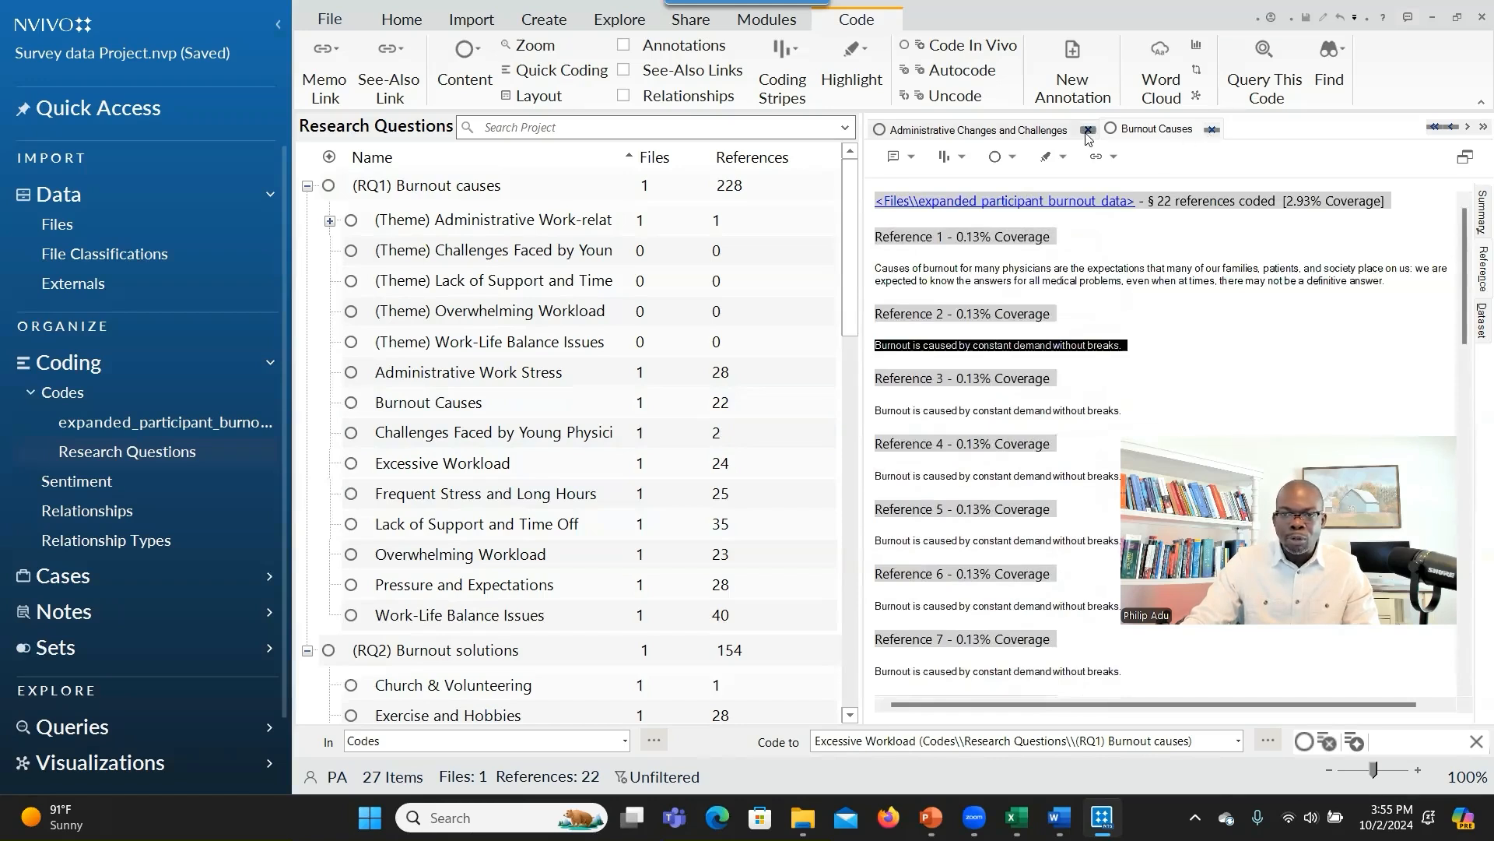
click(1212, 129)
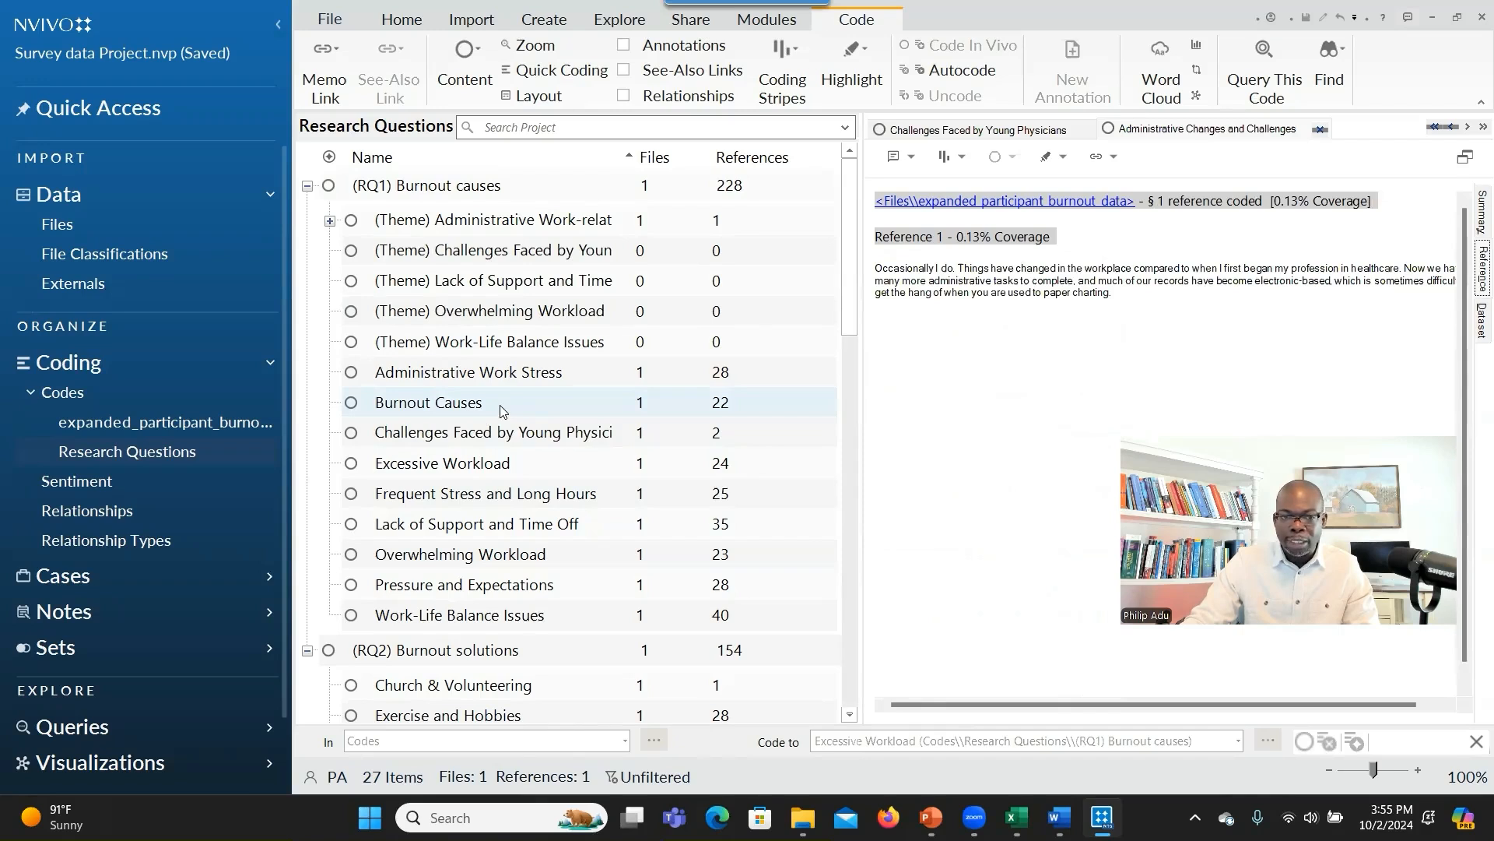
right_click(500, 410)
mouse_move(552, 714)
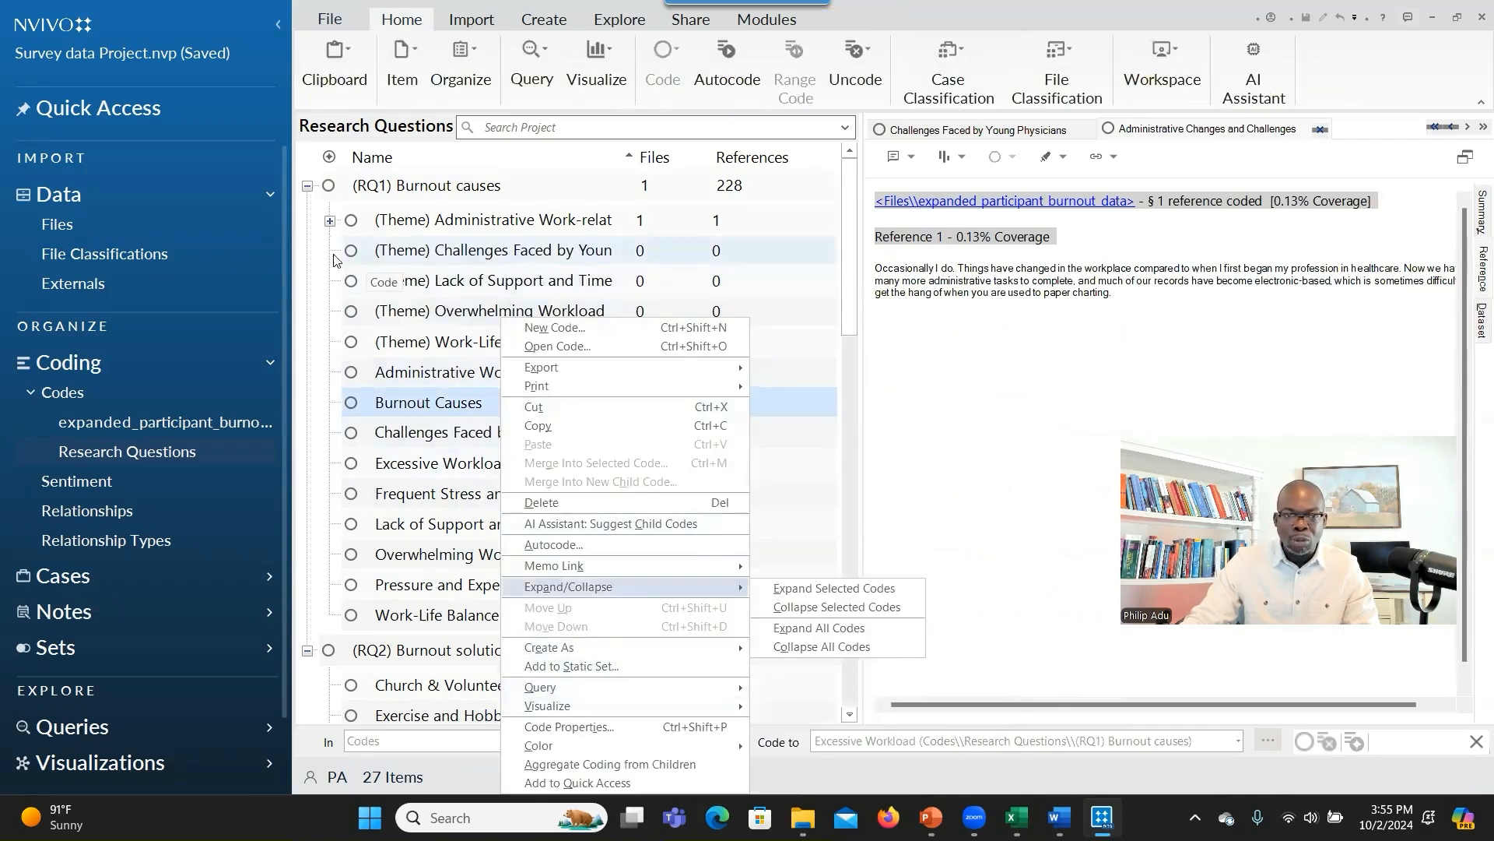
Create a top-level code named "Other observations" in the Research Questions folder, with coding aggregated from children.
scroll(358, 632, down, 5)
right_click(386, 586)
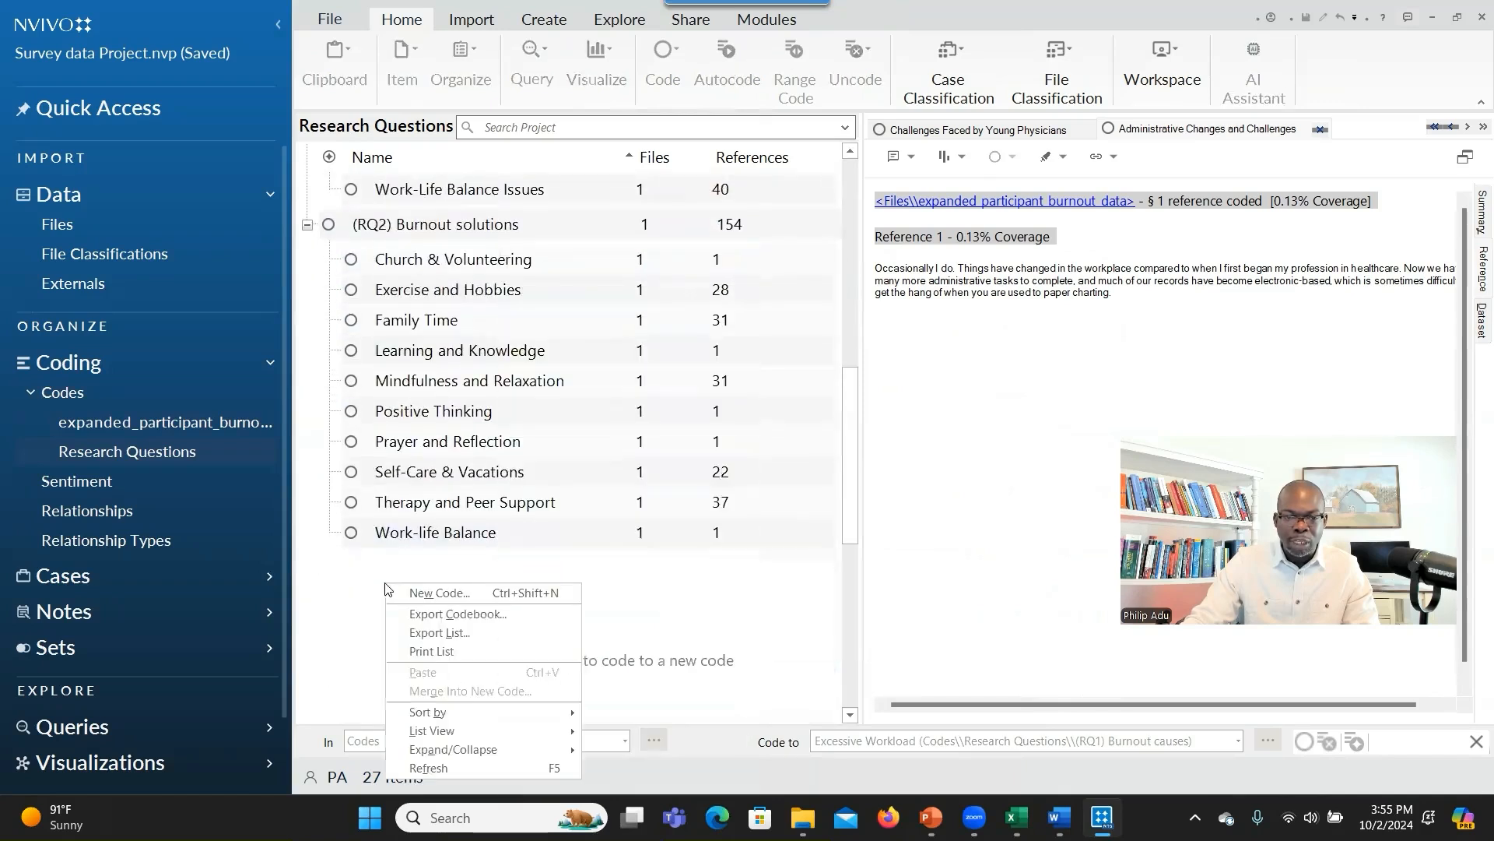
click(413, 594)
text(Other)
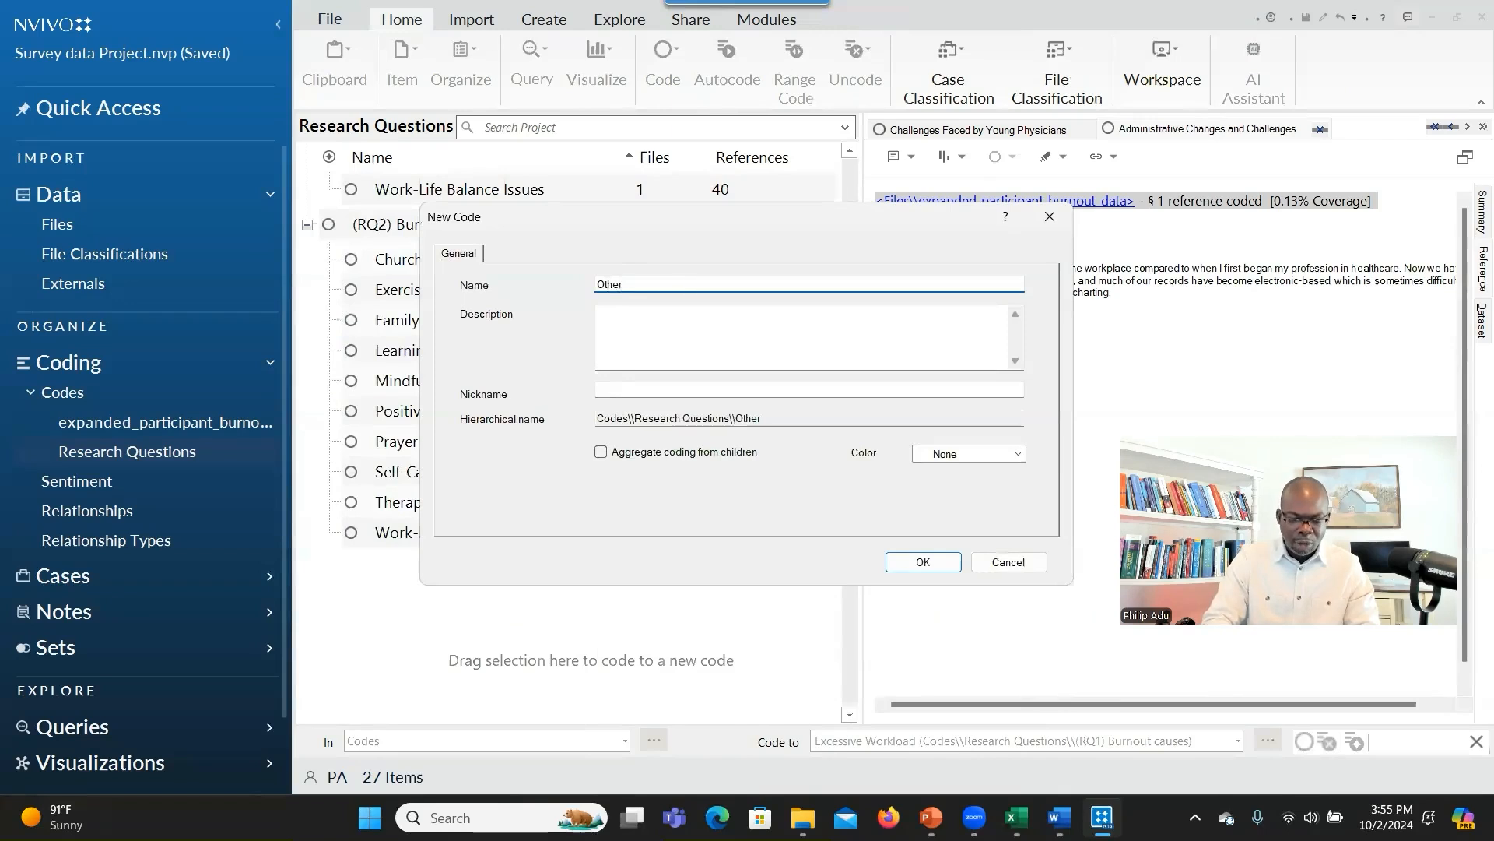
text( observations)
click(600, 452)
click(923, 562)
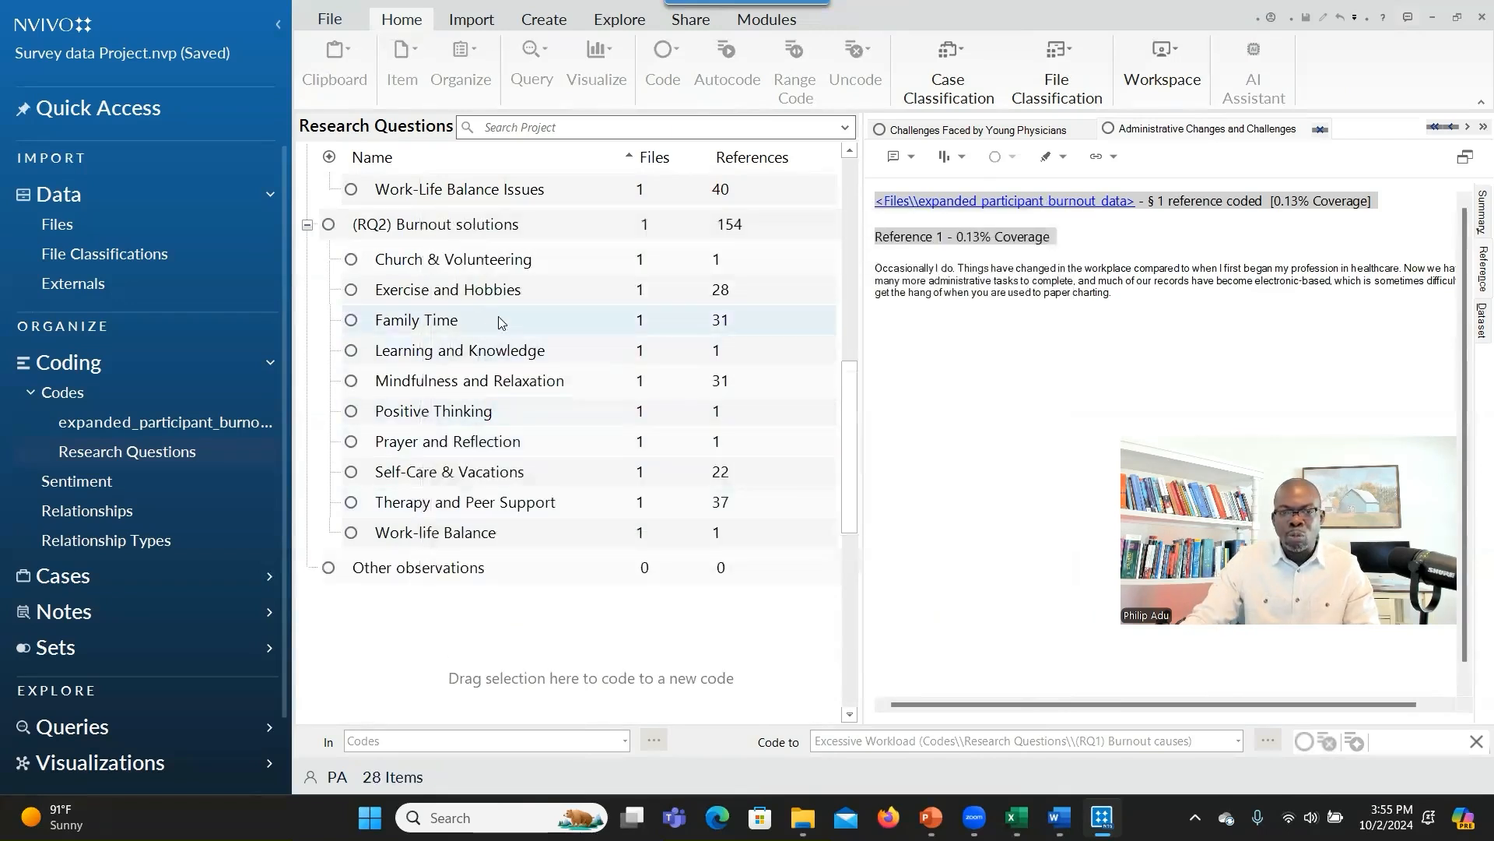
Move the "Burnout Causes" code from "(RQ1) Burnout causes" under the "Other observations" code.
scroll(506, 374, up, 2)
scroll(514, 381, up, 2)
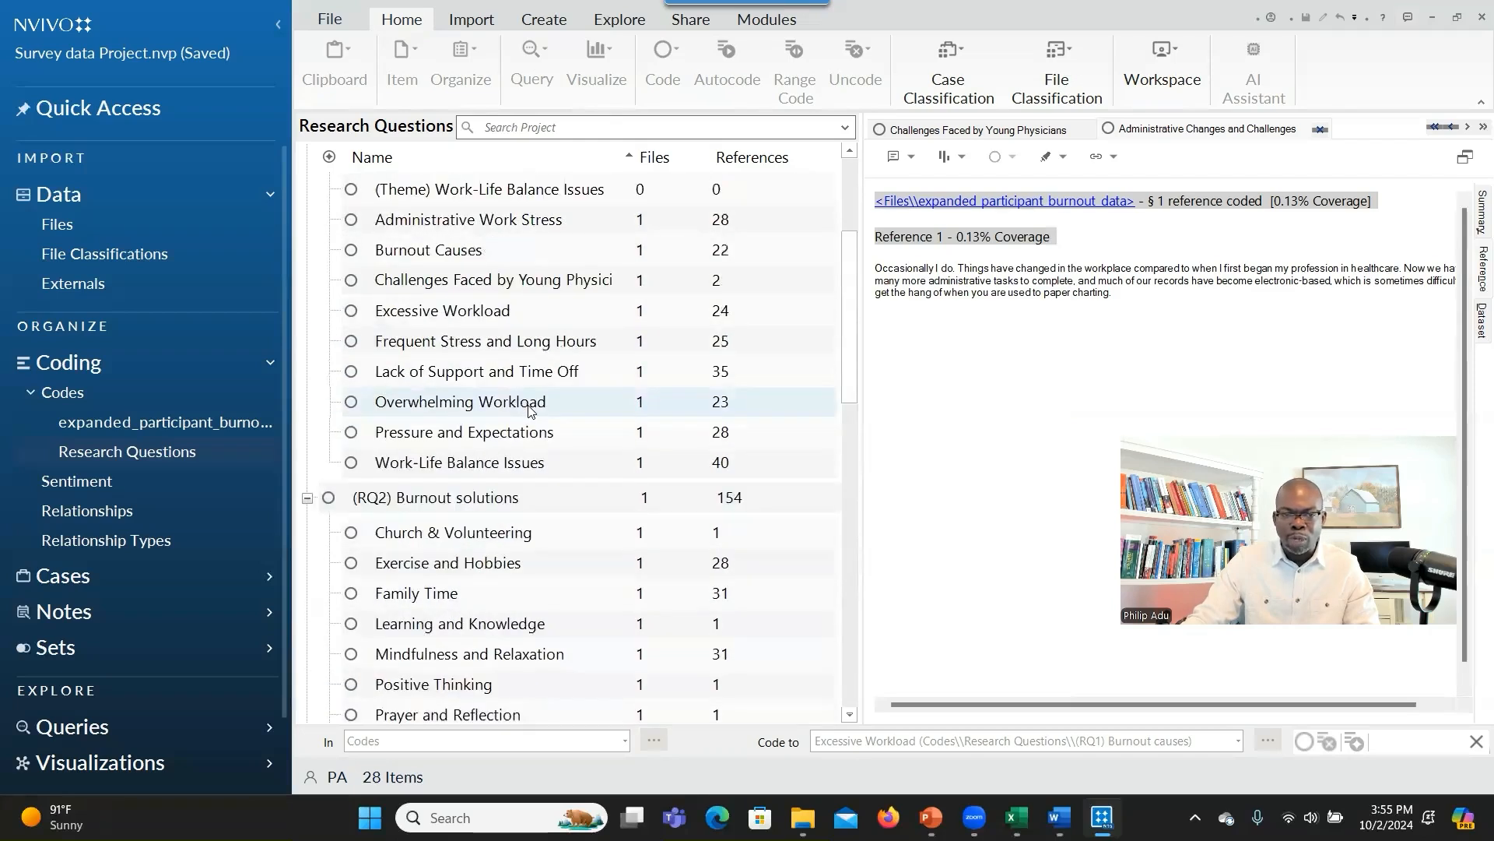
scroll(535, 354, up, 1)
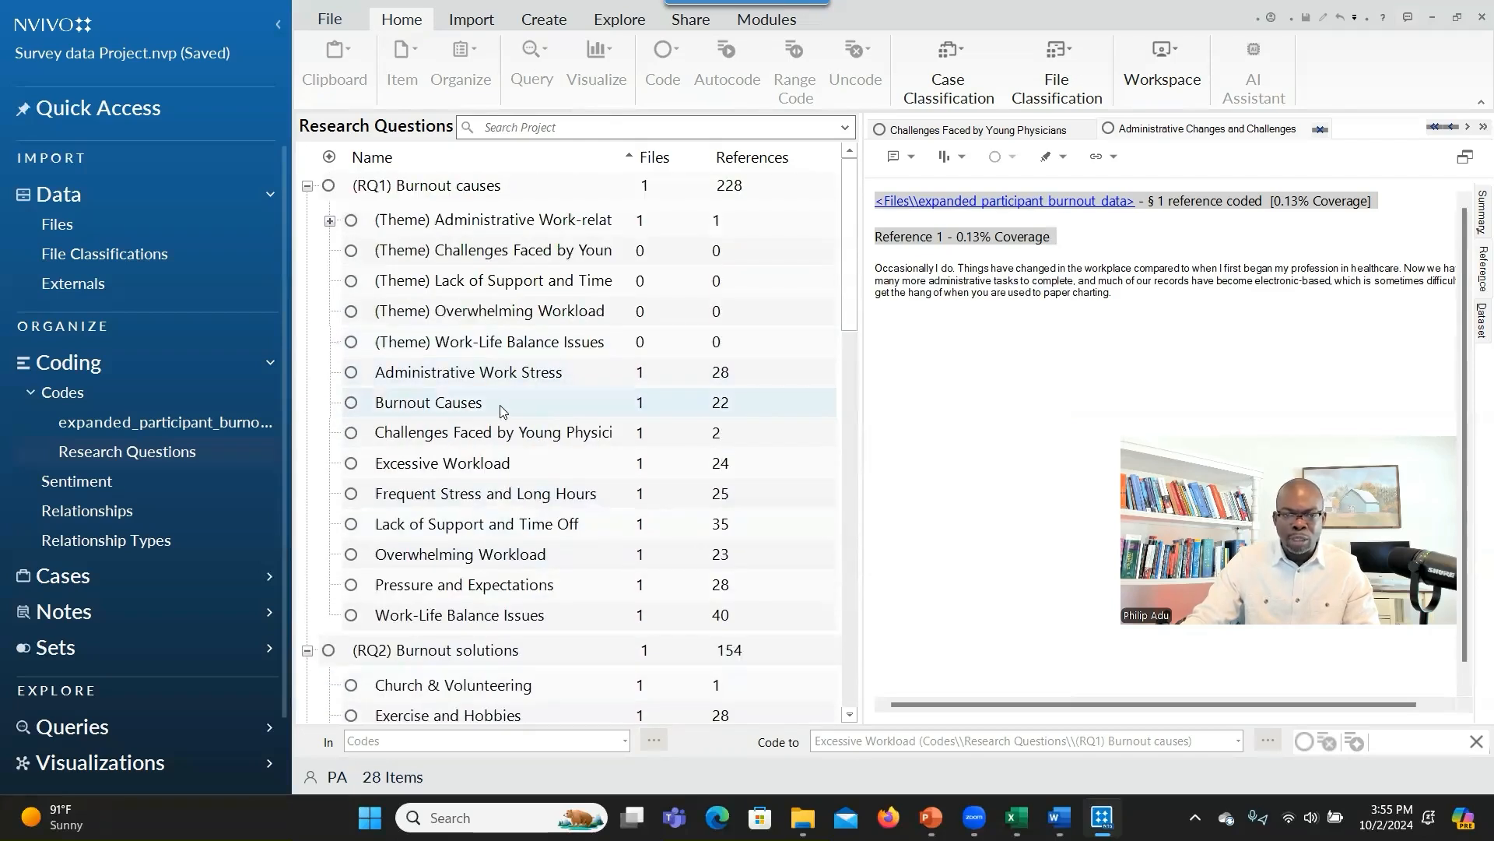
click(506, 411)
drag(348, 406, 371, 688)
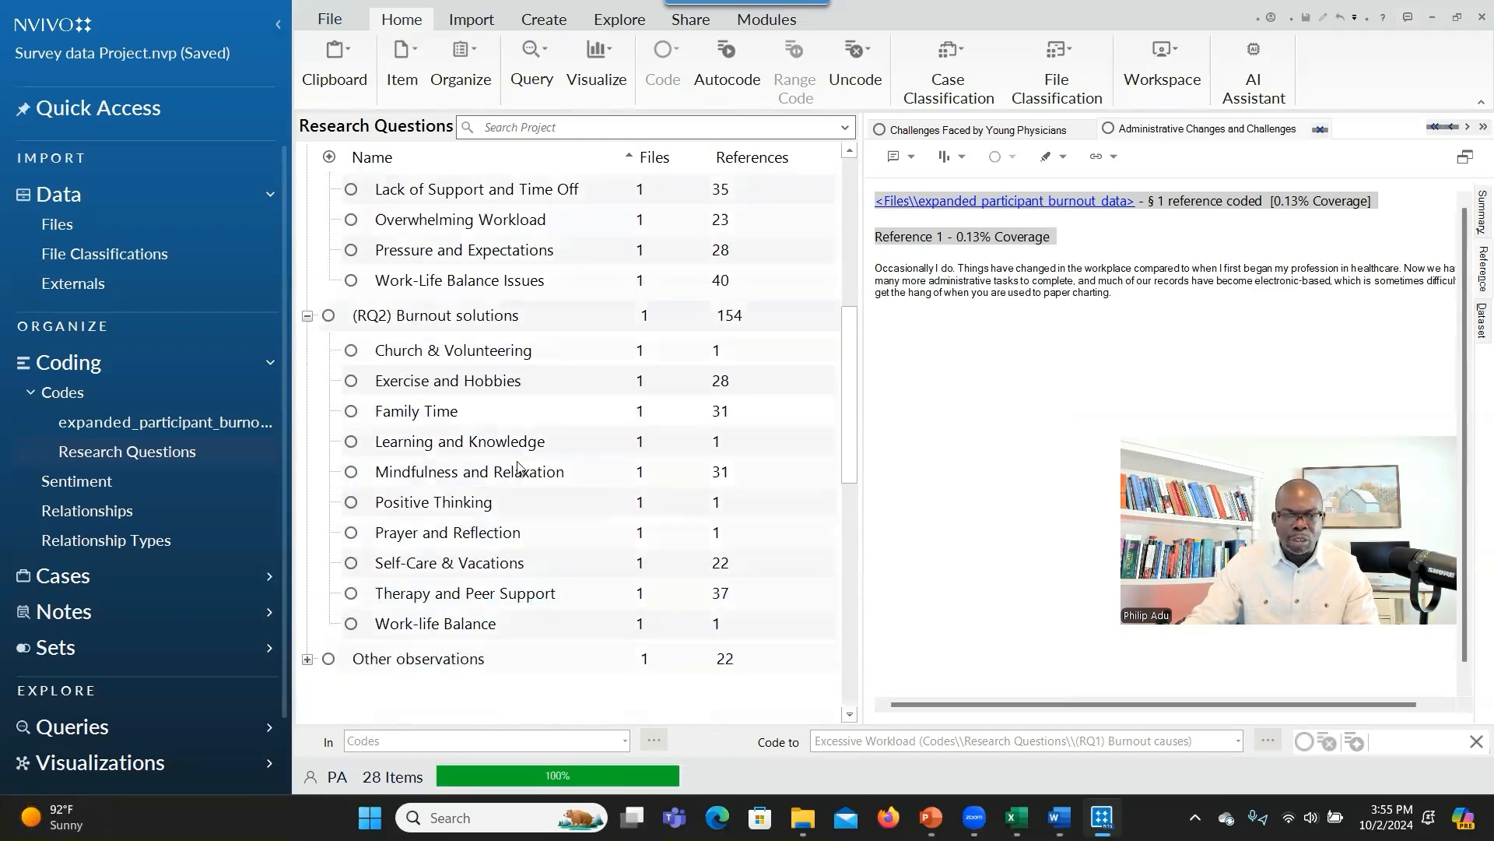
Move "Administrative Work Stress", "Challenges Faced by Young Physicians" and "Excessive Workload" under the Administrative Work-related Stress, Challenges Faced by Young Physicians and Overwhelming Workload themes respectively.
scroll(521, 467, up, 4)
click(426, 375)
drag(428, 382, 425, 230)
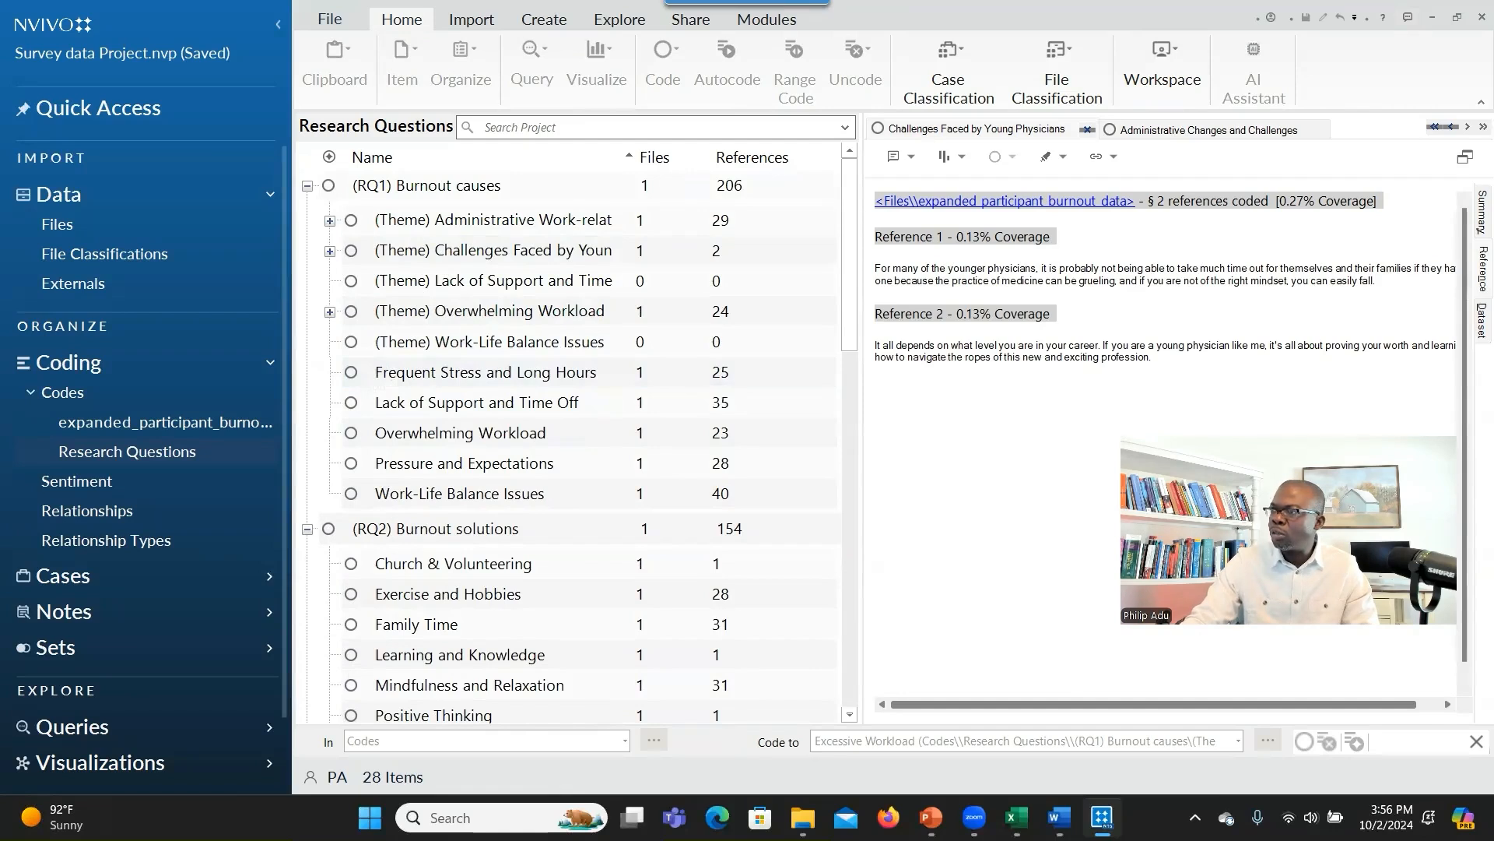
Move "Frequent Stress and Long Hours" under the Overwhelming Workload theme and "Lack of Support and Time Off" under its matching theme.
drag(394, 375, 381, 324)
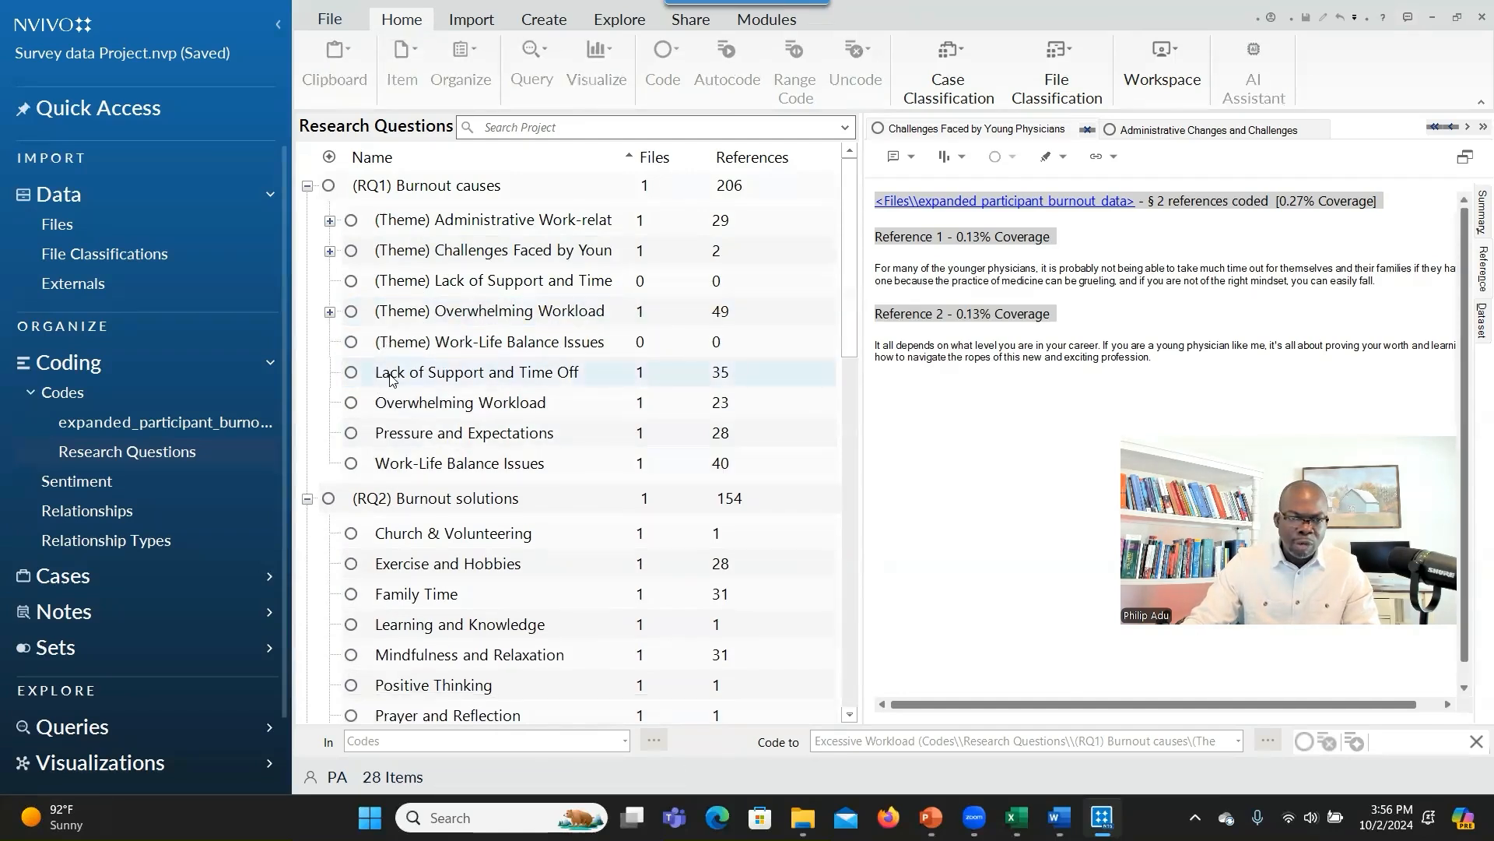
click(371, 378)
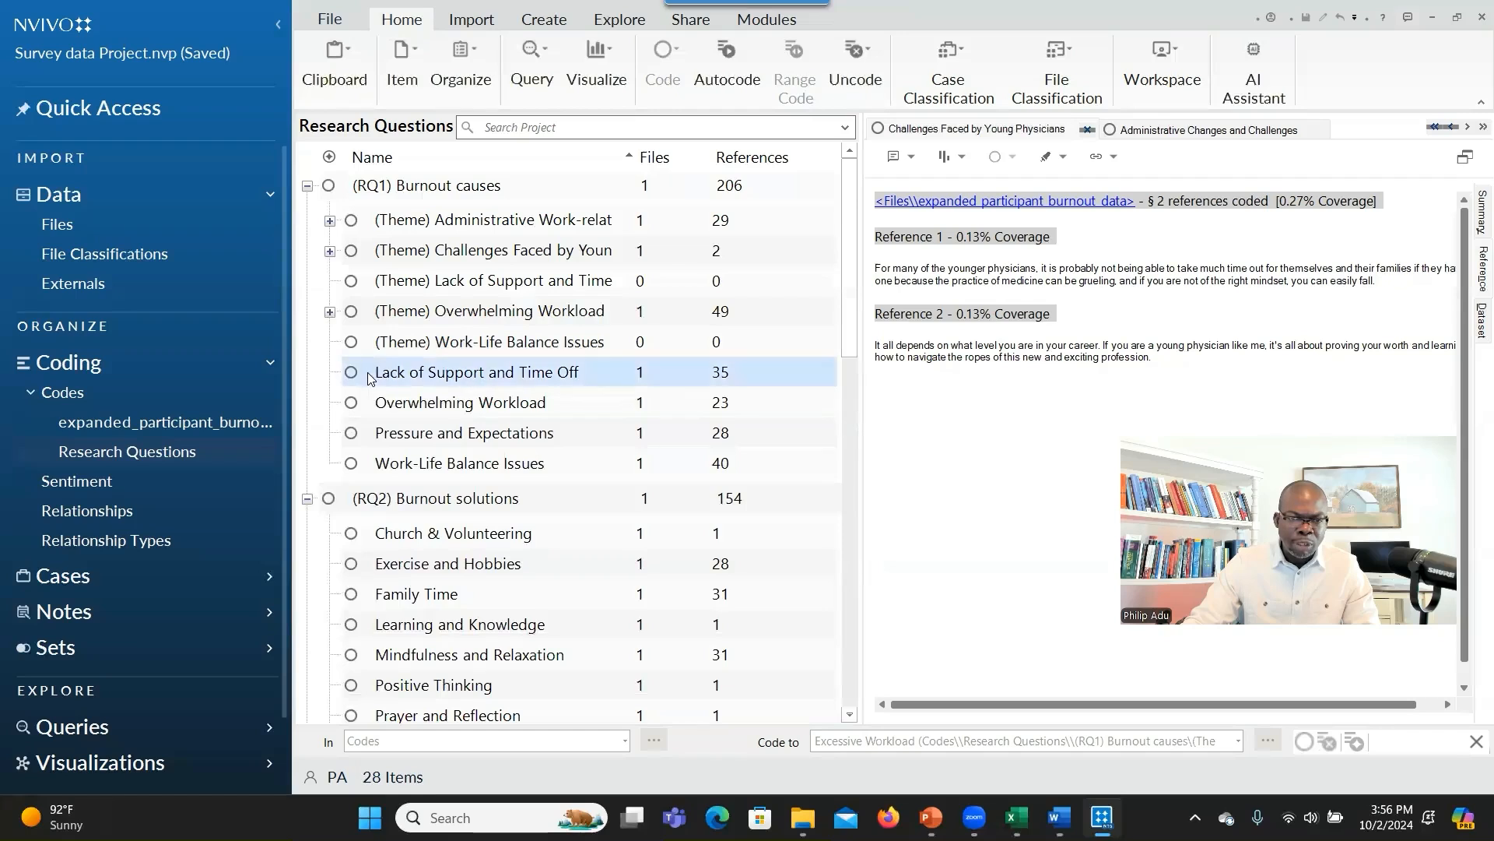
drag(371, 379, 395, 291)
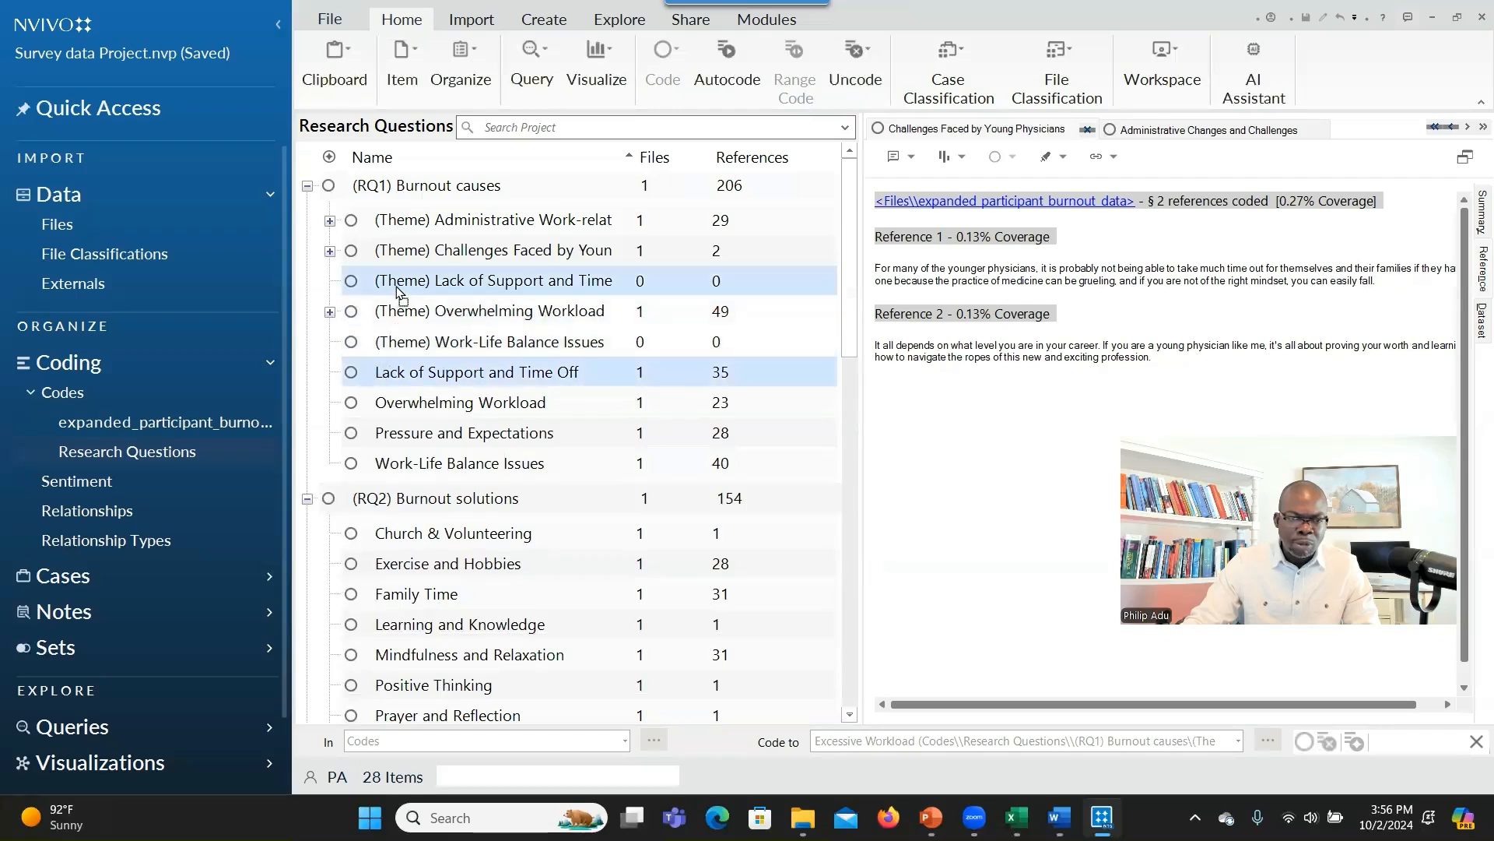
Move the "Overwhelming Workload" and "Pressure and Expectations" codes under the Overwhelming Workload theme.
click(374, 374)
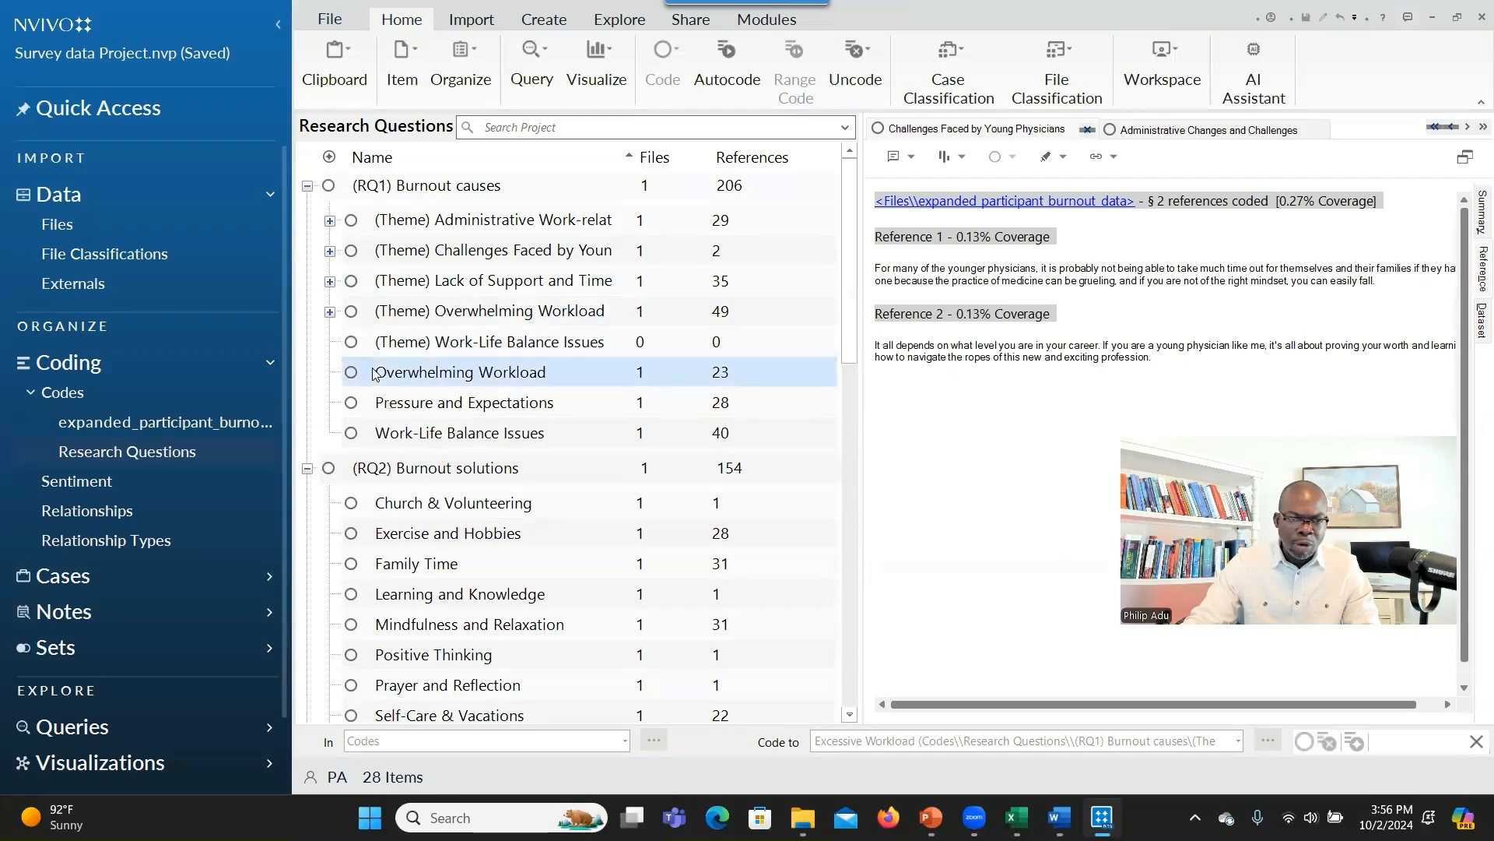
drag(373, 375, 389, 313)
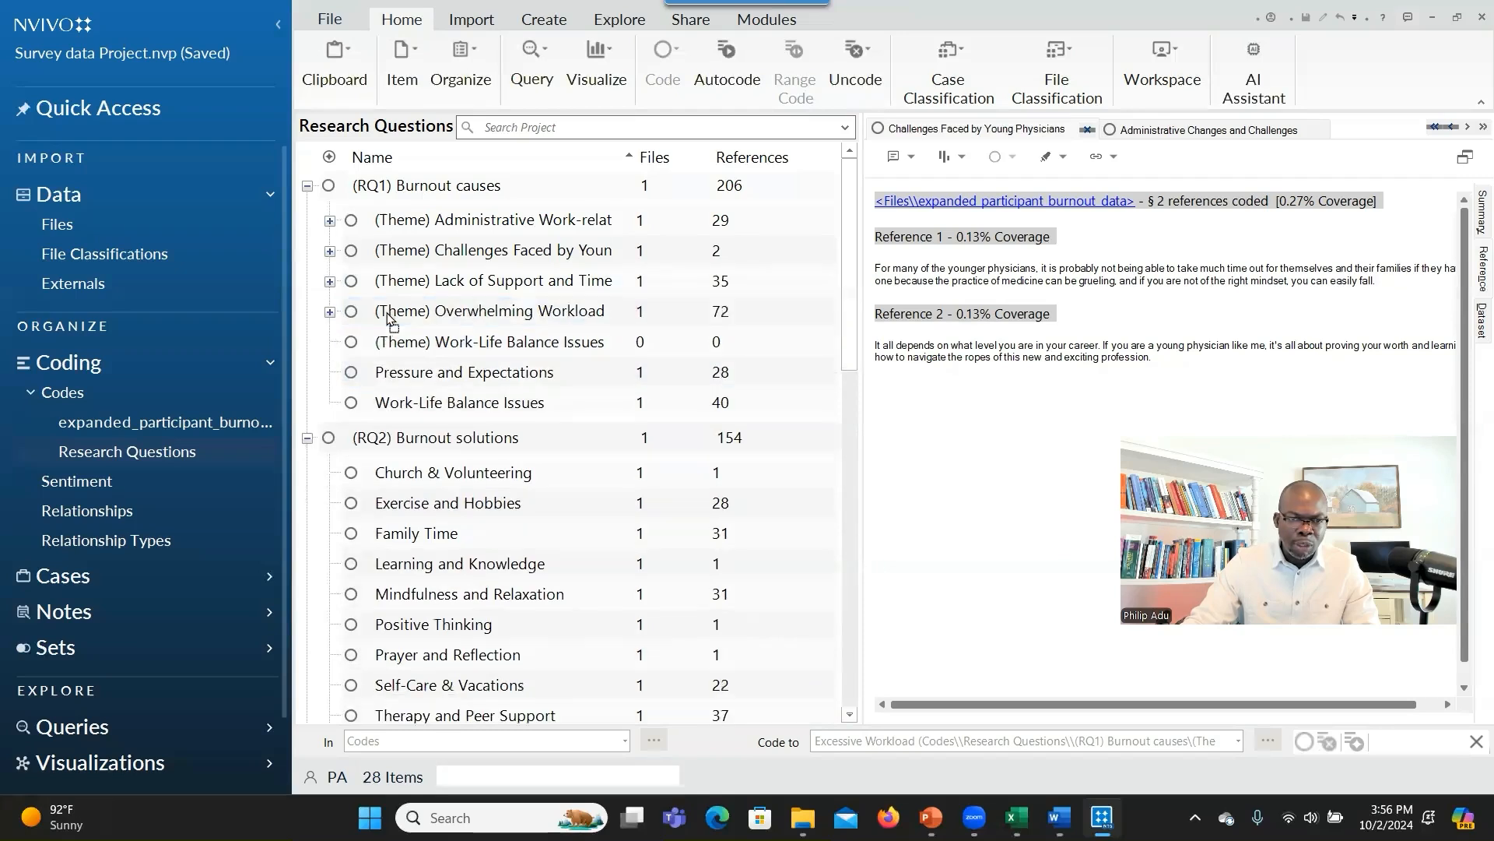
click(365, 376)
drag(365, 376, 375, 321)
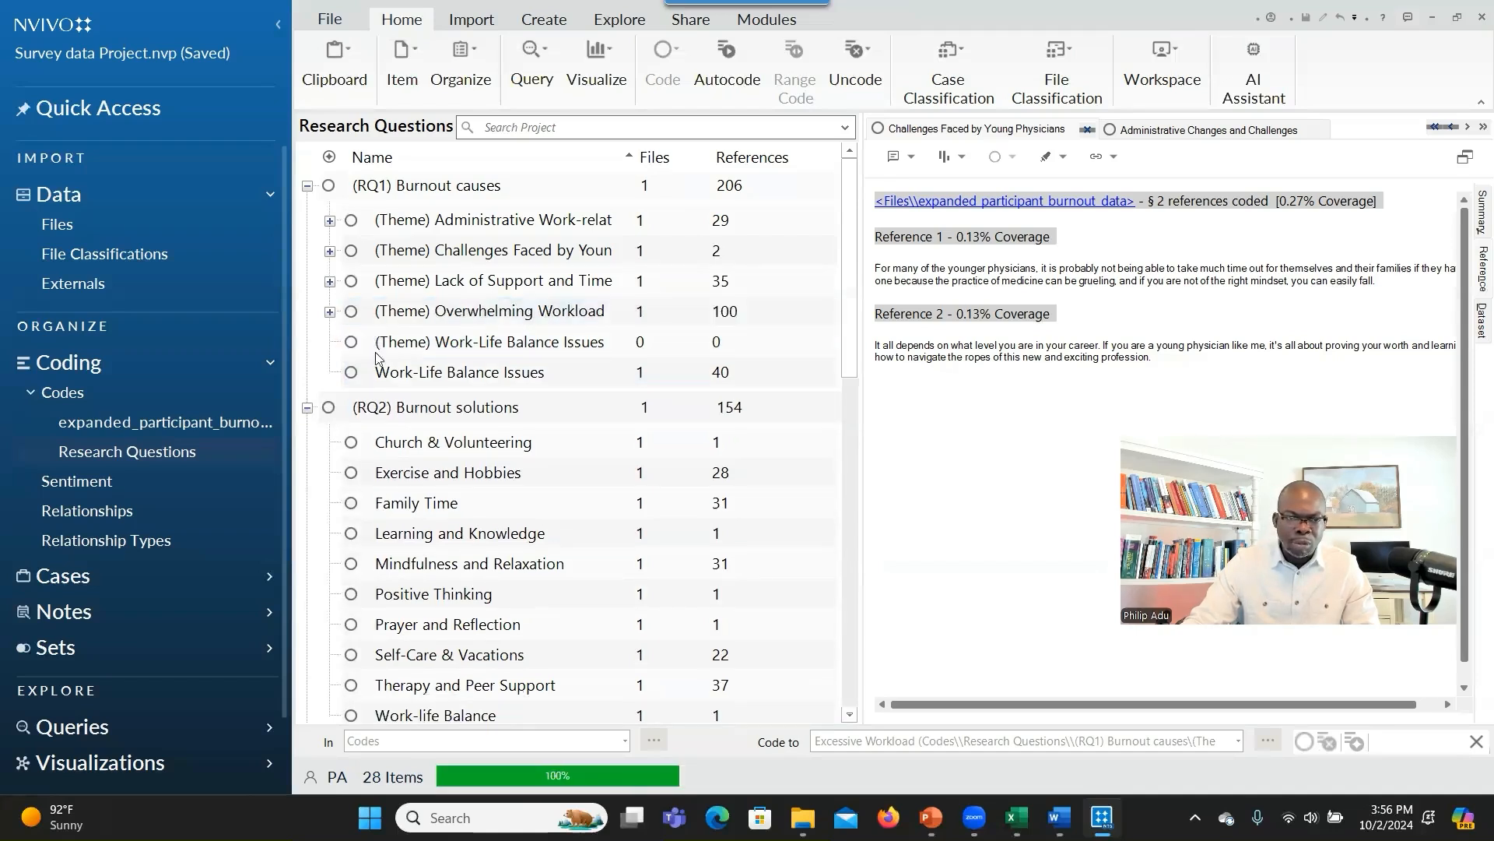
Move the "Work-Life Balance Issues" code under the "(Theme) Work-Life Balance Issues" code.
click(358, 376)
drag(357, 378, 374, 350)
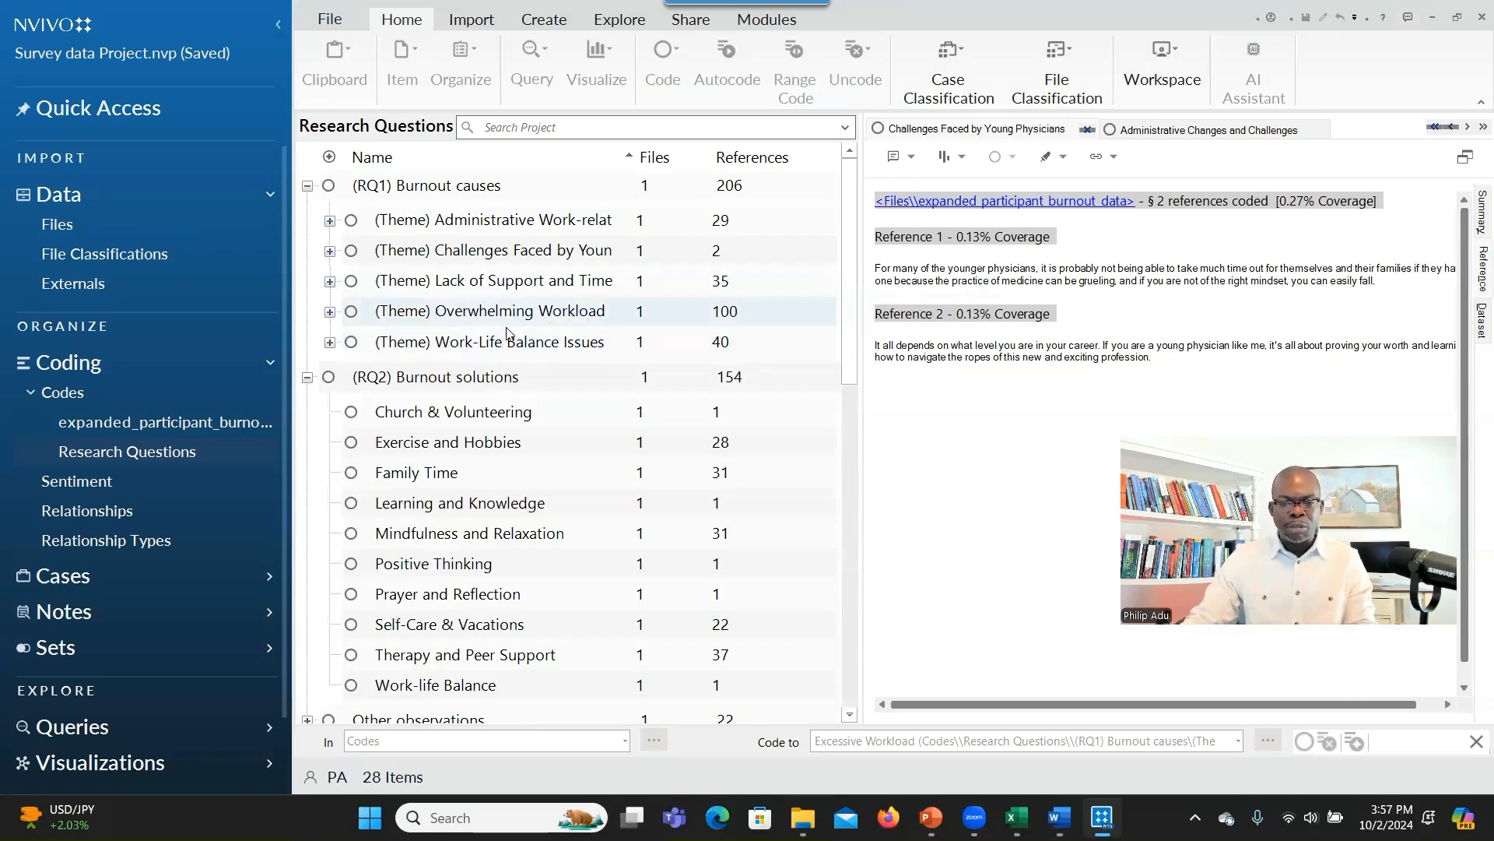
click(308, 379)
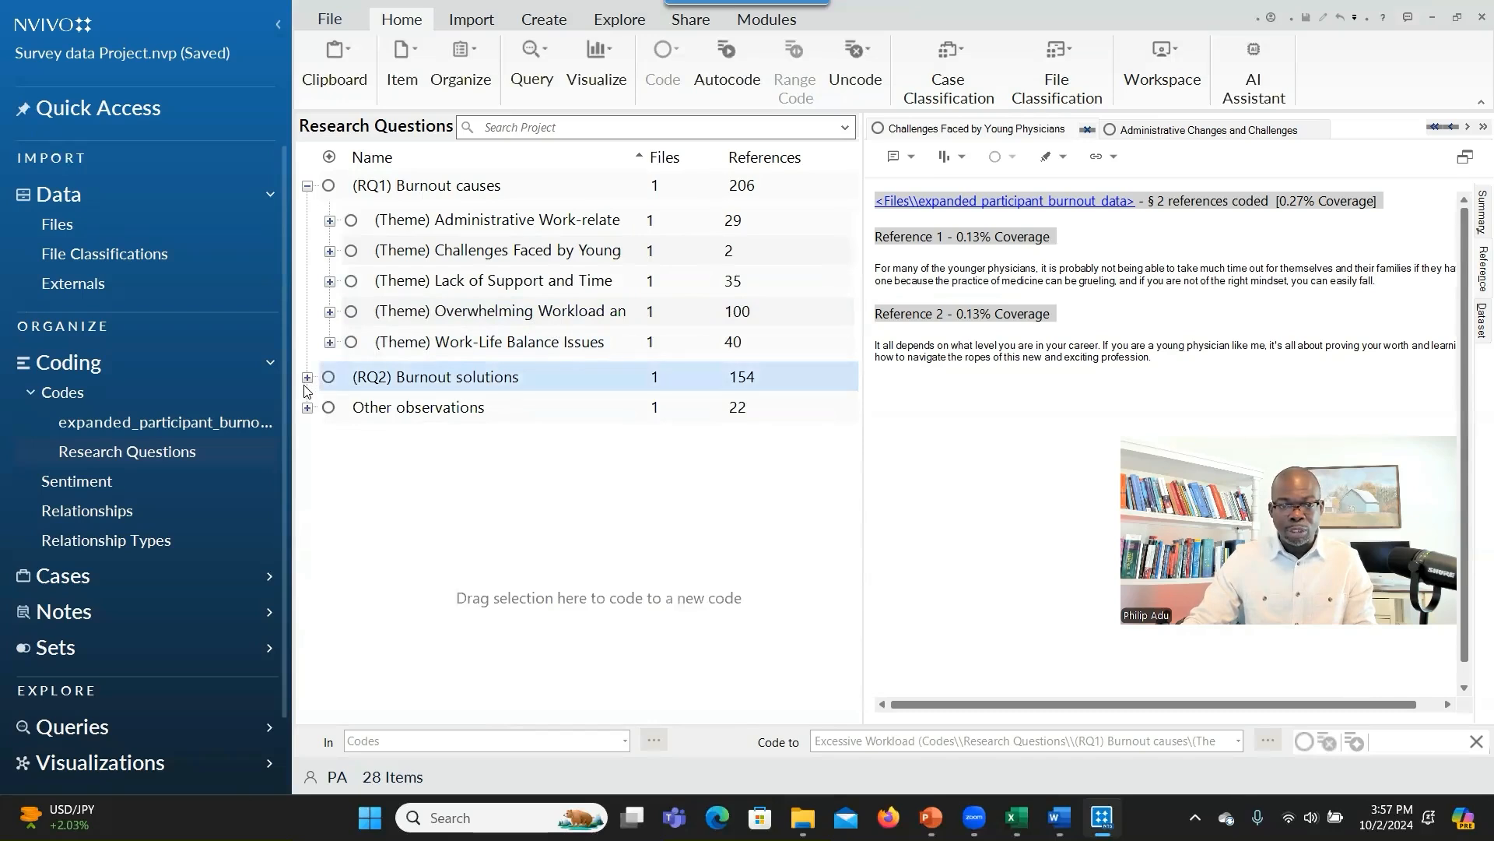
click(308, 379)
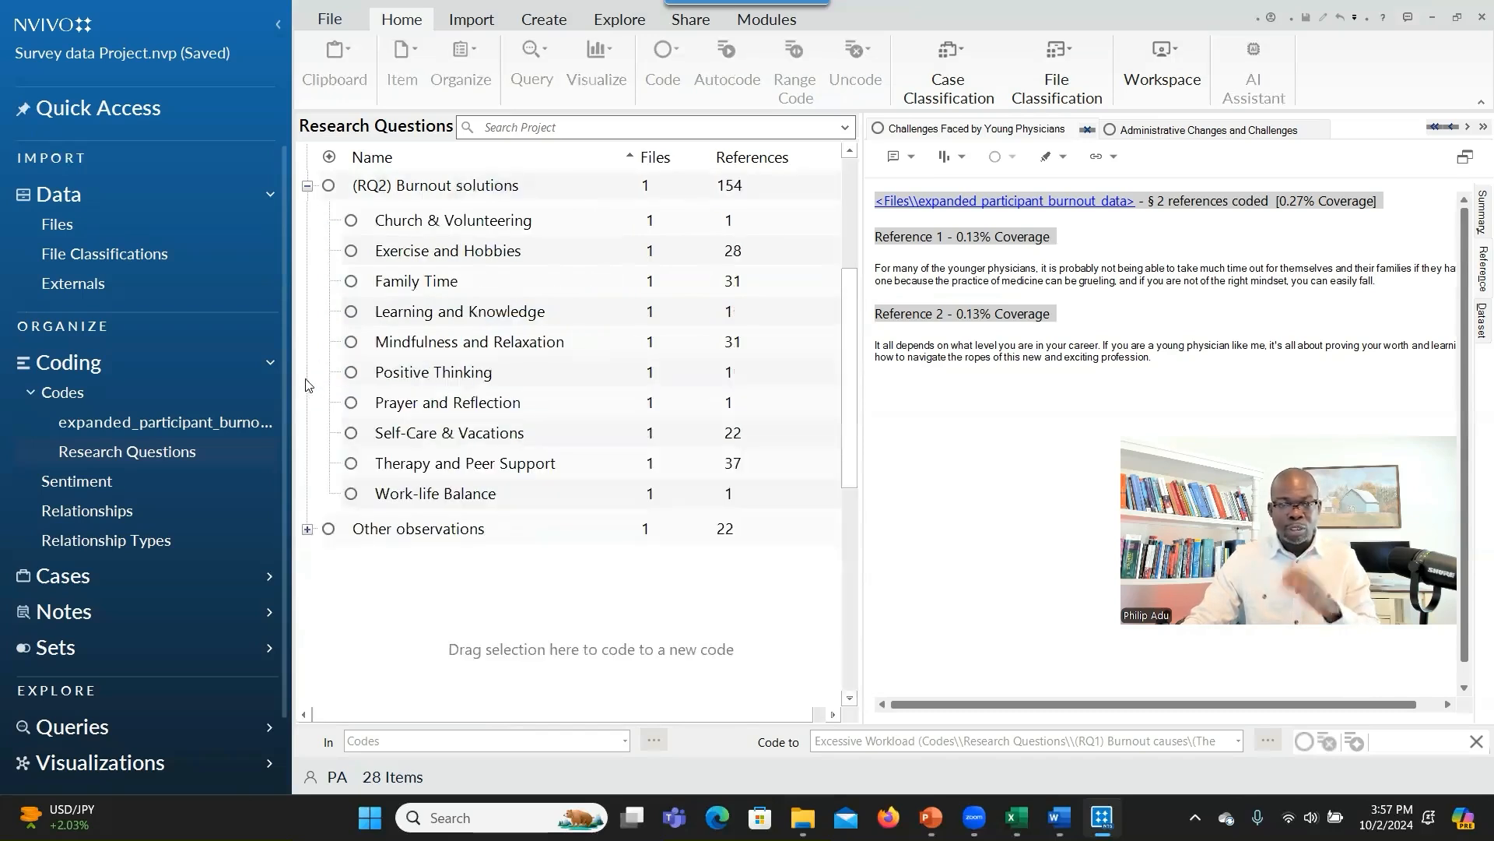
scroll(340, 391, up, 3)
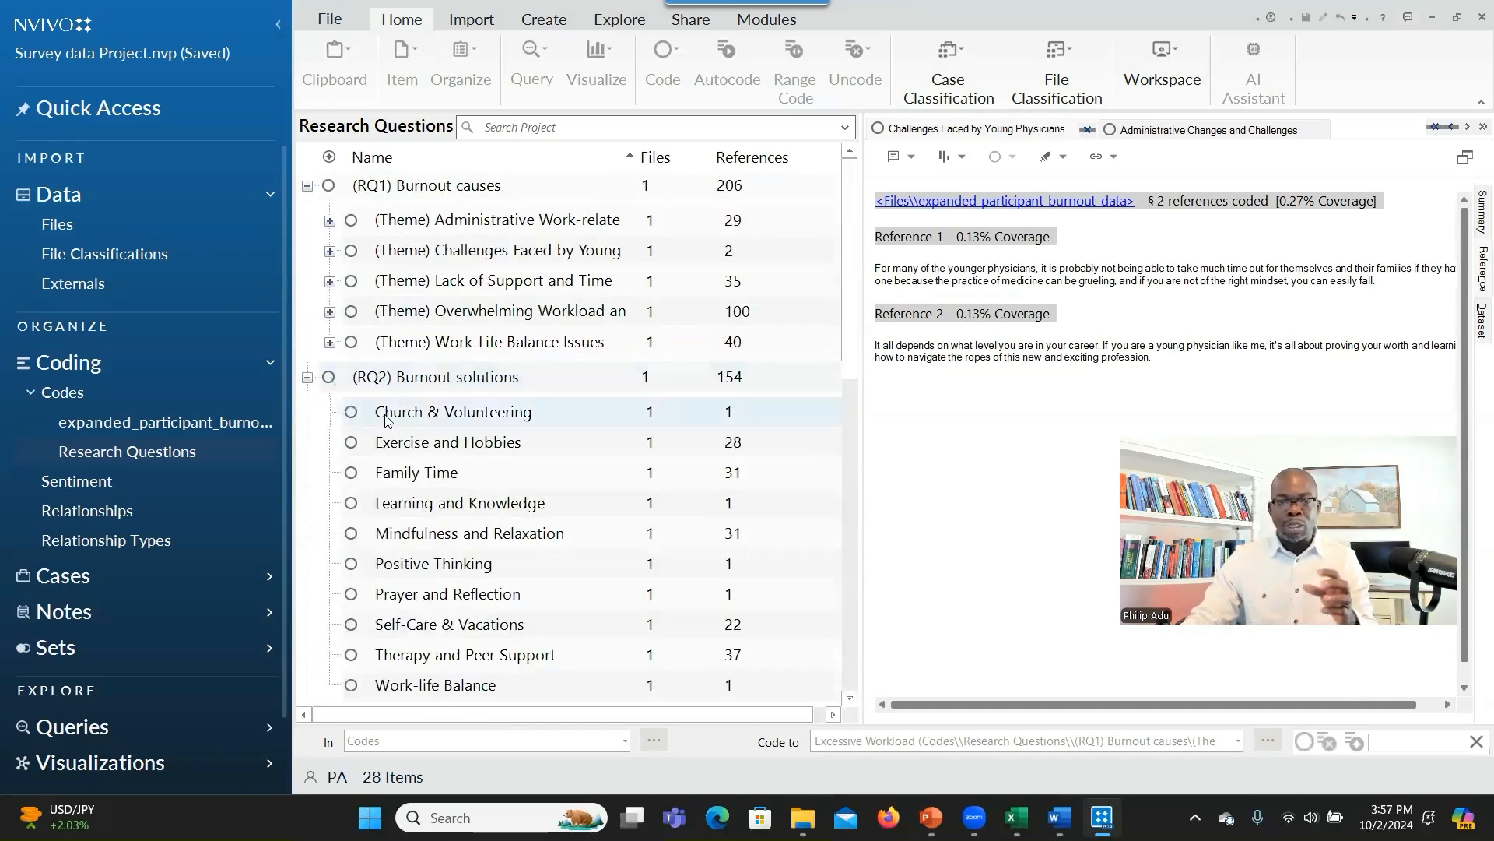